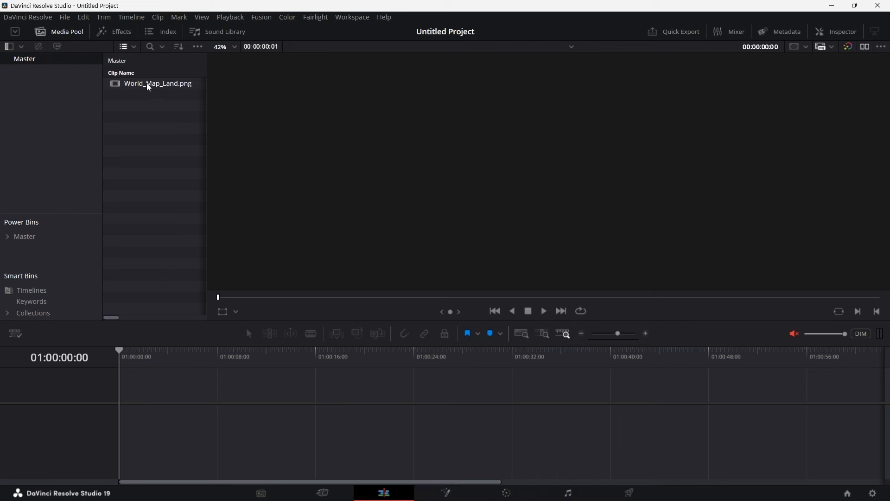
Step: Preview the World_Map_Land.png clip and place a Fusion Composition effect on the empty timeline
left_click_drag(147, 89, 533, 183)
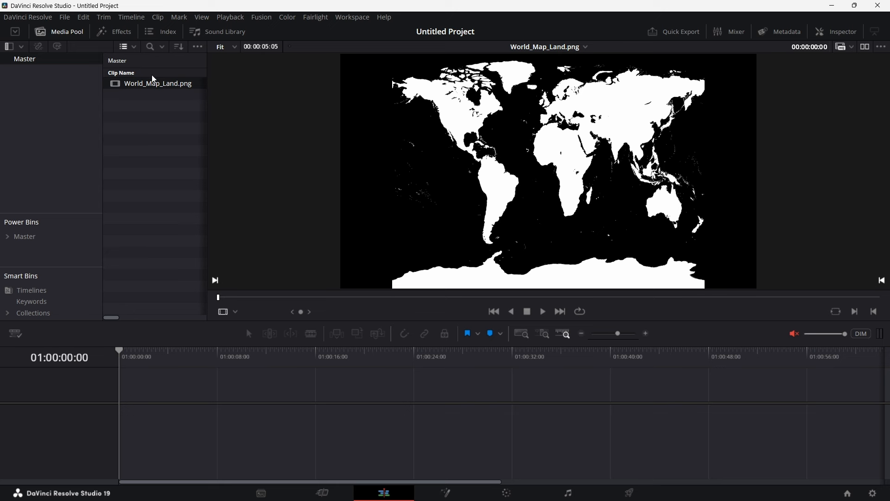
left_click(114, 33)
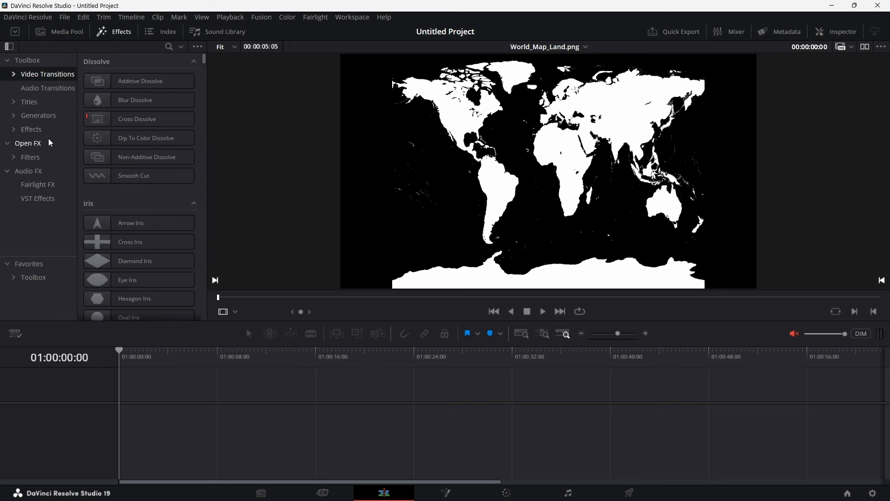
left_click(34, 131)
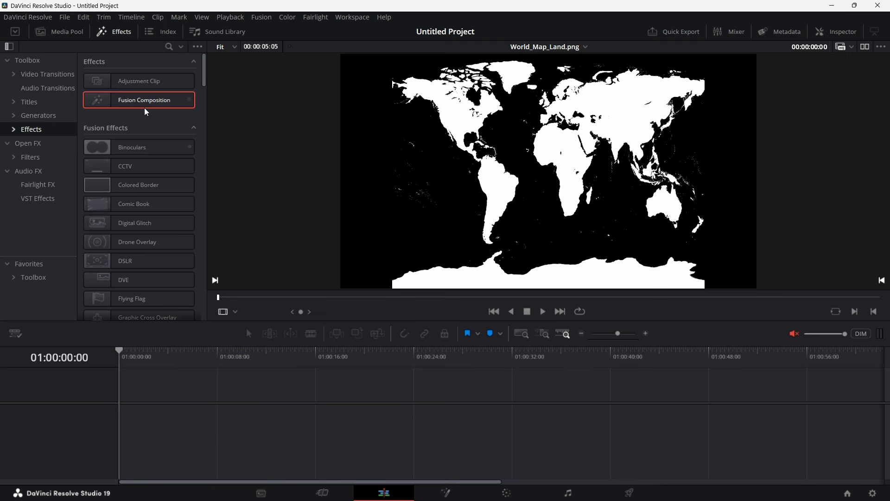
left_click_drag(147, 112, 260, 421)
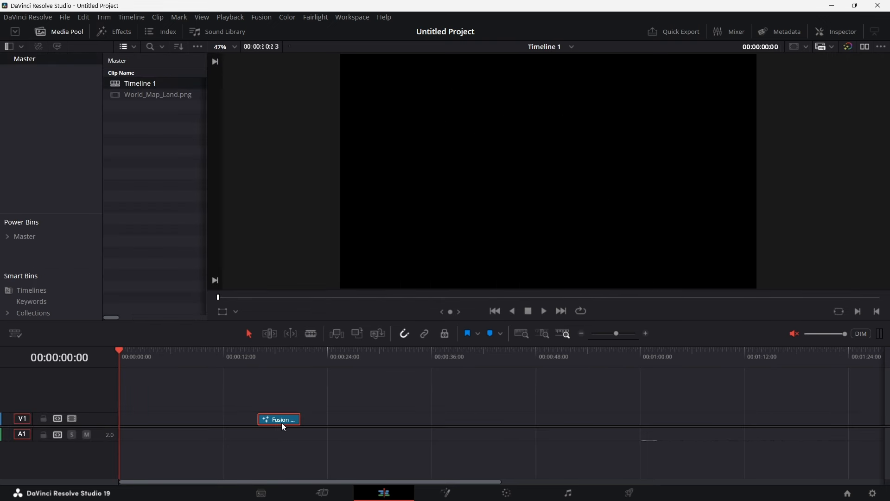
Step: Set the Fusion Composition clip's duration to 45:00 in time format
key("ctrl+d")
type("45")
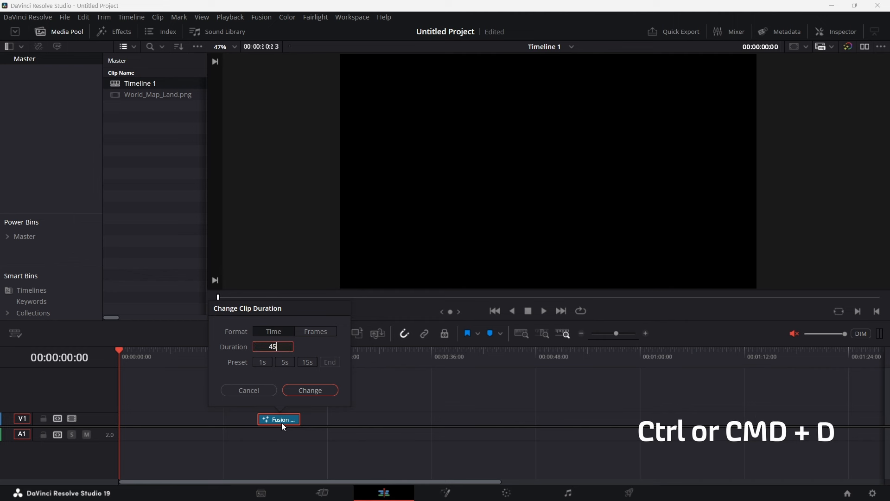
type(":00")
key("Return")
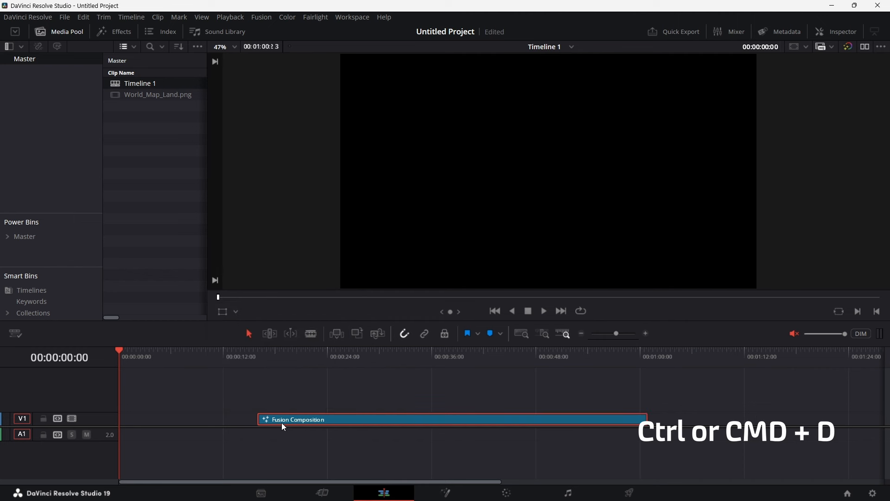
Step: Open the Fusion Composition clip for node editing and move the MediaOut1 node far away to make room for other nodes
left_click(316, 358)
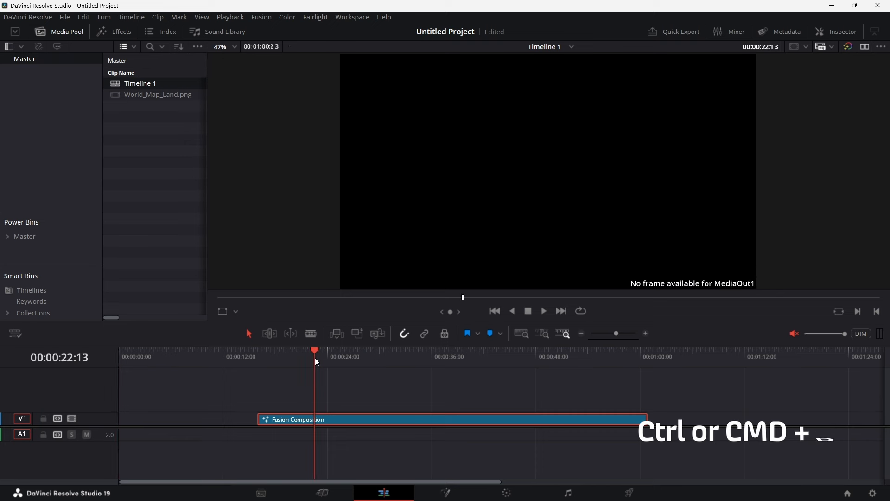
left_click(448, 498)
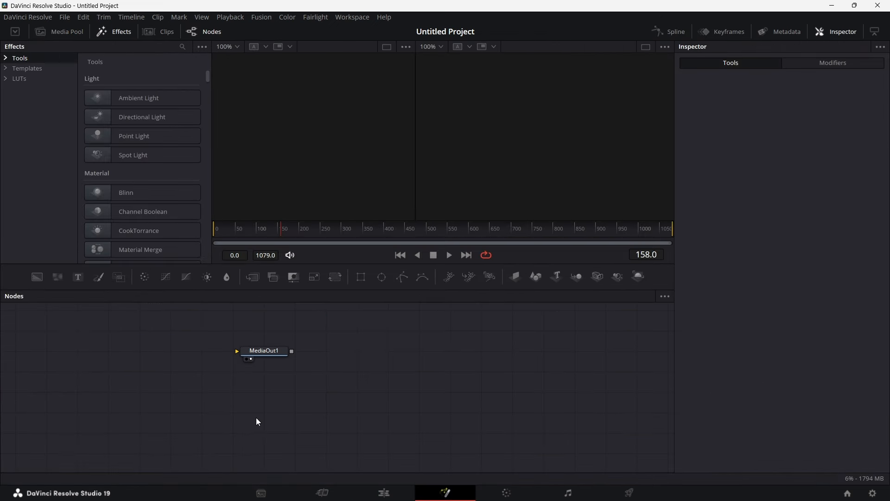
left_click(265, 351)
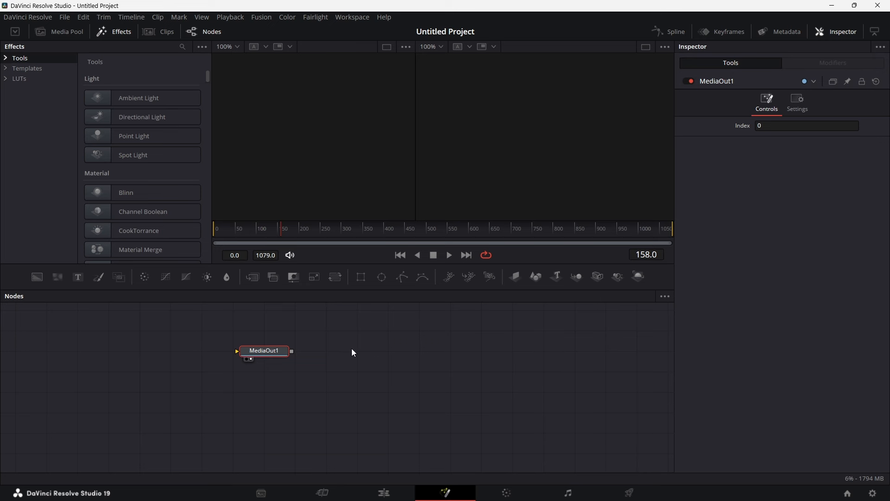
left_click_drag(285, 351, 655, 386)
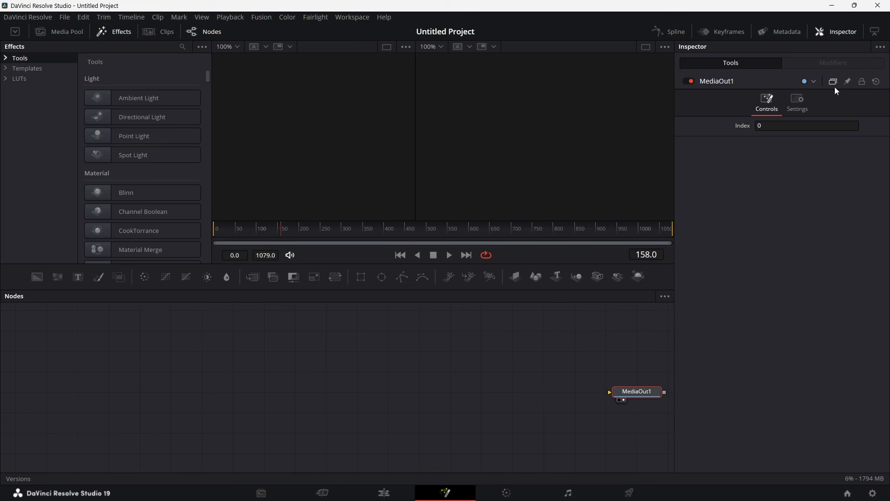
left_click(847, 33)
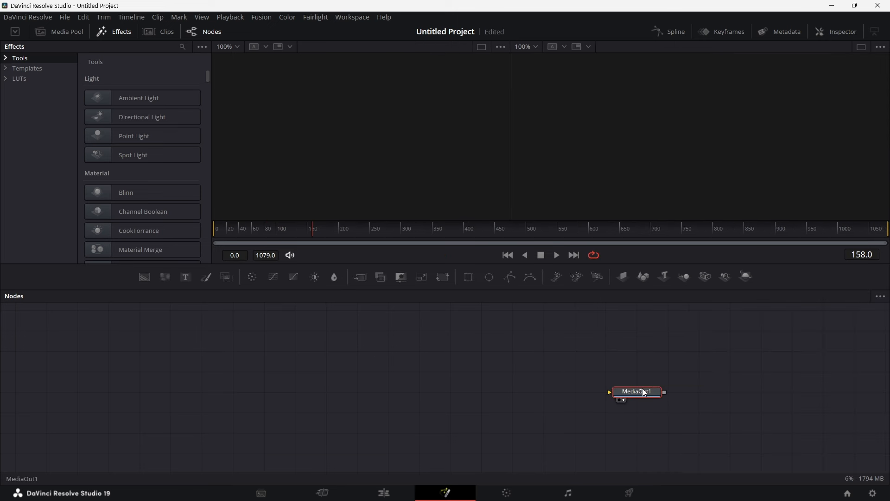
left_click_drag(644, 392, 680, 401)
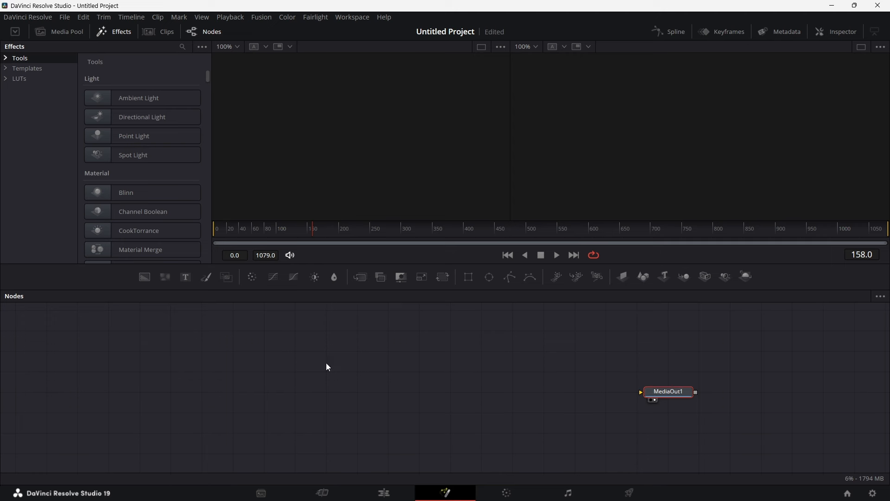
Step: Bring World_Map_Land.png into the node graph as a media input and rename its node to "world"
left_click(66, 33)
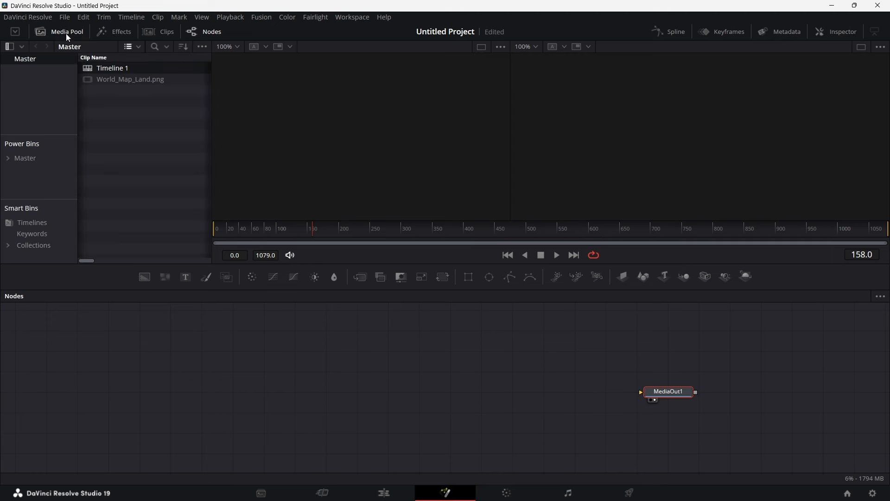
left_click_drag(109, 80, 144, 369)
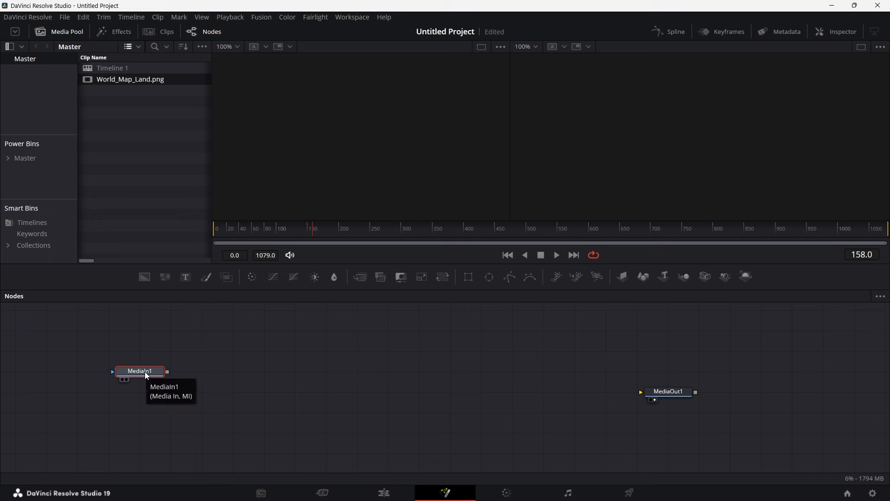
right_click(146, 373)
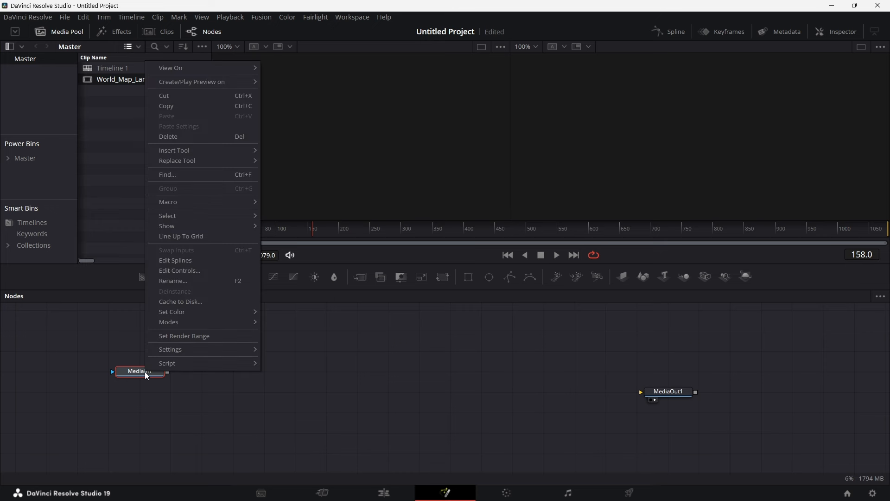
left_click(194, 280)
type("wo")
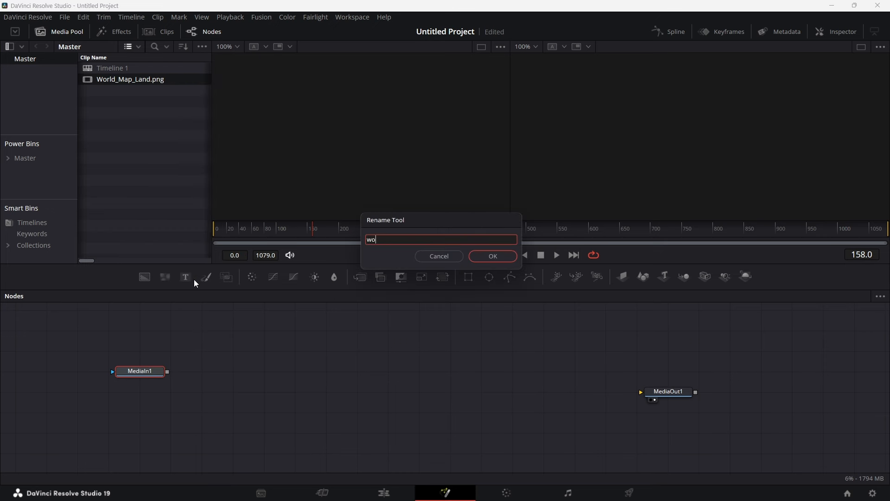
type("rld")
key("Return")
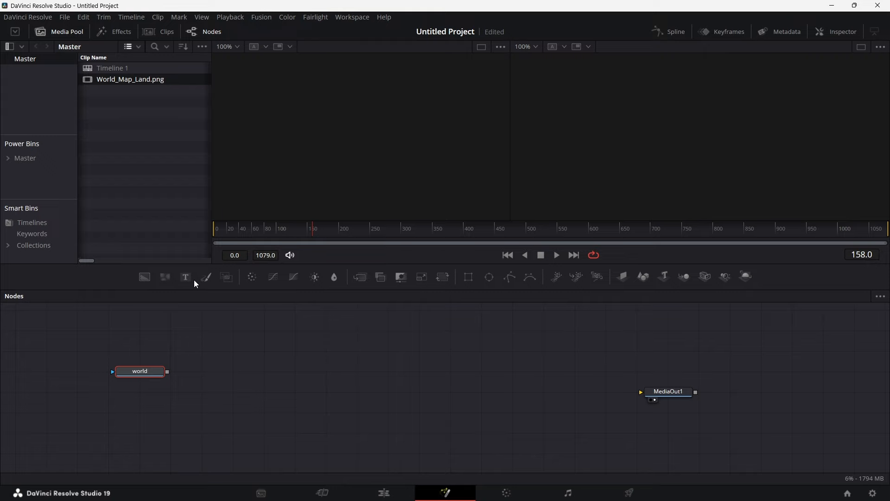
Step: Show the world node in the first viewer and compare its image size with the project's timeline resolution
left_click_drag(141, 366, 325, 171)
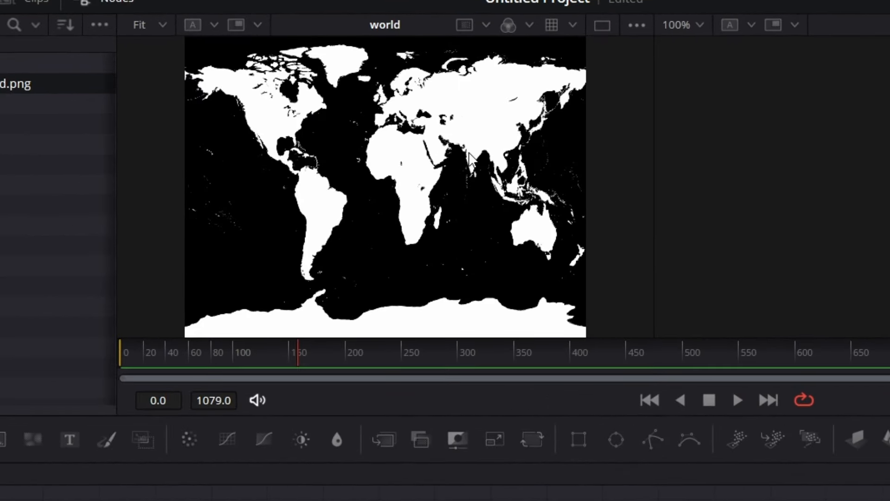
scroll(468, 153, "up", 3)
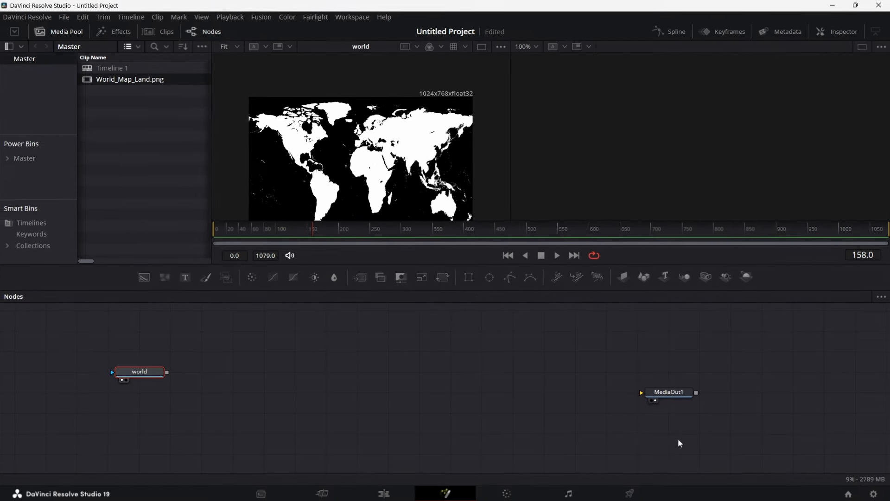
left_click(873, 494)
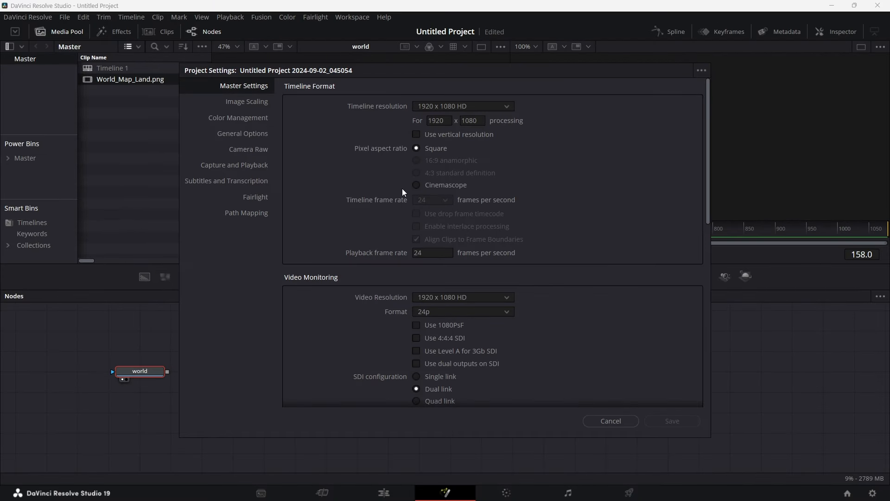
left_click(612, 424)
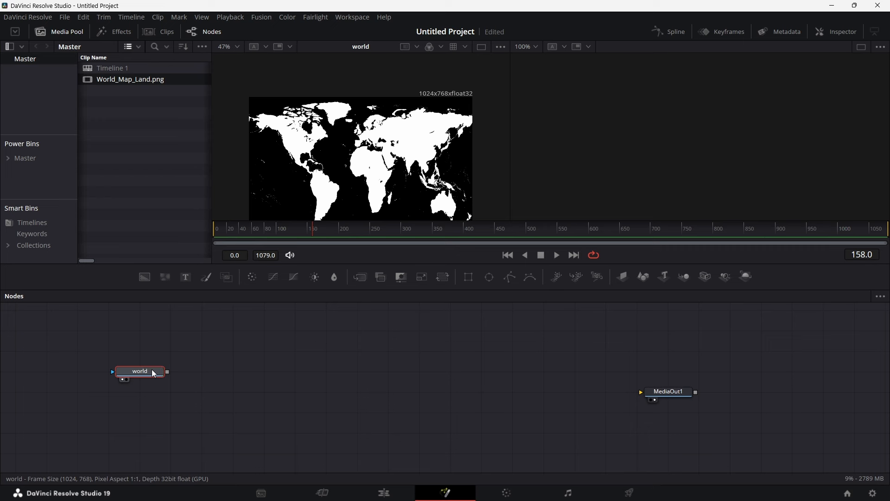
Step: Add a Resize node after the world node and show its output in the first viewer
key("shift+space")
type("r")
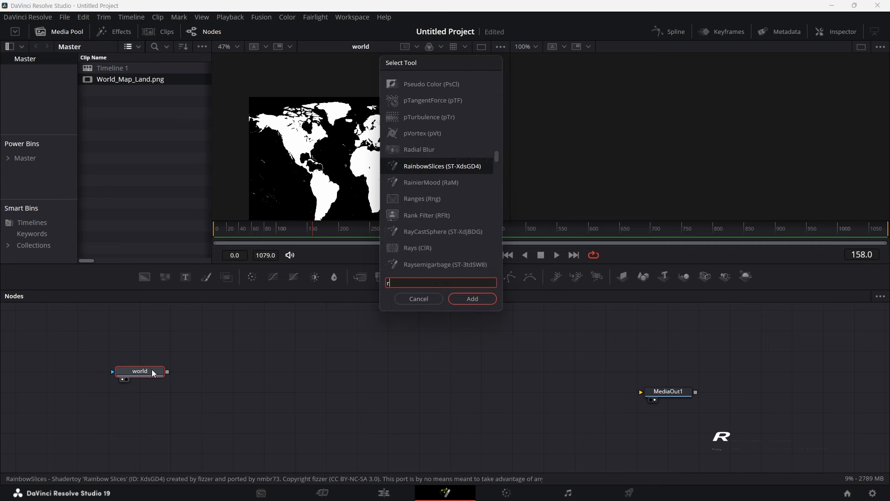
type("esize")
key("Return")
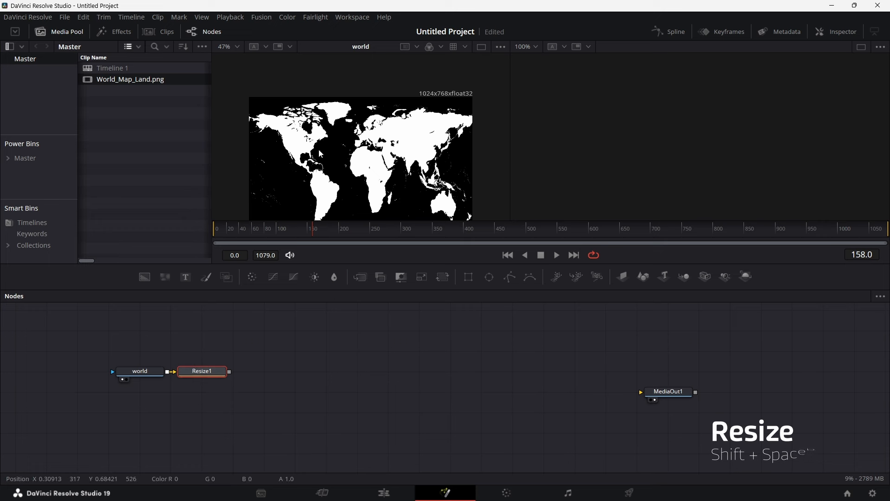
left_click_drag(204, 373, 316, 144)
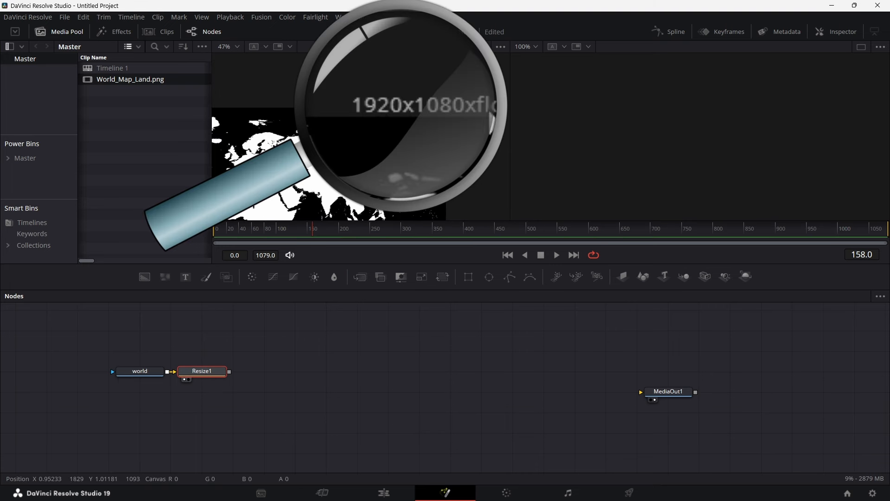
Step: Hide the media pool and set the first viewer's zoom to Fit
left_click(68, 31)
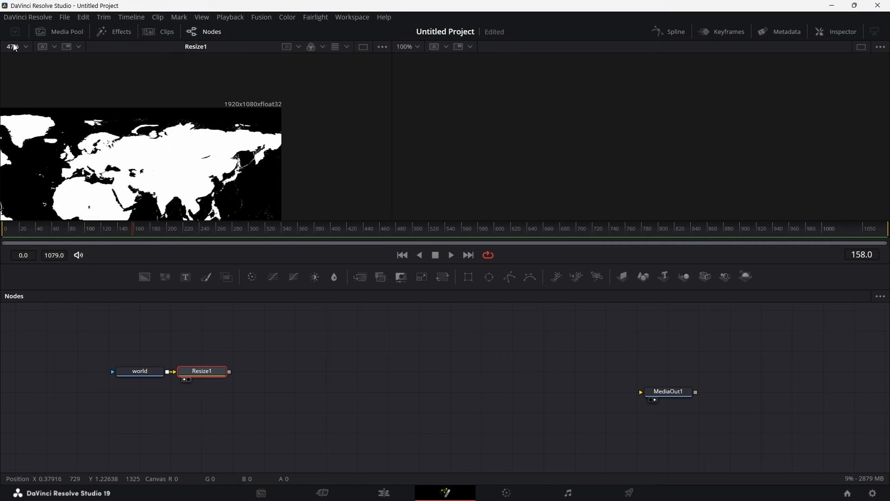
left_click(26, 46)
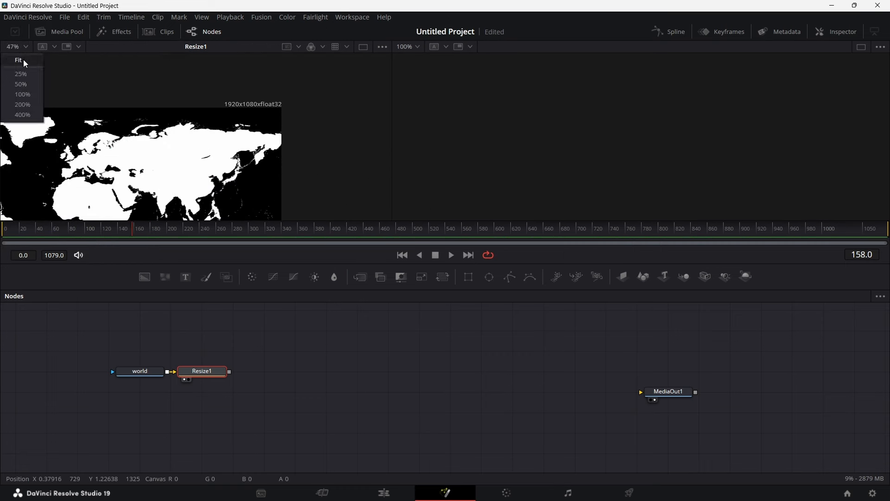
left_click(23, 59)
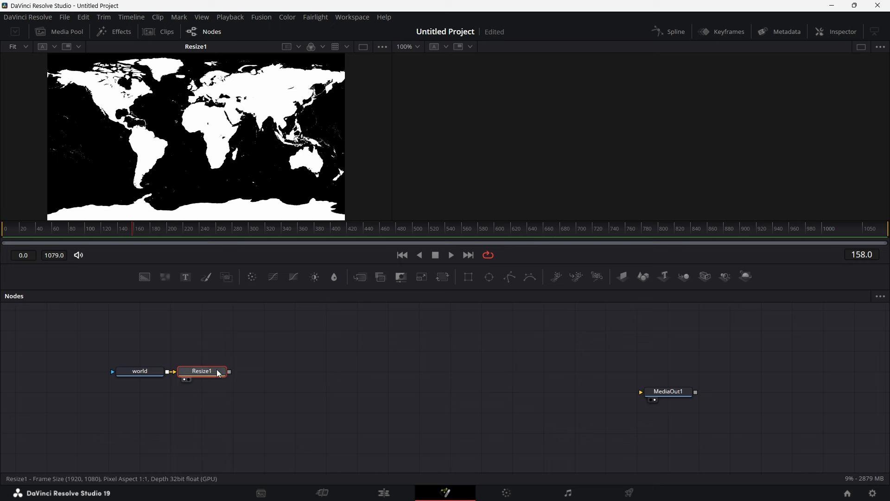
Step: Add a Luma Keyer (LKy) node after Resize1 and show its output in the first viewer
key("shift+space")
type("l")
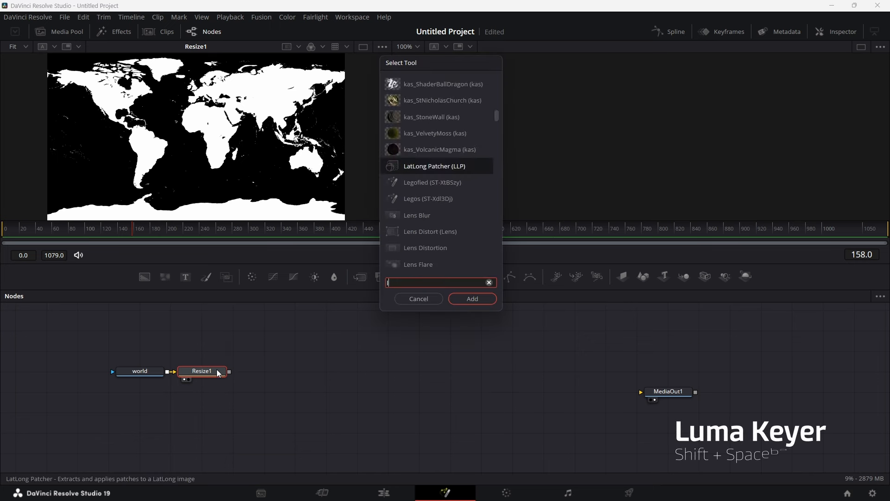
type("um")
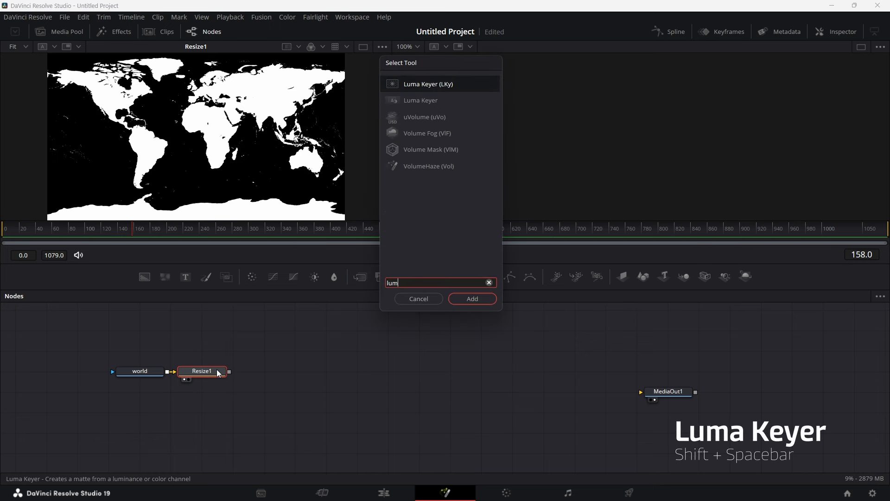
left_click(473, 300)
left_click_drag(272, 371, 267, 200)
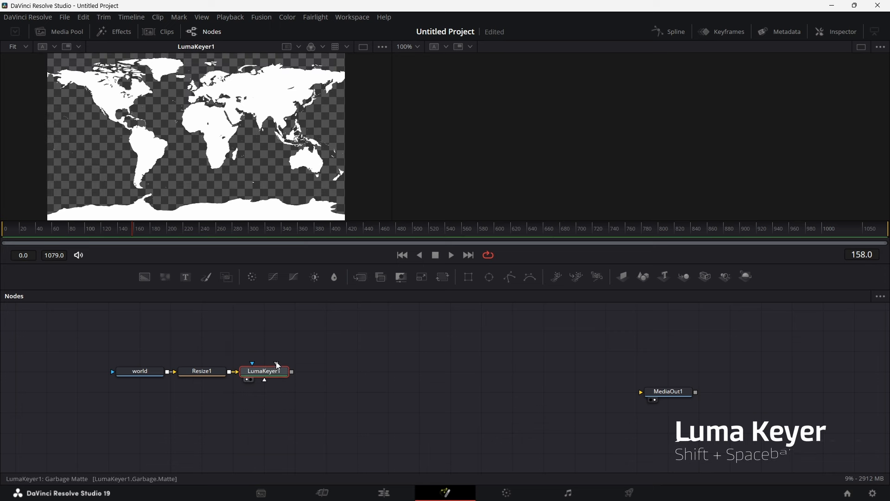
Step: Add a pImageEmitter node after LumaKeyer1, followed by a connected pRender node
key("shift+space")
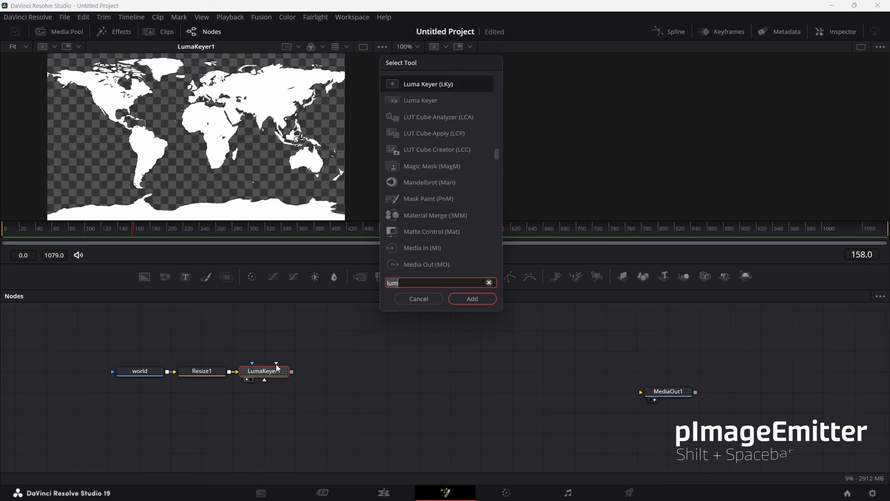
type("pim")
key("Return")
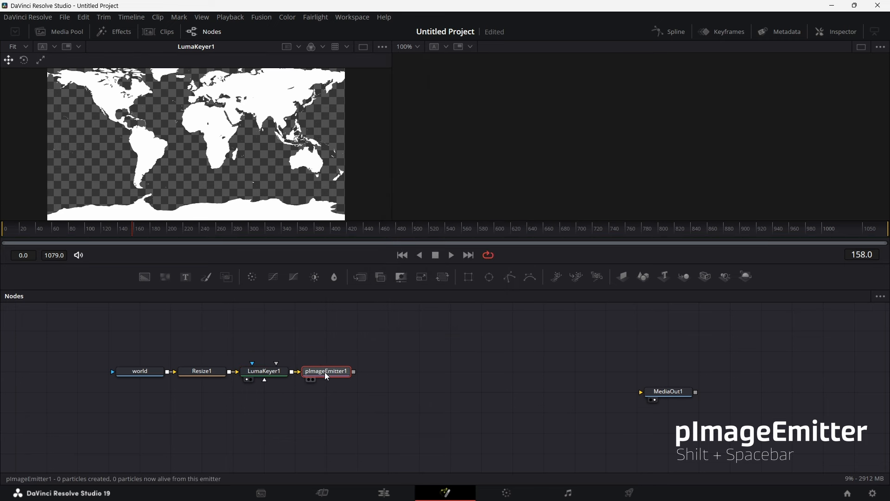
key("shift+space")
type("pre")
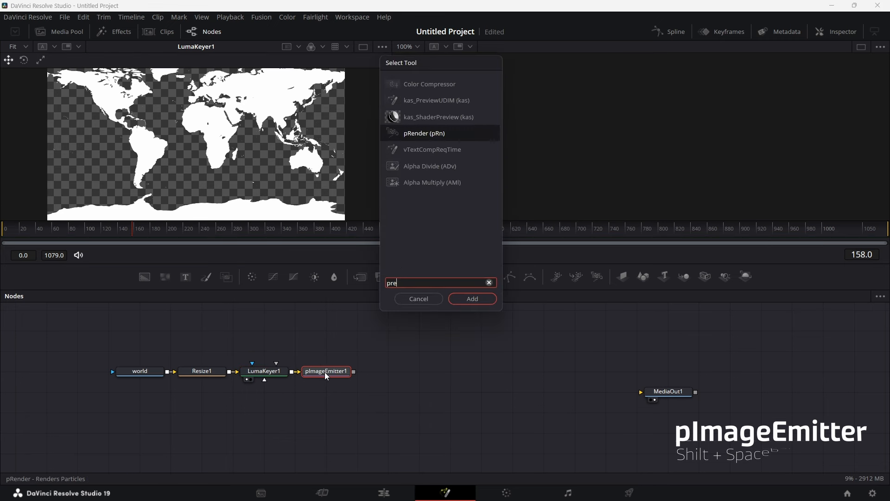
key("Return")
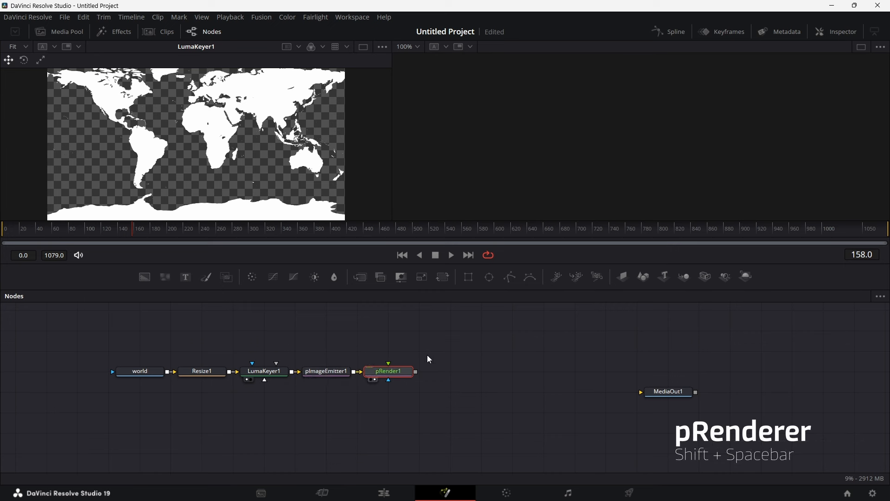
Step: Move the playhead back near the start, around frame 23, and set pImageEmitter1's Lifespan to 1080
left_click(335, 371)
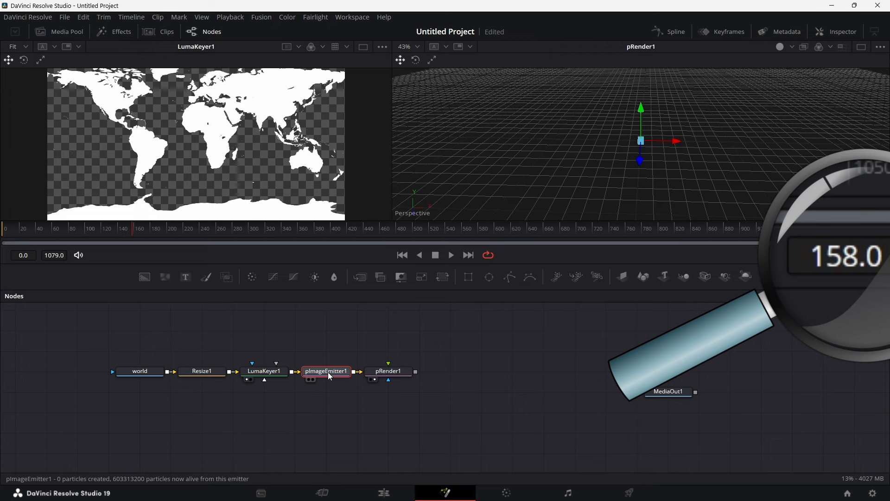
left_click(836, 30)
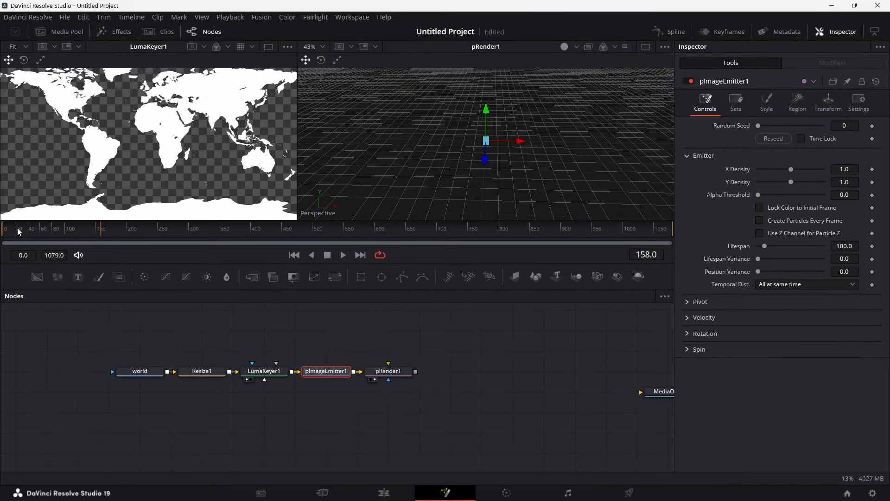
left_click(19, 230)
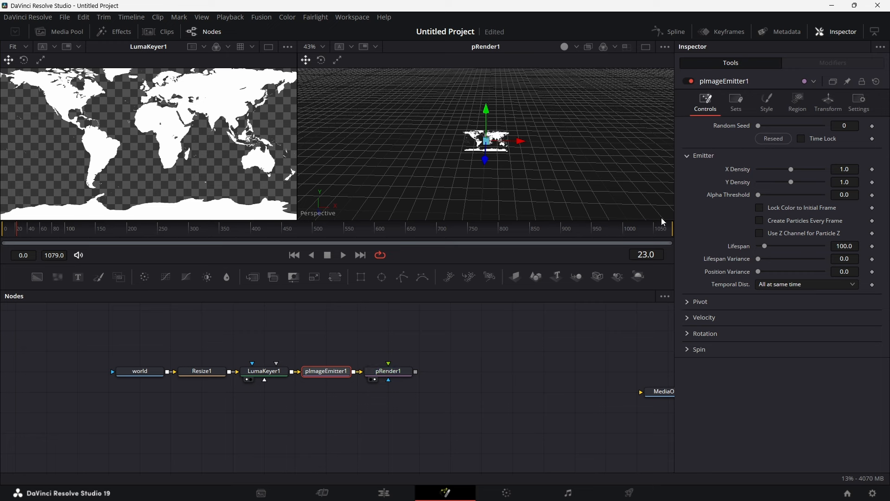
left_click(857, 247)
type("1")
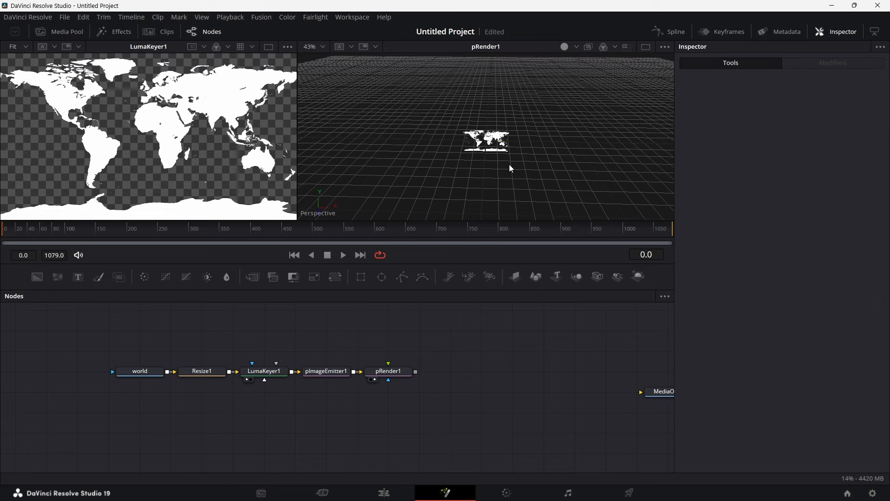
Step: Add an expression to pImageEmitter1's Y Density that links it to X Density
scroll(515, 160, "up", 10)
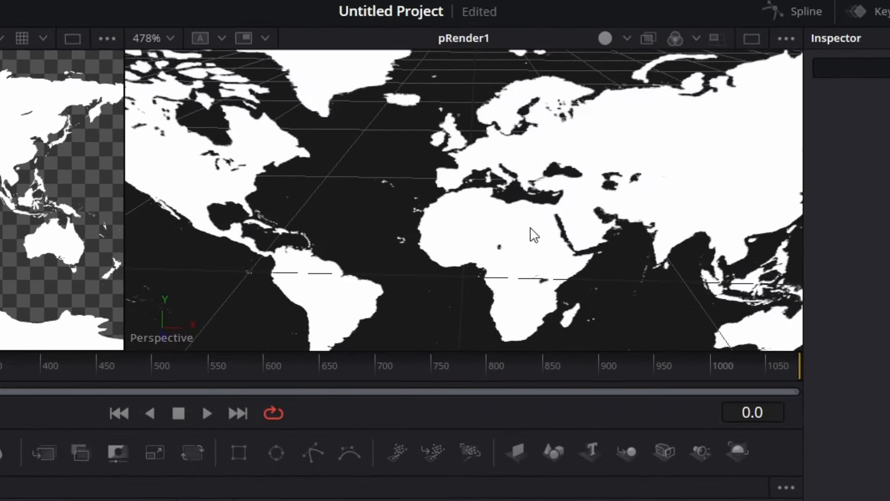
scroll(530, 228, "down", 5)
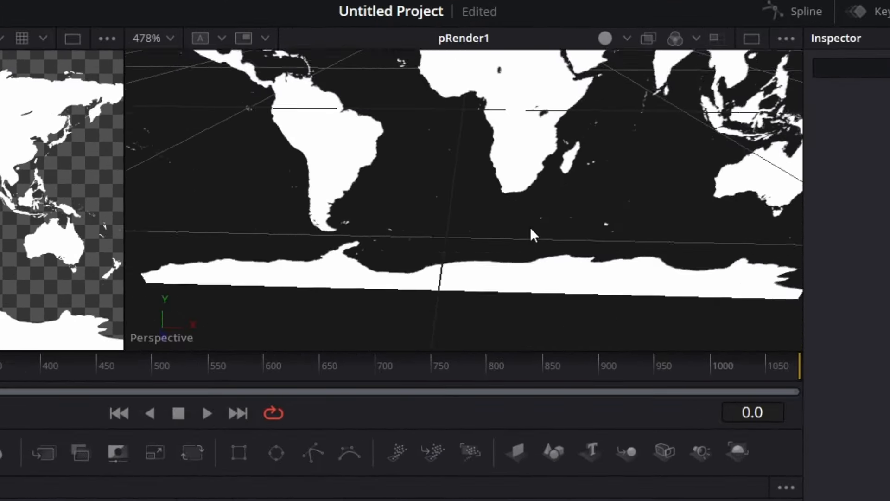
scroll(531, 228, "up", 2)
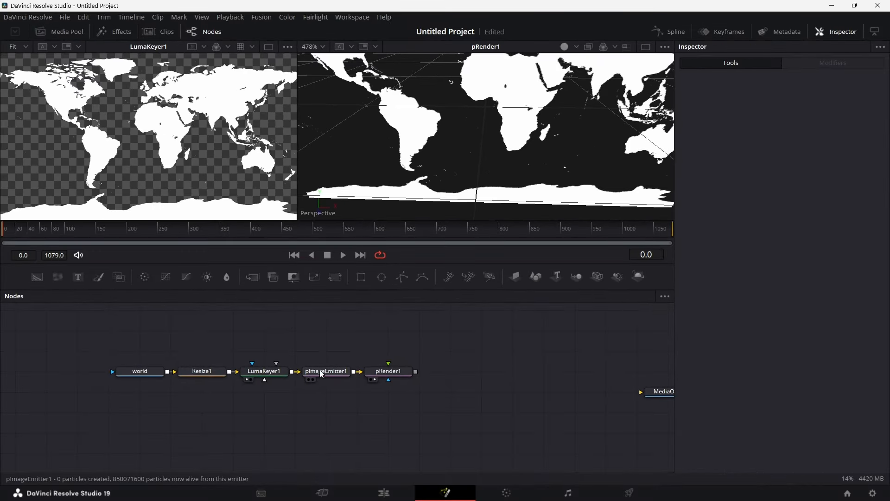
left_click(321, 371)
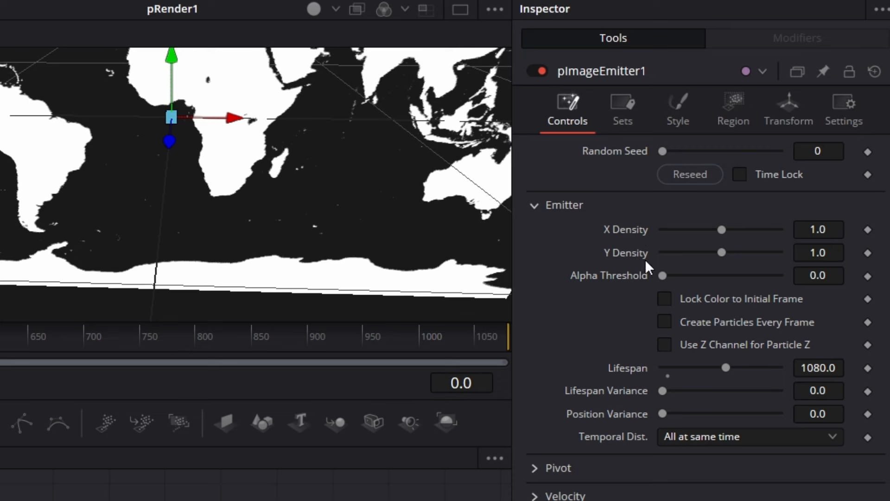
right_click(638, 258)
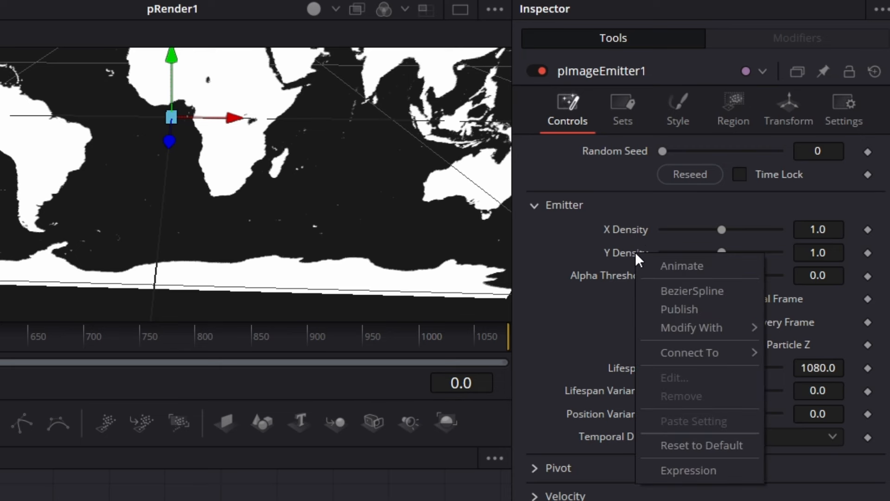
left_click(702, 468)
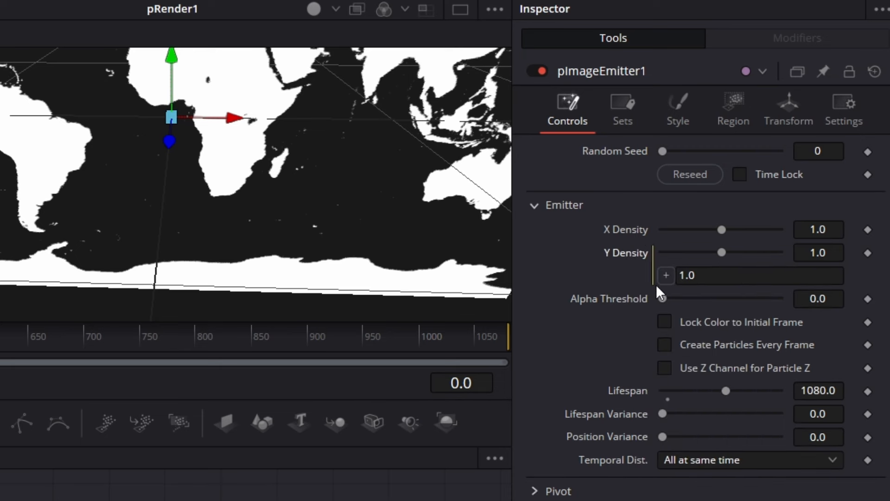
left_click_drag(664, 278, 629, 228)
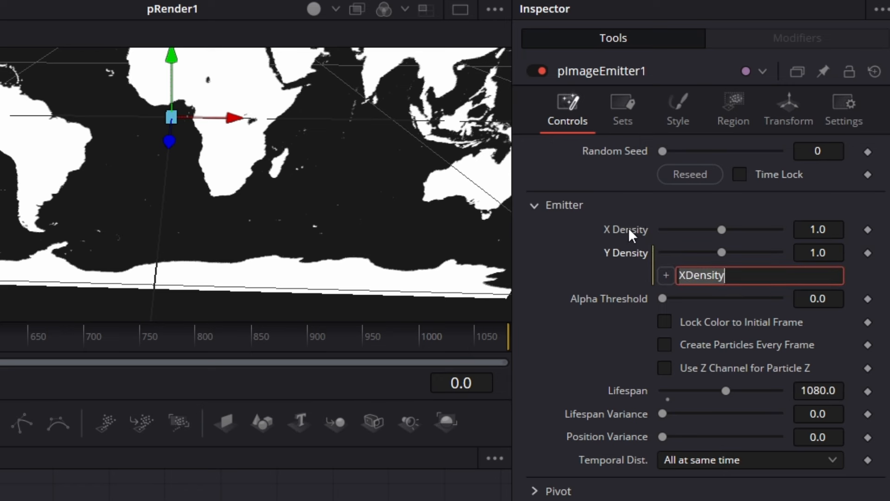
Step: Set pImageEmitter1's X Density to 0.05
left_click(828, 230)
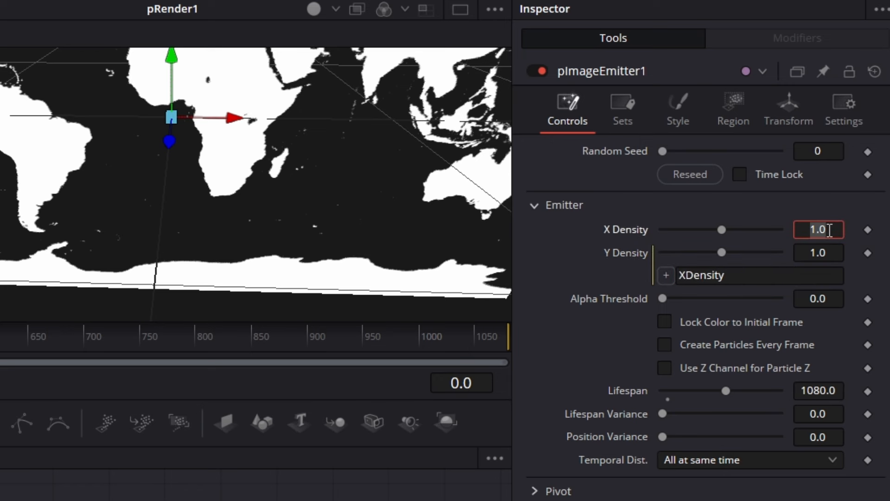
type("0.05")
key("Tab")
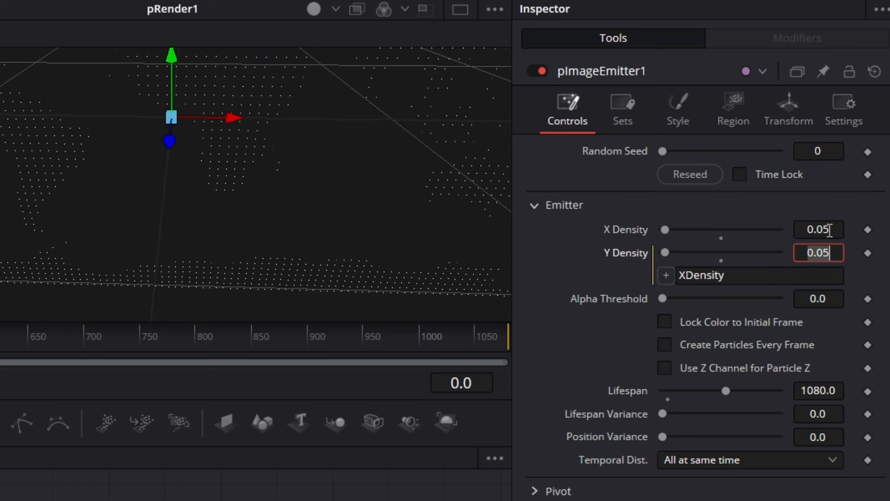
Step: Change pImageEmitter1's particle style to NGon with the solid white circle type
left_click(683, 113)
left_click(704, 177)
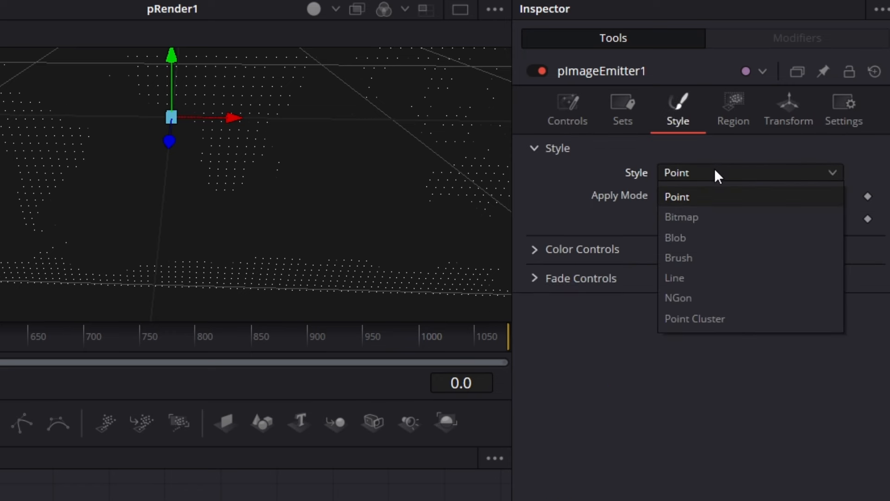
left_click(699, 297)
left_click(820, 195)
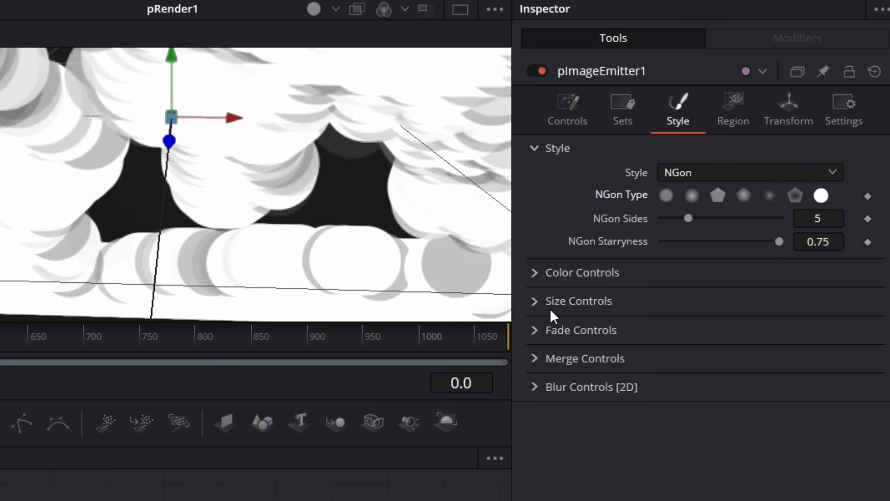
Step: Reduce the NGon particle size in pImageEmitter1 to 0.0075
left_click(533, 300)
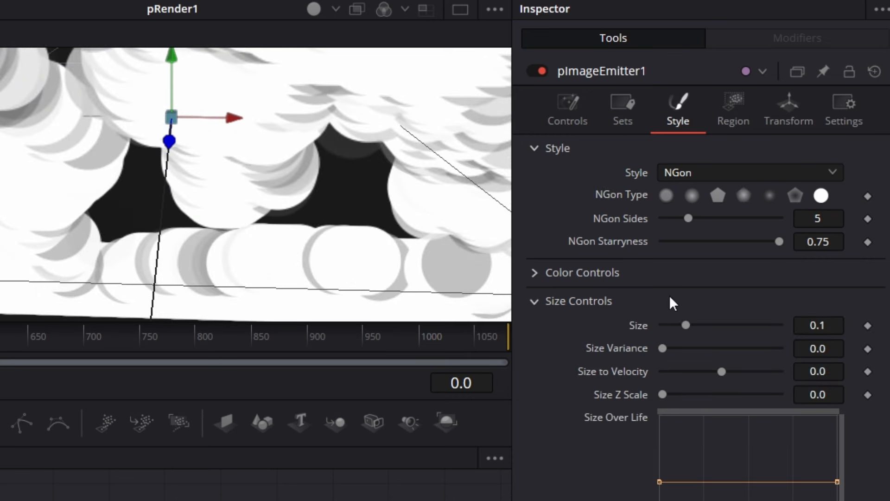
left_click(834, 325)
type("0.0")
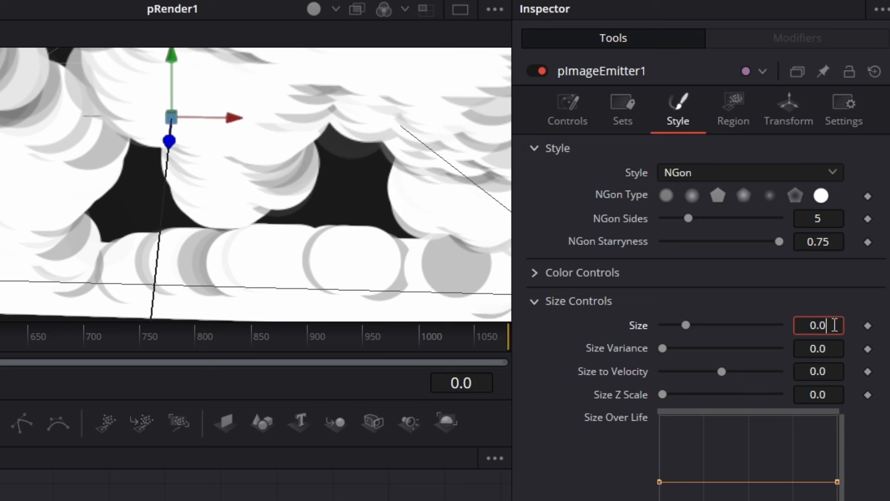
type("75")
key("Tab")
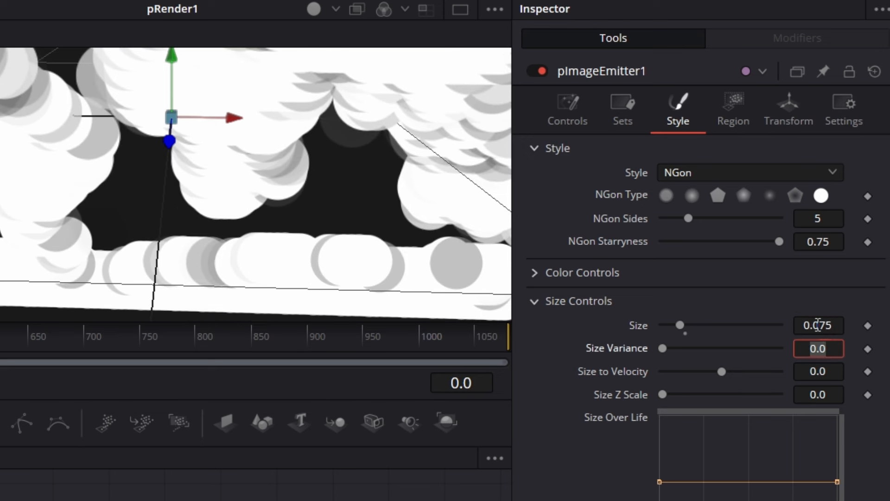
left_click(818, 324)
type("0")
key("Tab")
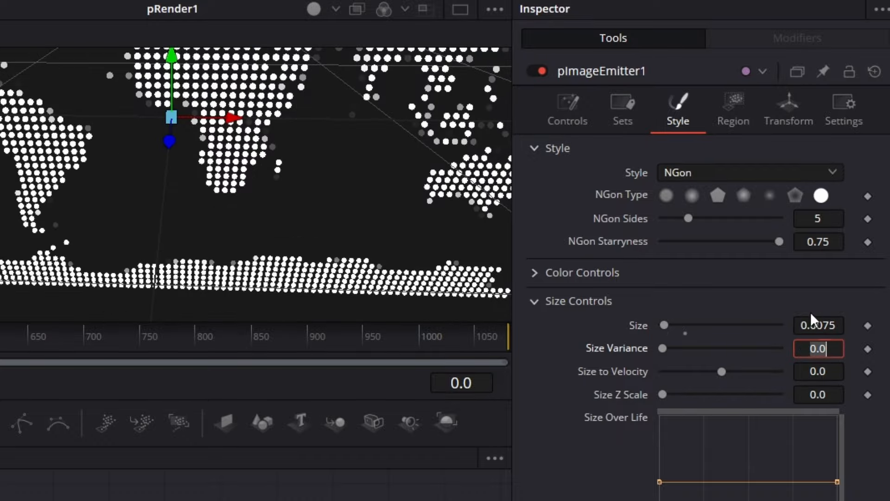
scroll(339, 225, "up", 4)
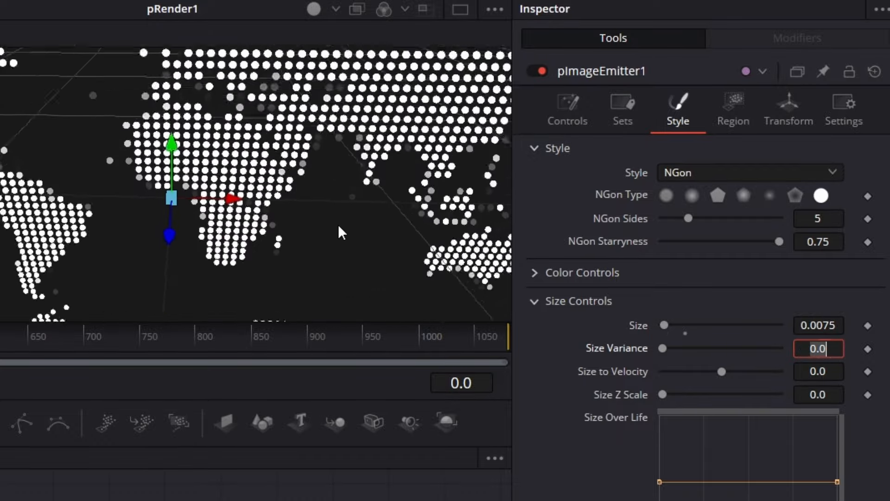
scroll(338, 226, "down", 2)
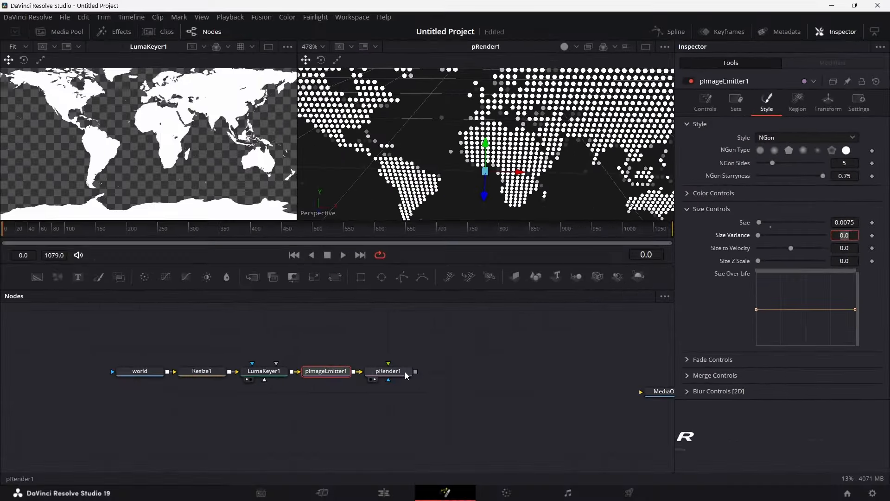
Step: Add a Replicate 3D (3Rep) node connected after pRender1
left_click(405, 372)
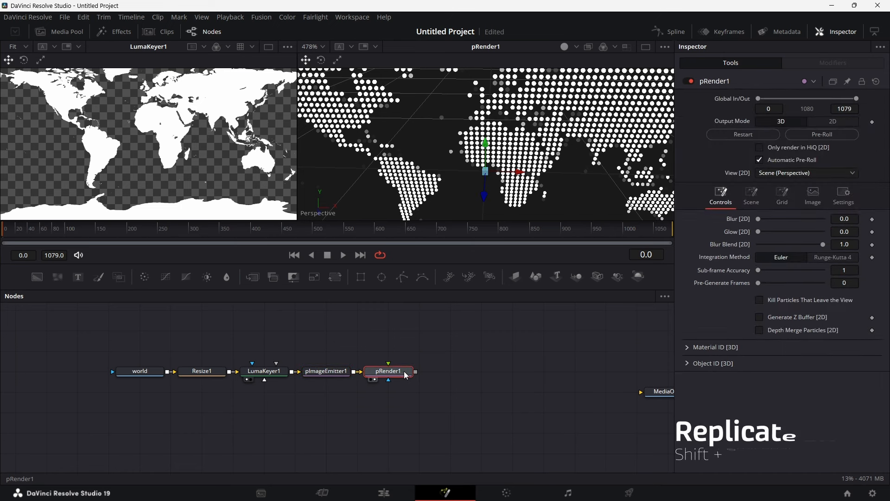
key("shift+space")
type("repl")
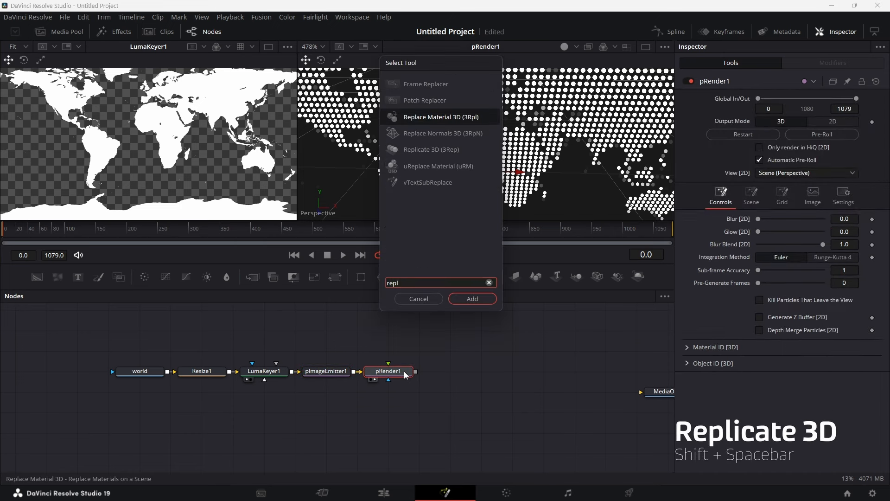
key("Down")
key("Down")
key("Return")
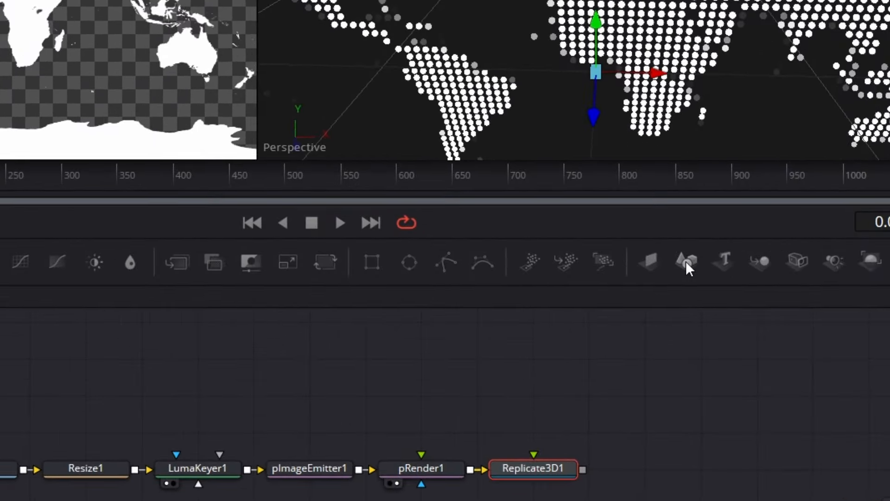
Step: Add a Shape 3D node above Replicate3D1 and show its output in the first viewer
left_click_drag(579, 271, 476, 344)
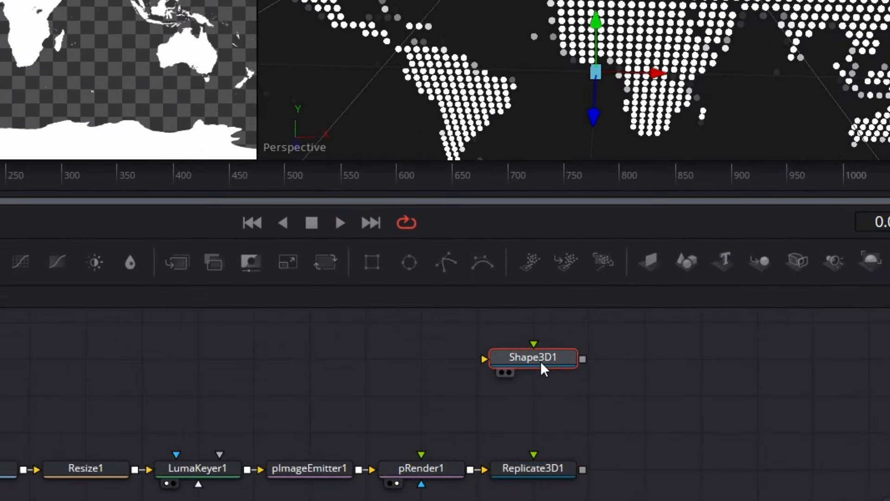
left_click_drag(541, 360, 28, 93)
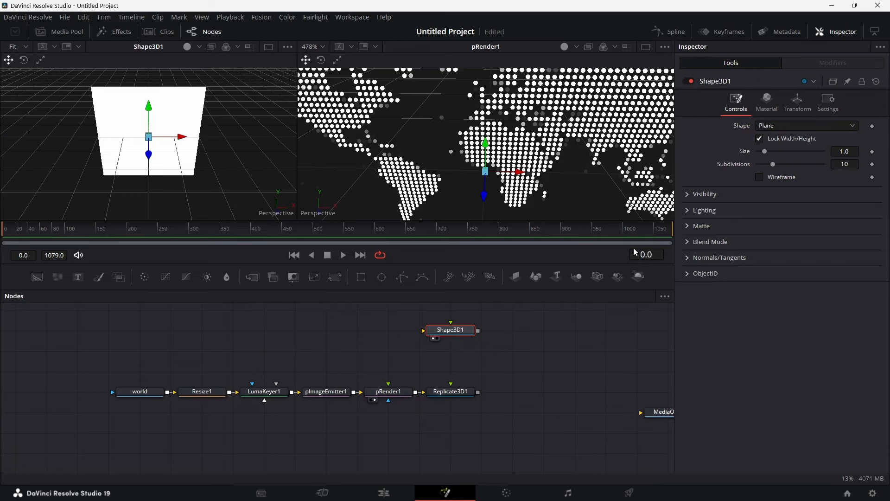
Step: Change Shape3D1's shape to Cylinder and raise its Base Subdivisions to 100
left_click(802, 125)
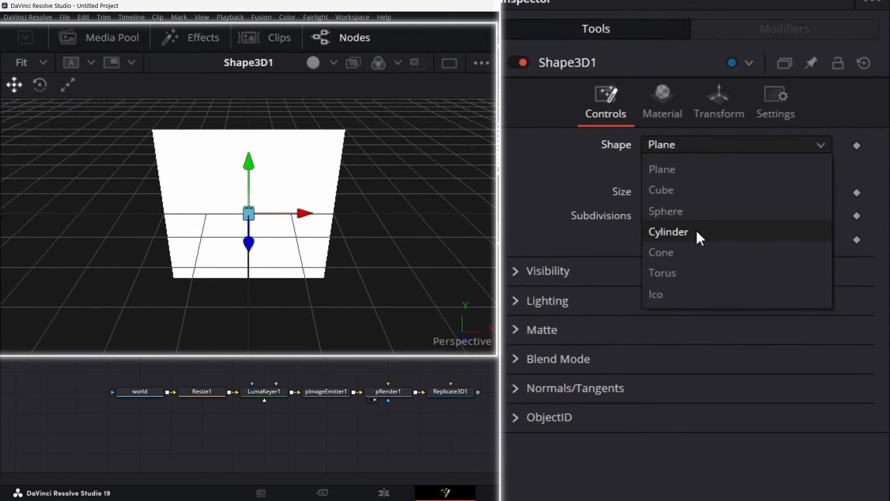
left_click(766, 174)
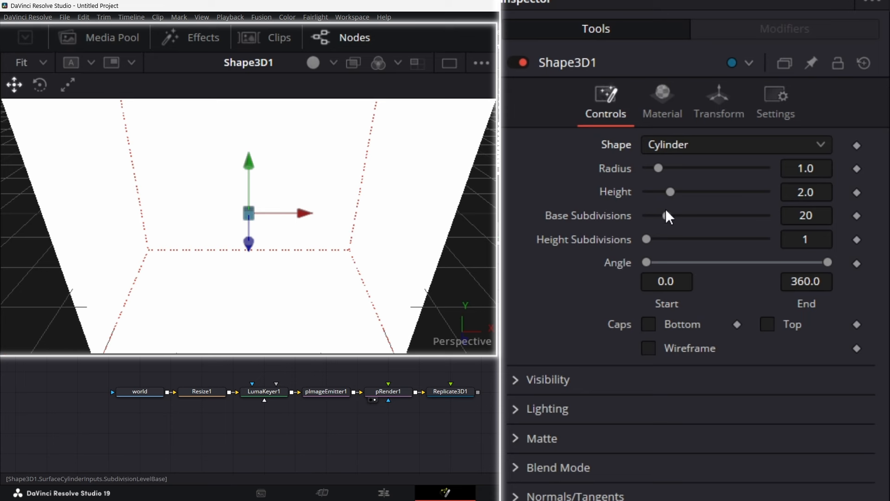
left_click_drag(667, 219, 848, 224)
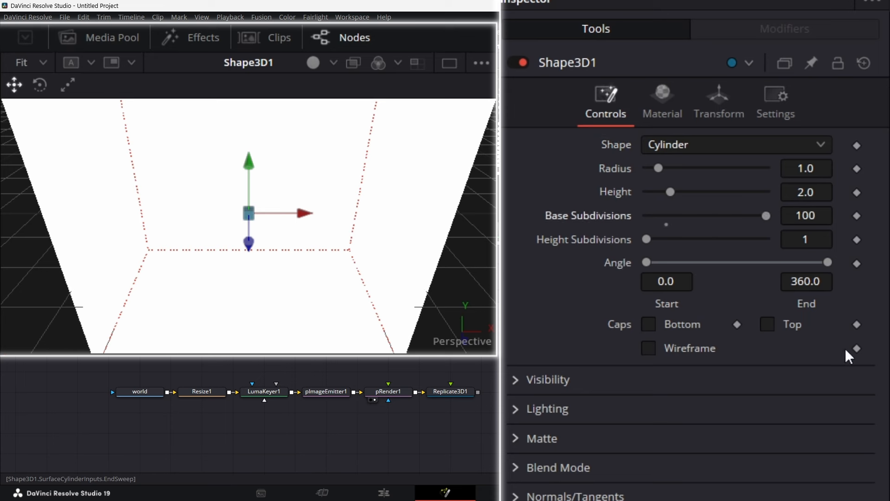
Step: Set the cylinder's Radius to 0.55 and Height to 0.2, and enable its Bottom and Top caps
left_click(814, 168)
type("0.55")
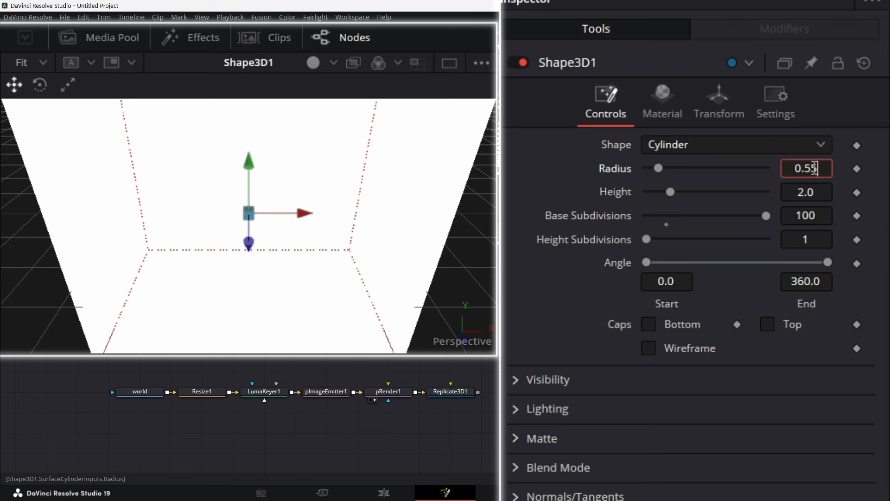
key("Tab")
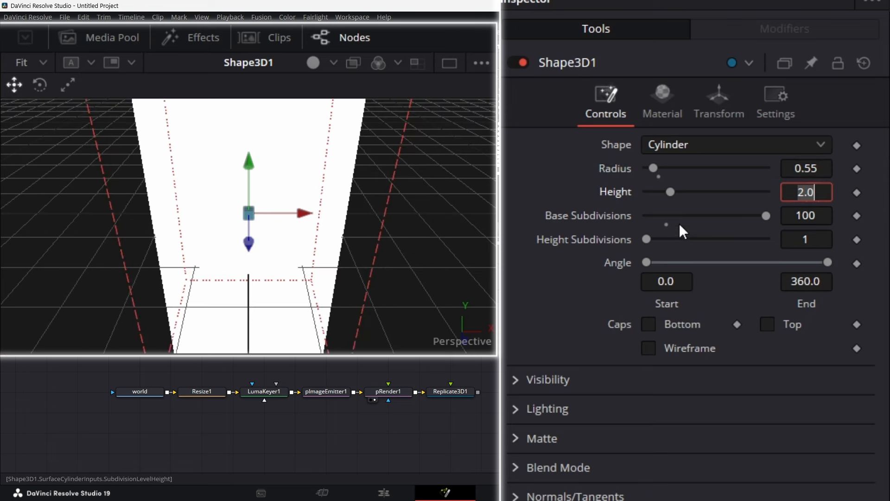
type("0.")
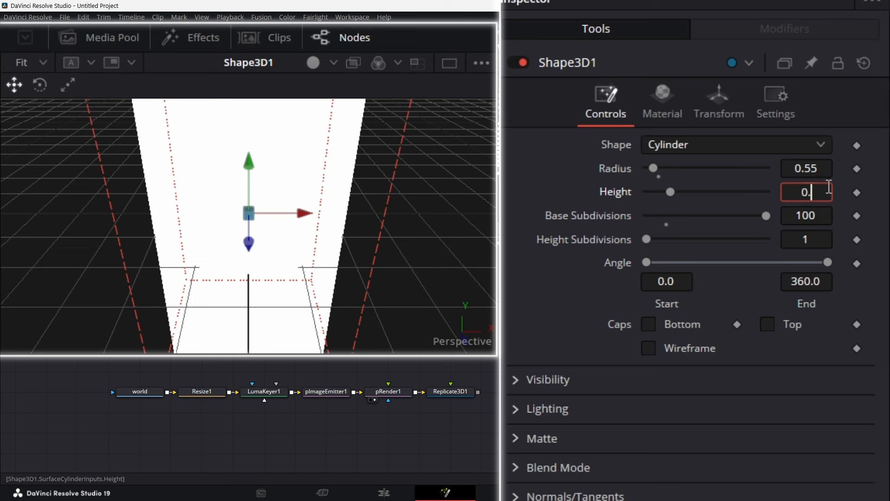
type("2")
key("Tab")
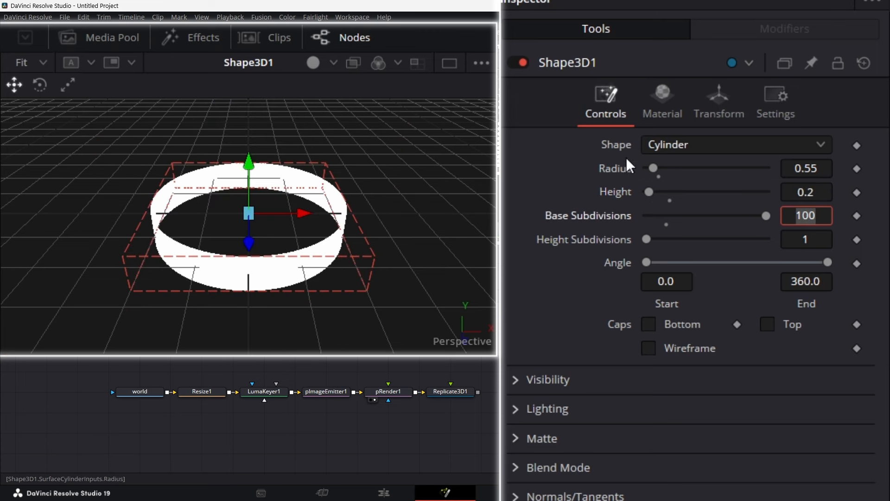
left_click(648, 324)
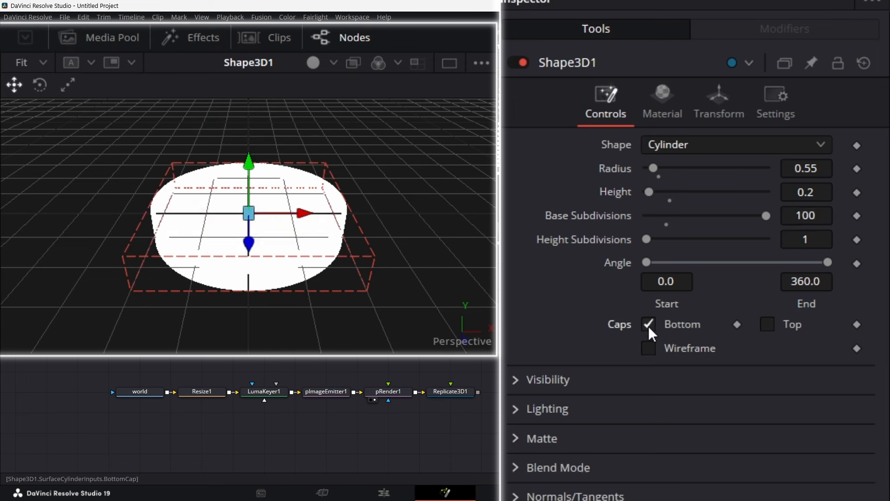
left_click(768, 324)
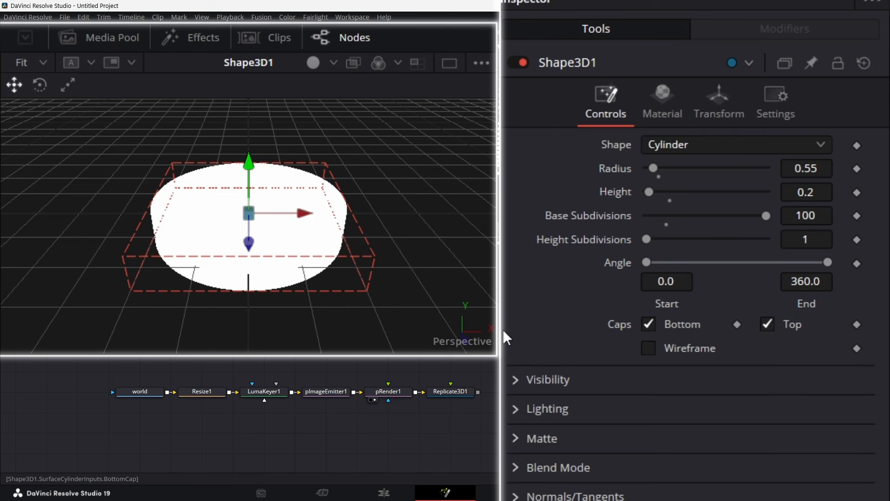
Step: Set Shape3D1's X rotation to 90 degrees and turn on lighting in the first viewer
left_click(731, 116)
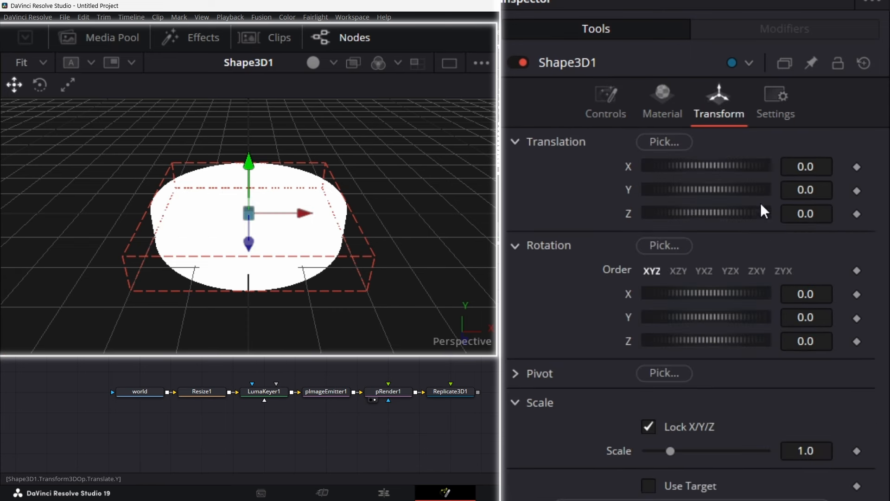
left_click(798, 293)
type("9")
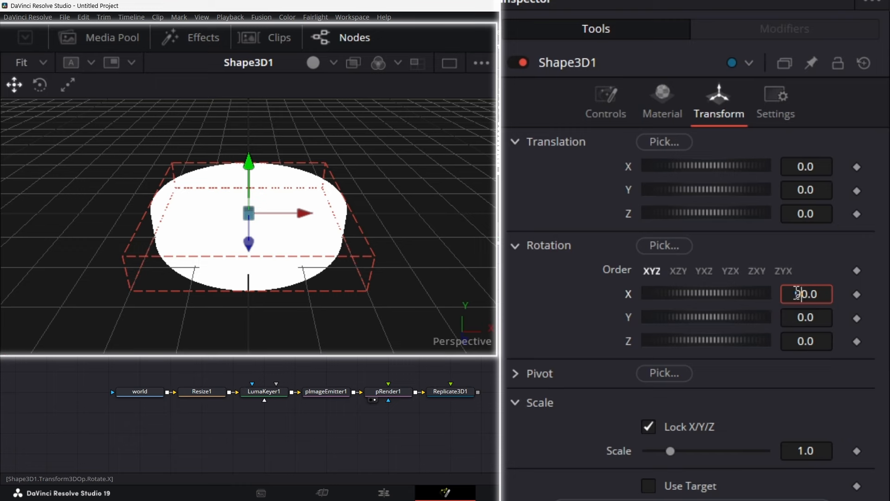
key("Tab")
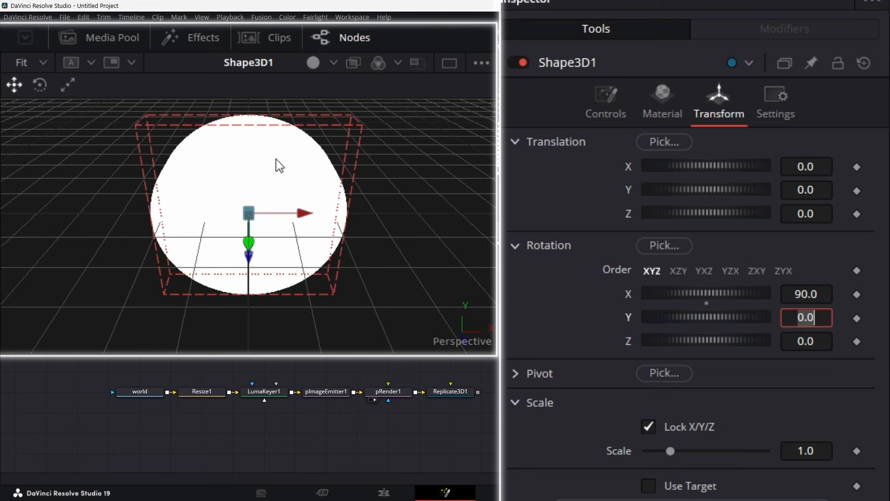
left_click(314, 63)
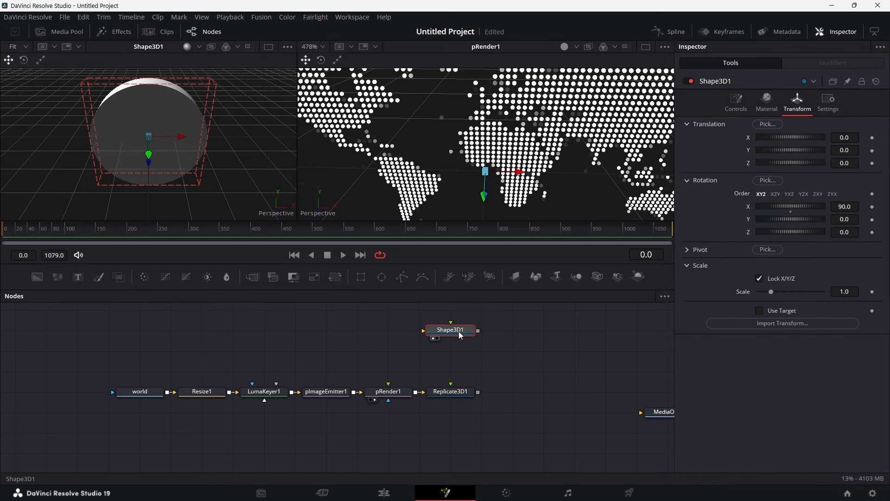
Step: Add a Replace Material 3D (3Rpl) node after Shape3D1 and place it directly beneath that node
key("shift+space")
type("repl")
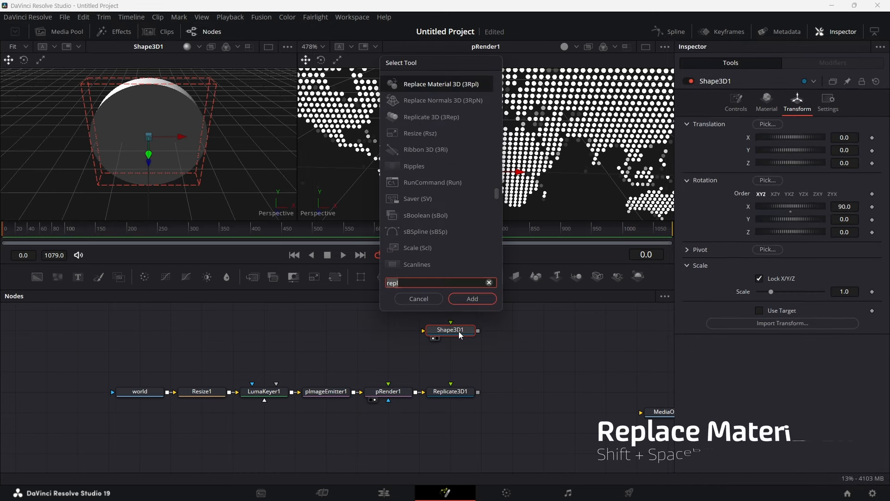
key("BackSpace")
key("BackSpace")
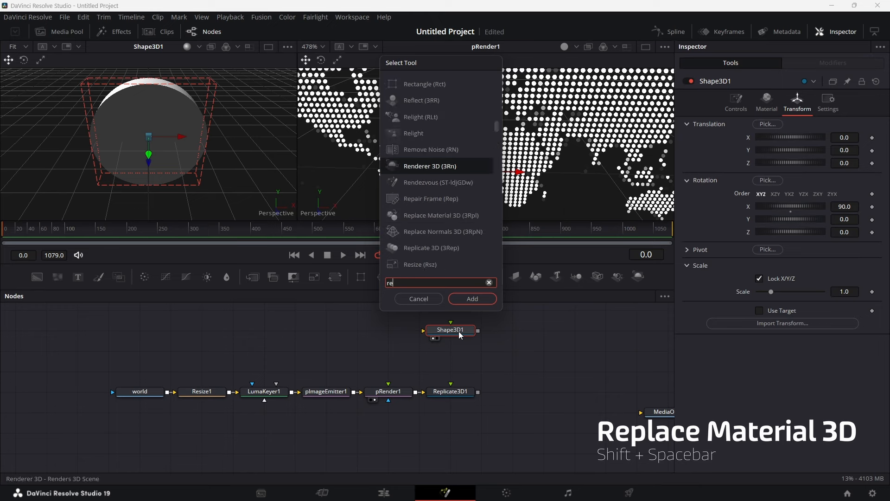
type("pl")
key("Return")
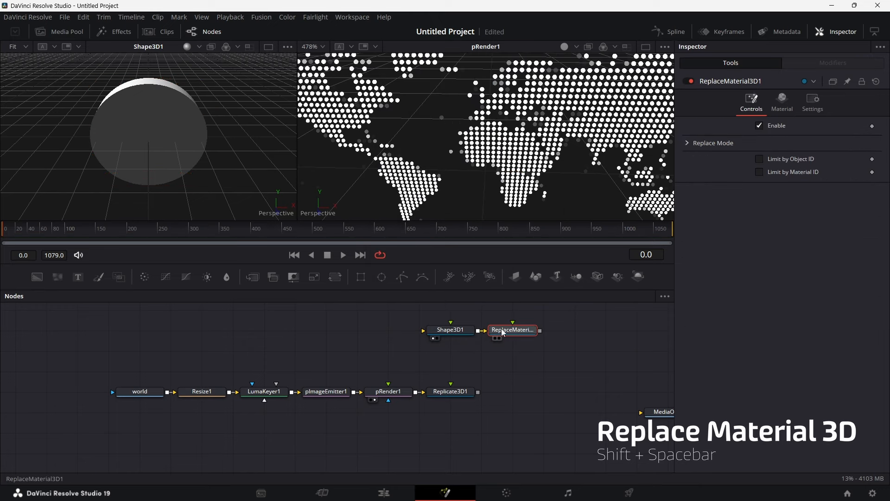
left_click_drag(513, 330, 452, 352)
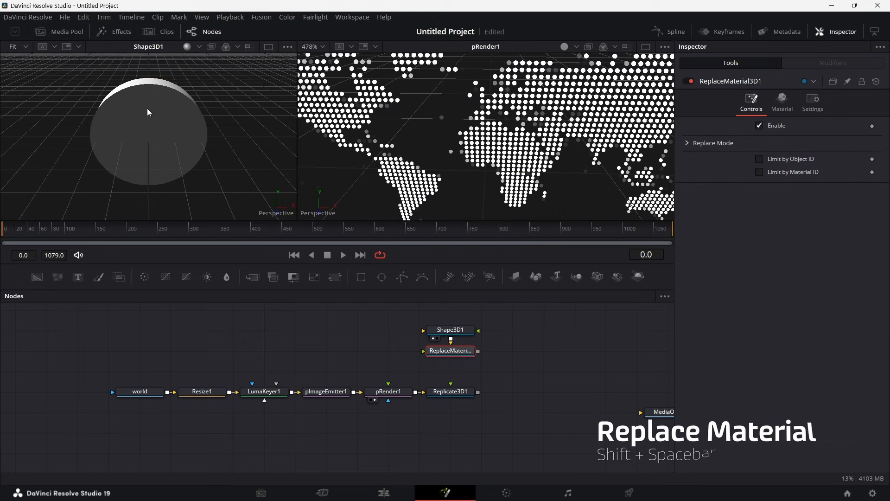
Step: Add the Chrome shader from the Fusion templates to the node graph, placed beside the Replace Material 3D node
left_click(121, 32)
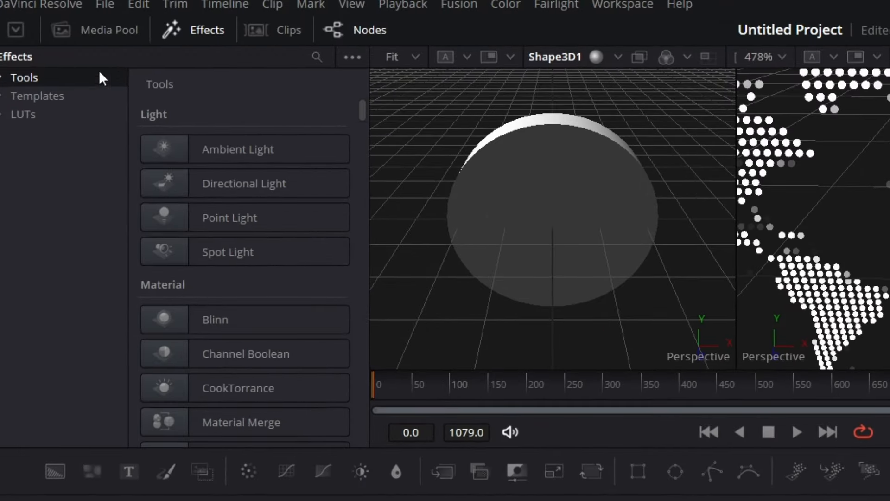
left_click(1, 99)
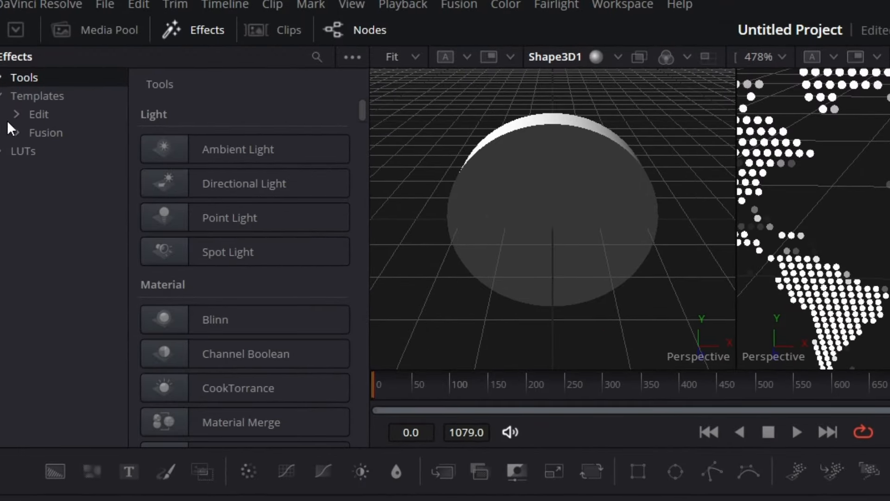
left_click(16, 133)
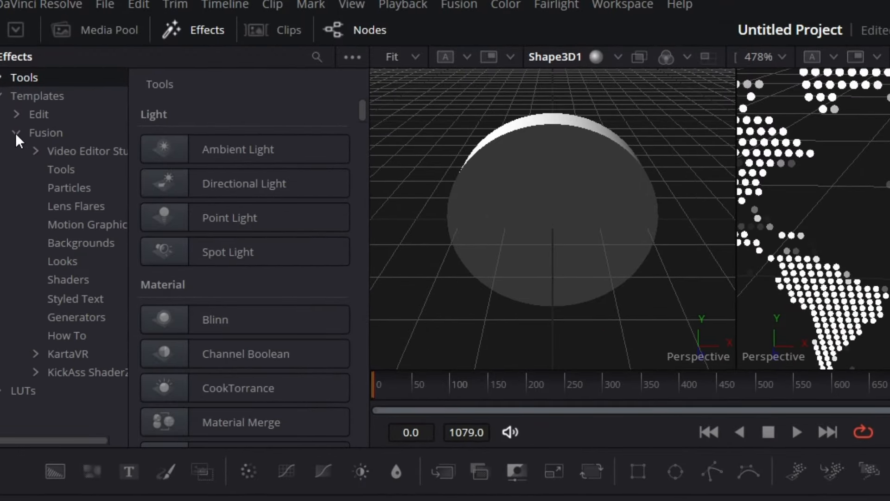
left_click(58, 280)
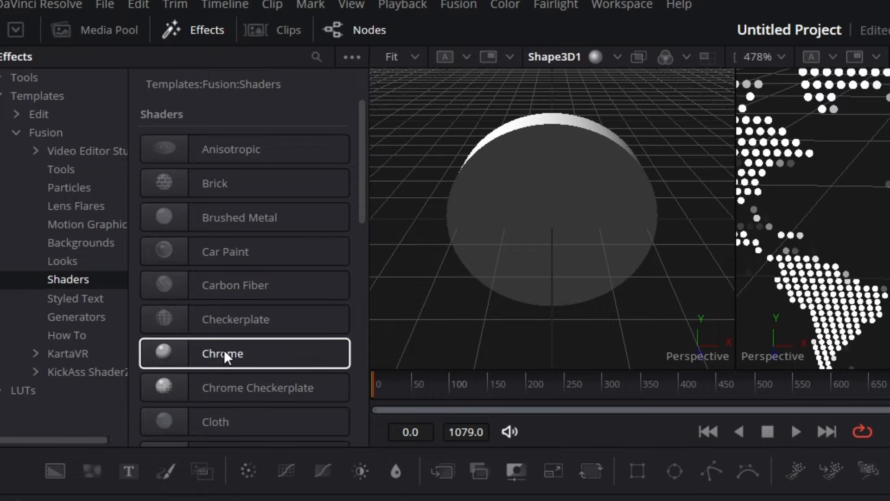
left_click_drag(223, 349, 660, 500)
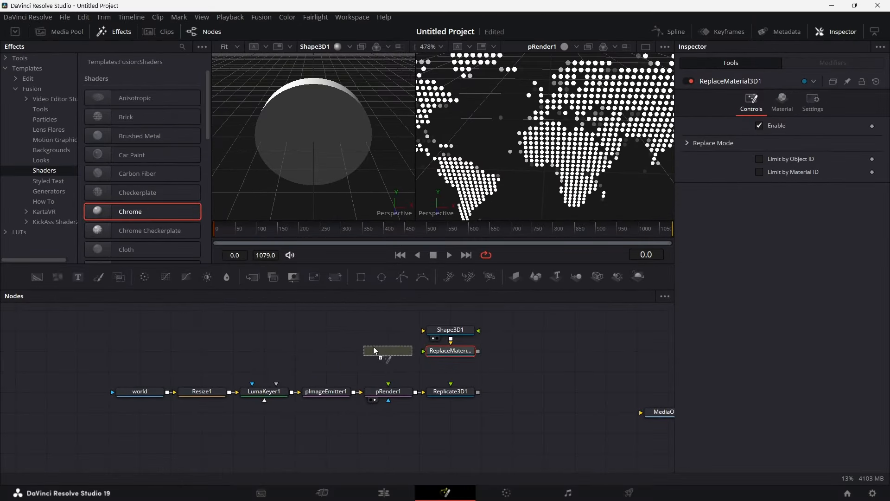
left_click_drag(374, 346, 374, 347)
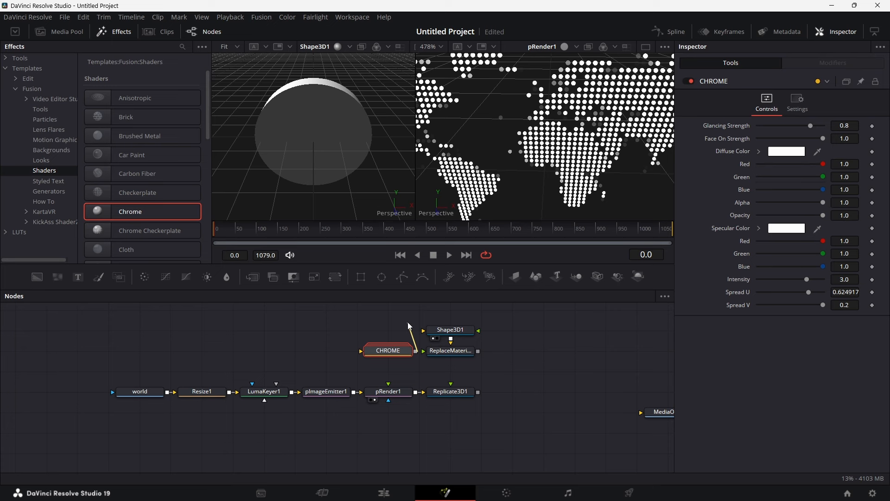
Step: Connect CHROME through the Replace Material 3D node into Replicate3D1 and show Replicate3D1 in the second viewer
left_click_drag(410, 326, 464, 396)
left_click(463, 392)
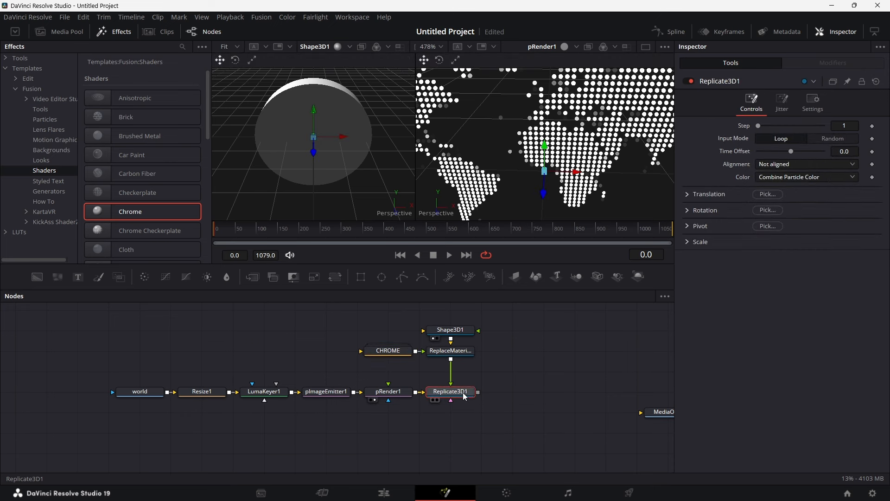
key("2")
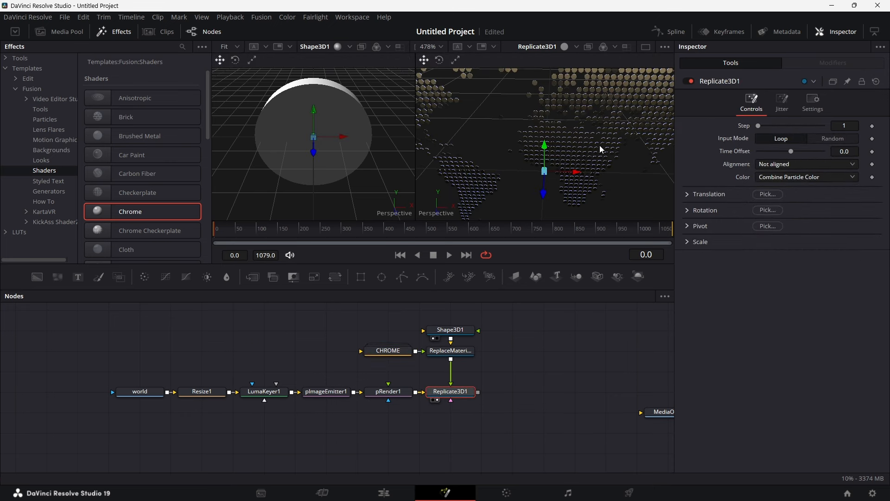
scroll(599, 146, "down", 5)
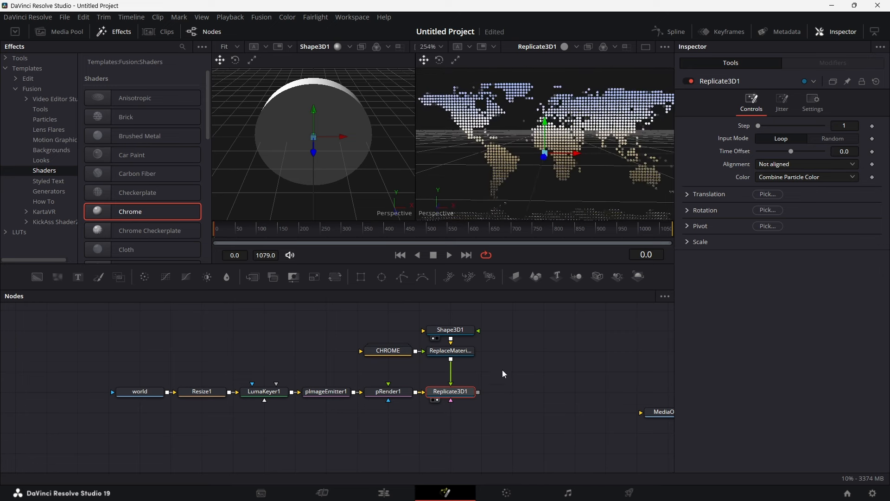
Step: Add a Renderer 3D node after Replicate3D1, set its type to Hardware Renderer, and show it in the second viewer
left_click(638, 276)
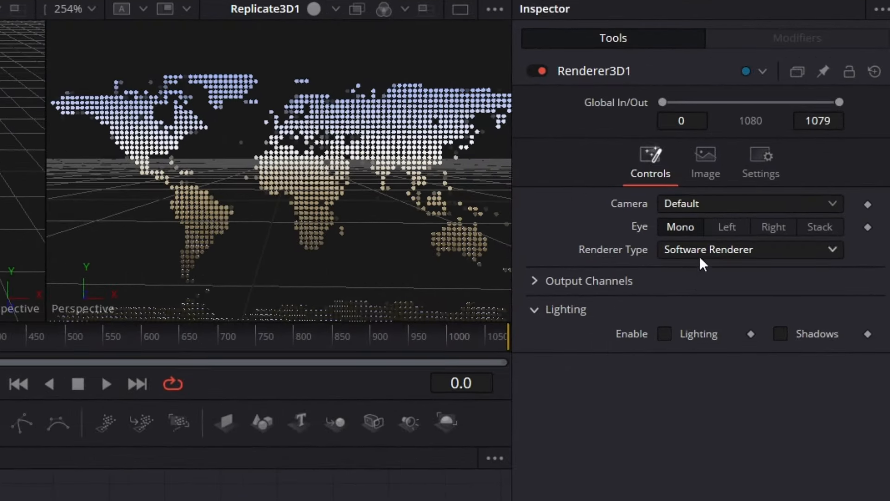
left_click(701, 256)
left_click(707, 274)
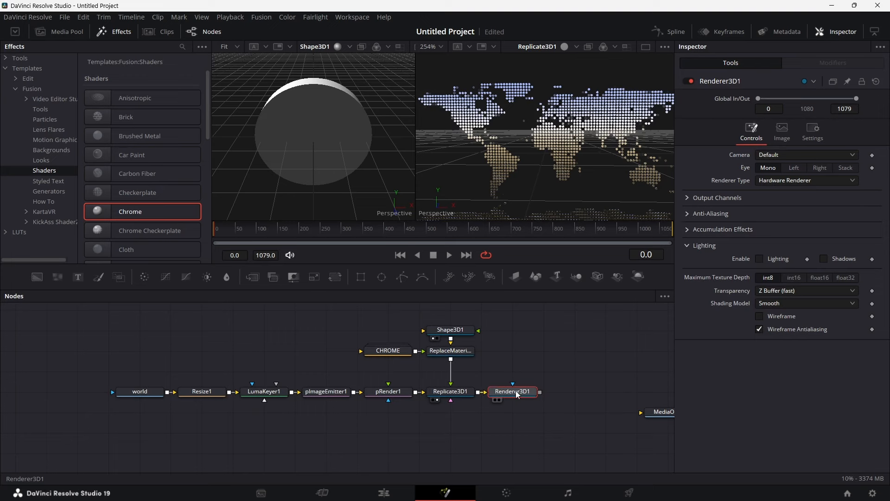
key("2")
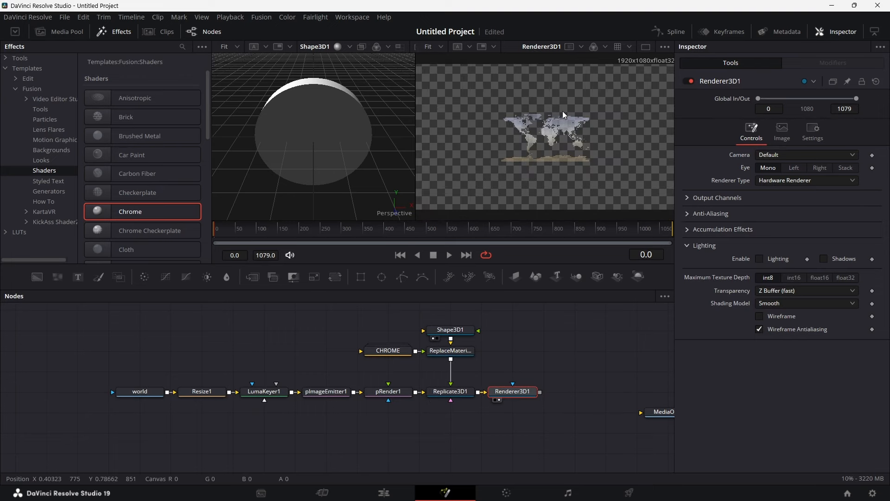
Step: Make room before Renderer3D1 and insert a Transform 3D (3Xf) node between Replicate3D1 and the renderer
left_click_drag(512, 393, 576, 394)
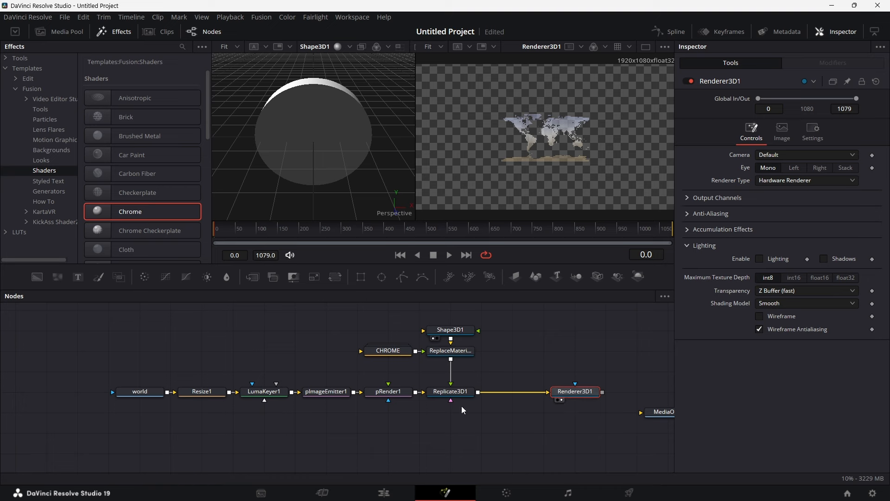
left_click(454, 393)
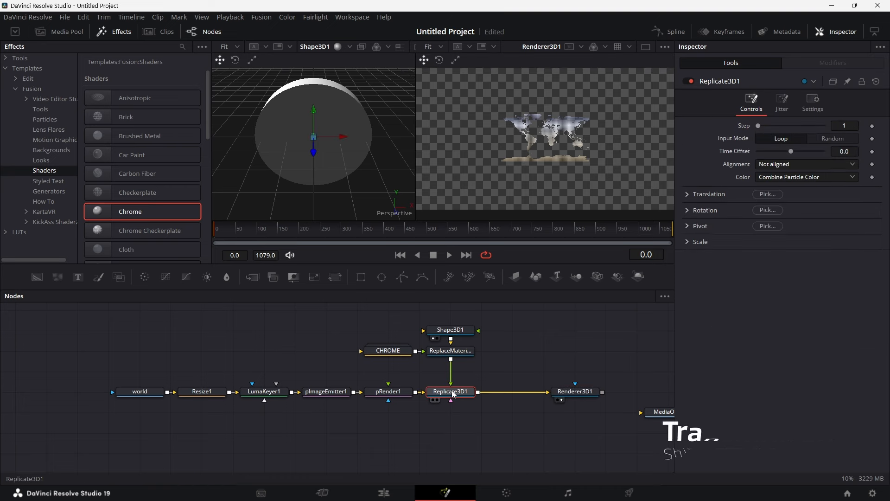
key("shift+space")
type("tra")
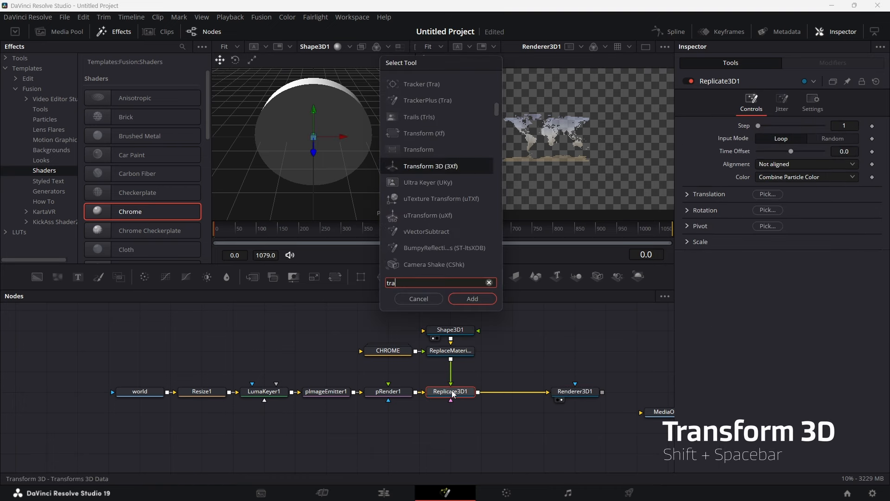
left_click(467, 298)
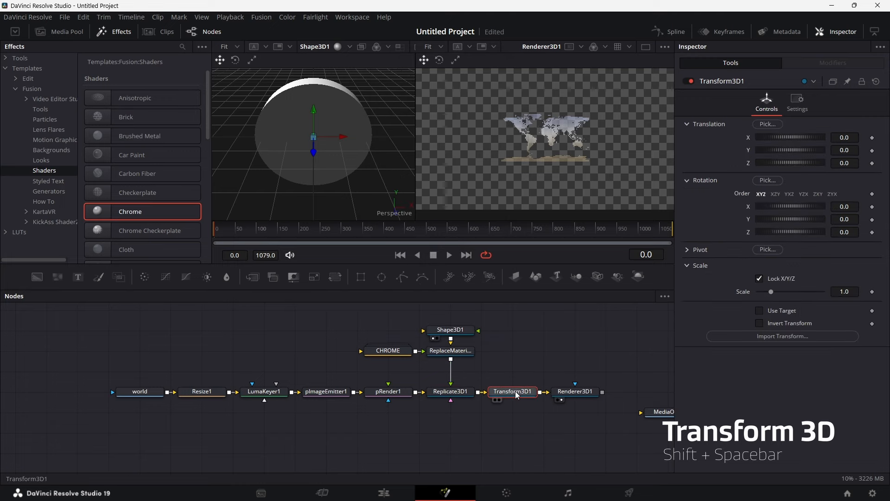
Step: Set Transform3D1's Z translation to 1.321
left_click(854, 163)
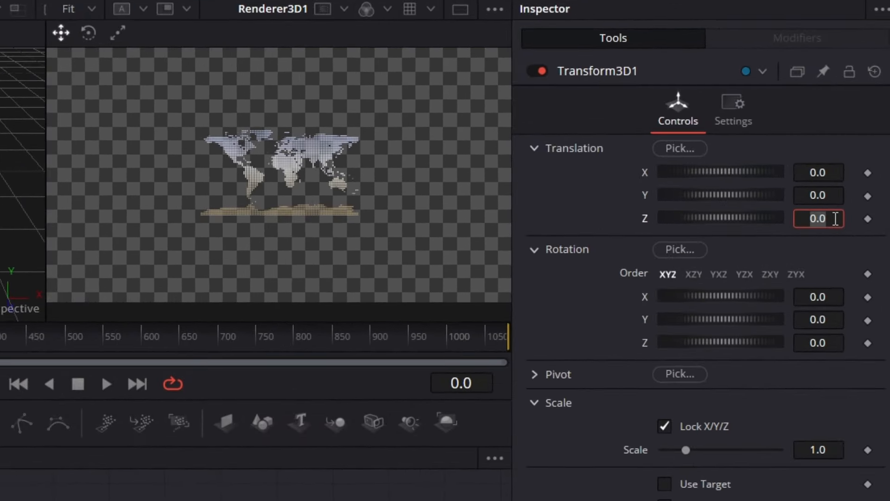
type("1.321")
key("Tab")
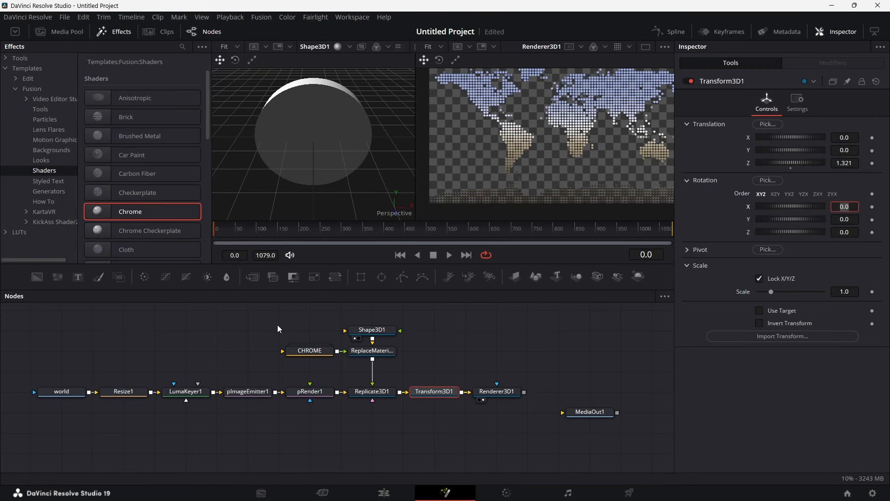
Step: Save the rendered image from the second viewer as dotted-world.png in New folder (3), replacing the existing file
right_click(518, 136)
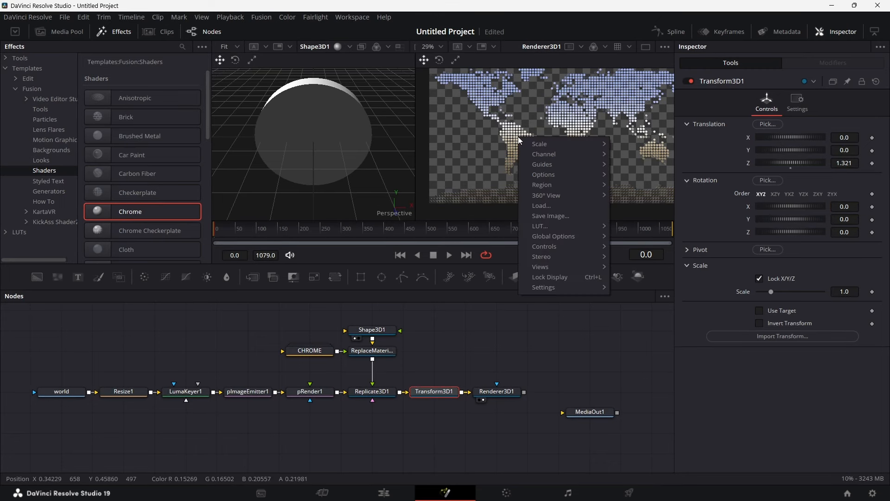
left_click(571, 215)
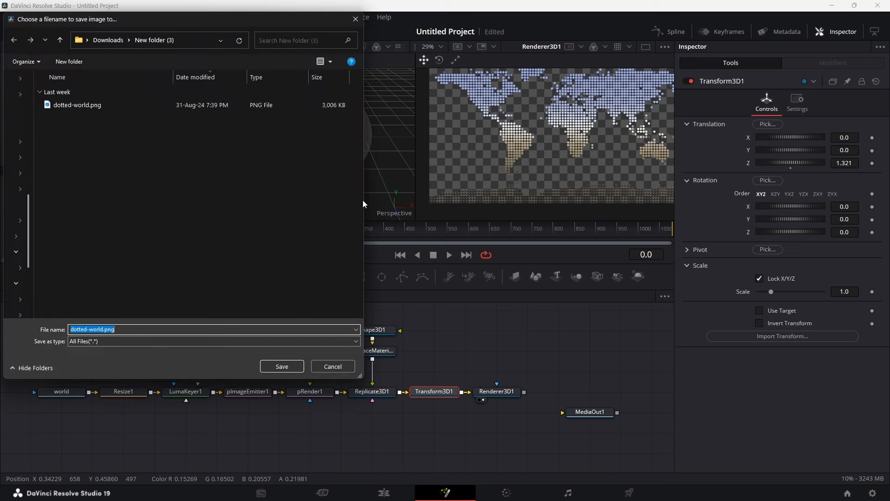
left_click(90, 107)
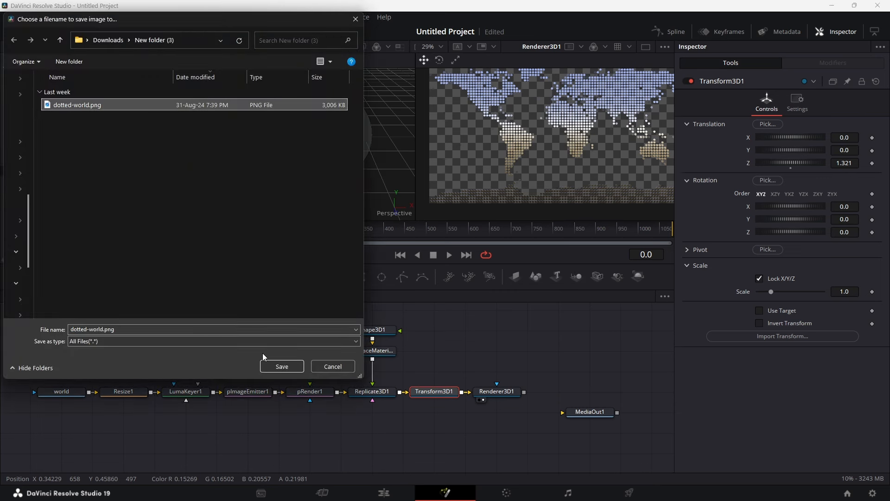
left_click(269, 367)
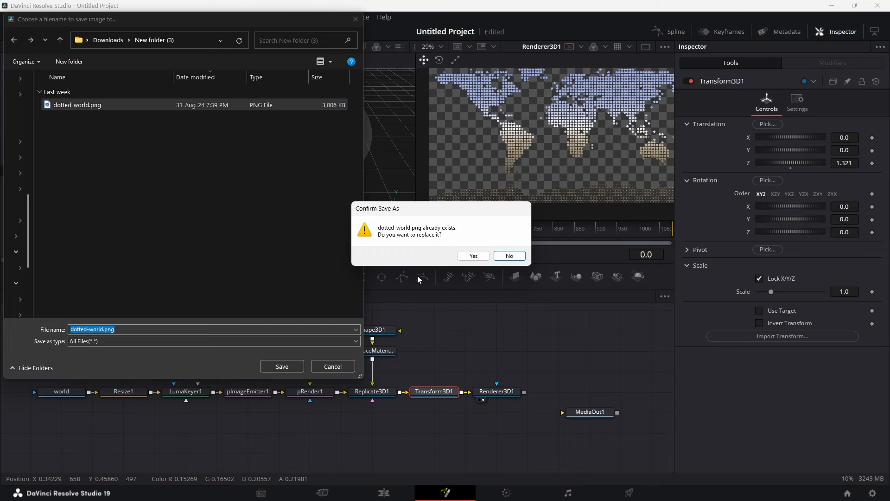
left_click(475, 255)
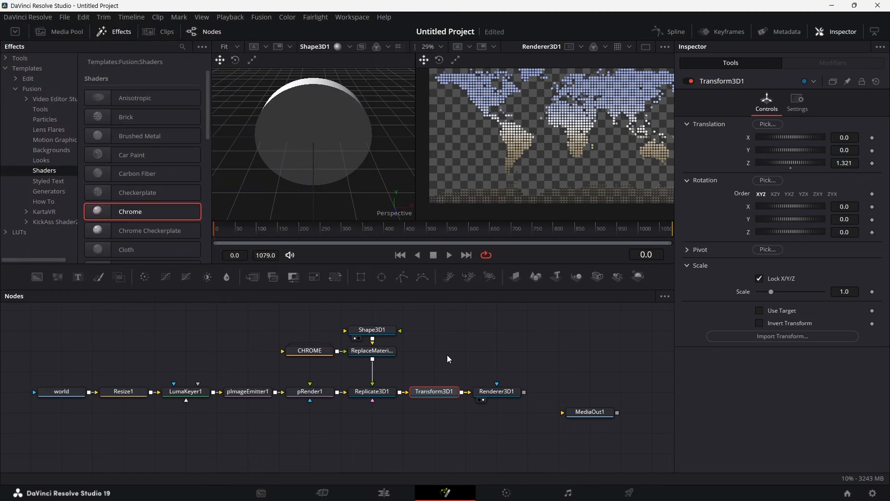
Step: Delete every node in the composition except MediaOut1
left_click_drag(63, 330, 494, 400)
key("Delete")
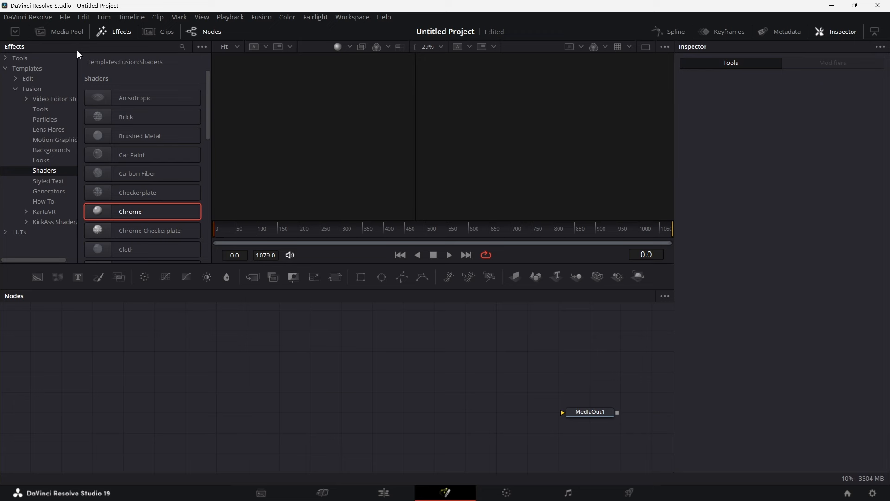
Step: Import dotted-world.png from New folder (3) in File Explorer into the Media Pool's Master bin
left_click(62, 31)
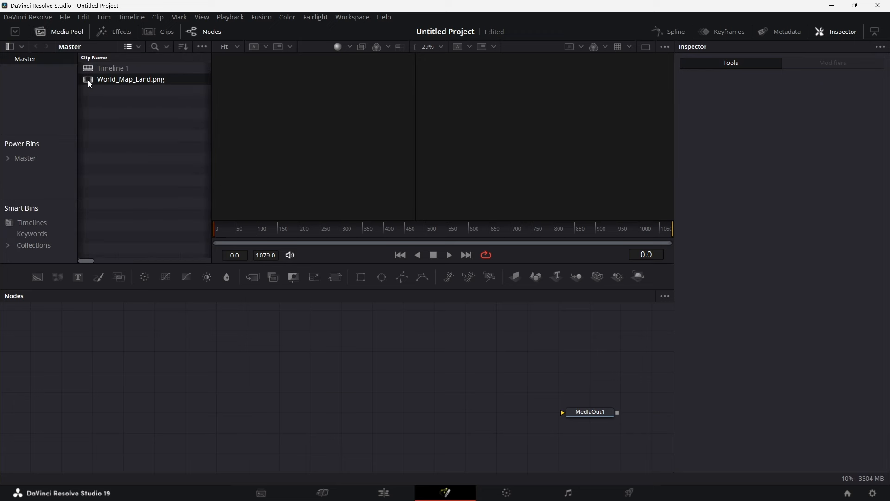
key("alt+Tab")
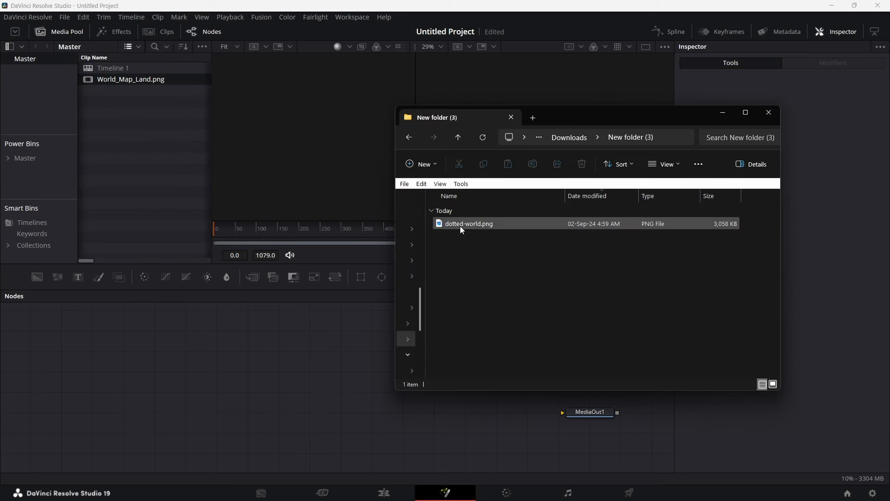
left_click_drag(460, 226, 144, 174)
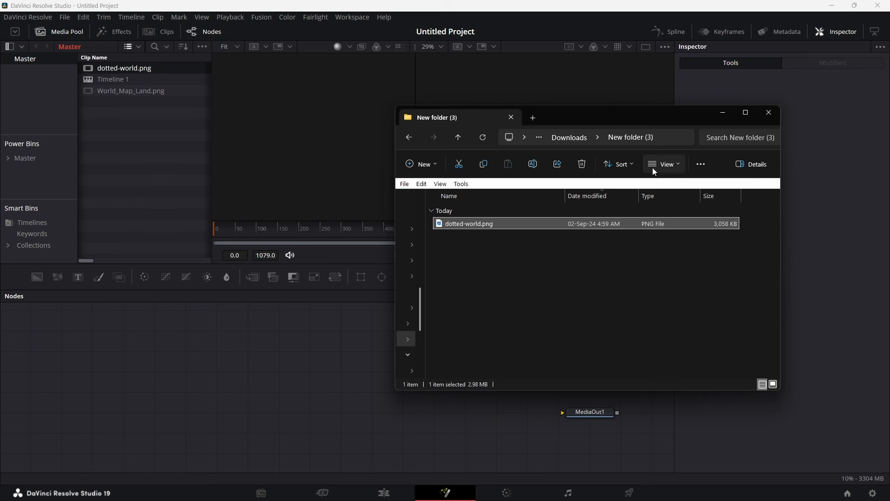
Step: Minimize File Explorer and add dotted-world.png from the Media Pool to the composition, placing its node at the far side from MediaOut1
left_click(727, 119)
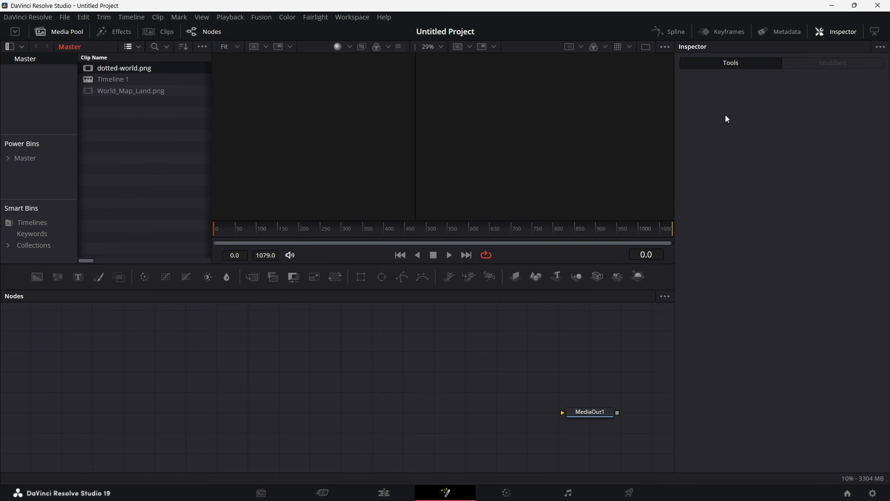
left_click_drag(90, 68, 233, 190)
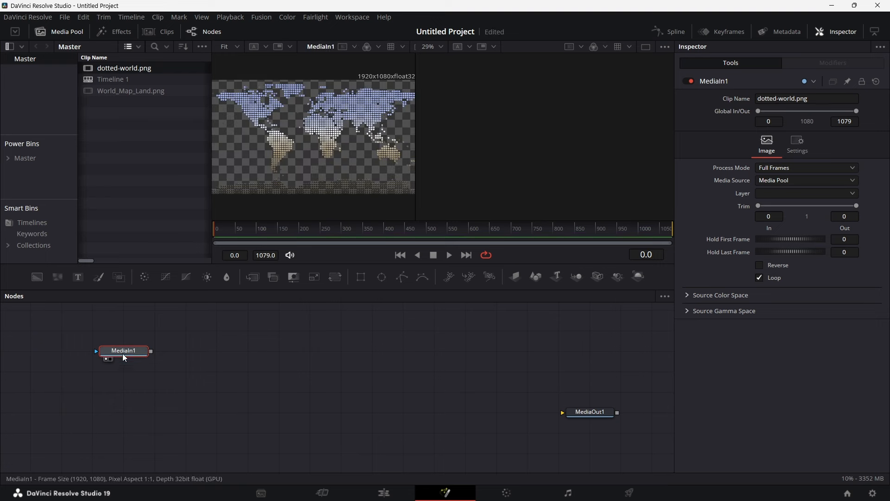
left_click_drag(122, 352, 90, 352)
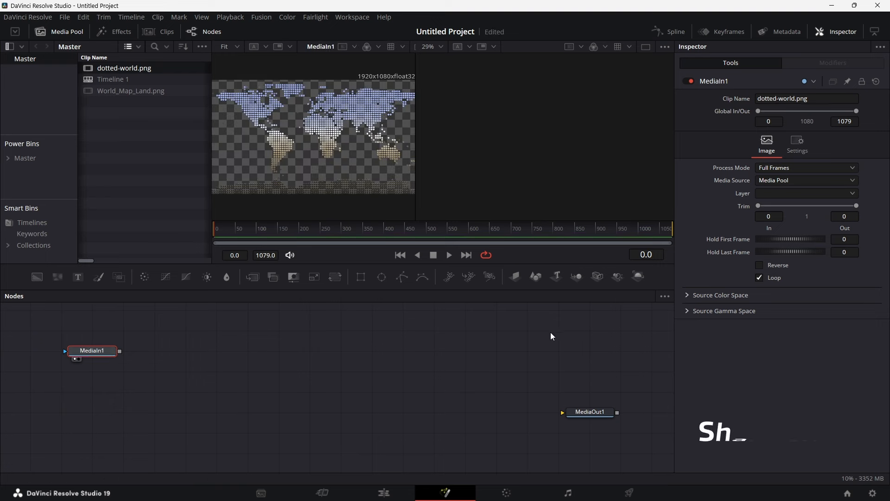
Step: Add a Shape 3D node beside MediaIn1 and set its shape to Sphere
left_click_drag(536, 276, 176, 349)
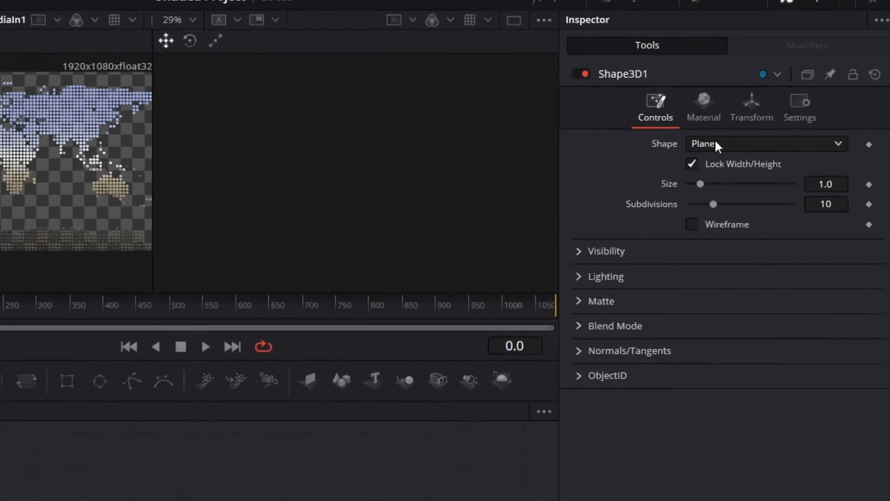
left_click(777, 126)
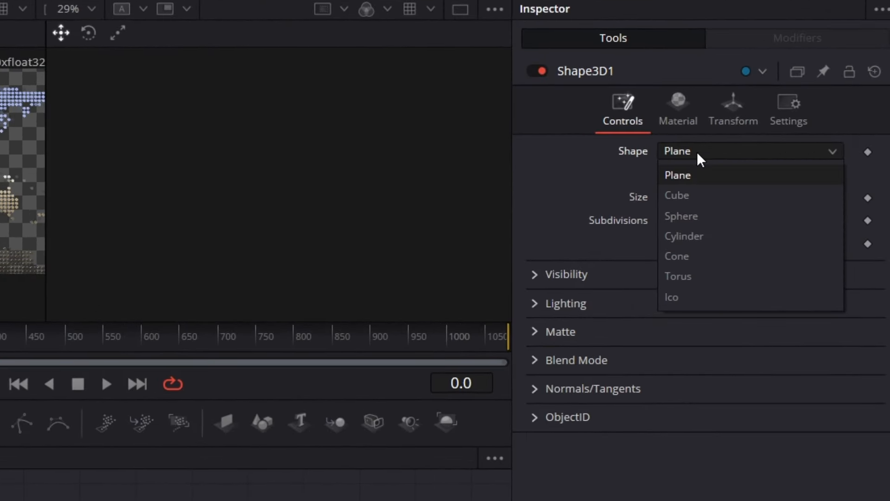
left_click(695, 223)
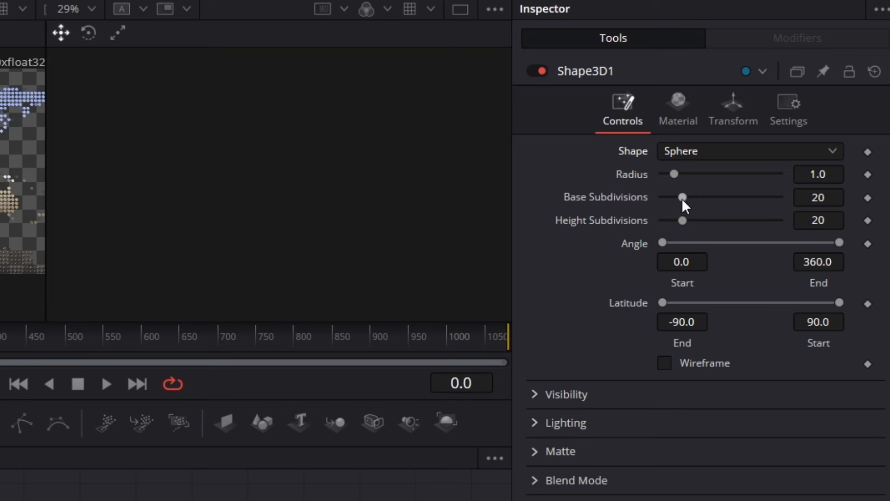
Step: Set Shape3D1's base subdivisions and height subdivisions to 300 each
left_click_drag(683, 197, 851, 197)
left_click_drag(683, 220, 857, 233)
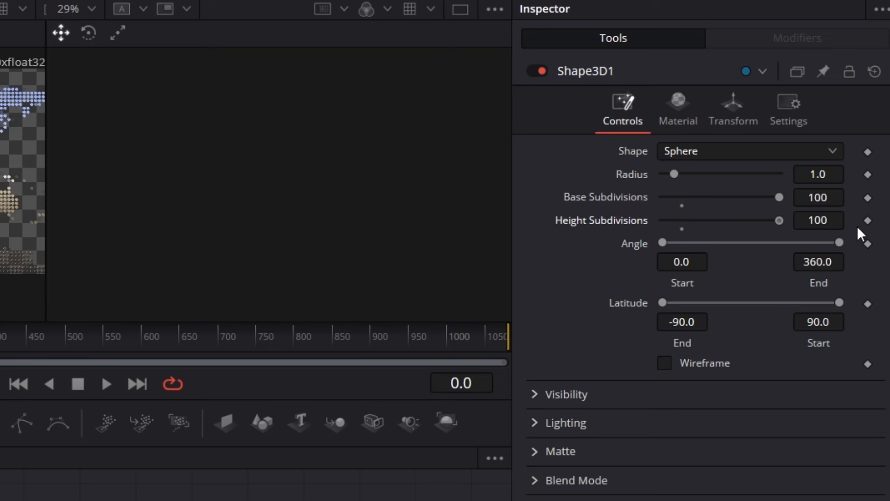
left_click(839, 198)
type("300")
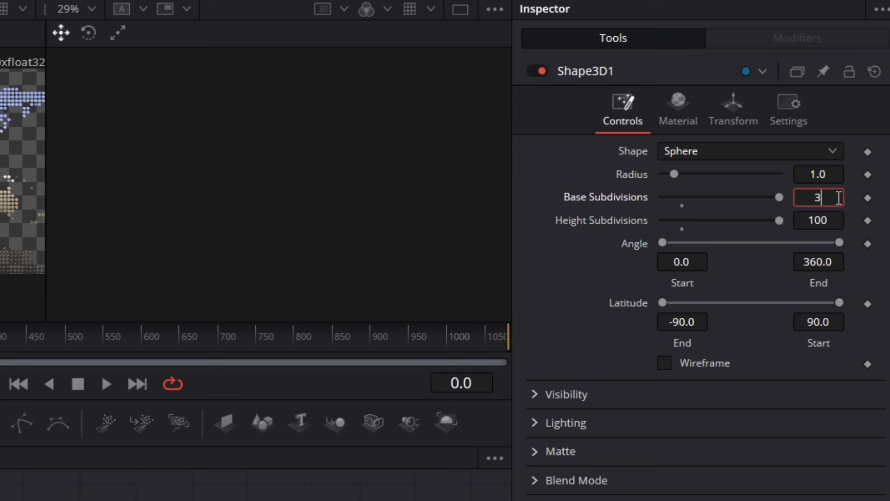
key("Tab")
type("300")
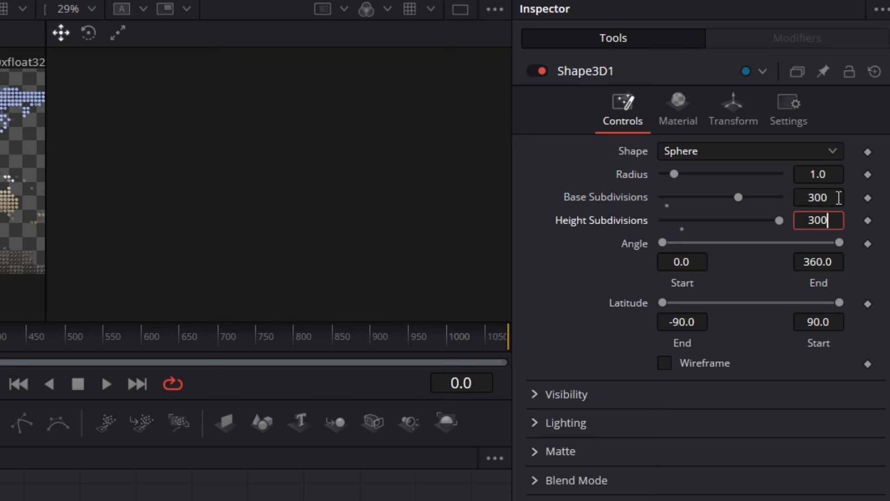
key("Tab")
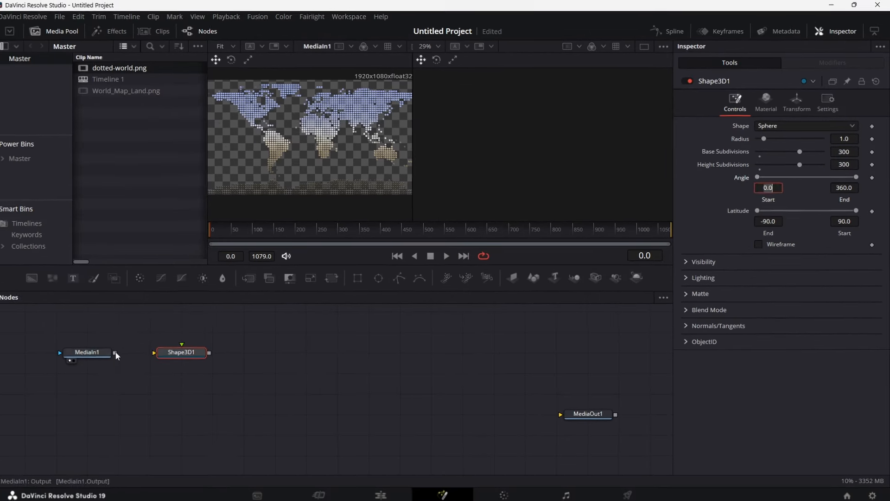
Step: Connect MediaIn1 to Shape3D1's material input and show the whole globe in the second viewer
left_click_drag(120, 351, 159, 351)
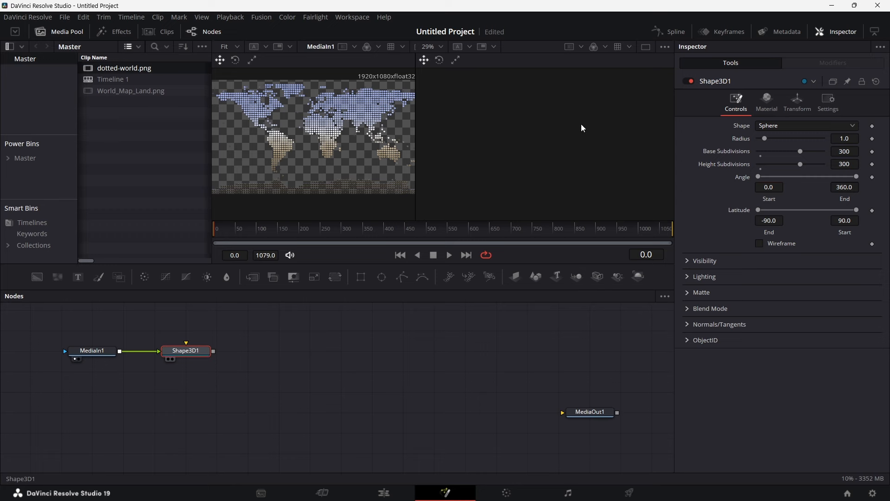
key("2")
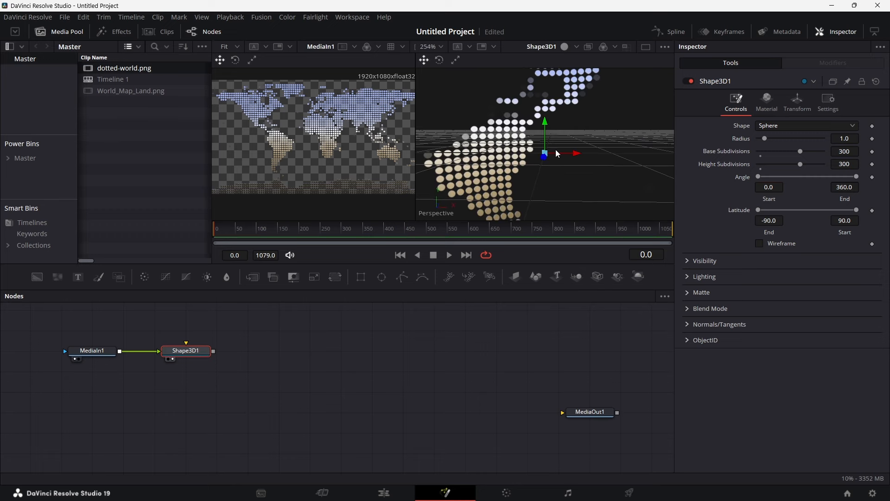
scroll(558, 154, "down", 10)
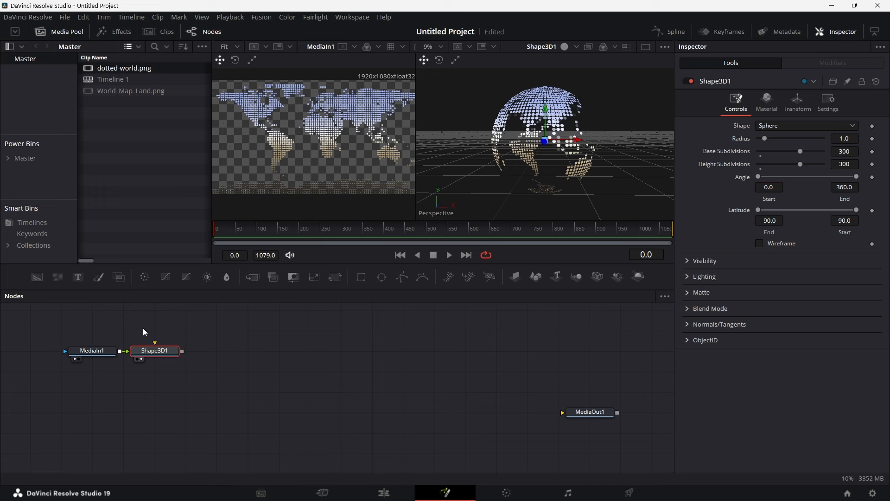
Step: Add a second Shape 3D node below MediaIn1, set its shape to Sphere, and show it in the first viewer
left_click_drag(537, 280, 96, 403)
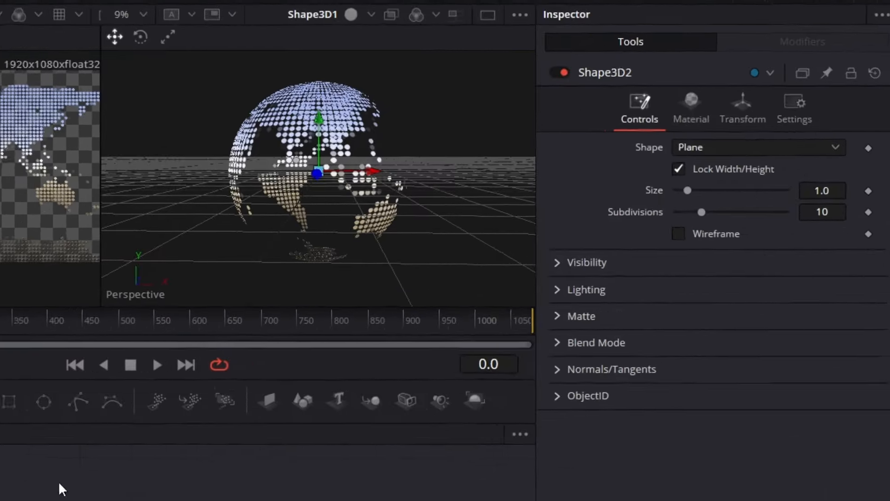
left_click(742, 148)
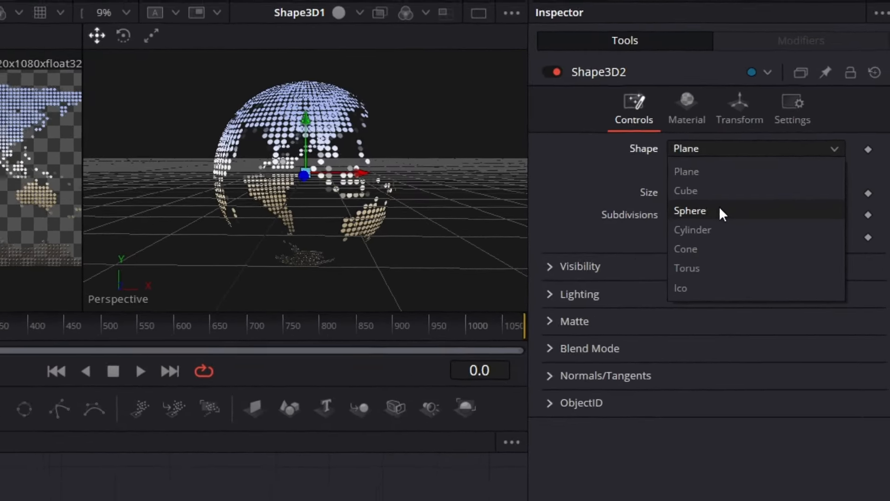
left_click(714, 214)
left_click_drag(105, 395, 275, 172)
scroll(302, 161, "down", 5)
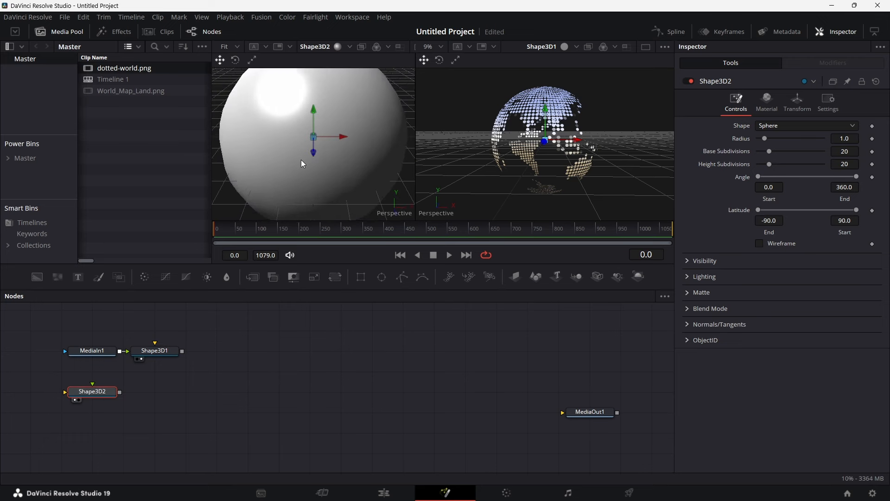
Step: Hide the Media Pool and set Shape3D2's base and height subdivisions to 300 each
left_click(57, 31)
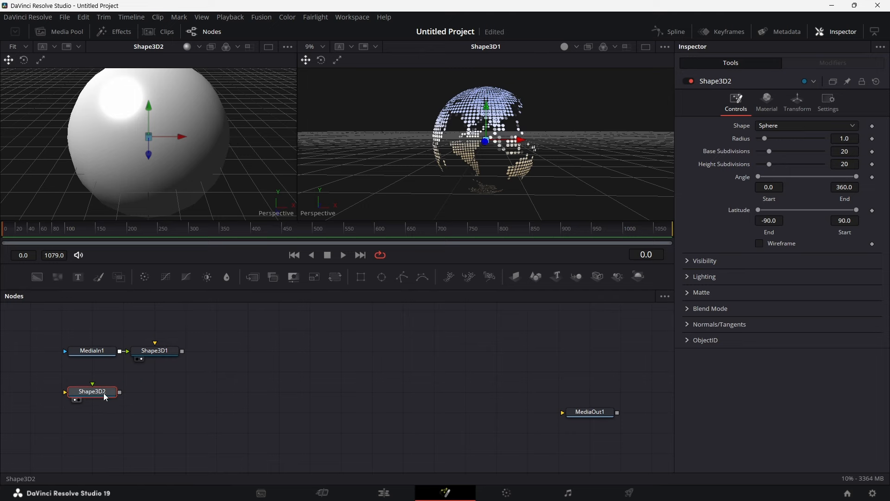
left_click(854, 152)
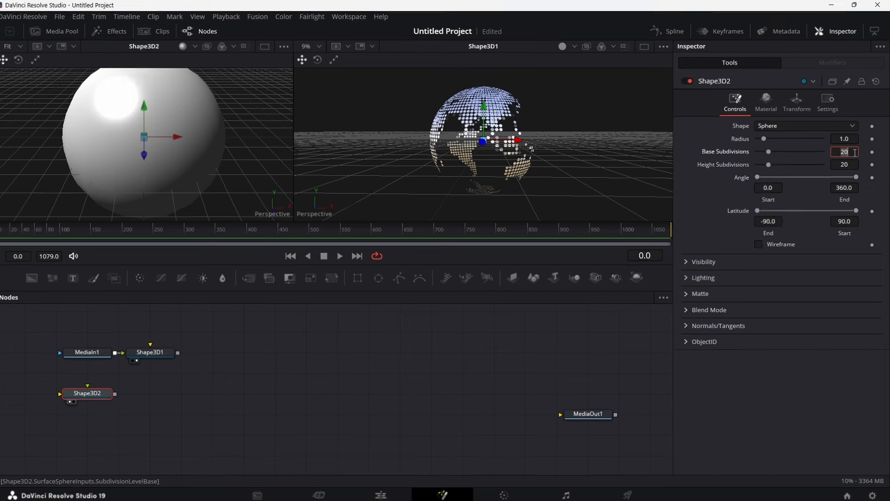
type("300")
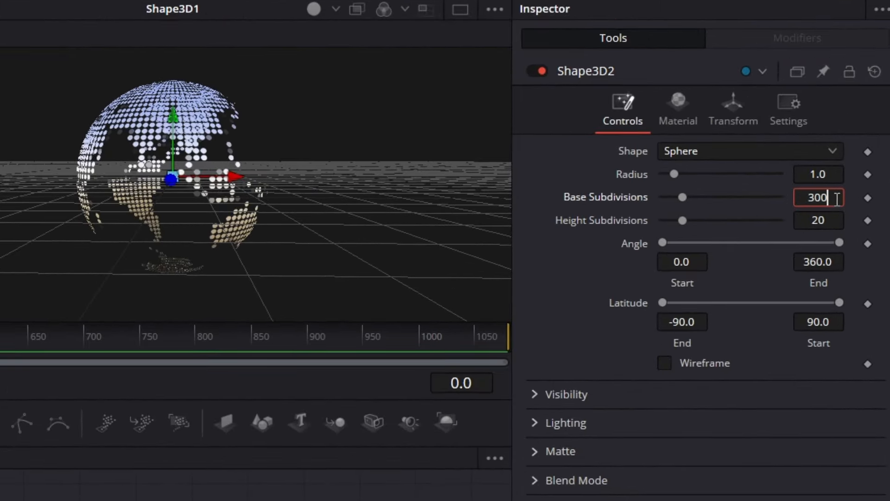
key("Tab")
type("300")
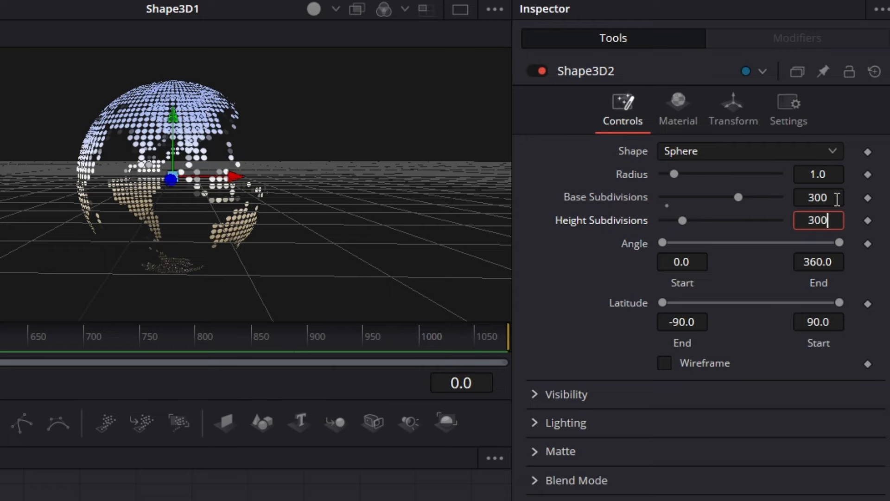
key("Tab")
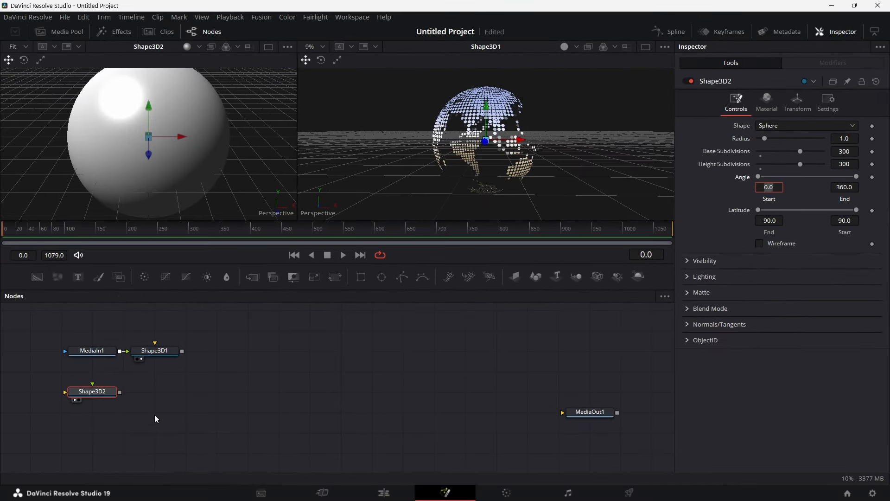
Step: Set Shape3D2's transform scale to 0.75
left_click(159, 355)
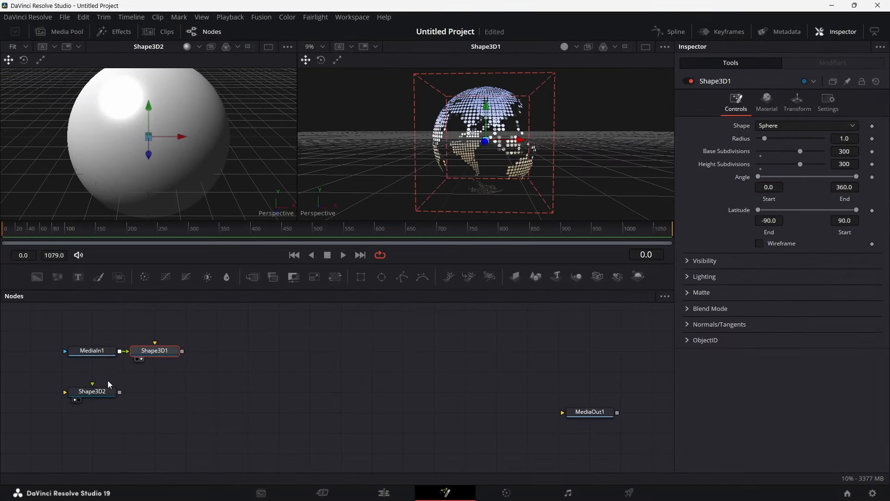
left_click(93, 394)
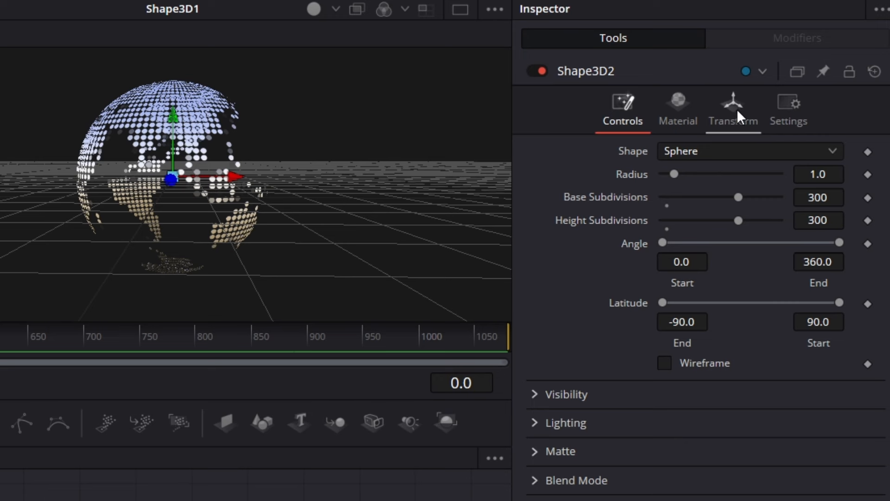
left_click(736, 109)
left_click(829, 449)
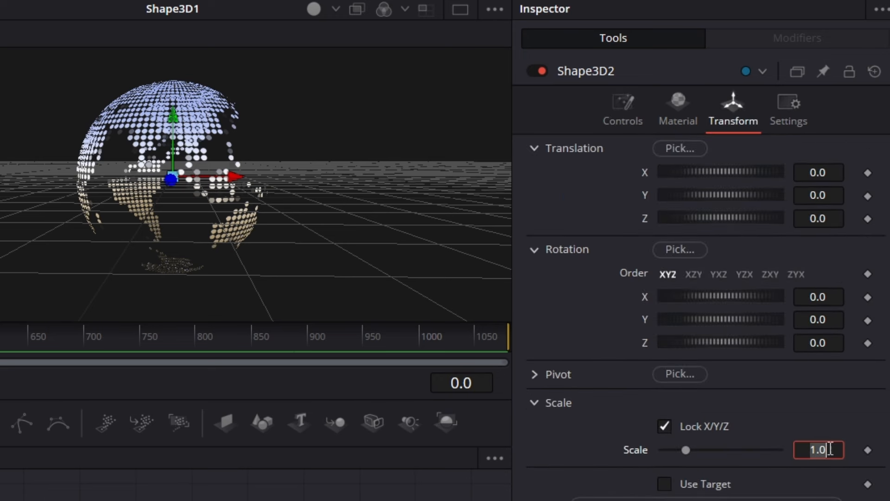
type("0.75")
key("Tab")
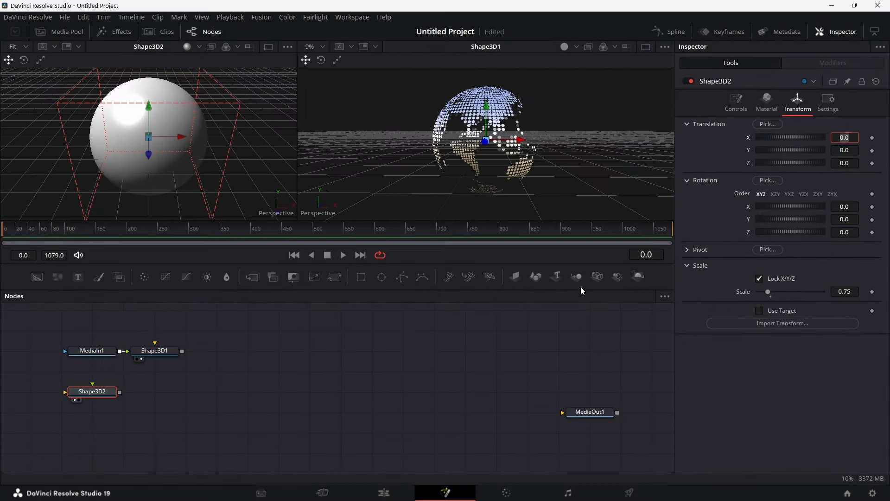
Step: Add a Merge 3D node, connect Shape3D1 and Shape3D2 to it, and show the merge in the second viewer
left_click_drag(577, 277, 277, 342)
left_click_drag(188, 351, 253, 351)
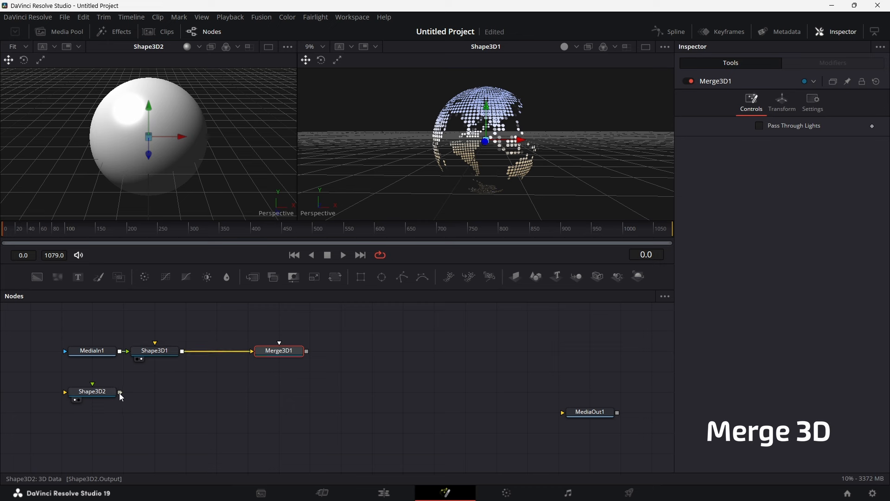
left_click_drag(119, 392, 453, 144)
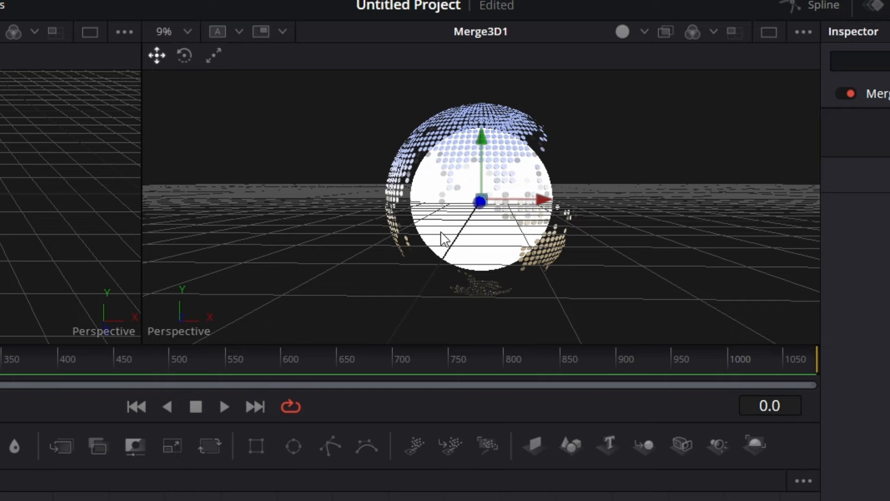
Step: Insert a Displace 3D node between Shape3D2 and Merge3D1
left_click(0, 500)
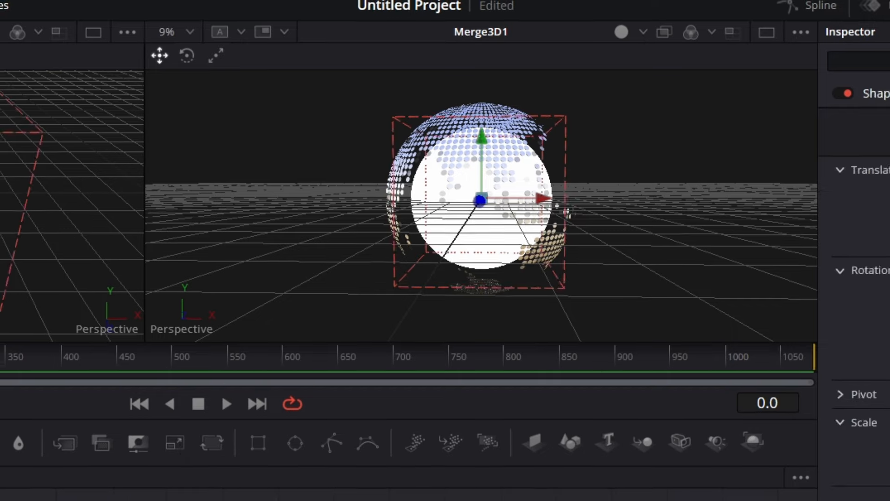
key("shift+space")
type("tra")
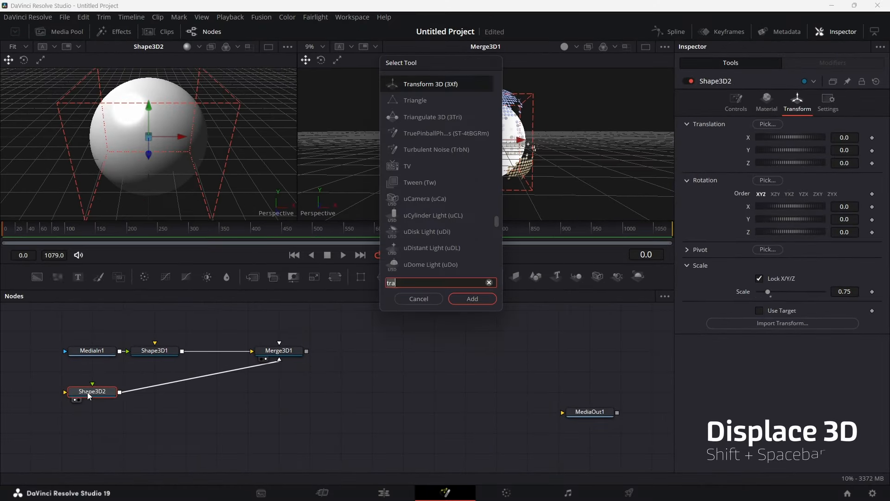
key("BackSpace")
key("BackSpace")
key("BackSpace")
type("displ")
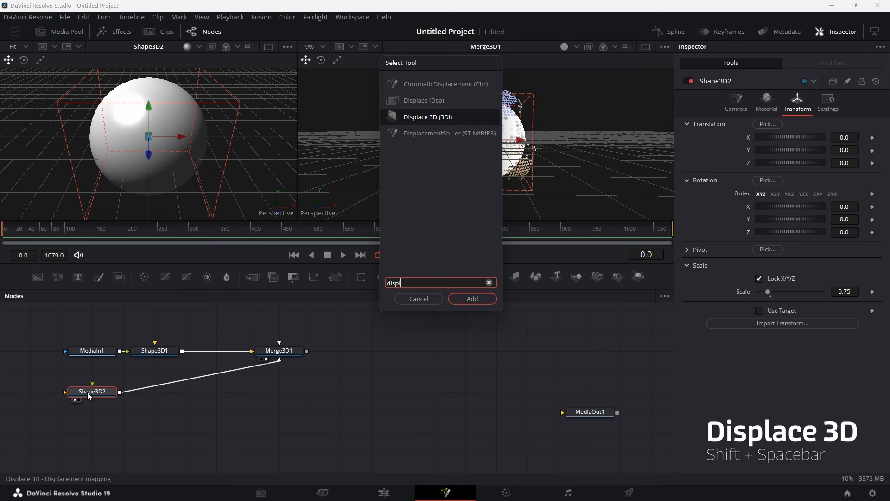
key("Return")
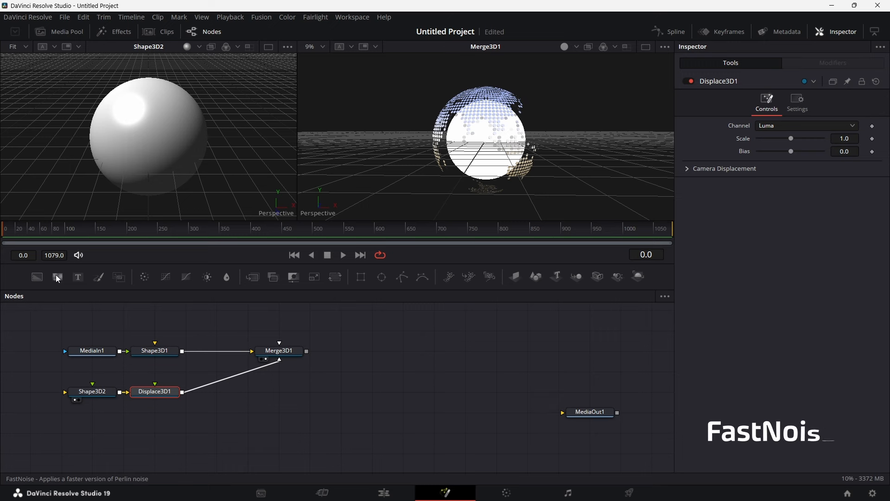
Step: Add a FastNoise node below Shape3D2, show it in the first viewer, and unlock its X/Y scale to set Y Scale to 20
left_click_drag(55, 274, 166, 153)
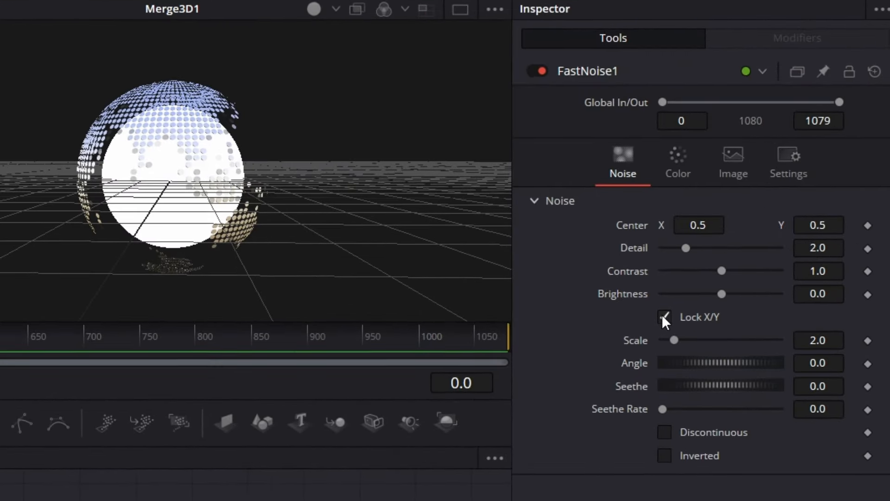
left_click(662, 316)
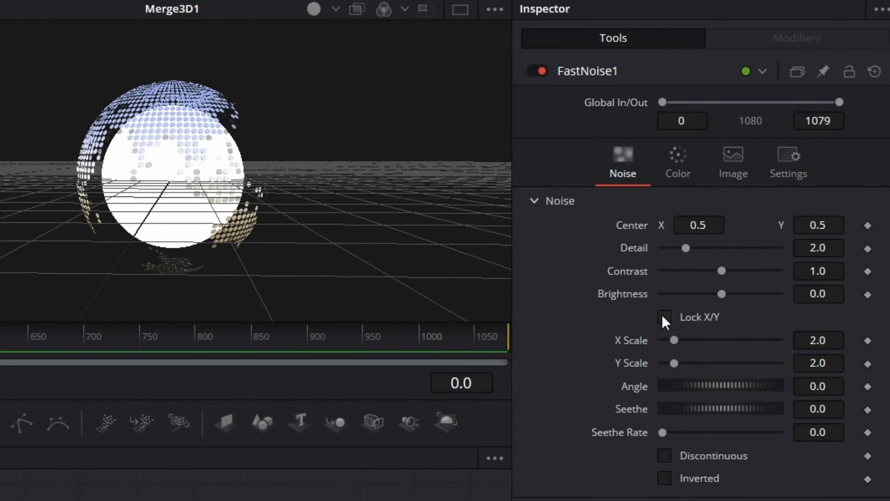
left_click_drag(675, 363, 827, 362)
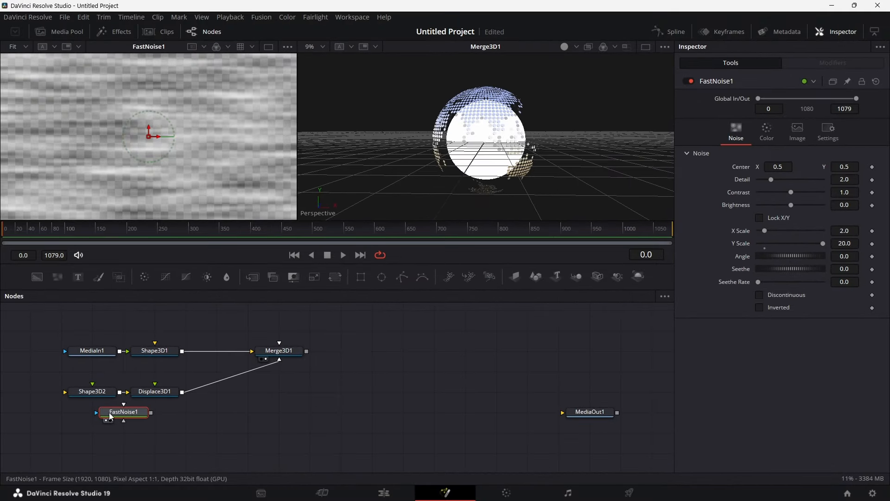
left_click_drag(111, 416, 79, 416)
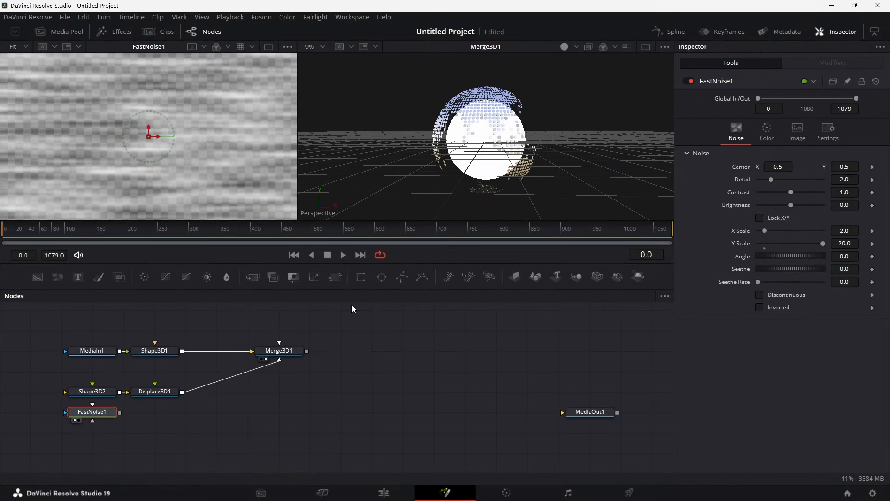
Step: Add a Transform node and a Rectangle mask, connecting FastNoise1 into the Transform and the Rectangle into its mask input
left_click_drag(336, 280, 161, 416)
left_click_drag(361, 277, 211, 420)
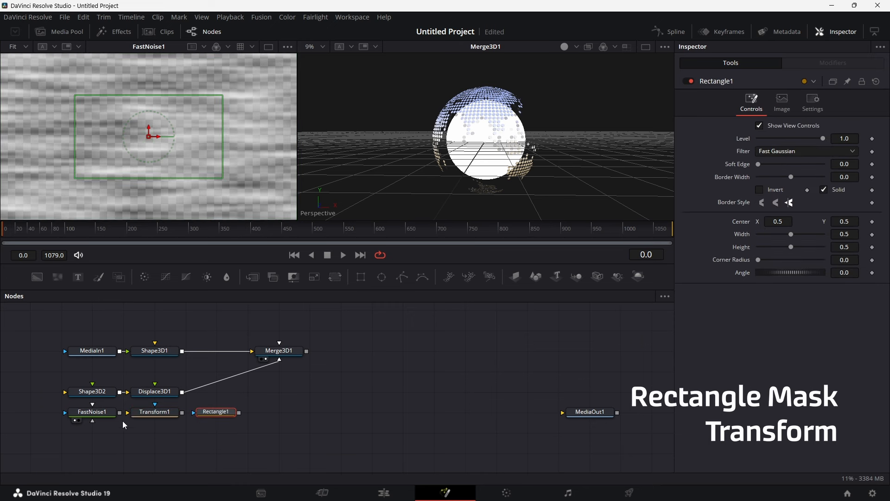
mouse_move(119, 413)
left_mouse_down()
mouse_move(119, 399)
mouse_move(131, 413)
left_mouse_up()
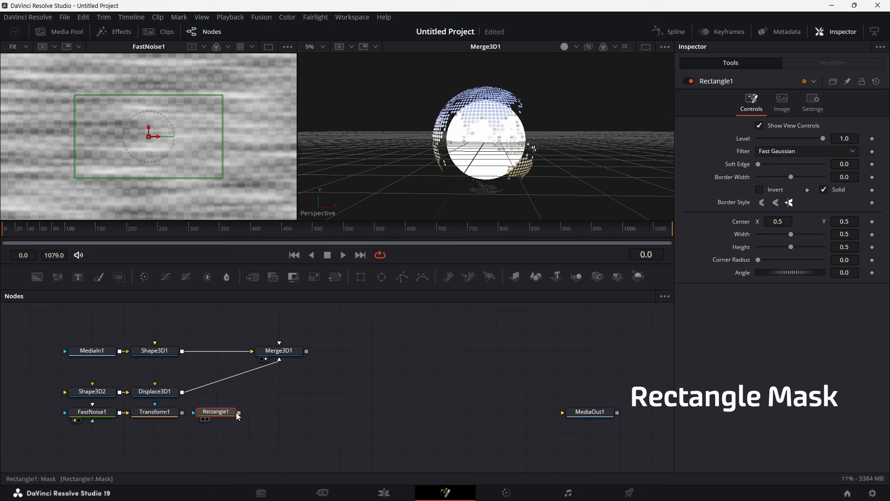
left_click_drag(238, 413, 154, 377)
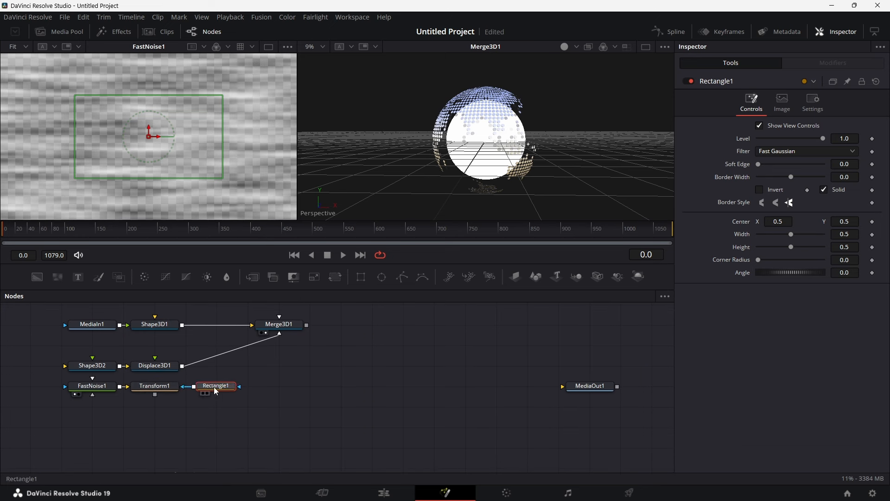
Step: Show Rectangle1 in the first viewer and set its Height to 1.0 and Center X to 0.25
left_click_drag(218, 391, 204, 132)
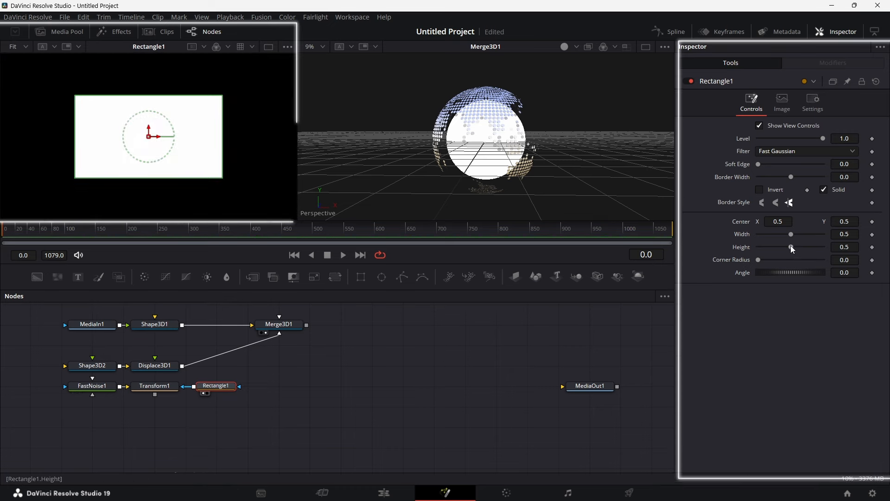
left_click_drag(791, 247, 883, 251)
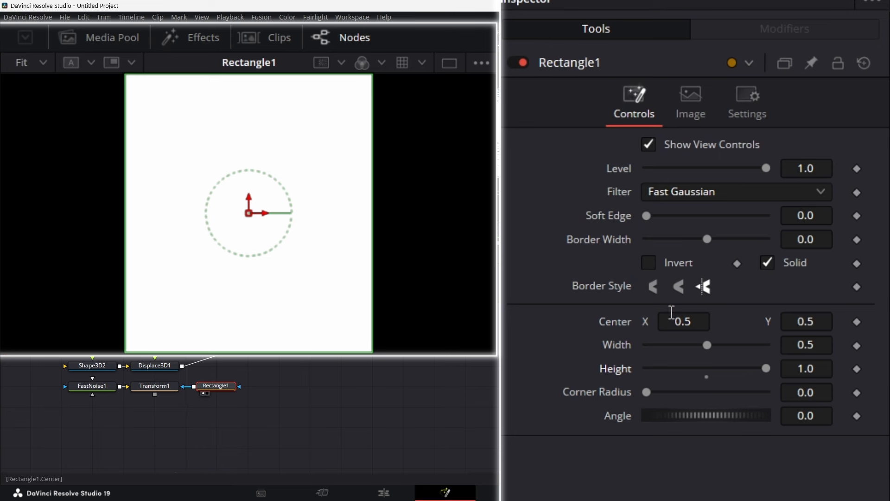
left_click(687, 324)
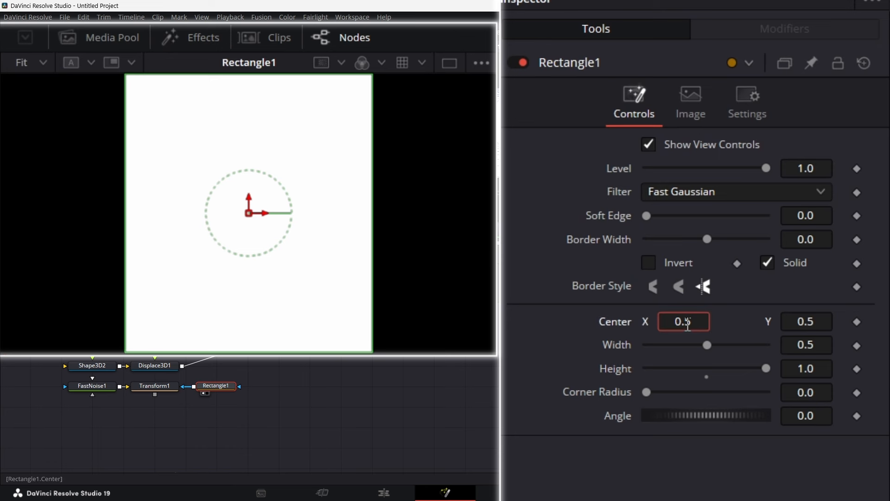
type("2")
key("Tab")
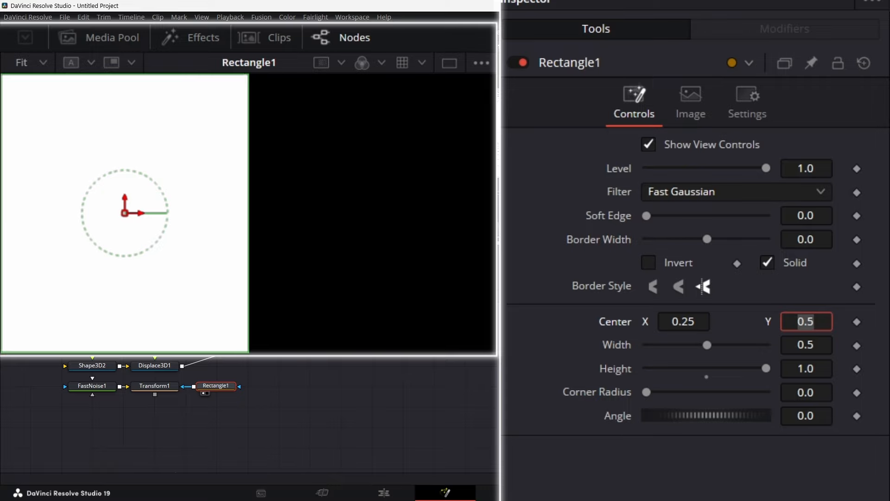
Step: Connect Transform1's output to Displace3D1's displacement input and turn on lighting in the Merge3D1 viewer
left_click(161, 386)
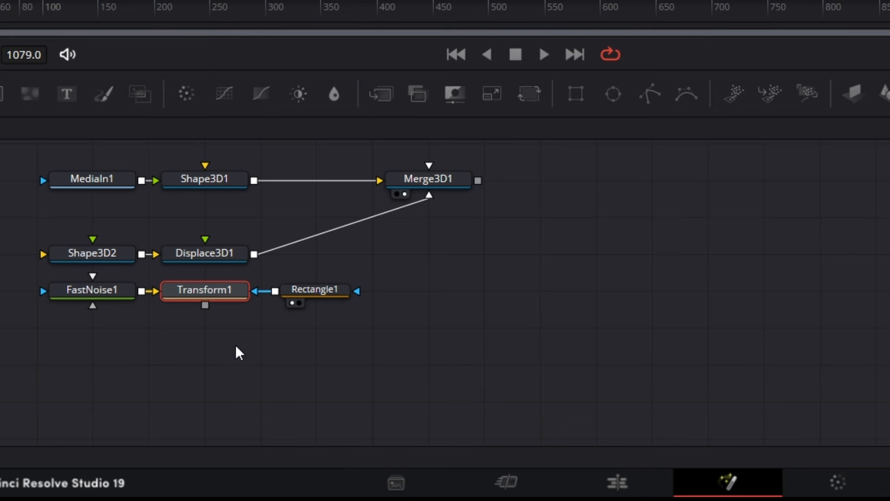
left_click_drag(205, 305, 209, 269)
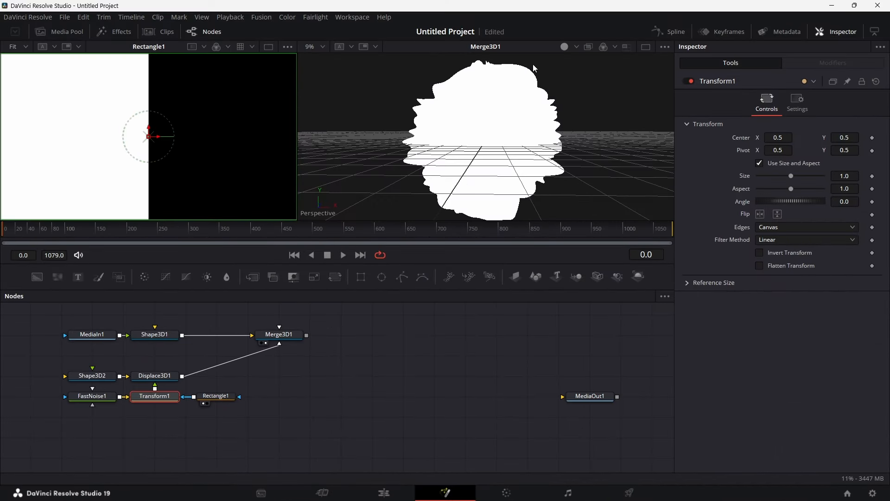
left_click(563, 46)
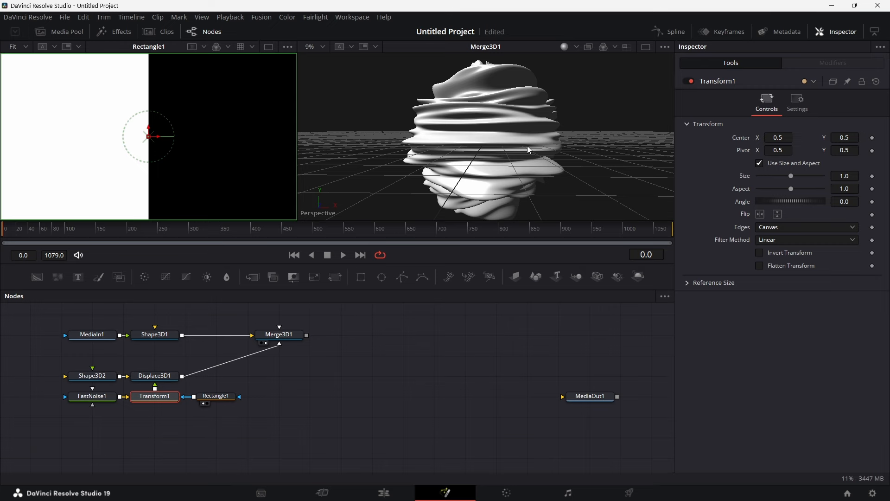
Step: Set Displace3D1's Scale to 0.25
left_click(167, 378)
left_click(851, 139)
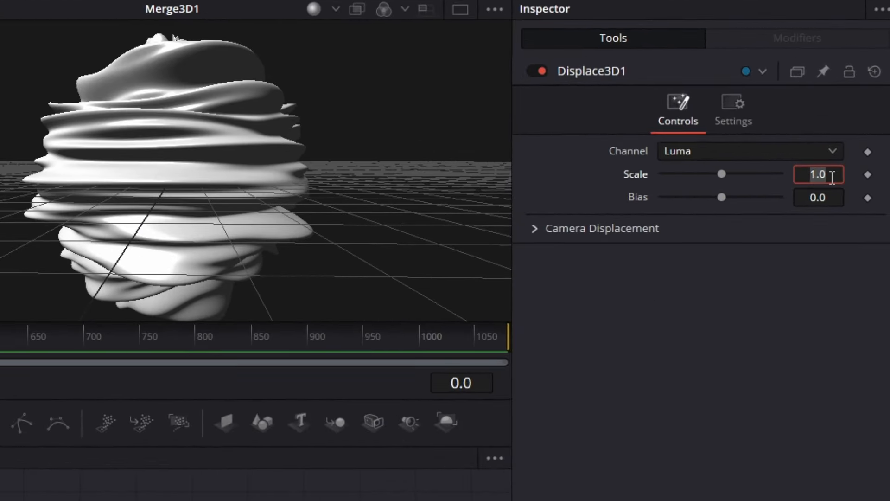
type("0.25")
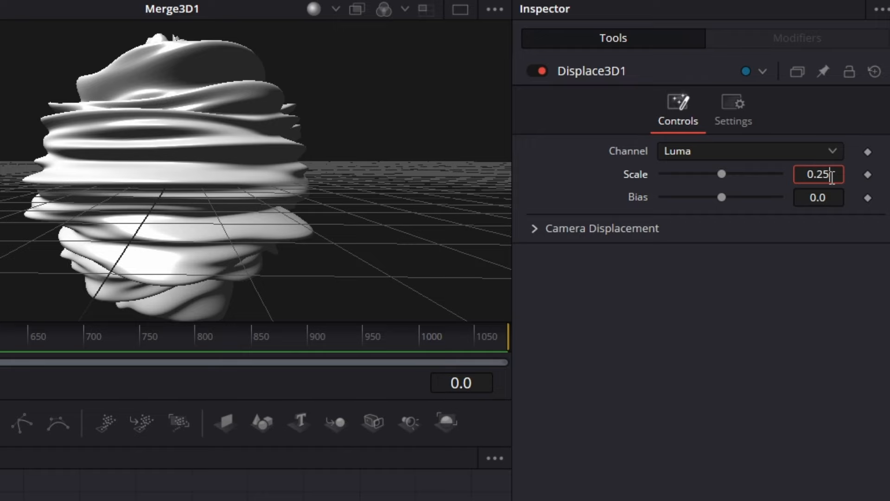
key("Tab")
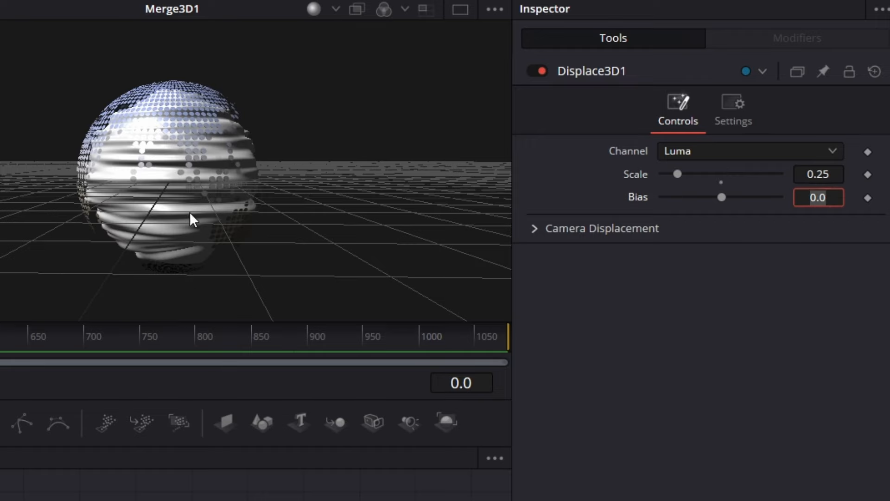
scroll(193, 213, "up", 3)
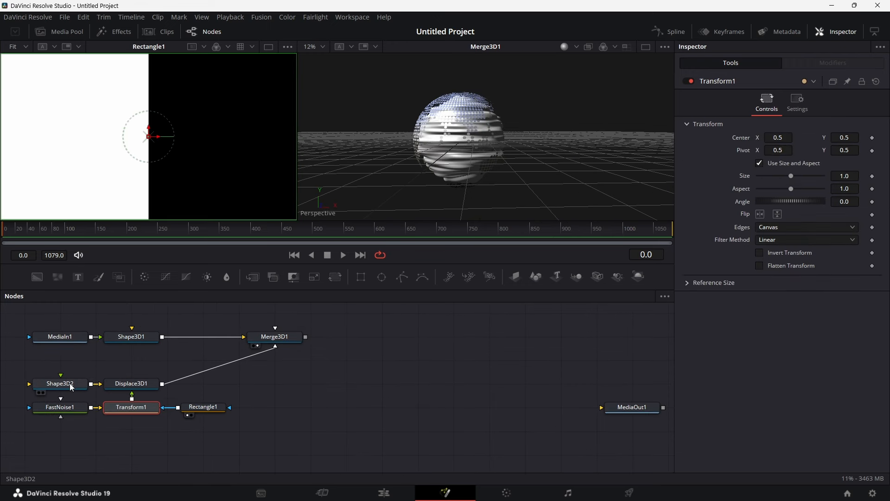
Step: Rotate Shape3D2 to about 247.8 on Y and inspect the seam on the displaced sphere up close
left_click(60, 383)
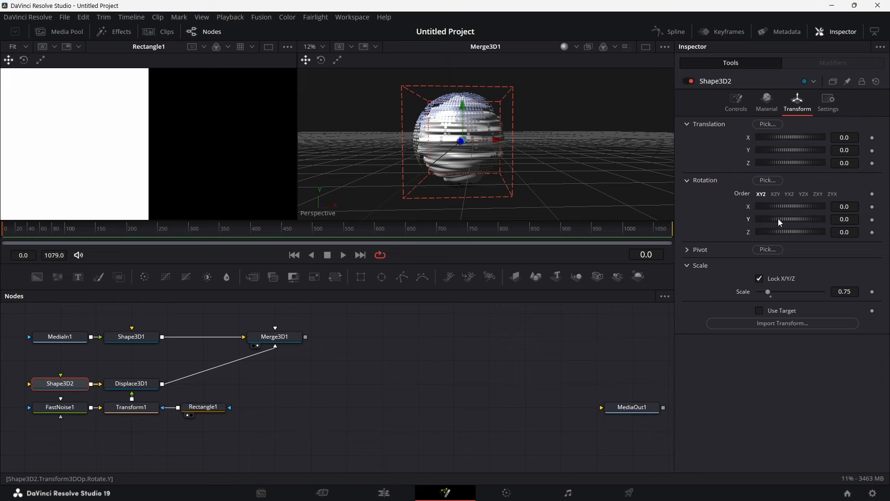
left_click_drag(778, 218, 826, 210)
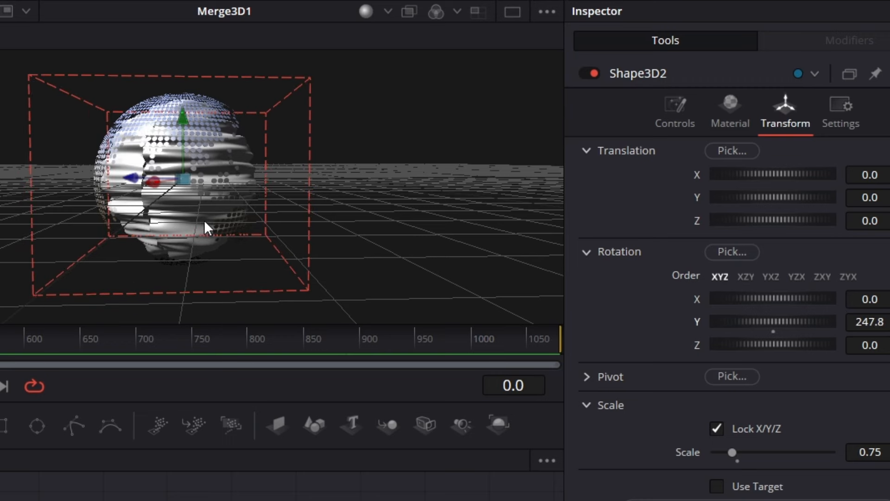
scroll(201, 218, "up", 5)
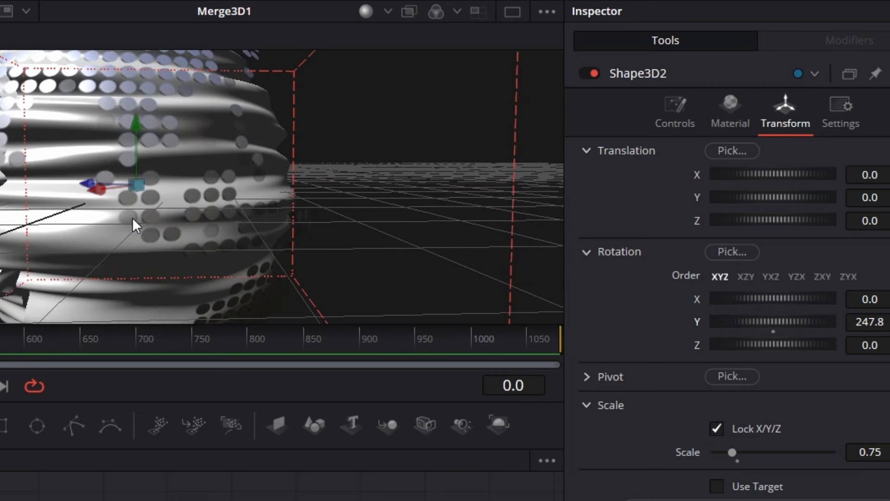
left_click_drag(132, 218, 283, 217)
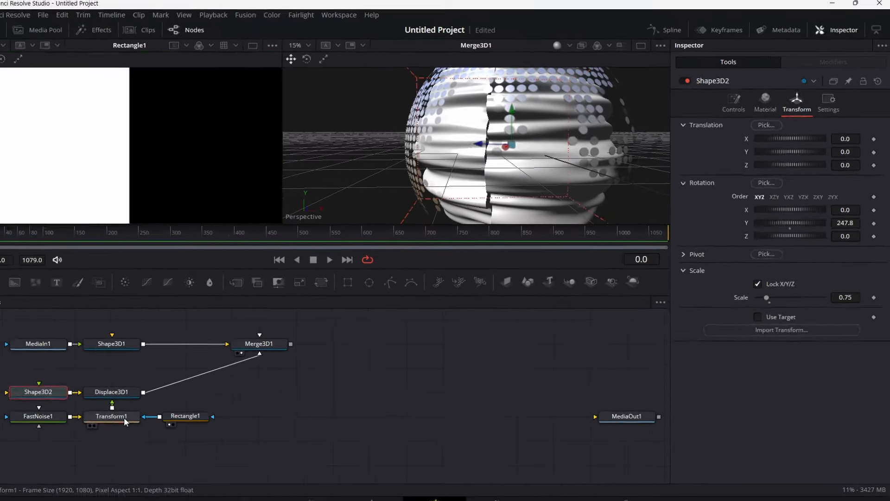
Step: Flip Transform1 horizontally so the masked half of the noise mirrors the other half
left_click(144, 411)
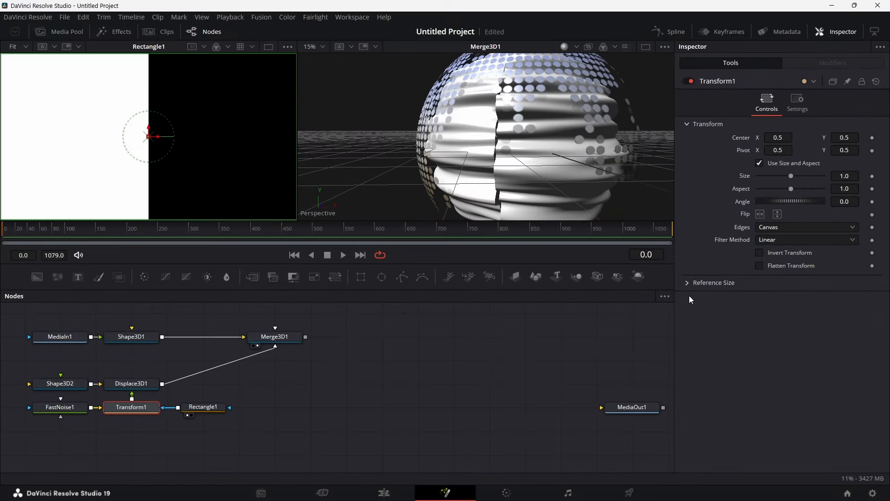
left_click(760, 214)
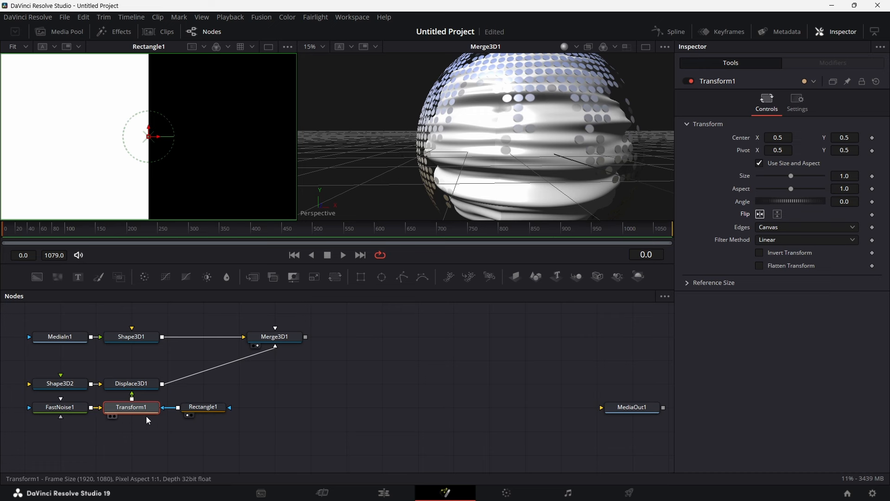
left_click_drag(128, 437, 208, 411)
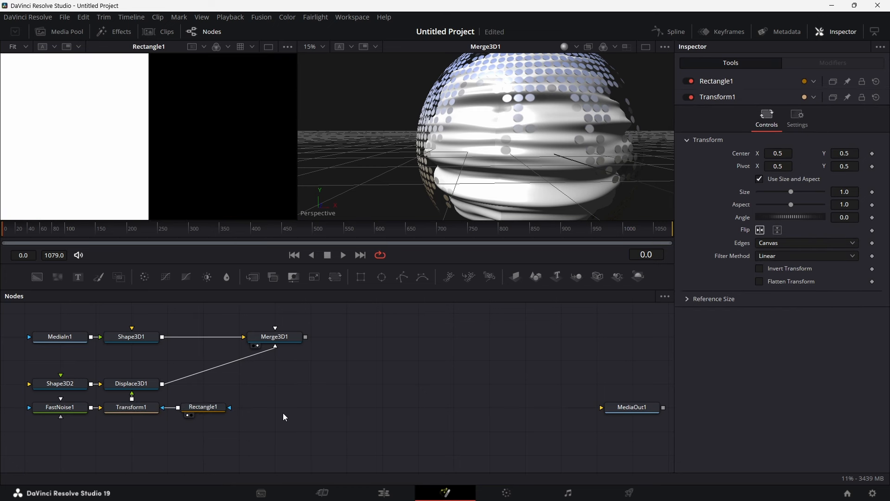
Step: Insert a Replace Material 3D node after Displace3D1 and connect the Chrome shader template to its material input
left_click(131, 383)
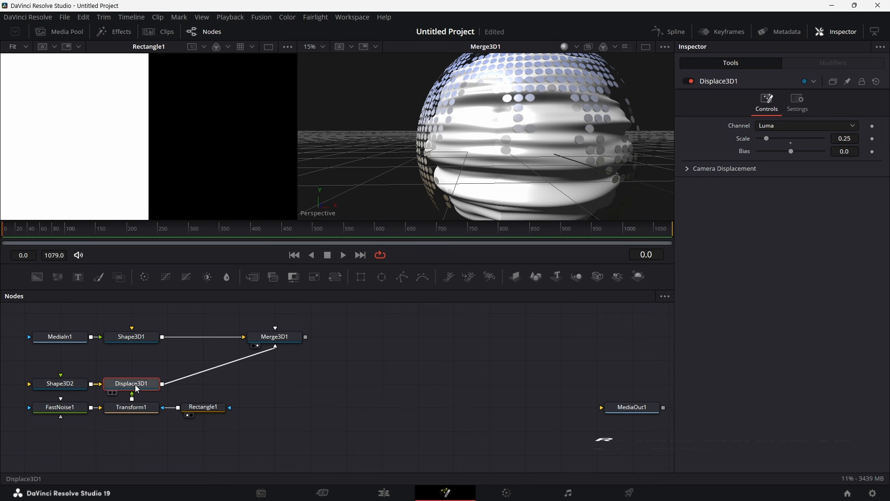
key("shift+space")
type("r")
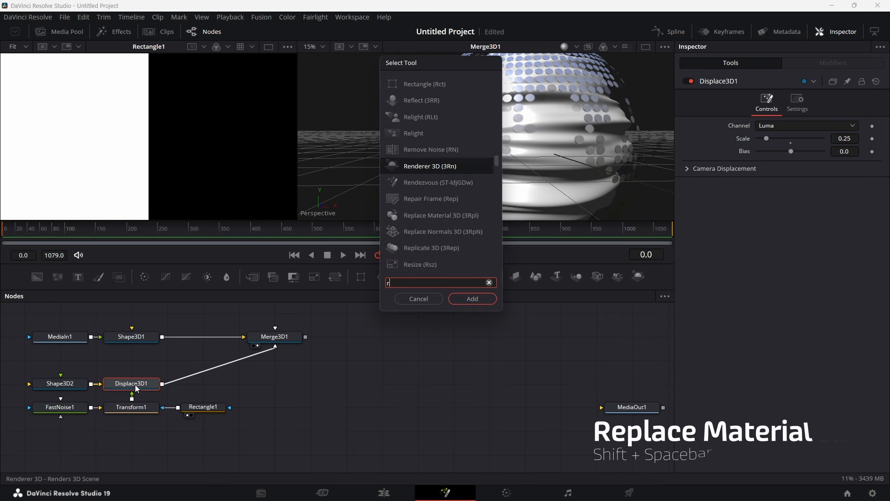
type("epl")
key("Return")
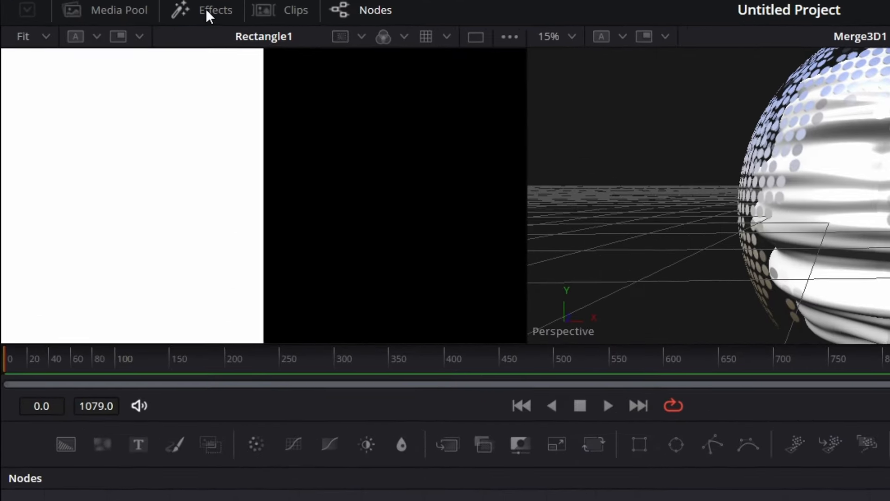
left_click(205, 8)
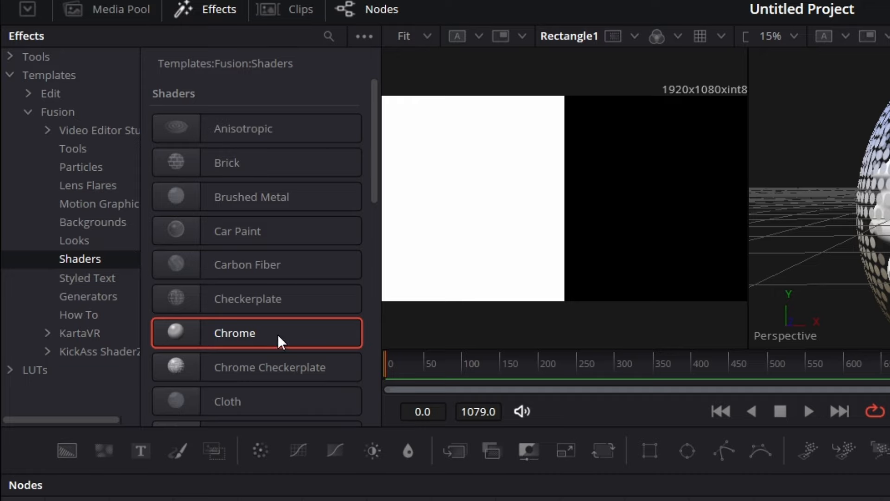
left_click_drag(277, 334, 204, 375)
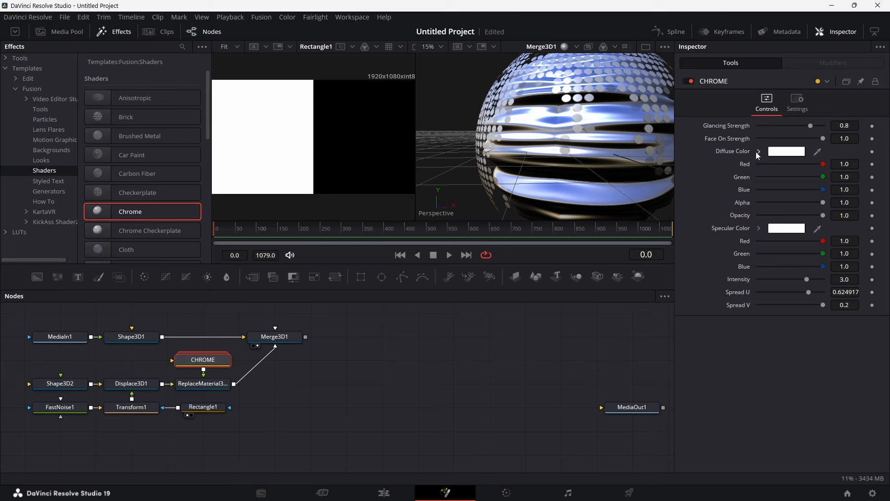
Step: Set the Chrome shader's diffuse color to Green 0.6 and Blue 0.1
left_click(844, 177)
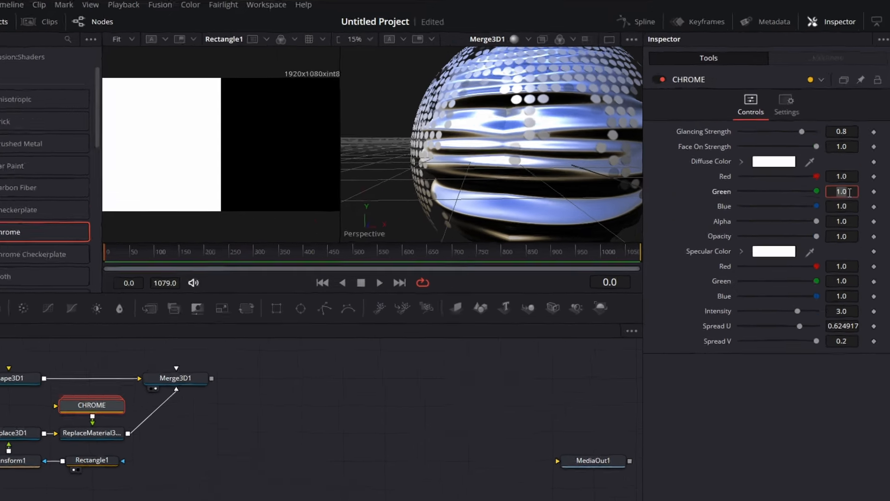
type("0.6")
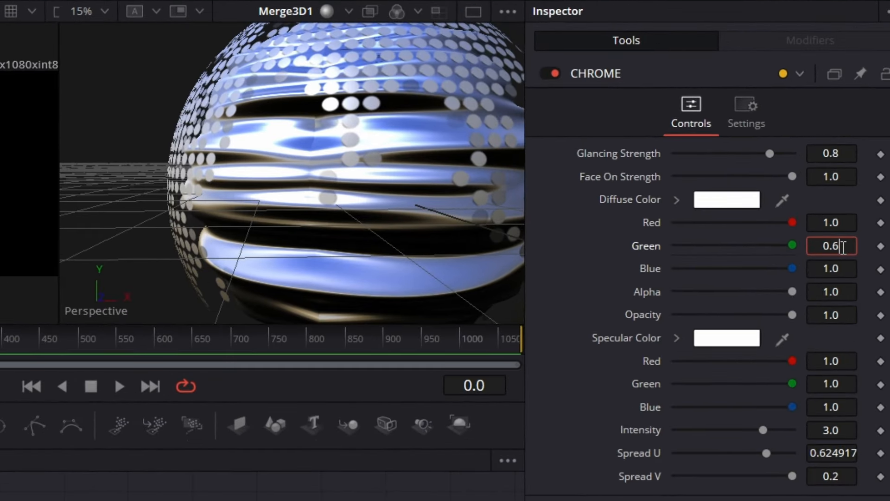
key("Tab")
type("0.1")
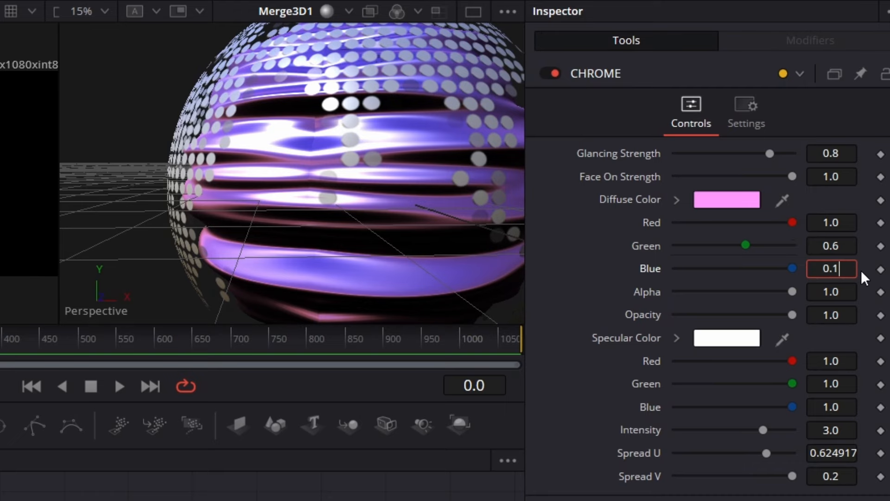
key("Tab")
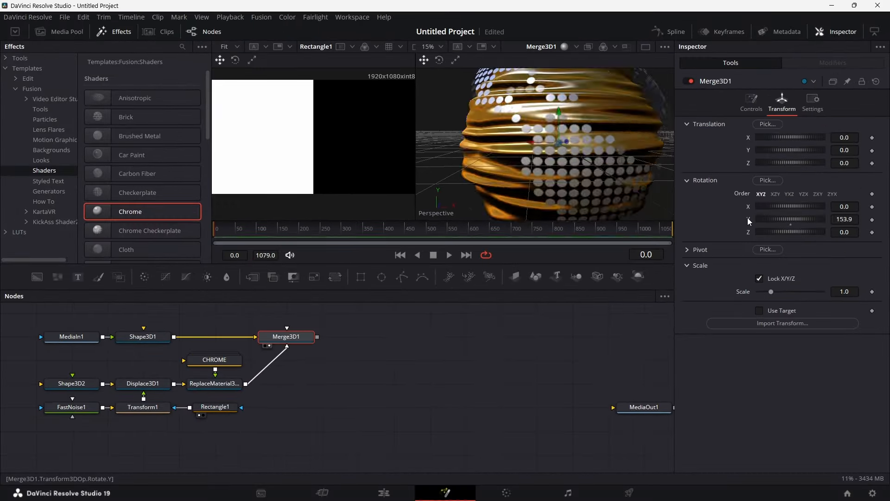
Step: Move Merge3D1 farther along, show Shape3D1 in the first viewer and insert a Transform 3D node between them
scroll(319, 412, "left", 2)
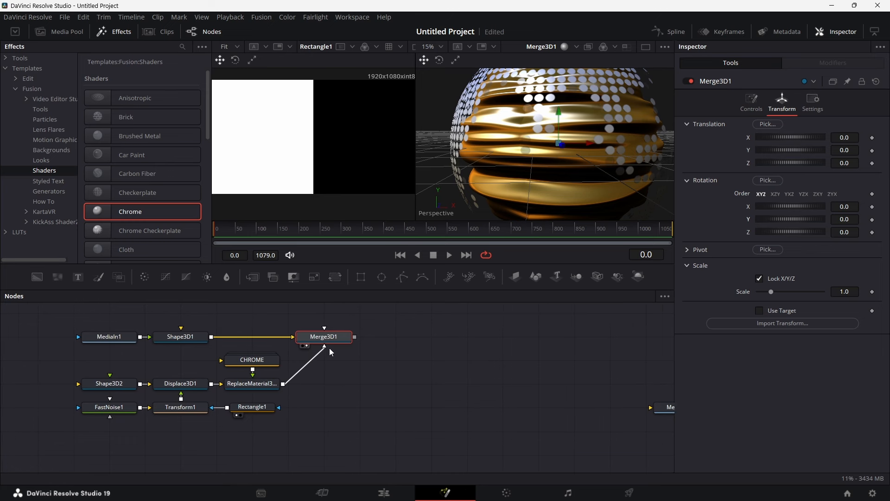
left_click_drag(332, 344, 402, 343)
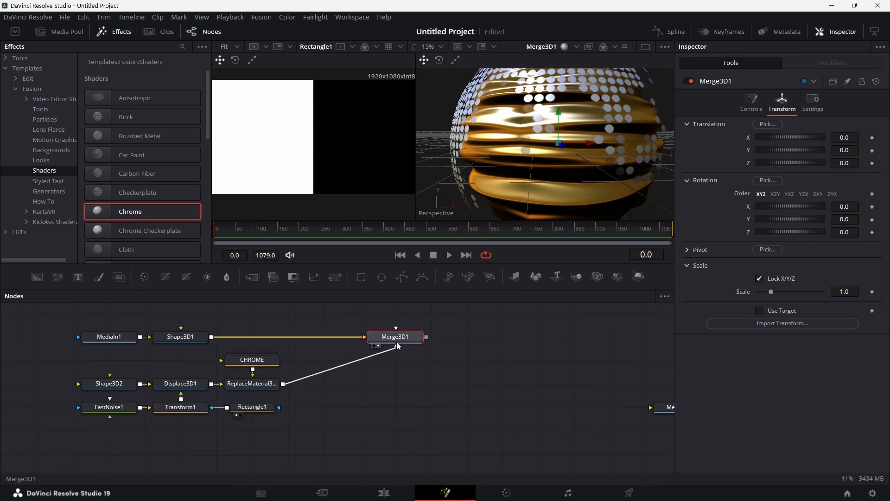
left_click(182, 339)
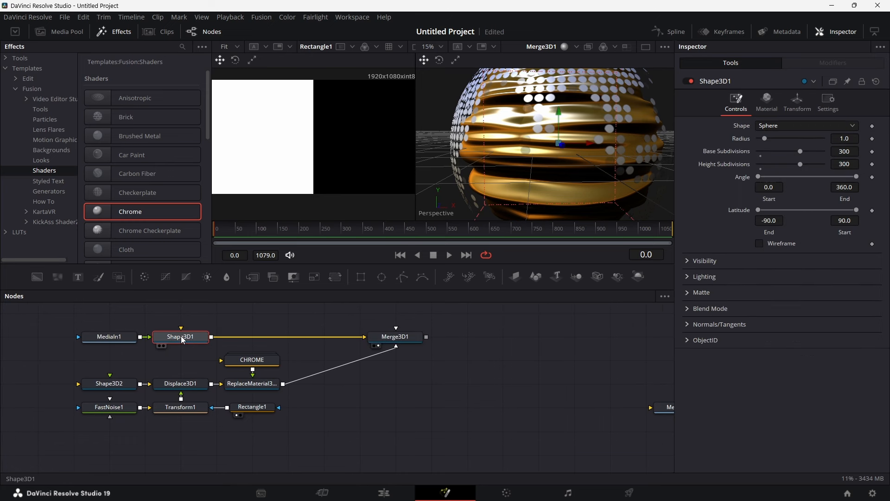
key("1")
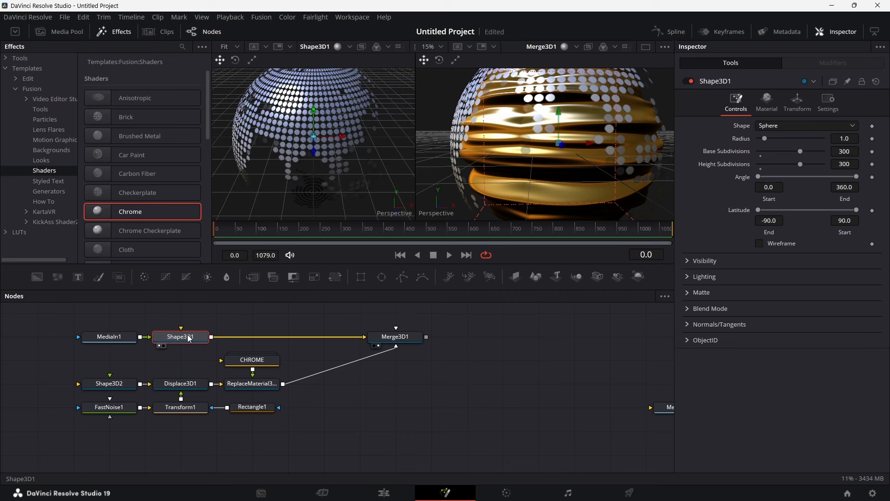
key("shift+space")
type("tra")
key("Return")
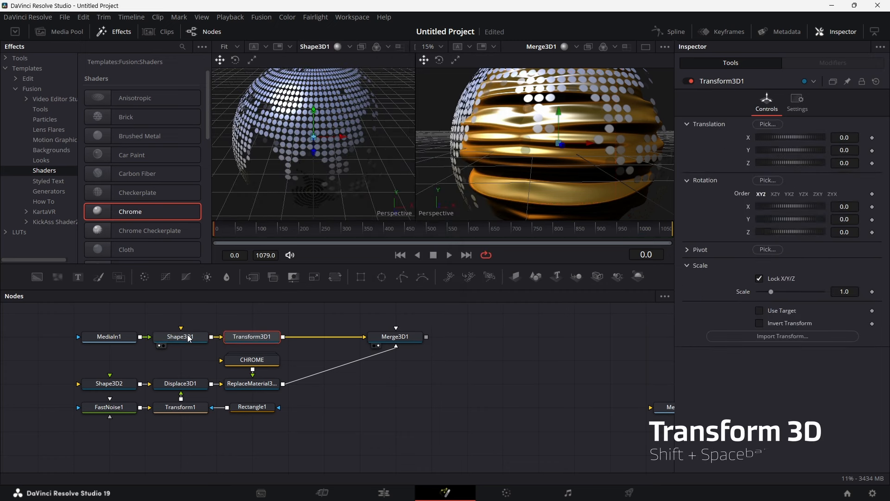
Step: Move Transform3D1 closer to Merge3D1 and insert a second Transform 3D node after ReplaceMaterial3D1
left_click_drag(245, 336, 317, 336)
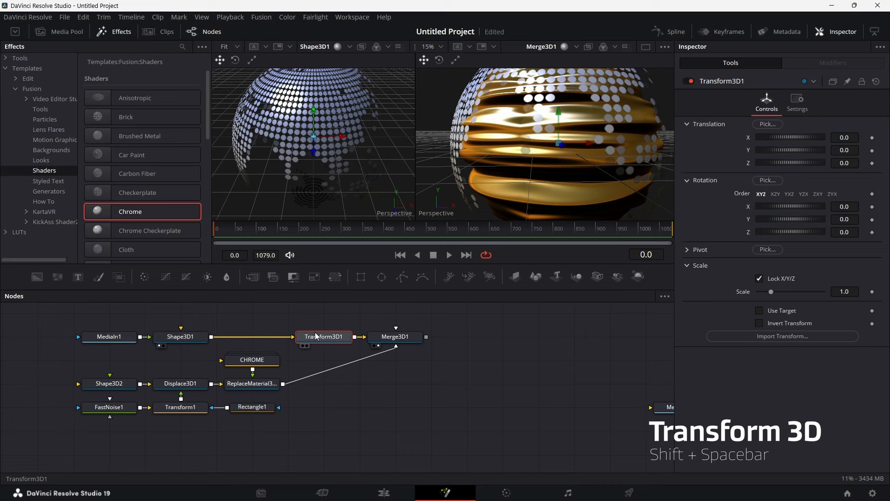
left_click(267, 390)
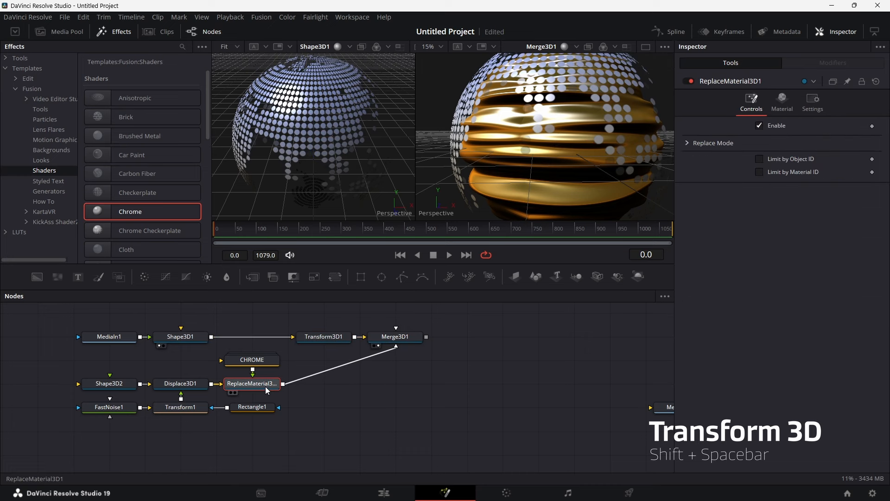
key("shift+space")
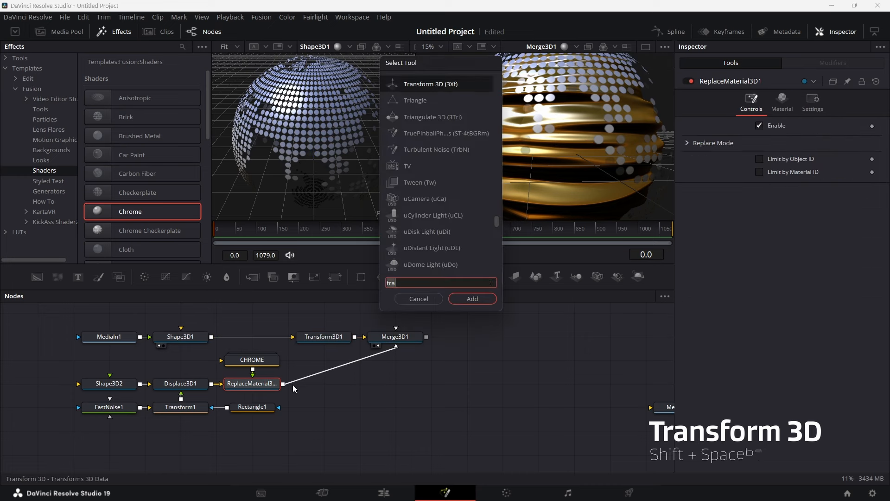
key("Return")
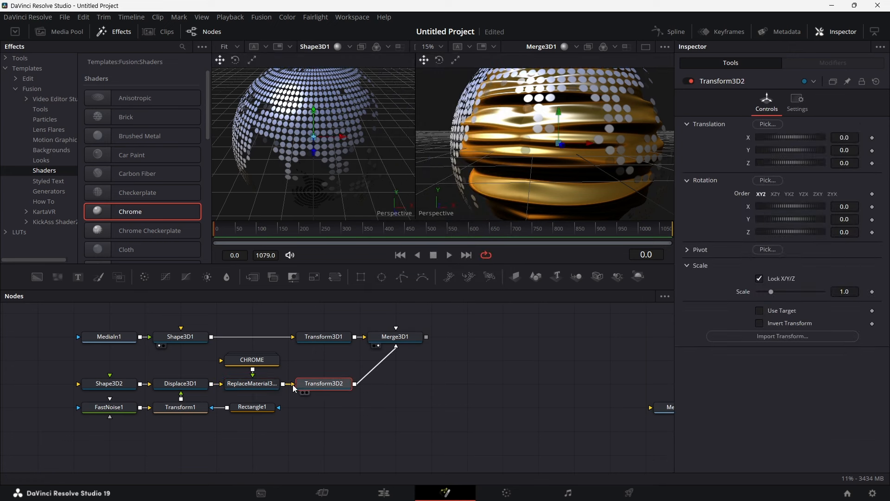
Step: Show Transform3D1 in the first viewer and drive its Y rotation with the expression time
left_click(327, 338)
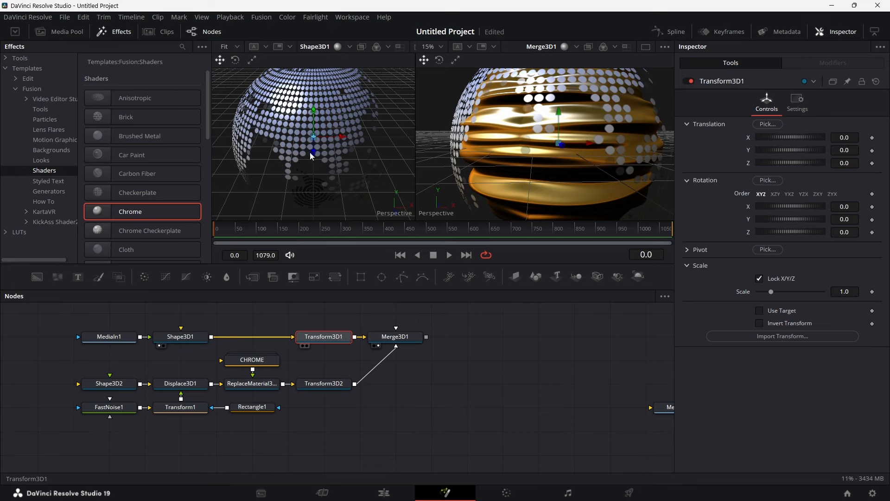
key("1")
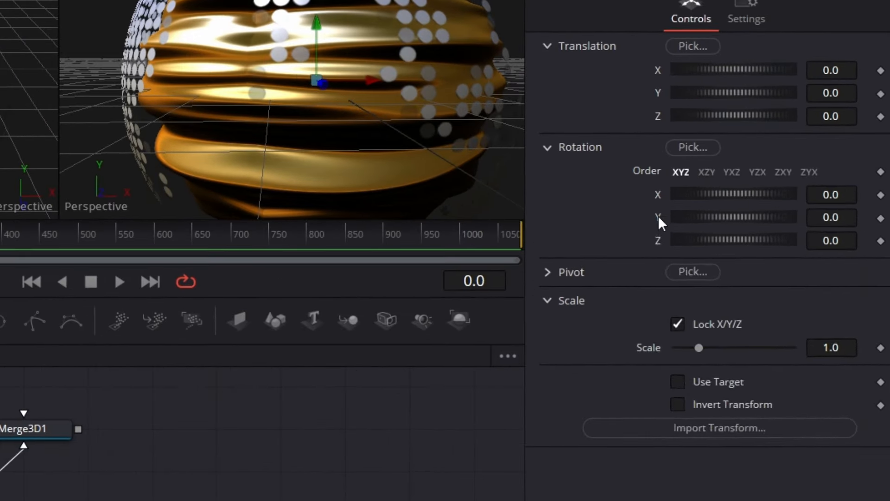
right_click(658, 215)
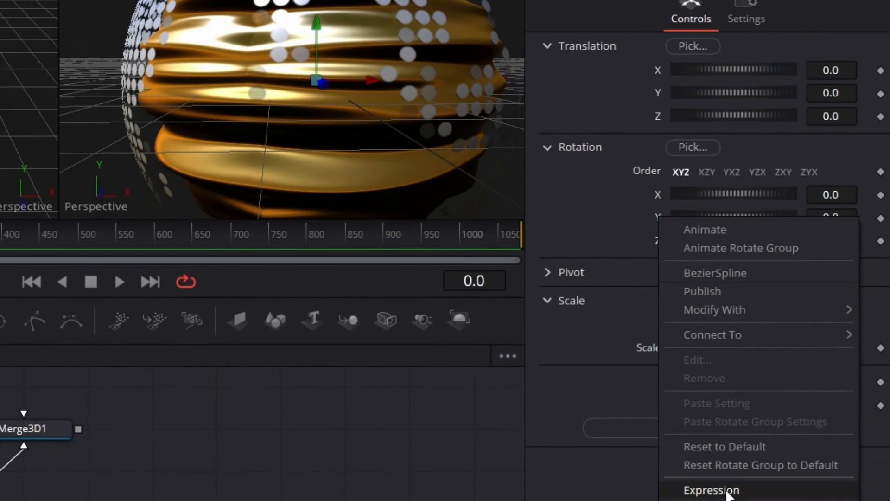
left_click(712, 490)
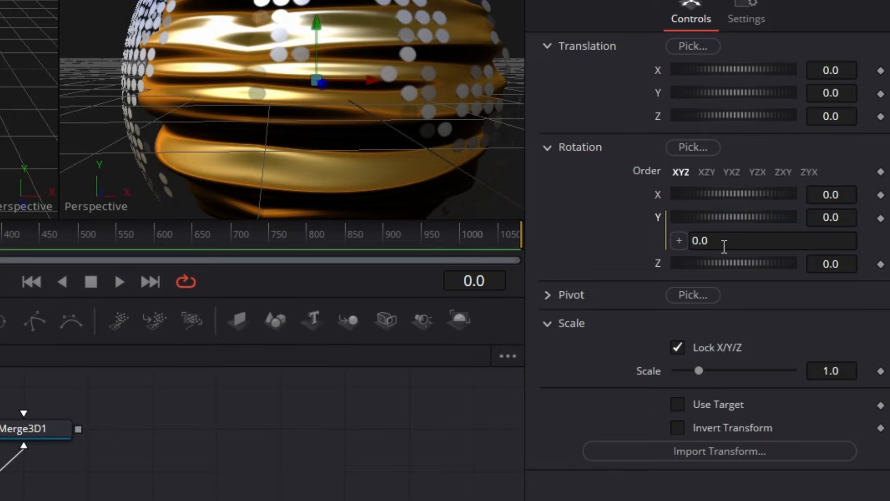
left_click_drag(724, 244, 652, 239)
type("time")
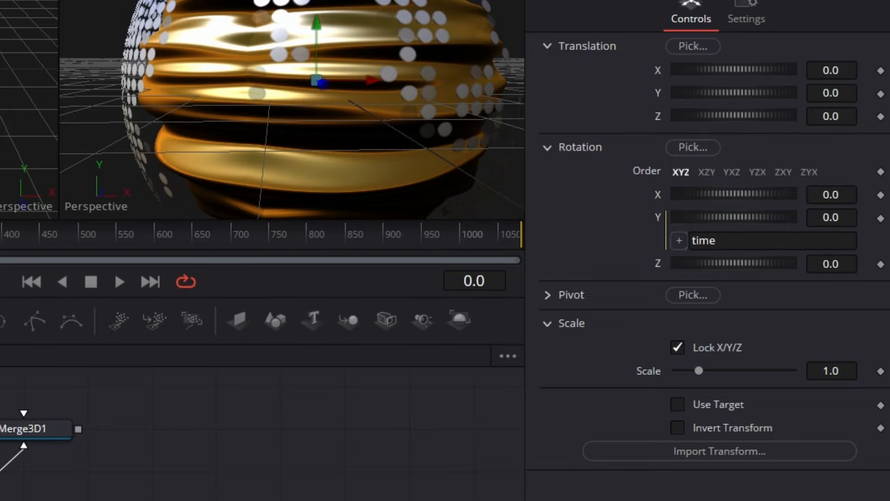
key("space")
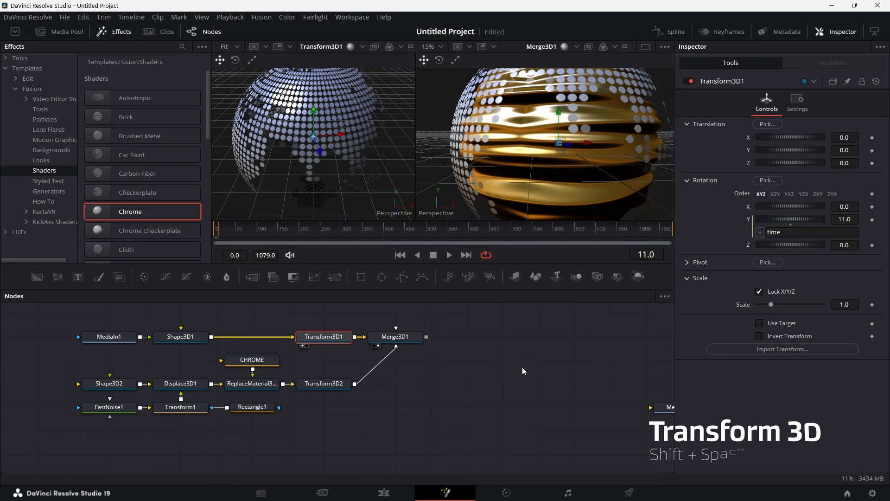
Step: Show Transform3D2 in the first viewer, drive its Y rotation with the expression -time and preview the playback
left_click(324, 387)
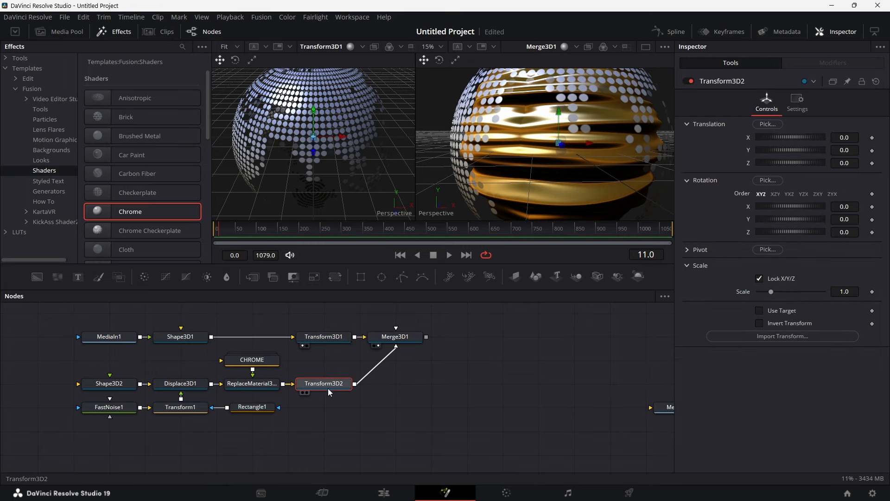
left_click_drag(329, 383, 307, 187)
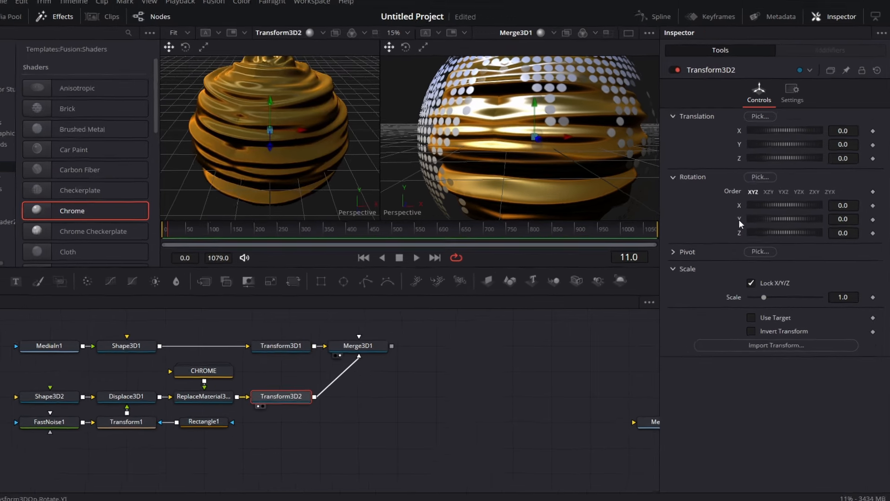
right_click(745, 219)
left_click(711, 490)
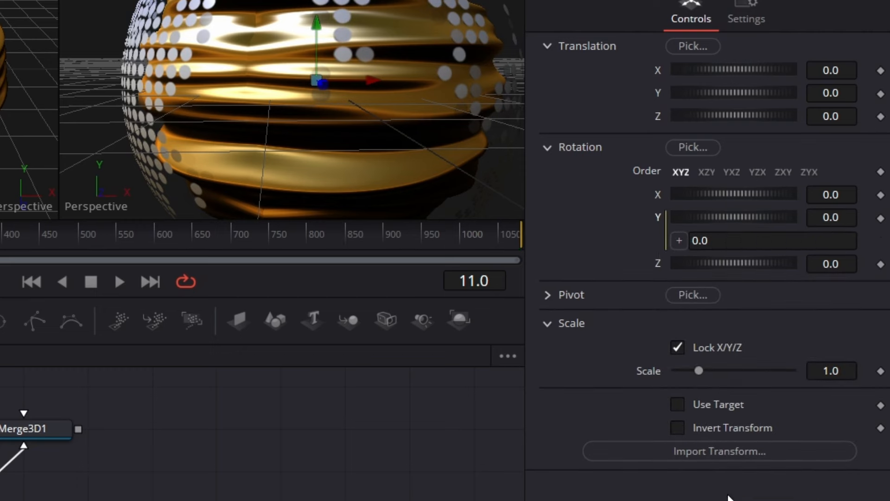
double_click(729, 240)
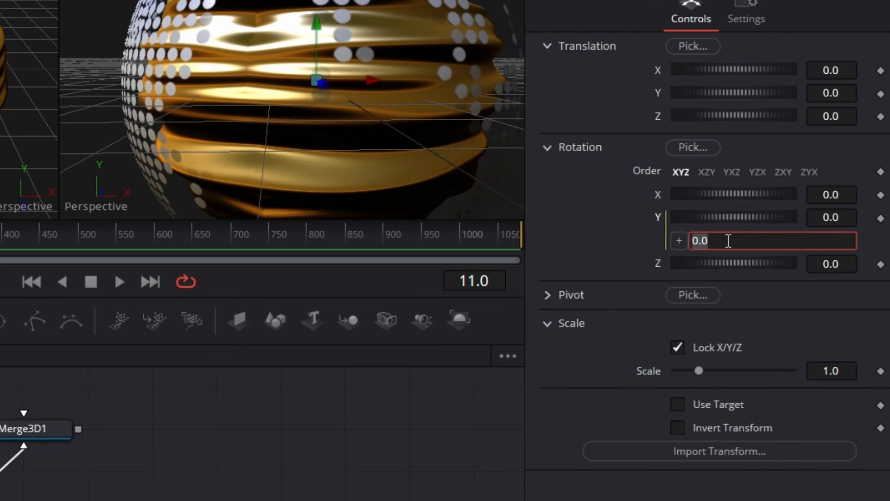
type("-time")
key("Tab")
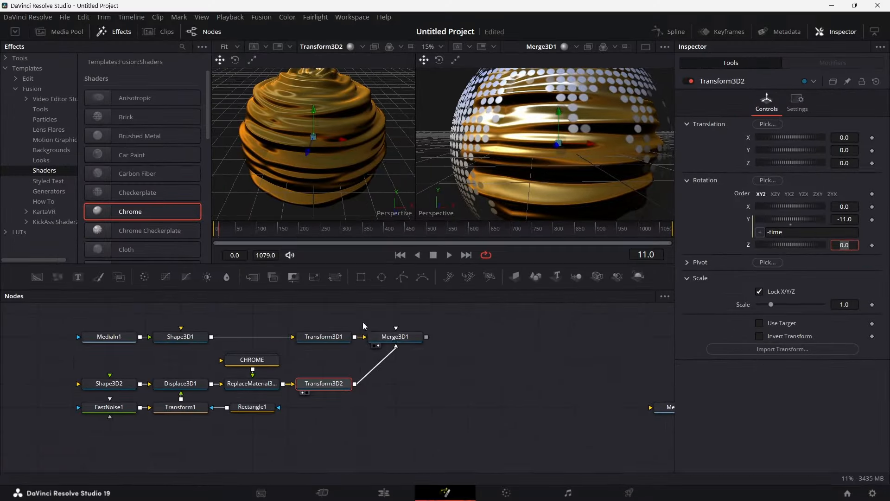
left_click(450, 255)
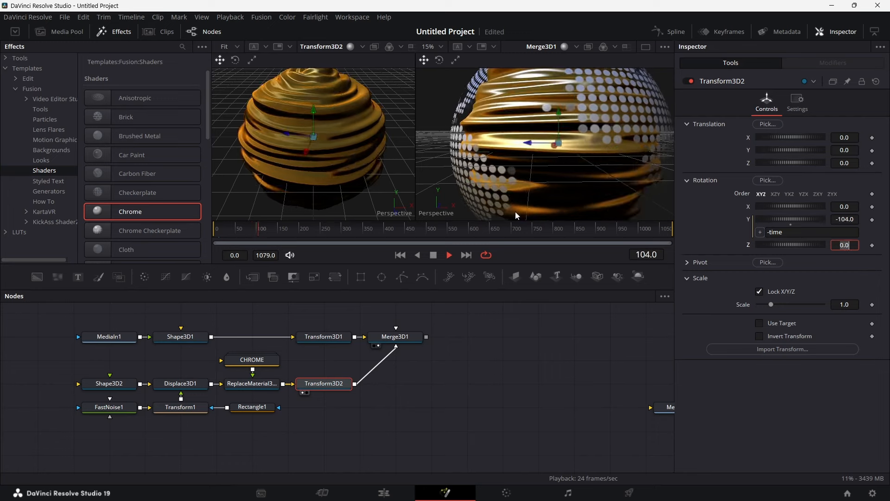
left_click(435, 256)
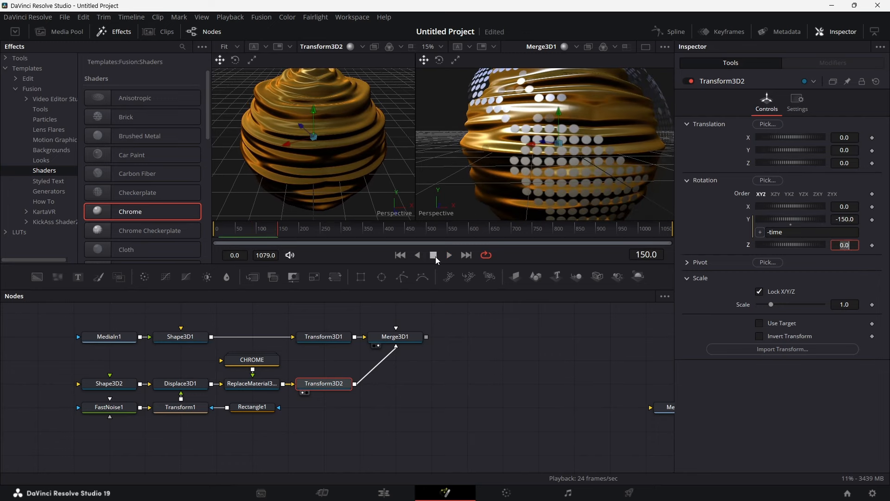
Step: Hide the effects library, add an sText node in the empty space above Merge3D1 and show it in the second viewer
left_click(114, 32)
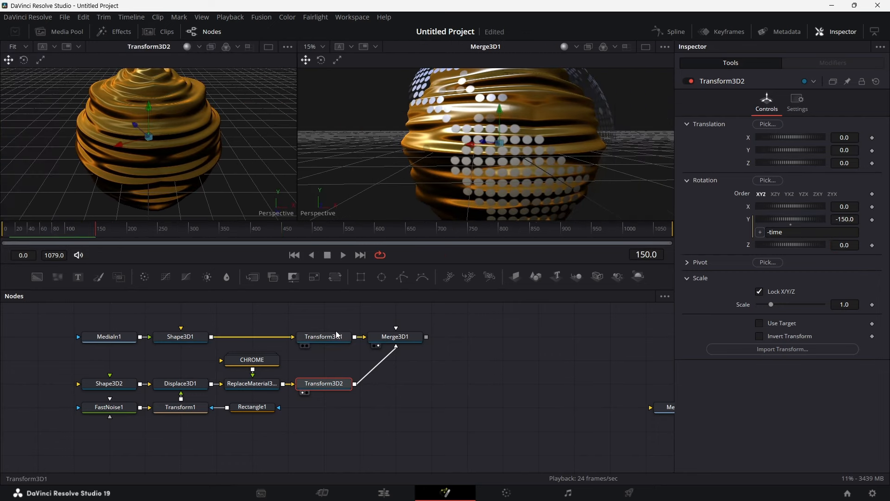
scroll(393, 353, "up", 2)
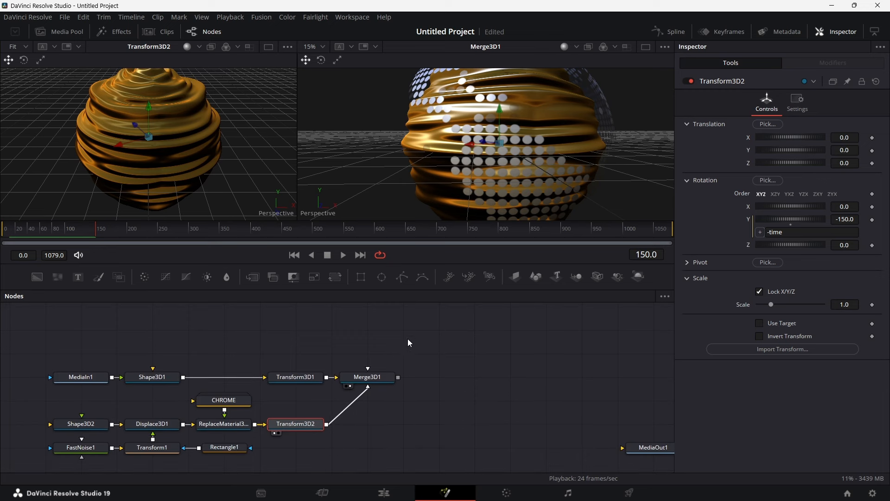
left_click(435, 340)
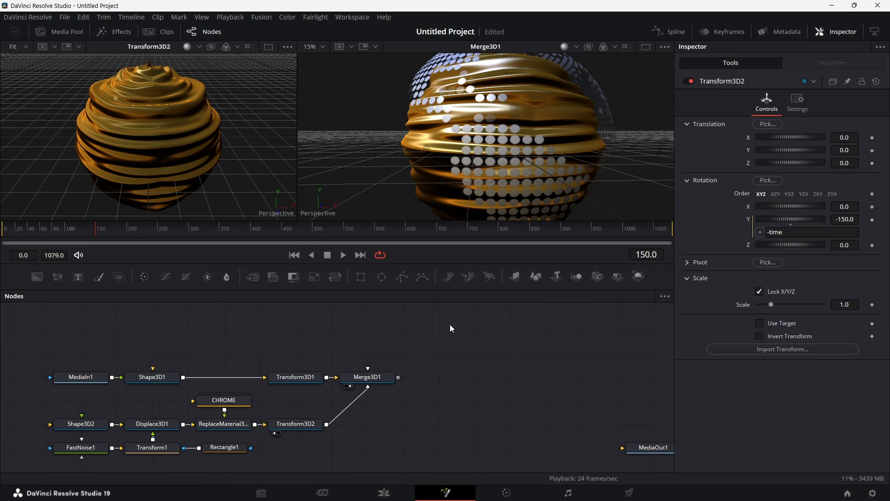
key("shift+space")
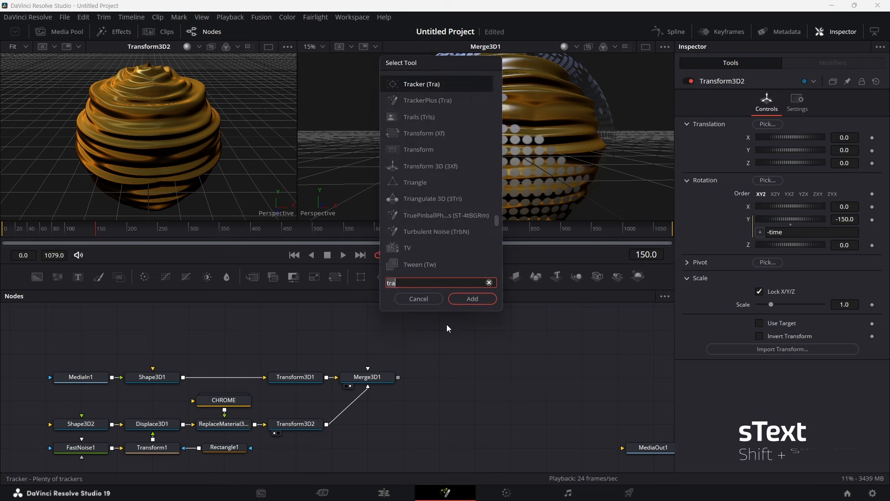
type("stext")
key("Return")
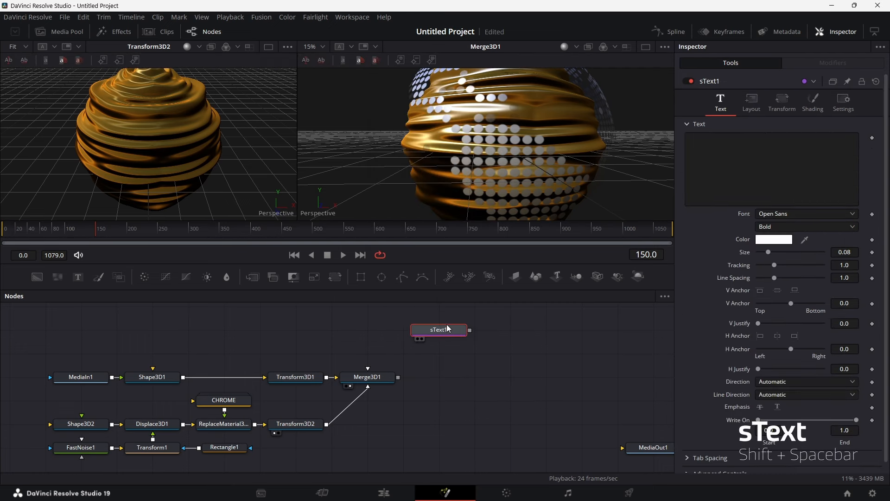
left_click_drag(445, 327, 444, 319)
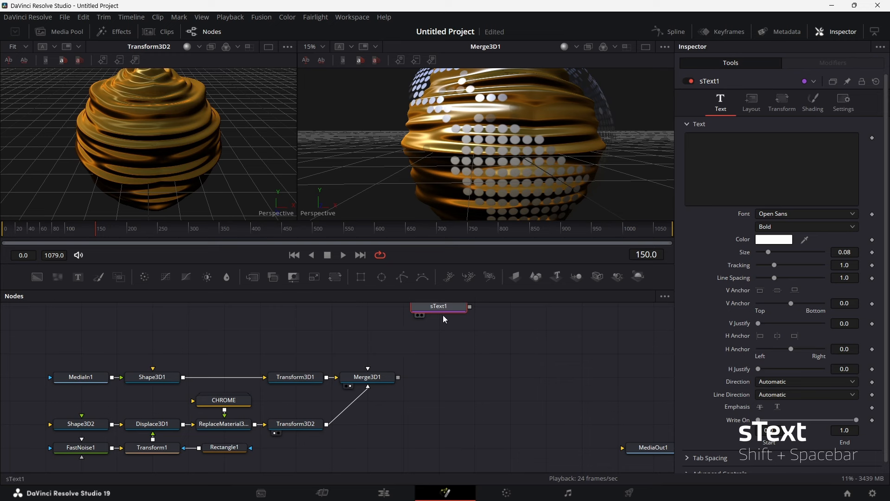
scroll(457, 330, "up", 1)
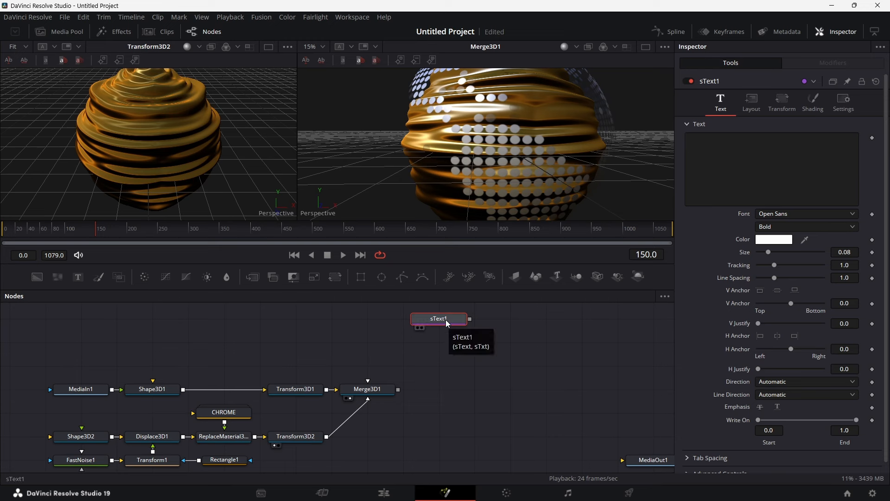
key("2")
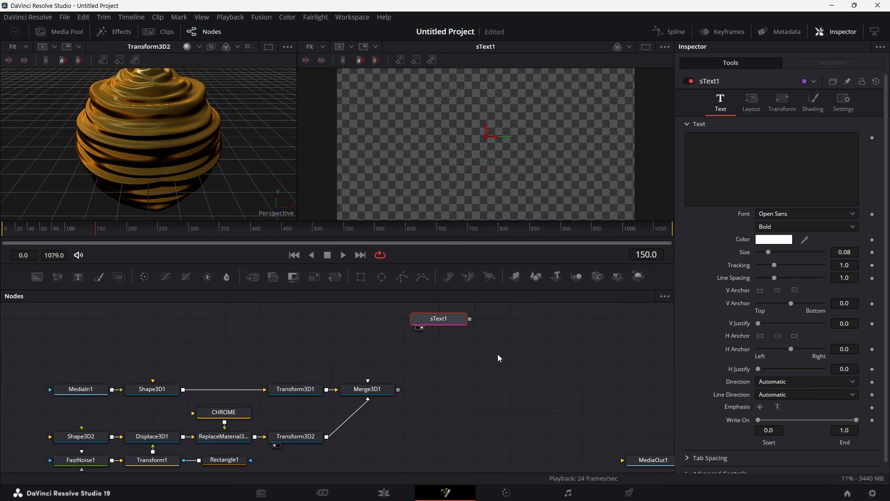
Step: Set the sText1 font to AkcelerBalt-Medium and enter the text RESOLVE
left_click(794, 213)
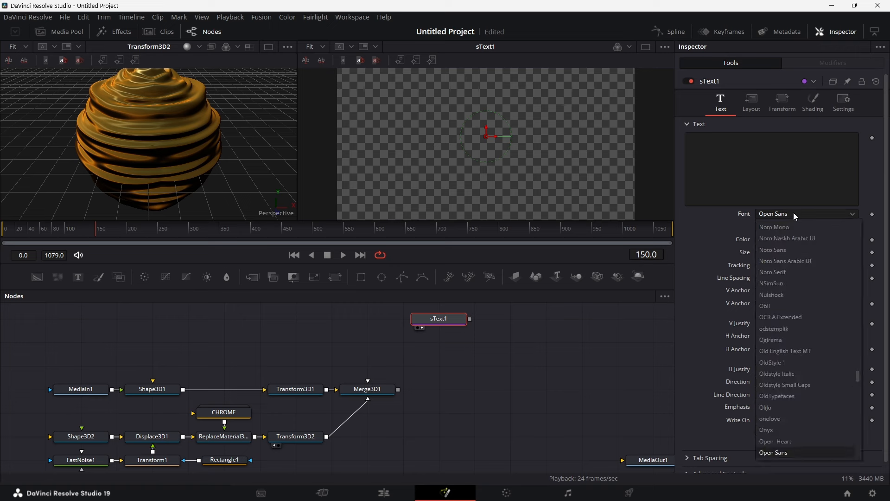
scroll(859, 330, "up", 15)
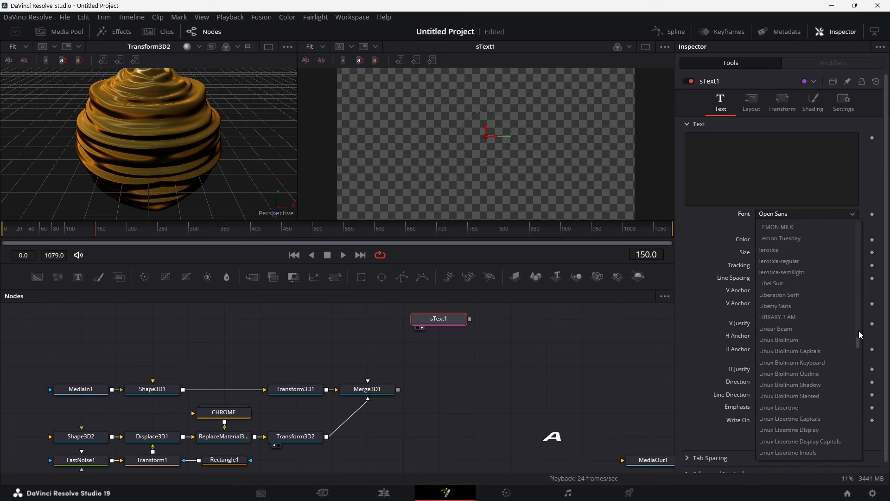
scroll(859, 331, "up", 20)
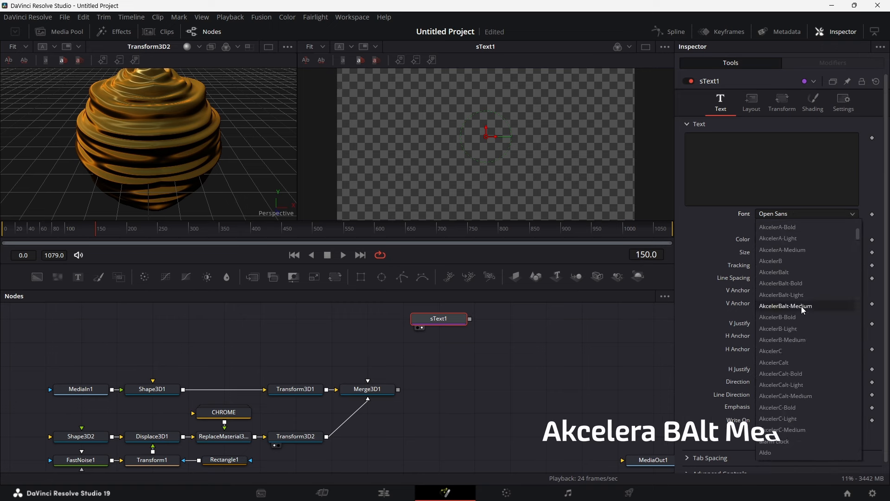
left_click(802, 306)
left_click(715, 146)
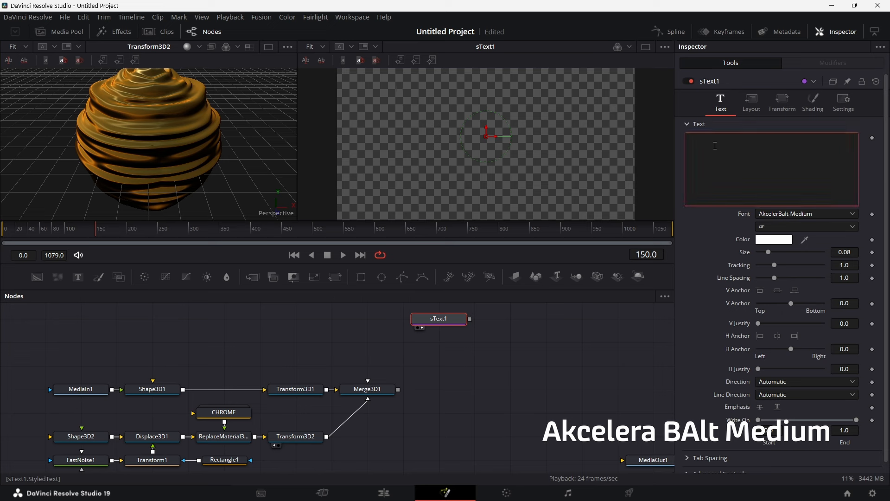
type("RESOLVE")
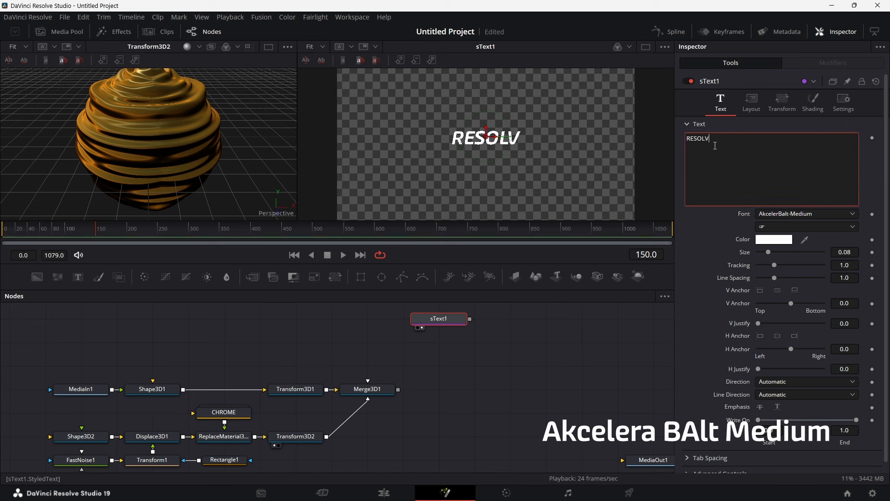
Step: Set the RESOLVE text's size to 1.5 and its tracking to 1.01
left_click(857, 252)
type("1.5")
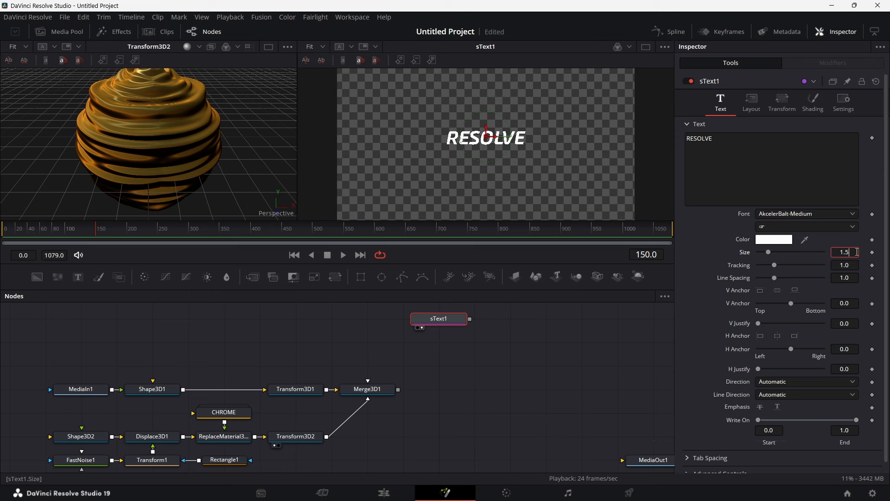
key("Tab")
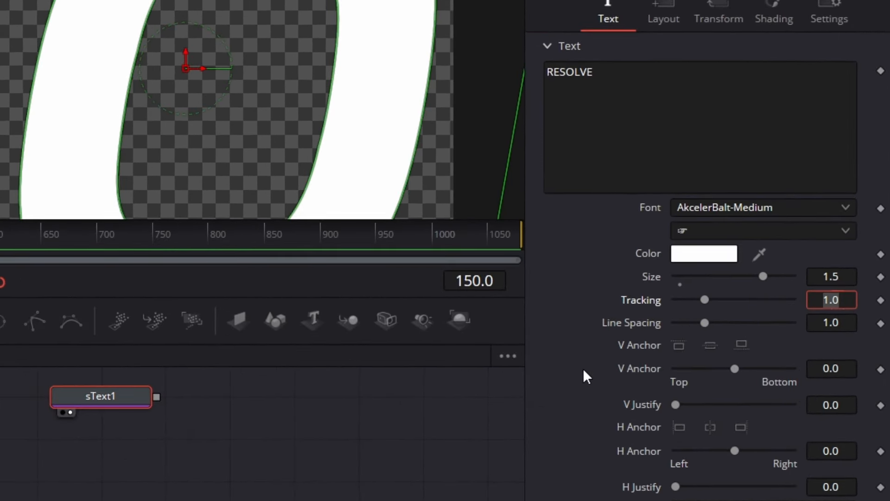
left_click(577, 374)
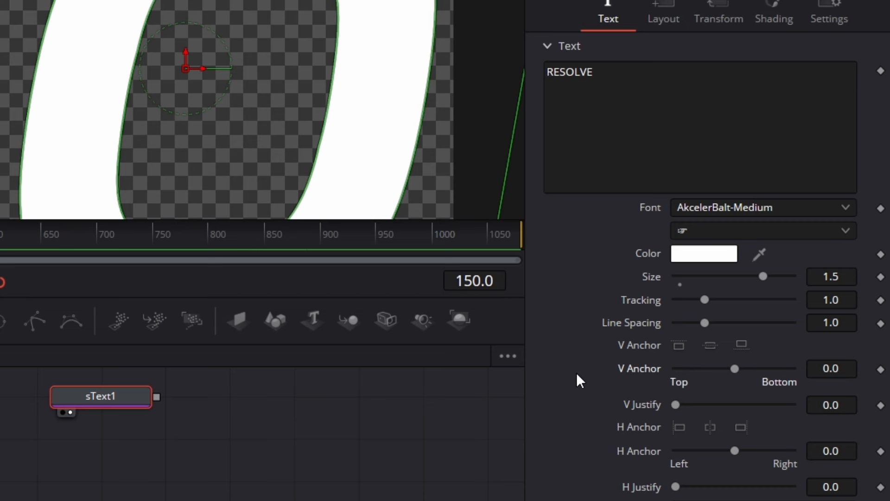
left_click(844, 299)
type("1")
key("Tab")
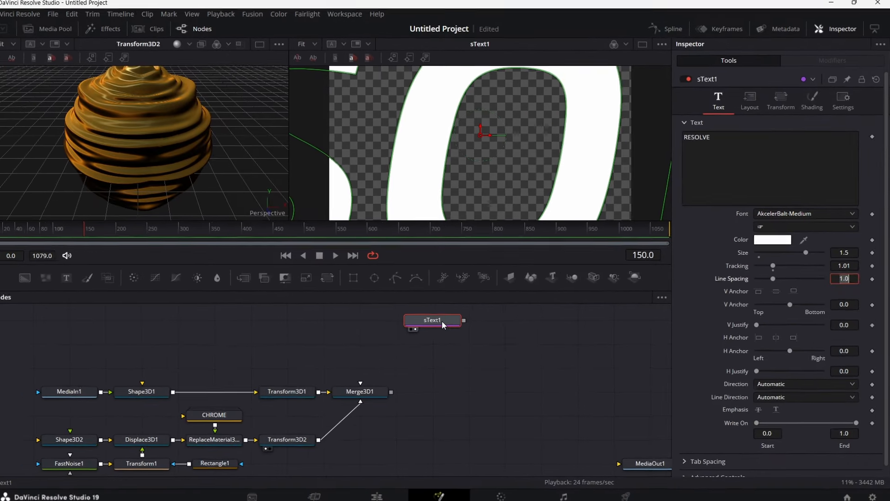
left_click(167, 385)
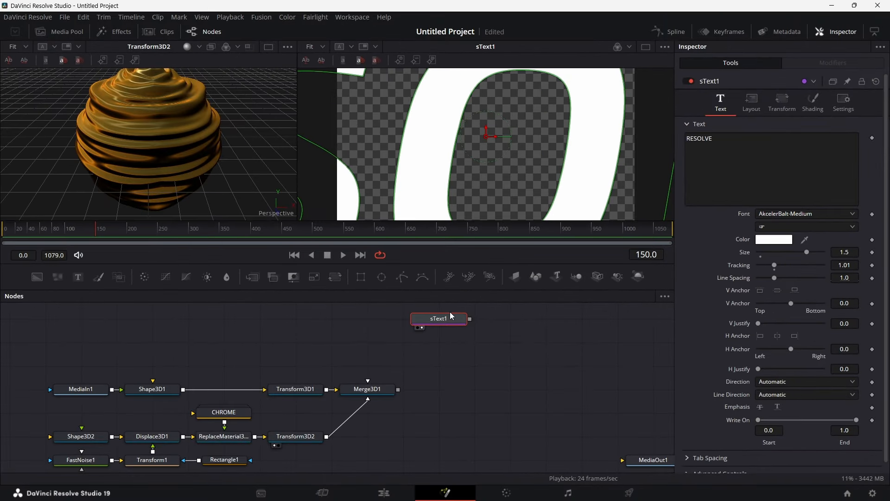
Step: Add an Extrude 3D node after sText1 and place it directly beneath the text node
key("shift+space")
type("EXTR")
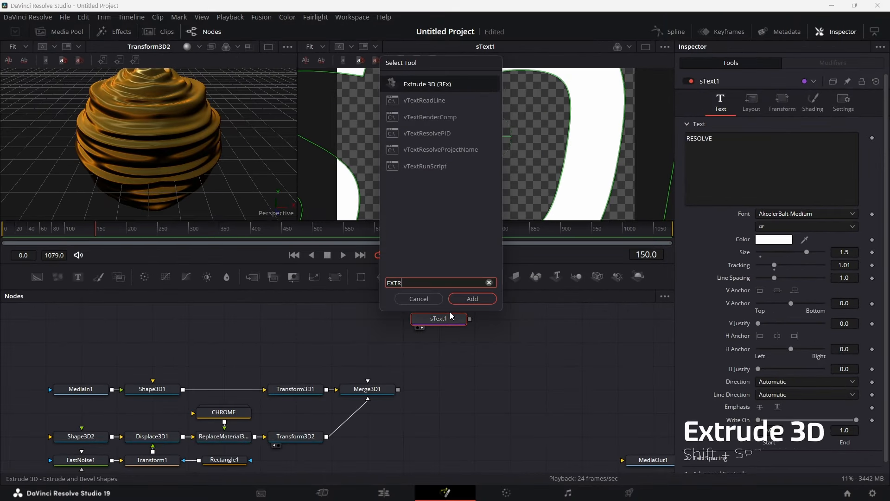
key("Return")
left_click_drag(486, 324, 412, 347)
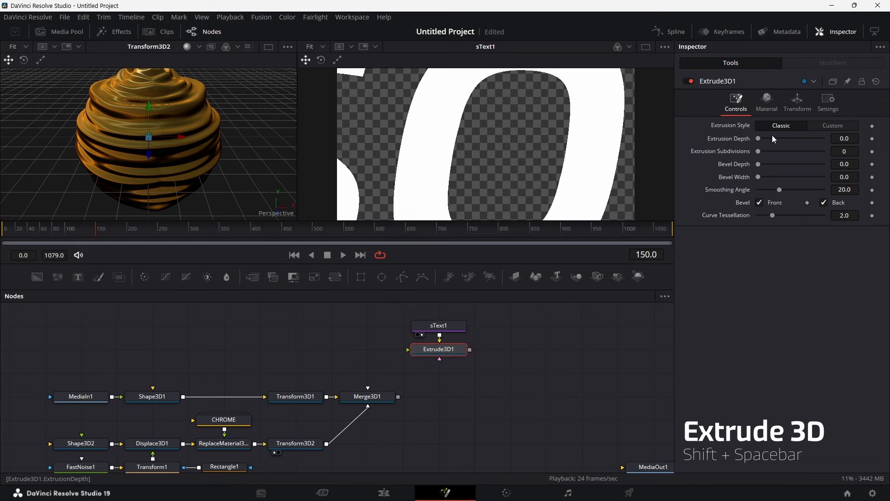
Step: Set Extrude3D1's extrusion depth to 0.1 and its extrusion subdivisions to 60
left_click(845, 138)
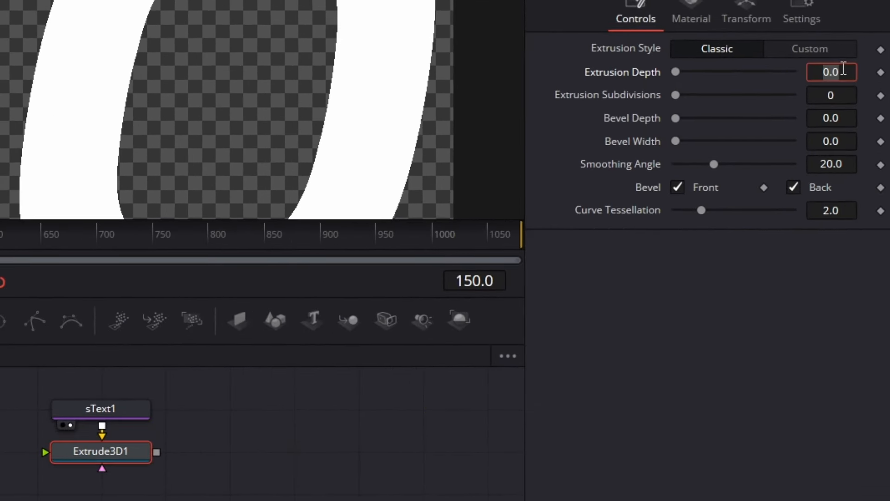
type("0.1")
key("Tab")
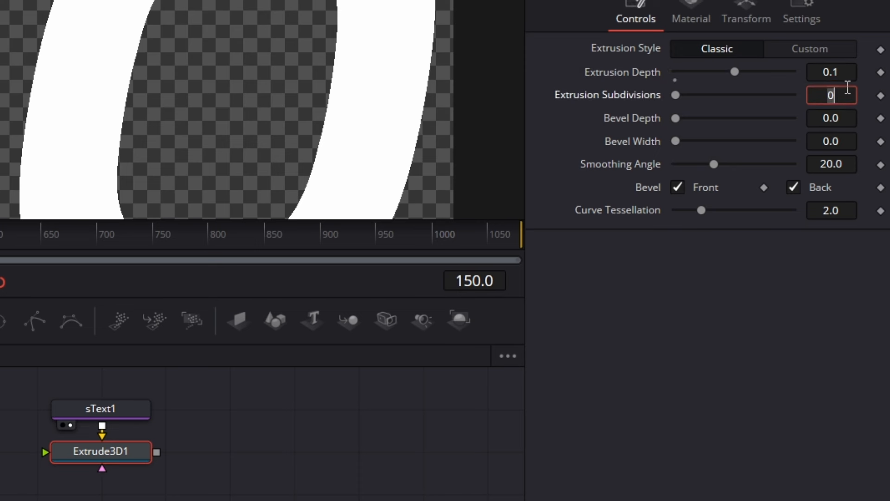
type("60")
key("Tab")
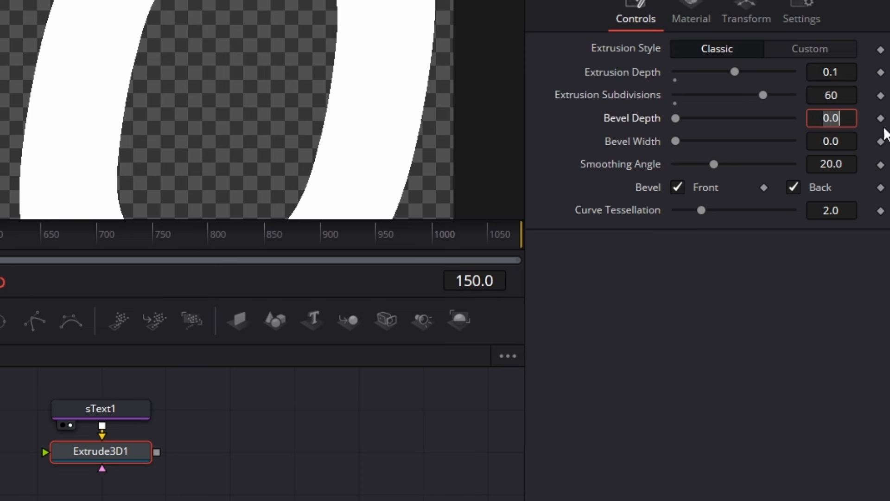
Step: Set both the bevel depth and the bevel width of Extrude3D1 to 0.01
key("Right")
type("1")
key("Tab")
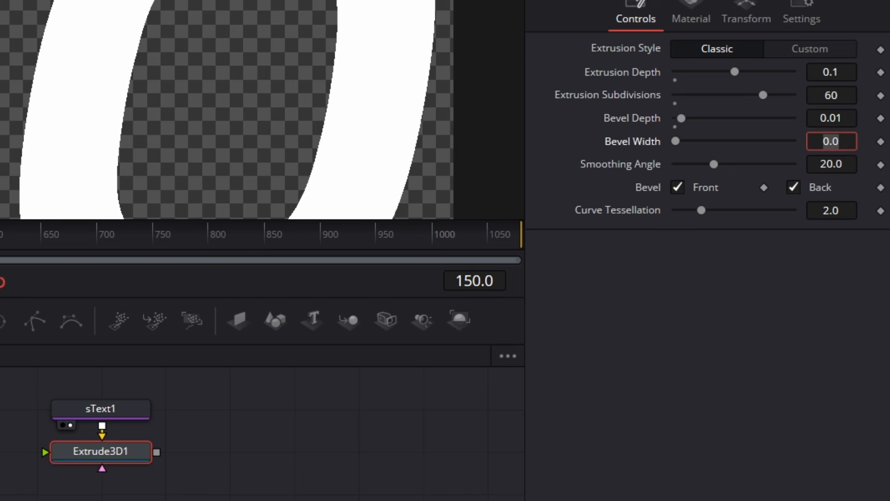
key("Right")
type("1")
key("Tab")
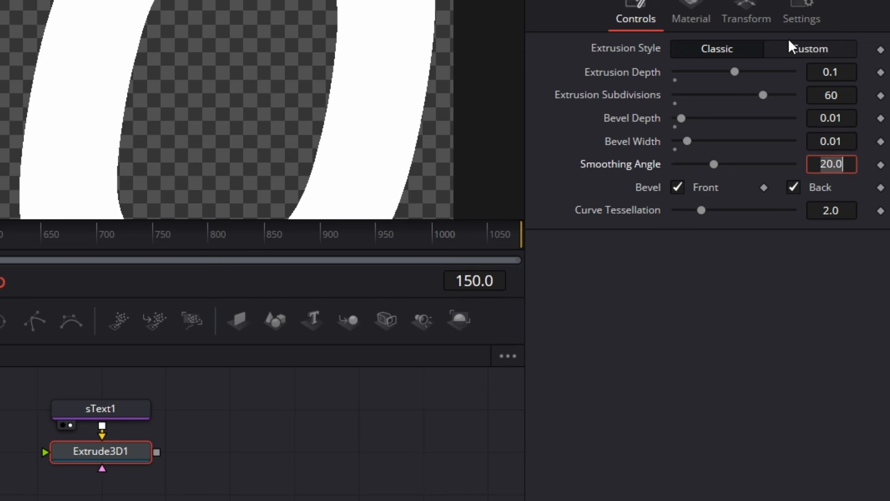
Step: Switch the extrusion style to Custom and shape the extrusion profile into a trapezoid with two upper points and both ends at the base
left_click(815, 49)
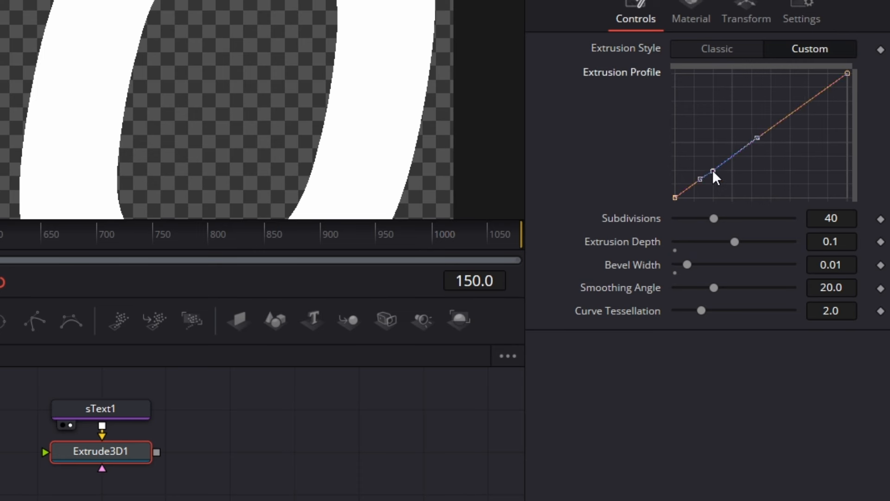
left_click_drag(712, 169, 715, 74)
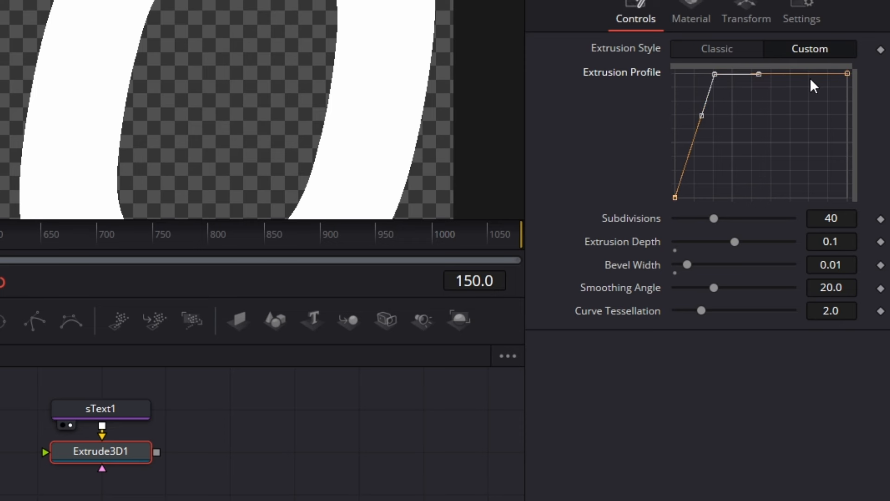
left_click(810, 77)
left_click(811, 76)
left_click_drag(848, 74, 847, 196)
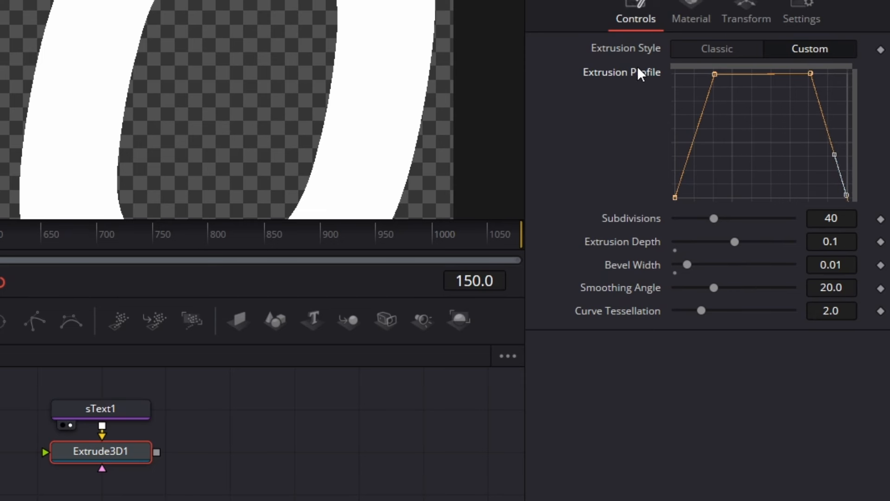
Step: Flatten the handles of the profile's two upper points and extend the outer ones to the graph's edges to round the shoulders
left_click(713, 73)
left_click_drag(713, 72, 853, 60)
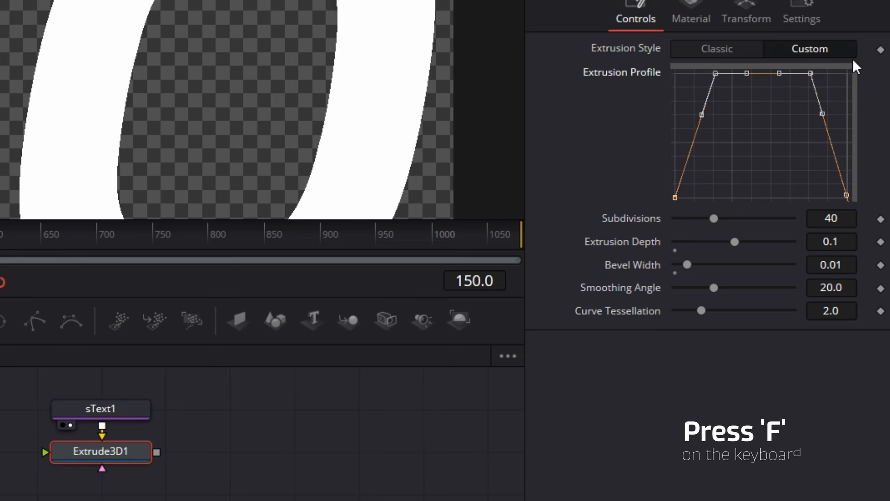
key("f")
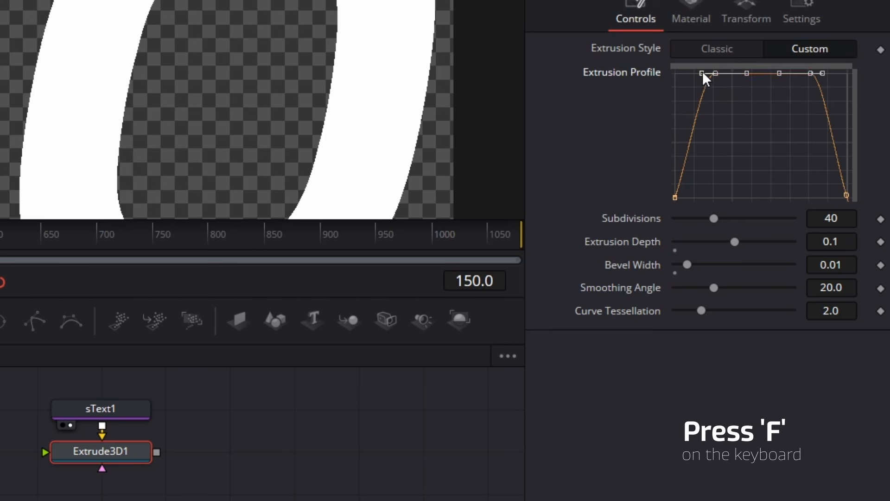
left_click_drag(703, 73, 683, 73)
left_click_drag(676, 73, 674, 71)
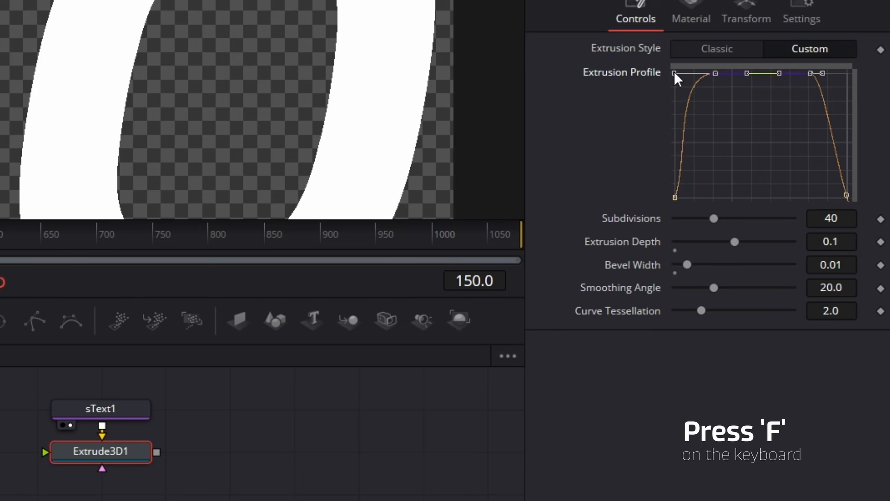
left_click_drag(748, 73, 748, 71)
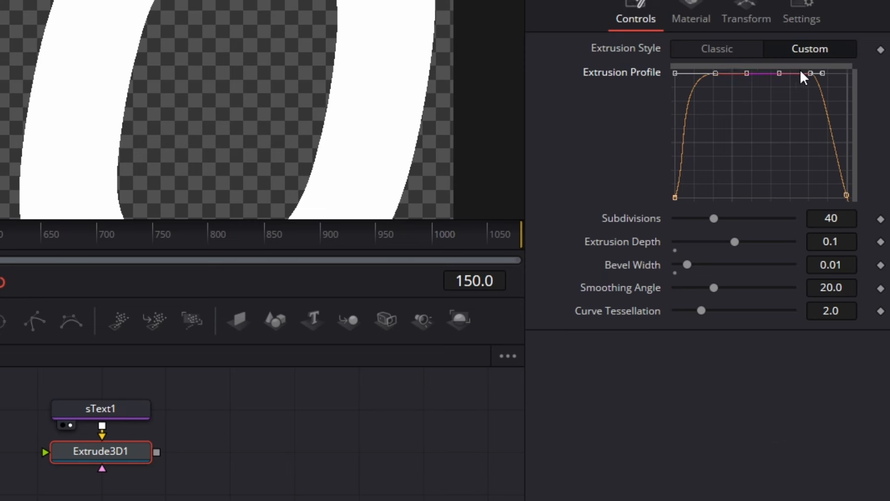
left_click_drag(825, 71, 850, 73)
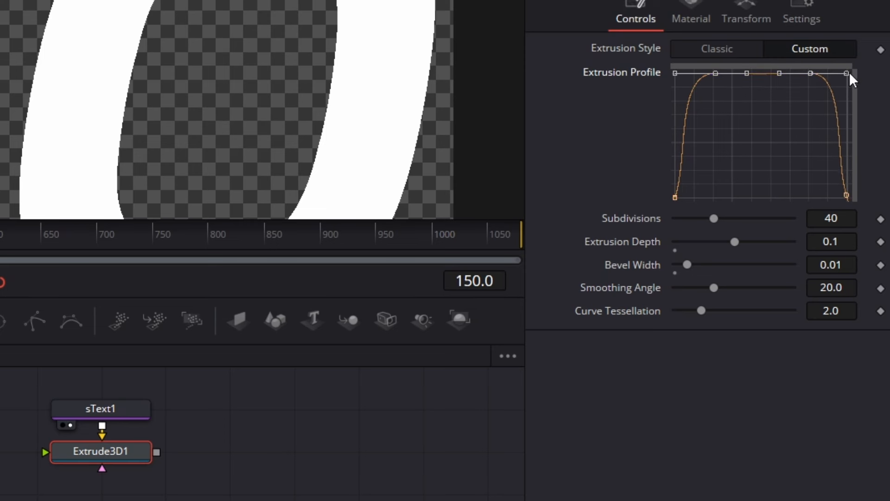
Step: Make the handles of the profile's two base points vertical, and show Extrude3D1 in the second viewer
left_click(848, 191)
left_click_drag(847, 191, 847, 153)
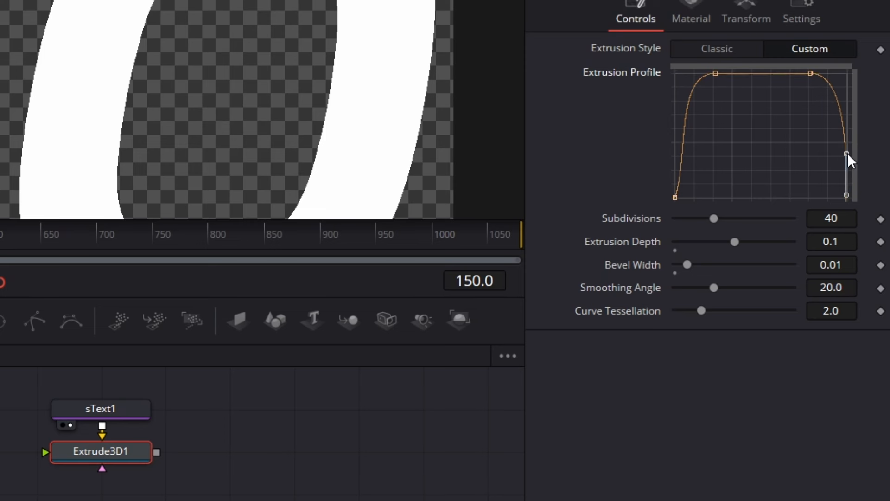
left_click(677, 197)
left_click_drag(678, 192, 677, 155)
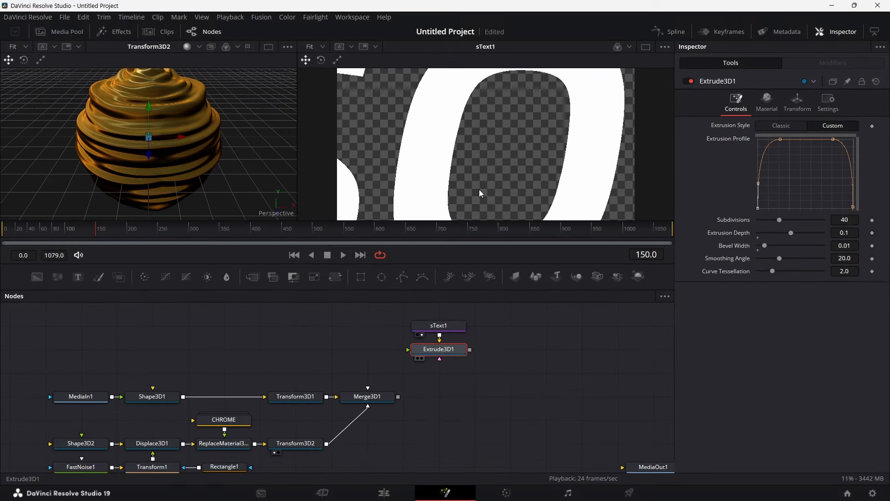
key("2")
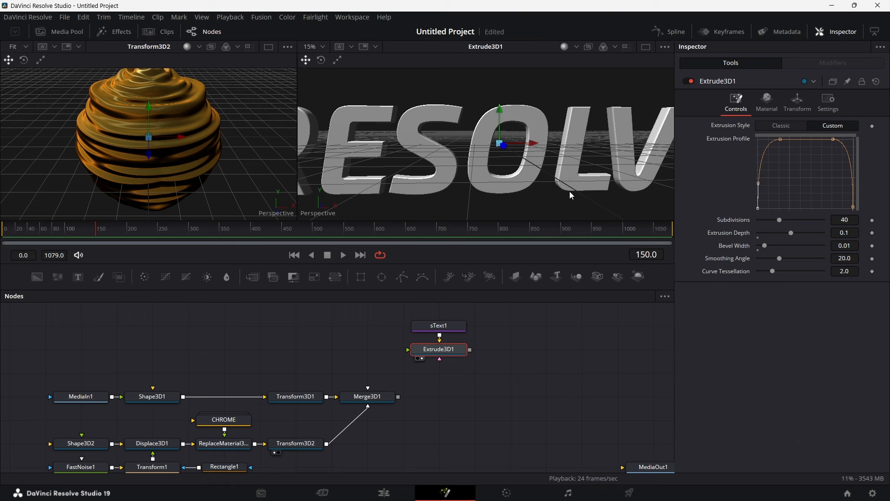
Step: Add a Replace Material 3D node after Extrude3D1 and place it directly beneath the extrude node
scroll(434, 374, "up", 1)
key("shift+space")
type("EXTR")
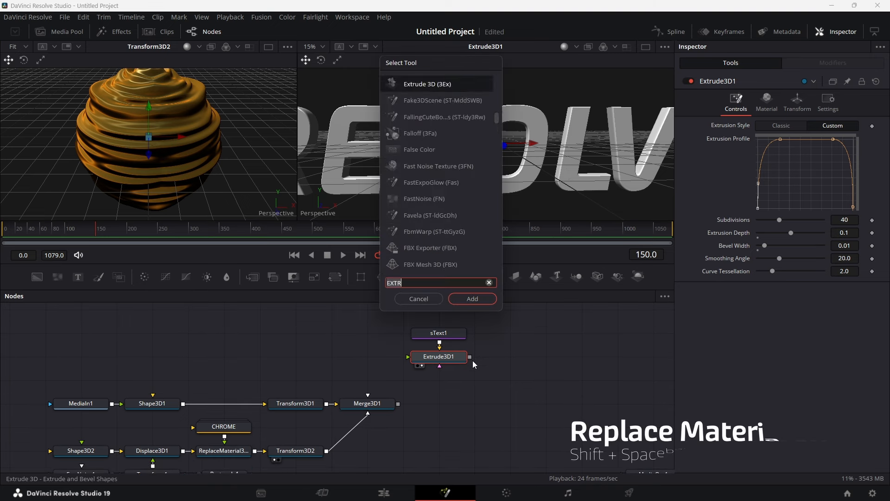
key("BackSpace")
key("BackSpace")
key("BackSpace")
key("BackSpace")
type("REPL")
key("Return")
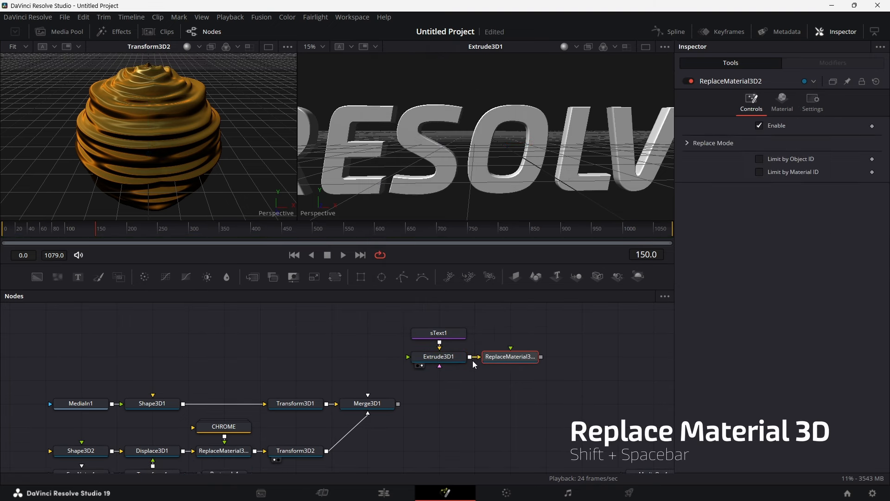
left_click_drag(493, 363, 423, 385)
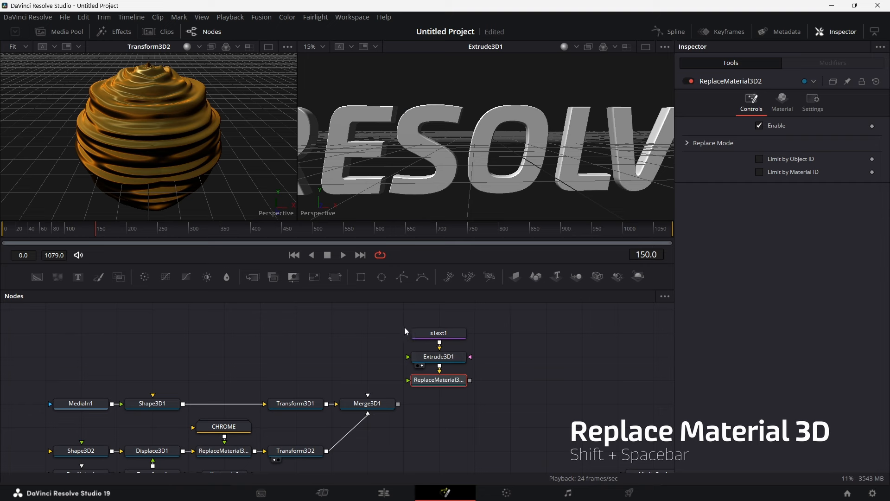
Step: Move the sText1, Extrude3D1 and ReplaceMaterial3D2 nodes together further above Merge3D1, then select ReplaceMaterial3D2 alone
left_click_drag(405, 327, 455, 339)
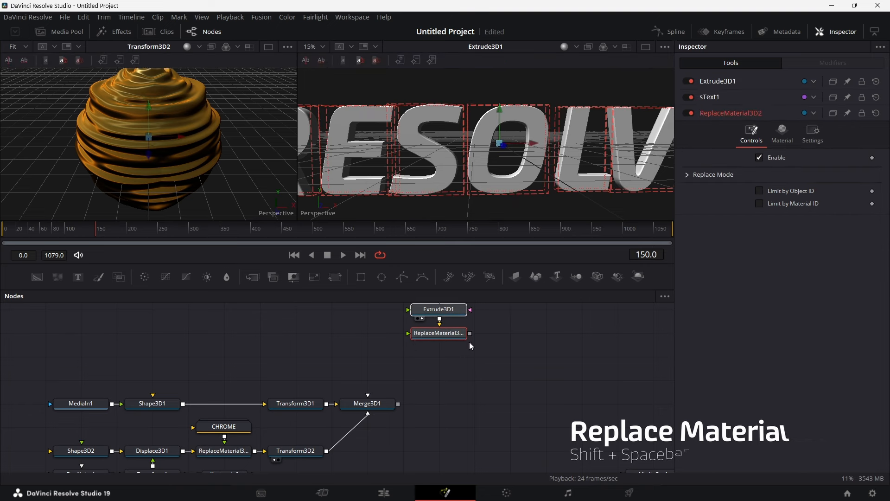
scroll(470, 346, "up", 3)
left_click(502, 354)
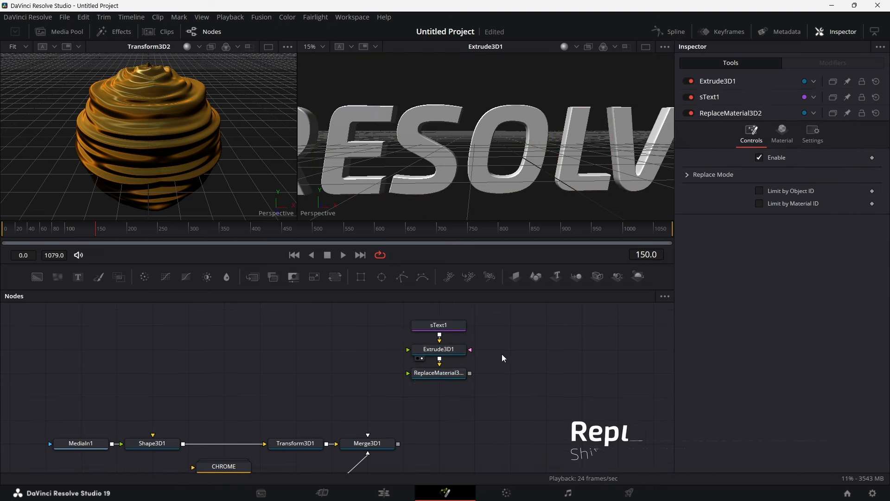
left_click(445, 376)
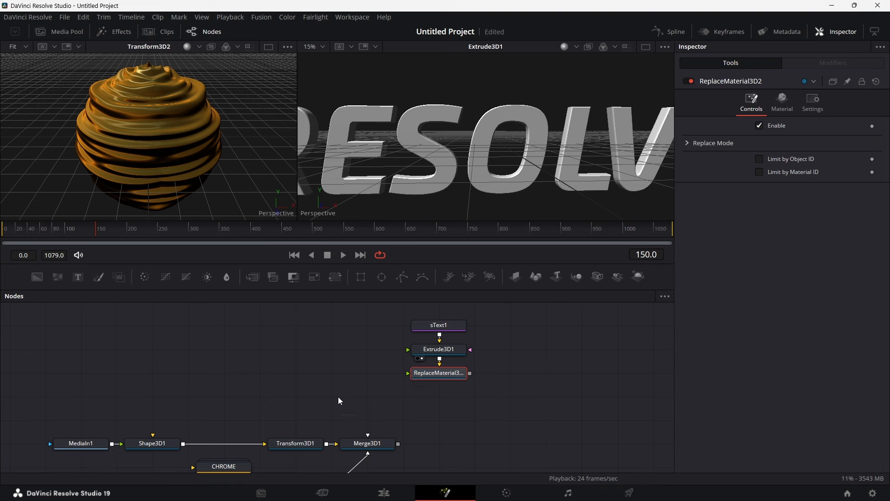
Step: Duplicate the CHROME material, connect the copy to ReplaceMaterial3D2 and show the textured text in the second viewer
scroll(338, 397, "down", 2)
right_click(240, 441)
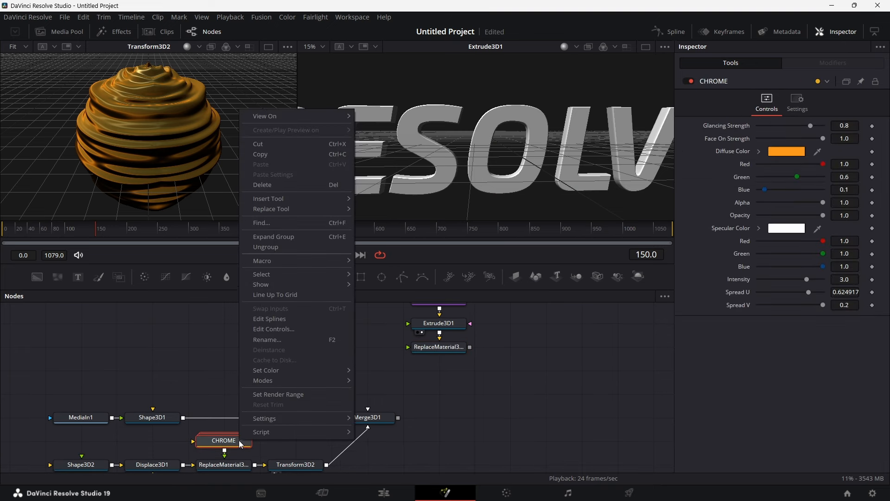
left_click(277, 152)
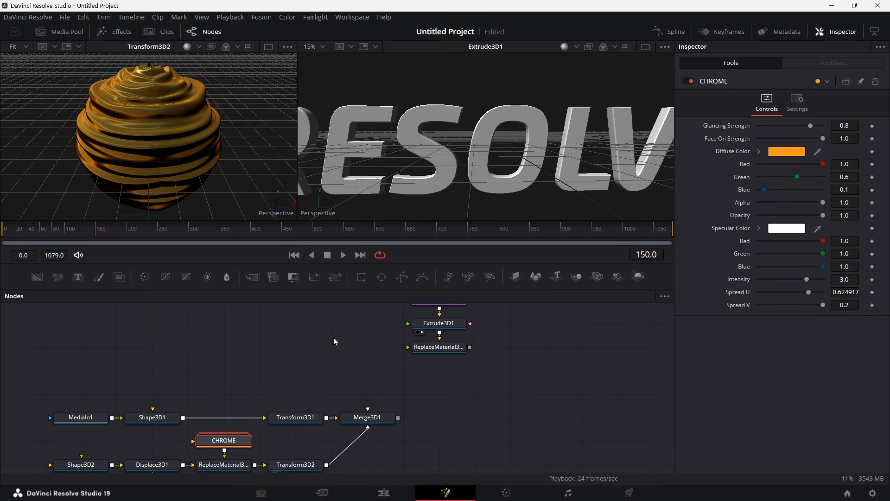
right_click(338, 348)
left_click(369, 326)
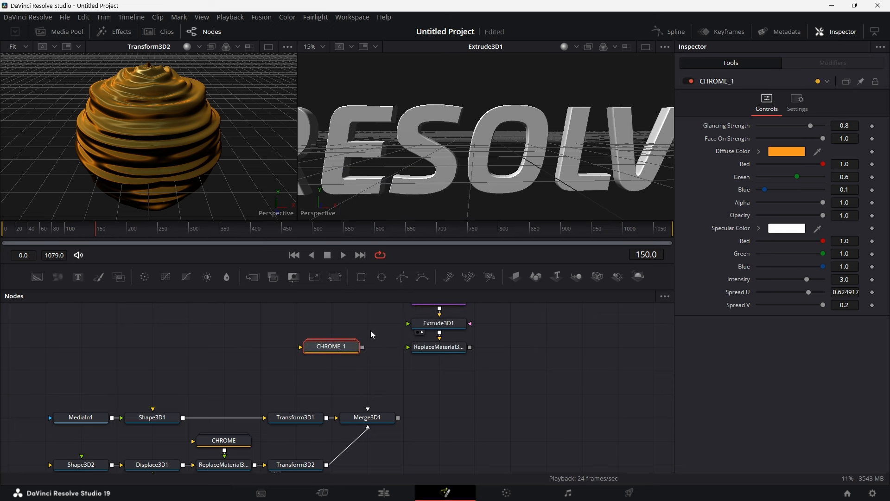
left_click_drag(363, 347, 503, 121)
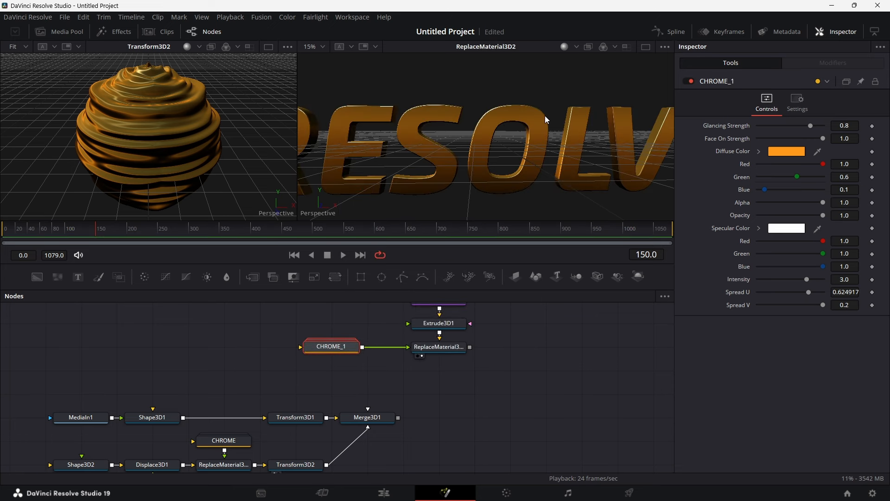
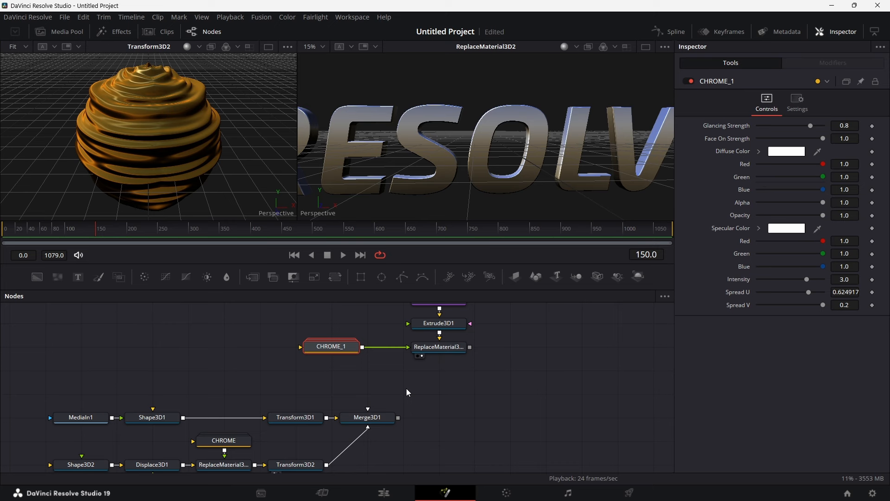
Step: Connect a Brushed Metal shader from the effects library to ReplaceMaterial3D2 in place of CHROME_1, delete CHROME_1 and set the shader beside the node
left_click(124, 33)
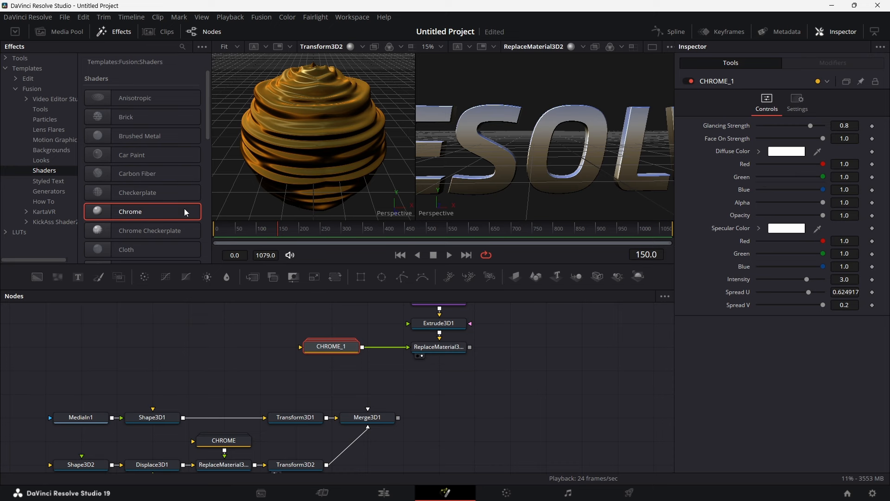
mouse_move(163, 133)
left_mouse_down()
mouse_move(238, 334)
mouse_move(253, 329)
mouse_move(410, 352)
left_mouse_up()
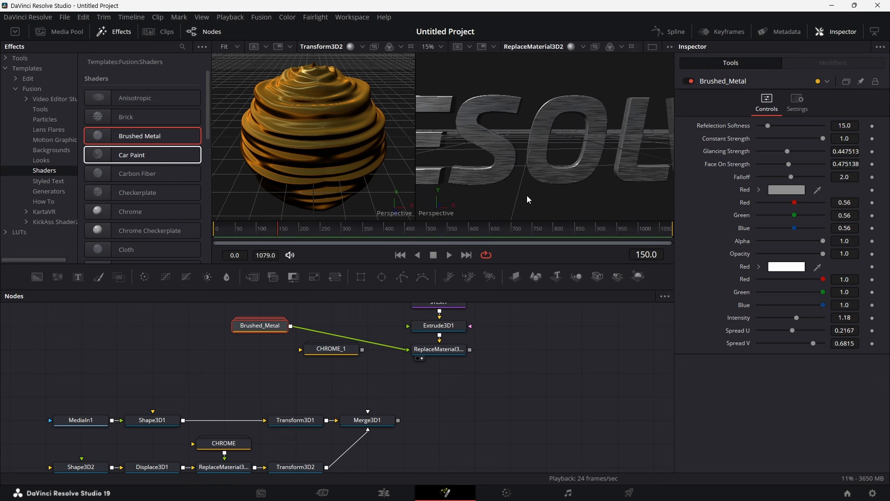
left_click(323, 350)
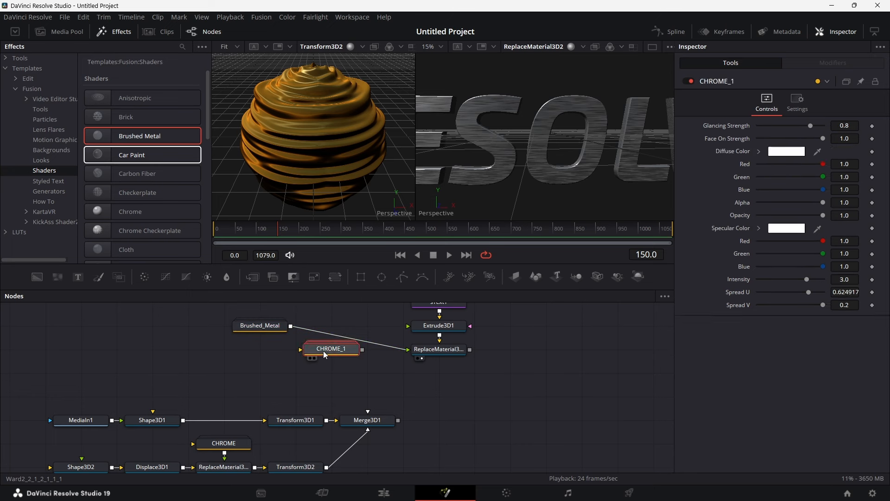
key("Delete")
left_click_drag(234, 329, 341, 352)
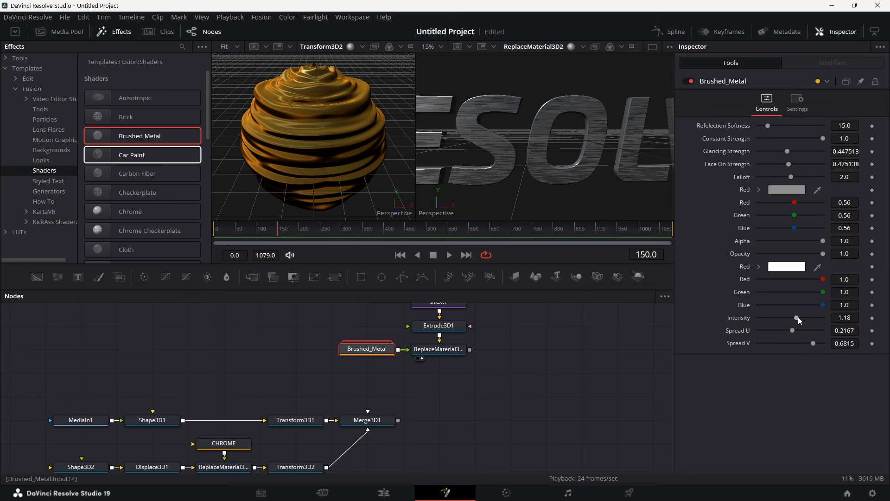
Step: Set the Brushed_Metal shader's specular intensity to 5
left_click_drag(797, 318, 830, 319)
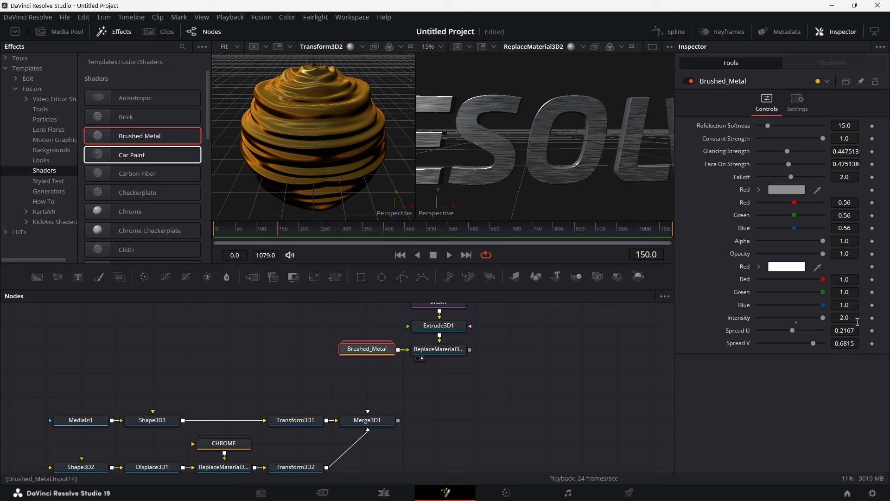
left_click(852, 317)
type("5")
key("Tab")
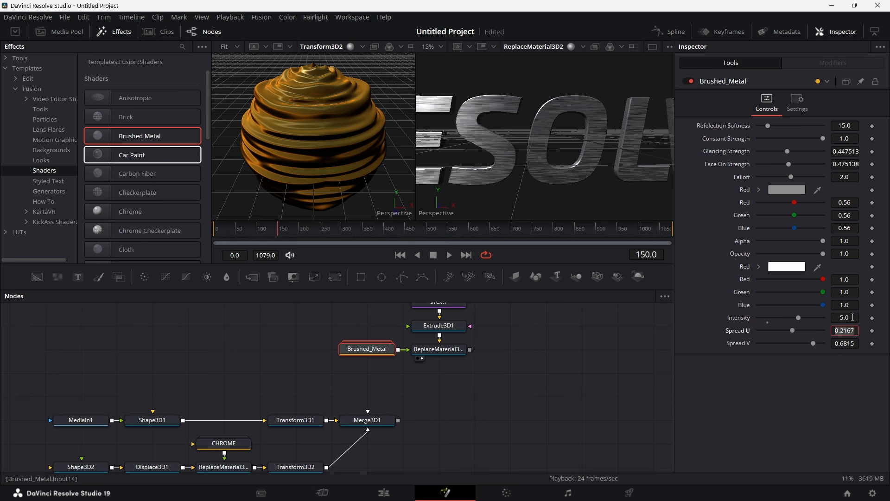
Step: Inspect the RESOLVE lettering and set the Brushed_Metal shader's specular intensity to 2.5
scroll(534, 167, "left", 5)
scroll(535, 167, "right", 3)
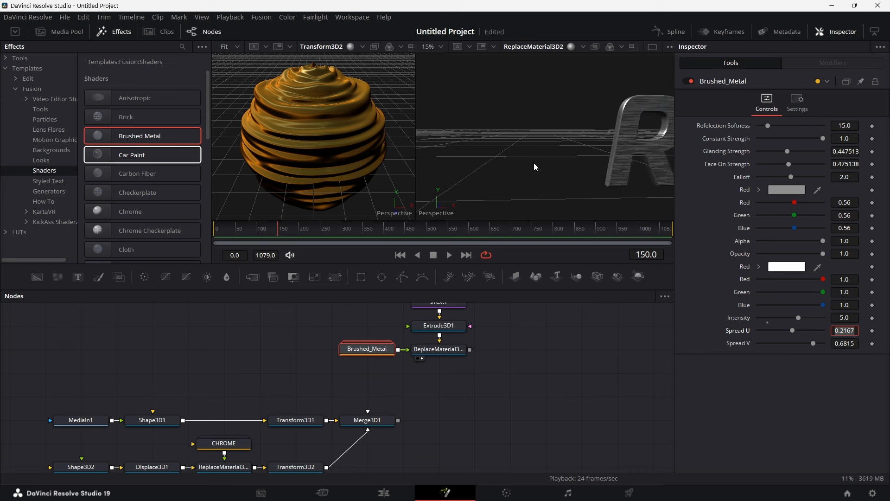
scroll(535, 167, "right", 6)
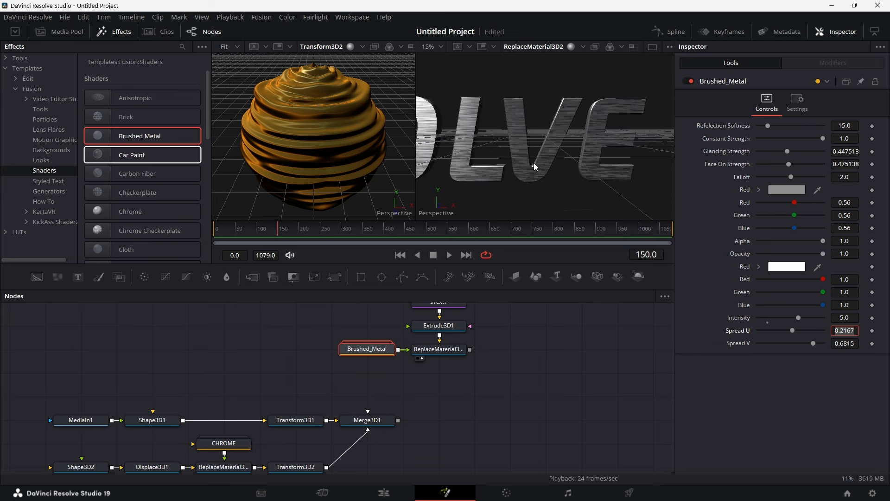
scroll(534, 167, "left", 2)
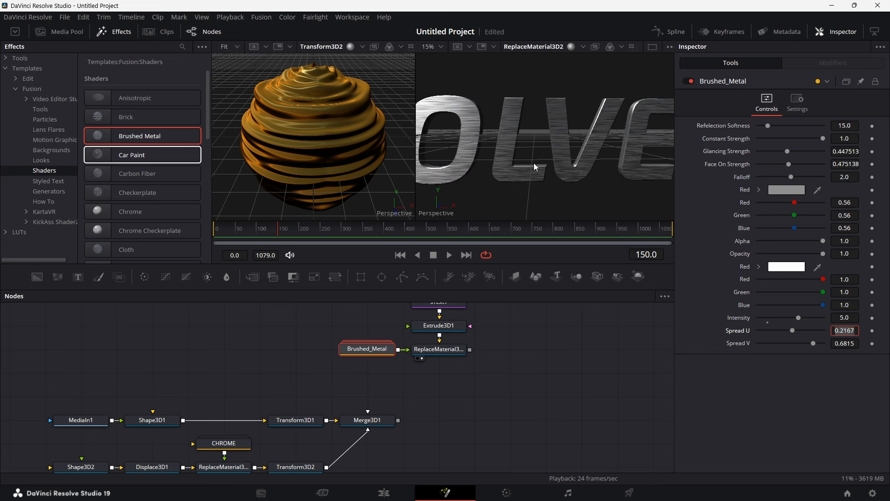
left_click(854, 318)
type("2.5")
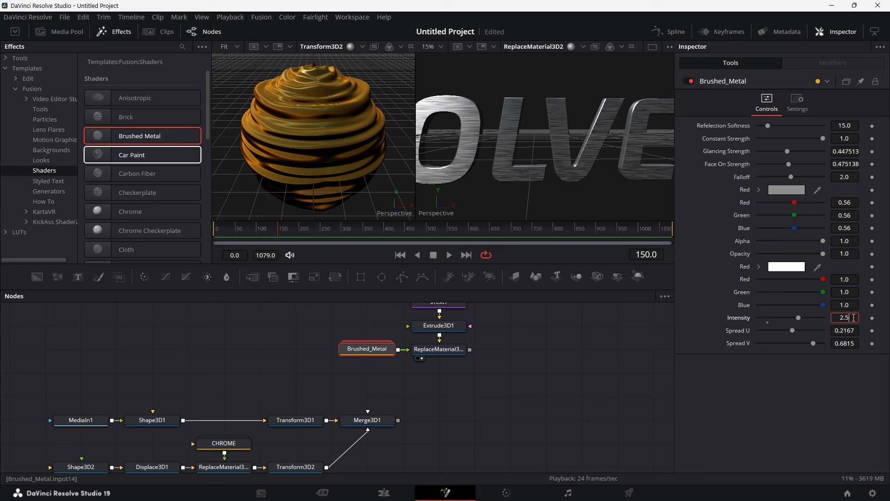
key("Tab")
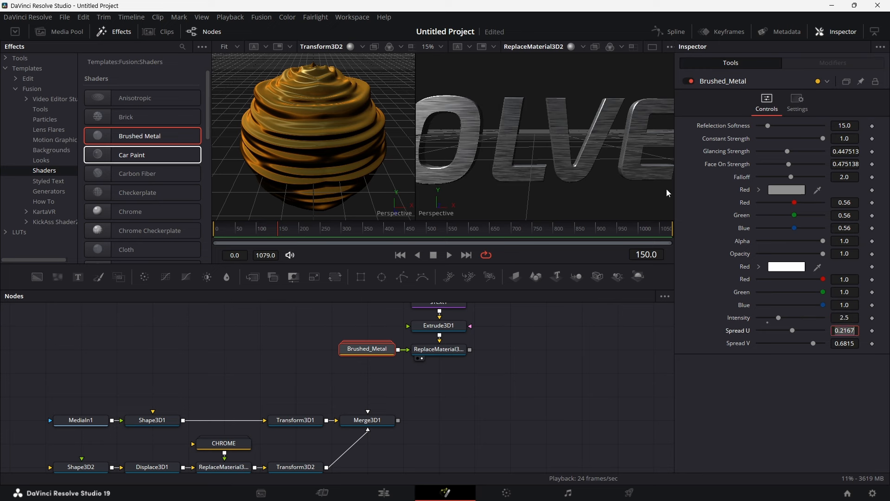
scroll(529, 141, "left", 2)
scroll(529, 141, "left", 3)
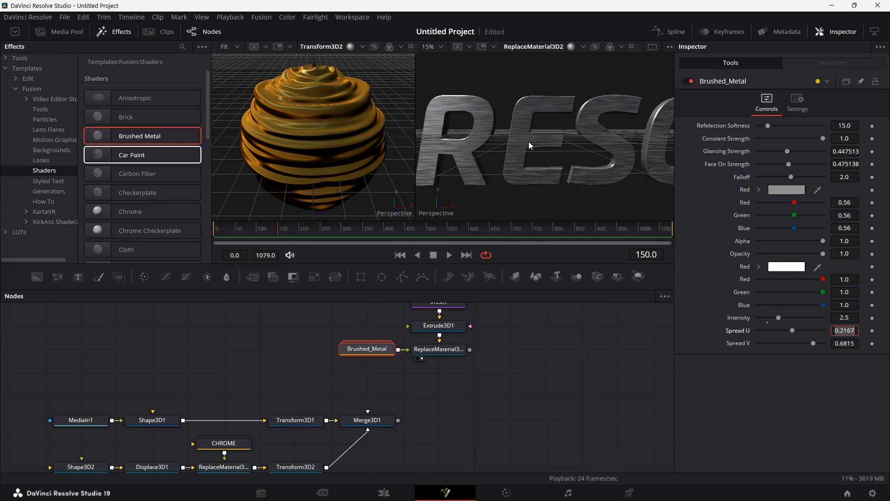
Step: Add an unattached sOutline node beside Extrude3D1 and feed it from sText1's output
left_click(529, 141)
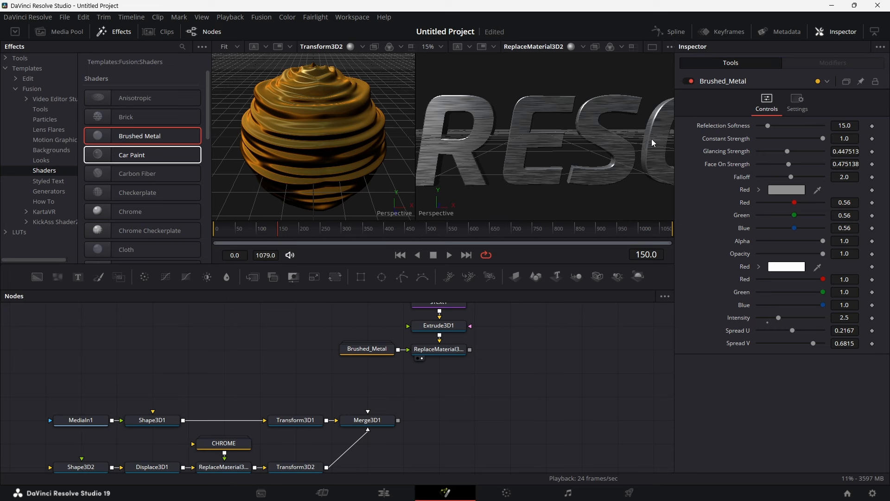
scroll(420, 400, "up", 1)
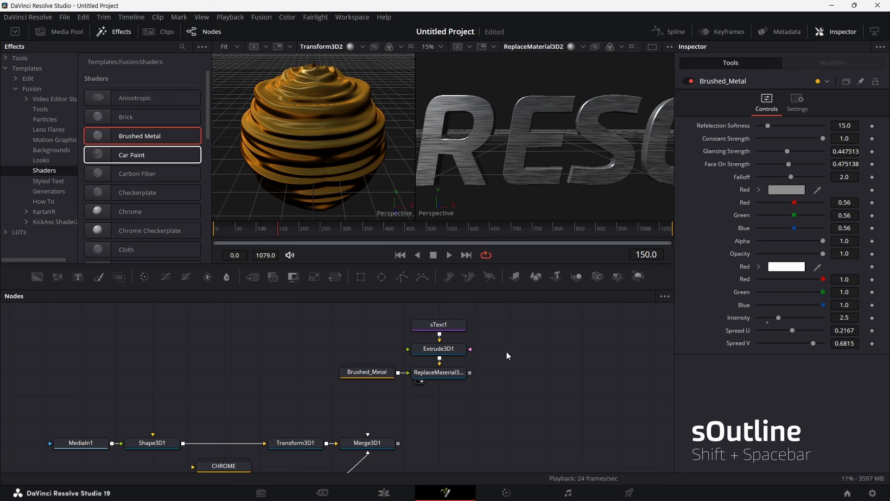
key("shift+space")
type("REPL")
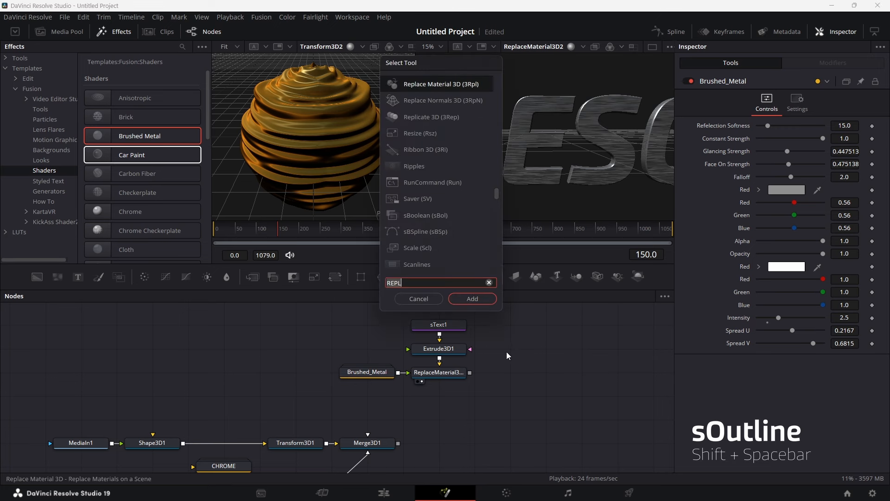
type("SOUTLIIN")
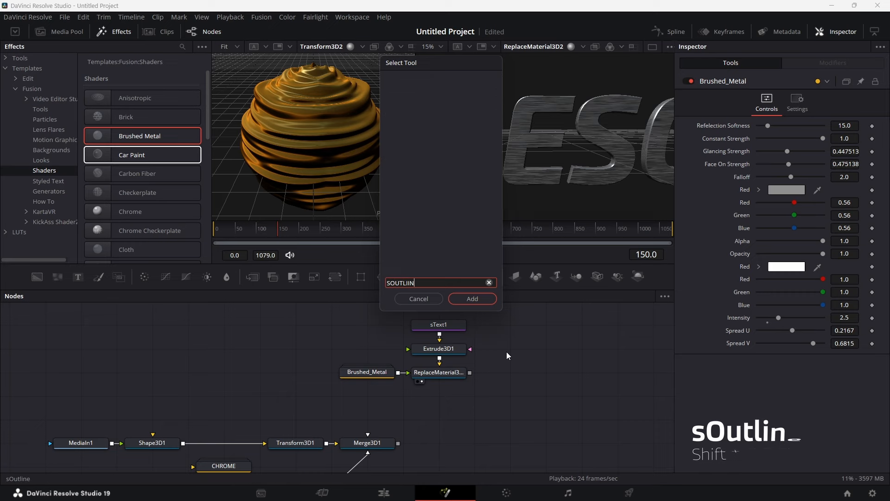
key("Return")
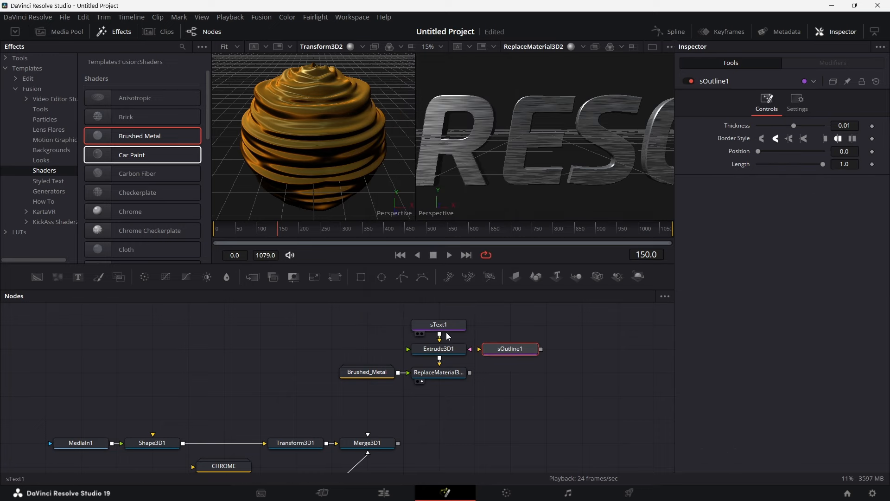
left_click_drag(440, 335, 510, 352)
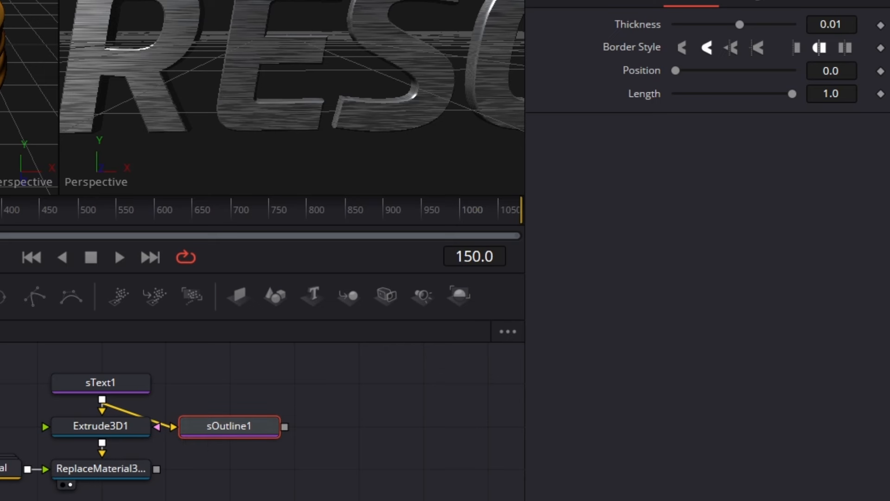
Step: Duplicate Extrude3D1 below sOutline1 and connect the outline's output to the copy
mouse_move(268, 430)
left_click(119, 426)
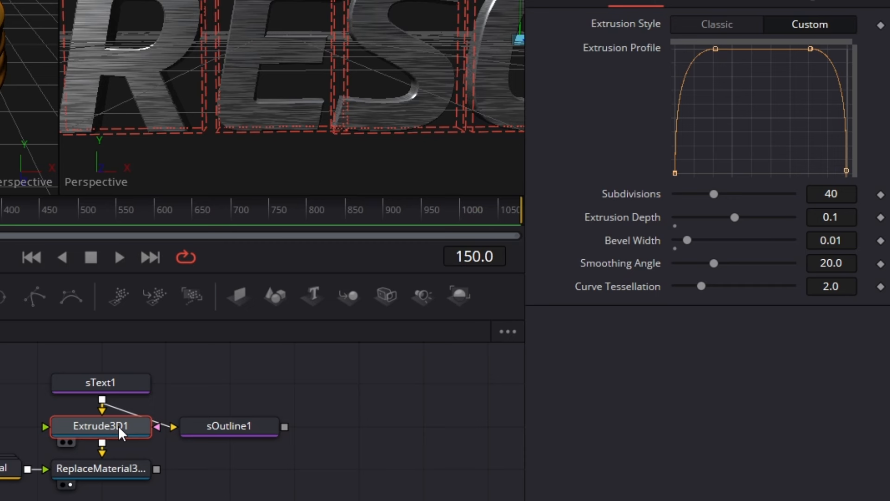
left_click(247, 463)
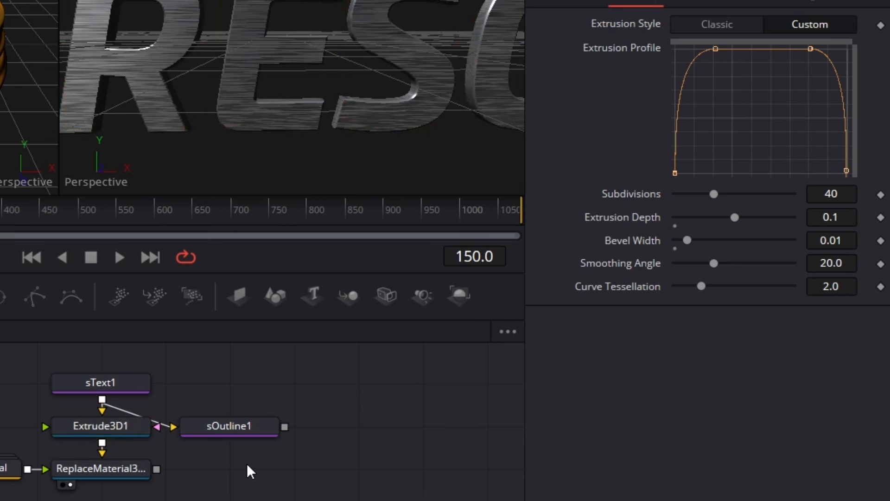
key("ctrl+v")
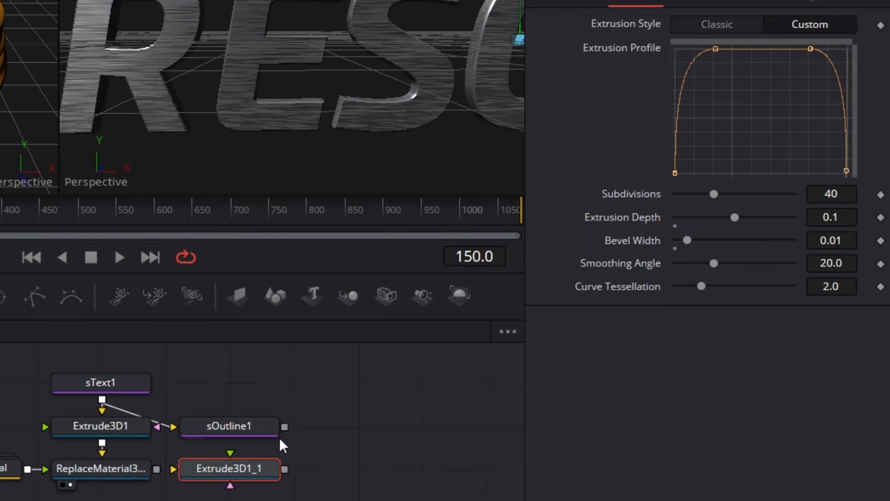
left_click_drag(284, 427, 519, 394)
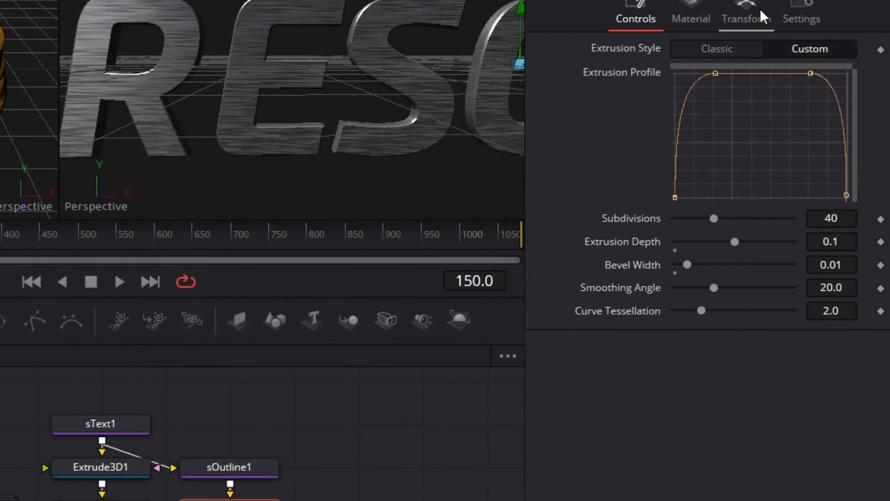
Step: Unlock the outline extrusion's scale axes, set its Z scale to 0.8 and its Z translation to 0.015
left_click(761, 11)
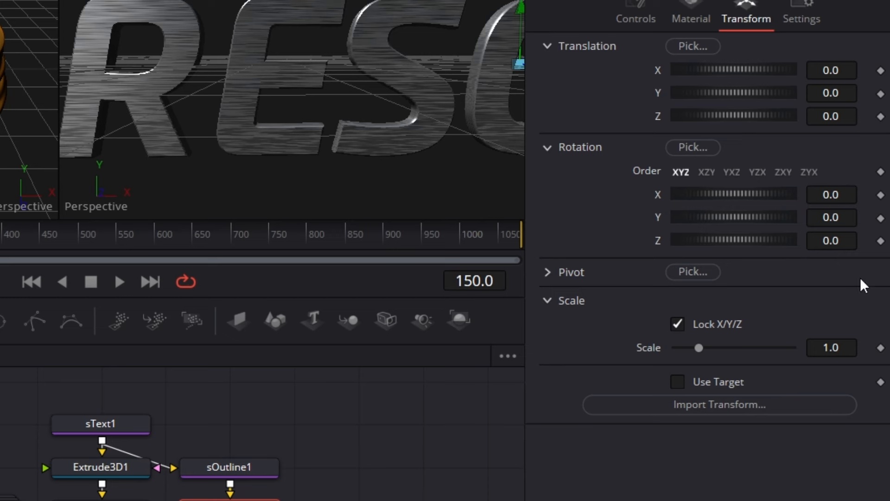
left_click(677, 322)
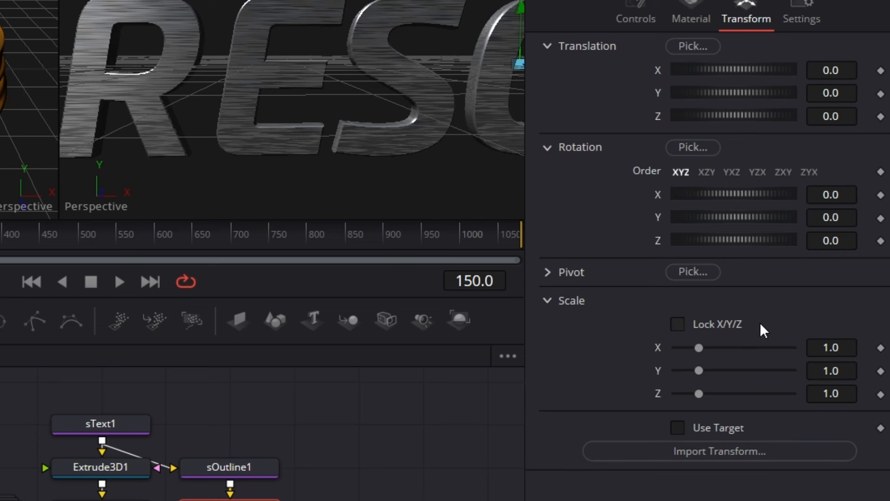
left_click(842, 393)
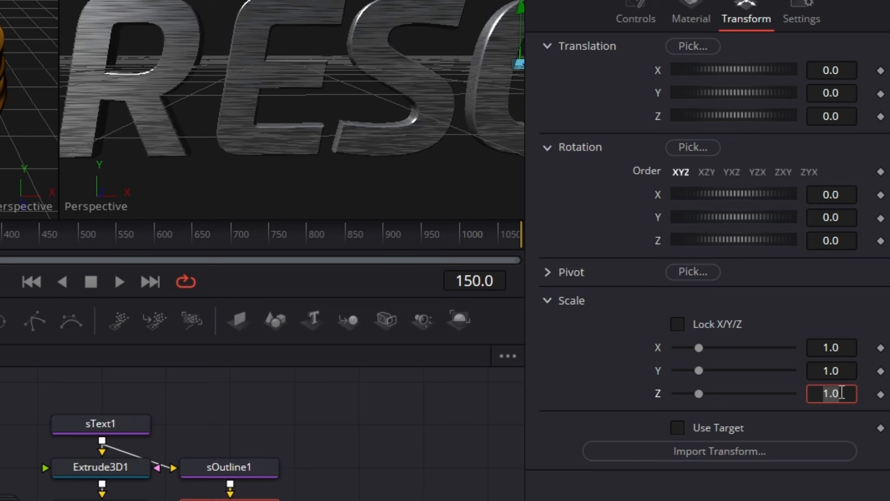
type("0.7")
key("BackSpace")
type("8")
key("Tab")
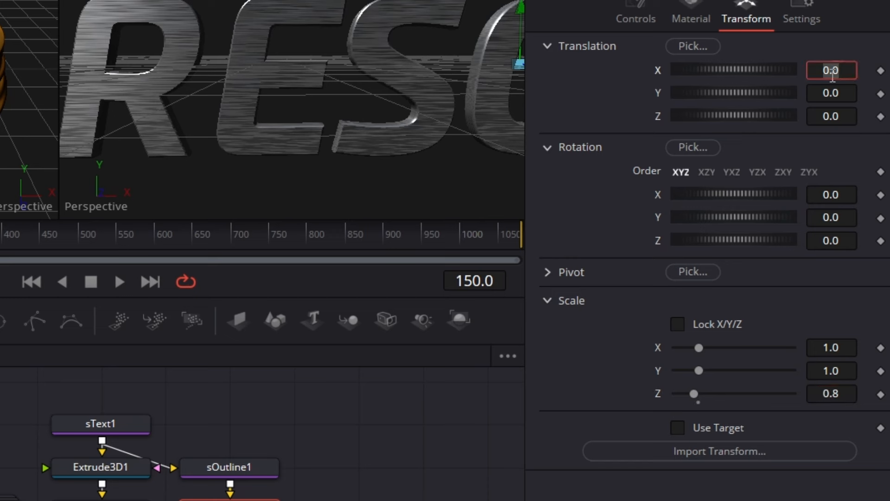
left_click(847, 115)
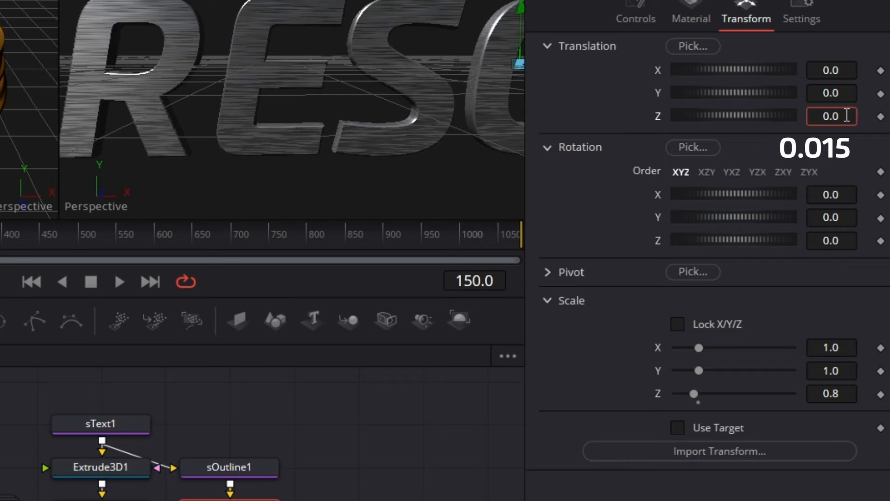
type("15")
key("Tab")
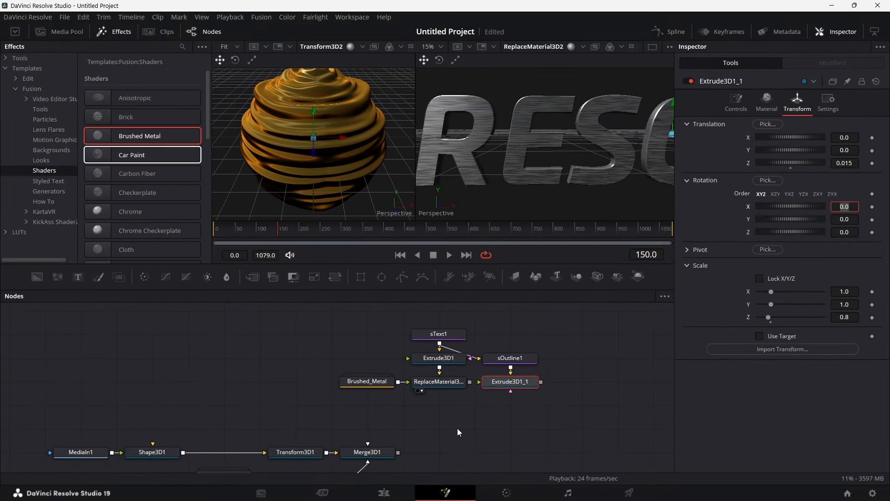
Step: Add a Replace Material 3D node after Extrude3D1_1 and place it directly below that node
scroll(534, 371, "down", 1)
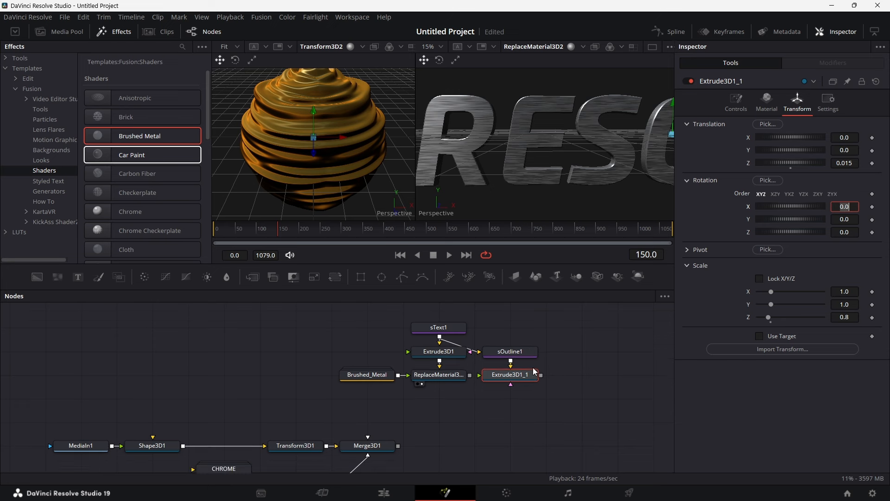
scroll(534, 371, "down", 1)
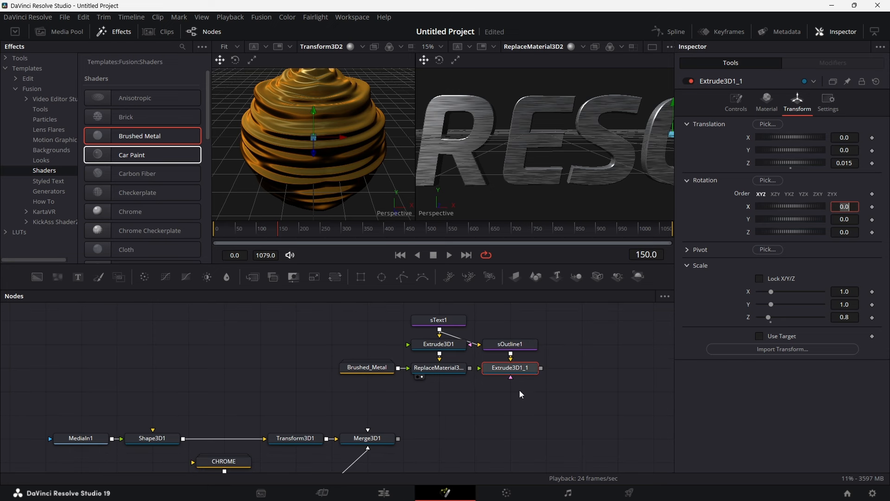
left_click(522, 371)
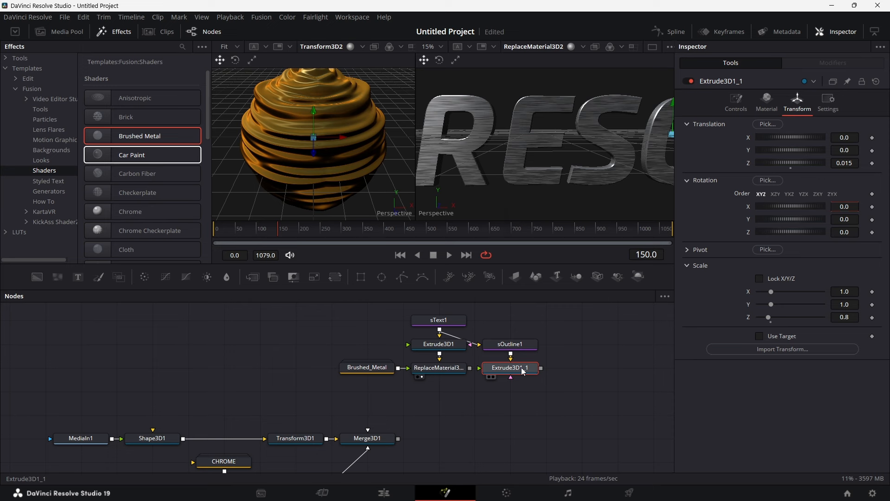
key("shift+space")
type("RE")
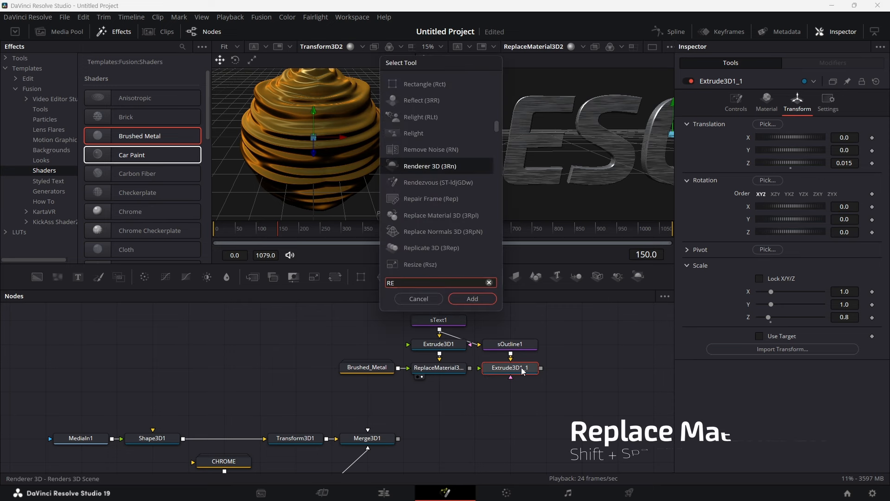
type("P")
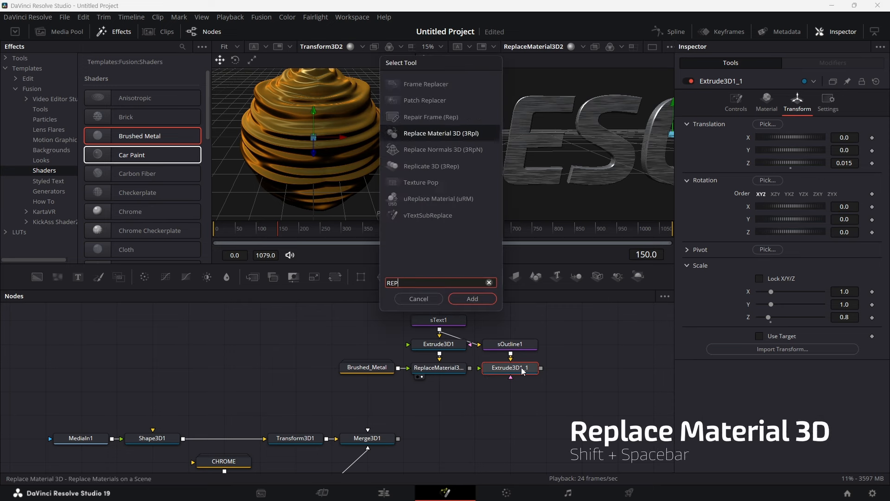
key("Return")
left_click_drag(577, 371, 519, 398)
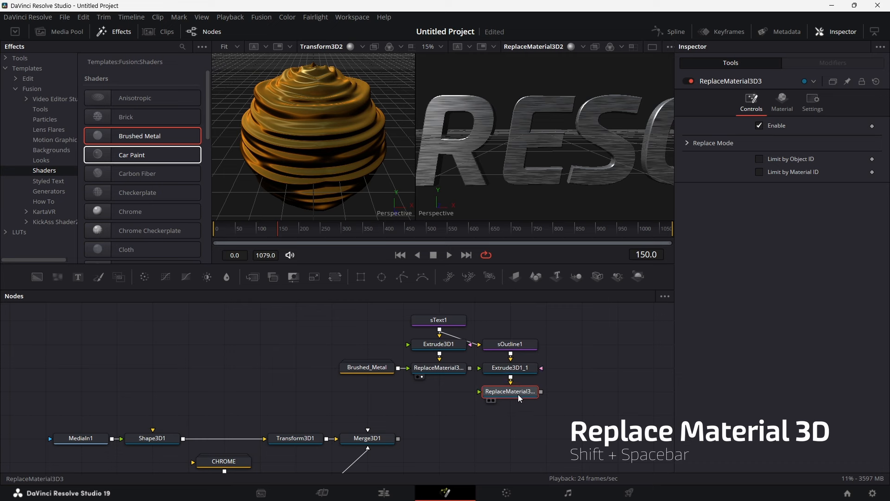
Step: Connect a copy of the Brushed_Metal shader to ReplaceMaterial3D3 and show that node in the second viewer
left_click(366, 368)
right_click(367, 369)
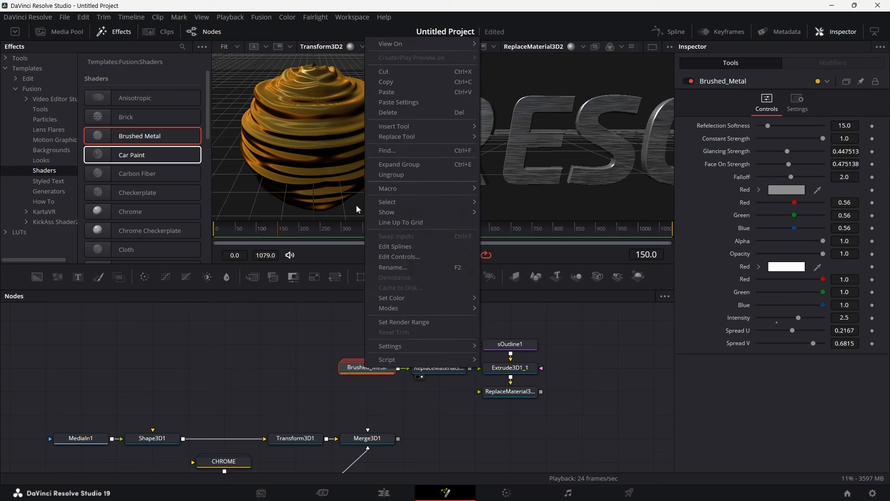
left_click(397, 82)
right_click(574, 388)
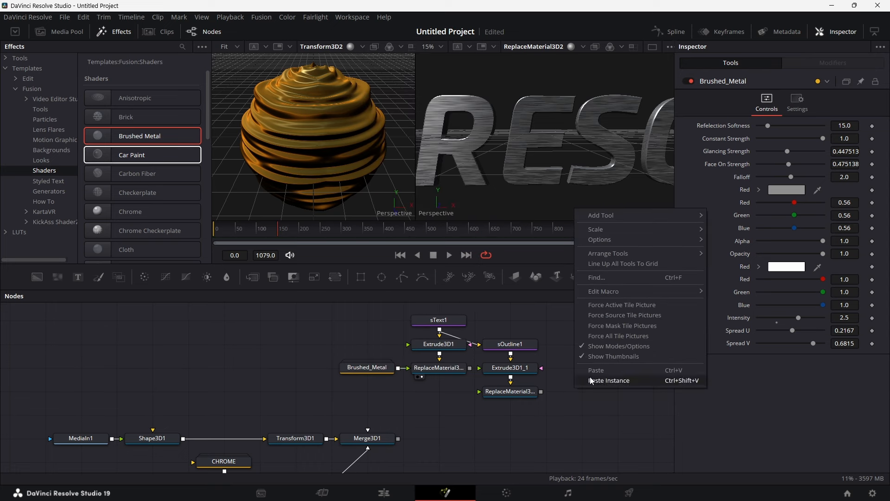
left_click(598, 421)
mouse_move(612, 391)
left_mouse_down()
mouse_move(558, 408)
mouse_move(523, 394)
mouse_move(527, 229)
mouse_move(542, 155)
left_mouse_up()
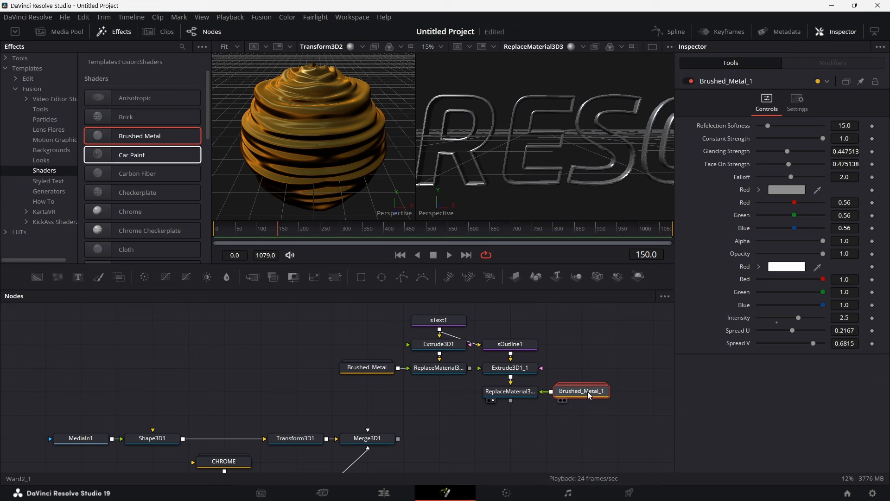
Step: Change the Brushed_Metal_1 shader's diffuse color from the basic colors to dark red
left_click(787, 191)
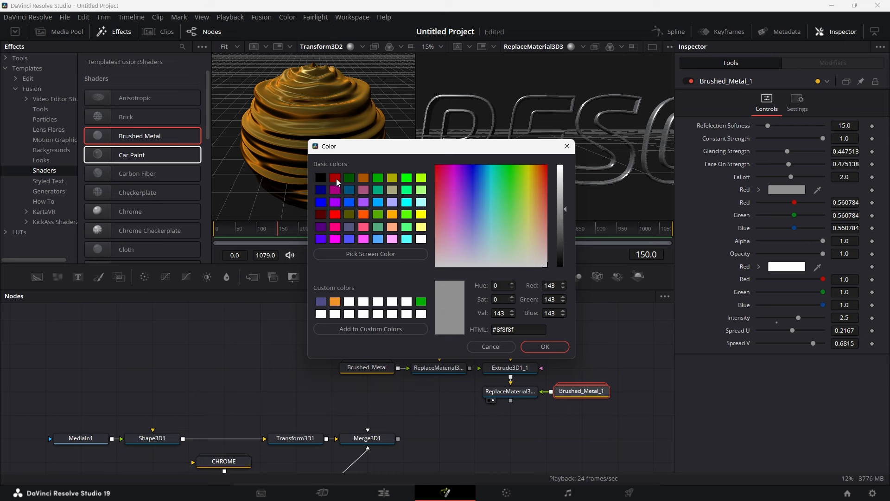
left_click(336, 179)
left_click(545, 348)
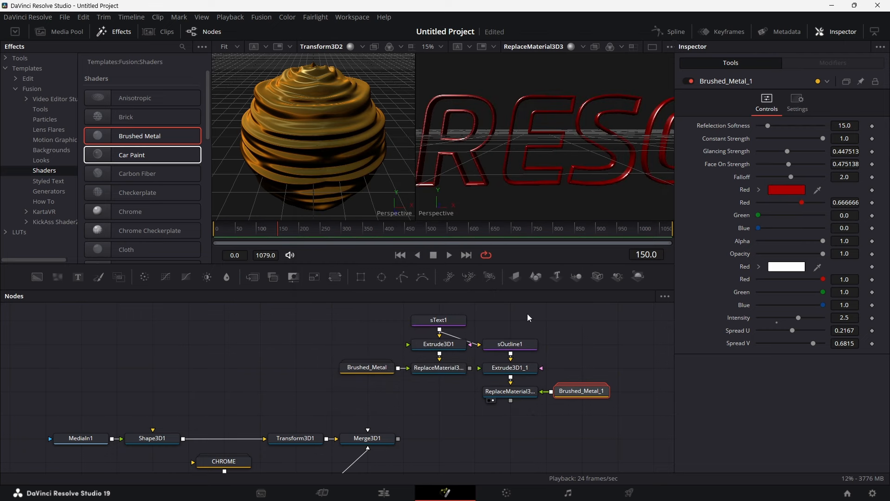
Step: Add a Merge 3D node below the text branches and connect ReplaceMaterial3D2 and ReplaceMaterial3D3 to it
left_click_drag(508, 393, 446, 404)
scroll(493, 416, "down", 1)
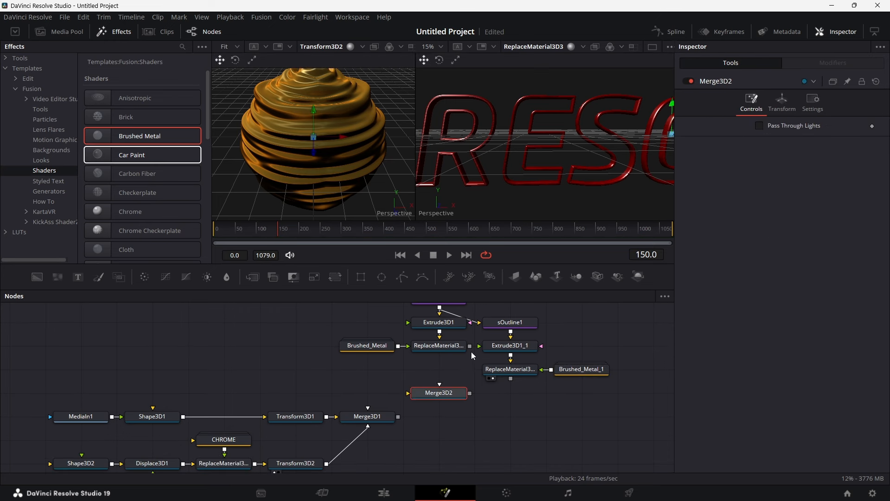
left_click_drag(470, 351, 442, 393)
left_click_drag(510, 379, 452, 402)
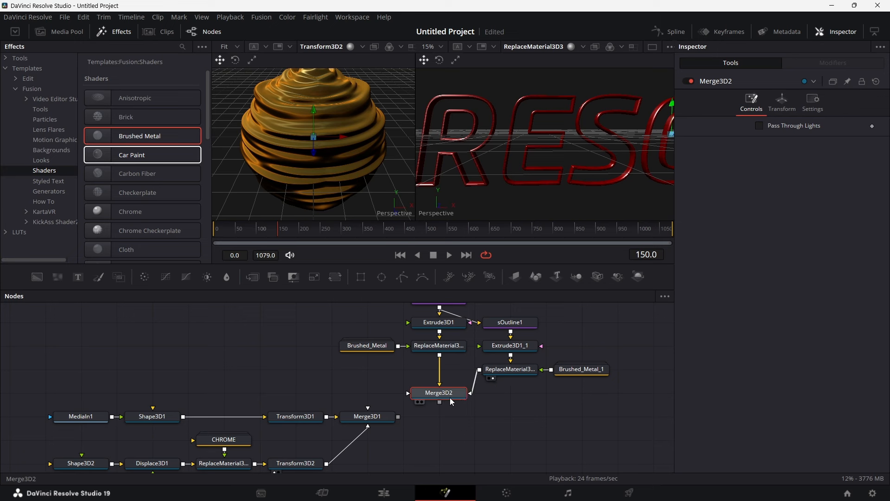
Step: Show Merge3D2 in the second viewer and bring the combined metal text with its red outline into frame
key("2")
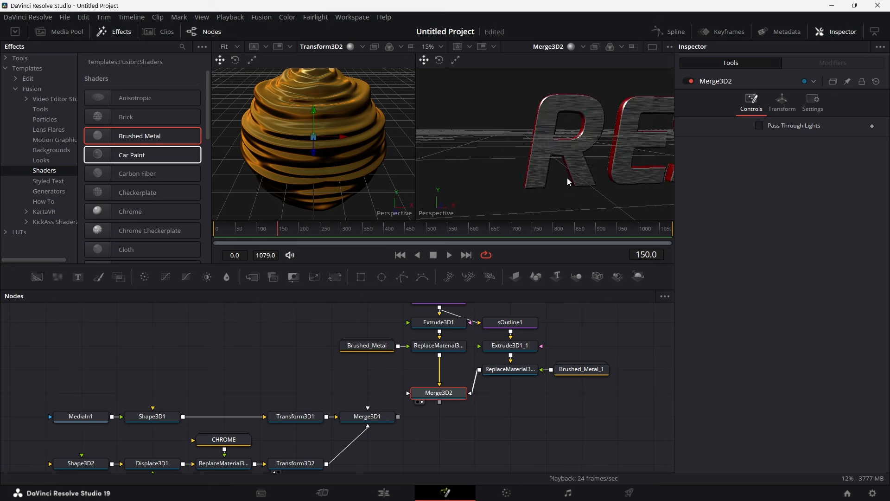
left_click_drag(566, 177, 605, 170)
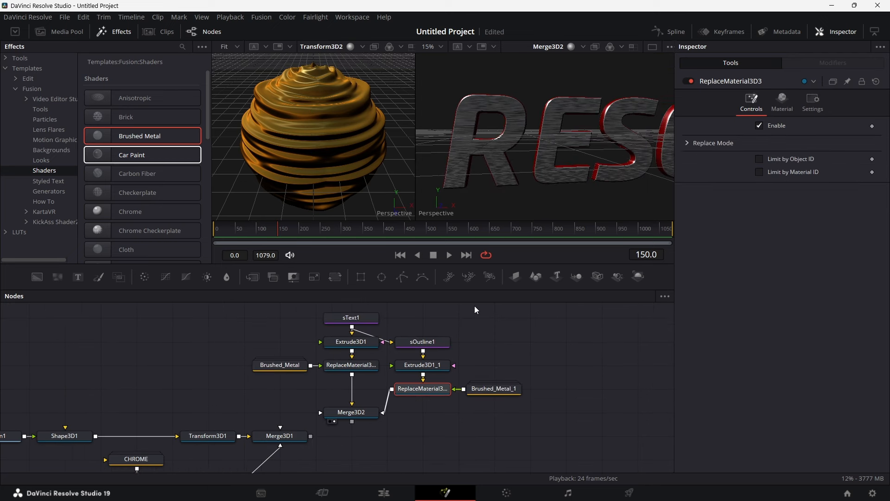
Step: Move the Merge3D2 node down so it lines up beside Merge3D1
scroll(475, 309, "down", 2)
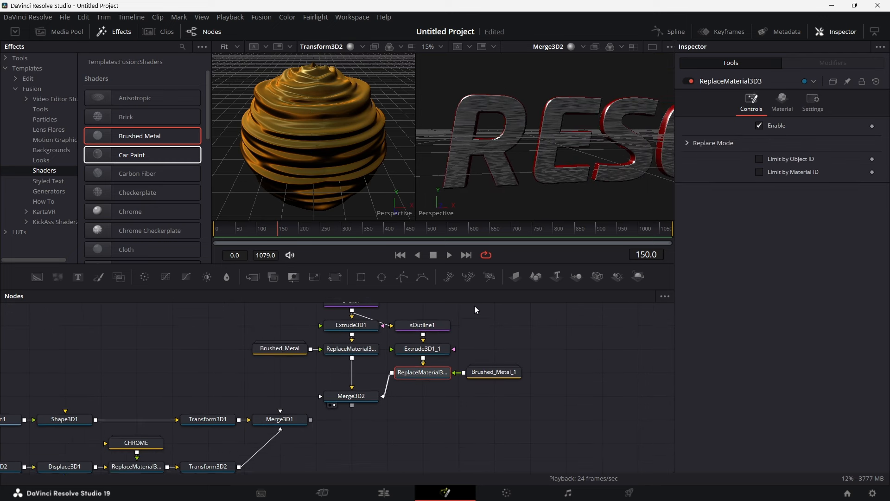
left_click_drag(320, 359, 510, 396)
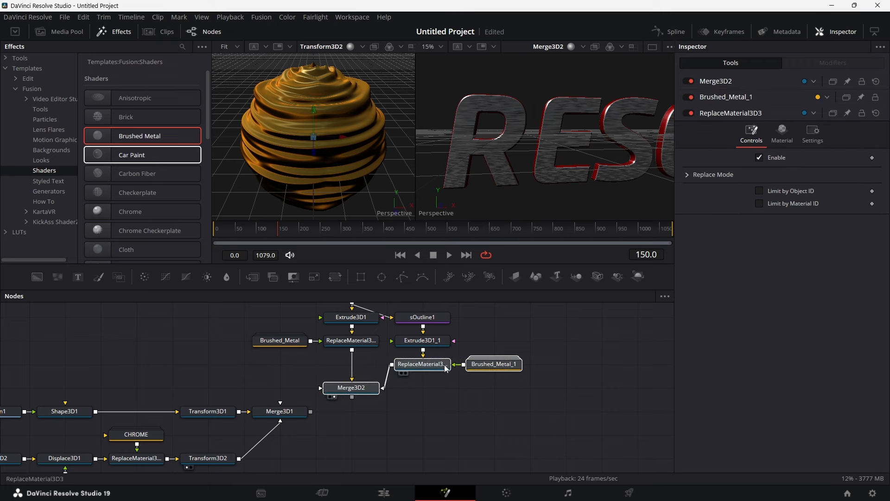
left_click(474, 386)
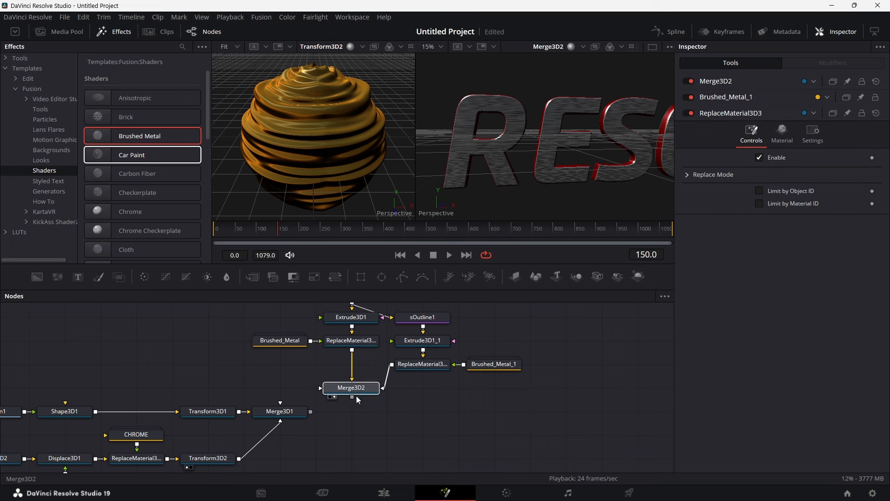
left_click_drag(355, 391, 355, 414)
Step: Enlarge the node editor area and select all the text, outline, extrude, material and shader nodes above Merge3D2
left_click_drag(412, 288, 412, 232)
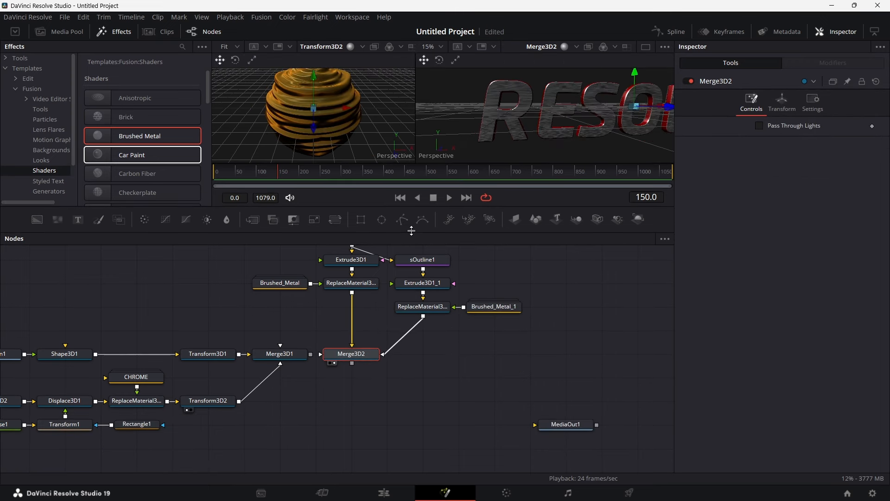
scroll(436, 355, "up", 4)
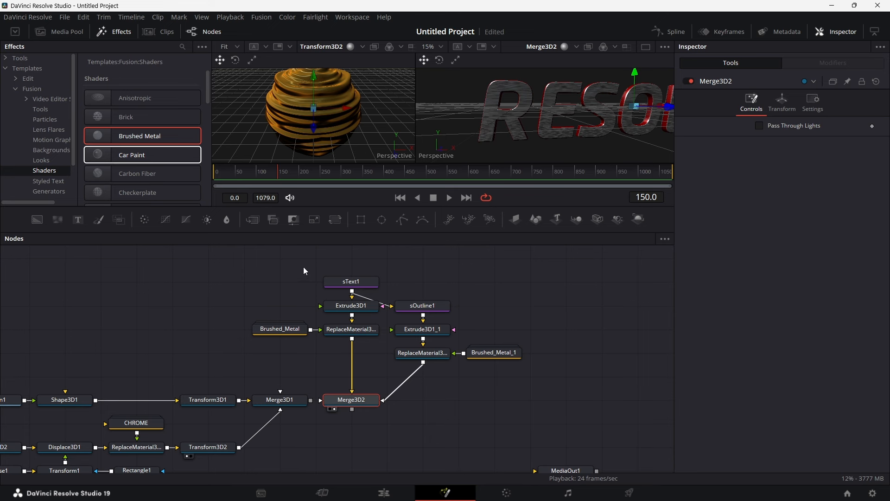
left_click_drag(303, 266, 554, 356)
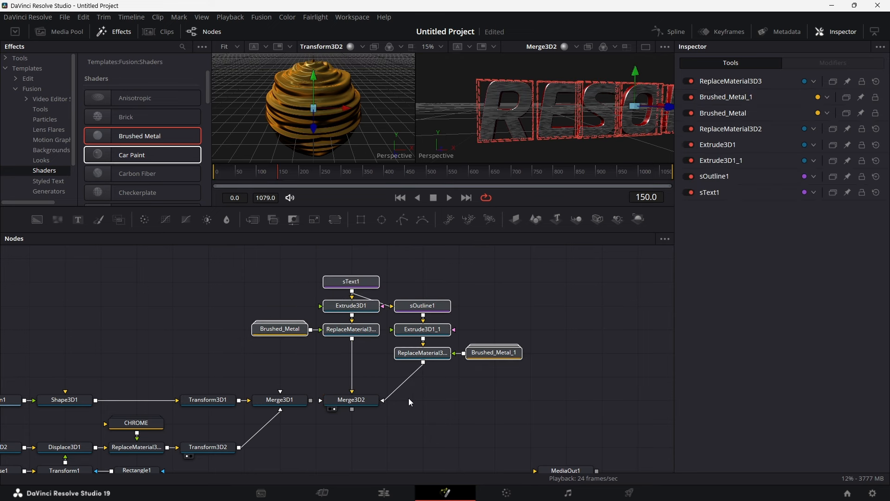
Step: Add a Merge 3D node joining Merge3D2's text with Merge1's globe, moving the text nodes up for room, and show it in the second viewer
left_click(364, 403, "ctrl")
left_click_drag(364, 403, 368, 386)
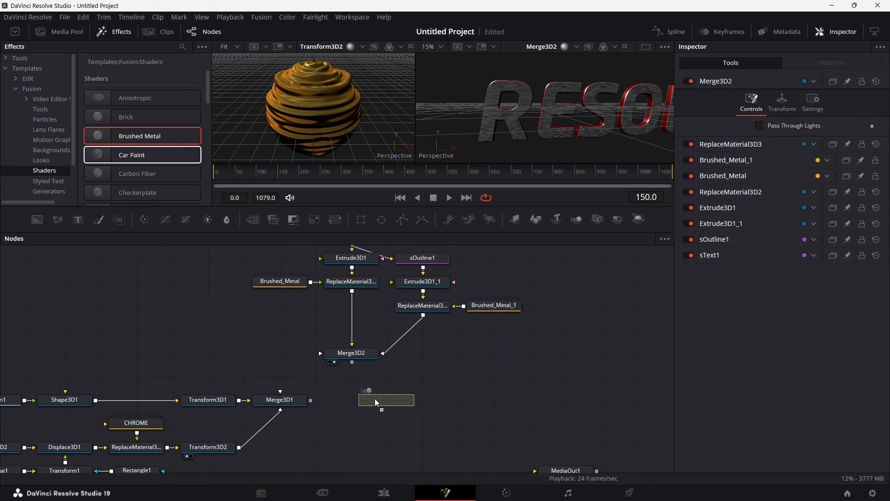
left_click(362, 399)
left_click_drag(351, 362, 333, 404)
key("2")
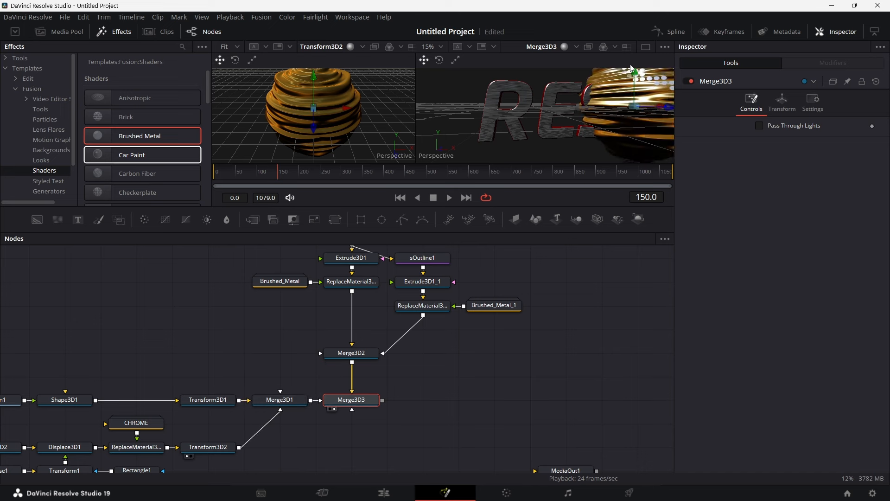
Step: Switch to a single enlarged viewer and orbit the combined scene to see the globe and RESOLVE text from the front
left_click(645, 47)
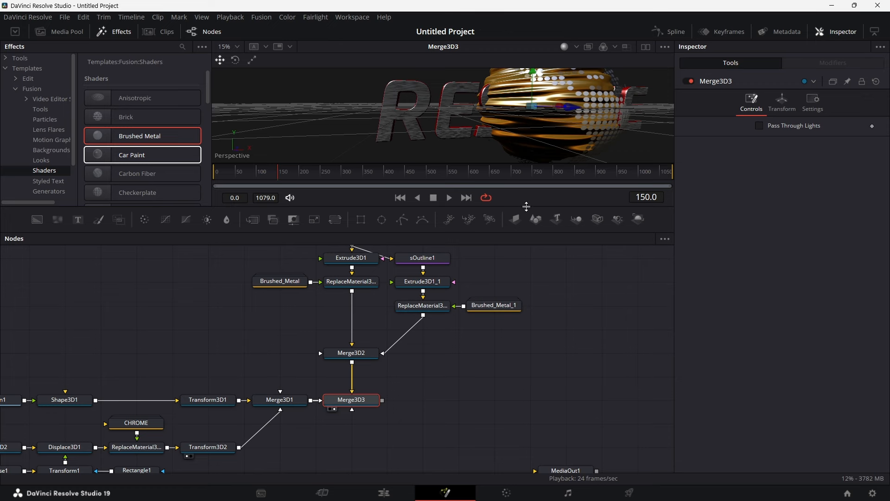
left_click_drag(527, 206, 528, 280)
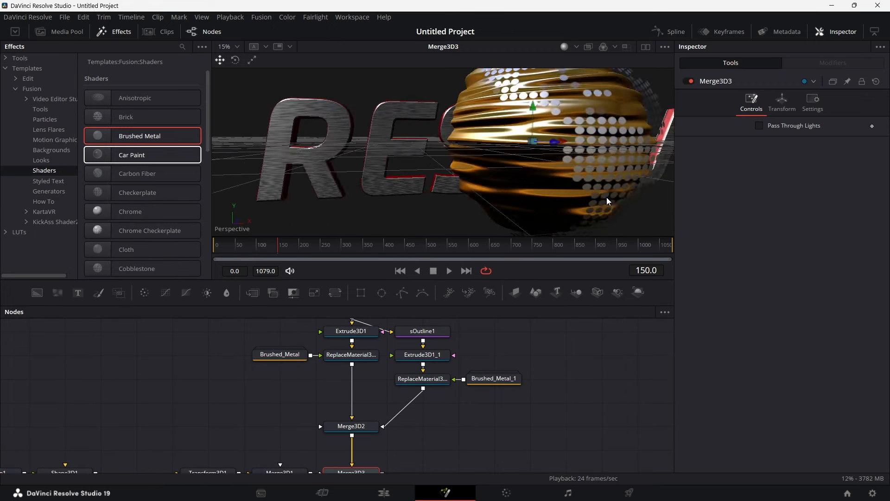
left_click_drag(606, 198, 441, 145)
Step: Shift all globe nodes up to Merge3D1 one slot away from Merge3D3 to open a gap between them
scroll(442, 440, "down", 3)
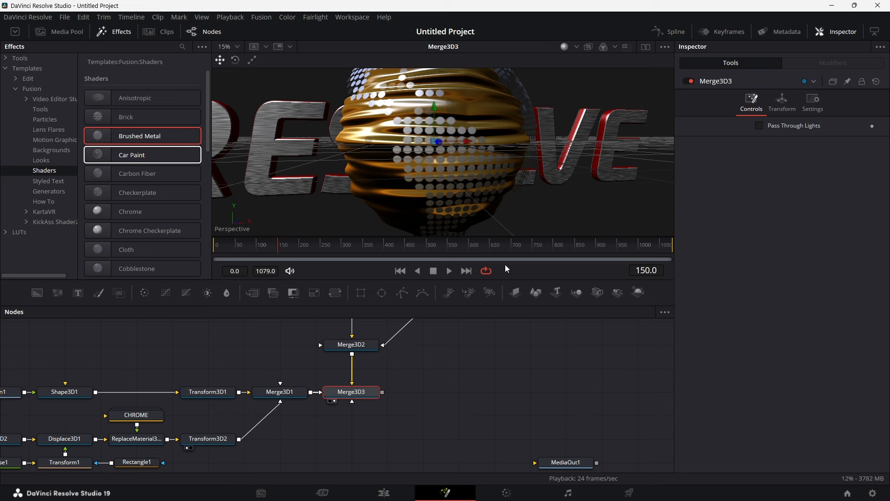
scroll(421, 392, "left", 5)
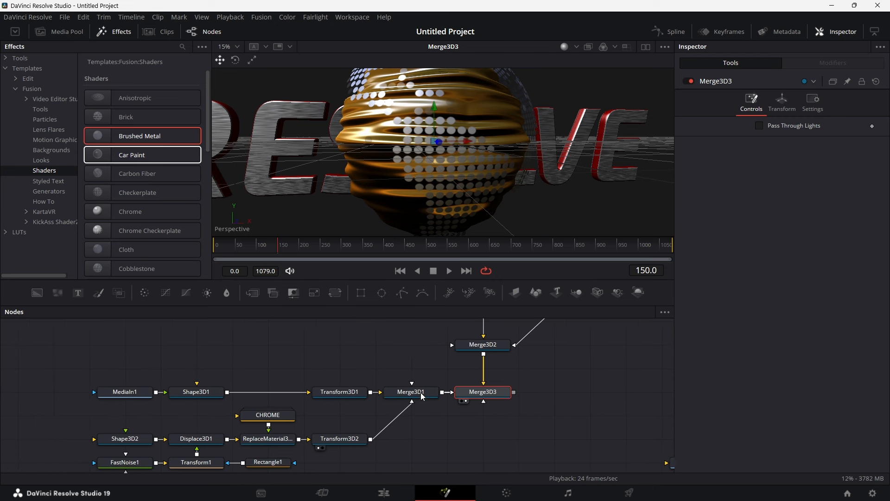
left_click_drag(117, 353, 430, 467)
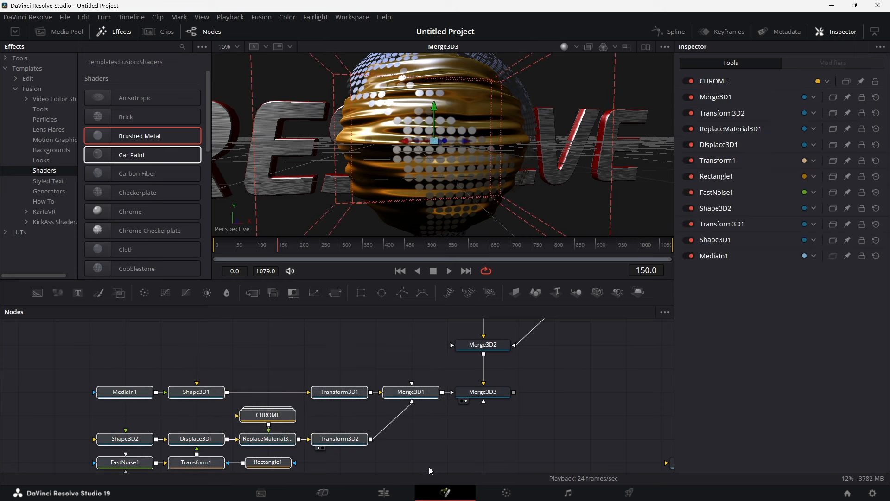
left_click_drag(425, 395, 355, 395)
left_click(349, 392)
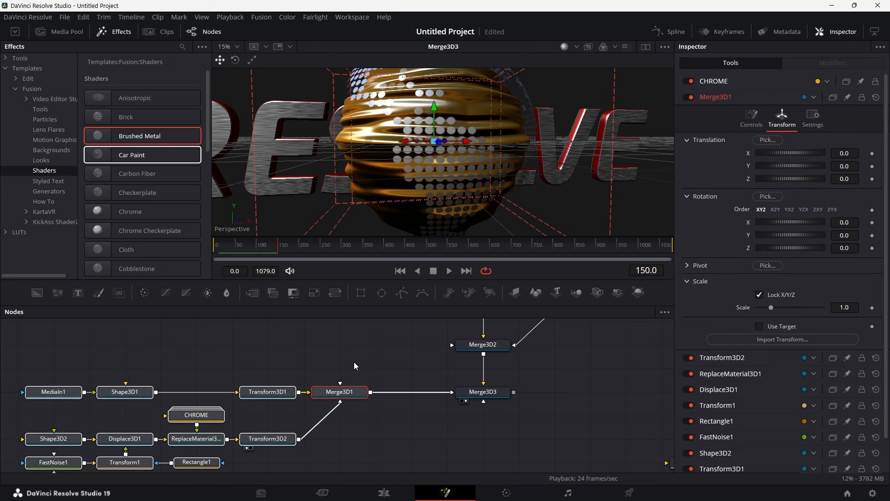
Step: Insert a Transform 3D node after Merge3D1 and set its Z translation to -0.95
left_click(351, 391)
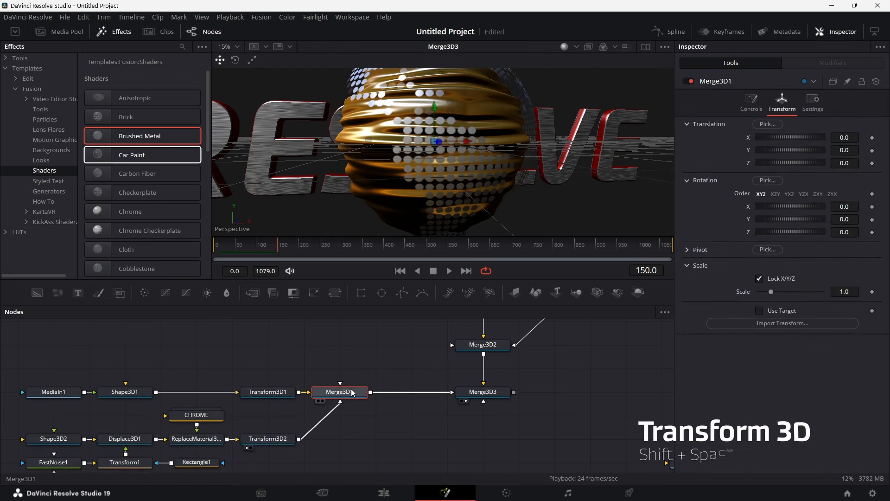
key("shift+space")
type("REPTR")
key("Return")
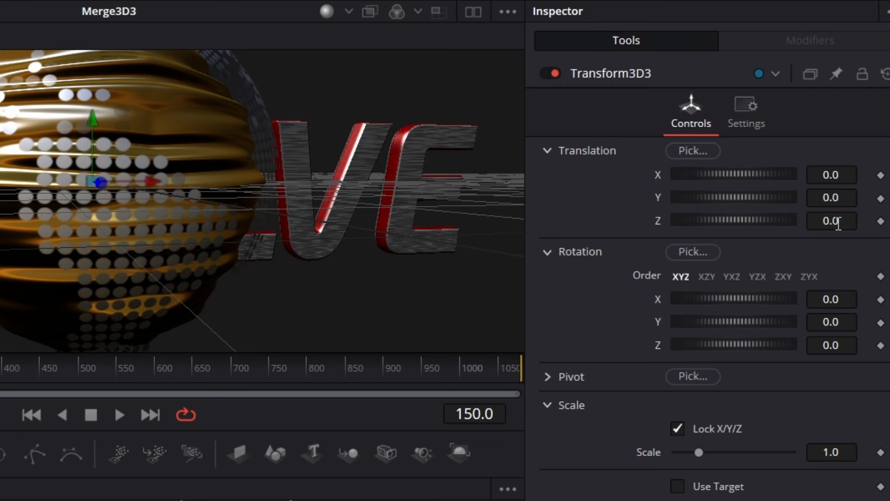
left_click_drag(839, 224, 827, 224)
double_click(839, 222)
type("-0.95")
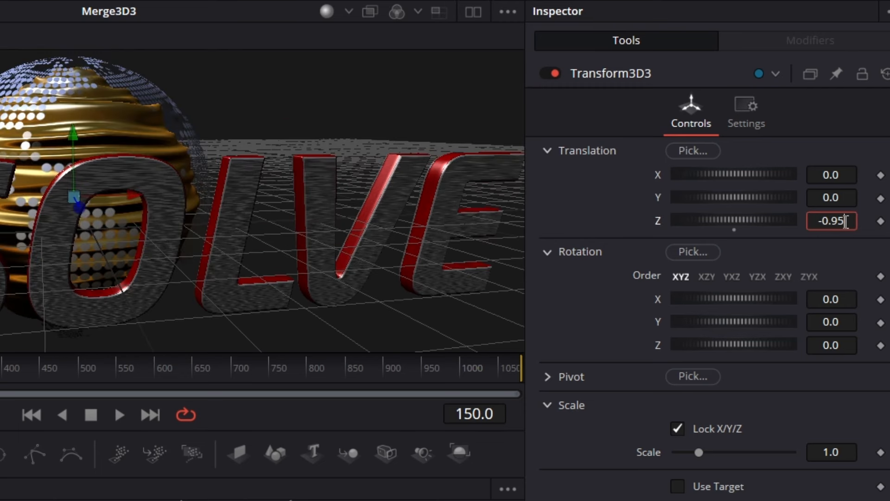
key("Tab")
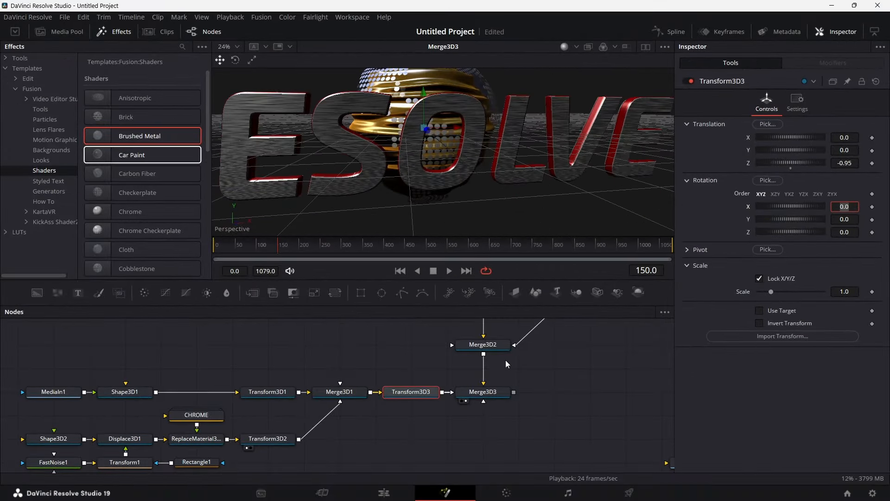
Step: Insert a Transform 3D node after Merge3D2 and place it between Merge3D2 and Merge3D3
scroll(505, 359, "up", 5)
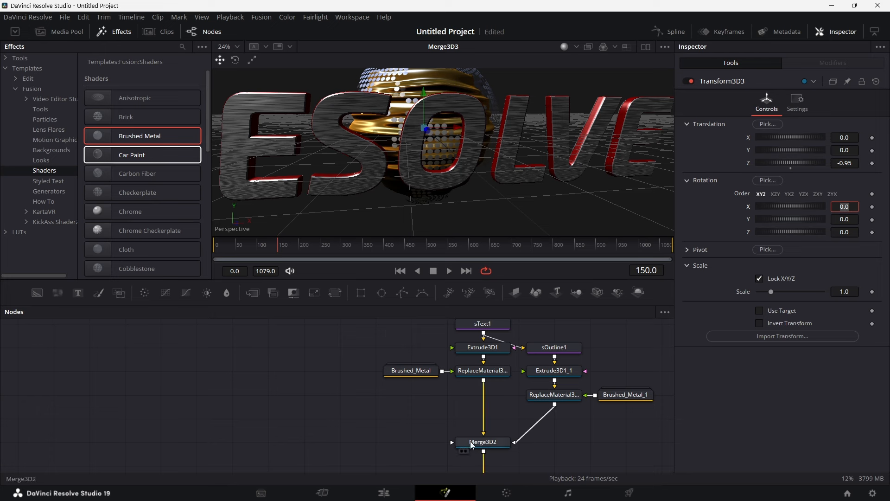
scroll(470, 441, "down", 1)
scroll(507, 434, "down", 1)
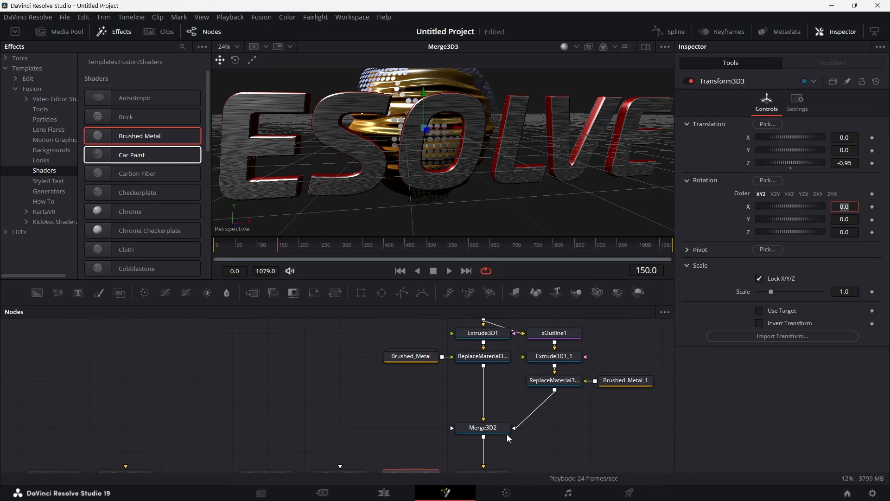
scroll(532, 429, "up", 2)
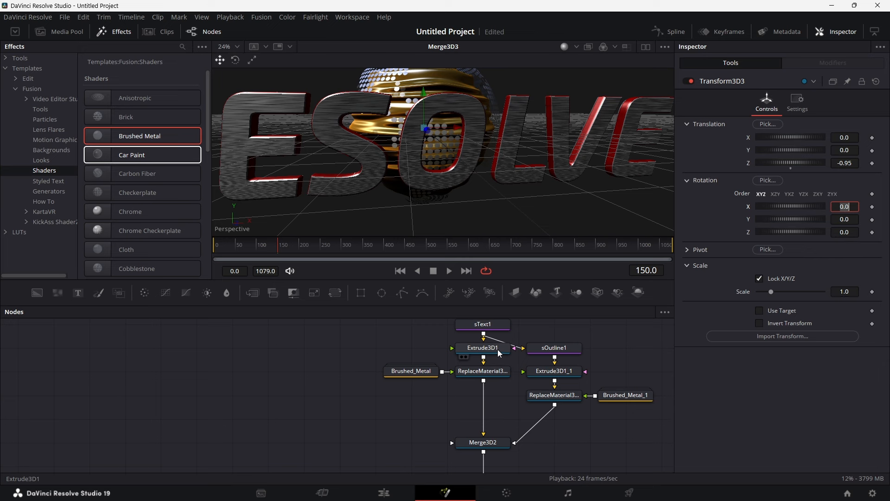
left_click(500, 353)
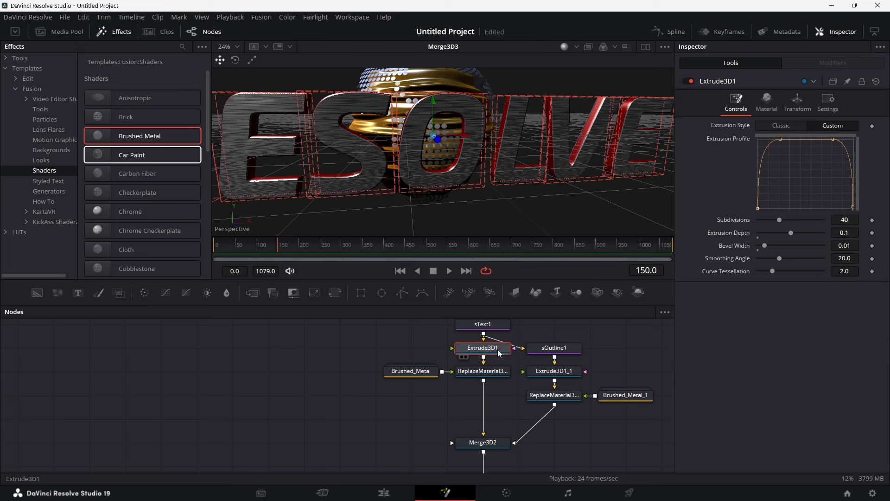
scroll(496, 414, "down", 3)
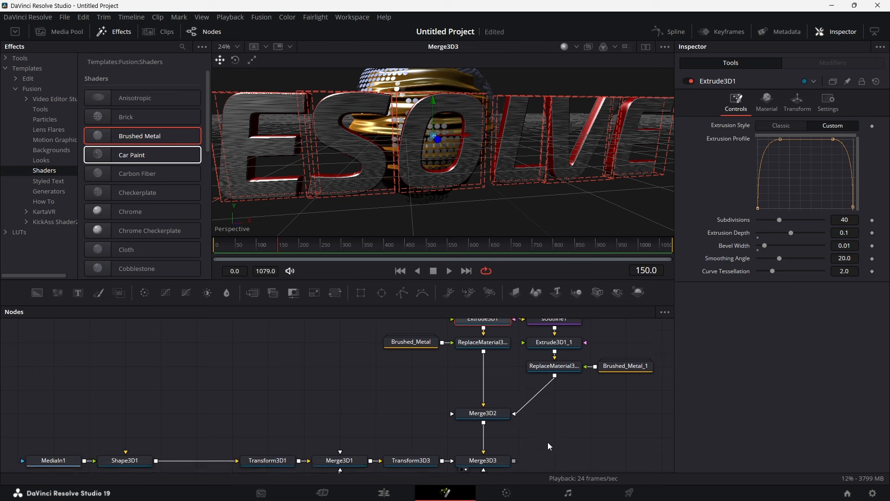
left_click(496, 415)
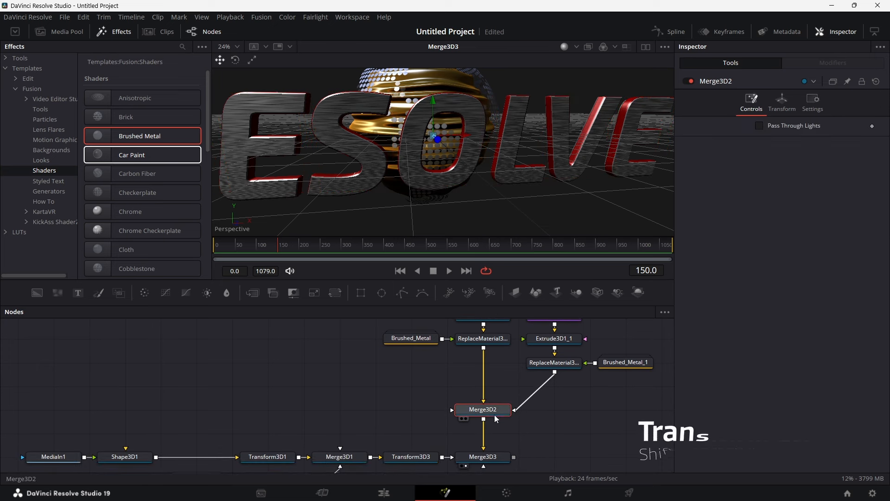
key("shift+space")
type("trans")
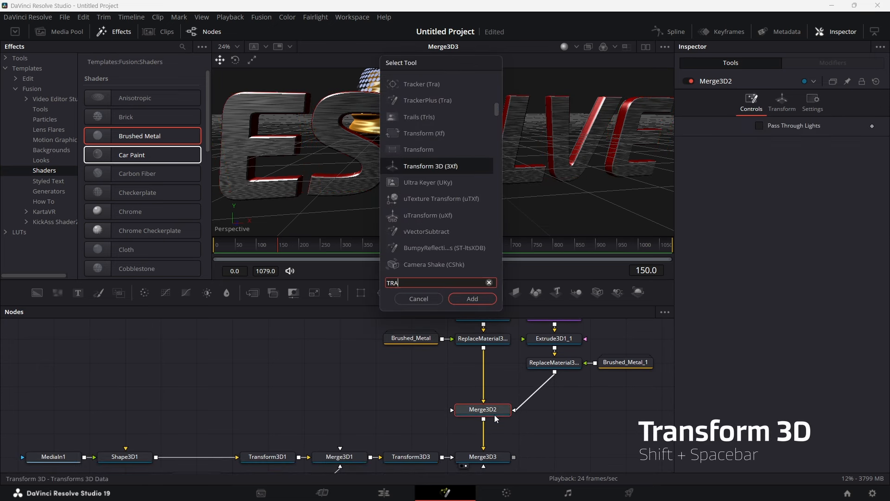
key("Return")
left_click_drag(560, 412, 490, 436)
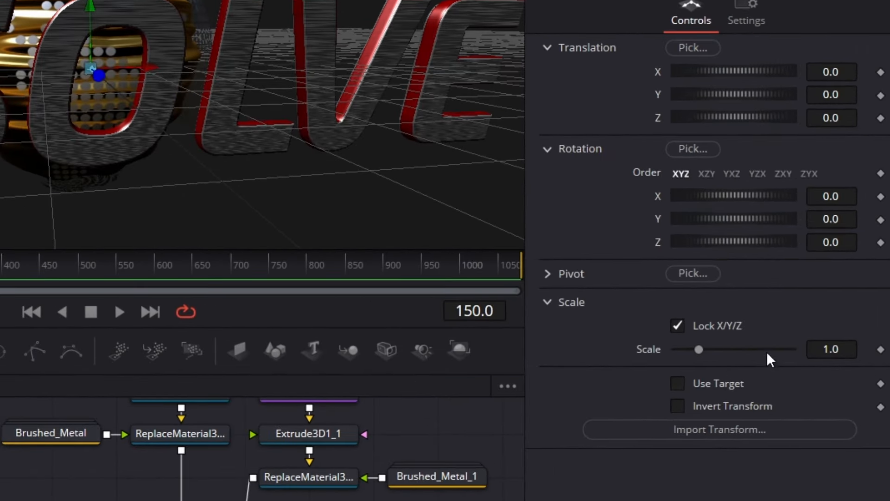
Step: Scale the RESOLVE text to 0.375 in the Transform 3D node following Merge3D2
left_click(845, 346)
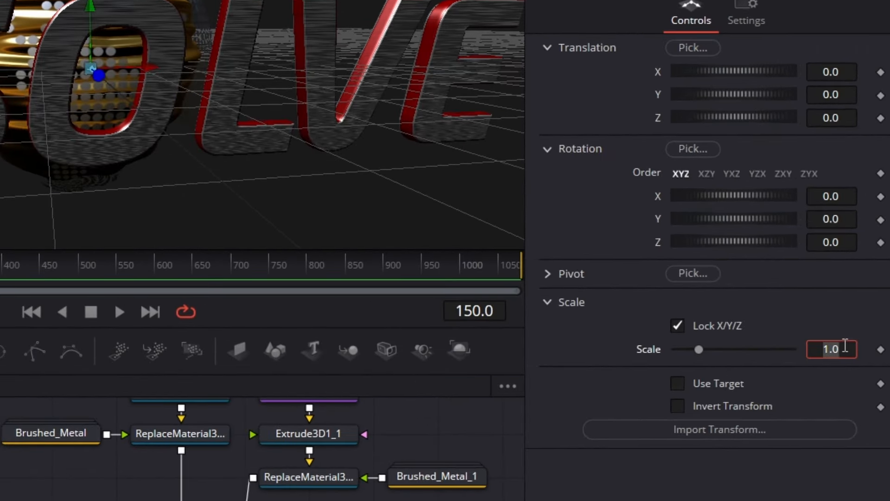
type("0.375")
key("Tab")
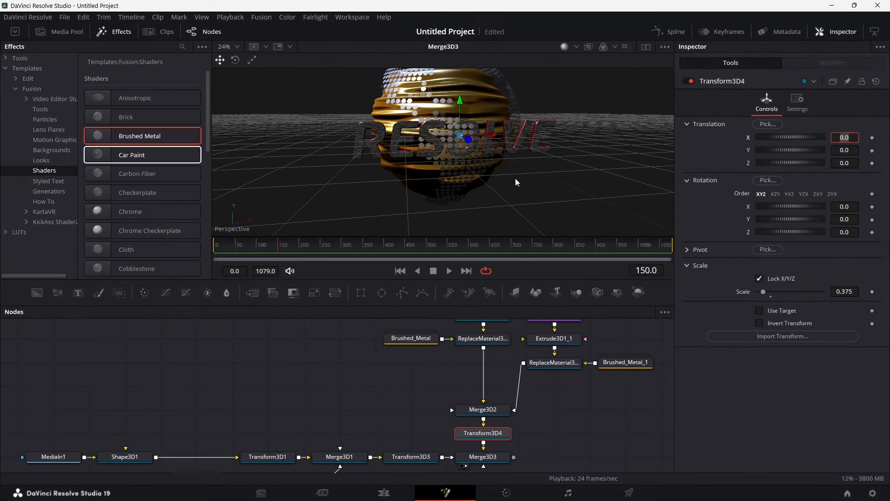
Step: Push the globe farther behind the text by setting Transform3D3's Z translation to -1.1
scroll(550, 424, "down", 1)
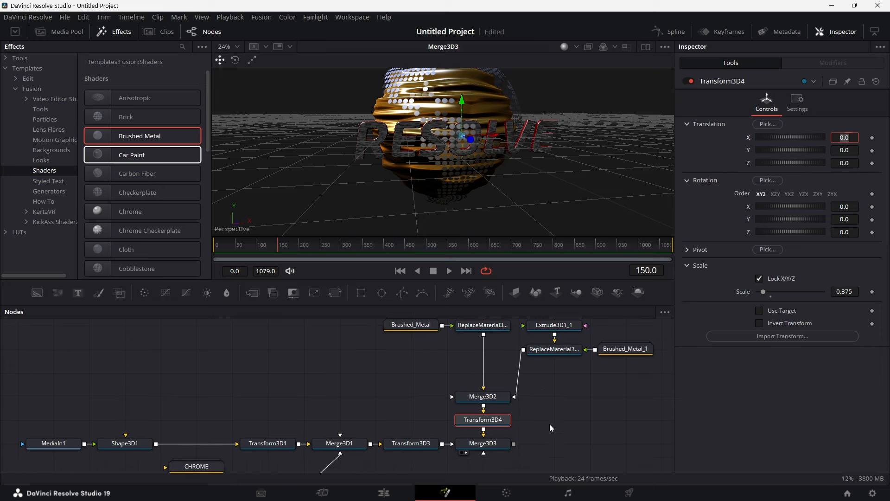
left_click(429, 445)
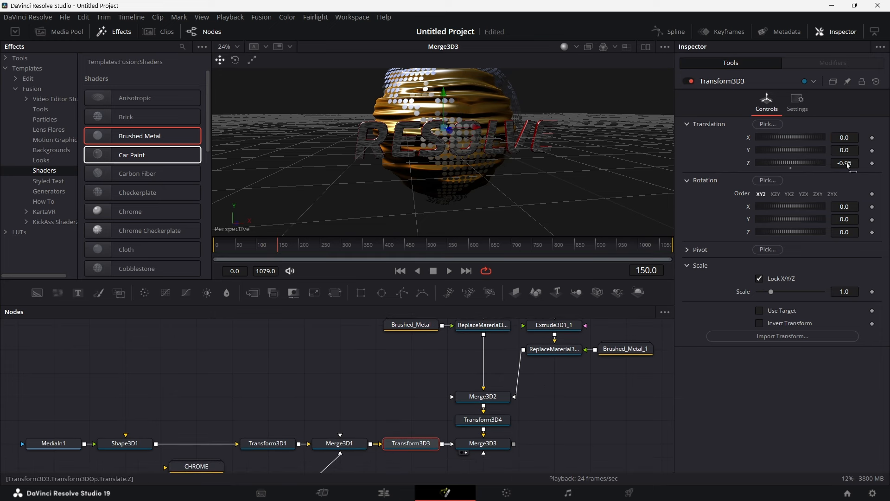
left_click_drag(848, 164, 844, 164)
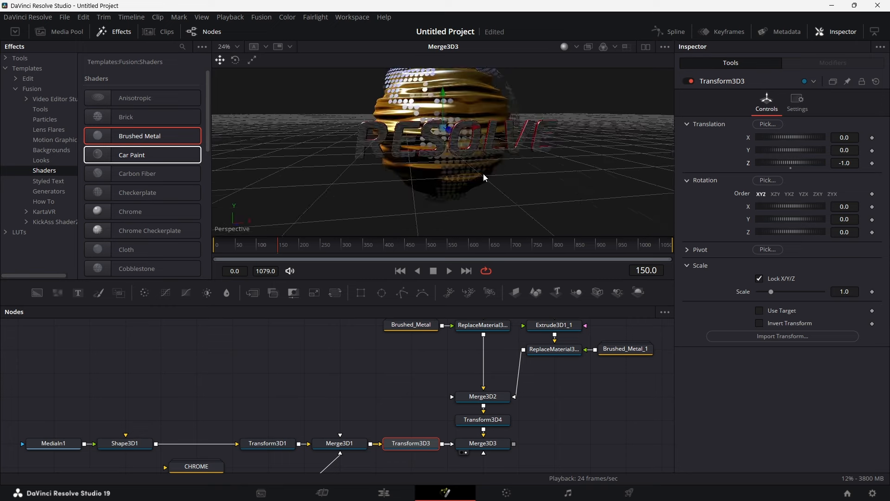
left_click_drag(483, 173, 560, 173)
scroll(561, 173, "up", 2)
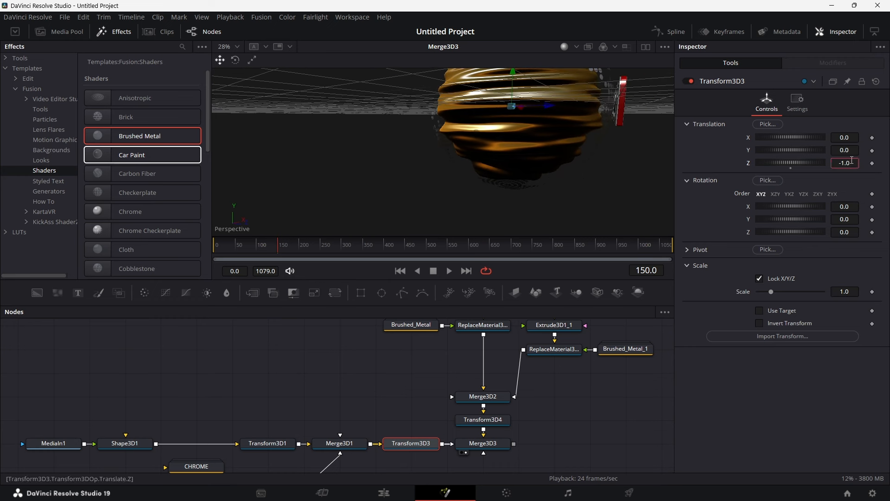
type("5")
key("Tab")
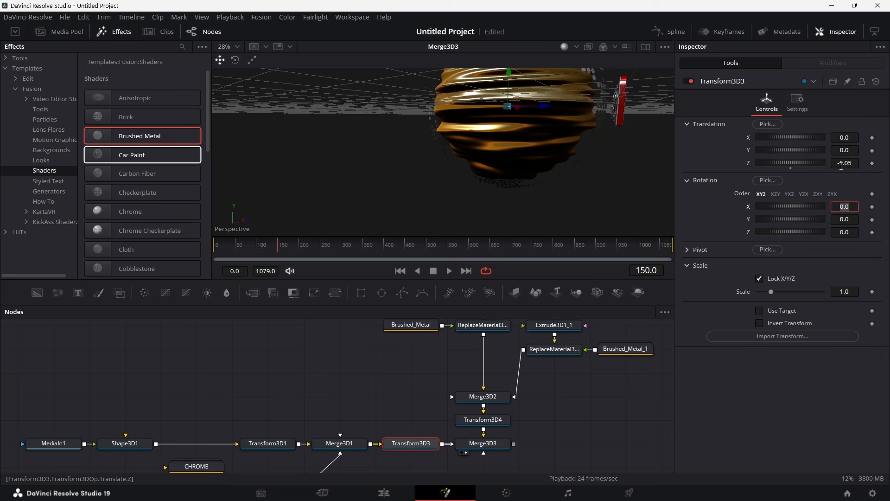
left_click(856, 166)
key("BackSpace")
key("BackSpace")
key("Tab")
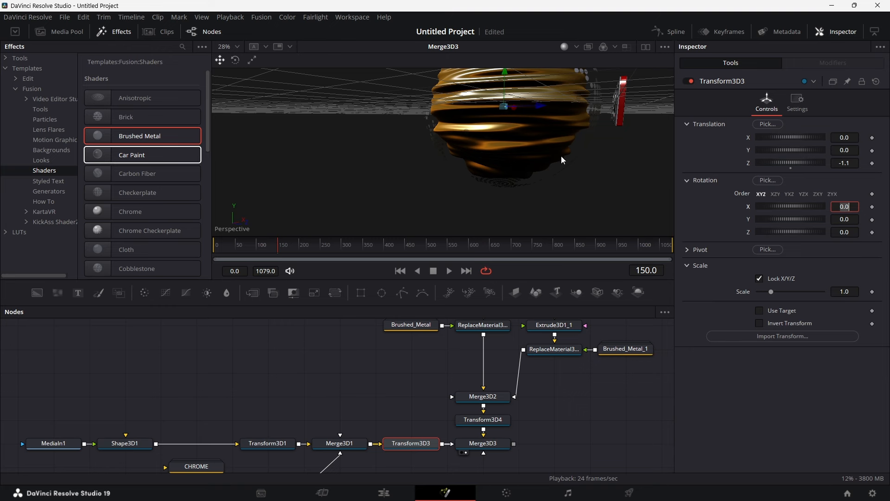
Step: Examine the gap between the globe and the RESOLVE text from the side and front of the 3D scene
scroll(561, 156, "up", 2)
scroll(561, 156, "down", 1)
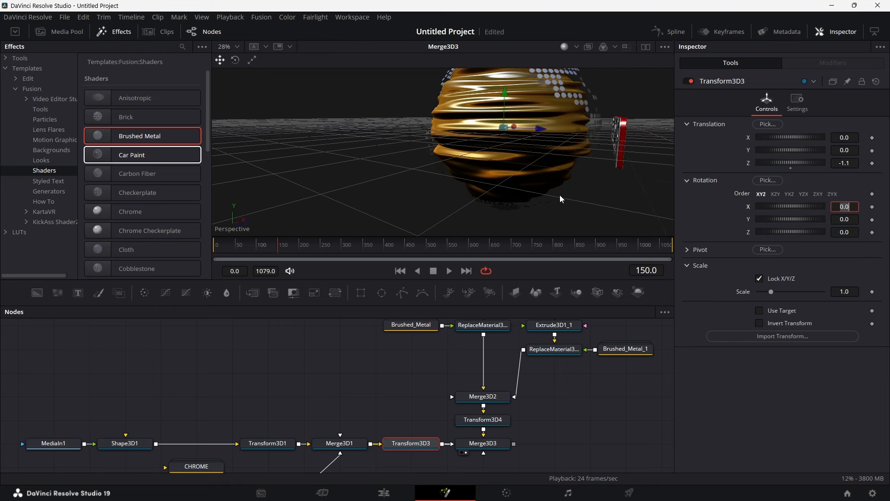
scroll(560, 195, "right", 5)
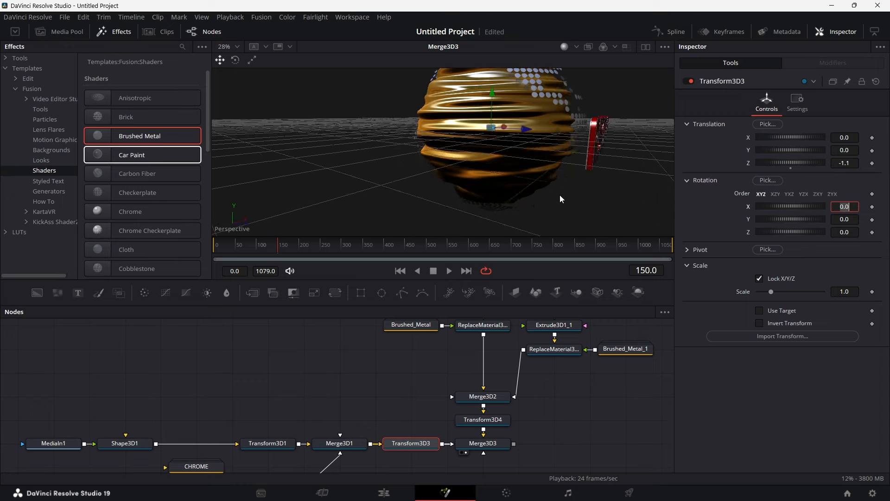
scroll(560, 195, "right", 2)
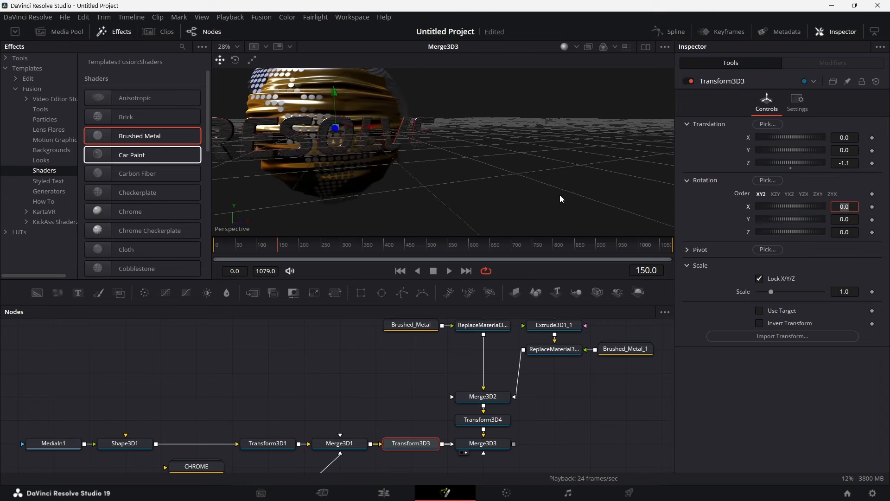
scroll(489, 168, "left", 4)
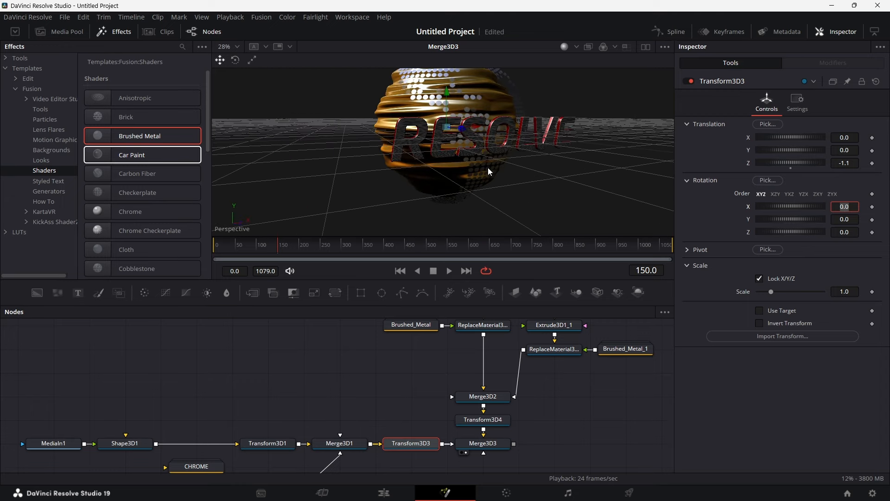
scroll(488, 168, "right", 4)
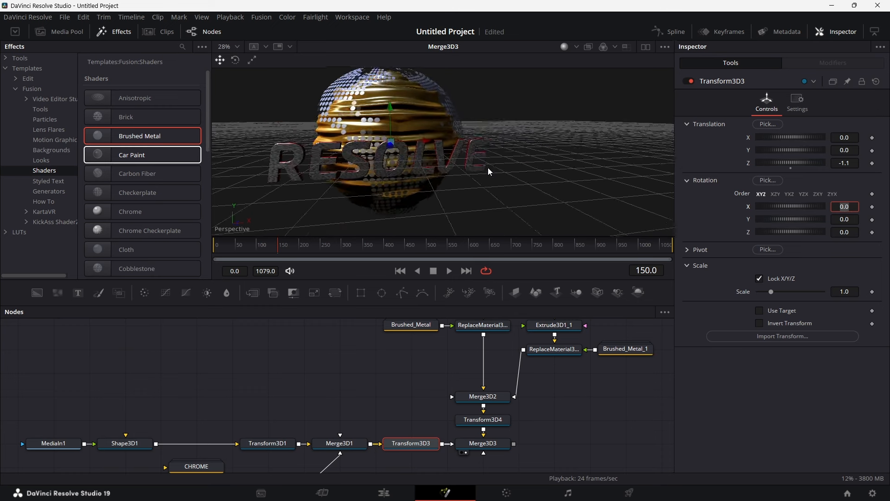
scroll(488, 167, "left", 4)
scroll(487, 168, "right", 3)
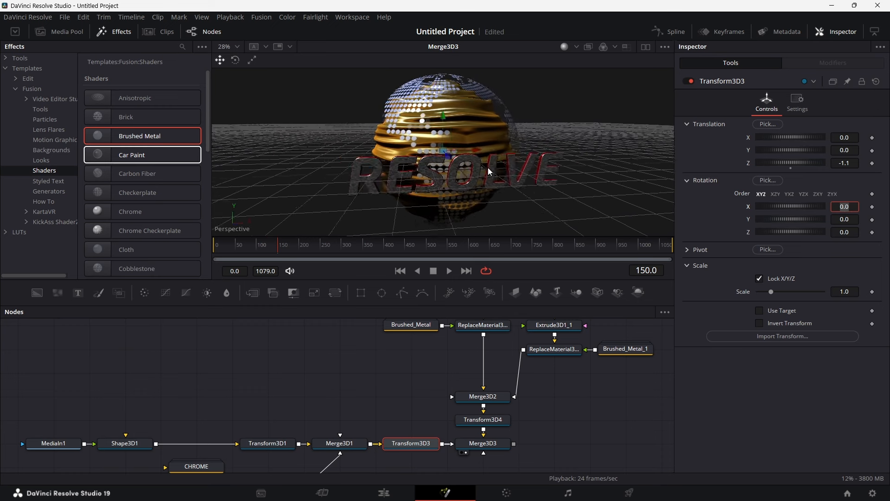
scroll(495, 170, "down", 2)
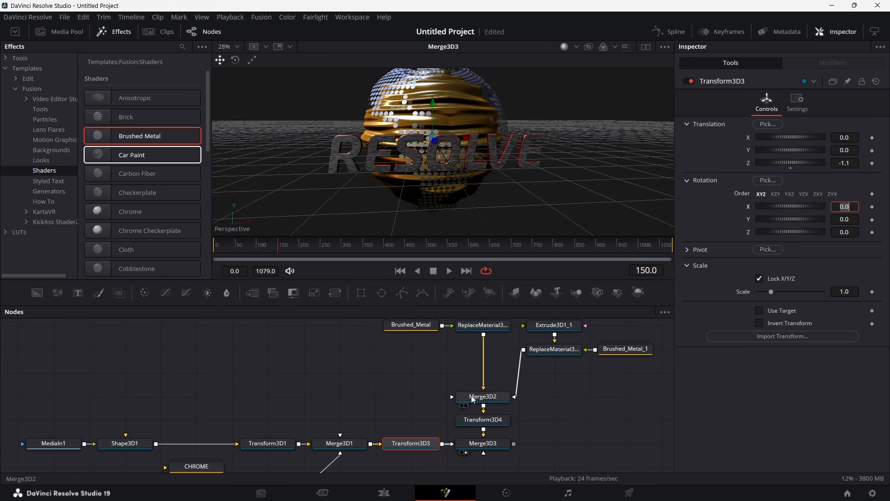
Step: Set the Brushed_Metal shader's gray base color to white (#ffffff) and check the RESOLVE lettering up close
scroll(536, 385, "up", 1)
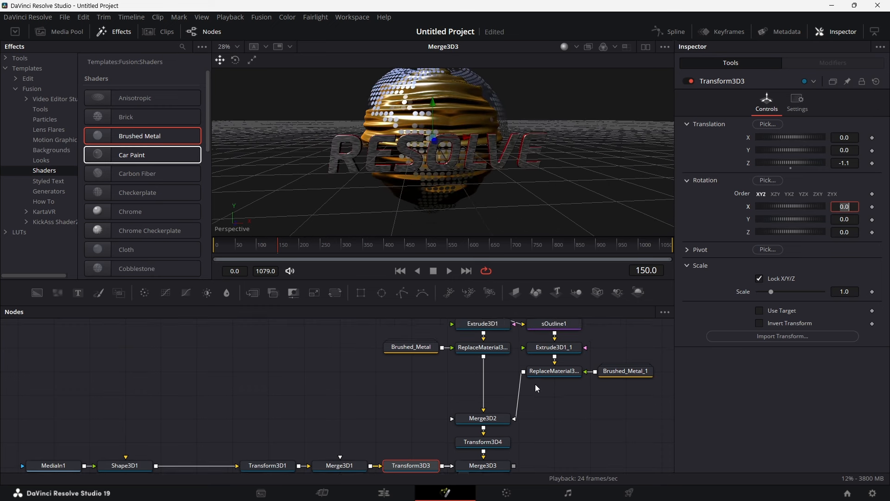
left_click(411, 347)
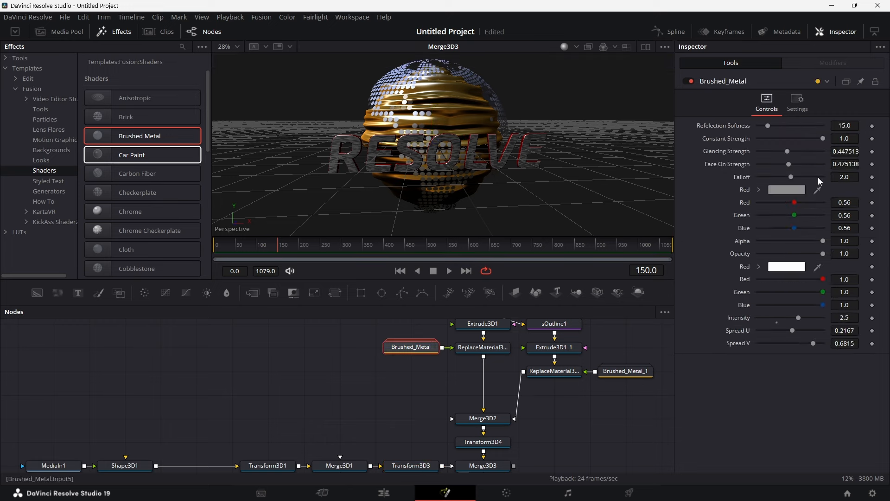
left_click(784, 188)
left_click(561, 176)
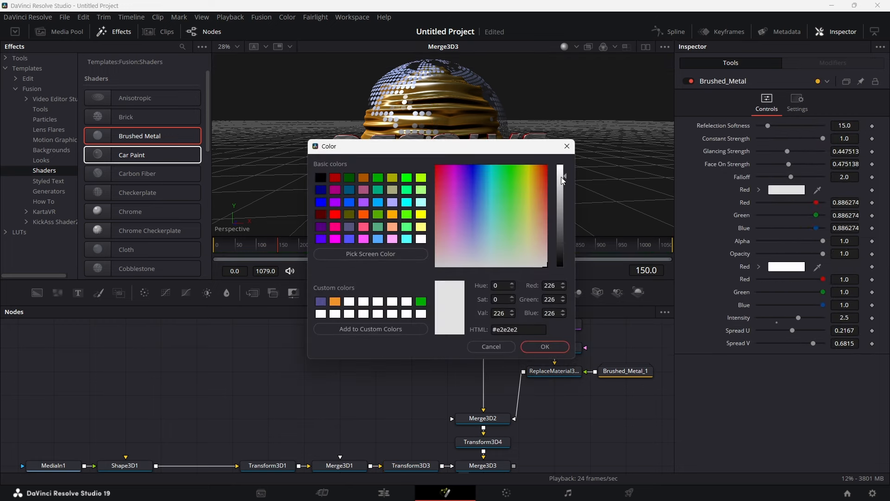
left_click_drag(519, 150, 557, 218)
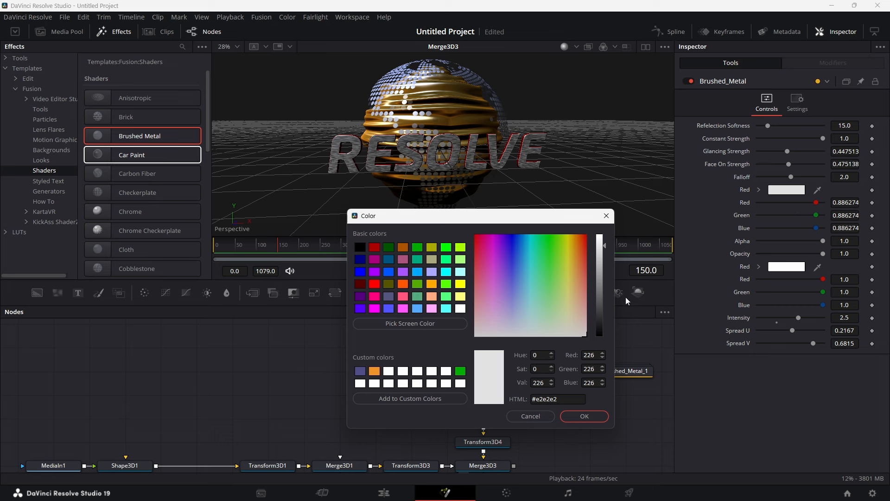
left_click_drag(599, 248, 605, 187)
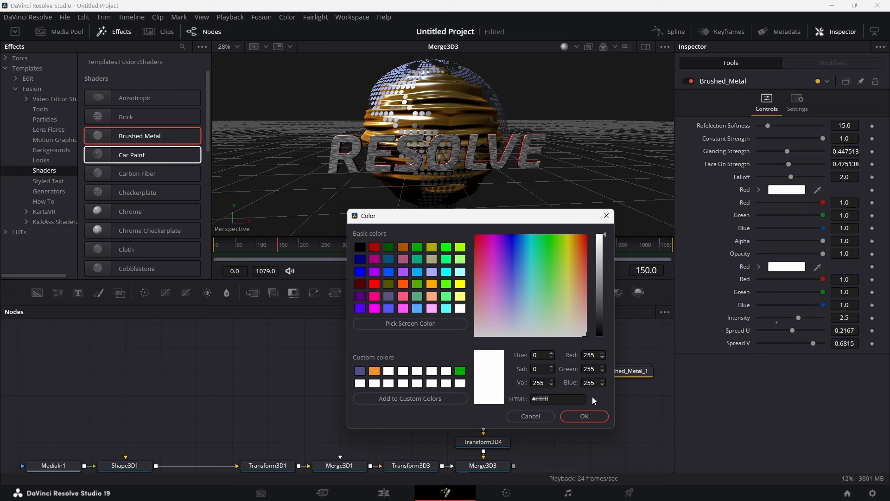
left_click(584, 417)
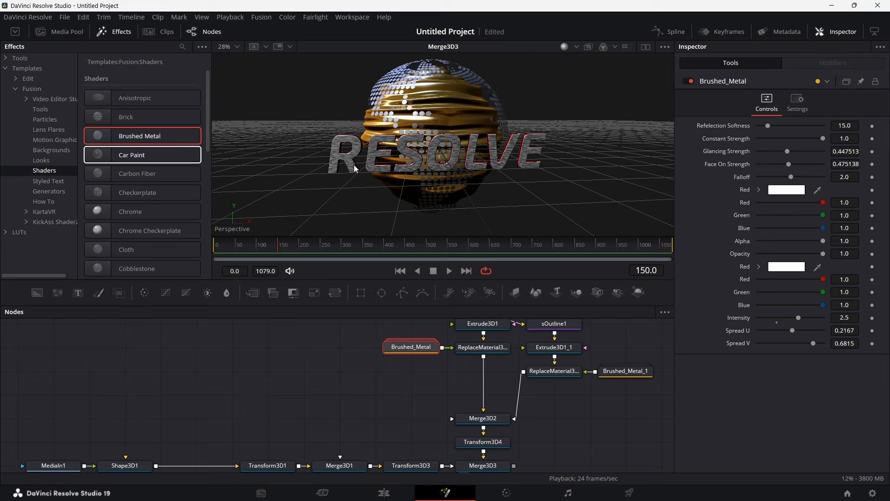
scroll(351, 161, "up", 4)
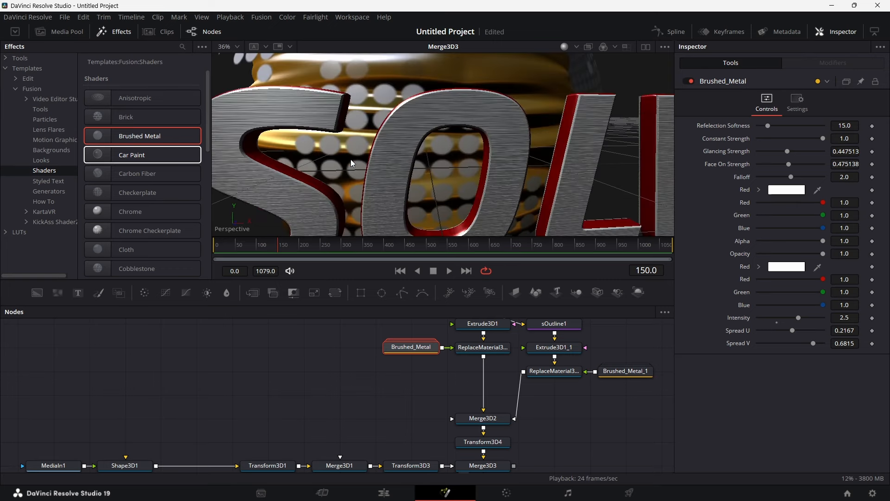
scroll(352, 162, "down", 2)
scroll(350, 160, "down", 2)
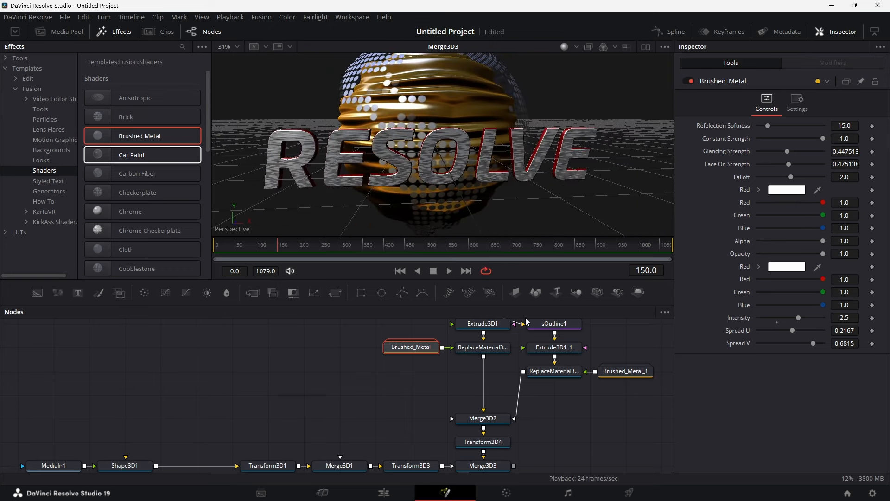
Step: Duplicate the sText1 node and place the copy in the empty area beside the outline branch
scroll(612, 408, "right", 5)
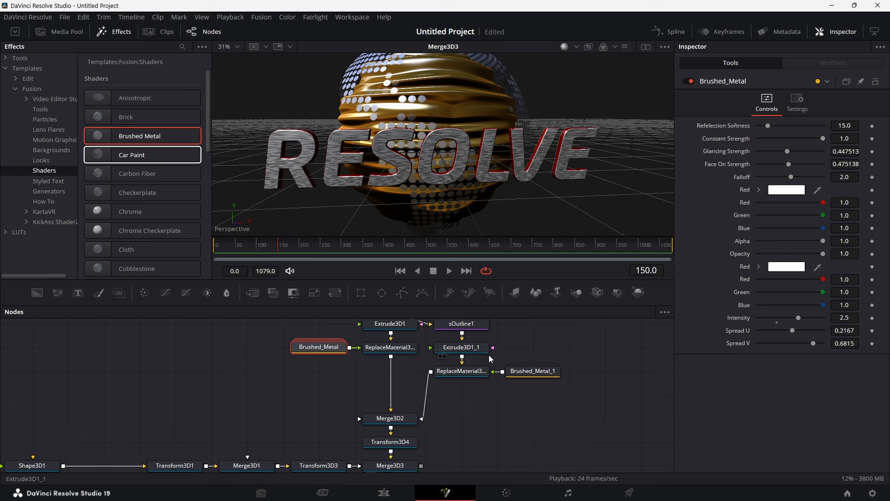
scroll(526, 371, "up", 2)
left_click(532, 388)
scroll(525, 397, "up", 3)
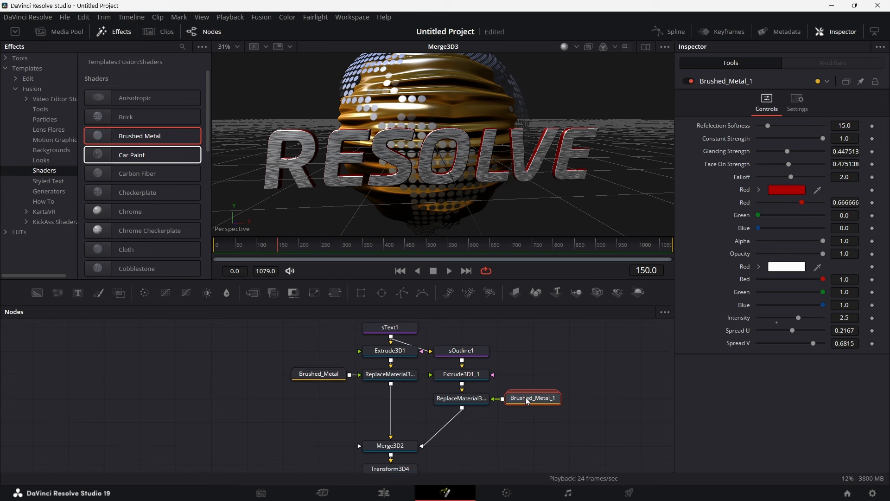
right_click(388, 345)
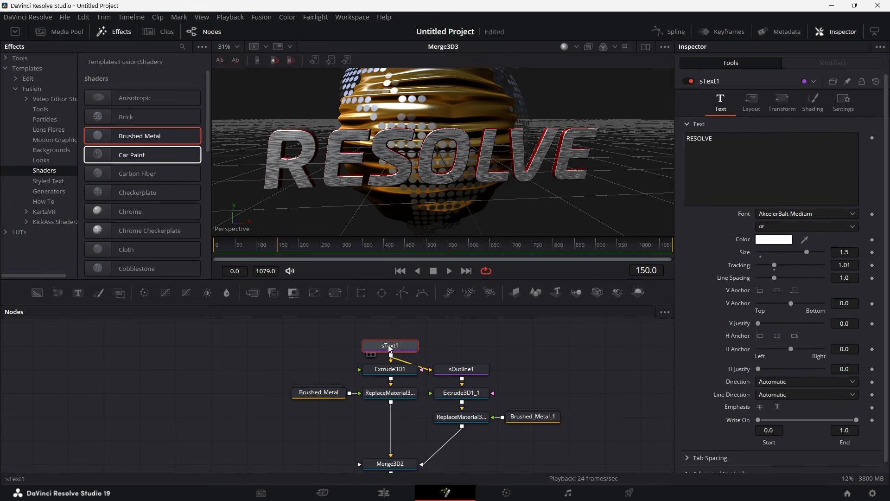
left_click(424, 83)
right_click(582, 344)
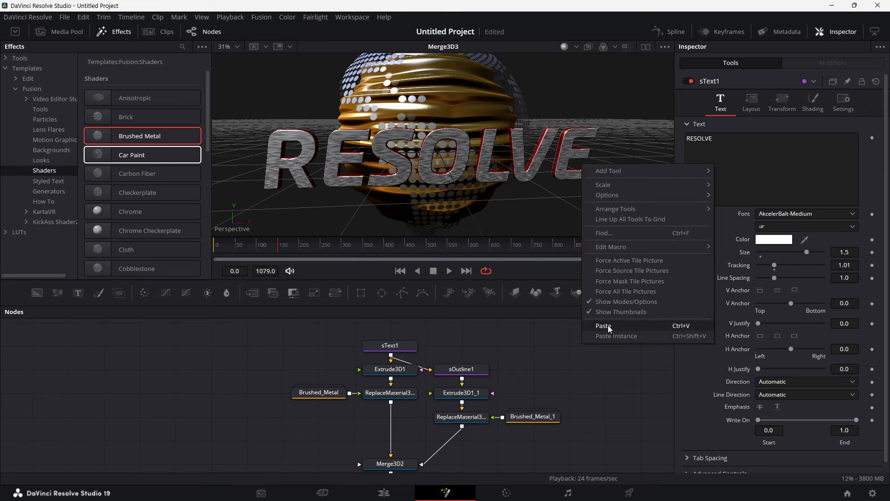
left_click(608, 325)
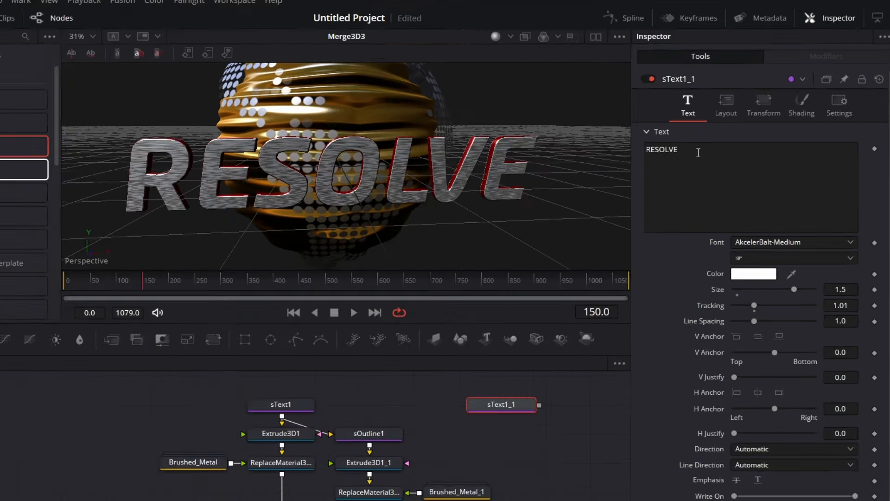
Step: Replace the duplicated text node's RESOLVE wording with "Mad"
left_click_drag(729, 140, 632, 146)
key("BackSpace")
key("BackSpace")
key("BackSpace")
key("BackSpace")
key("BackSpace")
key("BackSpace")
key("BackSpace")
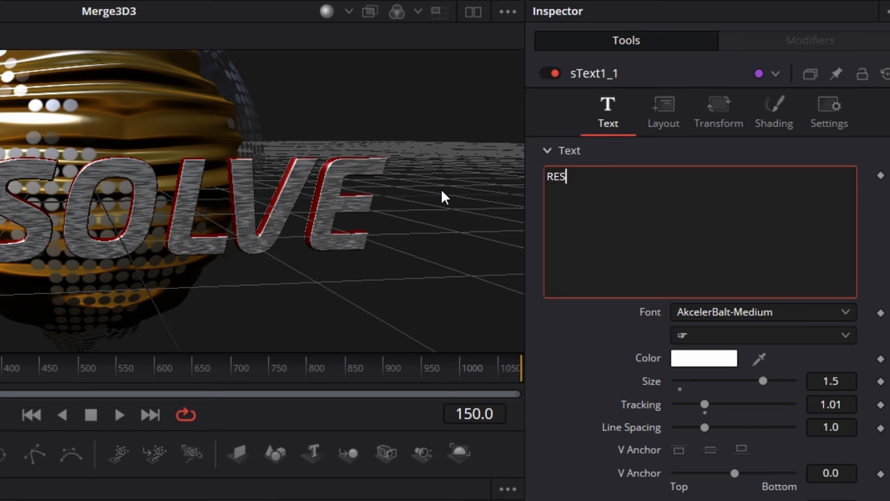
type("Mad")
Step: Change the font of the Mad text to Gloss And Bloom
left_click(729, 313)
scroll(729, 312, "down", 20)
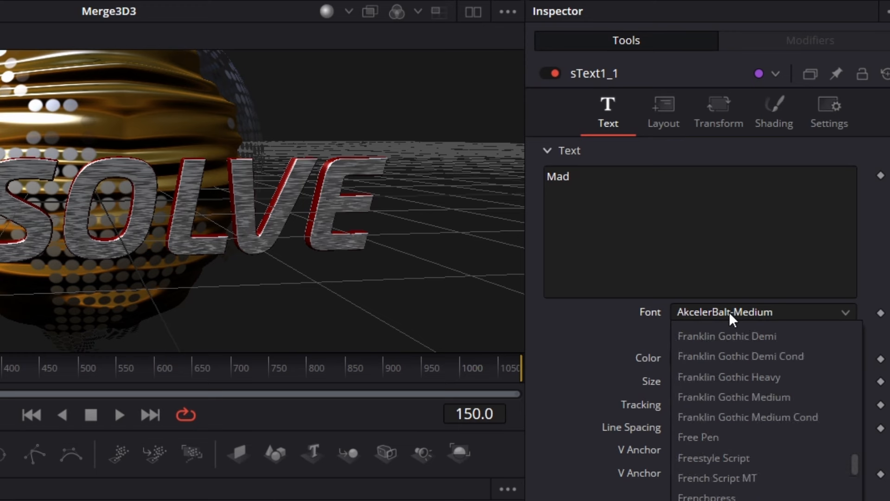
key("Return")
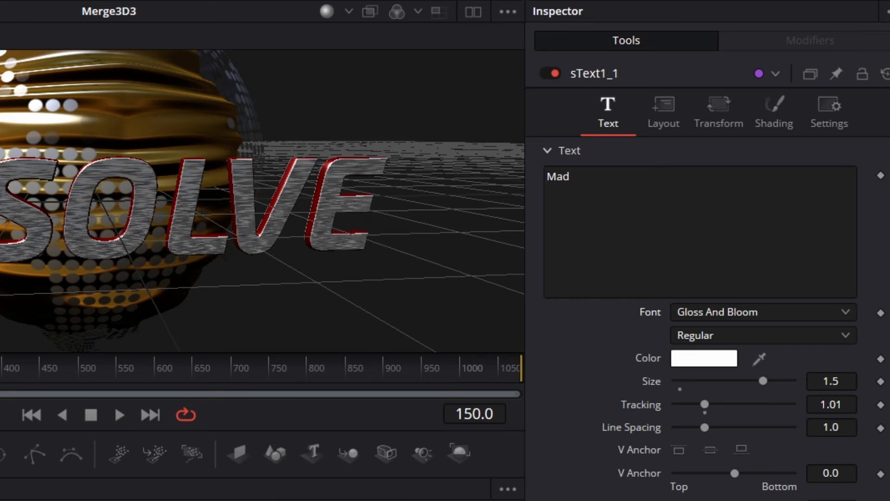
Step: Show sText1_1 in the viewer and set its text size to 1.25
key("1")
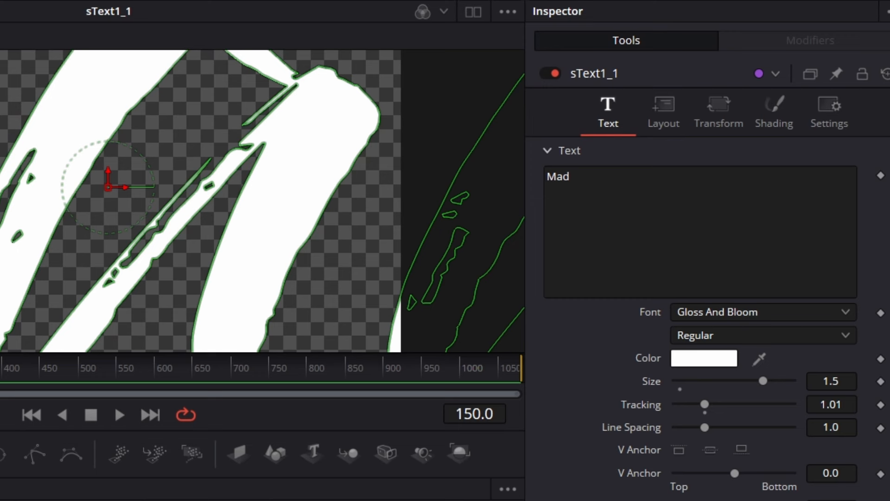
left_click(840, 379)
key("BackSpace")
type("25")
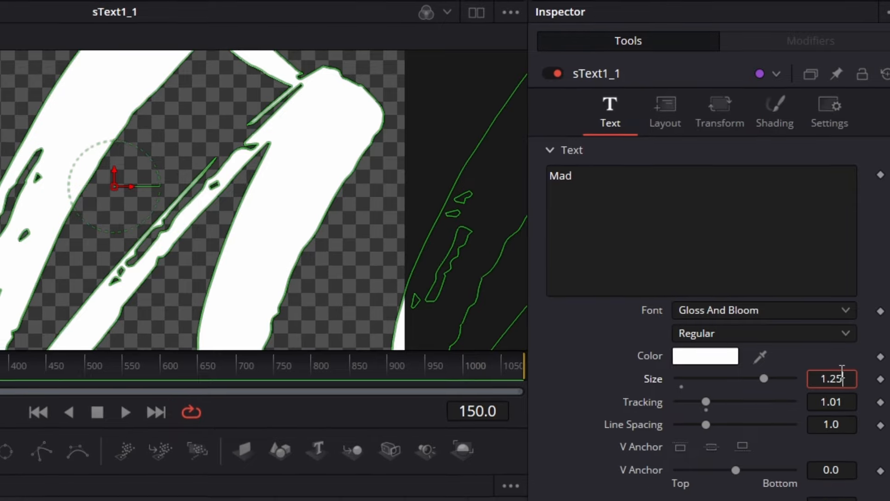
key("Return")
Step: Duplicate Extrude3D1 beneath sText1_1 and connect the Mad text's output to the copy
left_click(404, 375)
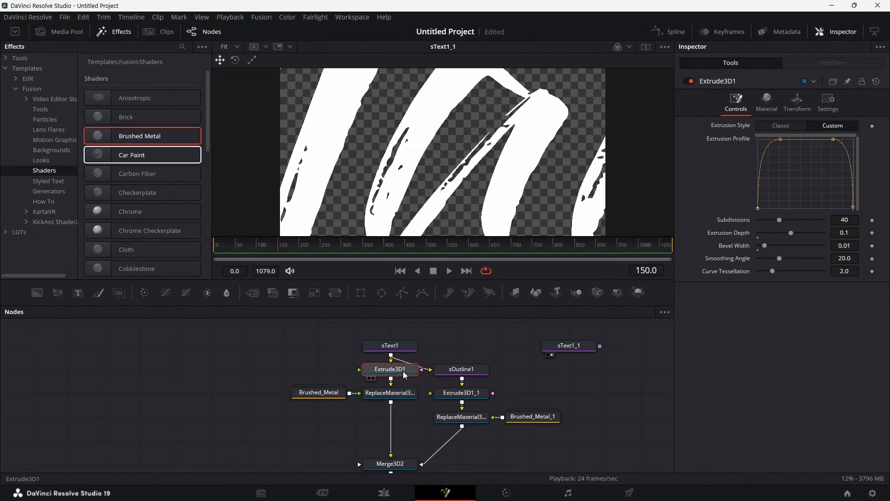
right_click(404, 373)
left_click(443, 109)
right_click(561, 365)
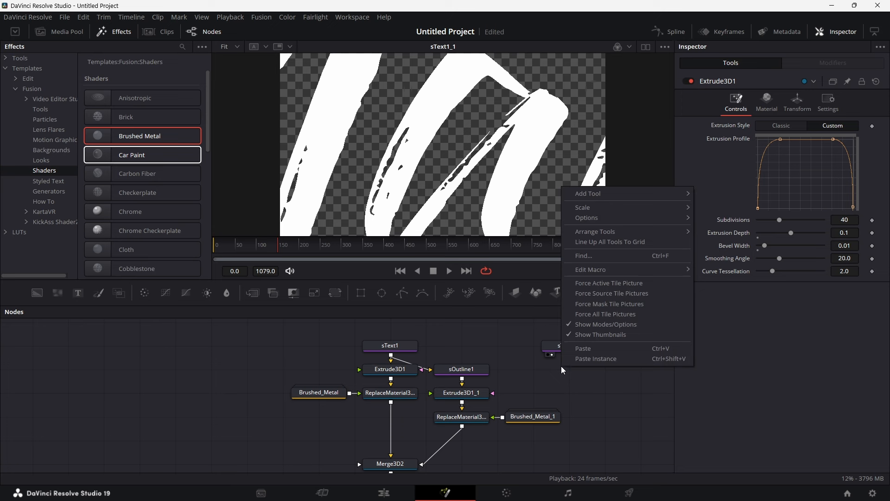
left_click(594, 347)
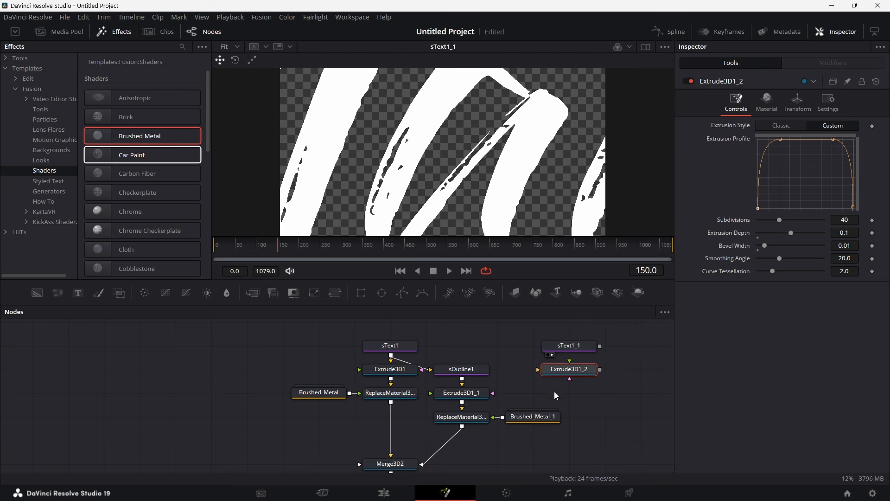
left_click_drag(601, 348, 566, 370)
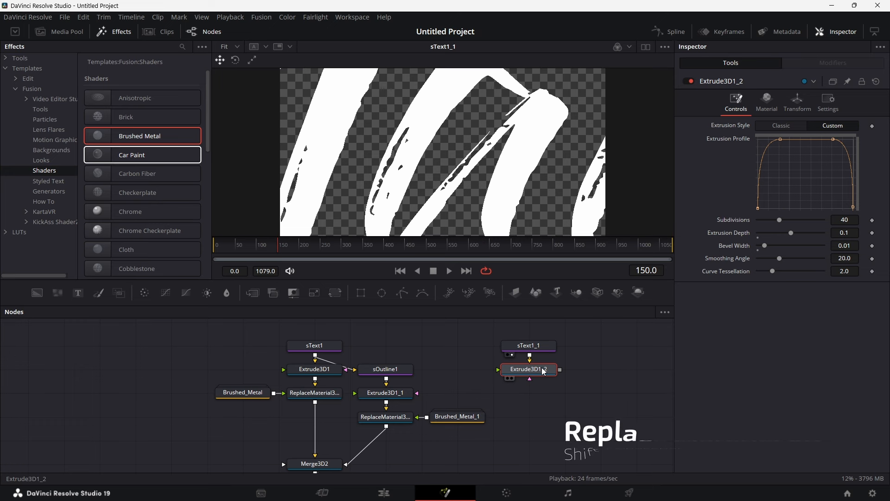
Step: Add a Replace Material 3D node after Extrude3D1_2 and place it directly beneath that node
key("shift+space")
type("re")
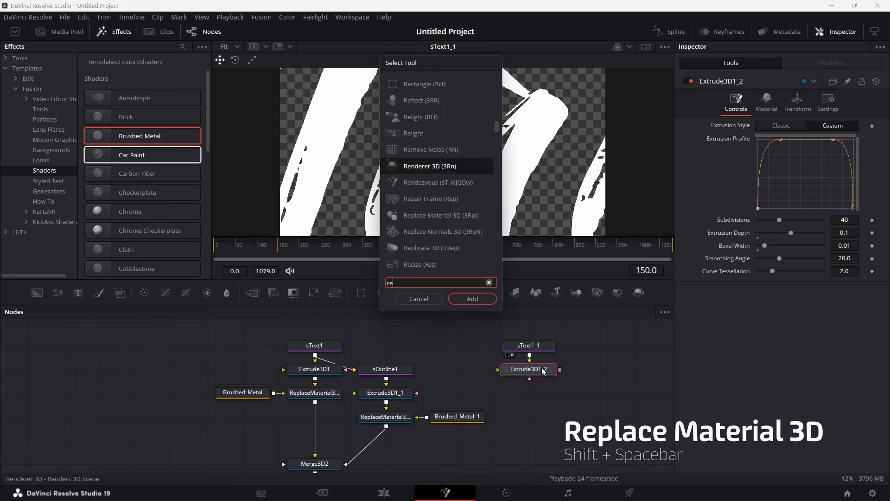
type("p")
key("Return")
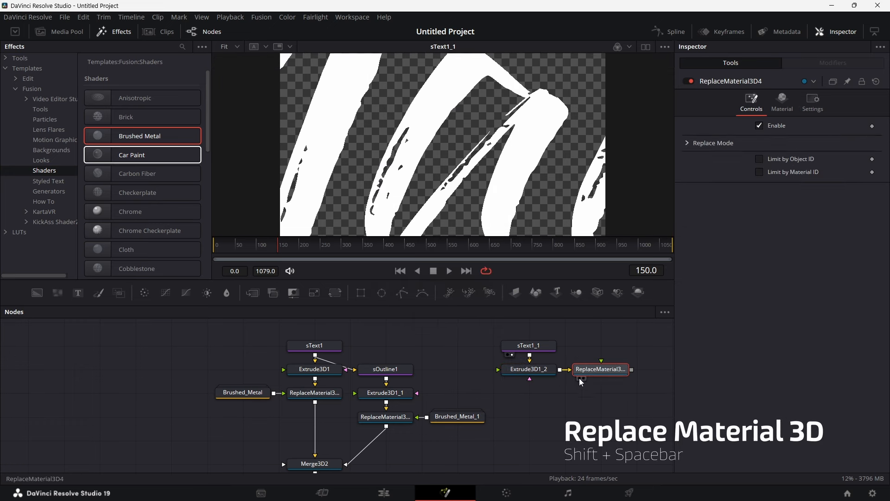
left_click_drag(605, 369, 544, 392)
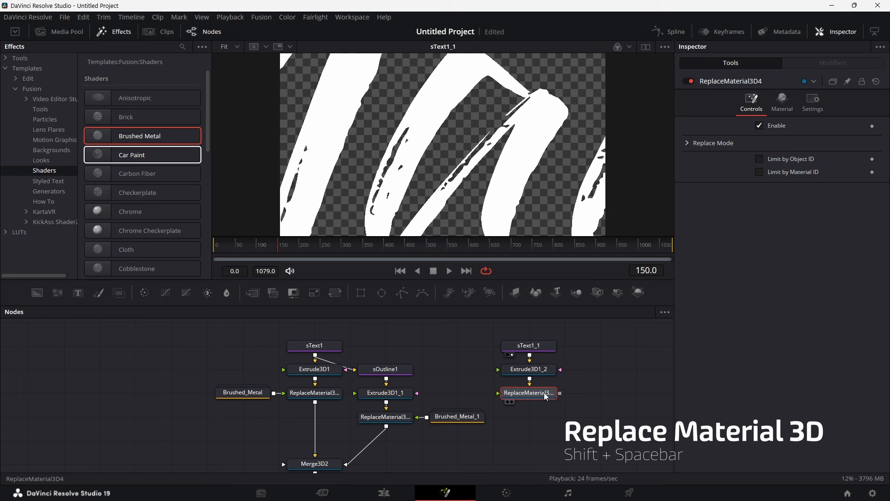
Step: Duplicate the red Brushed_Metal_1 shader and connect the copy to the Mad branch's Replace Material 3D node
scroll(622, 395, "right", 2)
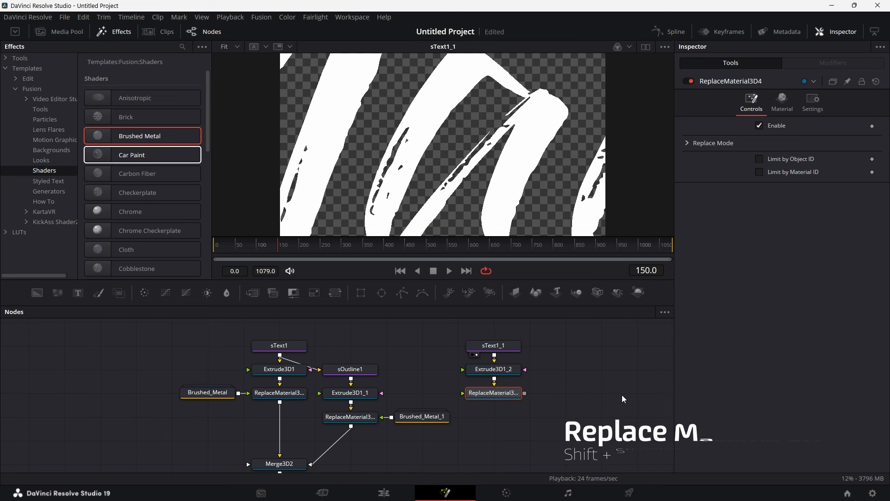
left_click(416, 418)
right_click(415, 417)
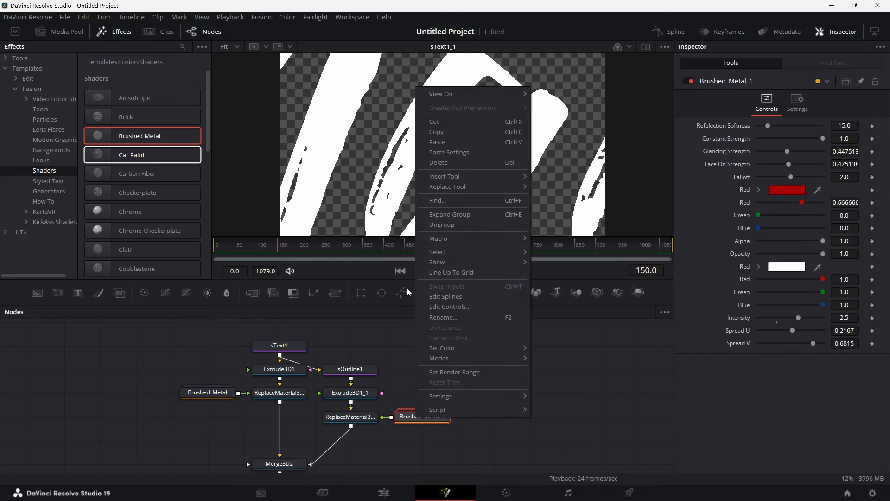
left_click(445, 133)
right_click(553, 392)
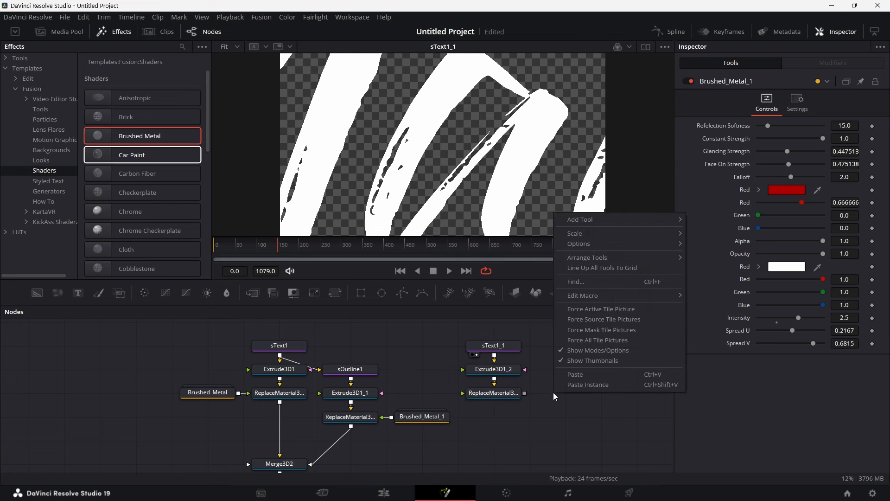
left_click(582, 375)
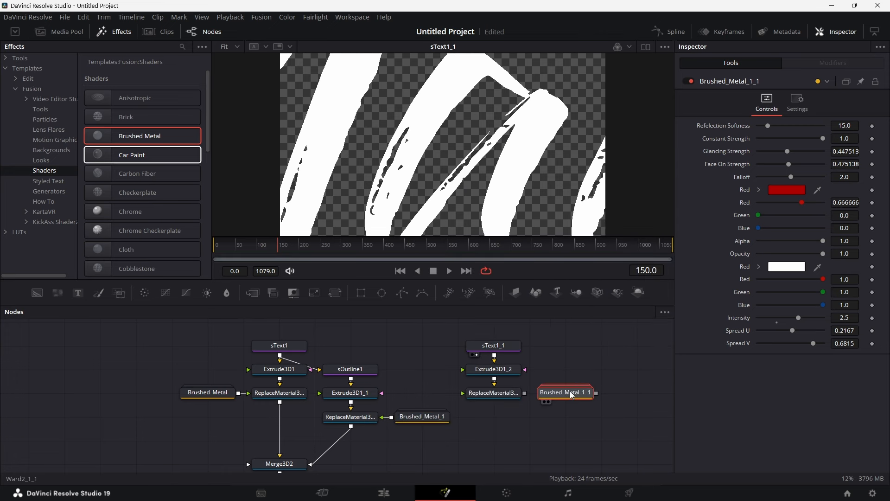
mouse_move(597, 393)
left_mouse_down()
mouse_move(577, 330)
mouse_move(528, 355)
mouse_move(506, 397)
left_mouse_up()
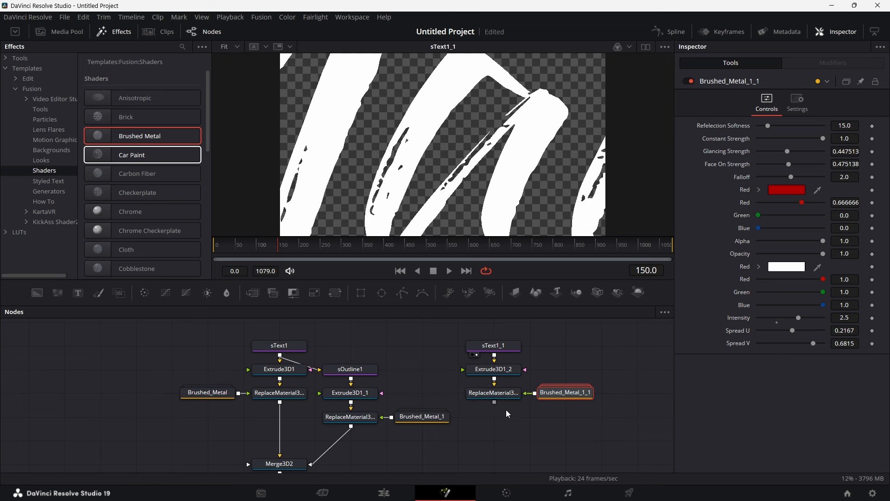
Step: Add a Transform 3D node after the Mad branch's Replace Material 3D node
left_click(508, 396)
key("shift+space")
type("rep")
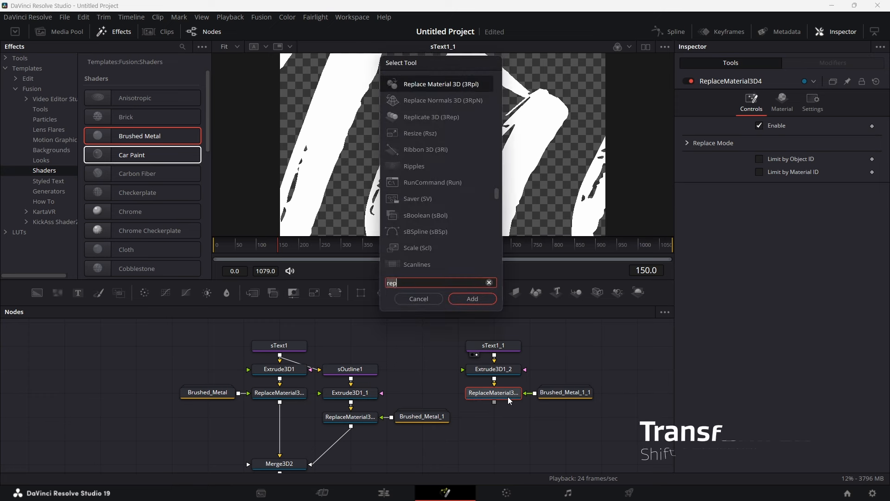
type("3xf")
key("Return")
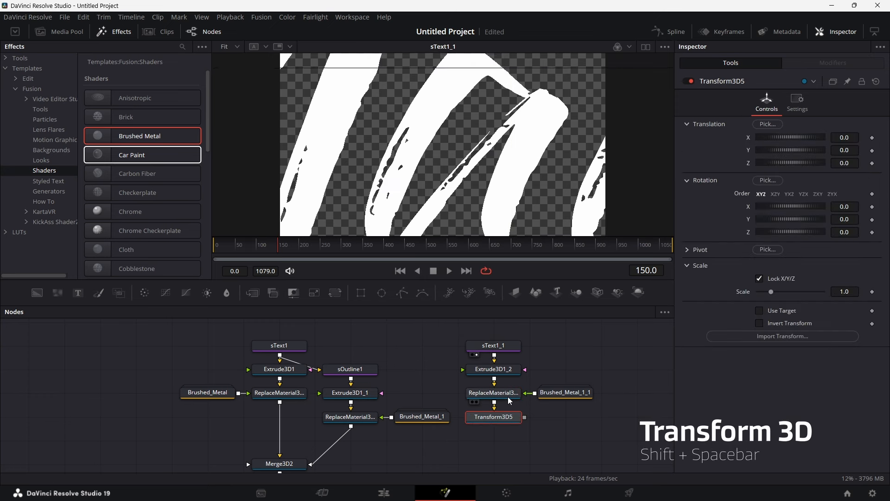
Step: Move the Merge3D2 node up to open space between it and Transform3D4
scroll(524, 416, "down", 3)
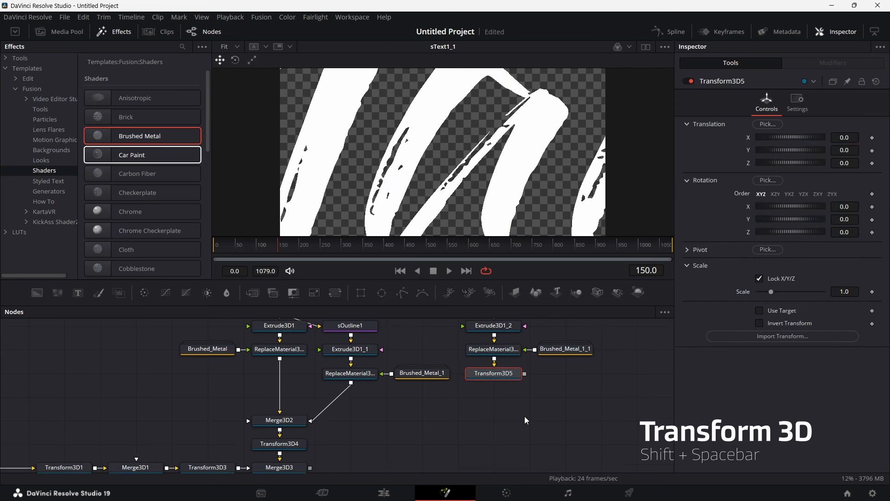
scroll(539, 399, "down", 2)
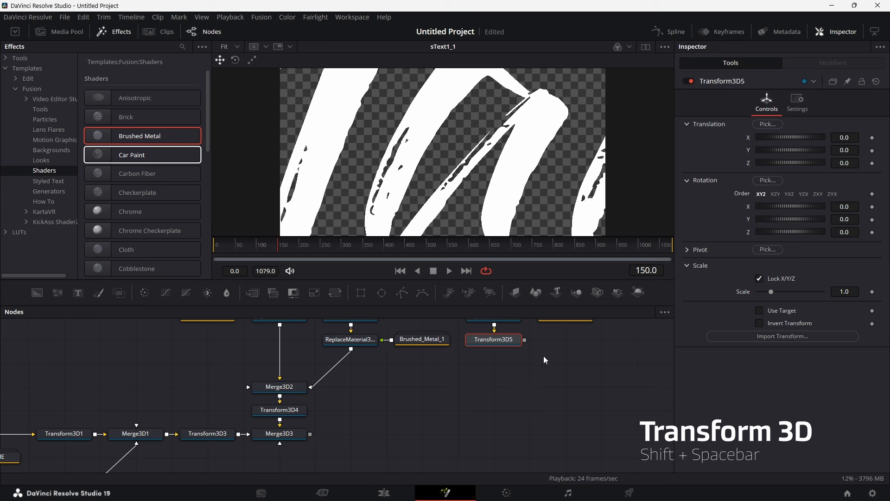
left_click_drag(287, 391, 288, 372)
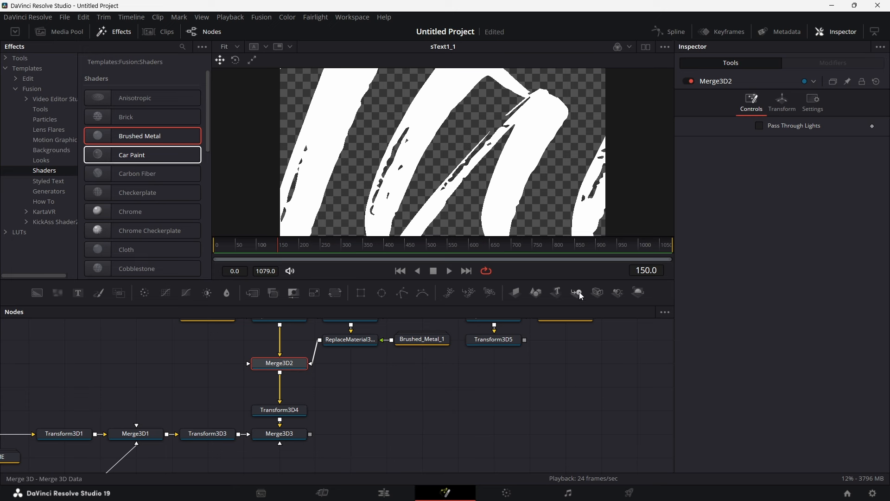
left_click_drag(581, 296, 321, 391)
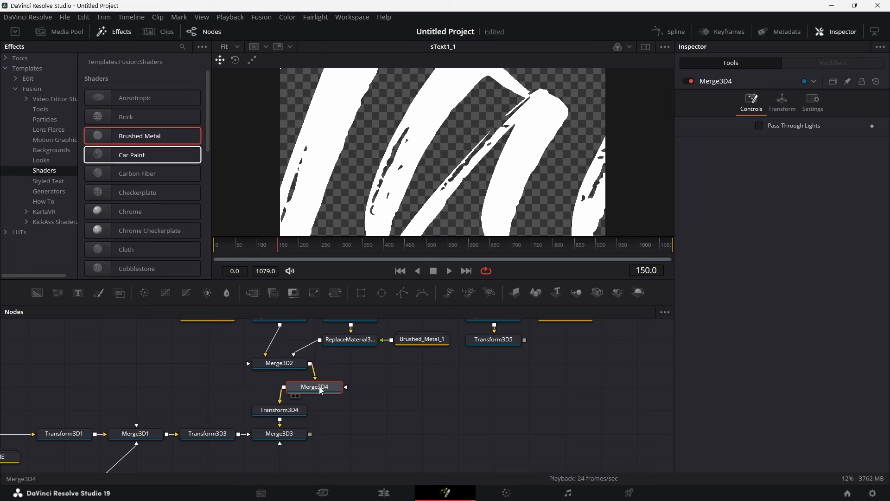
key("ctrl+z")
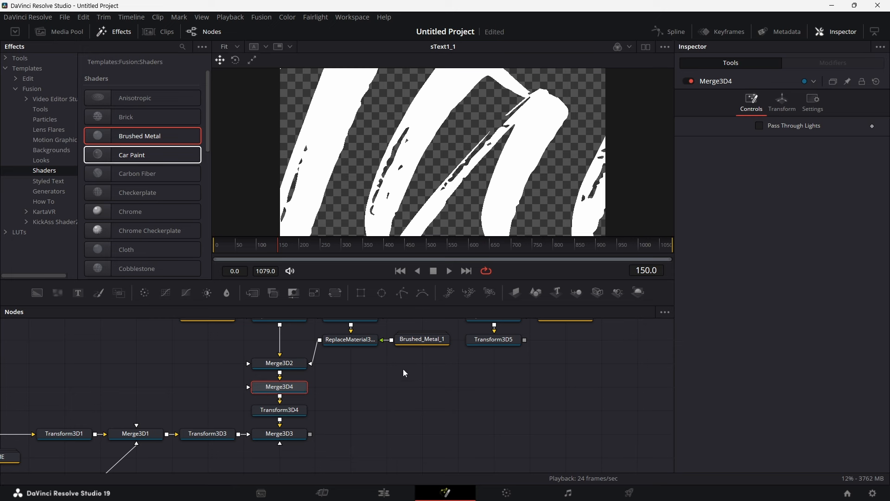
key("Delete")
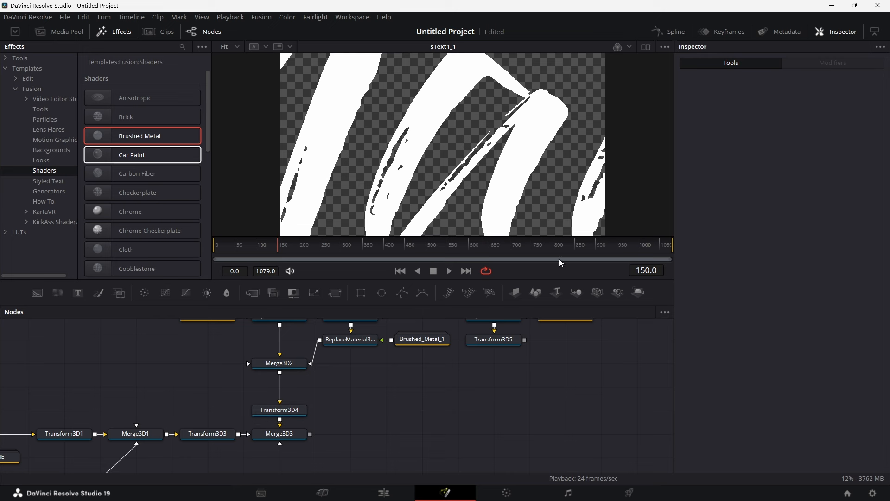
left_click_drag(578, 292, 281, 387)
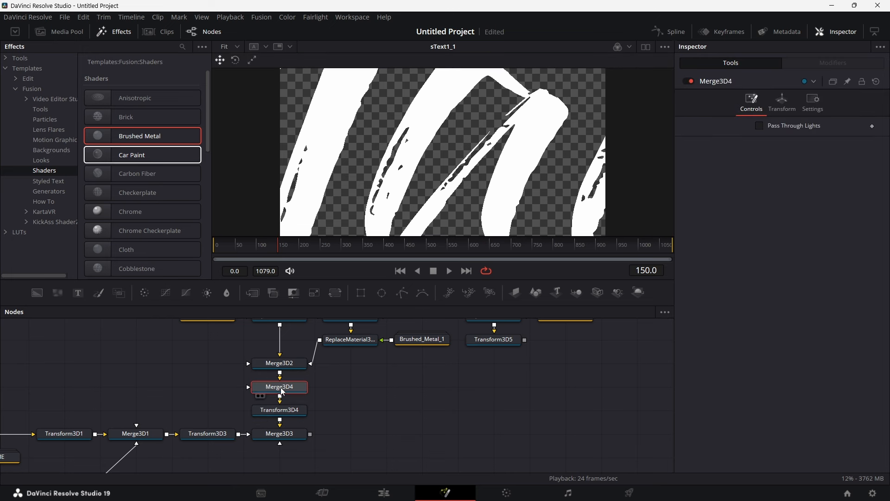
key("Delete")
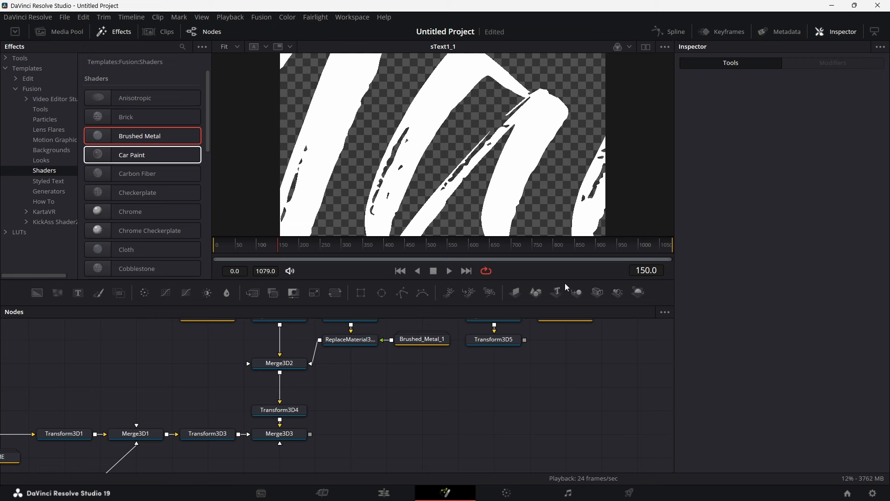
Step: Add a Merge 3D node between Merge3D2 and Transform3D4, and connect the Mad branch's Transform3D5 to it
left_click_drag(577, 293, 327, 390)
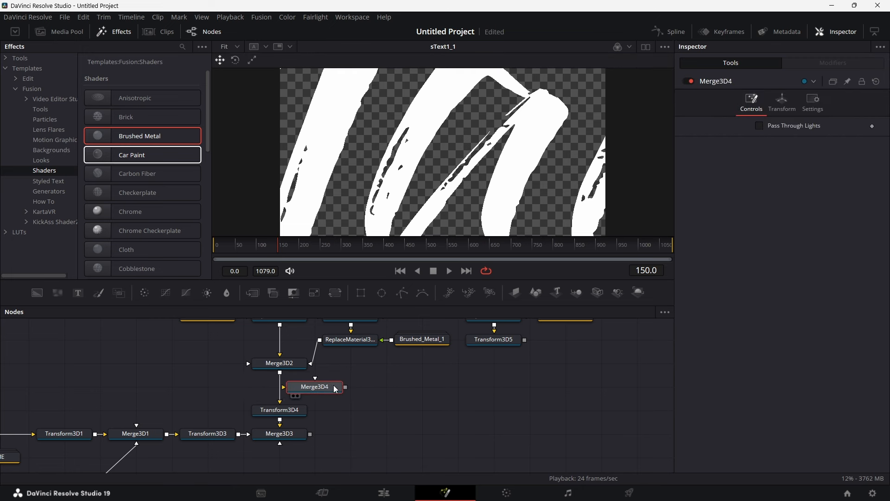
mouse_move(280, 376)
left_mouse_down()
mouse_move(315, 378)
mouse_move(281, 402)
mouse_move(294, 391)
left_mouse_up()
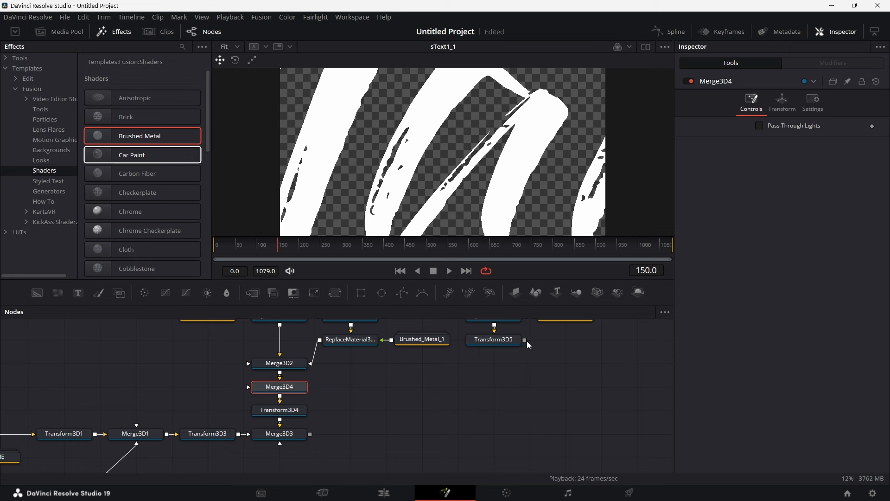
left_click_drag(526, 340, 310, 387)
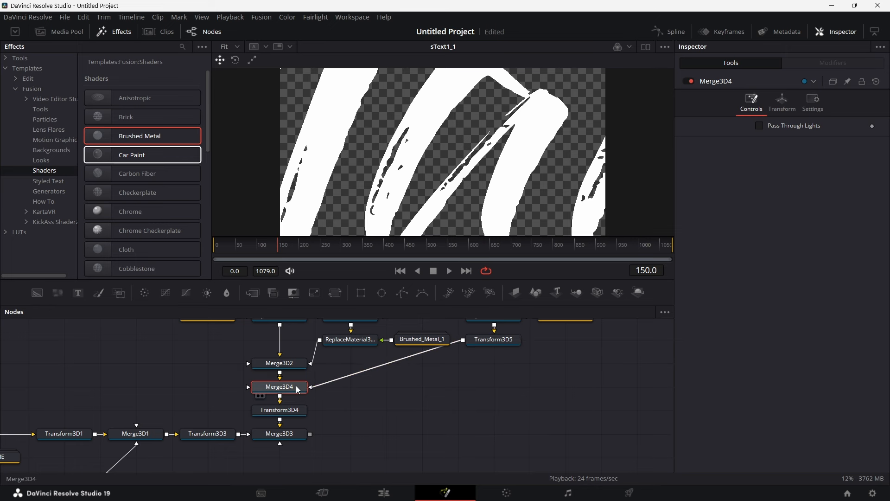
Step: Move the Merge3D2 node up directly beneath the RESOLVE branch's Replace Material 3D node
scroll(342, 419, "up", 3)
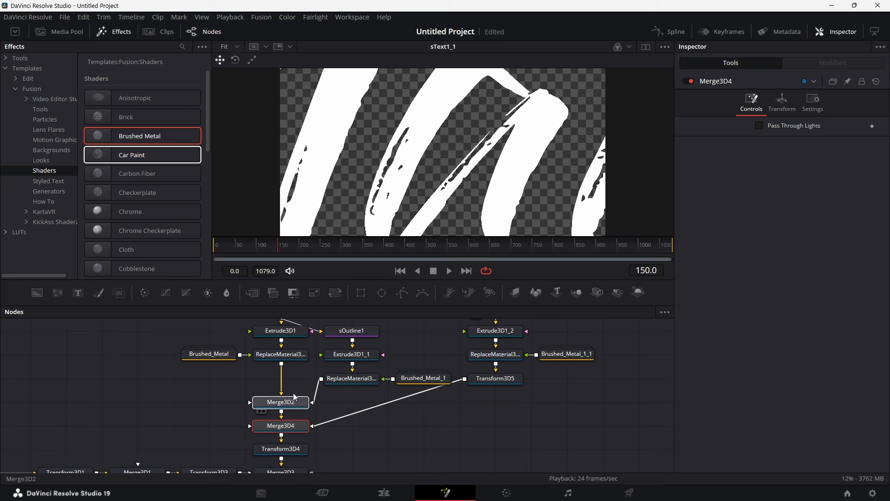
left_click_drag(294, 403, 292, 379)
scroll(291, 394, "up", 3)
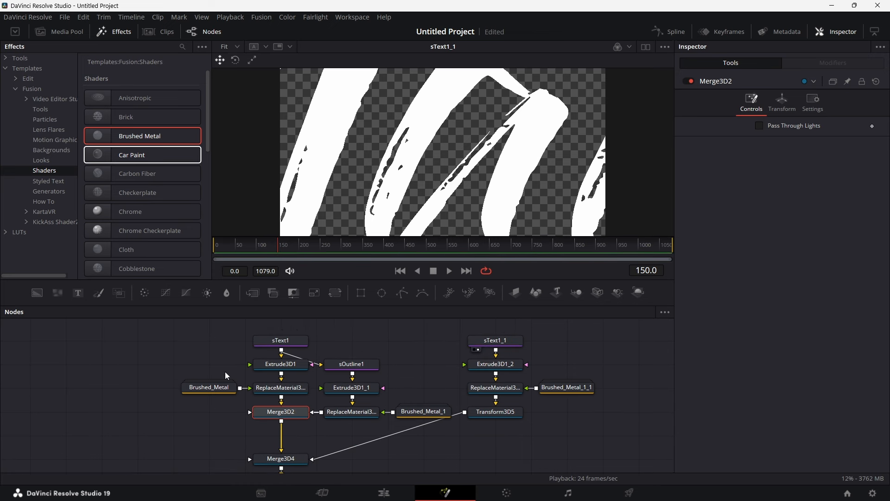
scroll(473, 434, "down", 4)
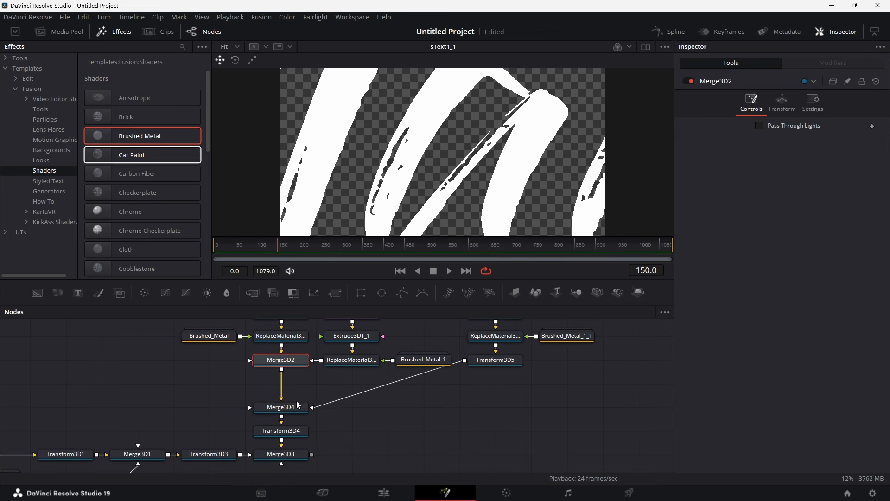
Step: Display Merge3D3 in the viewer and move the Transform3D5 node down level with Merge3D4
right_click(392, 419)
left_click(296, 454)
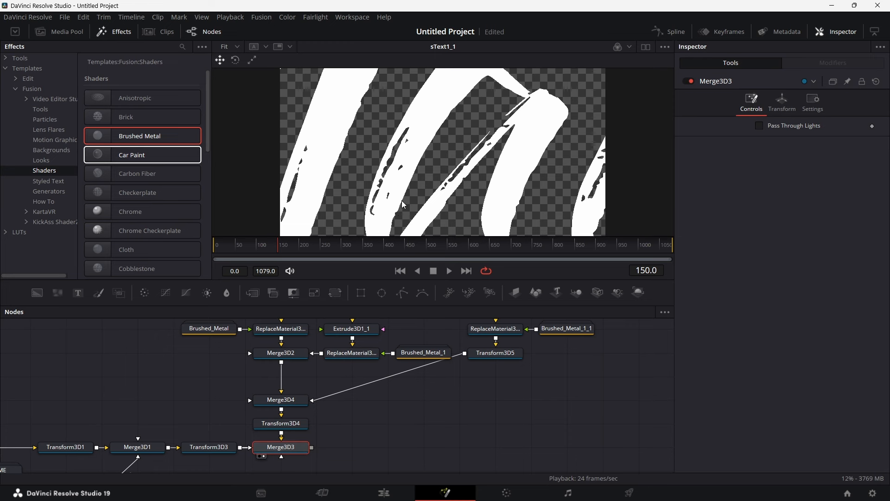
key("1")
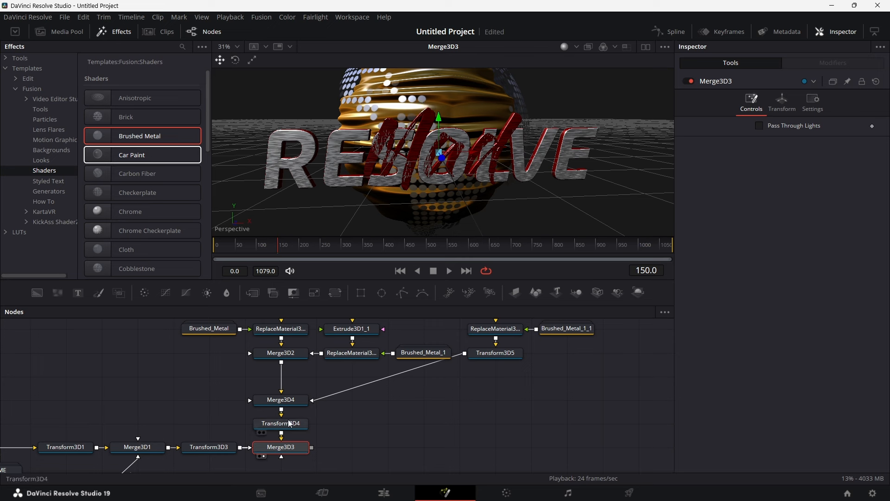
left_click_drag(500, 355, 506, 402)
Step: Rename the text node sText1_1 as mad and the text node sText1 as resolve
scroll(525, 338, "up", 3)
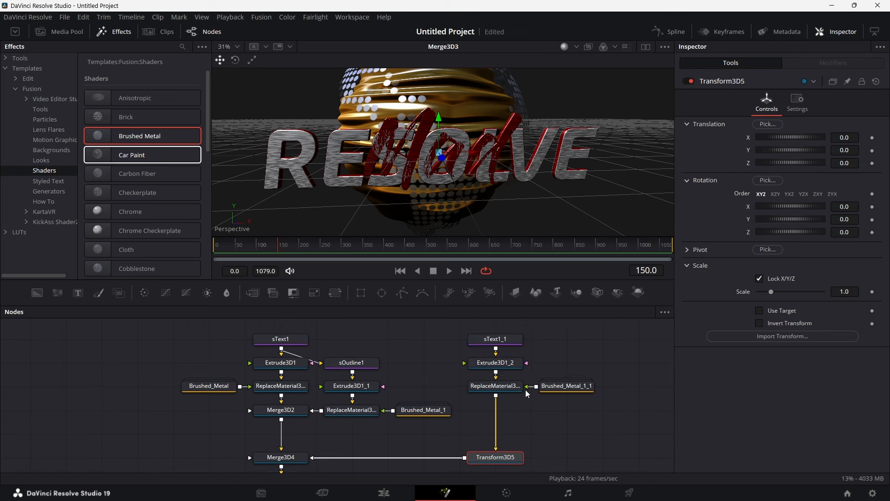
right_click(507, 339)
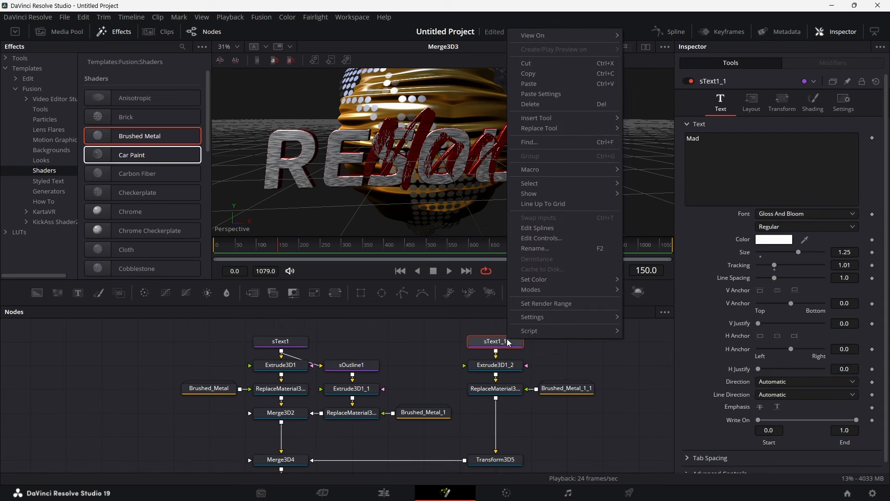
left_click(548, 249)
type("mad")
key("Return")
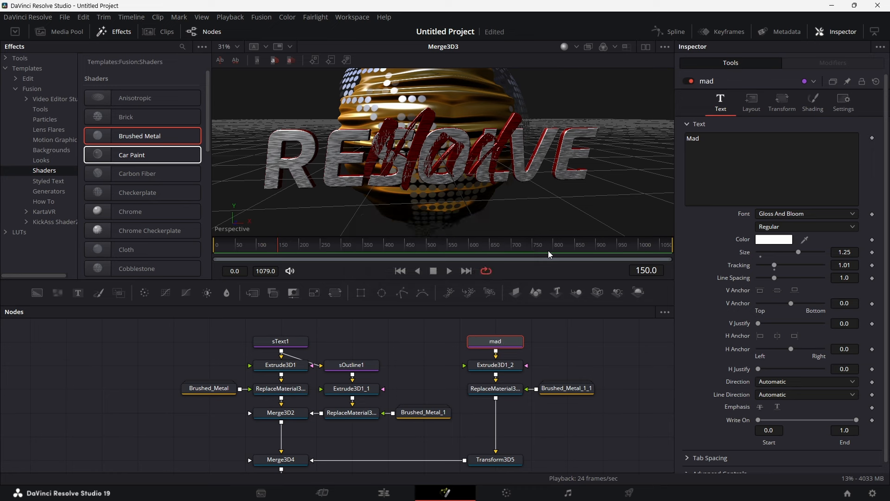
right_click(290, 342)
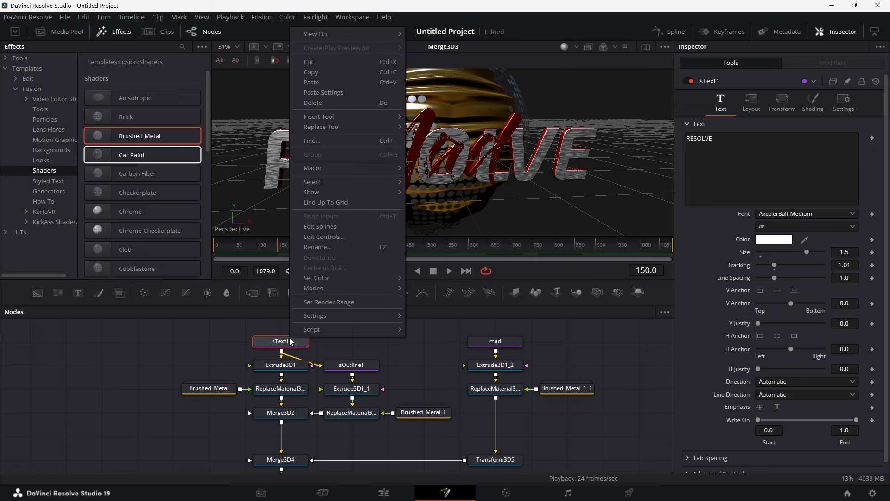
left_click(322, 251)
type("resolve")
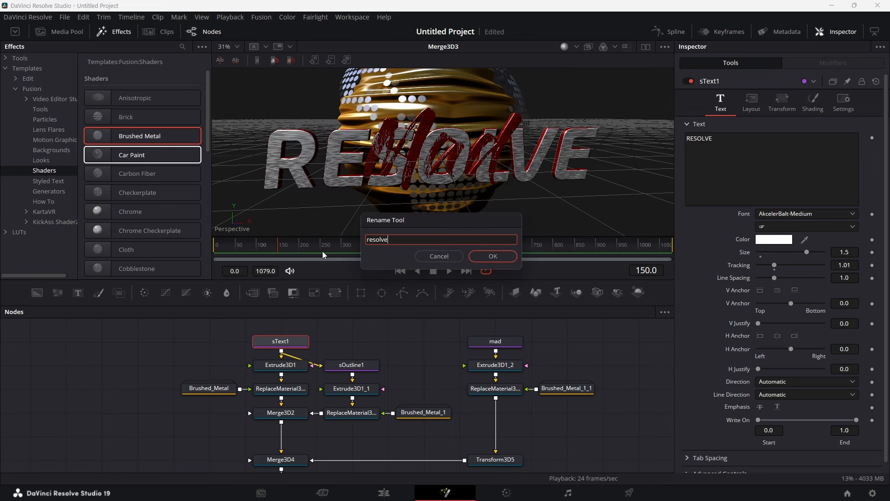
key("Return")
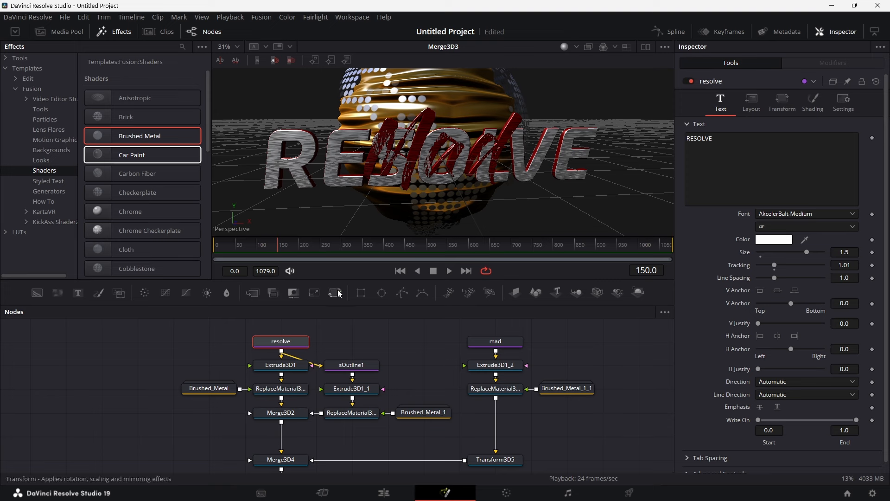
Step: Raise the Mad text by setting Transform3D5's Y translation to 0.465
scroll(510, 429, "down", 2)
left_click(510, 427)
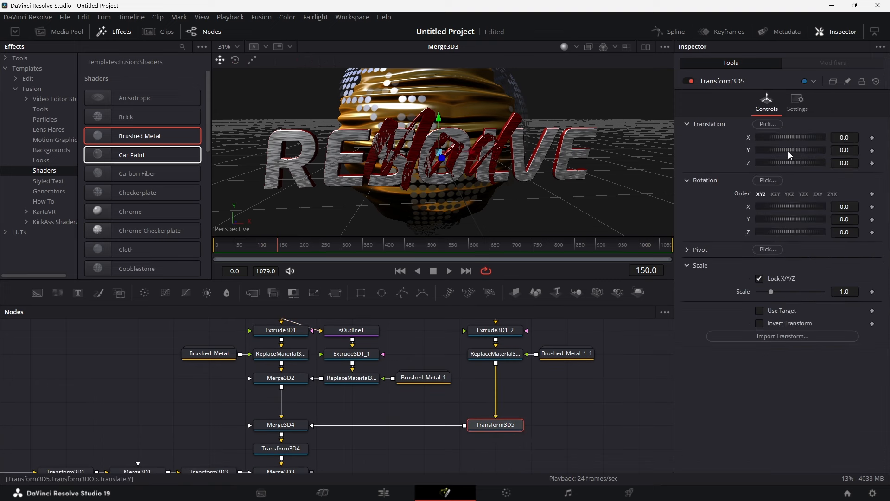
left_click_drag(788, 152, 797, 154)
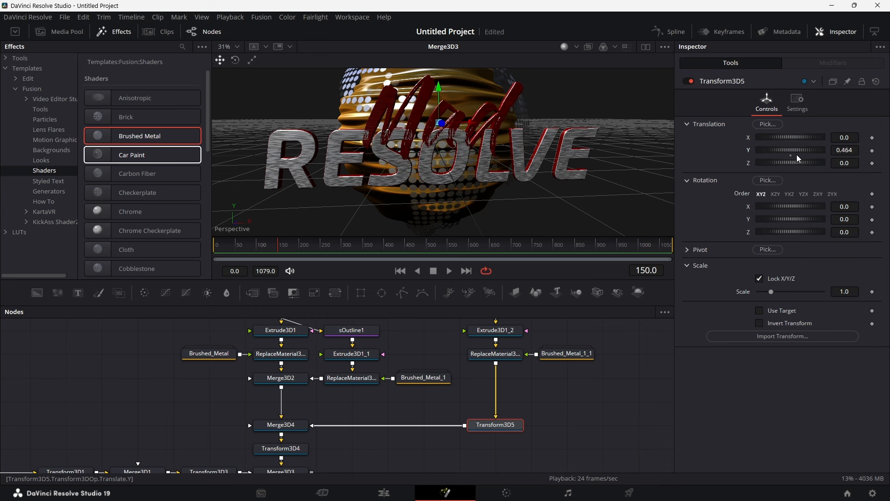
left_click(854, 151)
type("5")
key("Tab")
Step: Bring the Mad text forward of RESOLVE by setting Transform3D5's Z translation to 0.15
left_click(804, 175)
left_click_drag(789, 163, 789, 164)
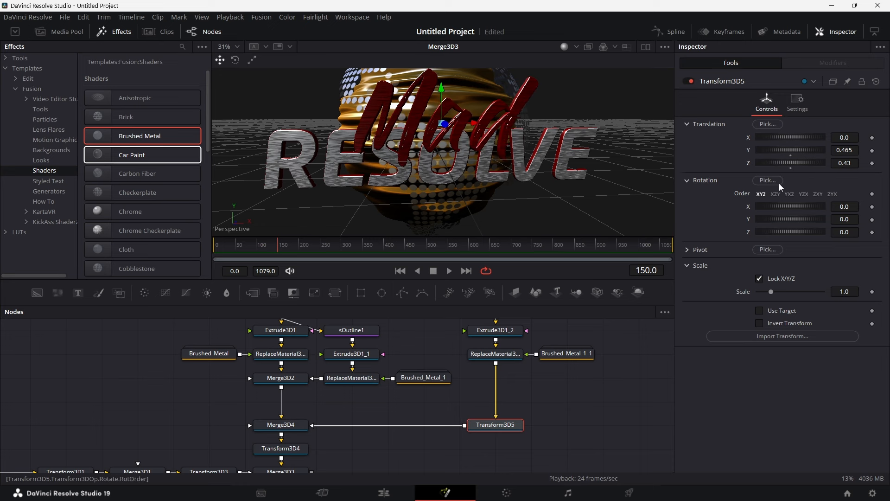
left_click(851, 163)
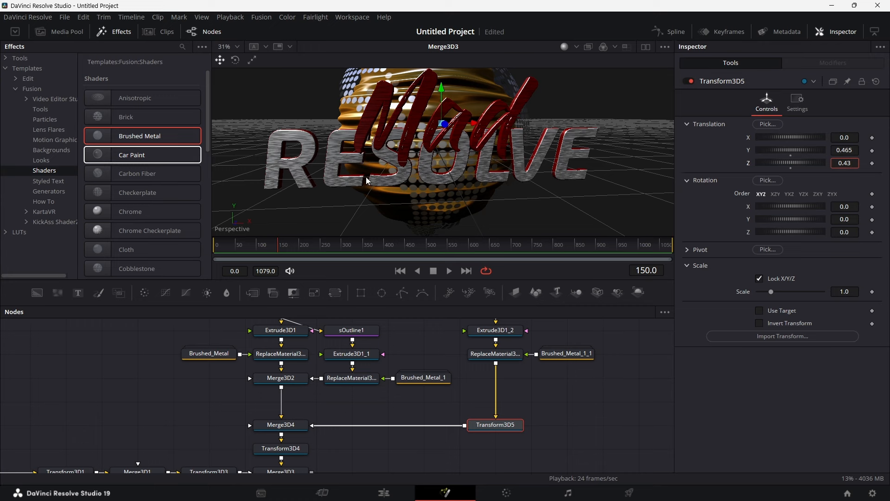
scroll(366, 181, "down", 2)
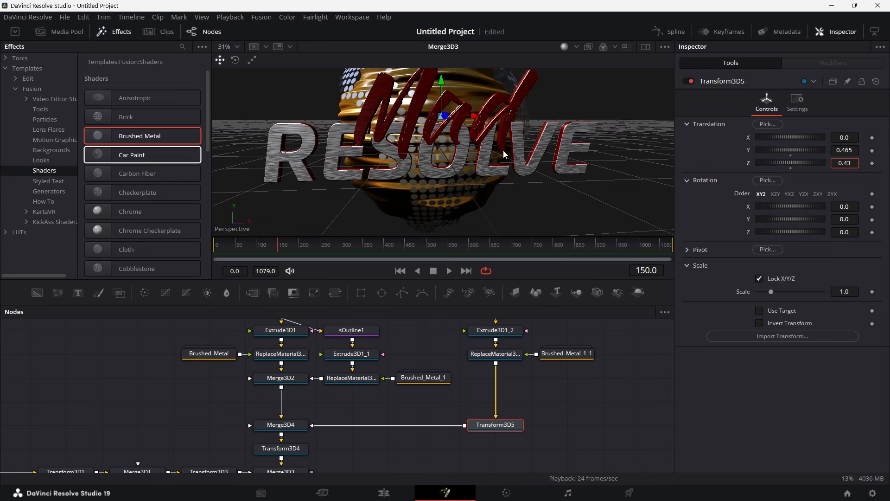
left_click_drag(504, 151, 580, 137)
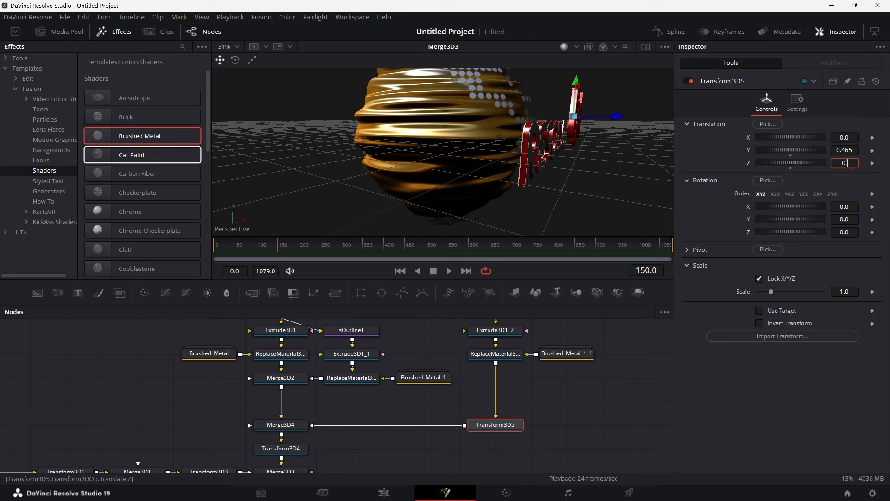
key("Tab")
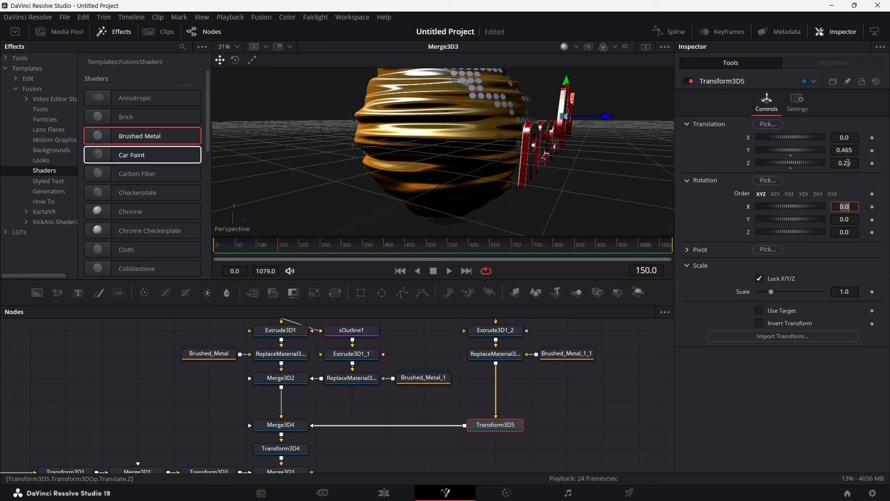
left_click(846, 162)
type("0.15")
key("Tab")
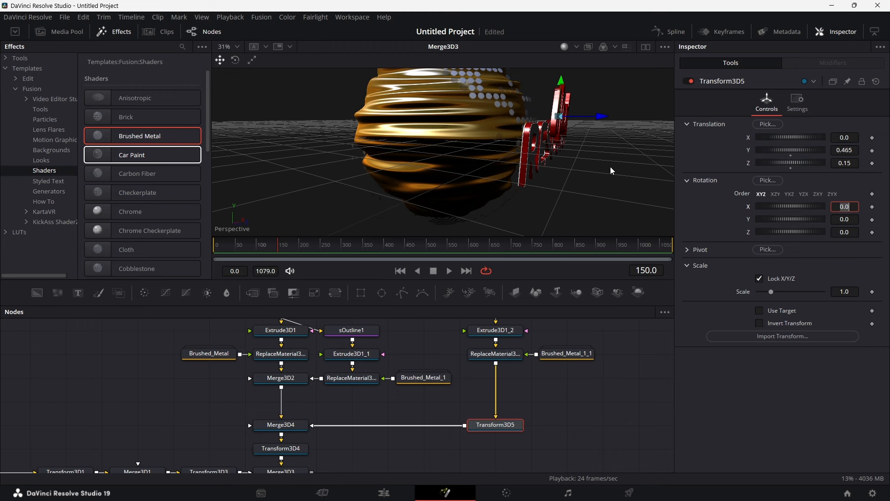
Step: Brighten the Mad text's Brushed_Metal_1_1 shader by setting its red colour to #f70000
left_click_drag(610, 166, 412, 145)
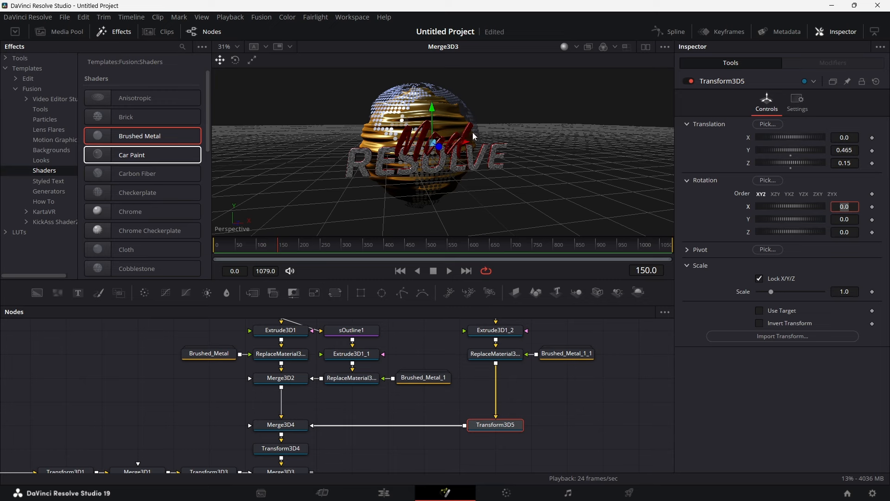
mouse_move(473, 136)
left_mouse_down()
mouse_move(517, 136)
mouse_move(441, 136)
mouse_move(473, 137)
left_mouse_up()
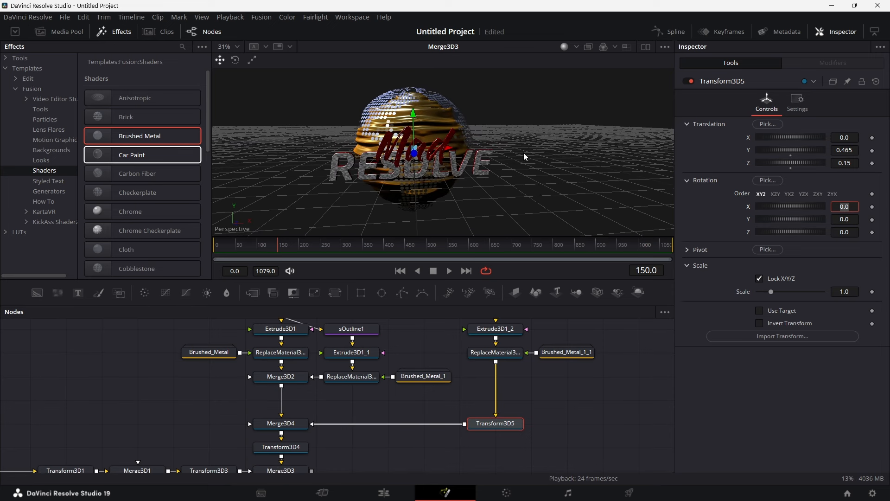
left_click(566, 352)
left_click(787, 190)
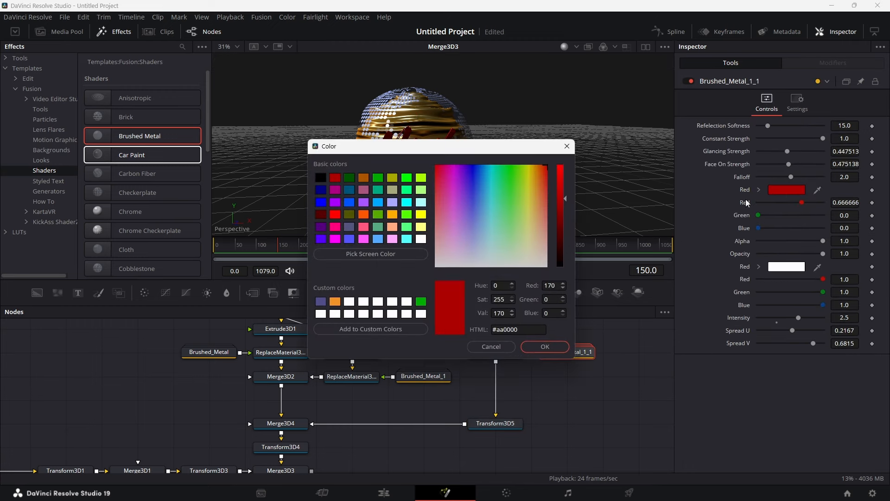
left_click(560, 170)
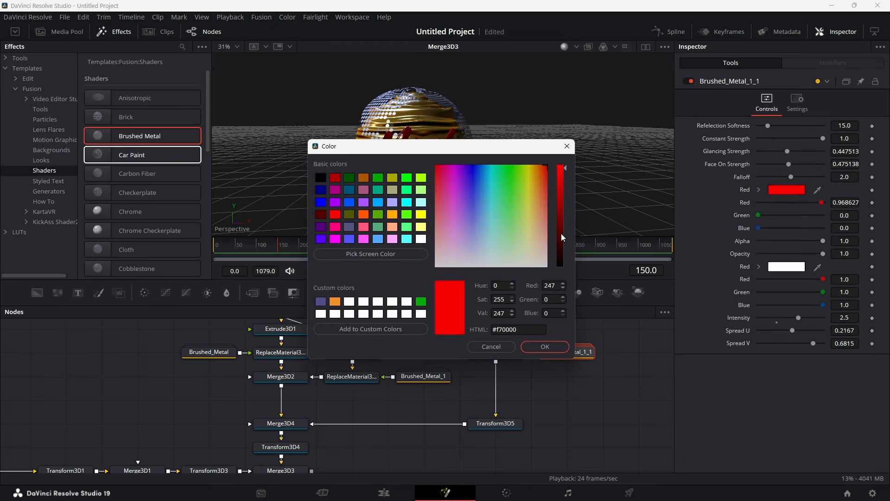
left_click(545, 347)
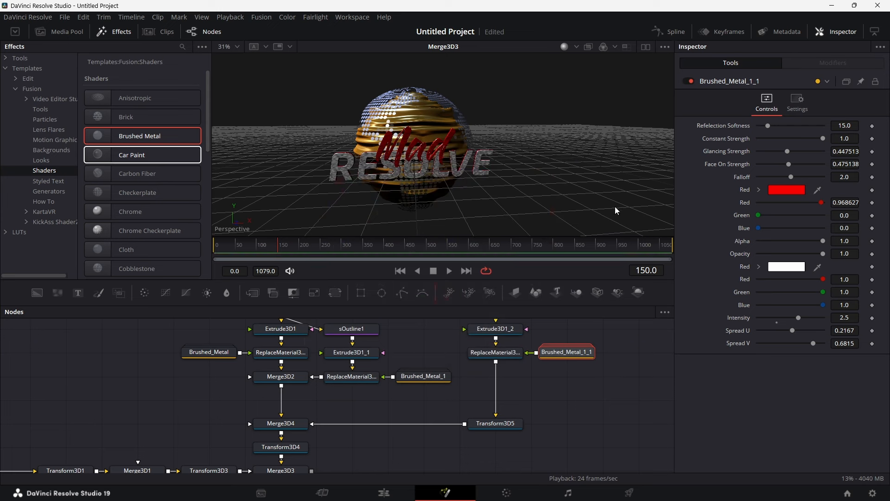
Step: Display the merged RESOLVE text from Merge3D2 in the viewer
scroll(549, 394, "down", 1)
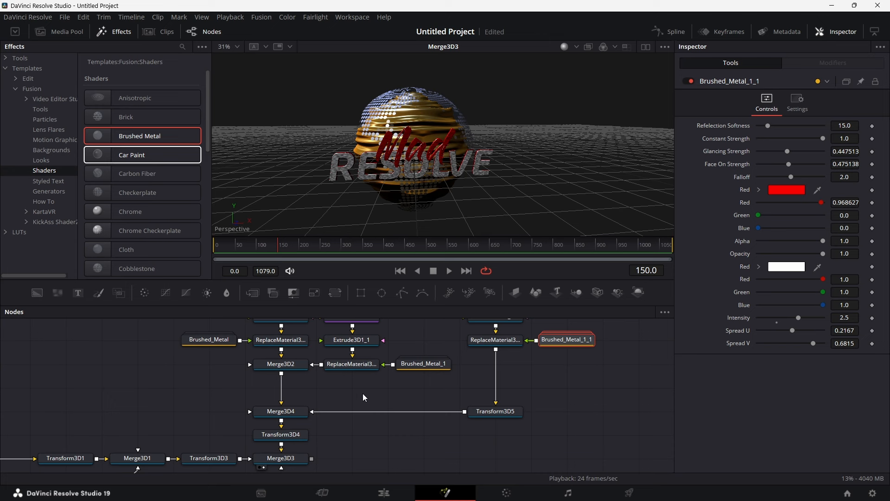
scroll(363, 393, "up", 1)
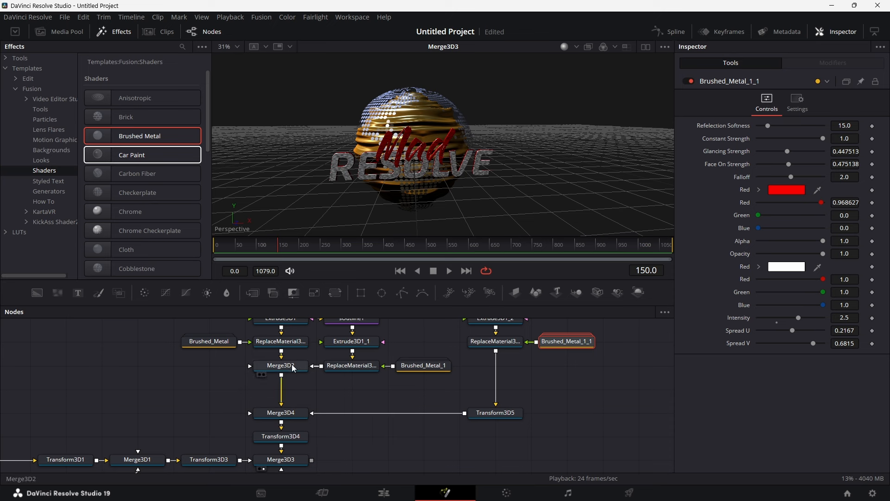
left_click_drag(291, 367, 392, 174)
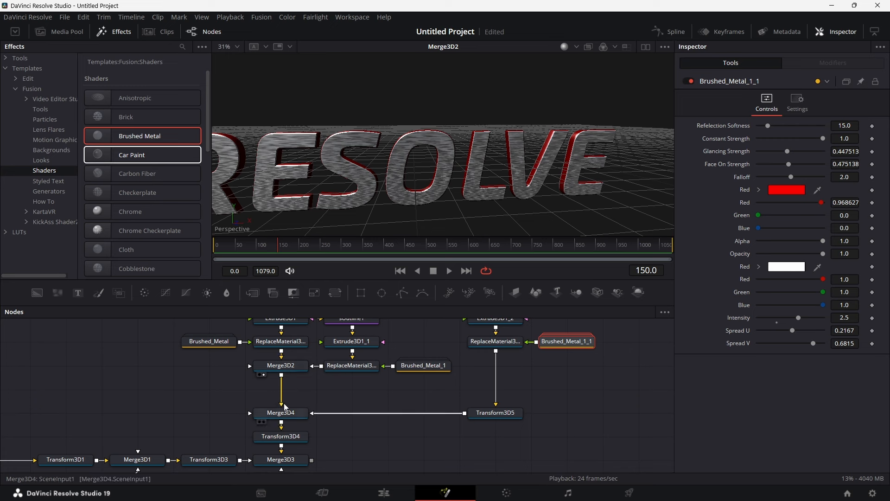
Step: Add a Bender 3D node after Merge3D2, place it between Merge3D2 and Merge3D4, and move the outline's ReplaceMaterial3D node back beside Merge3D2
left_click(291, 367)
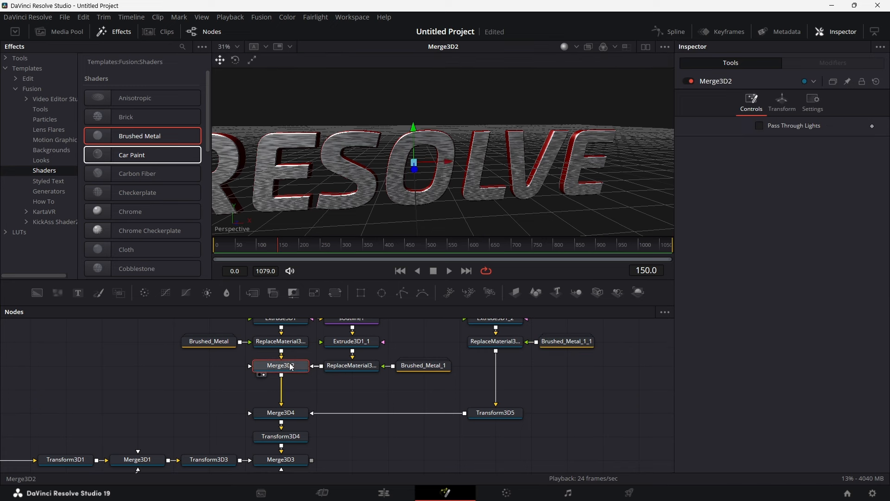
key("shift+space")
type("bender")
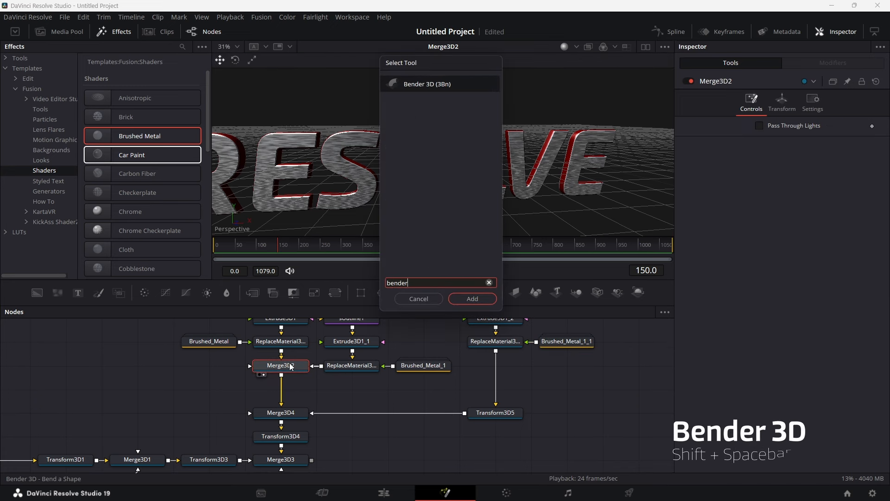
key("Return")
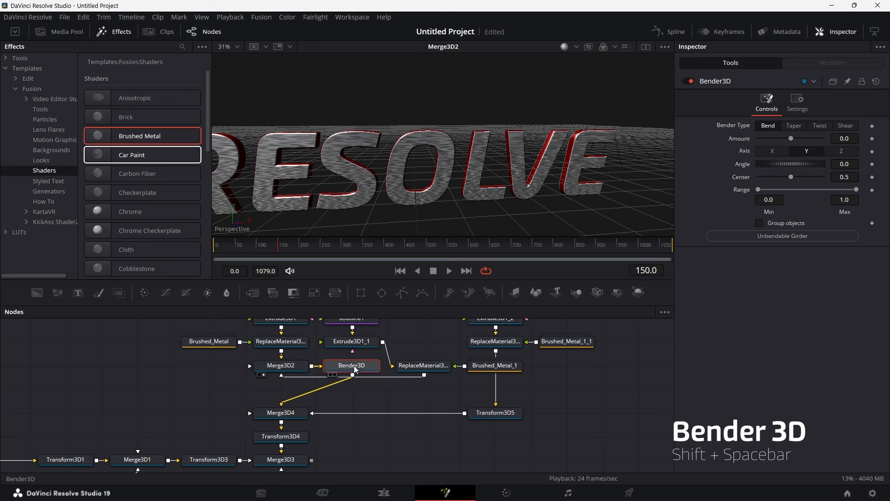
left_click_drag(355, 372, 287, 399)
left_click_drag(434, 370, 363, 369)
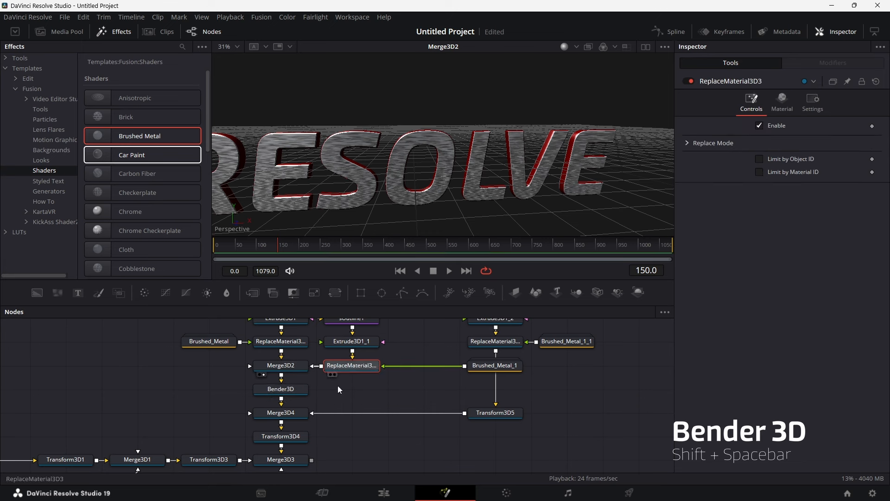
Step: Set Bender3D's bend amount to -0.275, display the node in the viewer, and compare the axes, keeping X
left_click(293, 392)
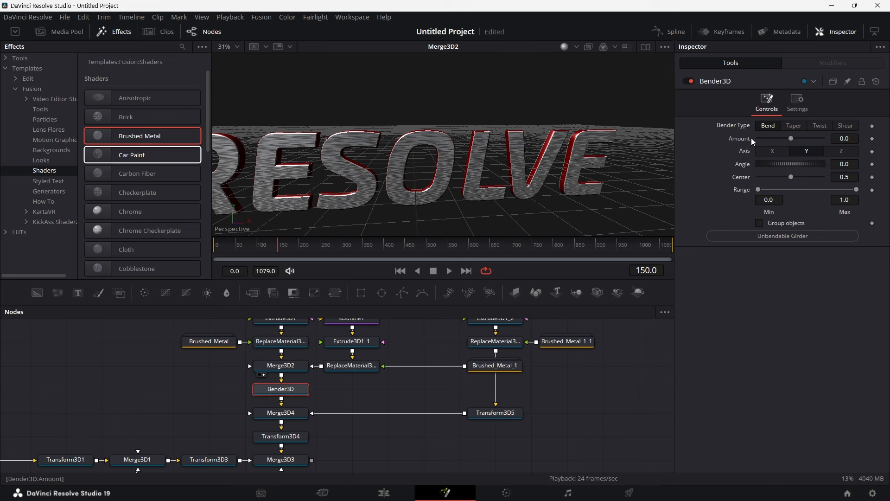
left_click(851, 139)
type("-0.275")
key("Tab")
left_click(772, 150)
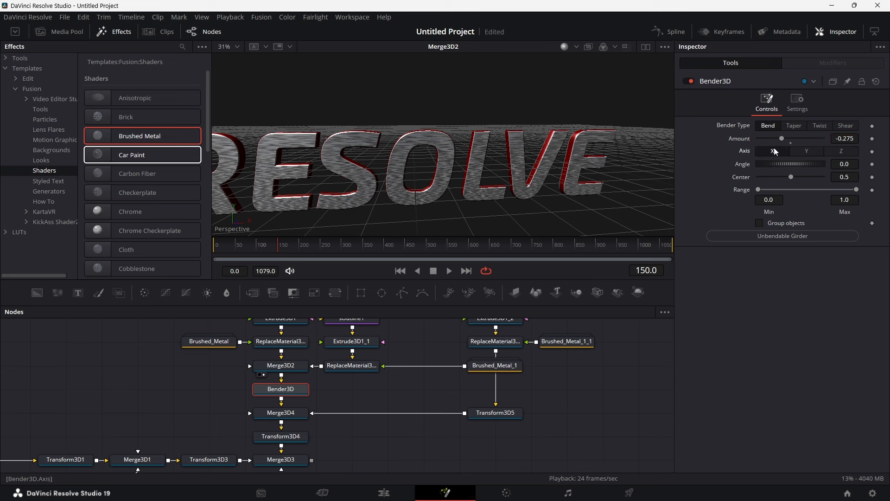
key("1")
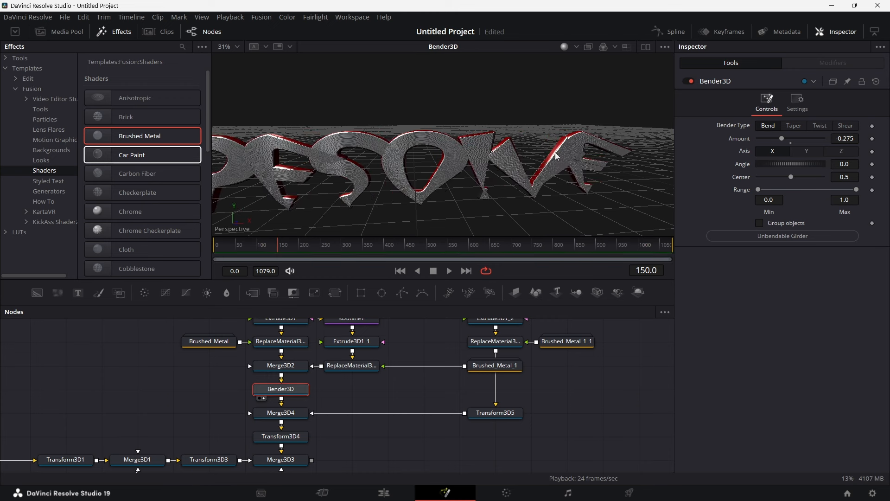
left_click(807, 152)
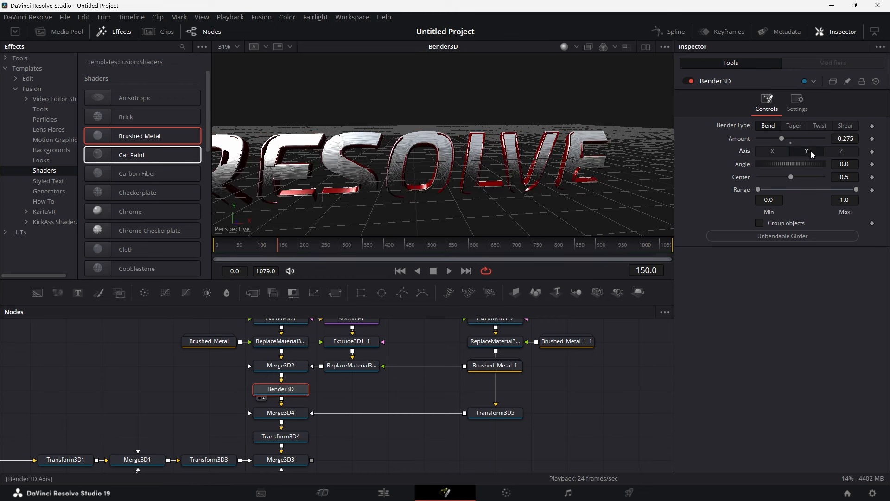
left_click(772, 152)
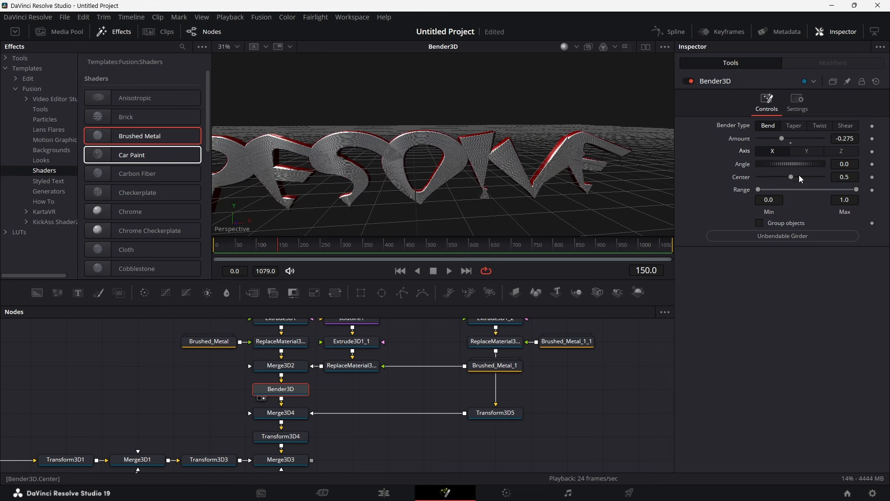
Step: Set Bender3D's angle to 90 and enable grouping of objects so the RESOLVE text bends as one
left_click(841, 164)
type("90")
key("Tab")
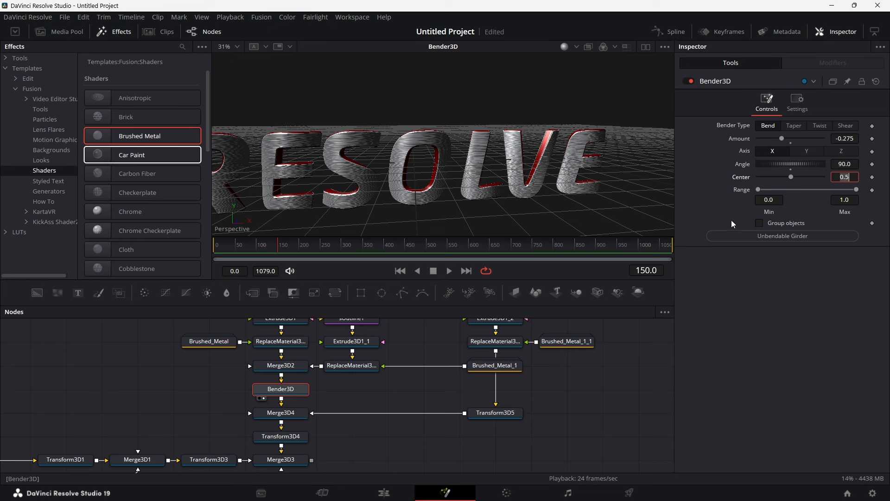
left_click(759, 223)
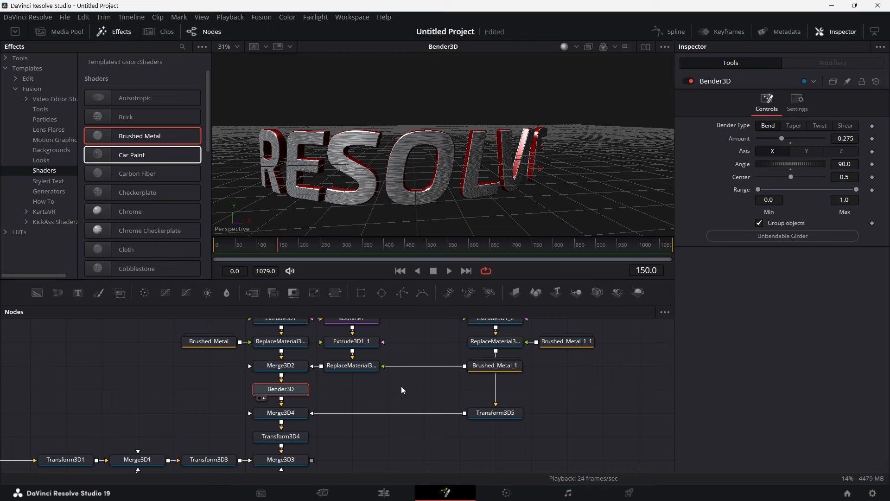
Step: Display Merge3D3 in the viewer and play the animation to examine the bent text against the rotating globe
scroll(402, 386, "down", 2)
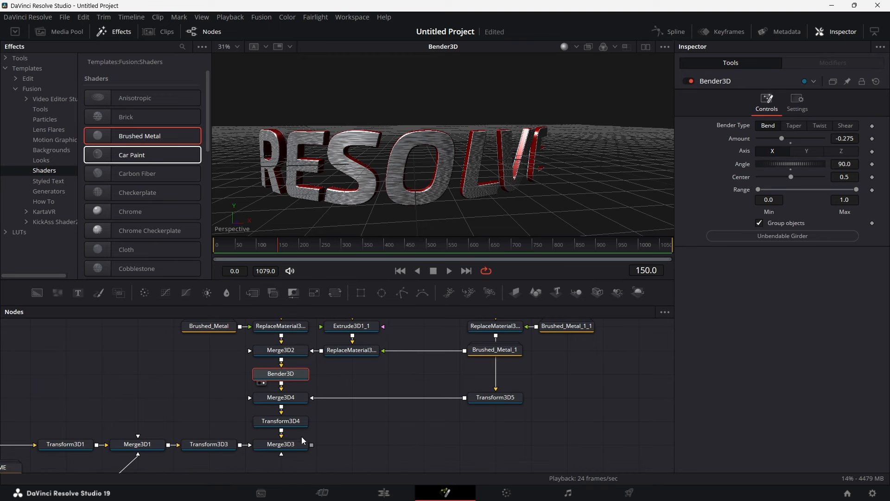
left_click_drag(294, 444, 383, 199)
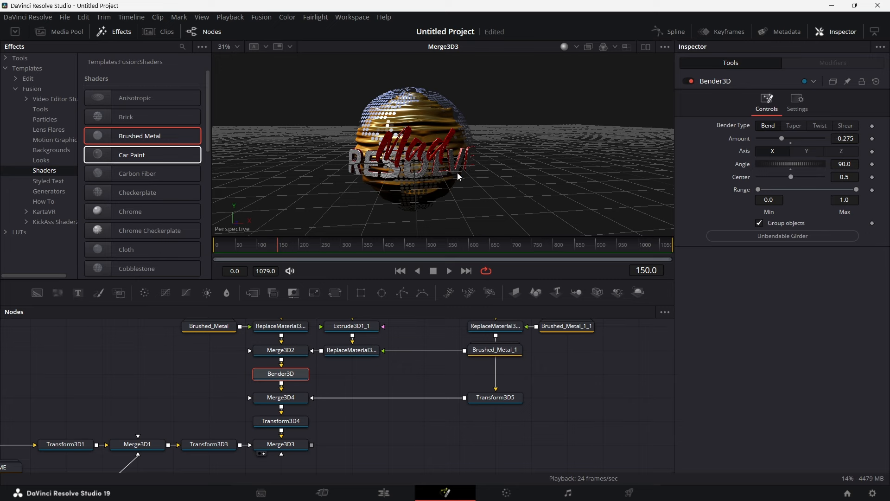
scroll(481, 167, "up", 2)
scroll(481, 167, "down", 5)
scroll(481, 168, "up", 2)
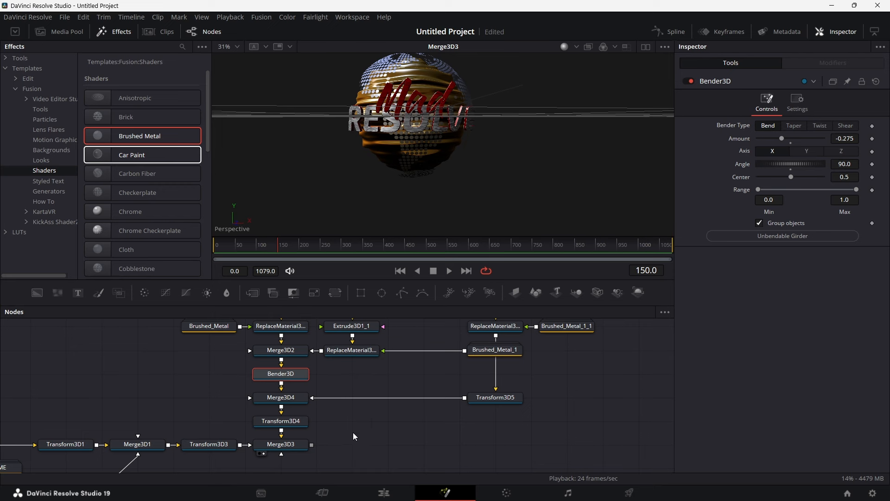
left_click(449, 274)
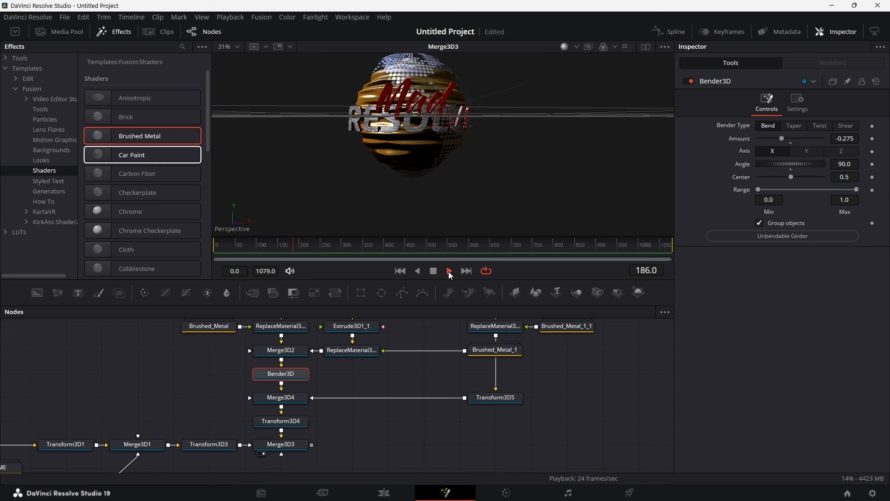
left_click(434, 272)
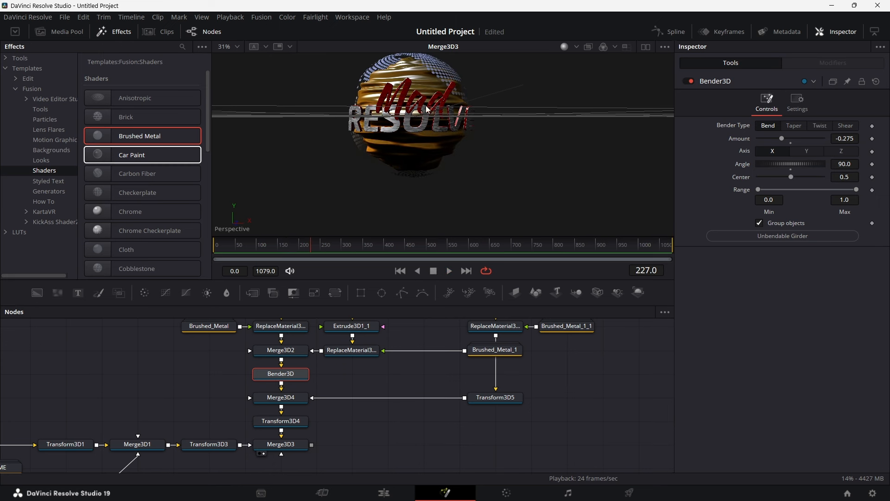
scroll(395, 125, "up", 3)
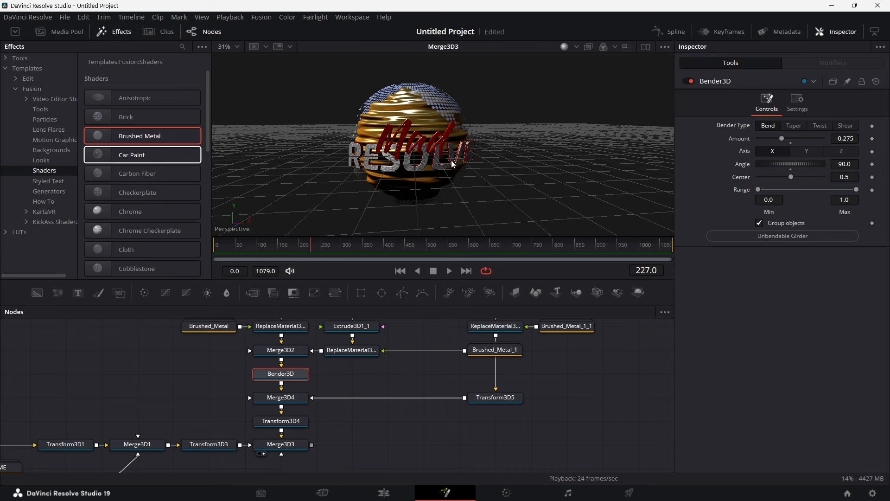
Step: Copy Bender3D and paste the copy between Transform3D5 and Merge3D4 to bend the Mad text
left_click(435, 169)
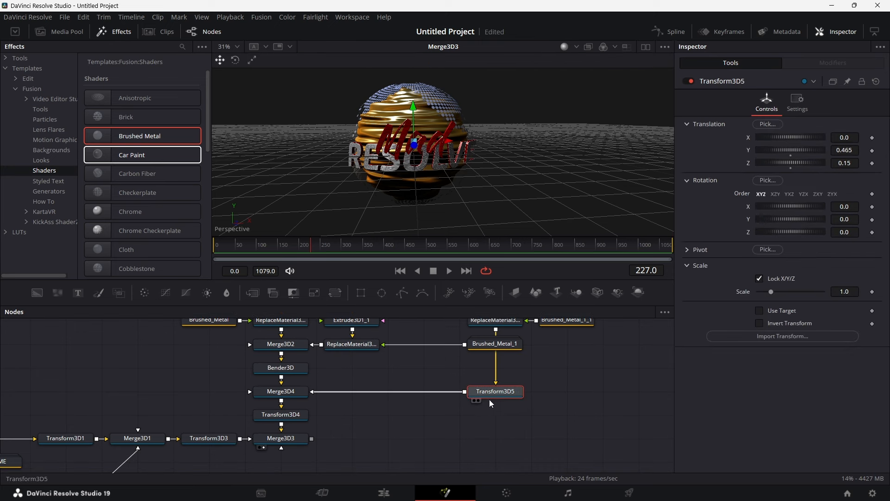
right_click(295, 370)
left_click(320, 96)
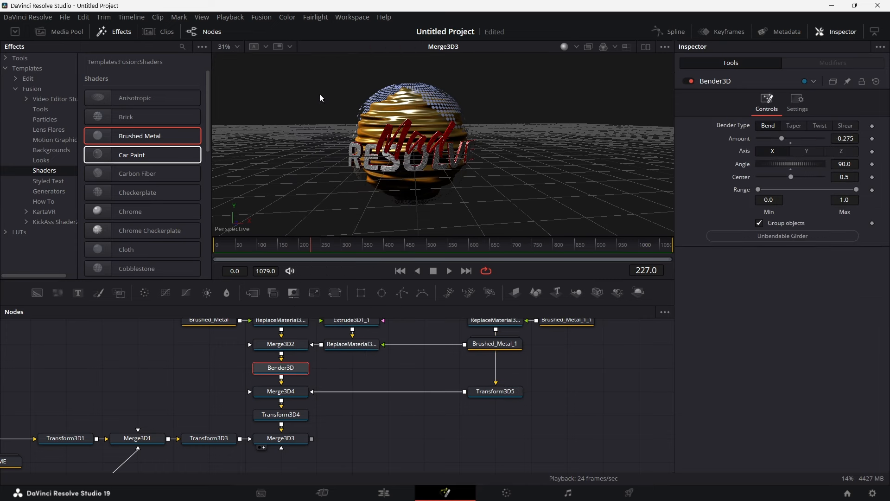
left_click(486, 391)
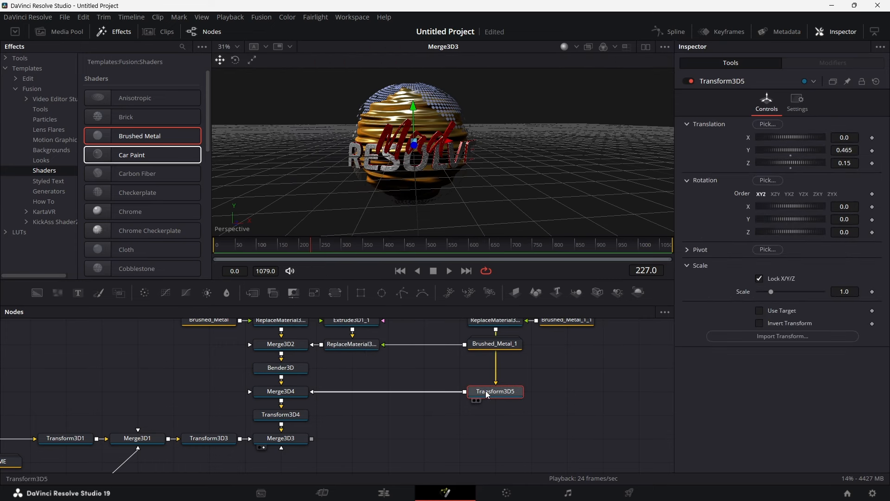
key("ctrl+v")
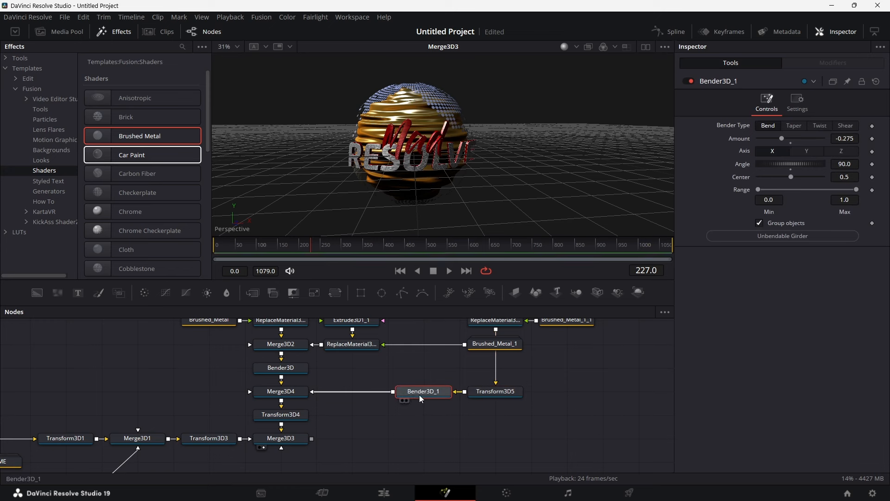
mouse_move(444, 394)
left_mouse_down()
mouse_move(440, 416)
mouse_move(432, 392)
left_mouse_up()
Step: Shift the text nodes upward in the node graph and add a Transform 3D between Bender3D and Merge3D4
scroll(475, 402, "up", 3)
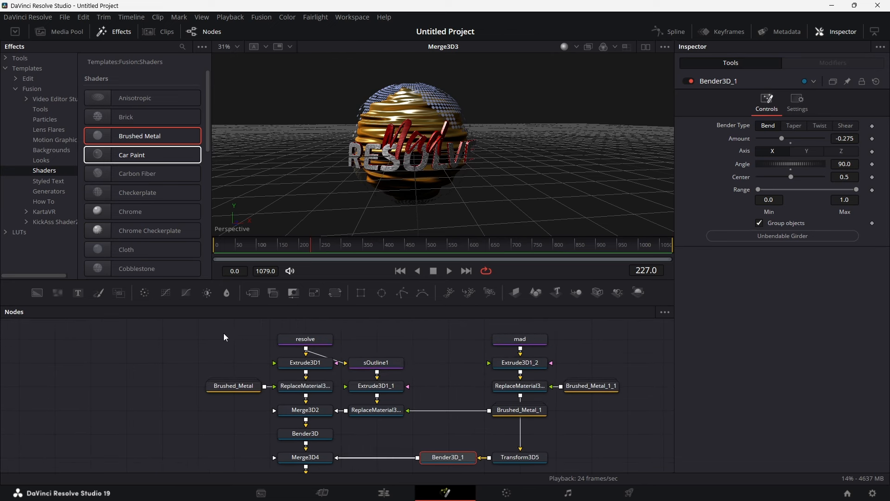
left_click_drag(206, 328, 601, 432)
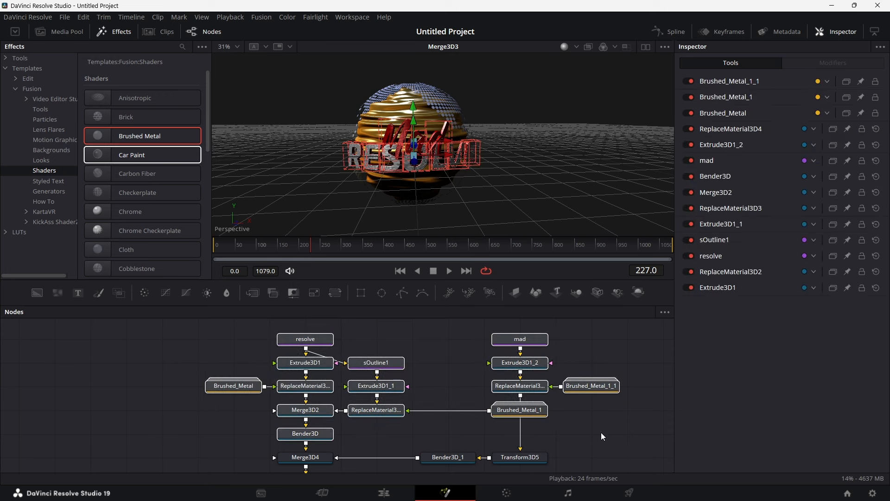
left_click_drag(323, 441, 323, 424)
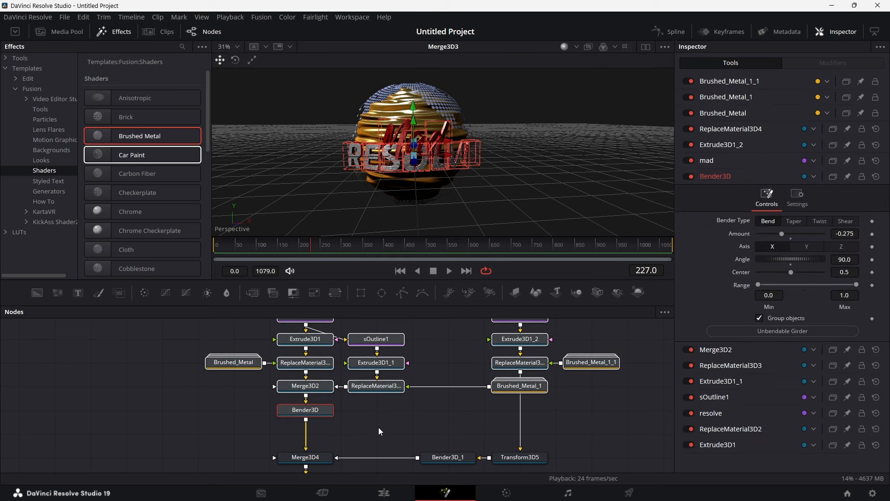
left_click(324, 411)
key("shift+space")
type("tr")
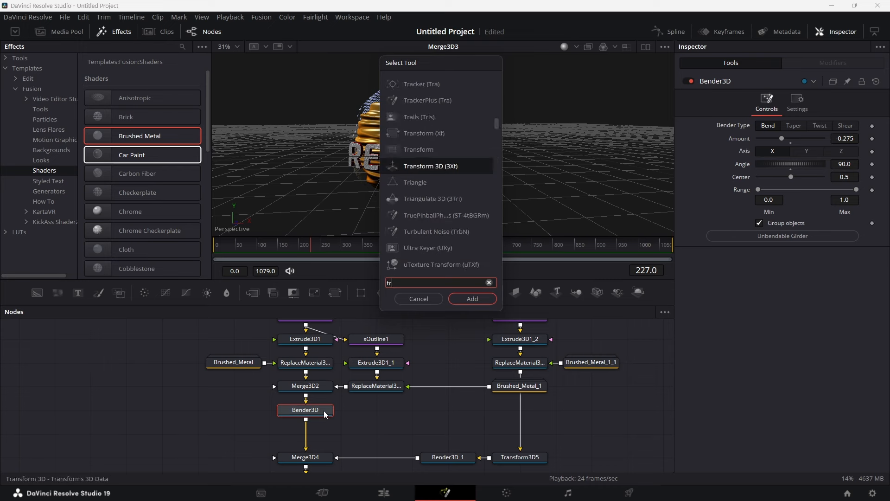
key("Return")
scroll(332, 421, "down", 3)
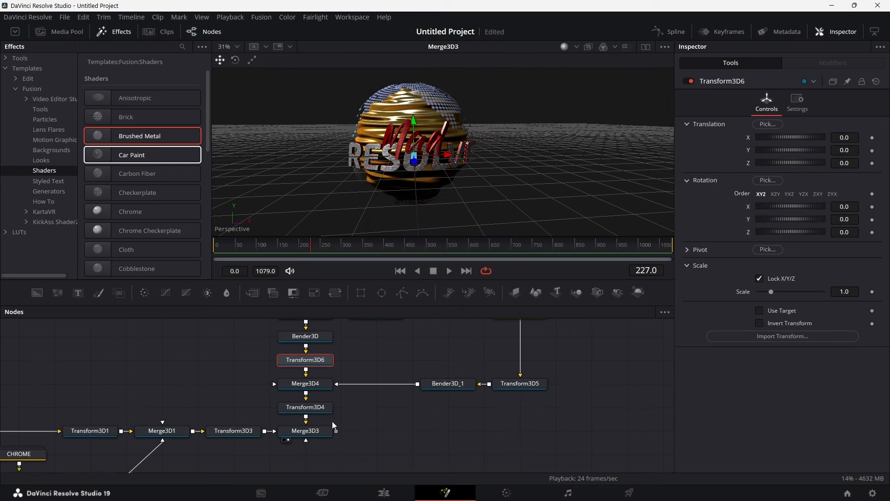
Step: Move the Brushed_Metal_1 node off the Mad branch to sit beside the outline's ReplaceMaterial3D node
left_click(441, 387)
scroll(544, 377, "up", 1)
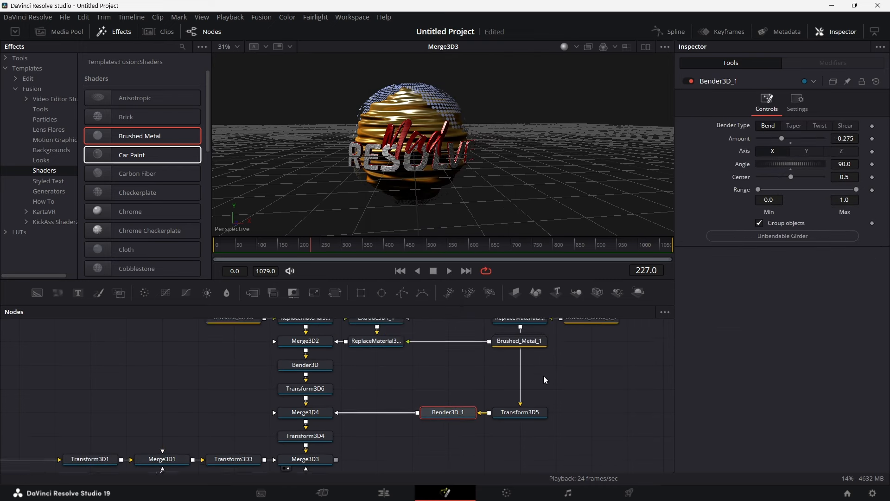
scroll(543, 375, "up", 1)
scroll(550, 417, "up", 1)
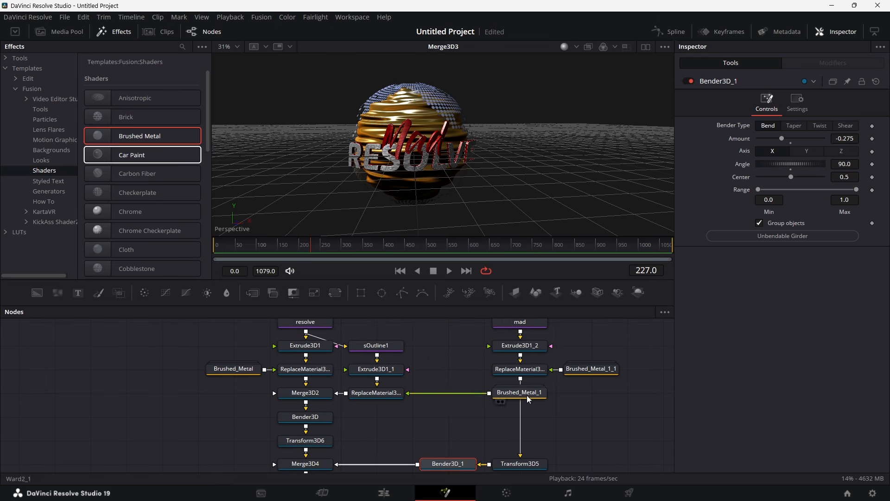
mouse_move(521, 392)
left_mouse_down()
mouse_move(522, 436)
mouse_move(524, 416)
mouse_move(464, 428)
mouse_move(447, 395)
left_mouse_up()
scroll(541, 420, "down", 2)
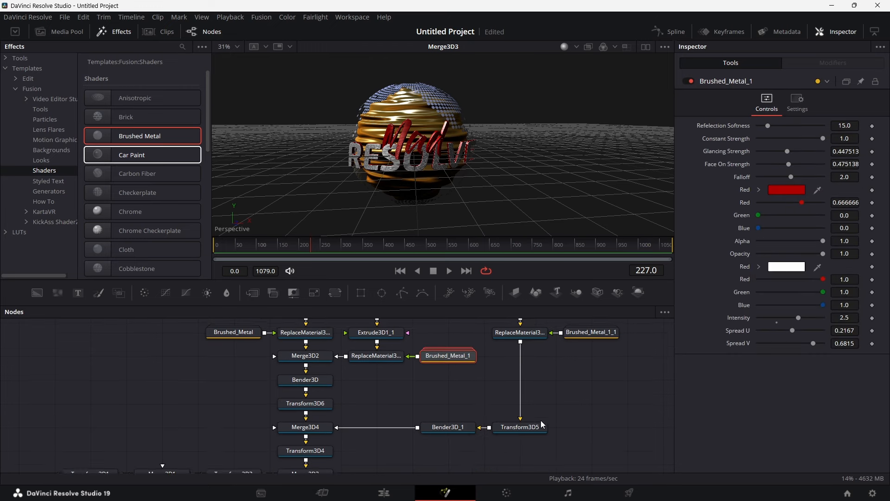
scroll(545, 447, "up", 3)
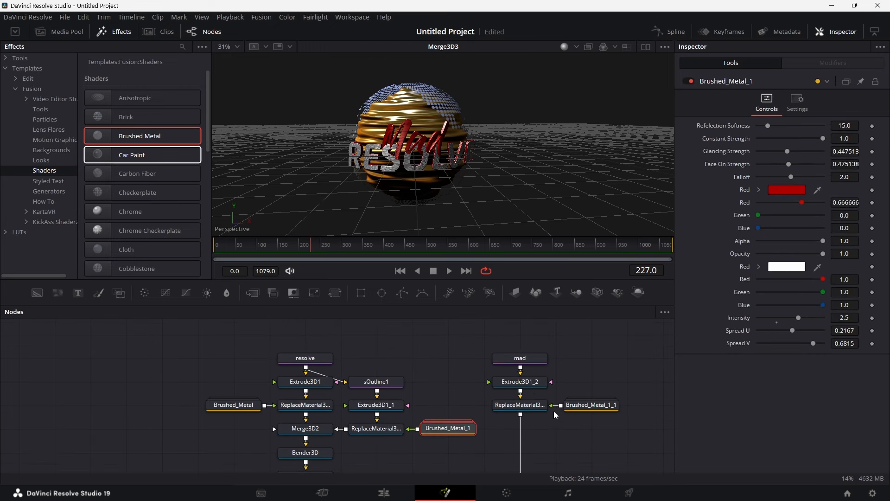
scroll(554, 411, "down", 3)
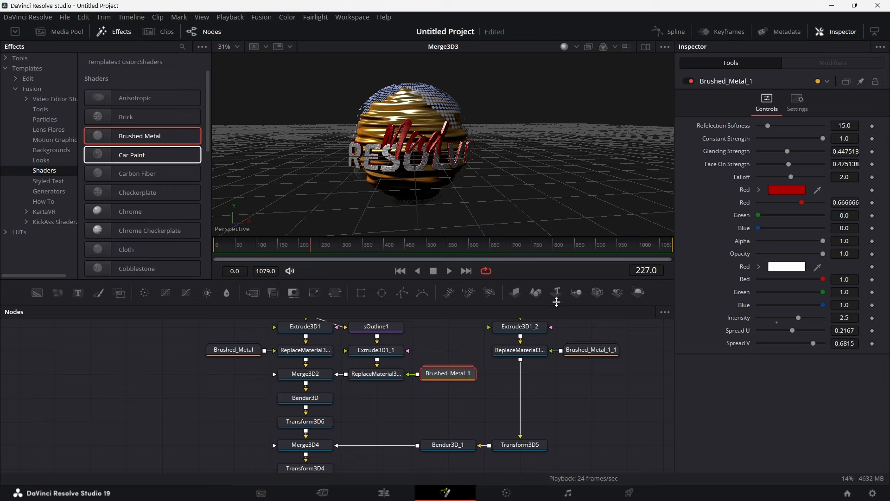
Step: Enlarge the node graph area and add a Transform 3D between Bender3D_1 and Merge3D4
left_click_drag(556, 305, 554, 230)
scroll(567, 289, "up", 2)
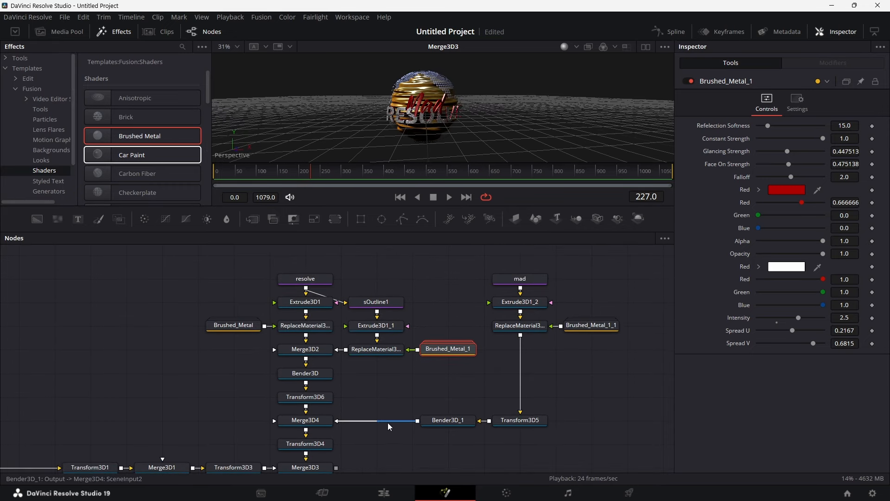
left_click(447, 421)
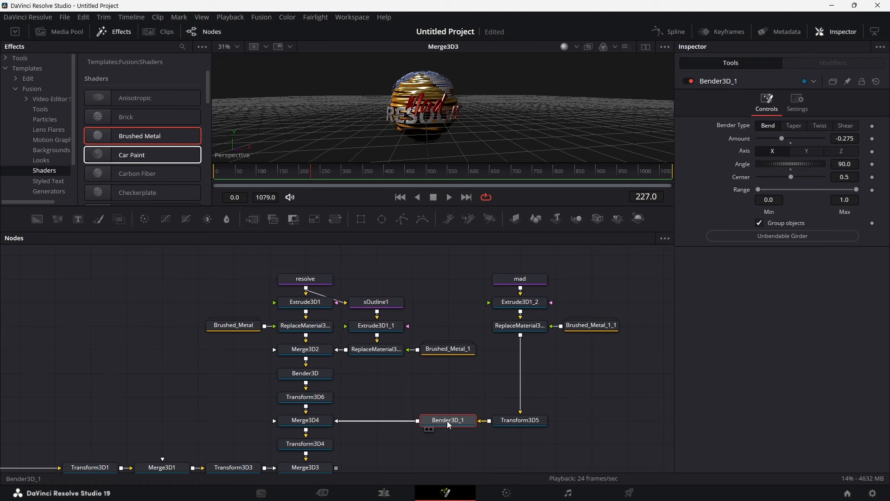
key("shift+space")
type("tr")
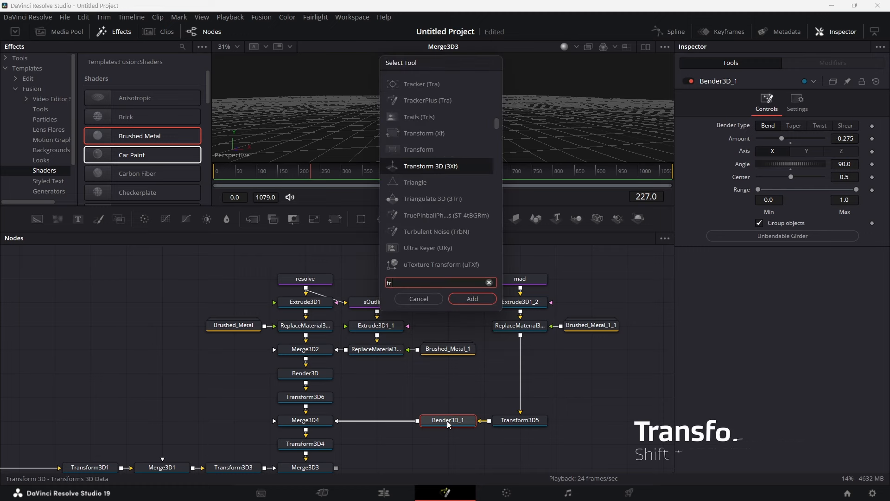
key("Return")
scroll(414, 420, "down", 2)
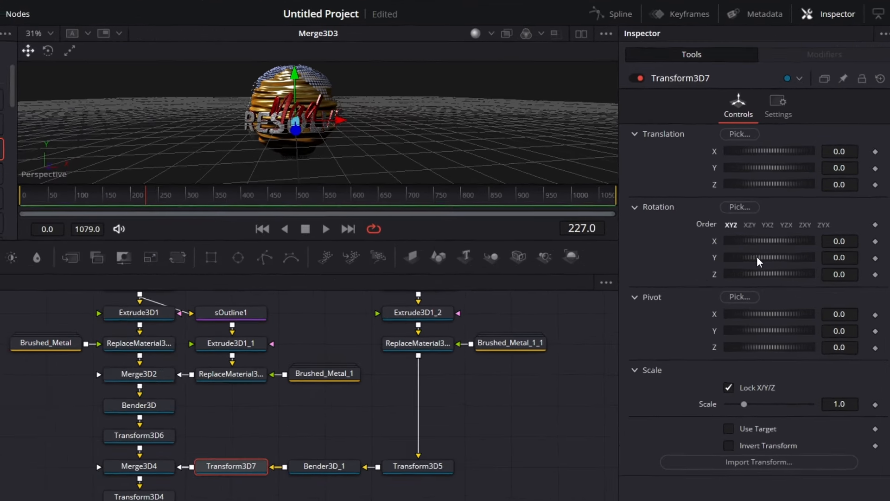
Step: Try rotating the Mad text about Y in Transform3D7 and reset the rotation to 0
left_click_drag(782, 216, 788, 217)
mouse_move(765, 258)
left_mouse_down()
mouse_move(774, 256)
mouse_move(741, 267)
mouse_move(775, 263)
left_mouse_up()
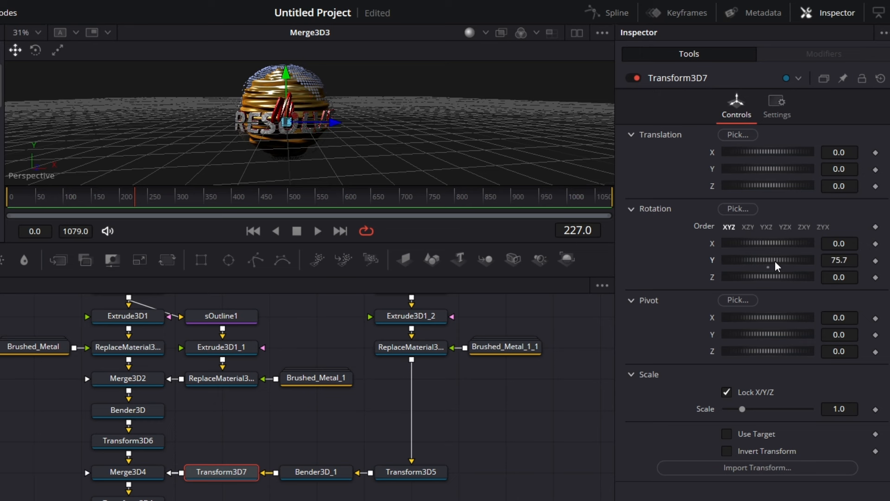
double_click(713, 262)
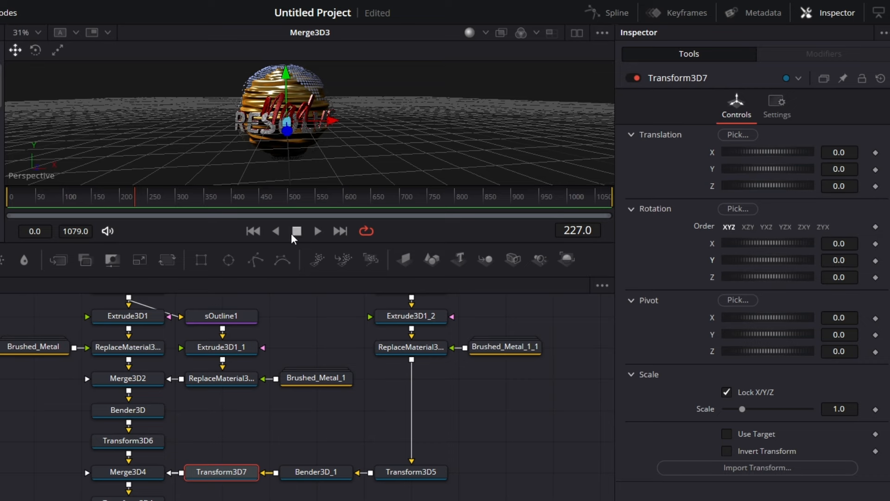
Step: Enlarge the 3D viewer area and switch it from Perspective to the Top view
left_click_drag(288, 246, 288, 375)
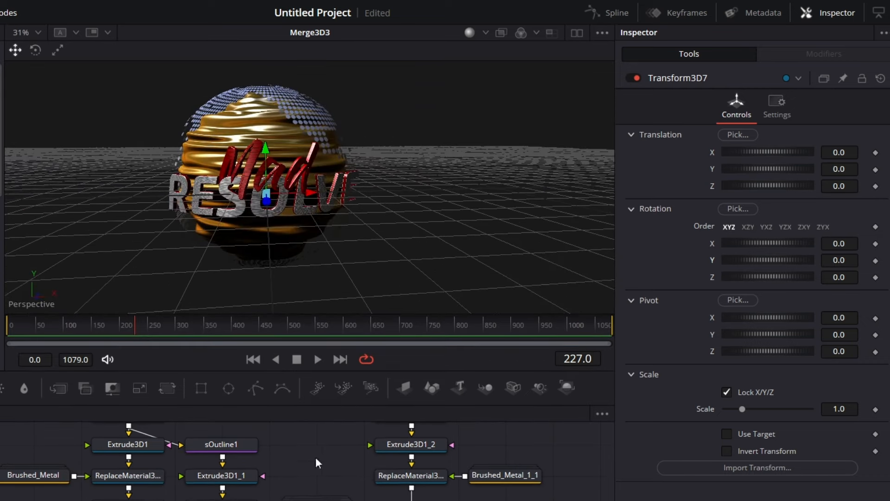
scroll(312, 463, "down", 3)
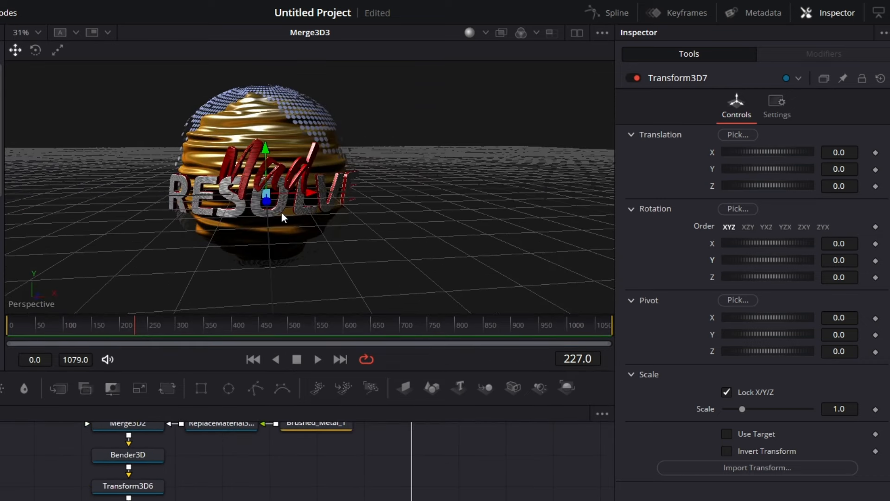
left_click_drag(282, 212, 281, 213)
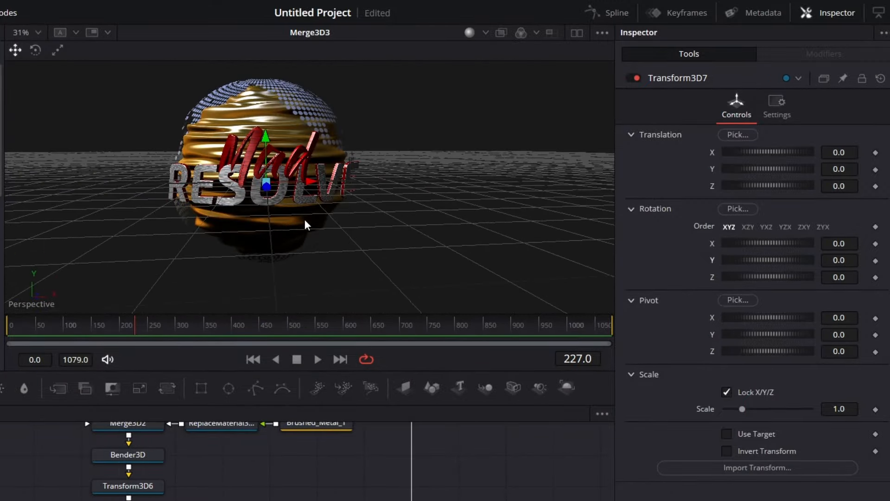
scroll(321, 228, "up", 2)
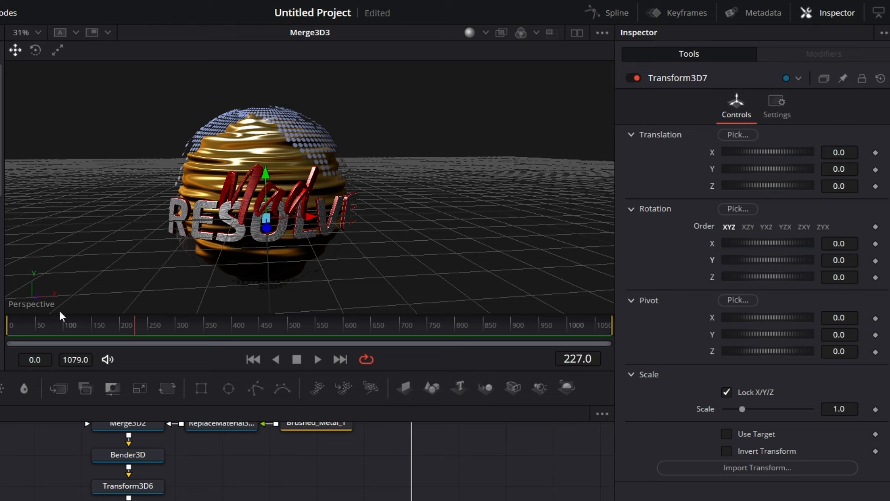
right_click(38, 304)
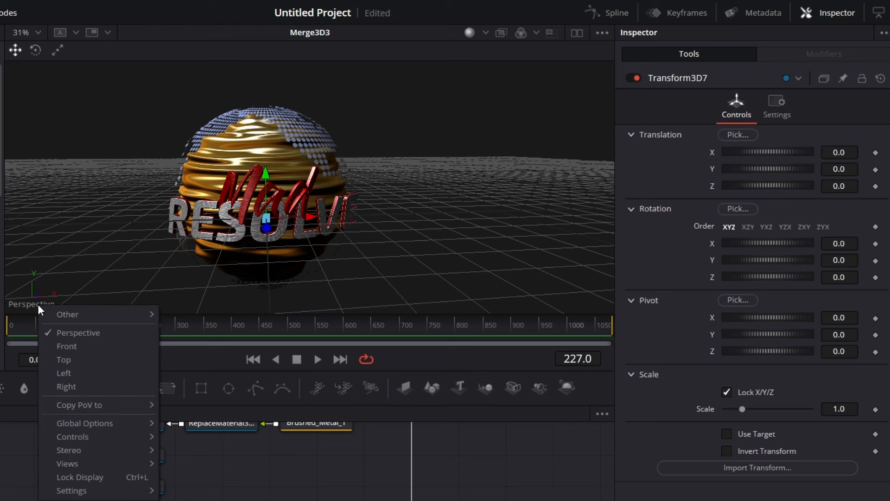
left_click(70, 359)
scroll(310, 191, "up", 2)
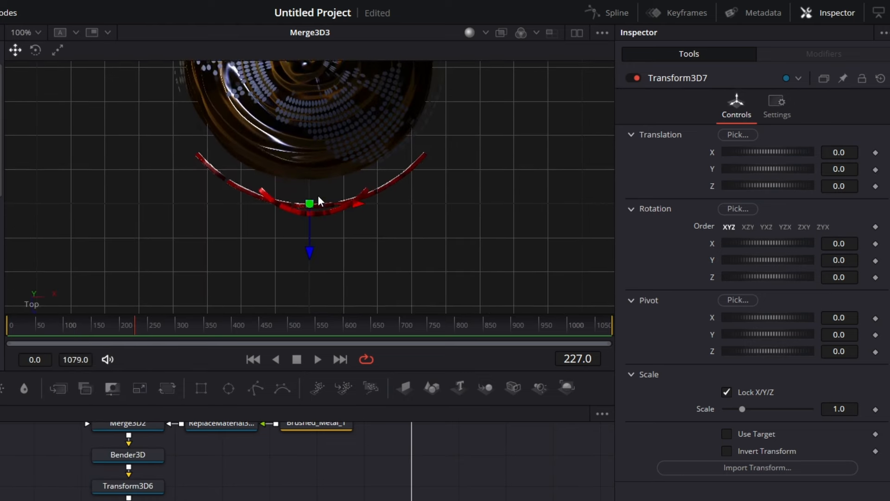
scroll(318, 198, "up", 3)
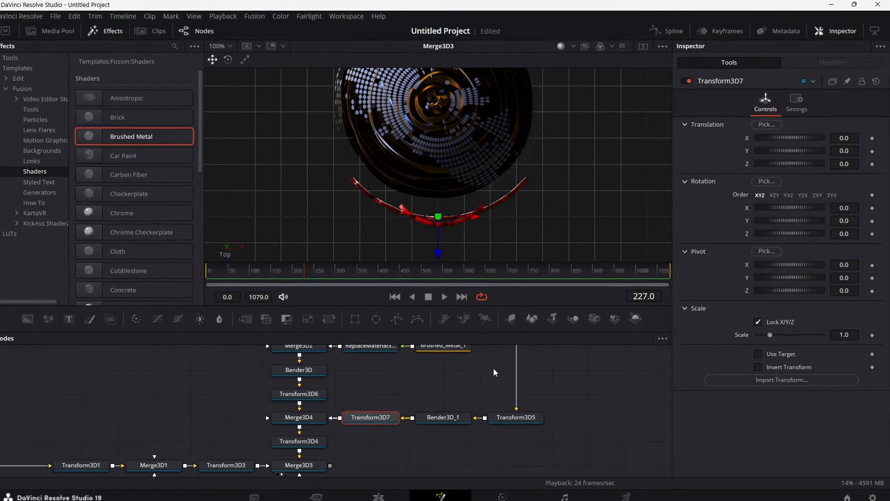
Step: Reduce the Mad text's bend by setting the Amount in Bender3D_1 to -0.115
left_click(442, 417)
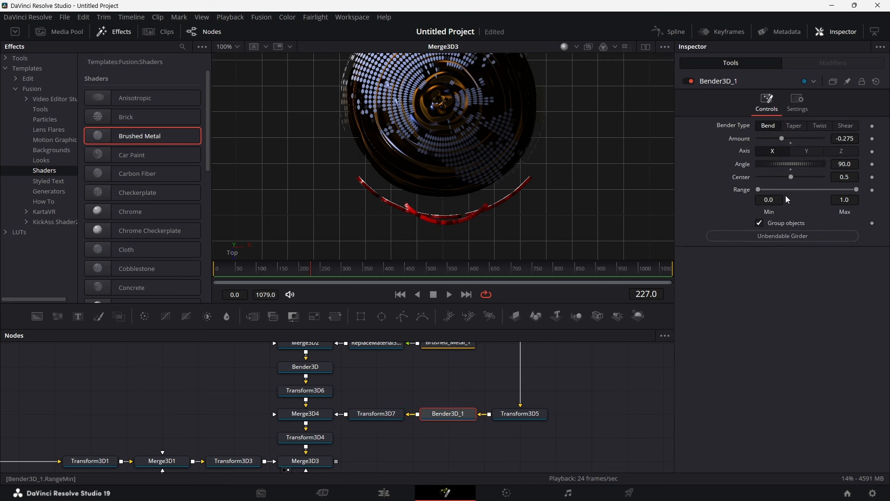
left_click_drag(848, 138, 880, 139)
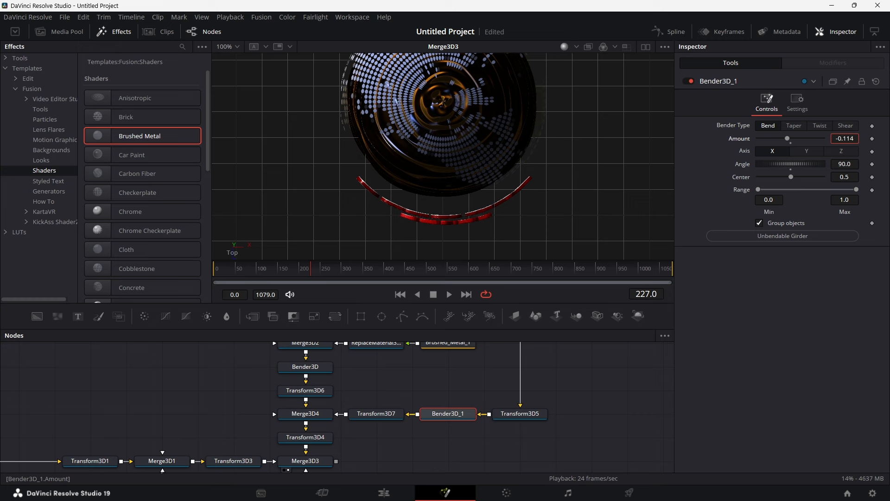
left_click(856, 141)
key("Tab")
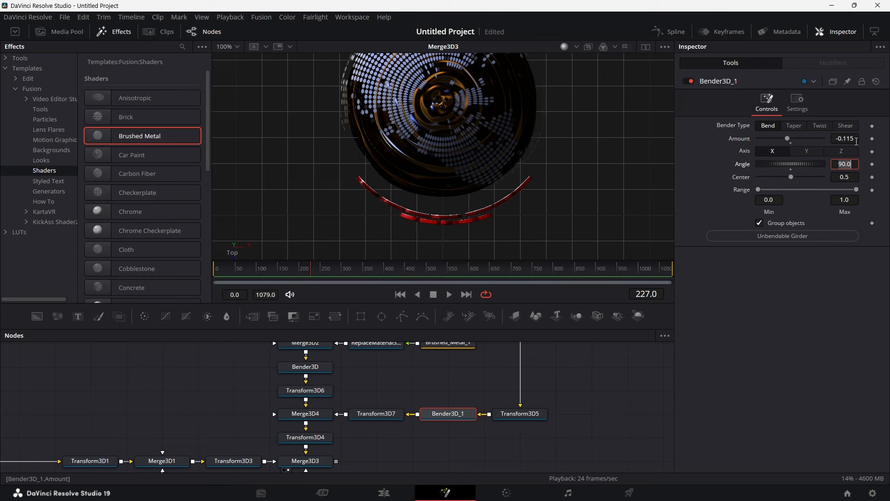
Step: Move the pivot of Transform3D7 toward the globe's centre by setting Pivot Z to -2.9
left_click(453, 182)
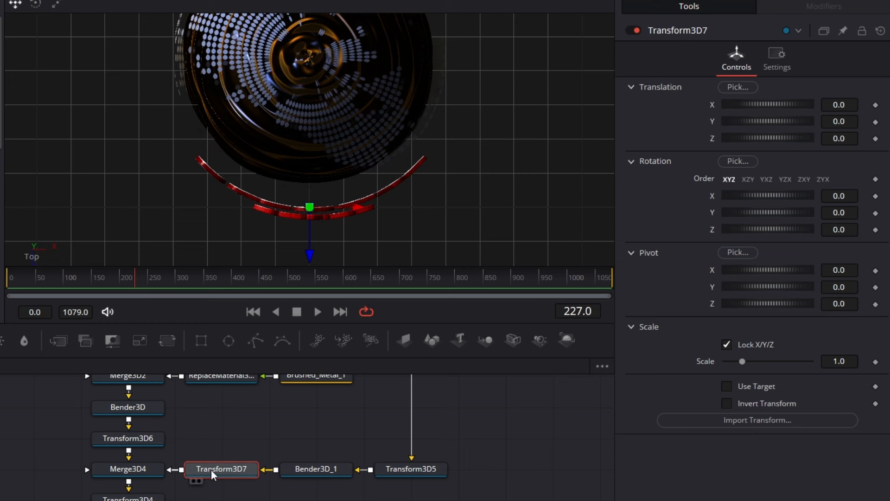
left_click(630, 252)
left_click(631, 252)
left_click_drag(784, 304, 717, 329)
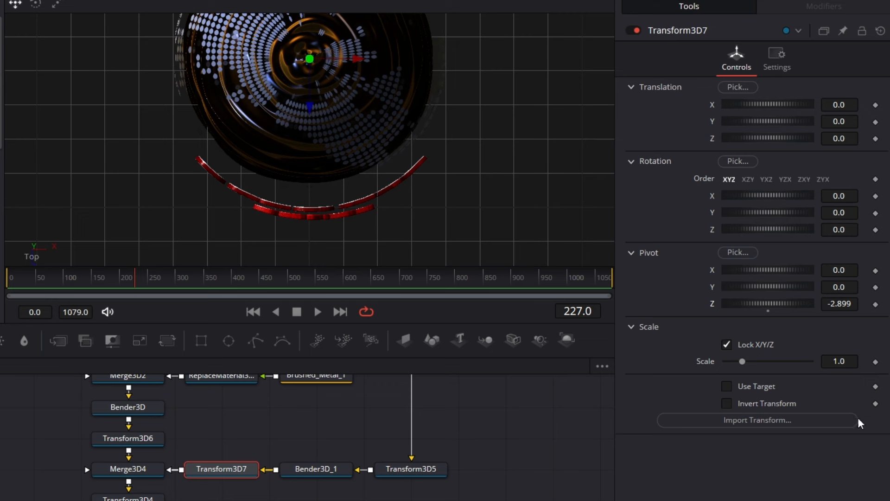
left_click(856, 303)
key("BackSpace")
key("BackSpace")
key("BackSpace")
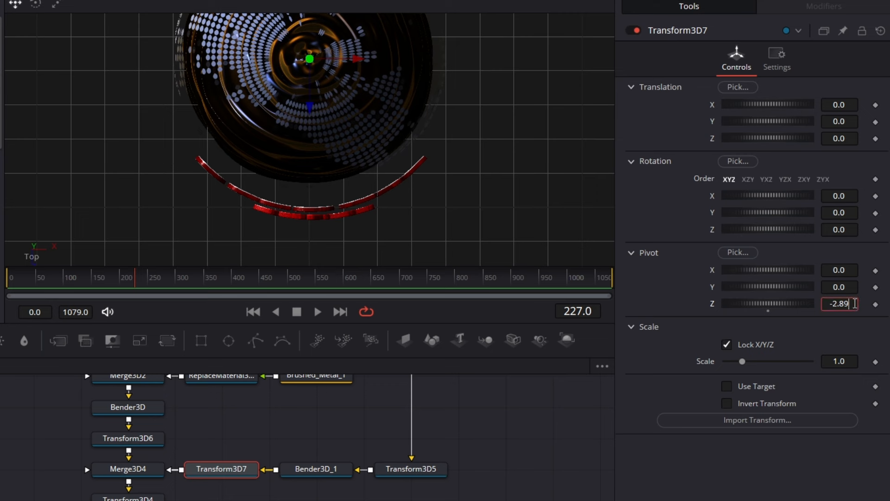
type("9")
key("Tab")
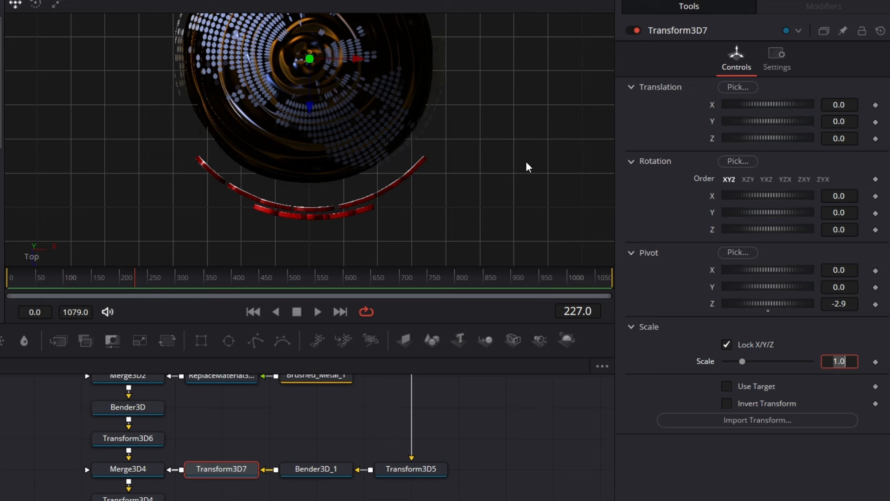
Step: Test the Mad text's orbit around the globe by turning Transform3D7's Y rotation to about 365
scroll(526, 167, "up", 4)
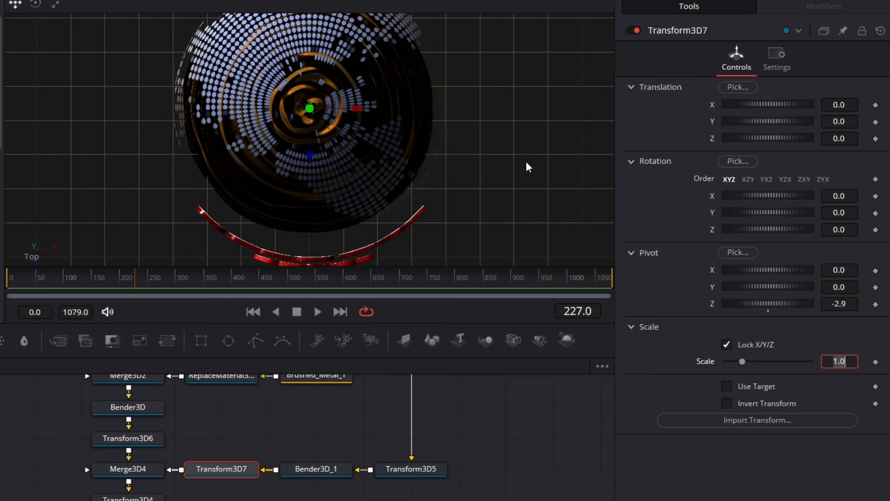
scroll(526, 167, "down", 5)
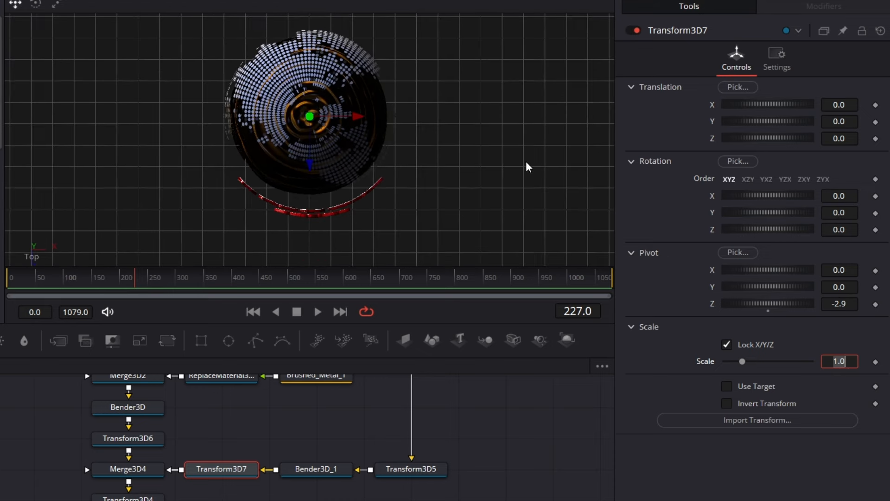
scroll(526, 162, "up", 2)
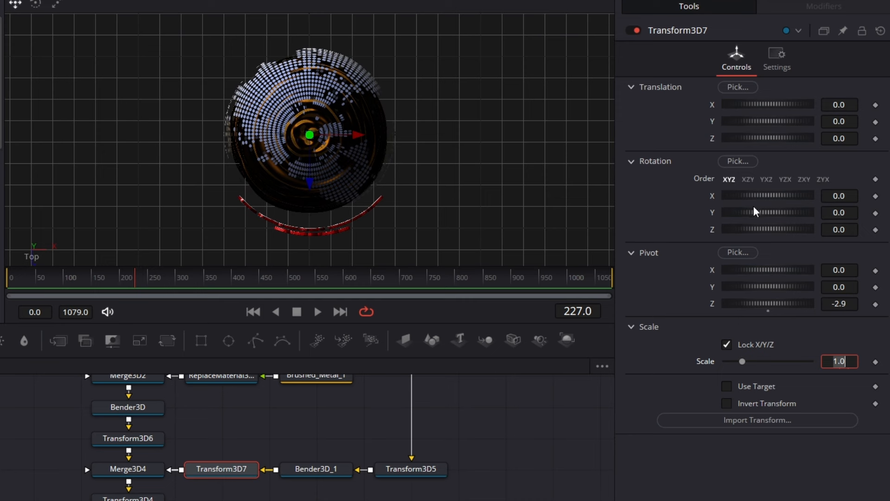
left_click_drag(752, 213, 848, 202)
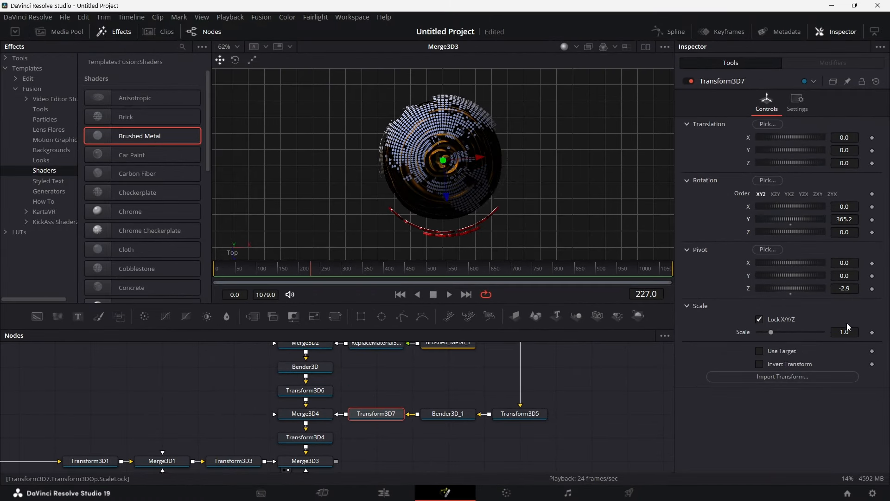
Step: Set Transform3D7's Pivot Z to -2.7 and test the orbit with a Y rotation of about 530
left_click(853, 287)
key("BackSpace")
type("7")
key("Tab")
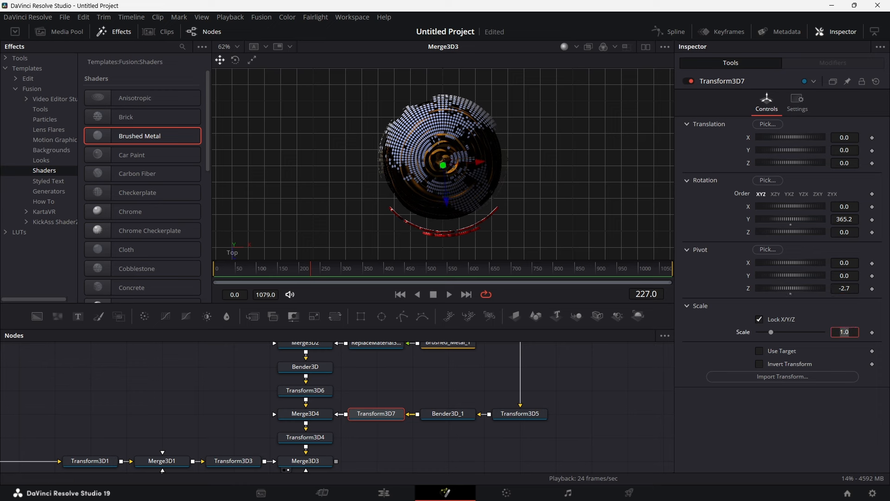
left_click_drag(792, 218, 825, 211)
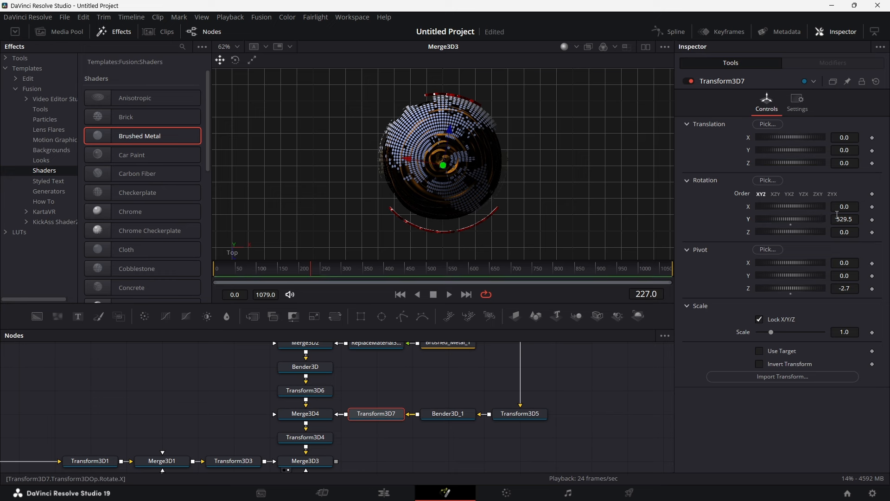
Step: Set Transform3D7's Pivot Z to -3, test the orbit with the Y rotation, and reset that rotation to 0
left_click(854, 288)
type("-3")
key("Tab")
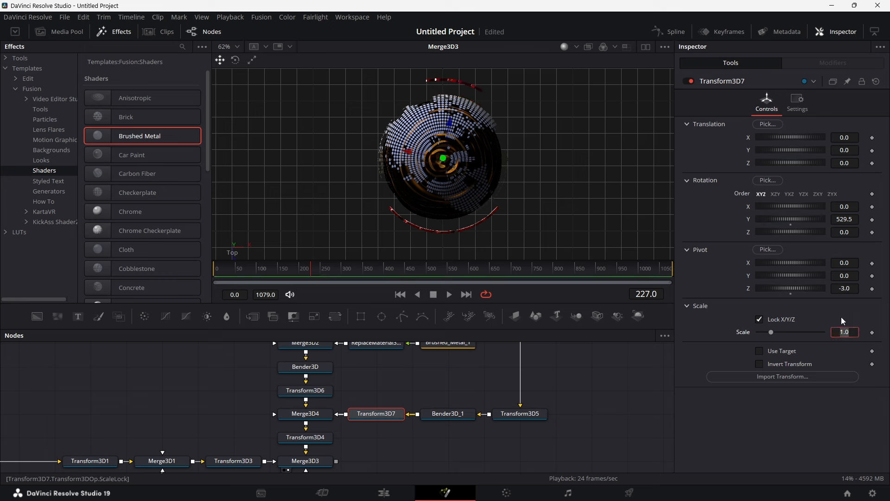
left_click_drag(789, 218, 828, 239)
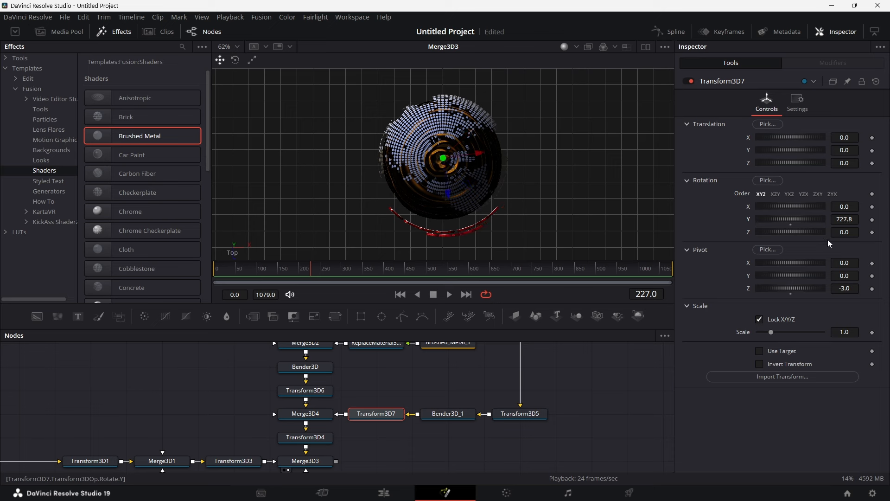
double_click(747, 218)
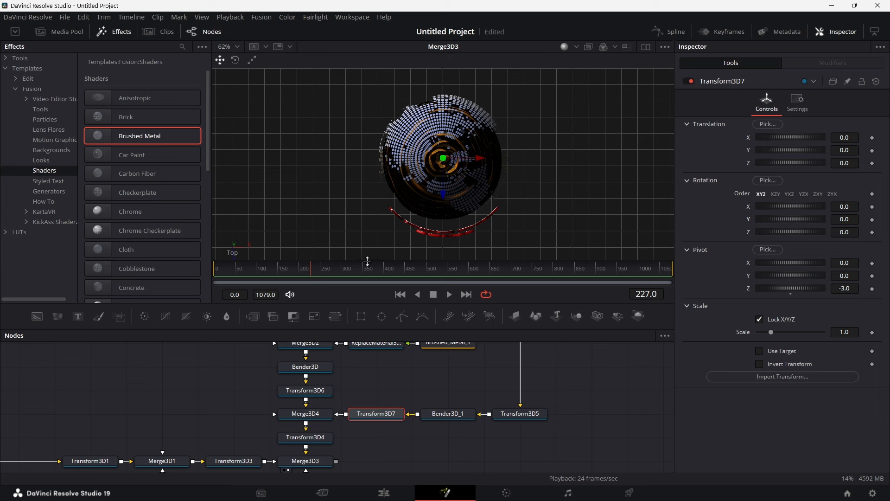
Step: Go to frame 150 and keyframe Transform3D7's Y rotation at -180
left_click(290, 268)
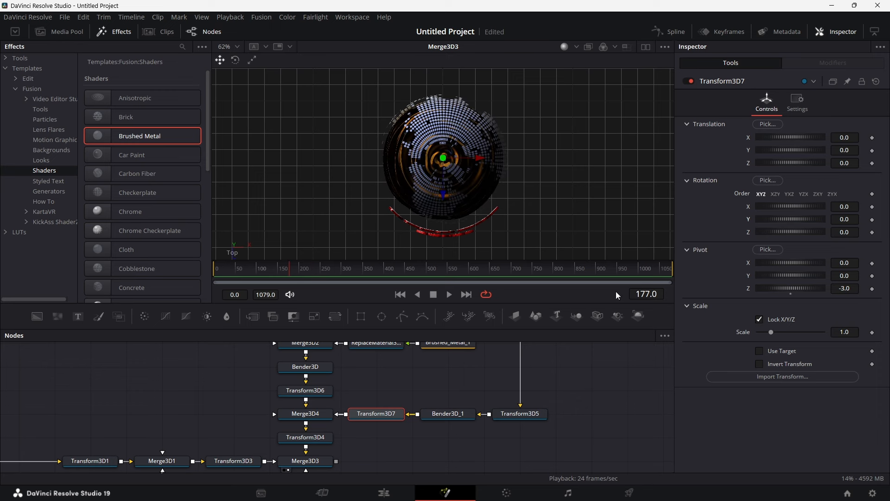
left_click(660, 292)
key("BackSpace")
key("BackSpace")
key("BackSpace")
key("BackSpace")
key("BackSpace")
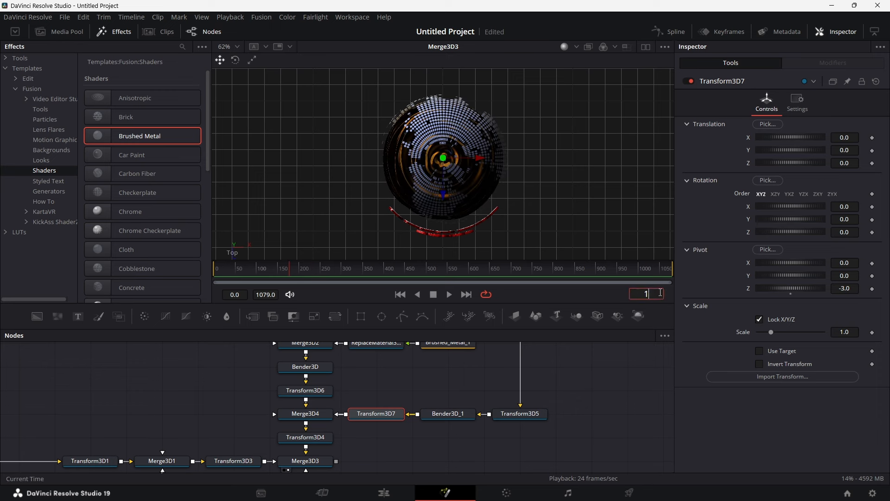
type("150")
key("Return")
left_click(872, 220)
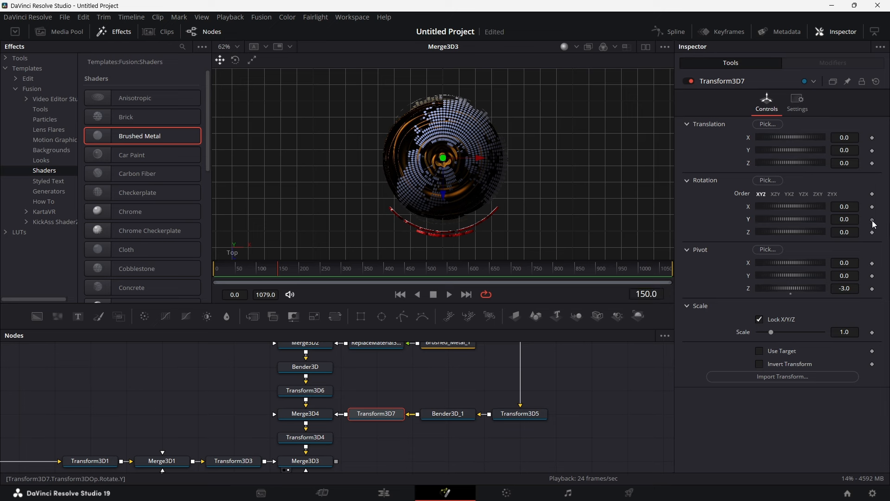
left_click(856, 220)
type("-")
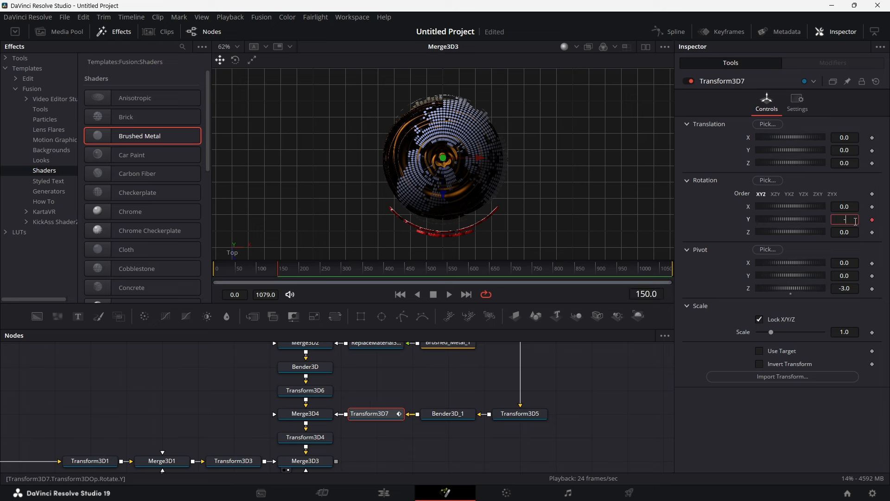
type("180")
key("Tab")
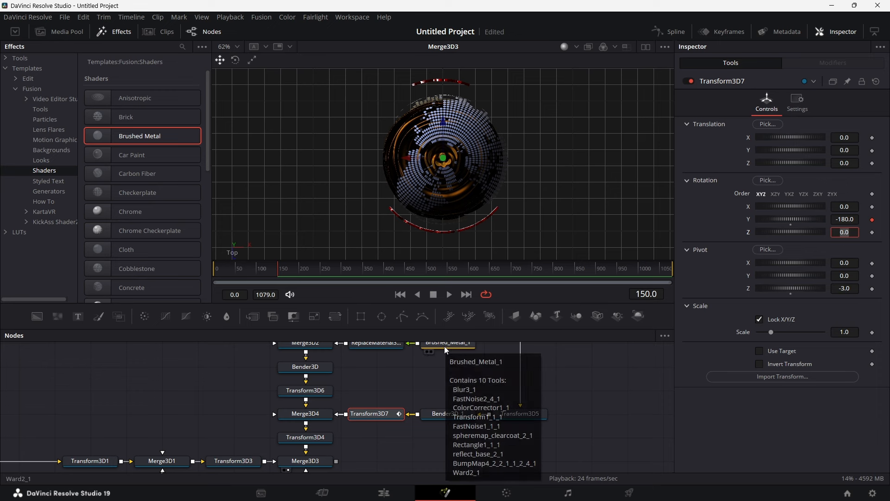
Step: Move to frame 550 and set Transform3D7's Y rotation to 0 as the second keyframe
left_click(449, 271)
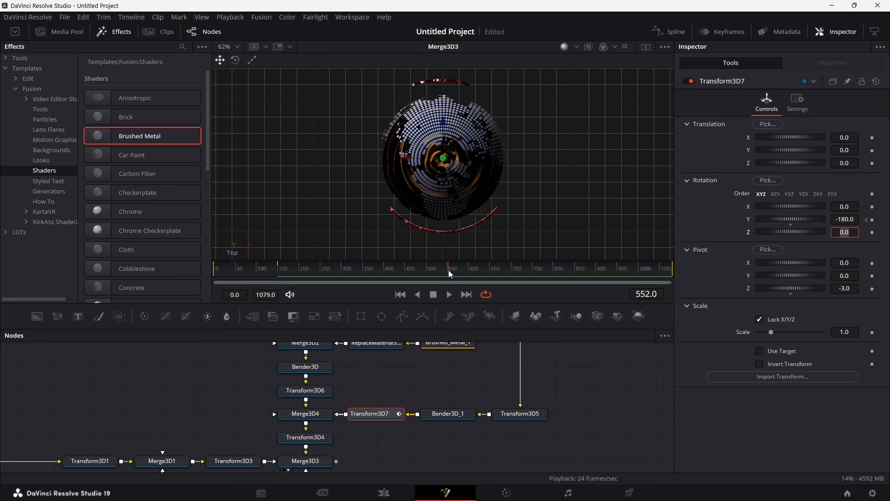
left_click(856, 217)
type("0")
key("Tab")
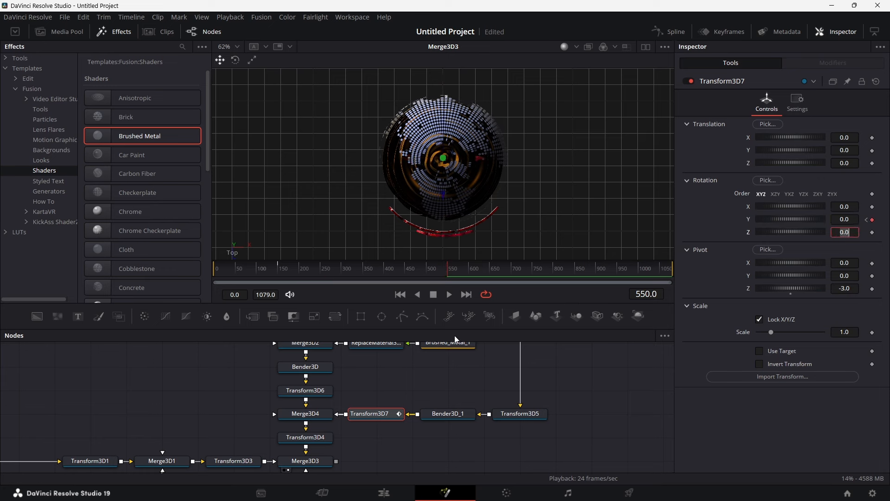
Step: Set Transform3D6's Pivot Z to -3, test the orbit with a Y rotation of about 363, and reset that rotation to 0
scroll(317, 394, "up", 3)
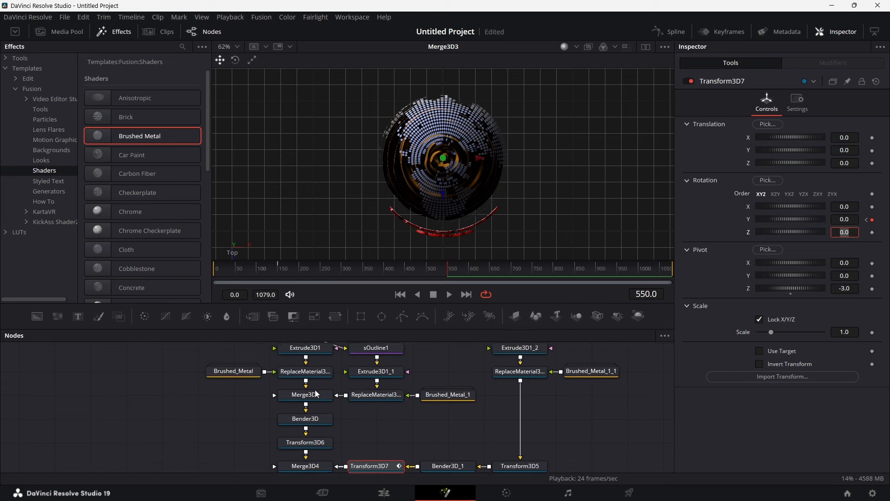
scroll(315, 394, "up", 2)
scroll(319, 449, "down", 2)
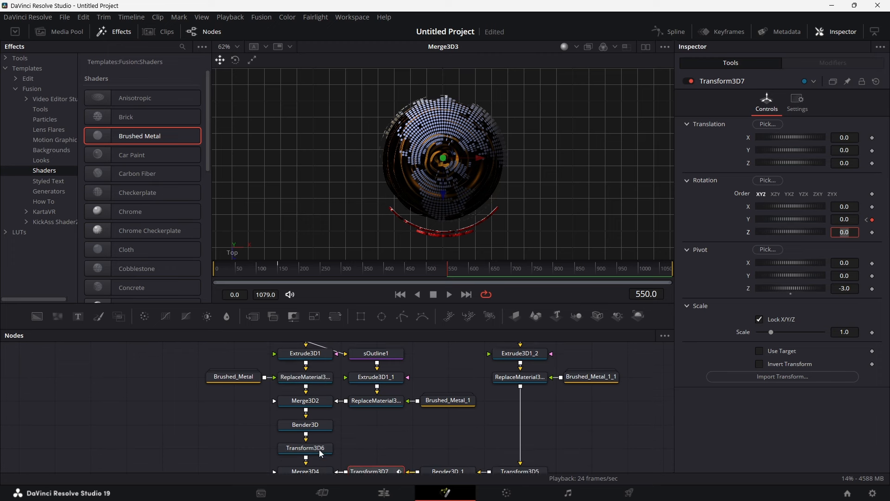
left_click(322, 445)
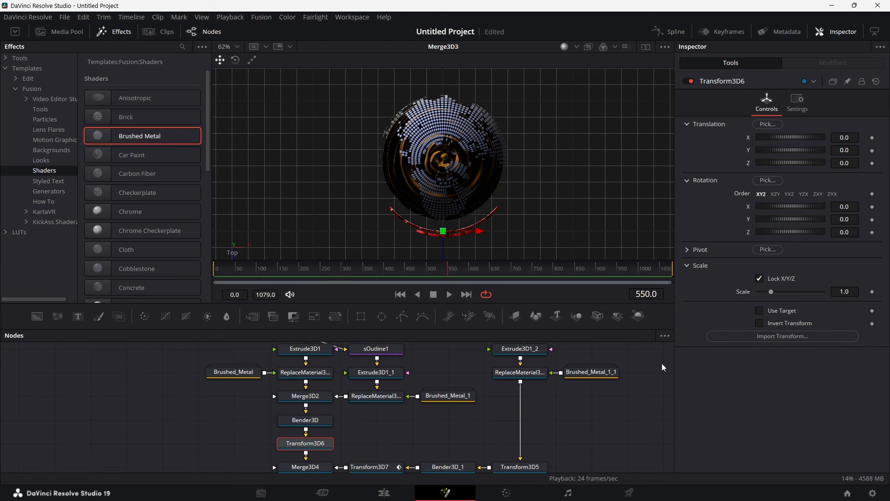
left_click(687, 249)
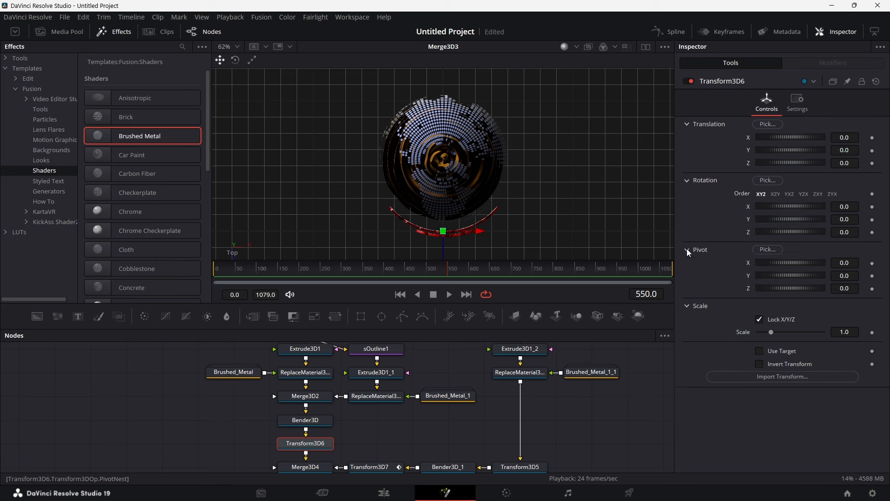
left_click(851, 288)
type("3")
key("Tab")
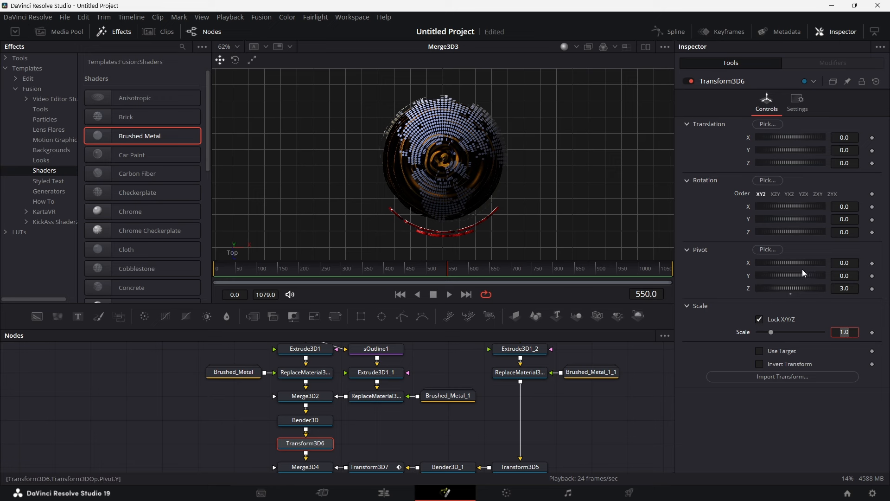
left_click(840, 289)
type("-")
key("Tab")
left_click_drag(786, 218, 856, 207)
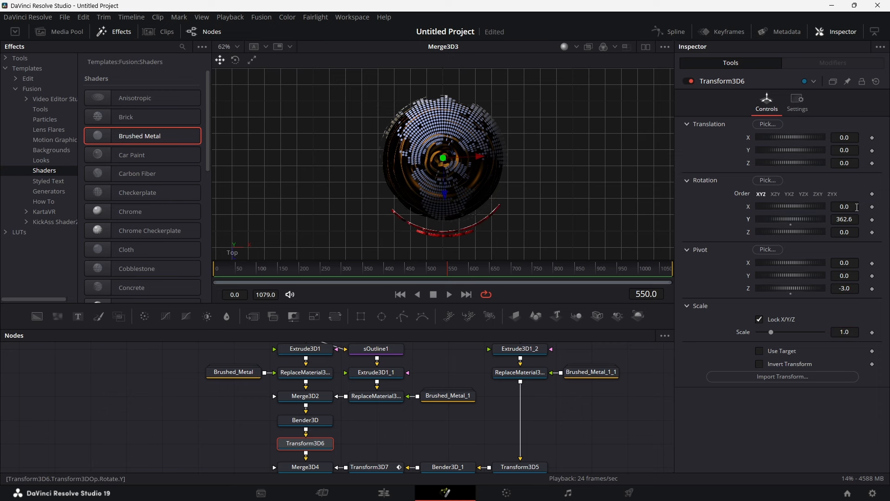
double_click(749, 215)
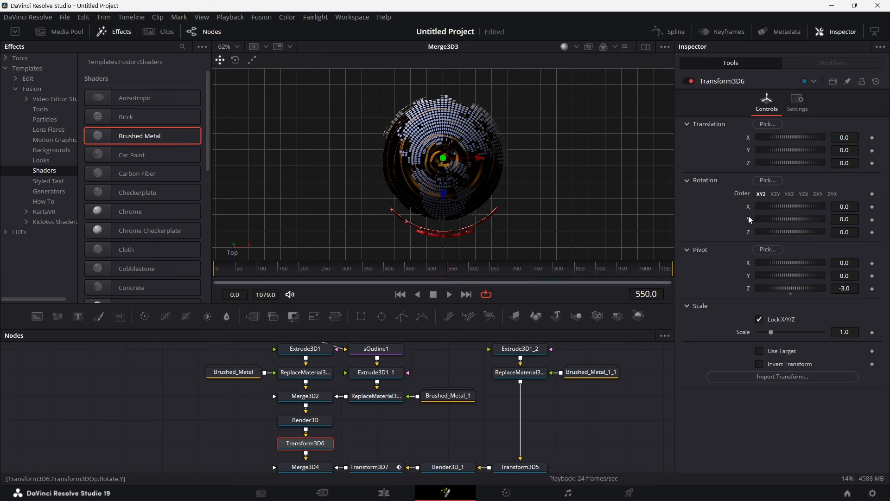
Step: Go to frame 500 and keyframe Transform3D6's Y rotation at 0
left_click(427, 268)
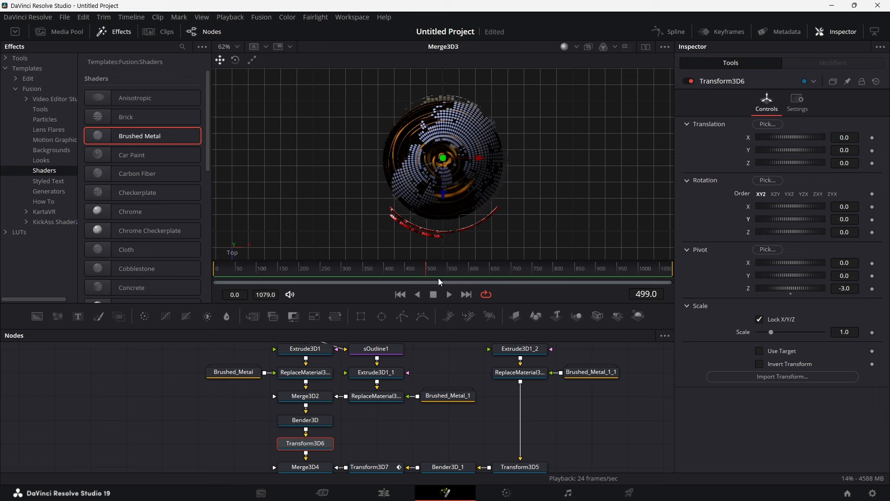
left_click(428, 267)
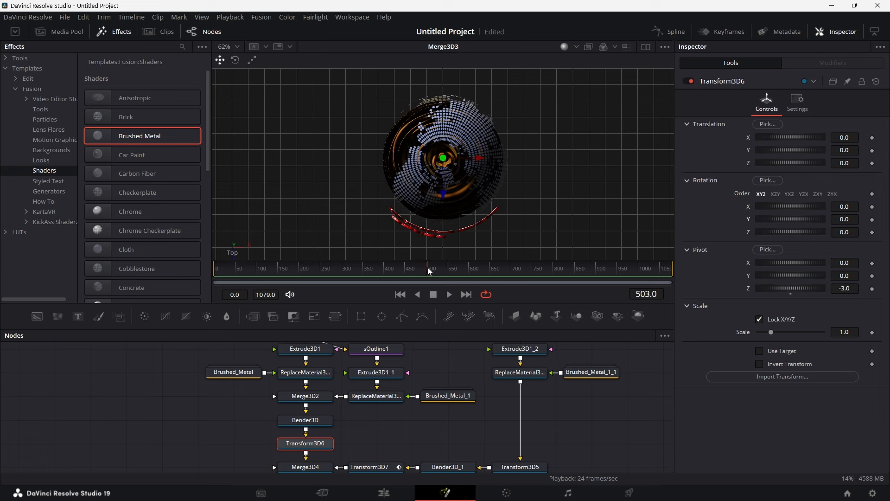
left_click(417, 294)
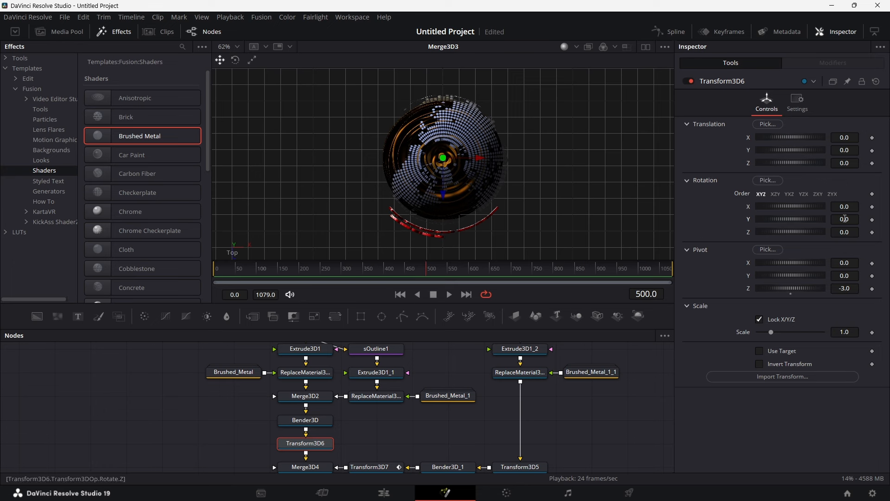
left_click(873, 219)
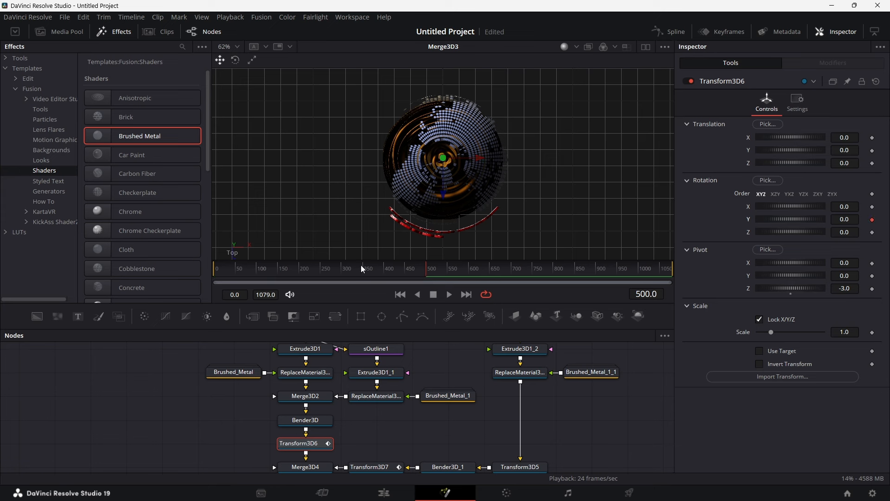
Step: Go to frame 150 and set Transform3D6's Y rotation to 180 as its starting keyframe
left_click(278, 267)
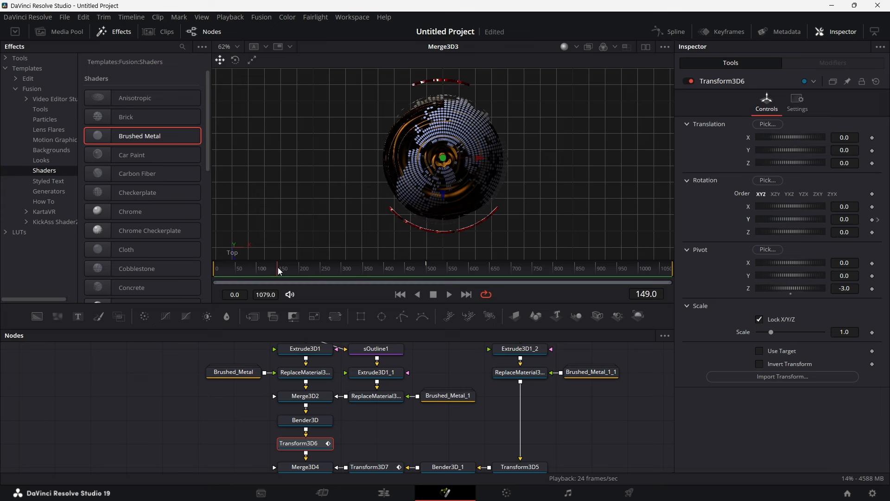
key("Right")
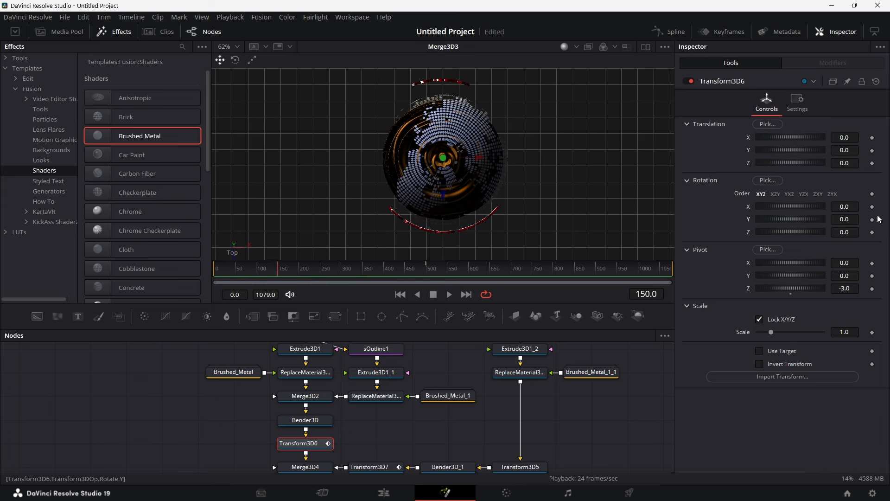
left_click(853, 218)
type("180")
key("Tab")
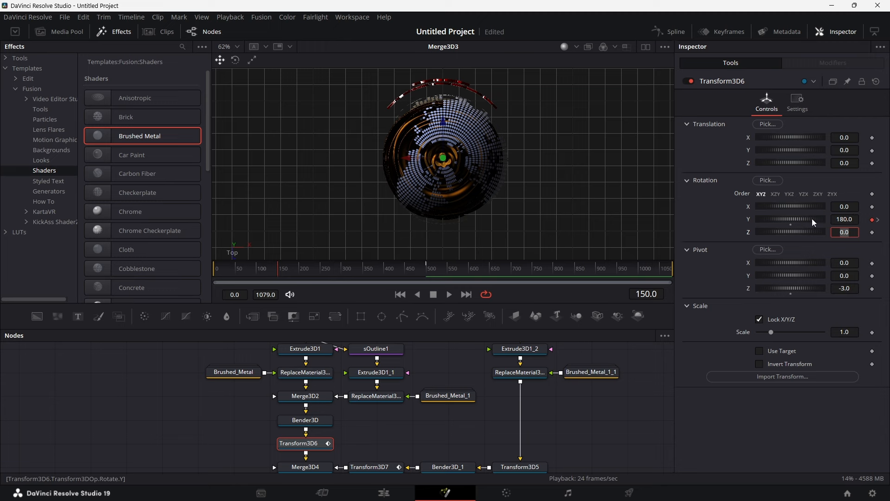
Step: Play the text orbit animation and switch the 3D viewer from Top to Perspective view to check it
left_click(450, 294)
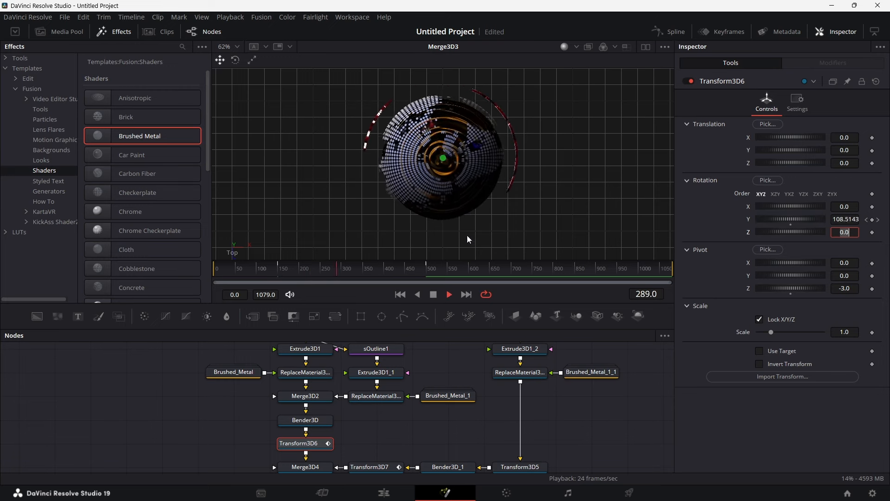
right_click(230, 249)
left_click(254, 273)
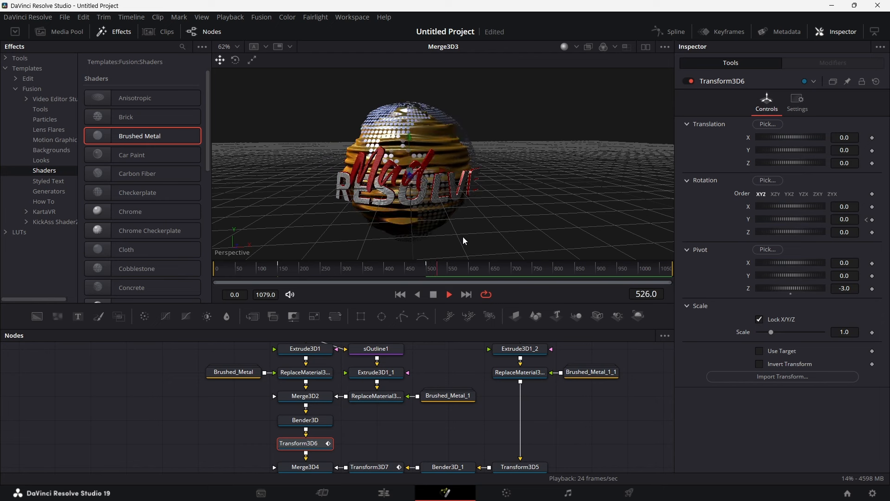
key("space")
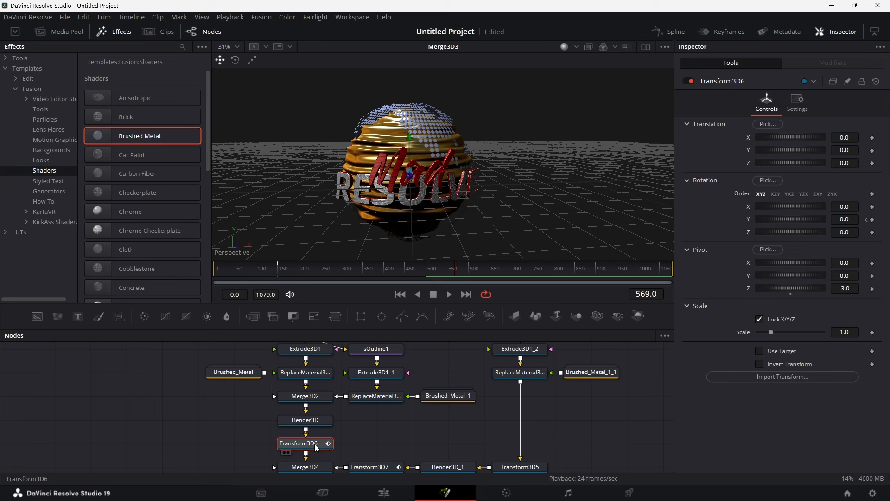
Step: Show the Y Rotation curves of Transform3D6 and Transform3D7 together in the Spline editor, fitted to the graph
left_click(382, 468, "ctrl")
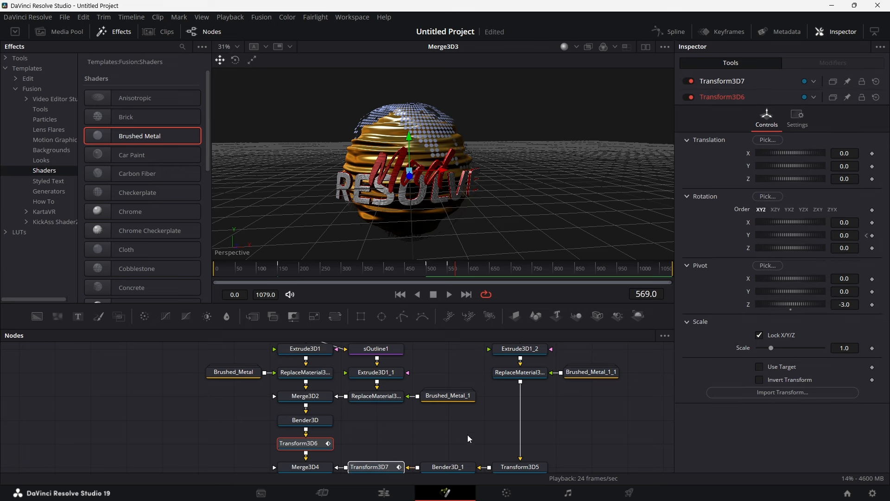
scroll(467, 435, "down", 2)
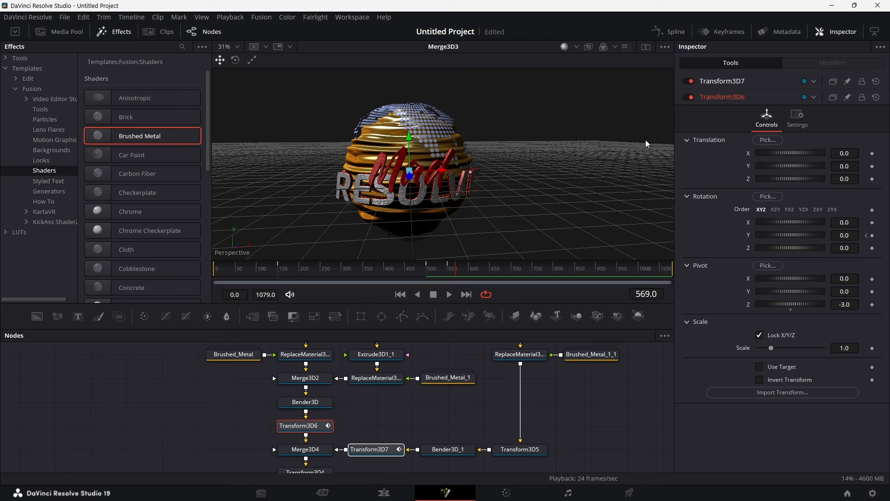
left_click(677, 34)
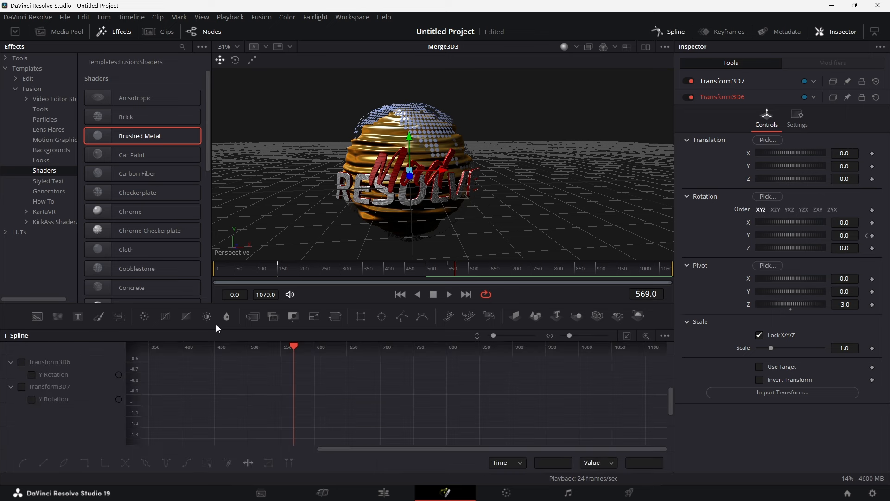
left_click(31, 374)
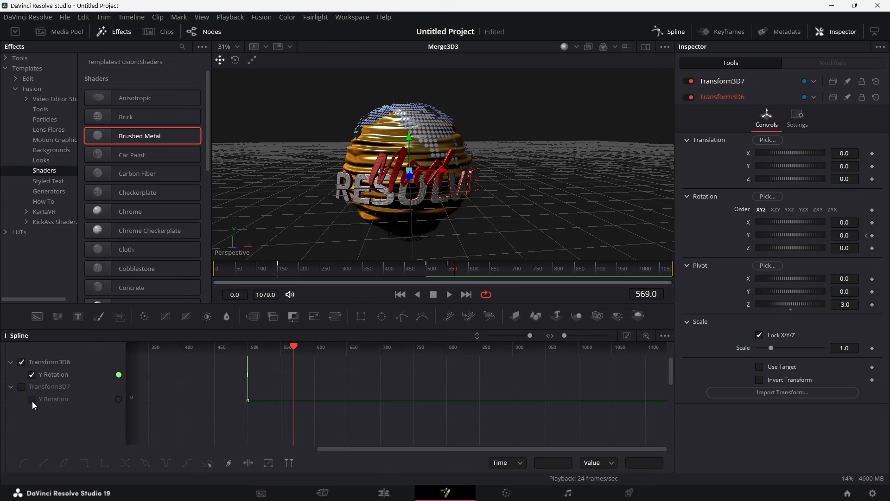
left_click(32, 402)
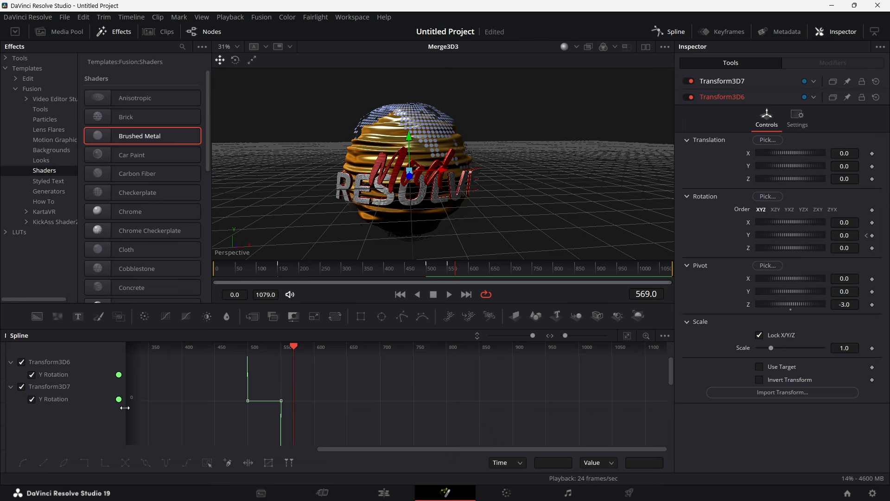
left_click(627, 335)
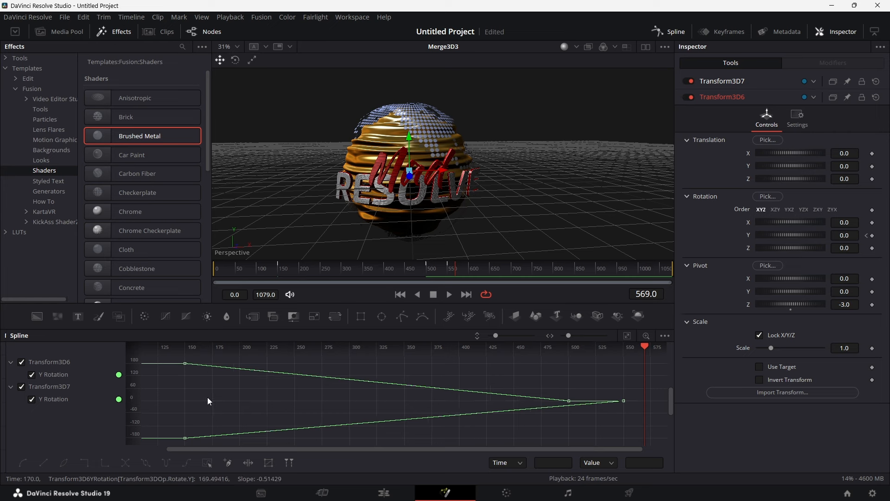
Step: Smooth both Y Rotation curves with flat keyframe handles, set their Ease In to 79, and close the Spline editor
left_click(208, 465)
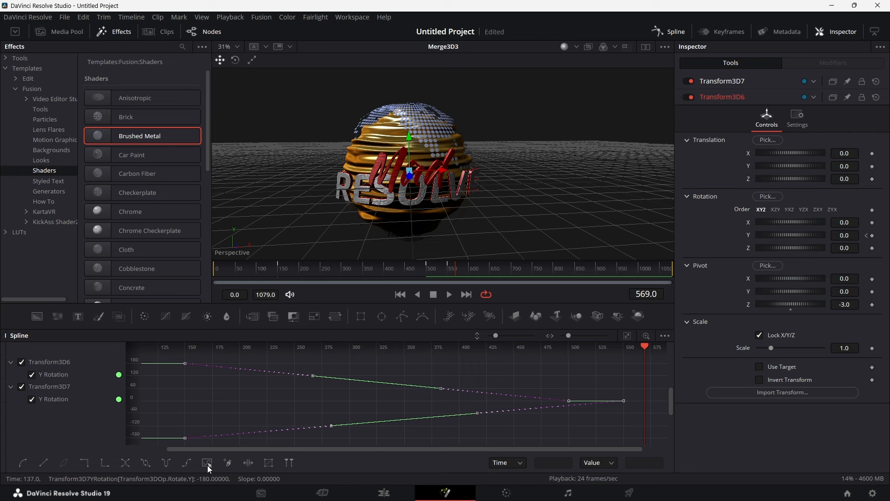
left_click(207, 466)
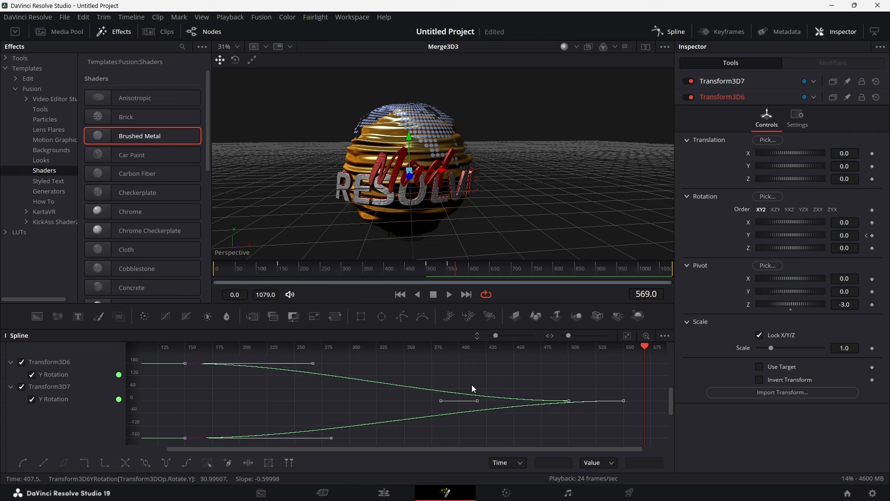
key("t")
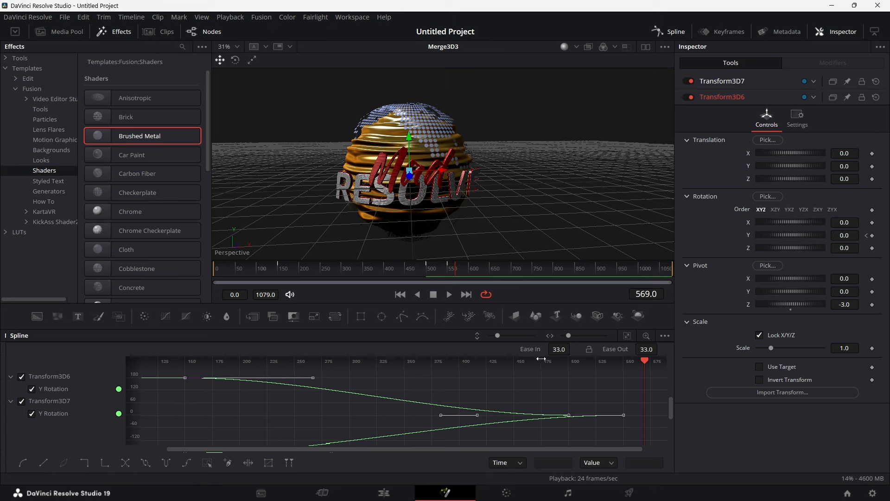
left_click_drag(559, 348, 575, 349)
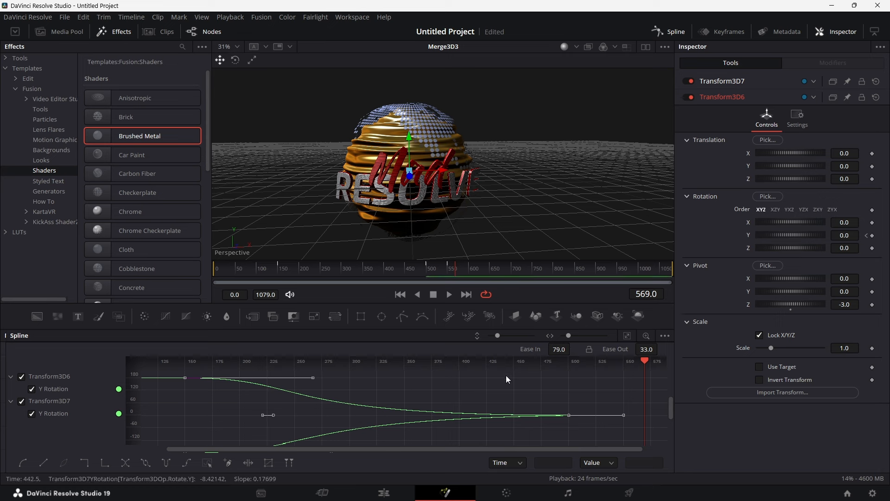
left_click(682, 33)
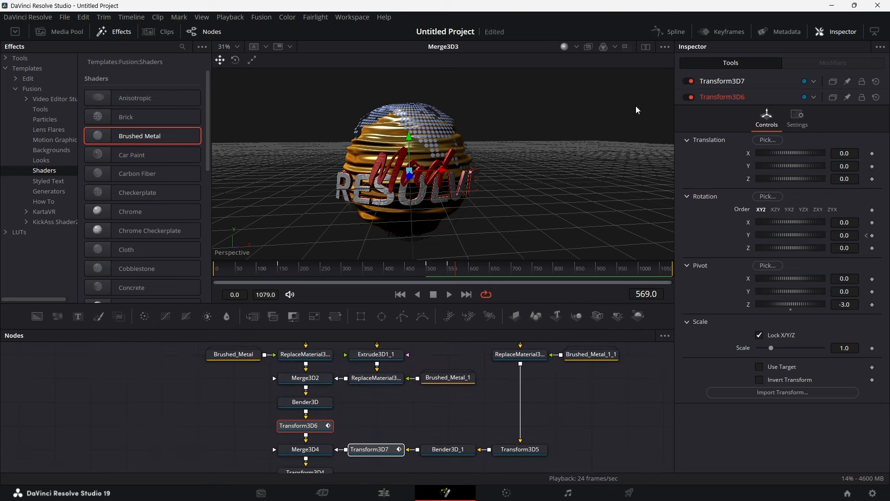
Step: Play the eased text orbit from about frame 144 to past frame 550 to check the motion
left_click(276, 271)
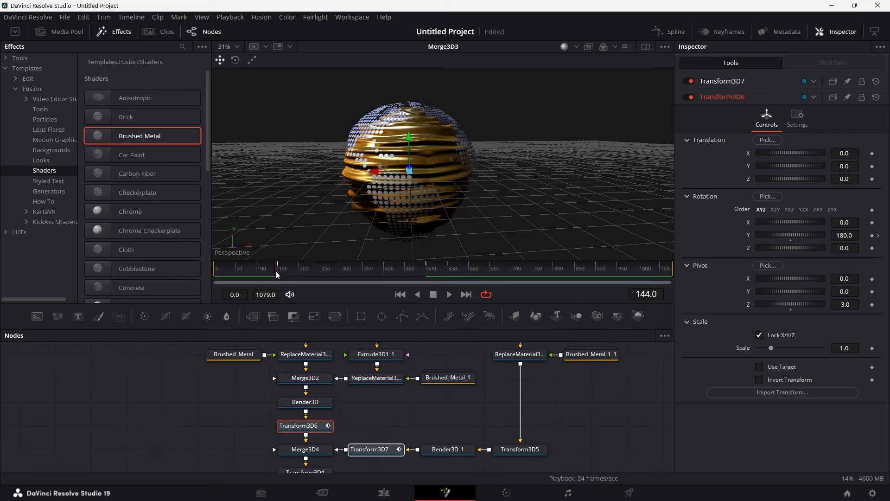
left_click(449, 295)
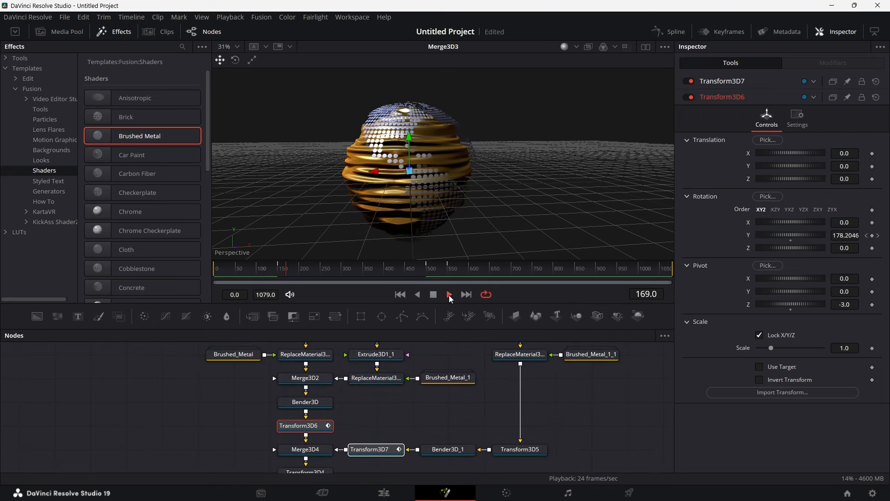
left_click(349, 268)
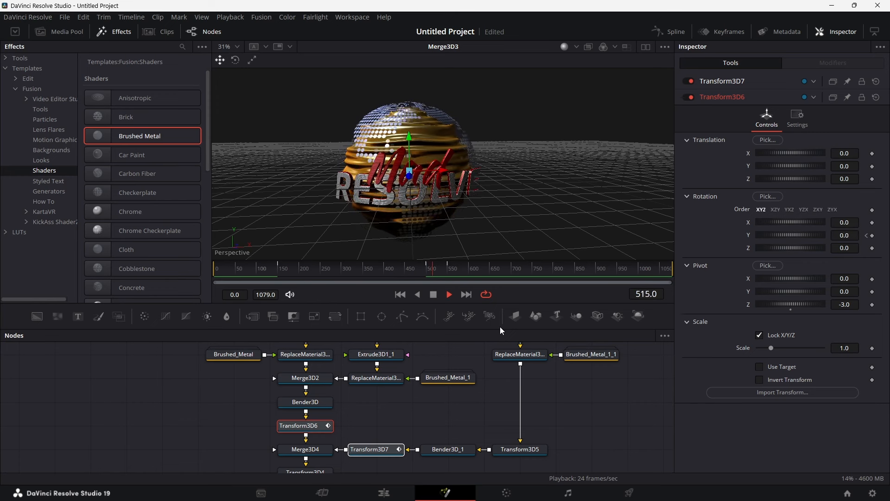
key("space")
left_click(431, 428)
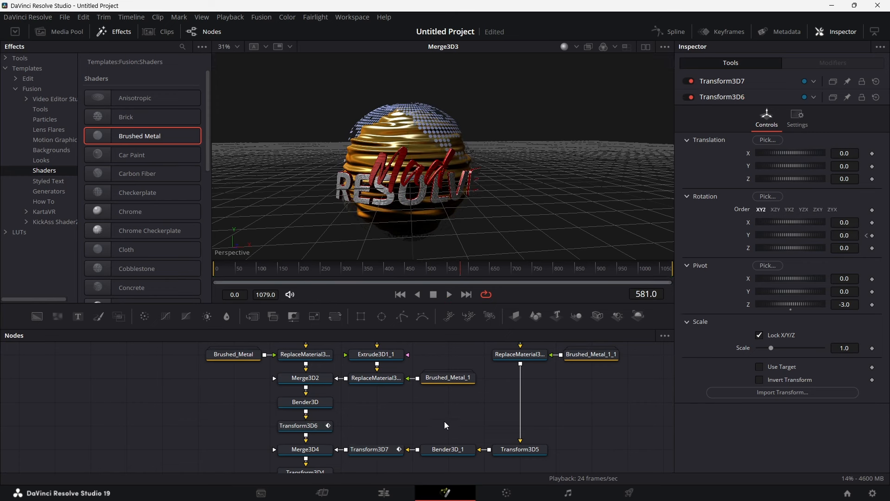
scroll(513, 411, "down", 5)
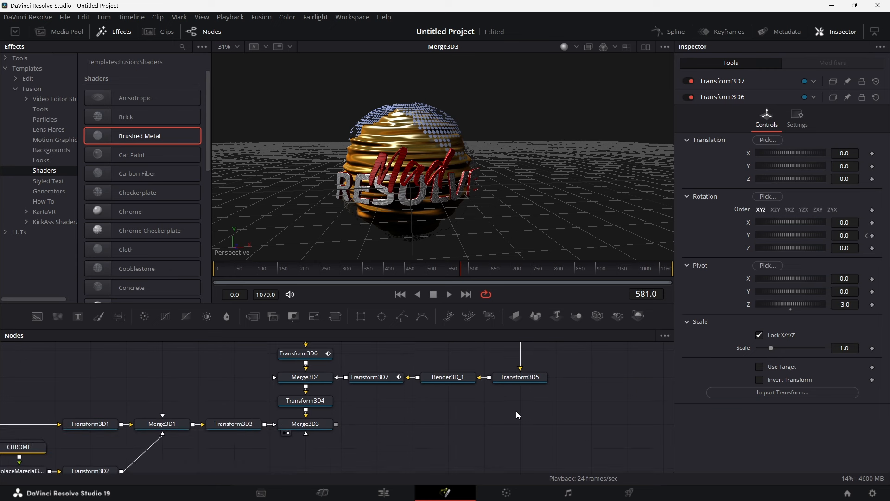
scroll(416, 432, "right", 2)
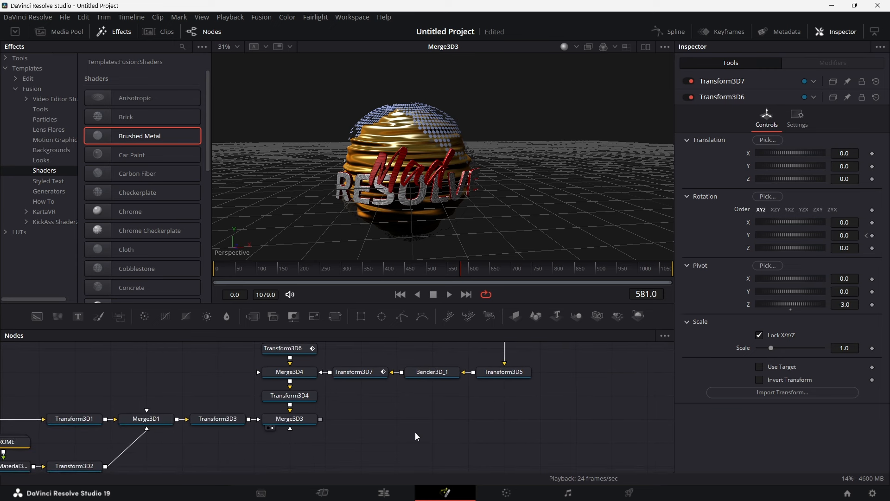
left_click(298, 423)
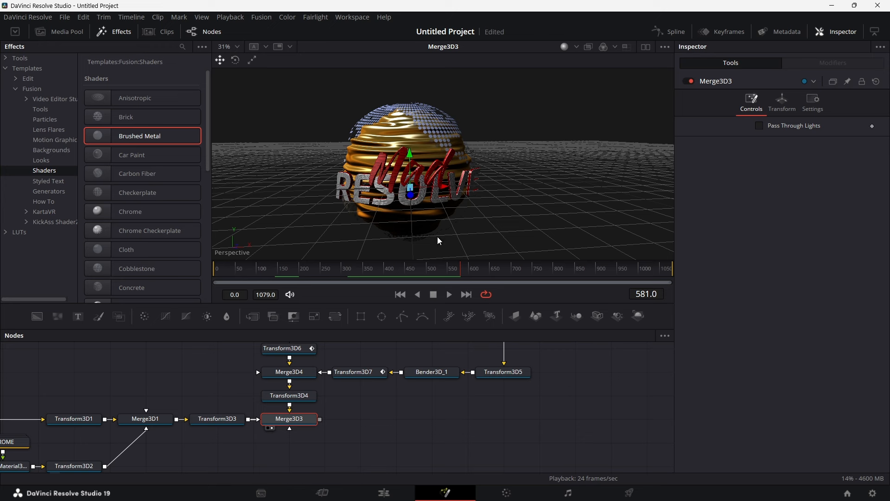
scroll(312, 408, "up", 3)
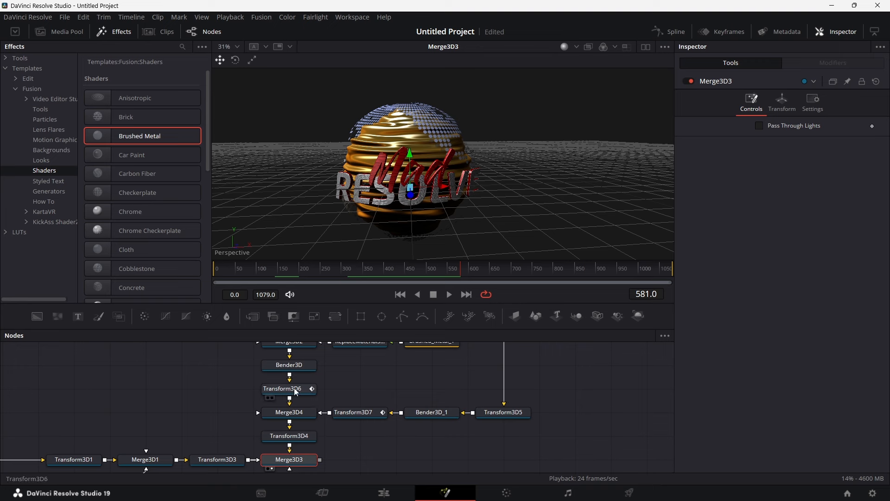
Step: Set the Y Translation of Transform3D6 to -0.75 at frame 150
left_click(296, 391)
scroll(308, 393, "up", 1)
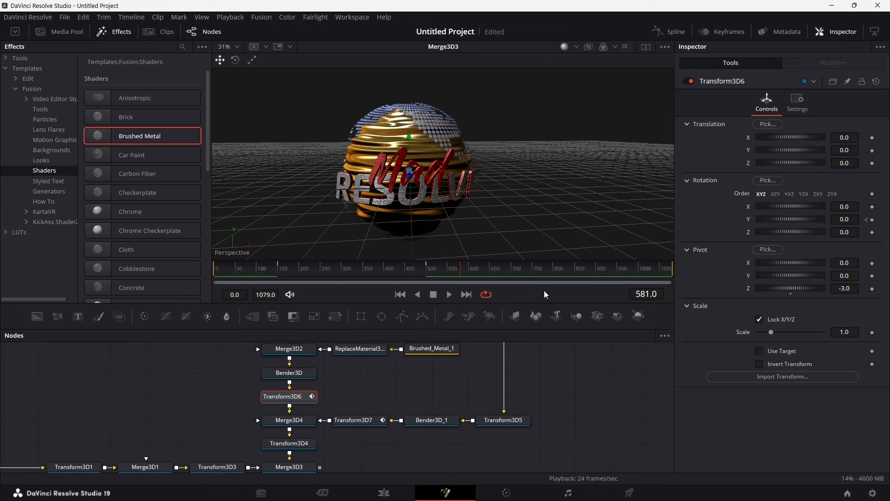
left_click(278, 273)
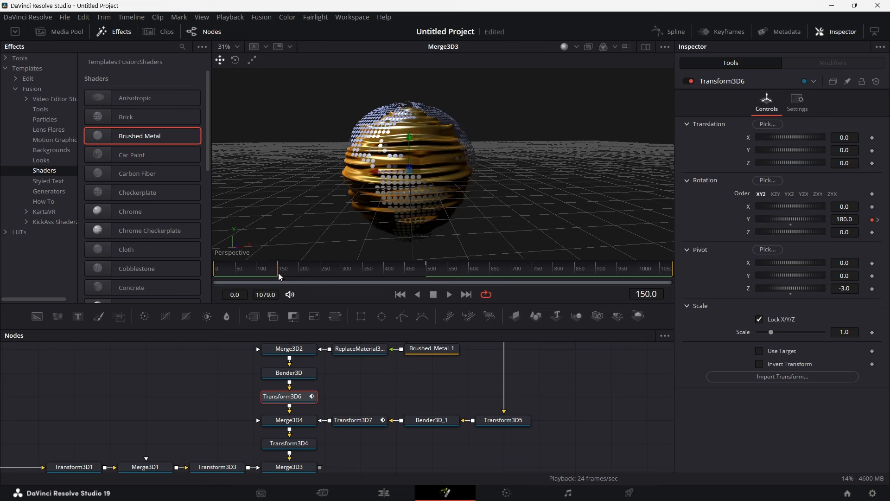
left_click(859, 152)
type("-0")
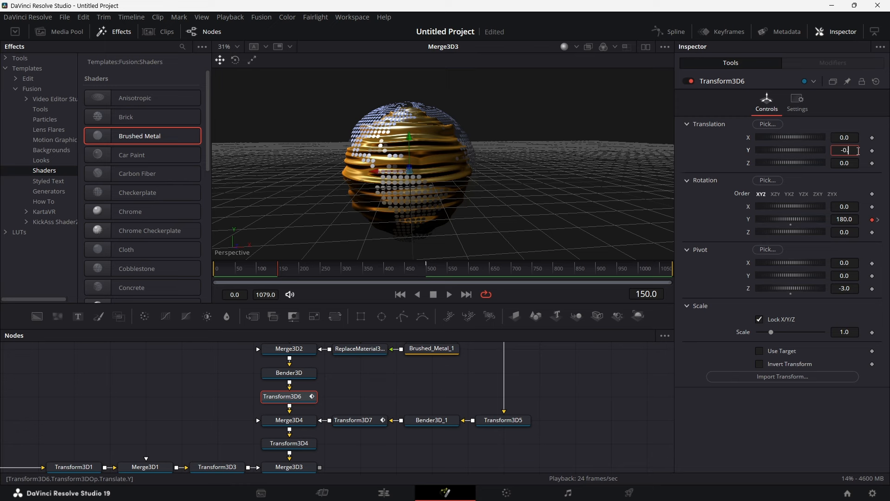
type(".75")
key("Tab")
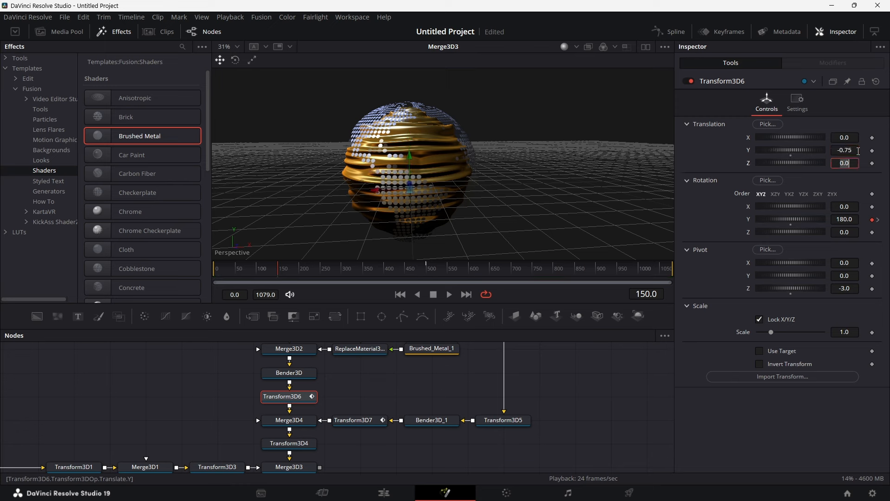
Step: Keyframe the Y Translation of Transform3D6 at -0.75 on frame 150 and at 0 on frame 500
left_click(878, 220)
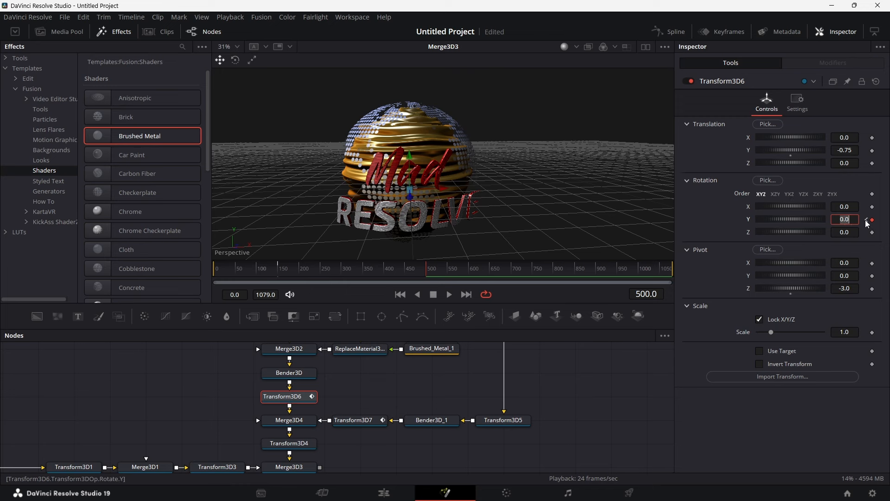
type("180")
key("Return")
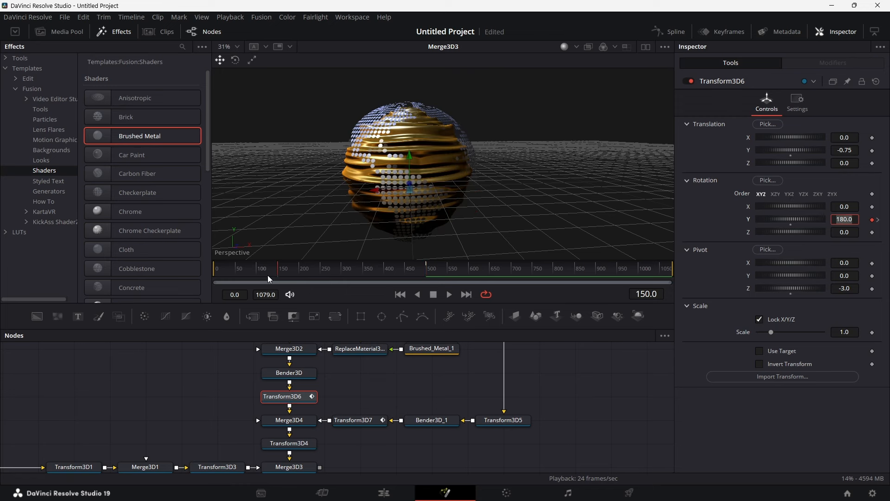
left_click(873, 150)
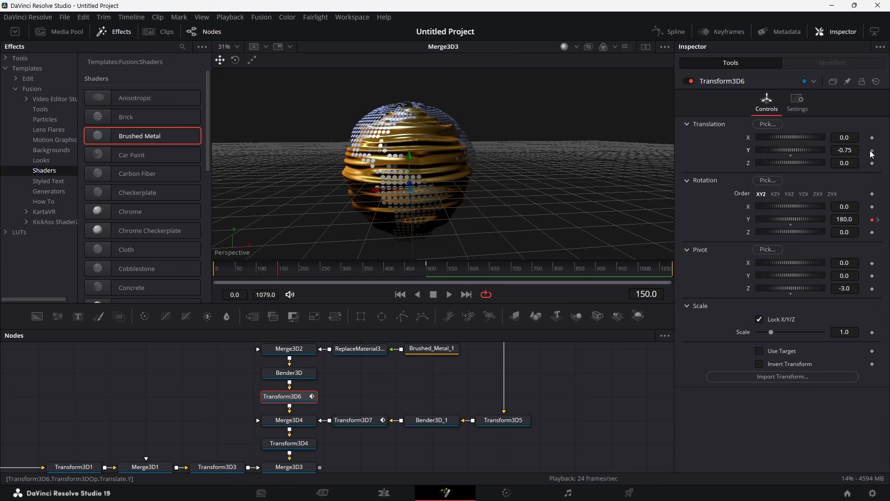
left_click(880, 220)
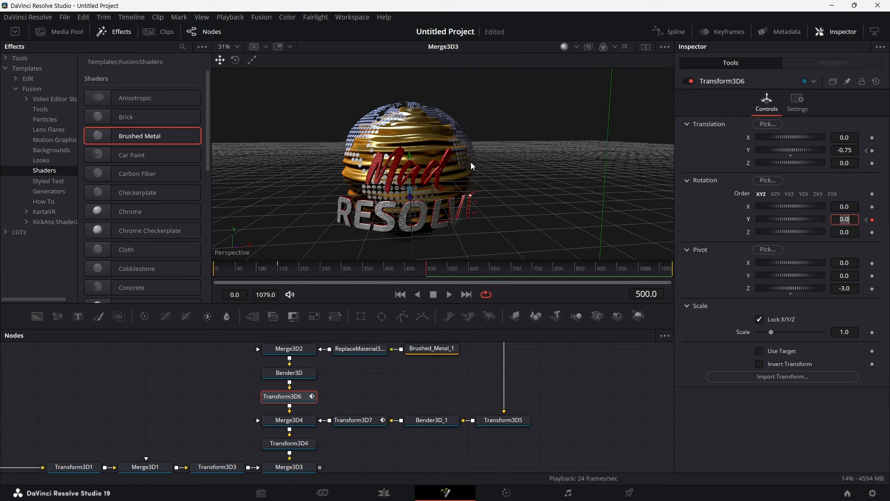
left_click(852, 151)
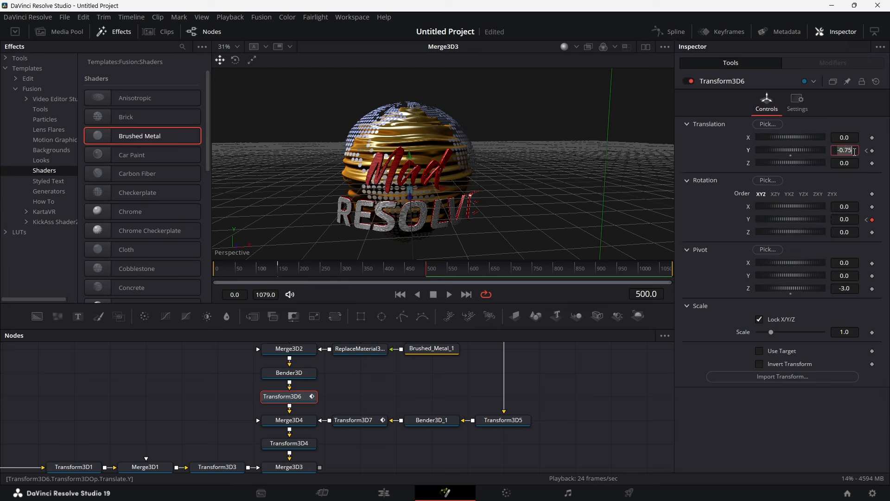
type("0")
key("Tab")
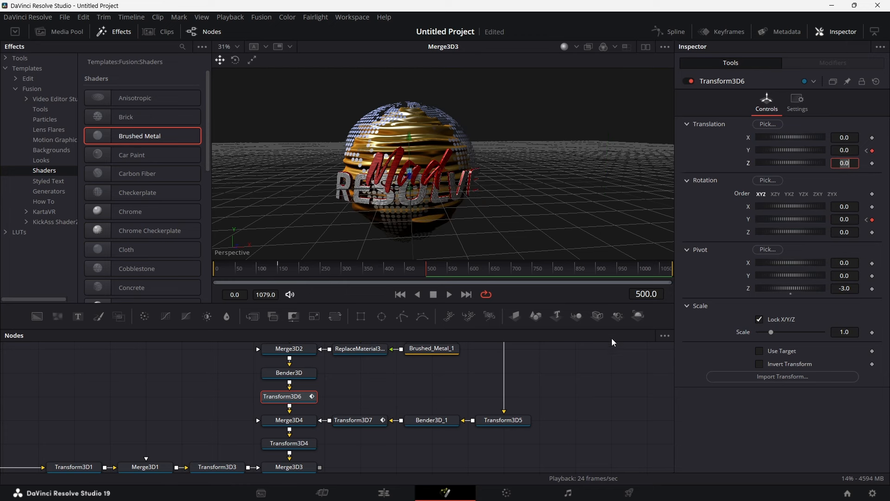
Step: Raise the Mad text by setting the Y Translation of Transform3D7 to 0.95, trying 0.75 and 0.85 first and judging it at frame 550
left_click(371, 422)
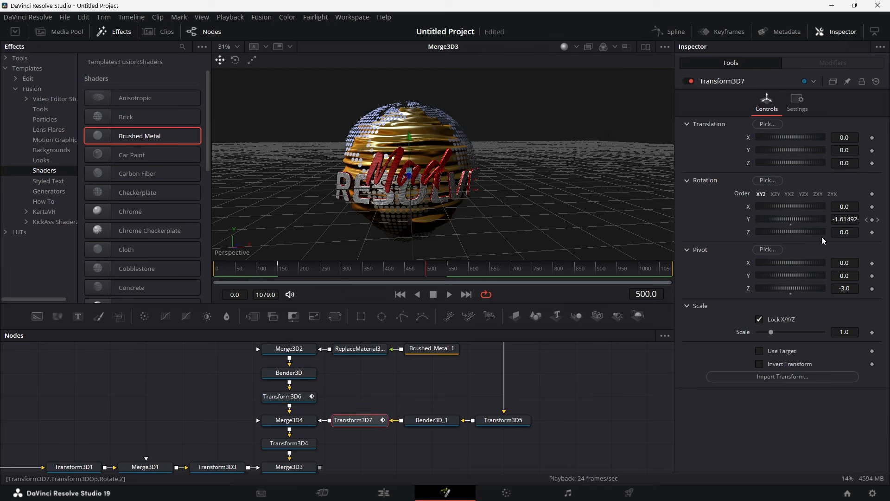
left_click(866, 220)
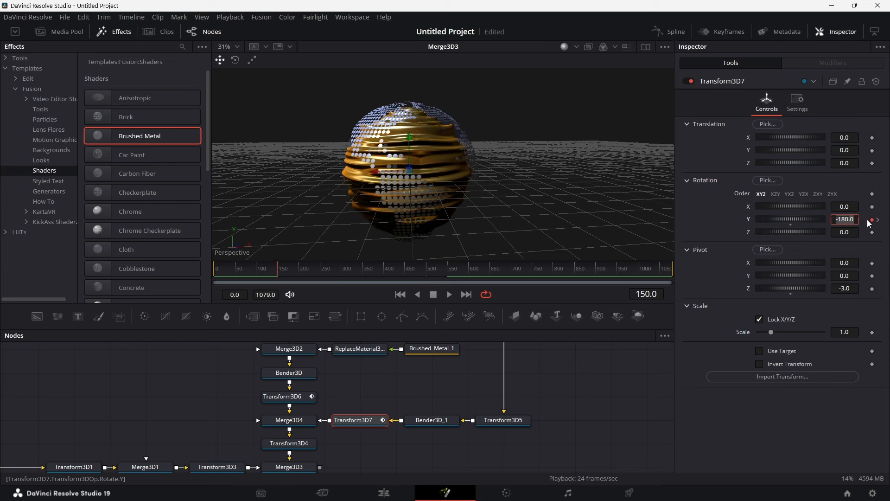
left_click(852, 151)
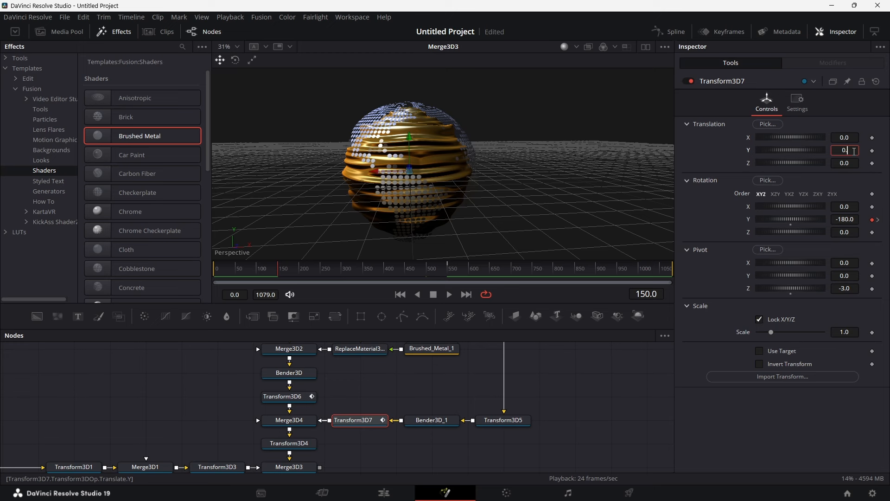
type("0.75")
key("Tab")
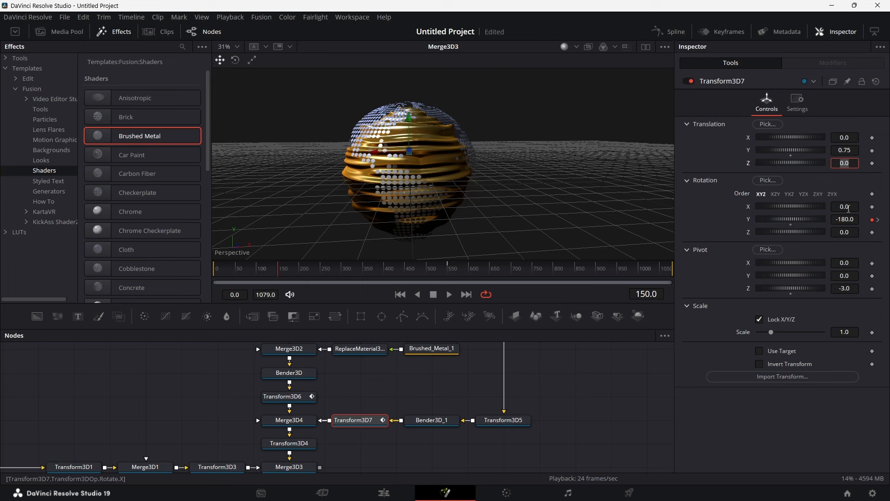
left_click(878, 219)
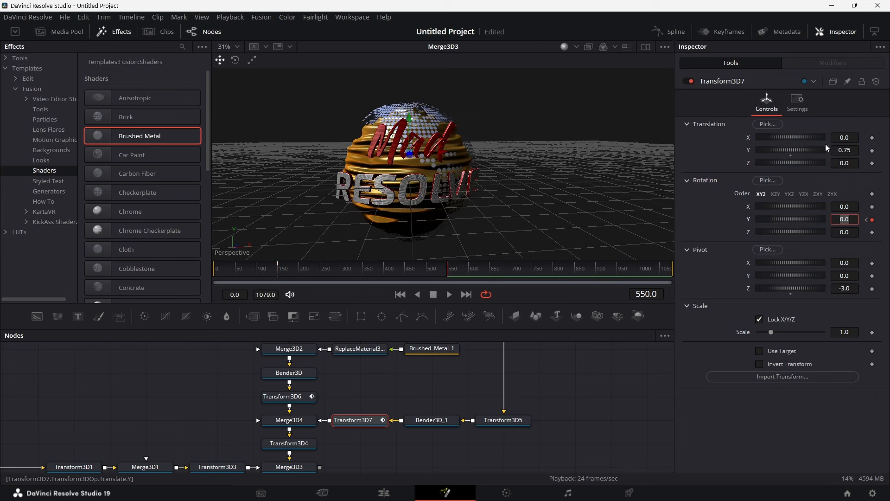
left_click(848, 150)
type("0.55")
key("Tab")
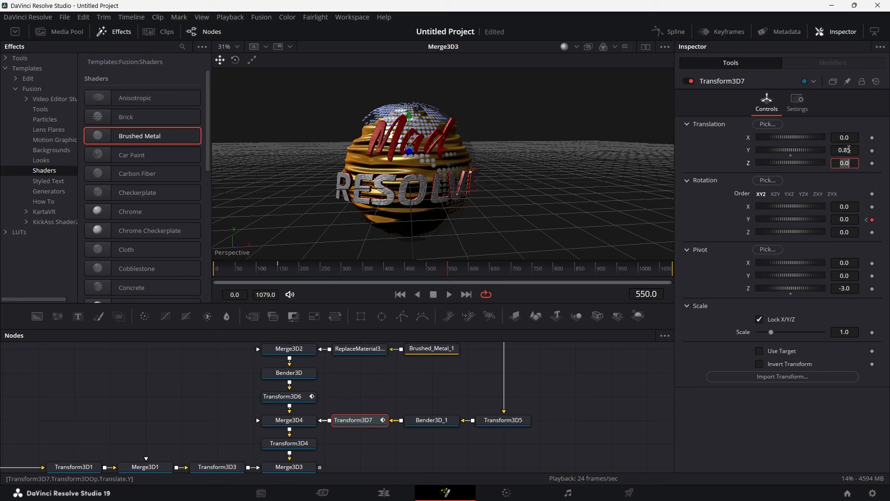
left_click(848, 149)
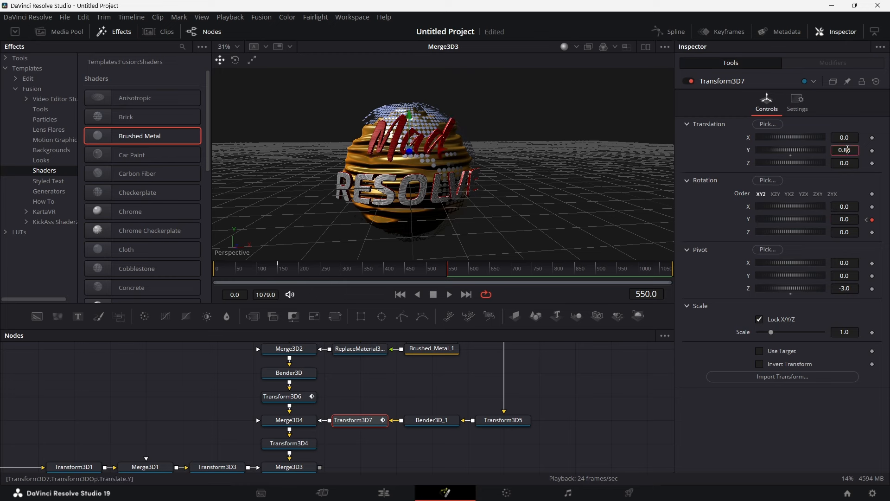
type("0.95")
key("Tab")
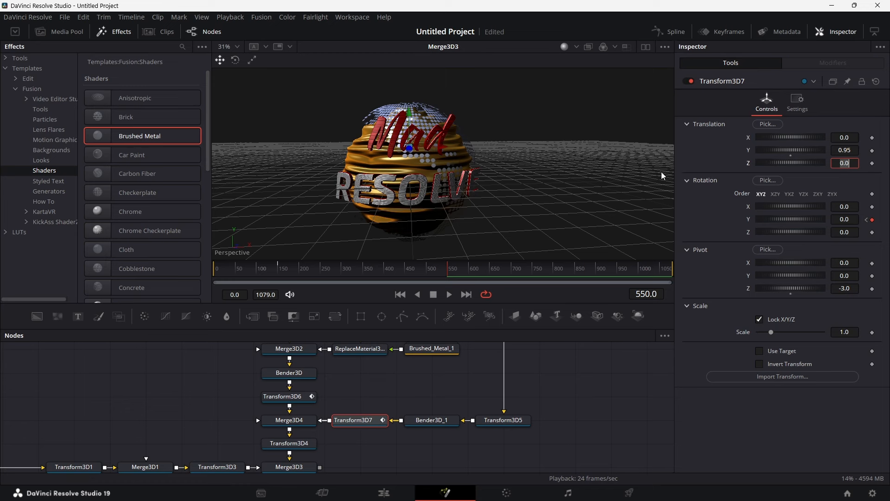
Step: Keyframe the Y Translation of Transform3D7 at 0.95 on frame 150 and at 0 on frame 550
left_click(867, 220)
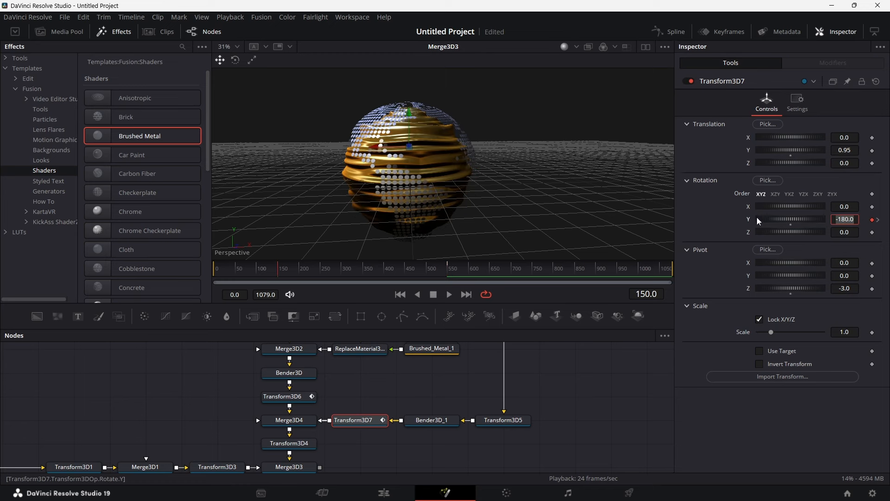
left_click(873, 151)
left_click(878, 220)
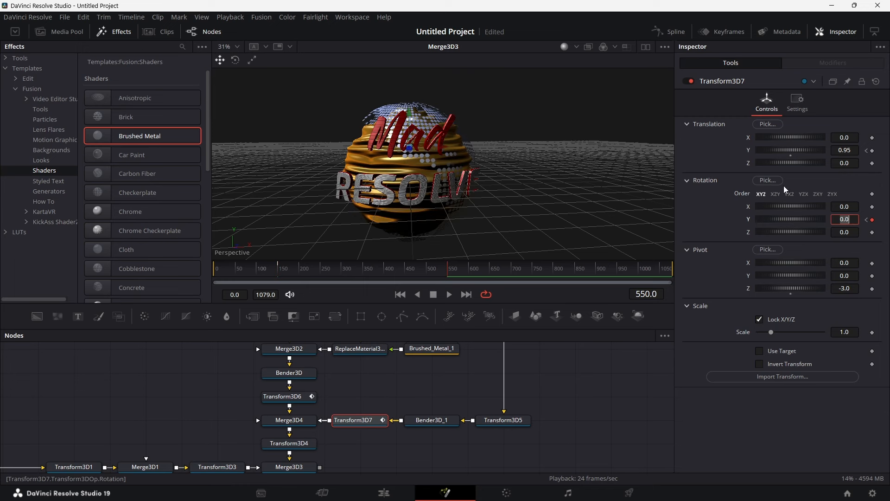
left_click(853, 151)
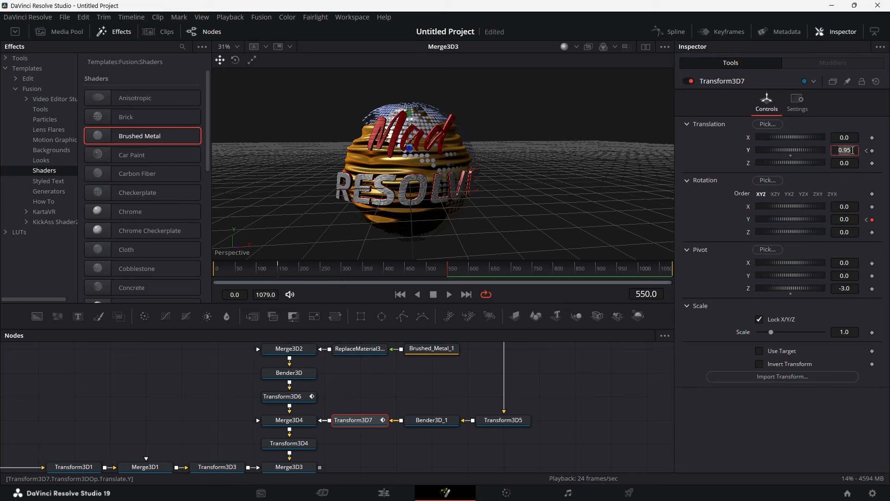
type("0")
key("Tab")
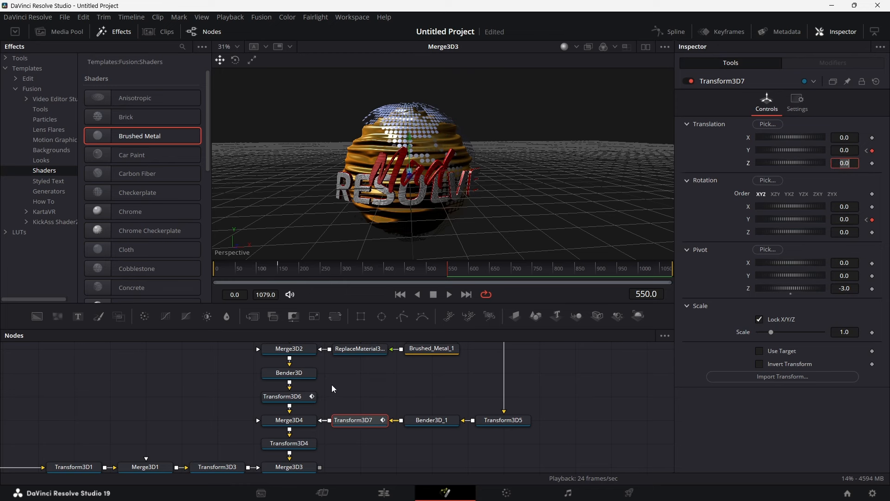
Step: Show only the Y Offset curves of Transform3D6 and Transform3D7 in the Spline editor, fitted to the graph
left_click(301, 397, "ctrl")
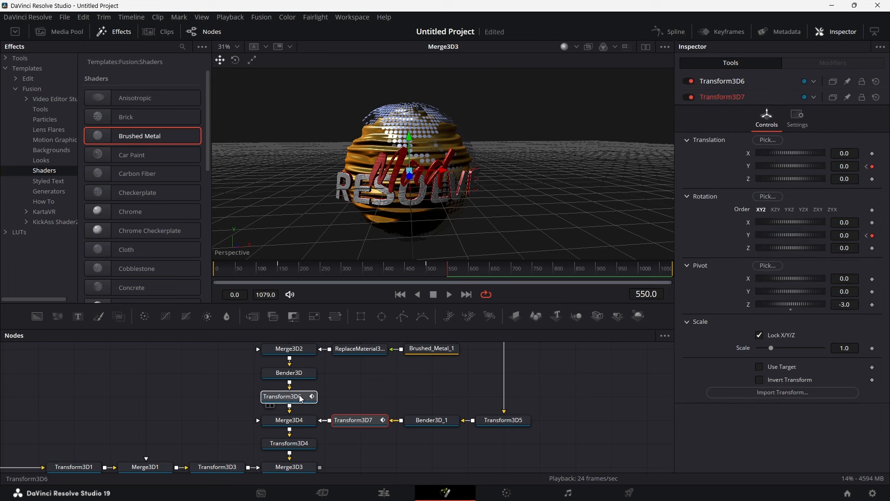
left_click(671, 32)
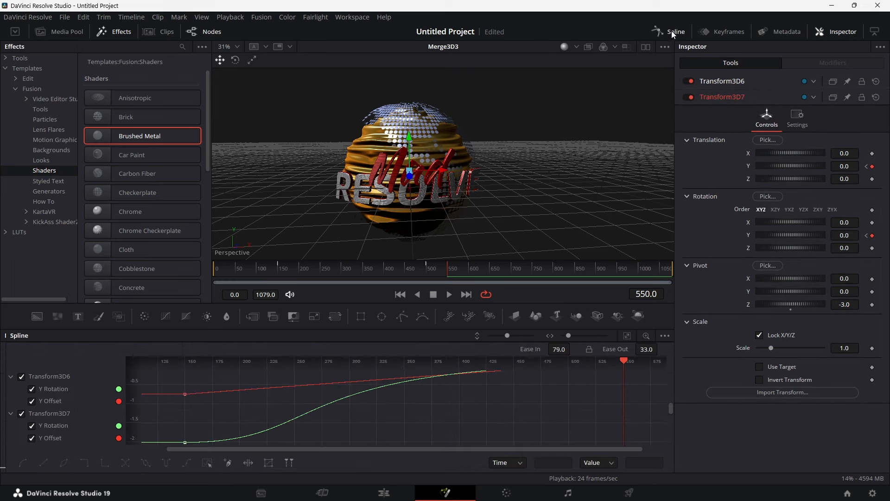
left_click(32, 389)
left_click(32, 426)
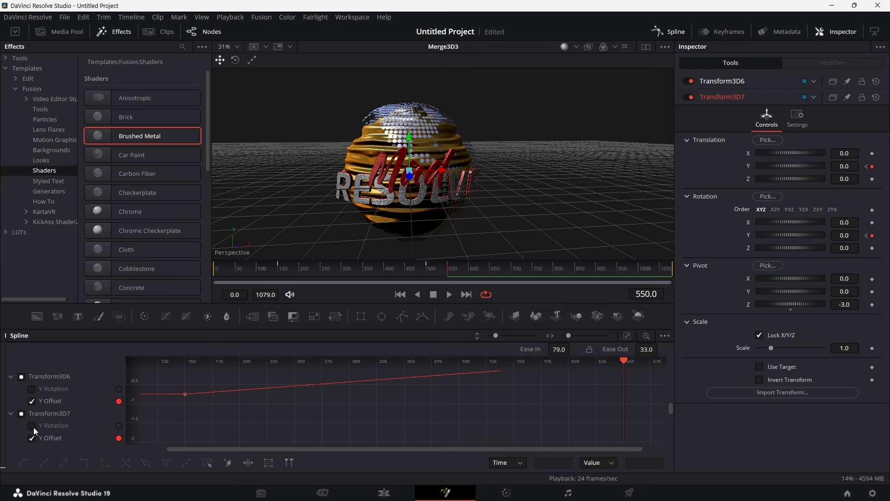
left_click(627, 335)
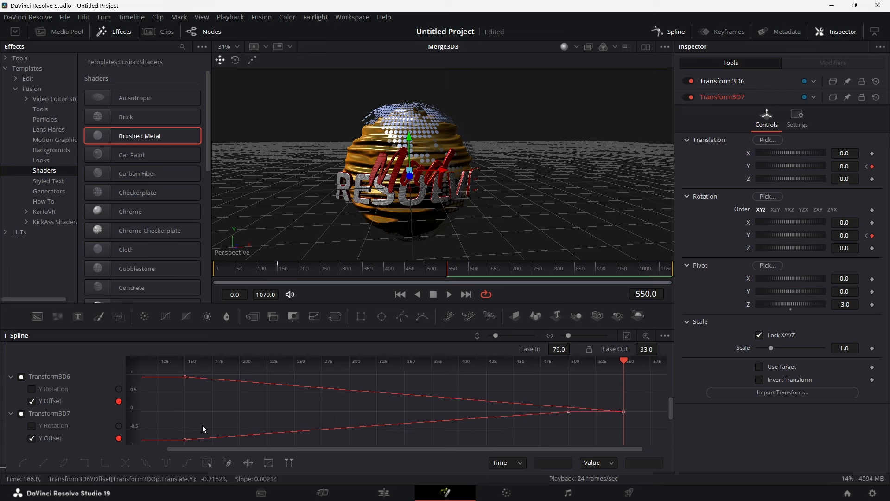
Step: Smooth both Y Offset curves with flat keyframe handles, increase their Ease In, and close the Spline editor
left_click(207, 463)
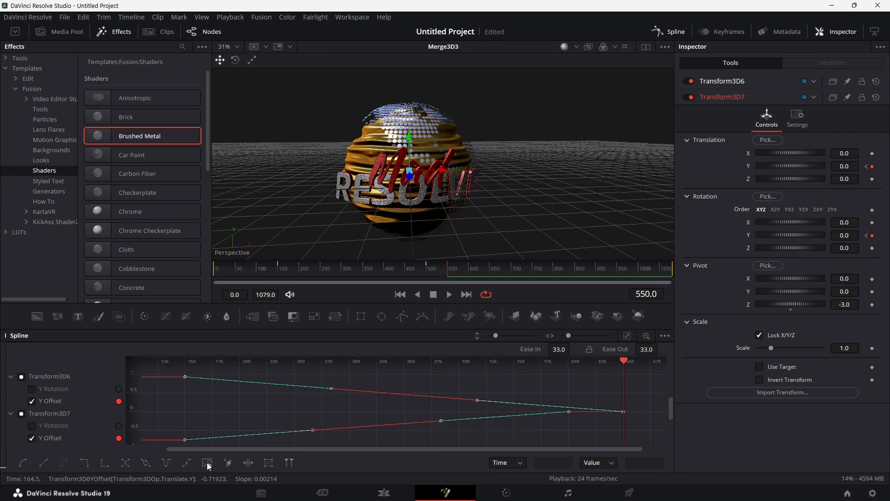
left_click(207, 463)
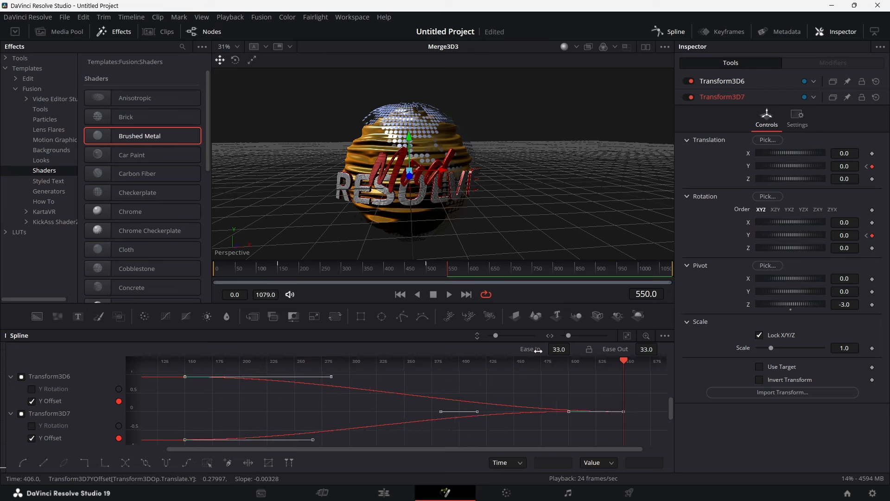
mouse_move(559, 349)
left_mouse_down()
mouse_move(575, 348)
mouse_move(558, 348)
left_mouse_up()
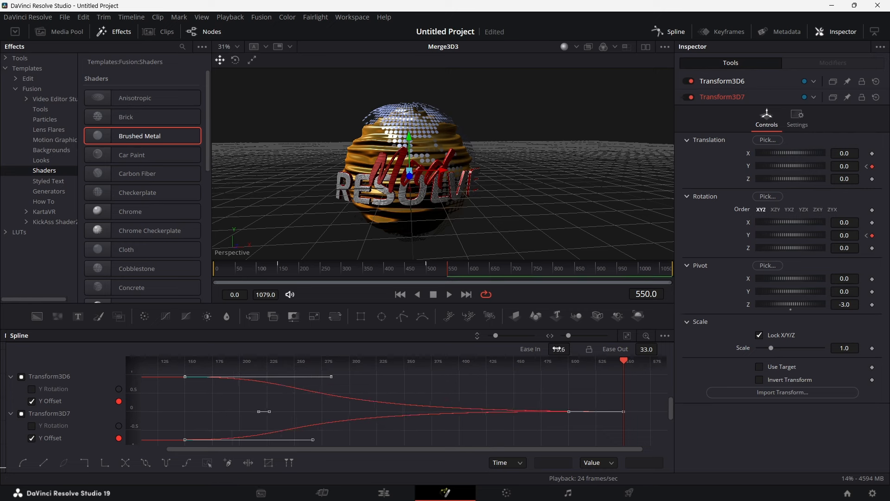
left_click(675, 33)
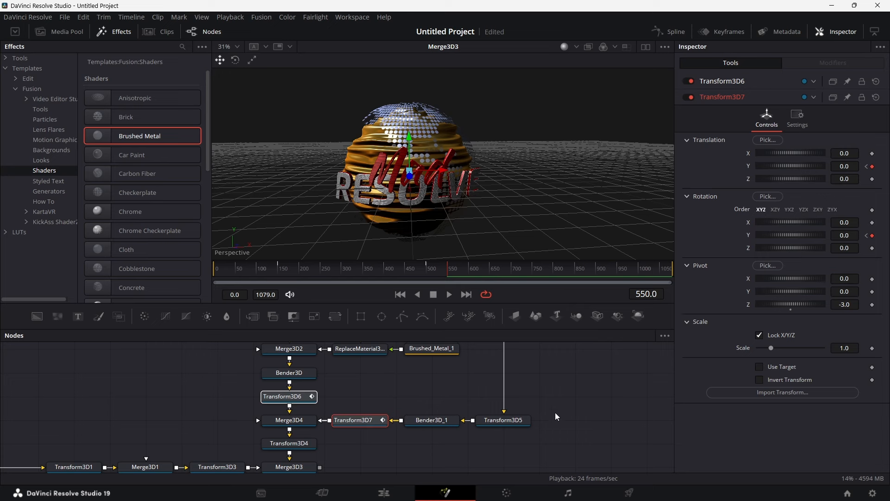
Step: Play back the animation from around frame 295 to check the vertical and orbiting motion of both texts
scroll(530, 418, "down", 2)
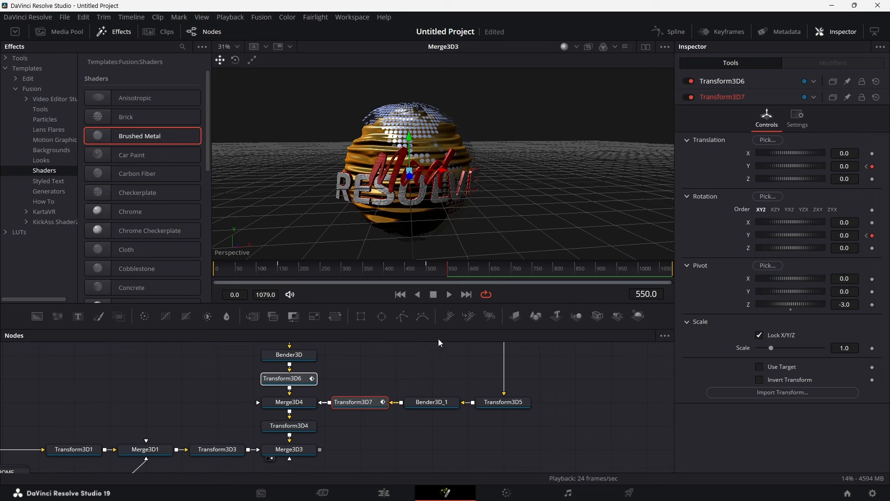
left_click(341, 272)
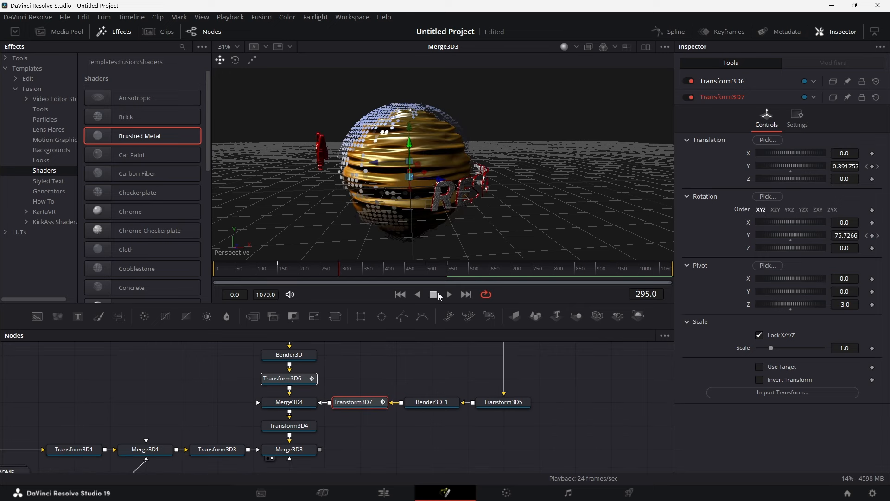
left_click(448, 296)
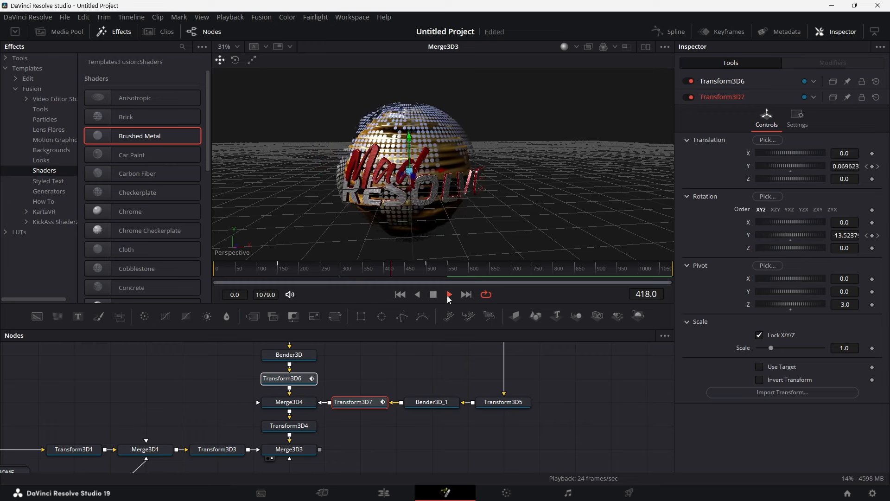
Step: Add a Transform 3D node after Merge3D3, show it in the viewer and place it beside Merge3D3
left_click(336, 426)
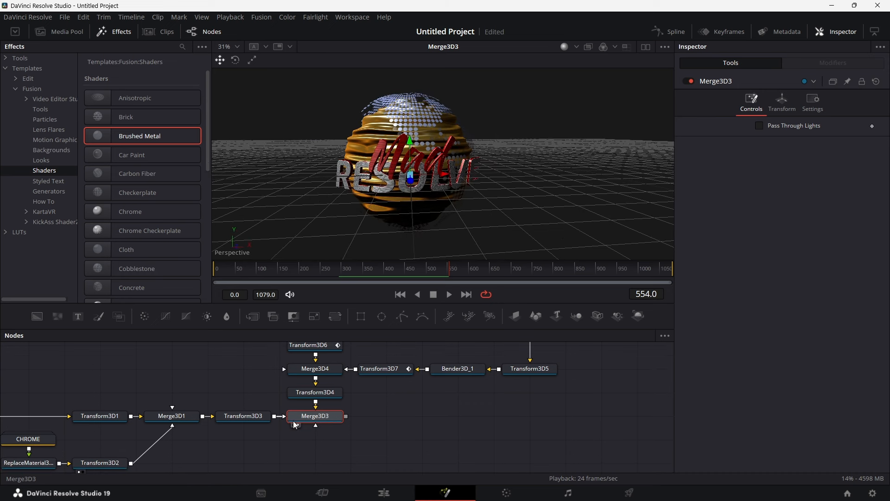
key("shift+space")
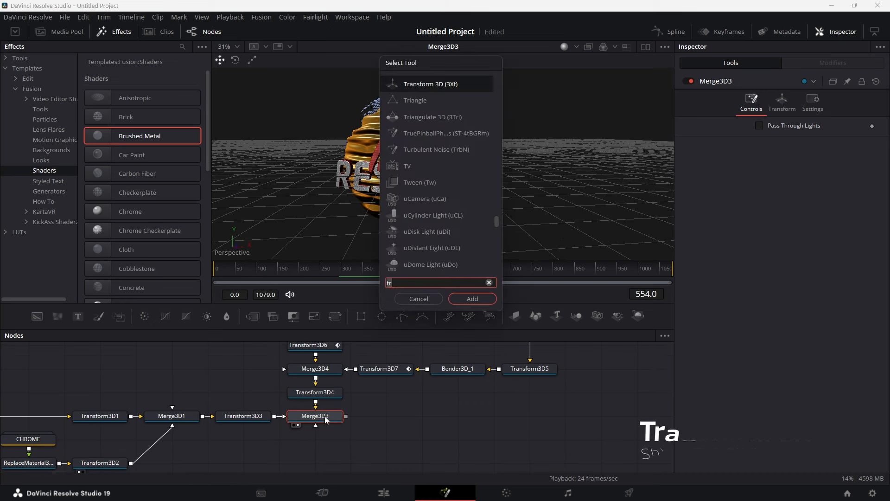
type("t")
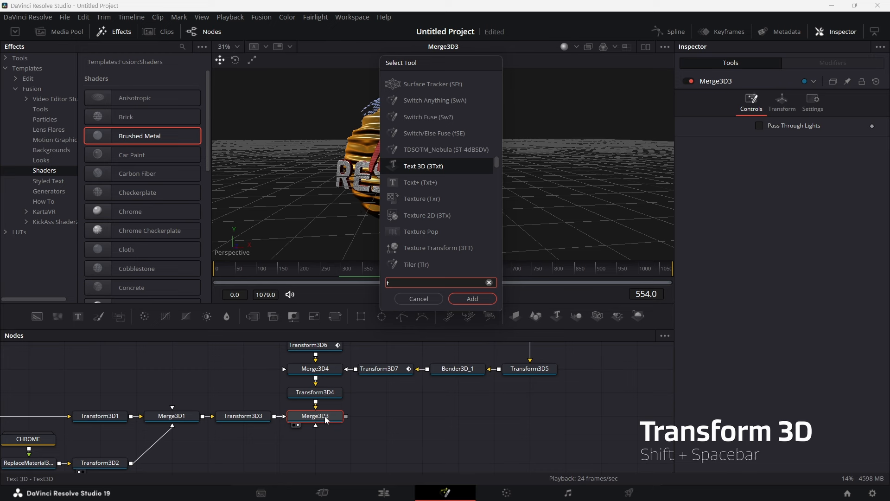
type("r")
key("Return")
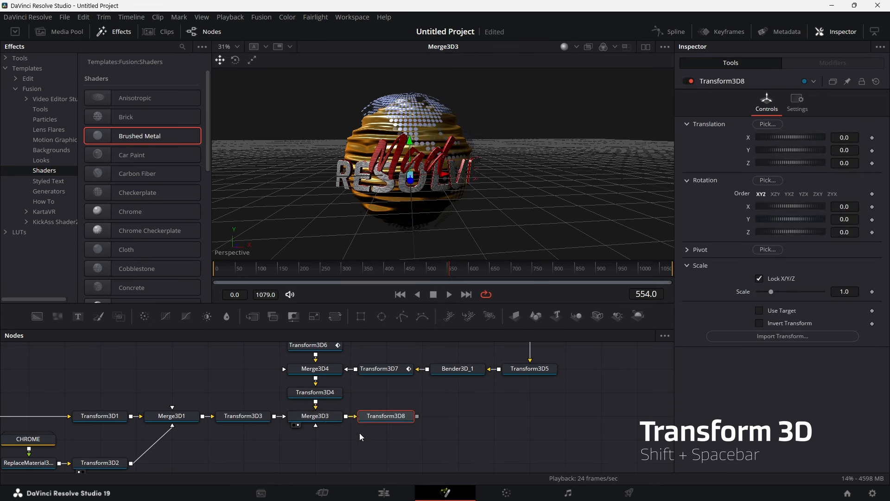
left_click_drag(388, 418, 424, 417)
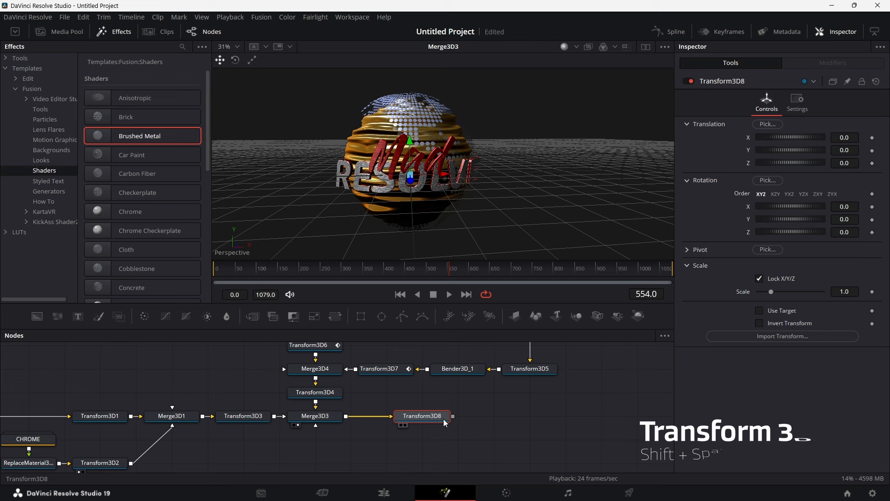
key("1")
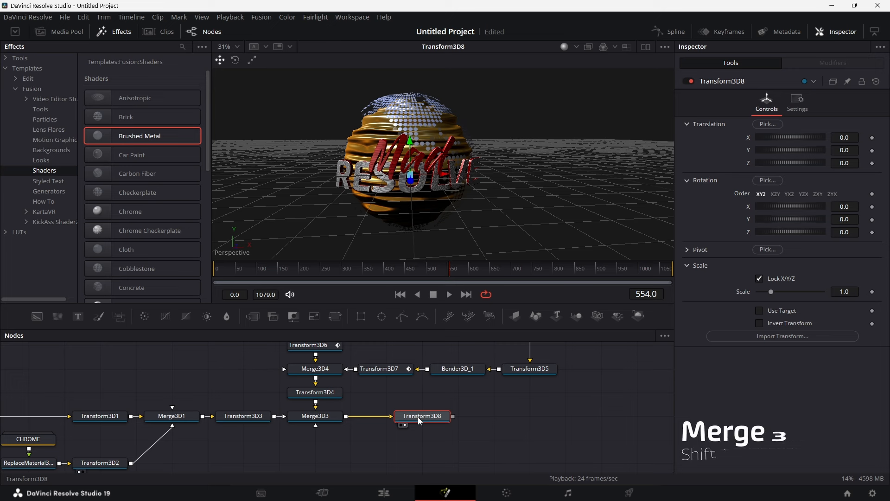
left_click_drag(424, 417, 386, 415)
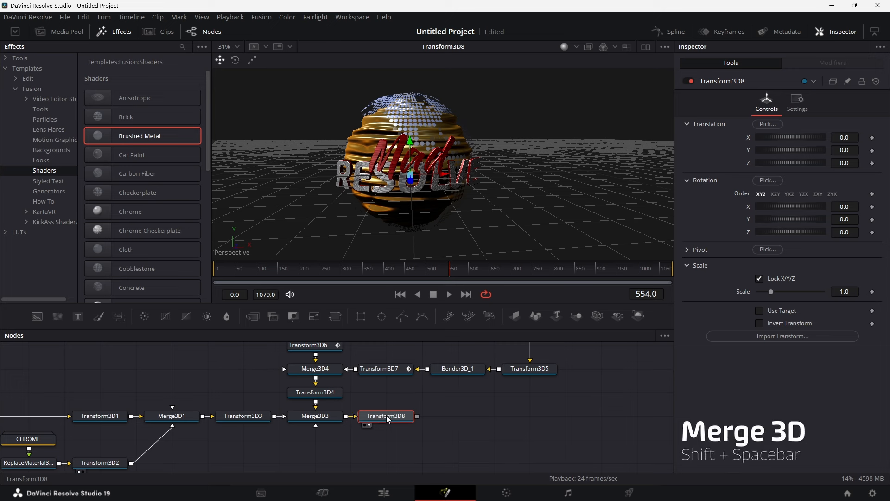
Step: Add a Merge 3D node after Transform3D8 and show it in the viewer
key("shift+space")
type("tr")
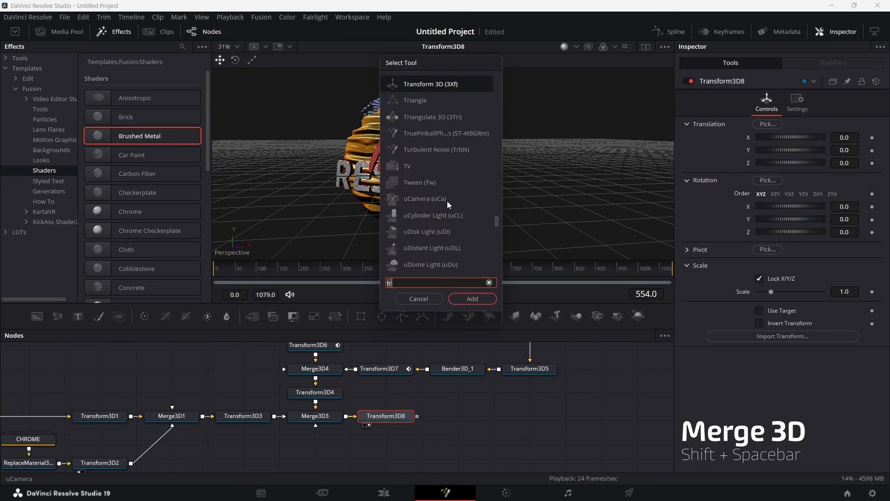
key("BackSpace")
key("BackSpace")
type("MER")
key("Return")
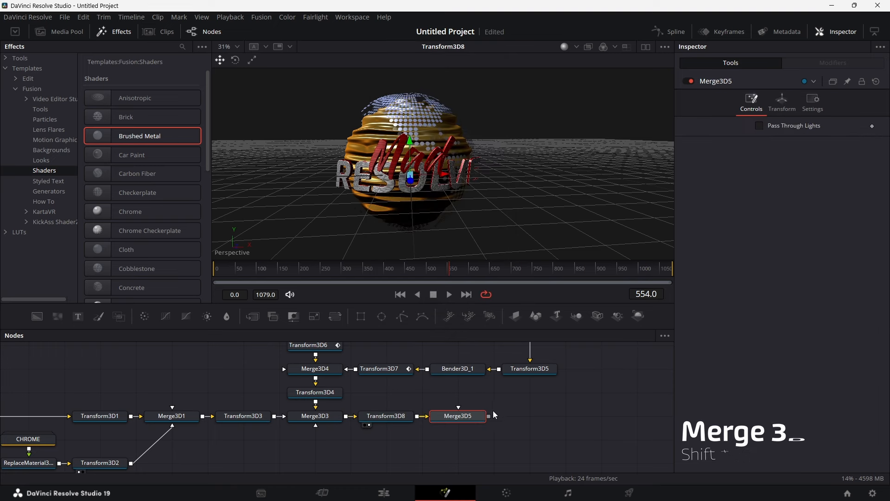
key("2")
Step: Add a Renderer 3D node after Merge3D5, set its Renderer Type to Hardware Renderer and view its output
left_click_drag(638, 315, 510, 420)
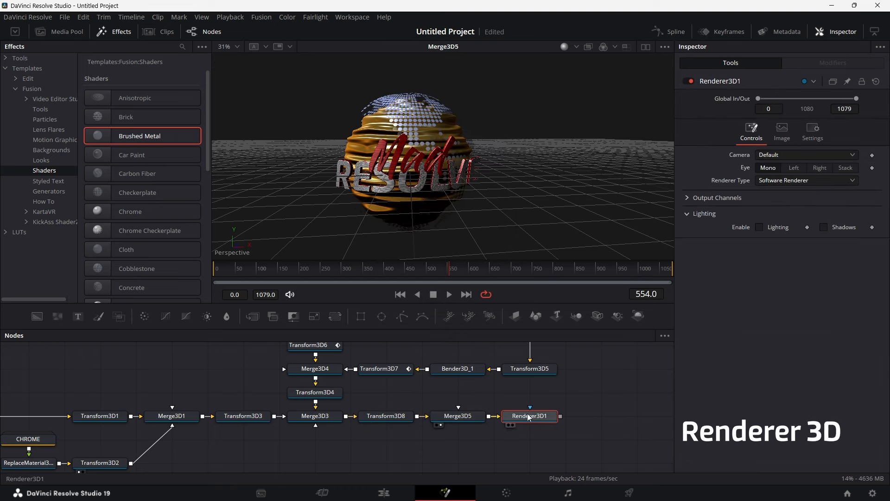
left_click(806, 180)
left_click(799, 199)
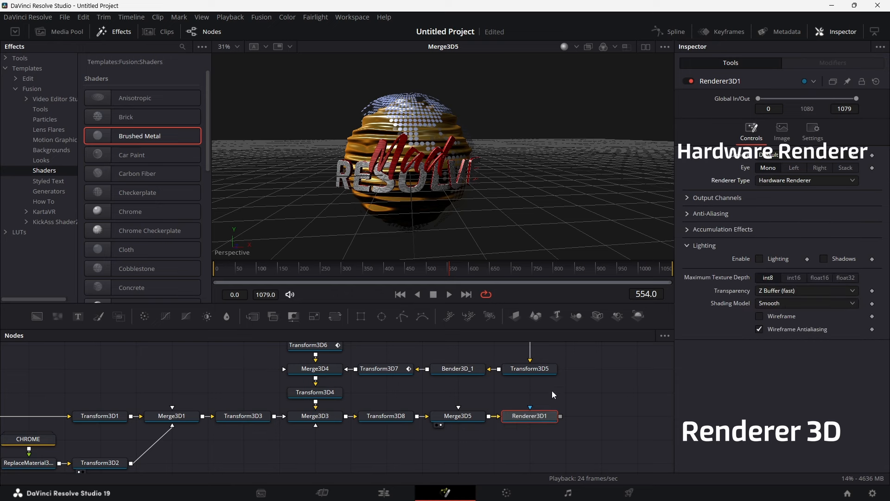
left_click(509, 425)
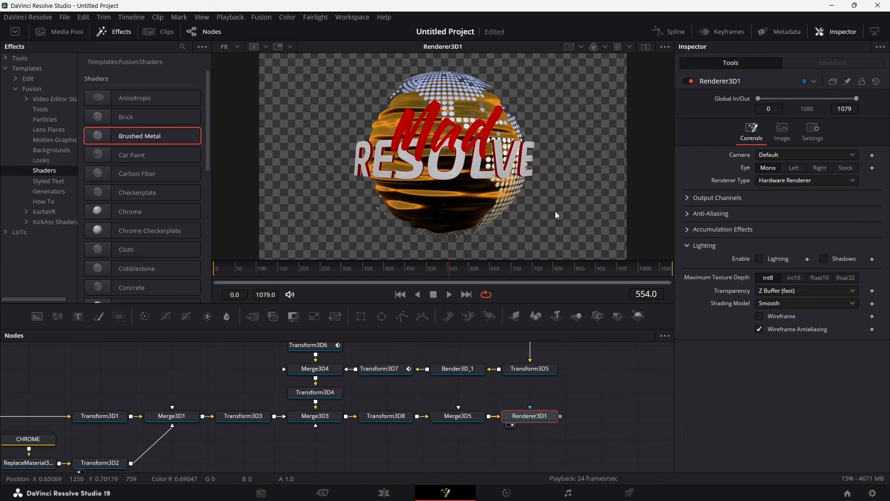
Step: Add a Spot Light node above Merge3D5 and connect its output to that merge
left_click(476, 385)
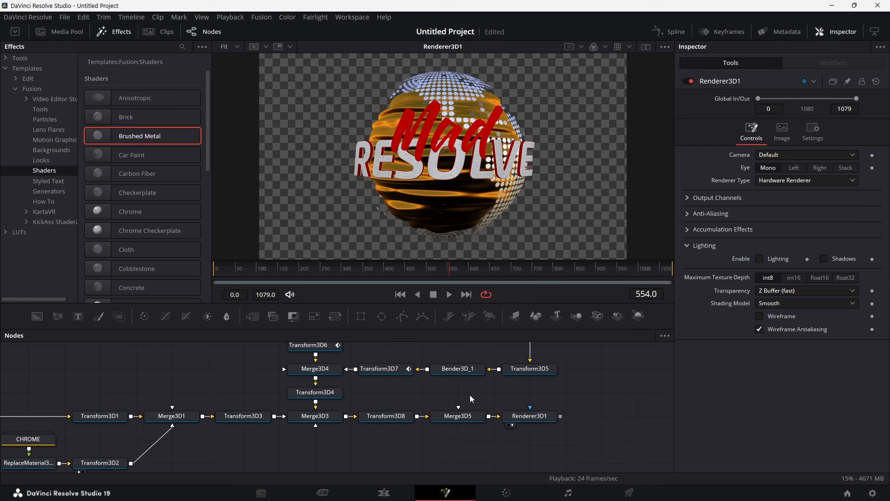
key("shift+space")
type("SPOT")
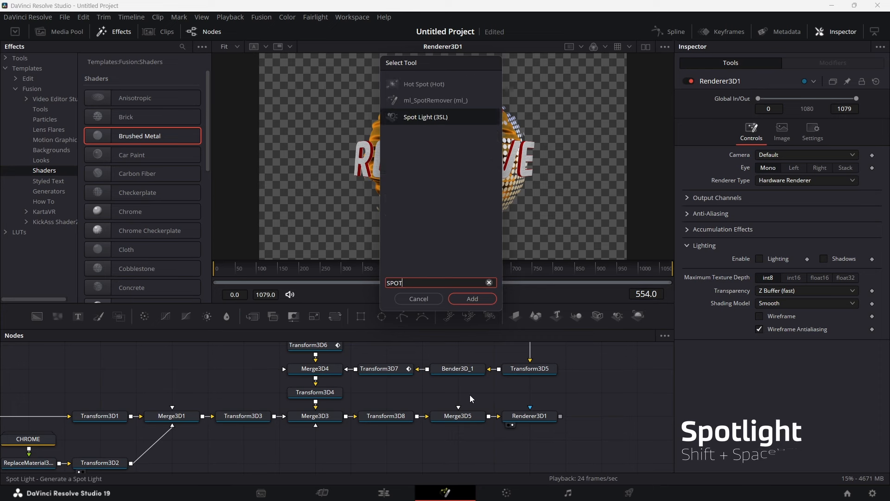
key("Return")
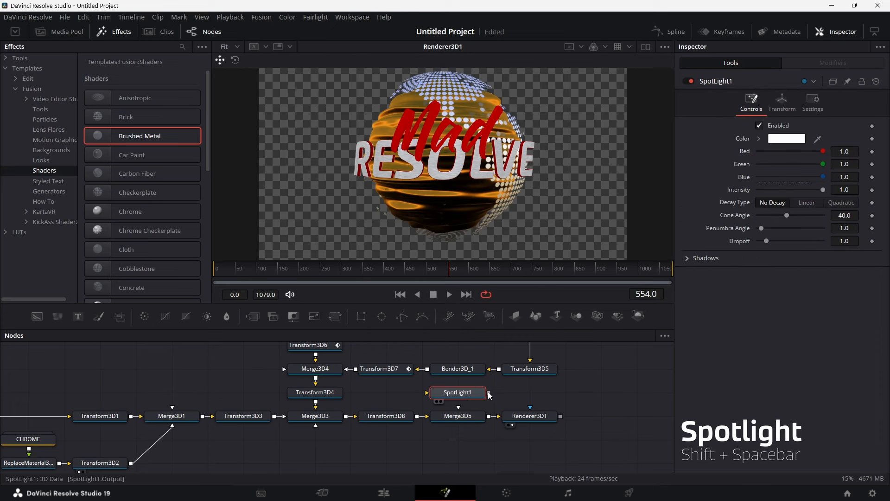
left_click_drag(489, 395, 461, 421)
Step: Add an Ambient Light node connected to Merge3D5 and set its Intensity to 0.5
key("shift+space")
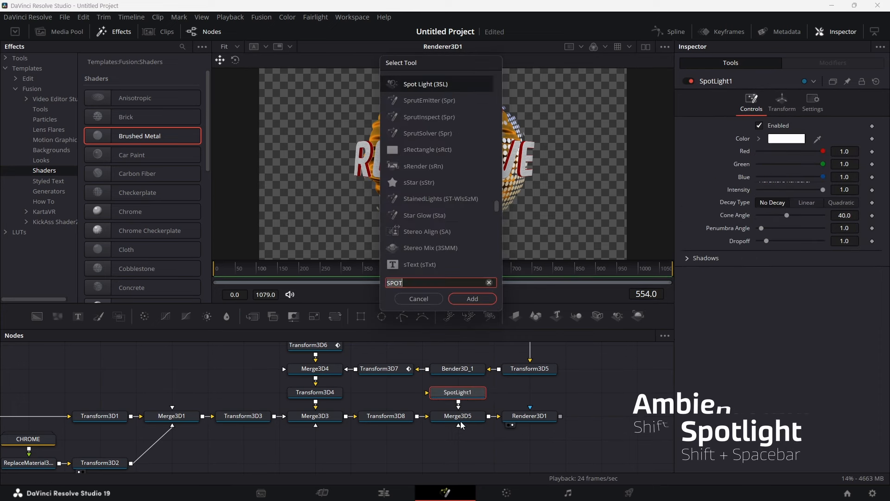
type("AMBI")
key("Return")
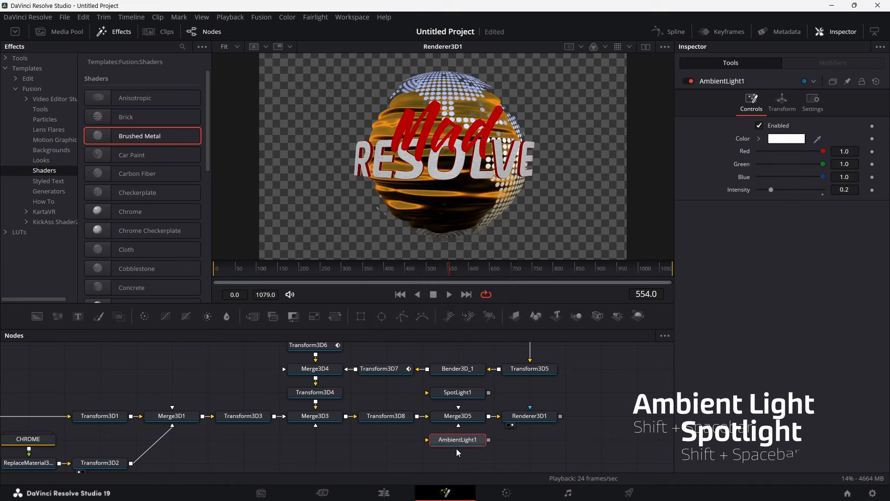
left_click_drag(489, 440, 470, 422)
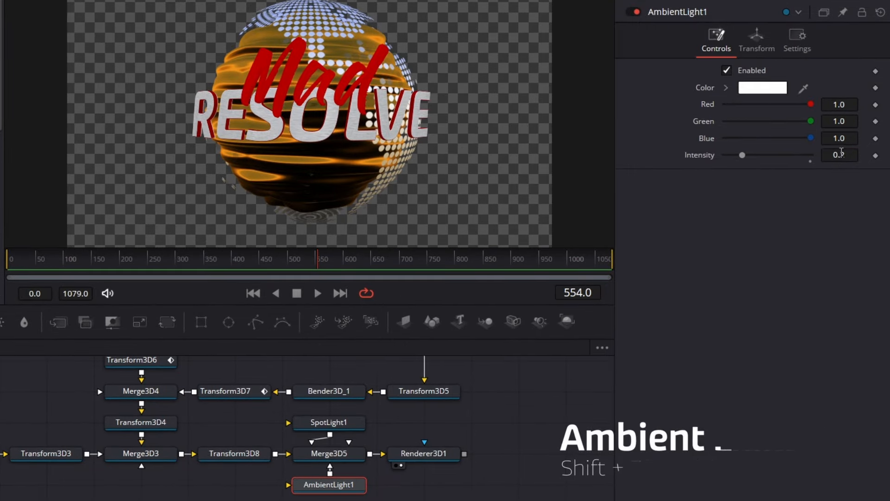
left_click(842, 153)
type("0.5")
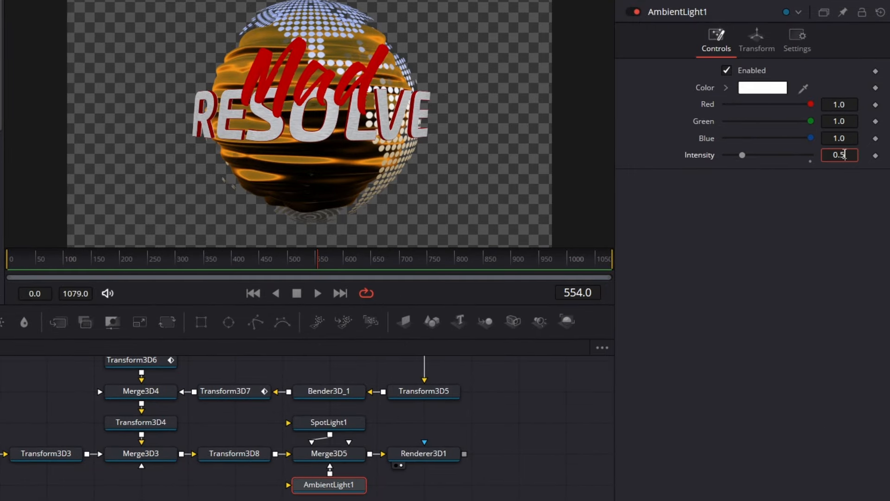
key("Tab")
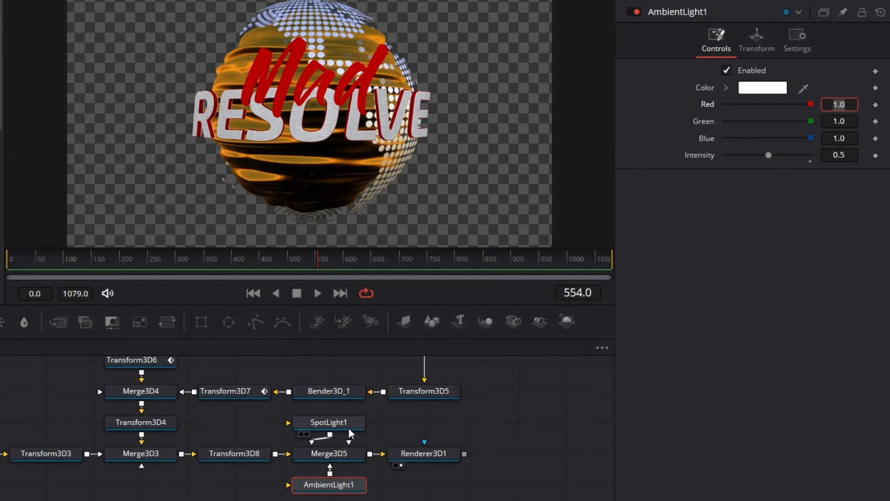
Step: Show Merge3D5 in the Left view and move SpotLight1 along its Z axis, out in front of the texts
left_click(348, 428)
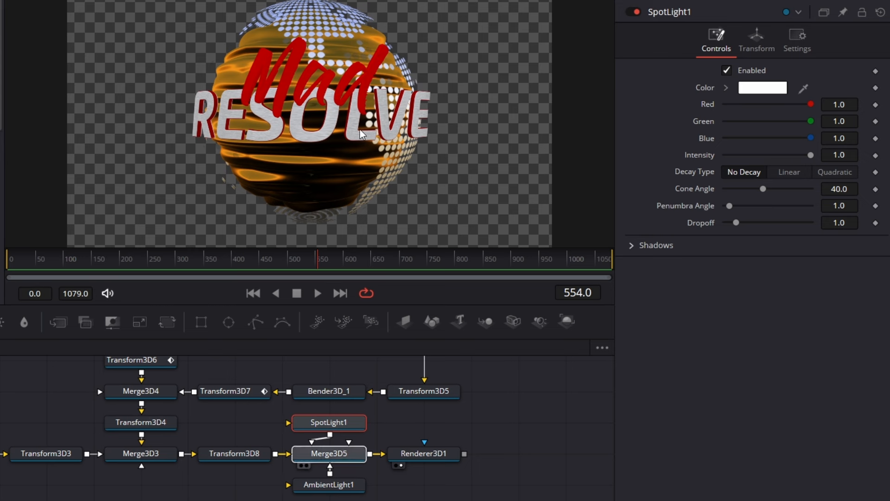
left_click_drag(360, 129, 360, 129)
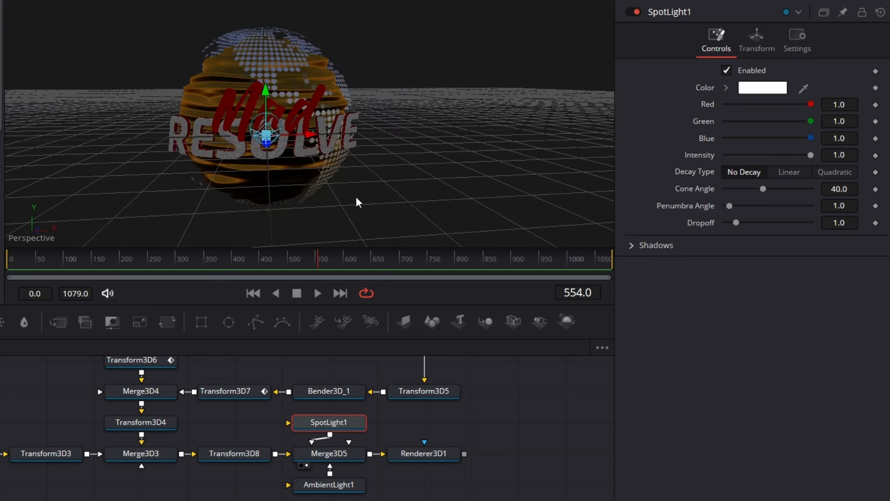
right_click(36, 236)
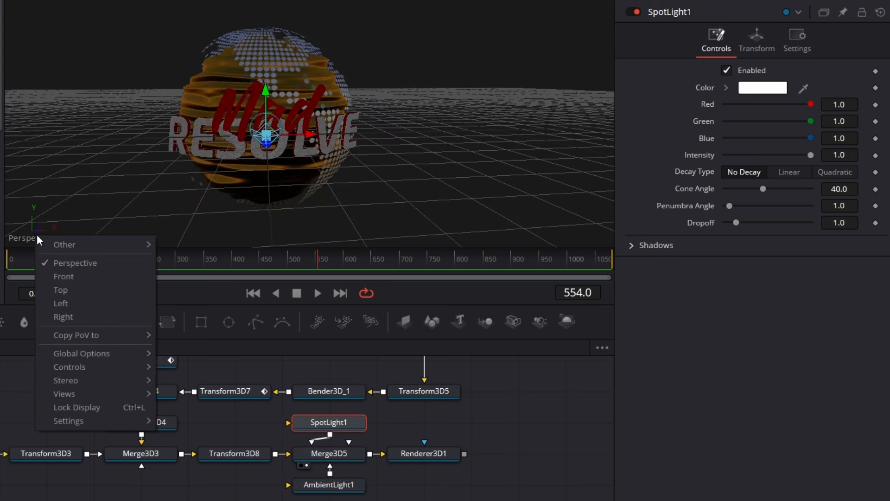
left_click(71, 302)
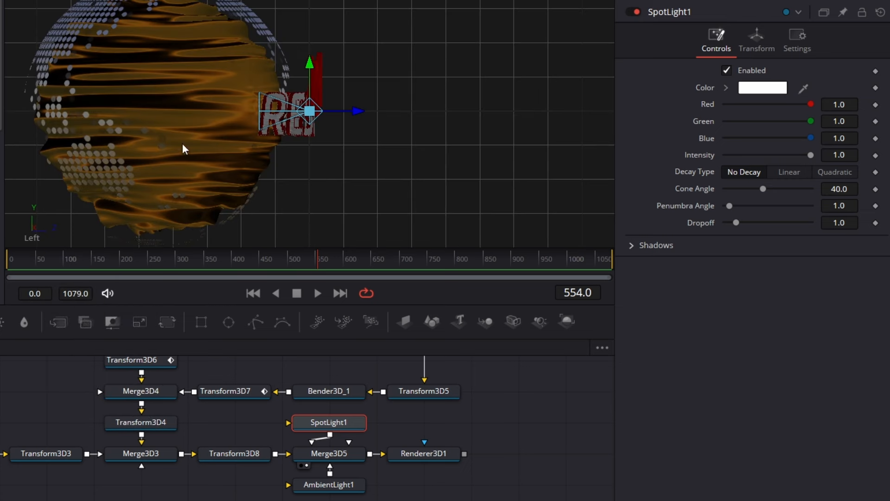
left_click_drag(360, 113, 490, 115)
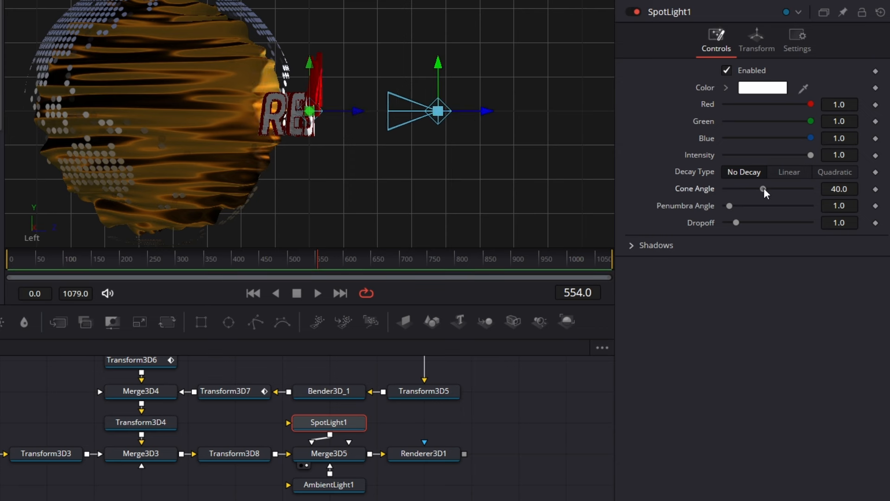
Step: Set SpotLight1's Cone Angle to 90, Decay Type to Linear and Intensity to 2
left_click_drag(764, 188, 811, 188)
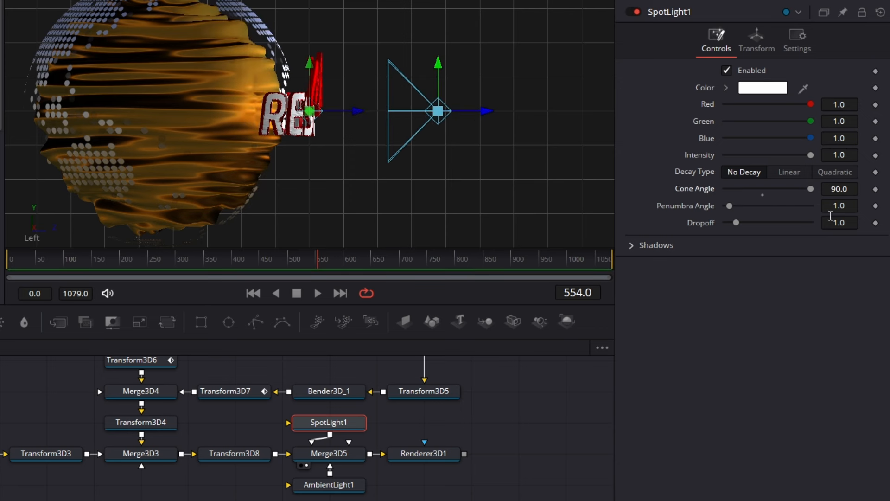
left_click(798, 173)
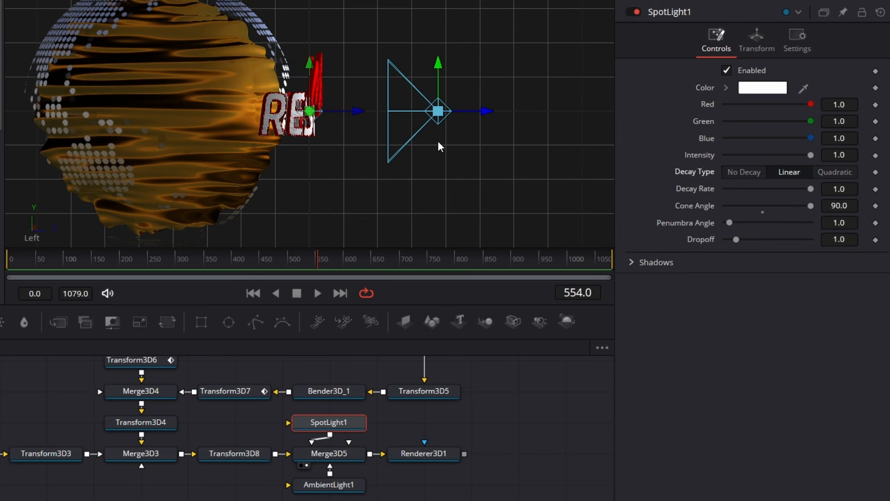
left_click(846, 157)
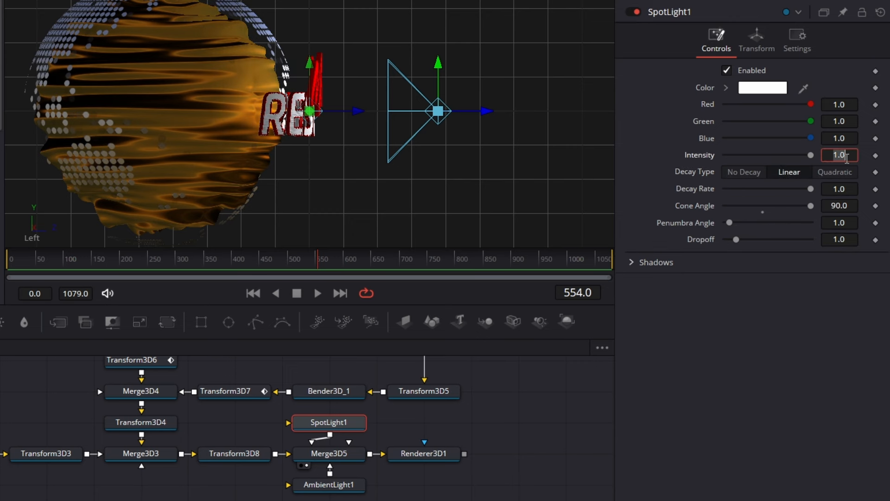
type("2")
key("Tab")
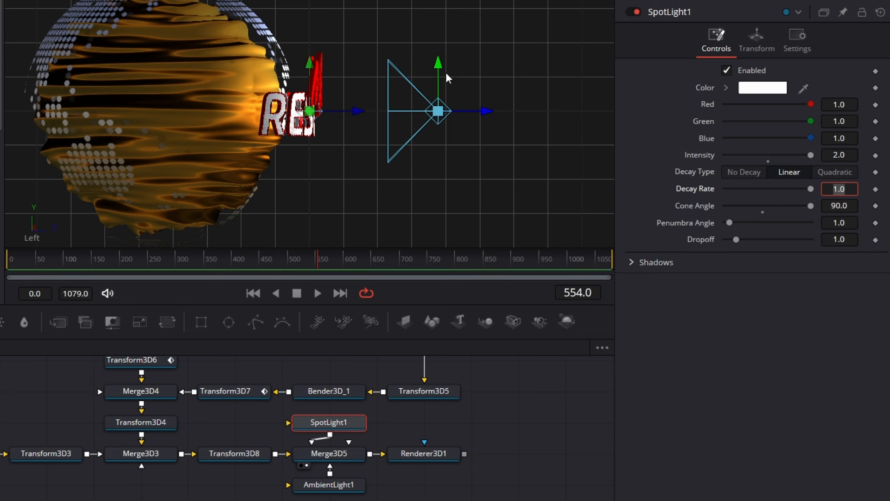
Step: Move SpotLight1 farther out and up to about Z 1.36 and Y 0.84, and open its transform settings
left_click_drag(488, 111, 544, 115)
left_click_drag(495, 65, 494, 21)
scroll(489, 104, "up", 3)
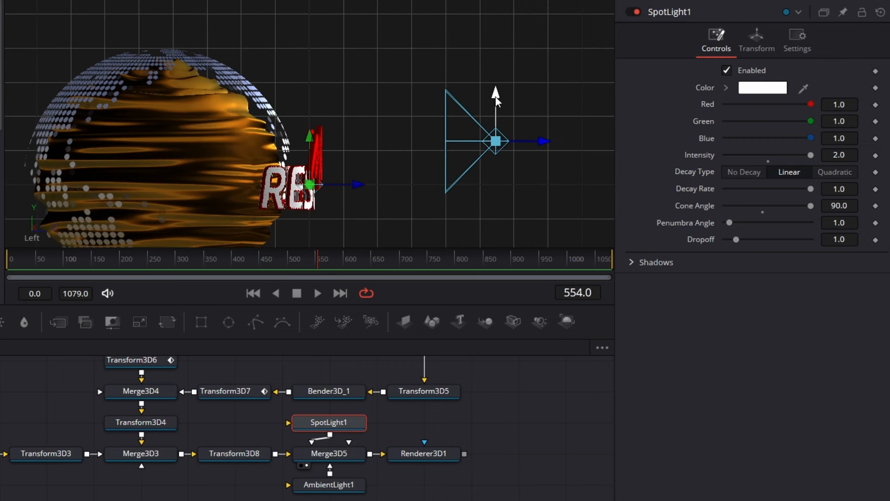
left_click_drag(495, 96, 495, 26)
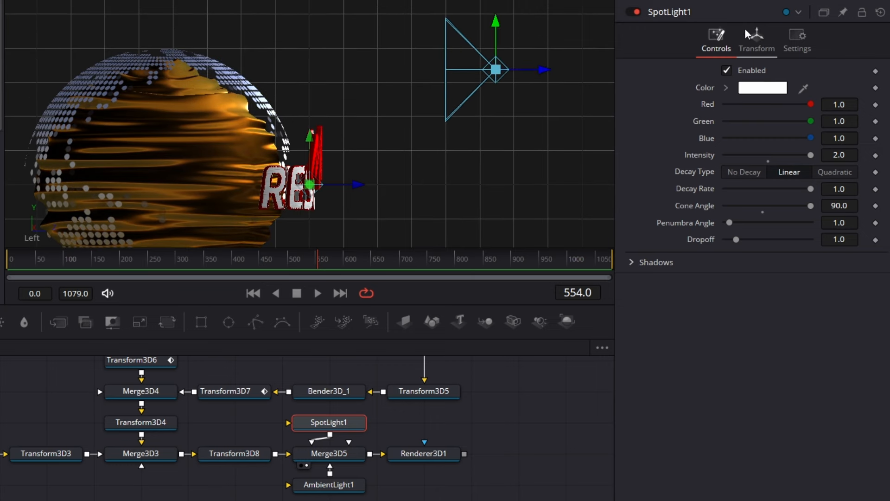
left_click(765, 41)
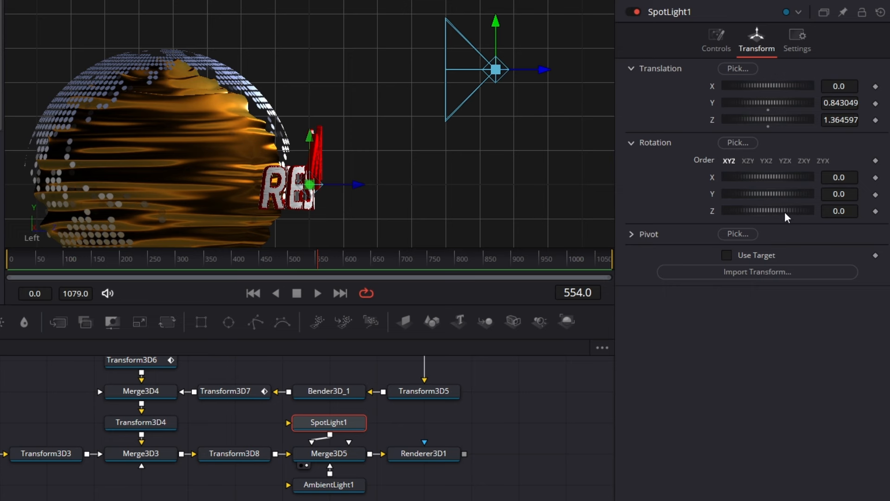
Step: Tilt SpotLight1 down toward the texts by setting its X rotation to -23.5
left_click_drag(750, 177, 743, 177)
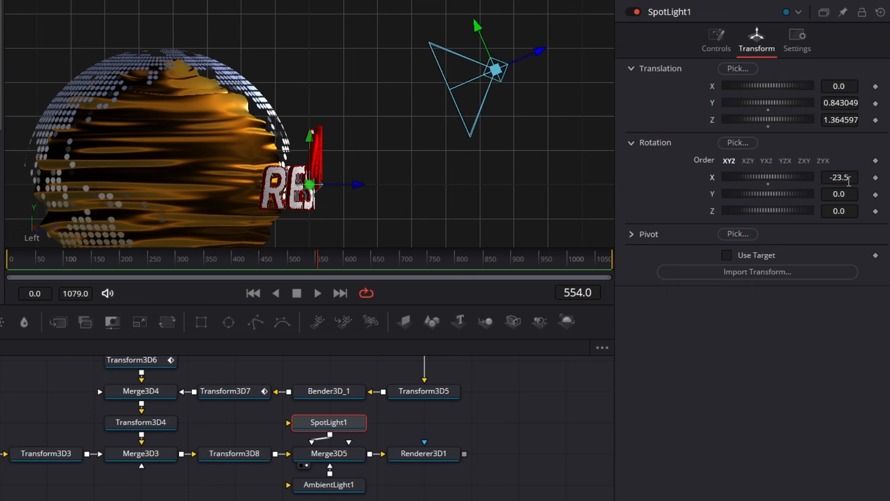
scroll(555, 199, "down", 3)
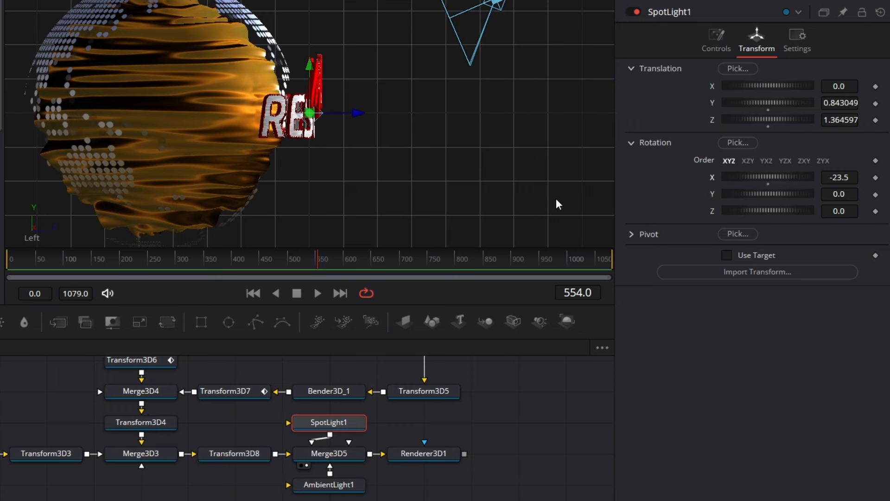
scroll(555, 199, "up", 2)
scroll(556, 199, "up", 2)
scroll(556, 198, "down", 3)
scroll(555, 199, "up", 2)
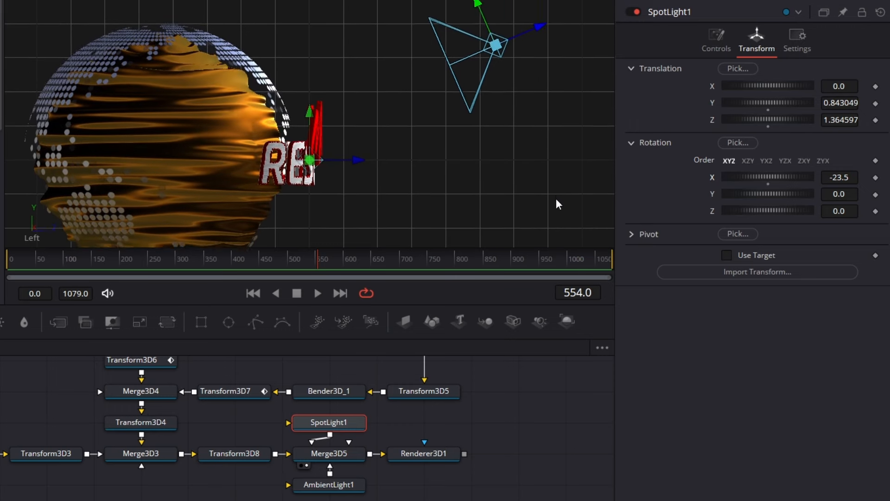
scroll(556, 199, "down", 1)
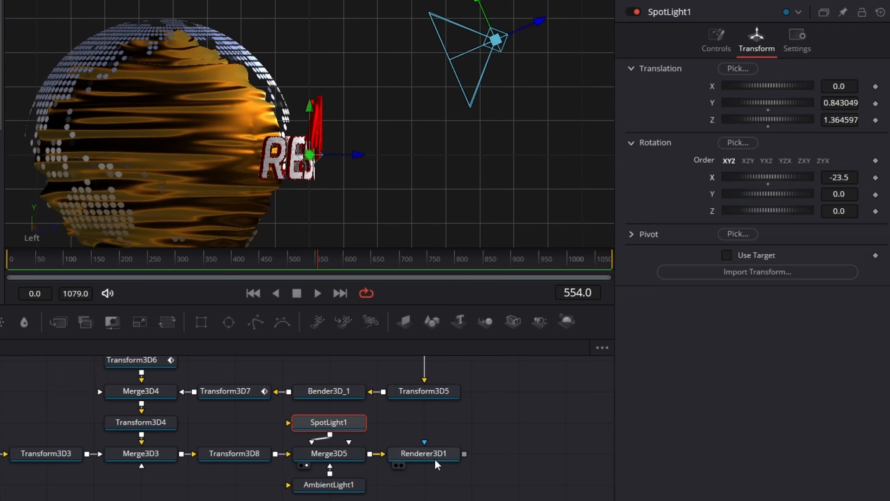
Step: Show Renderer3D1's output in the viewer and enable Lighting and Shadows on it
key("1")
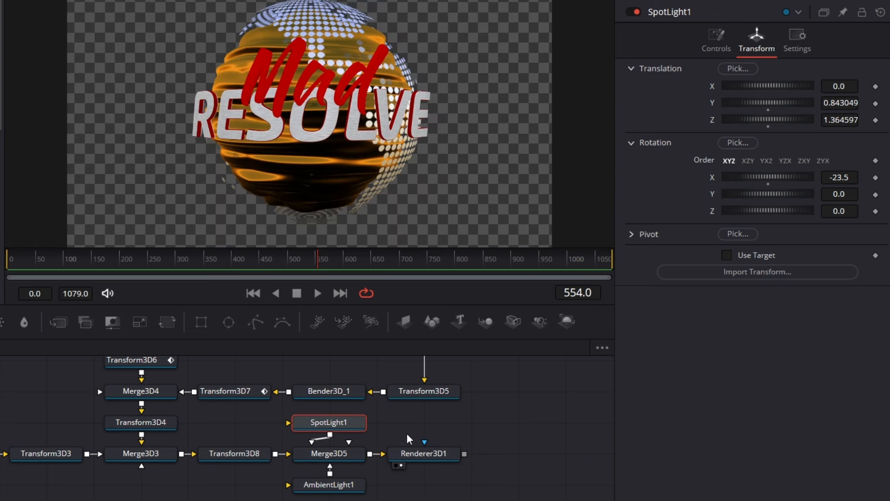
left_click(429, 457)
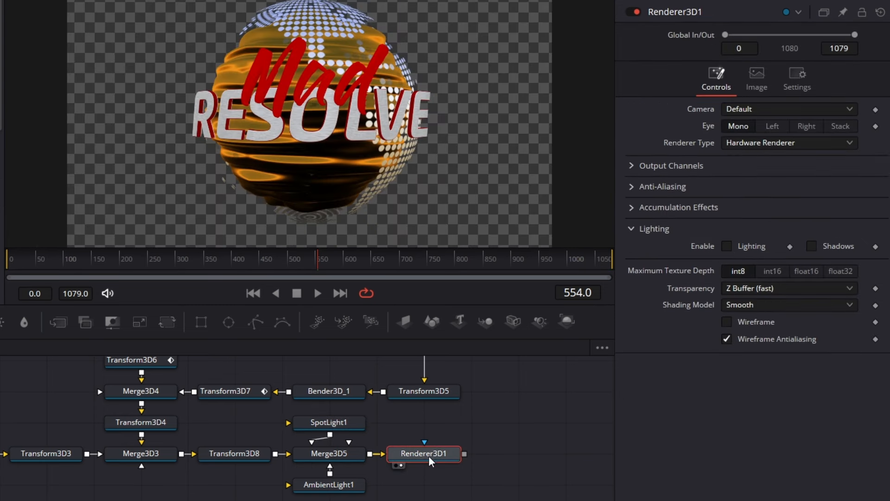
left_click(727, 246)
left_click(812, 246)
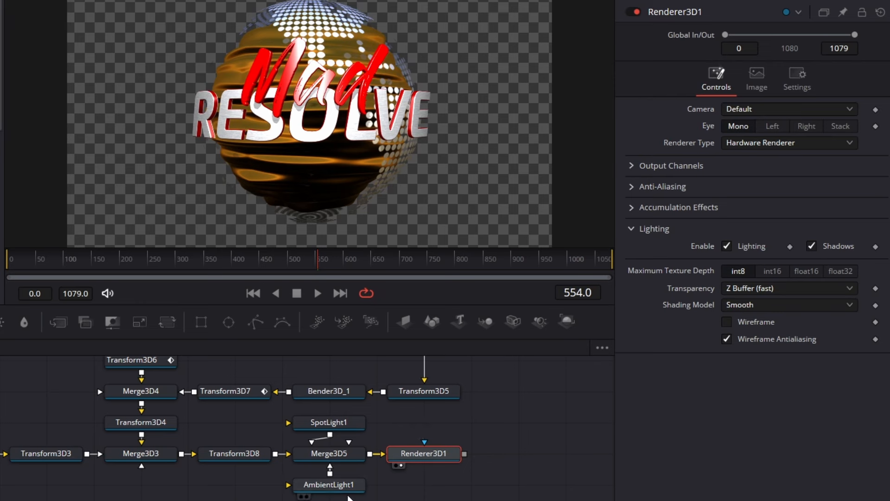
Step: Try moving SpotLight1 out to about Z 3.33 and open AmbientLight1's Intensity value for editing
left_click(344, 425)
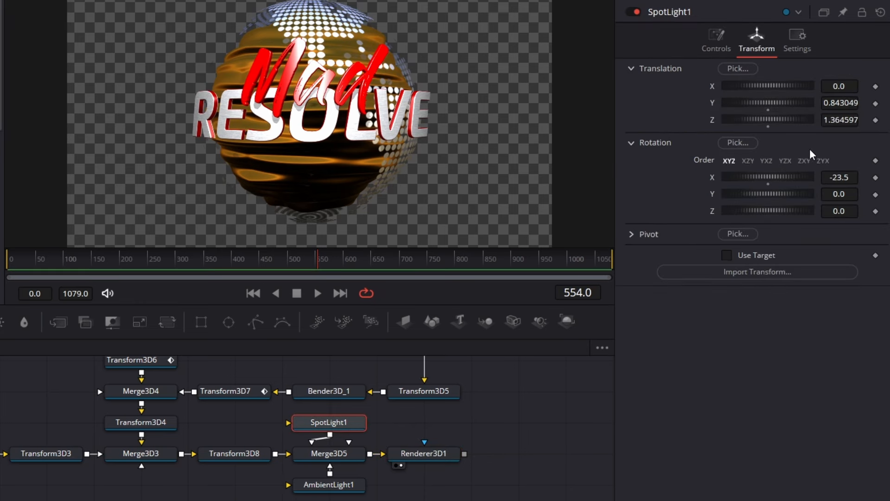
left_click_drag(838, 121, 881, 120)
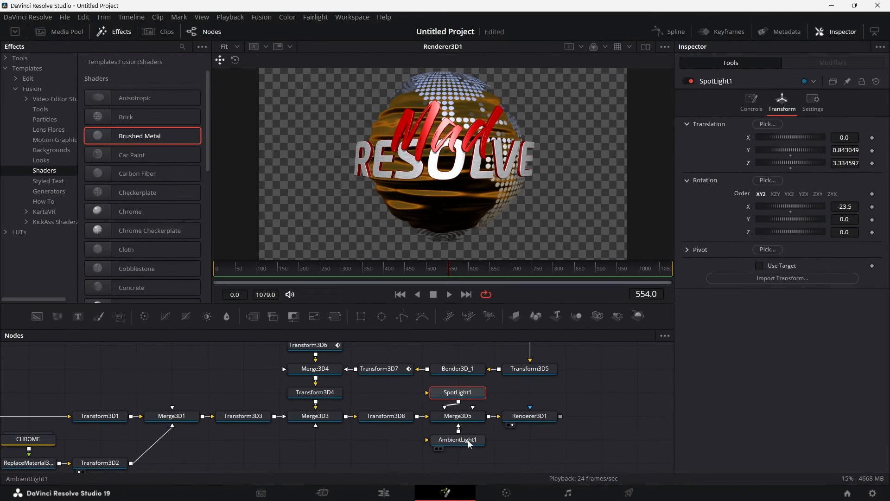
left_click(458, 439)
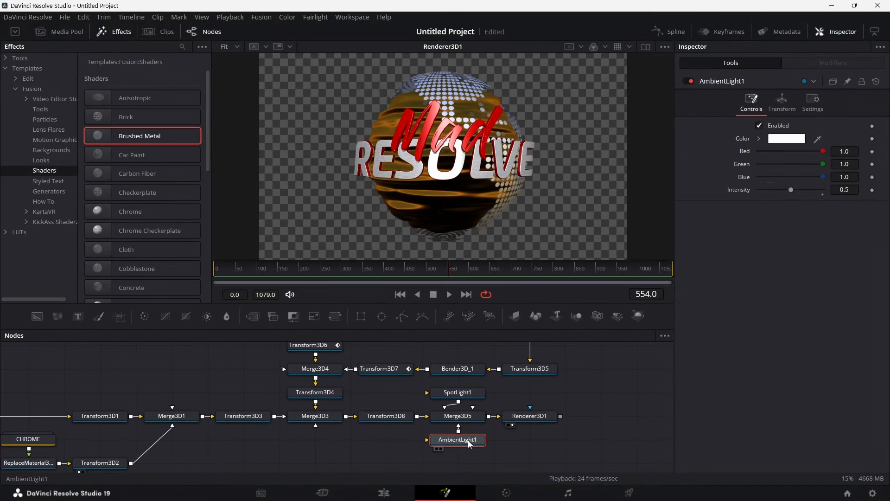
left_click(847, 192)
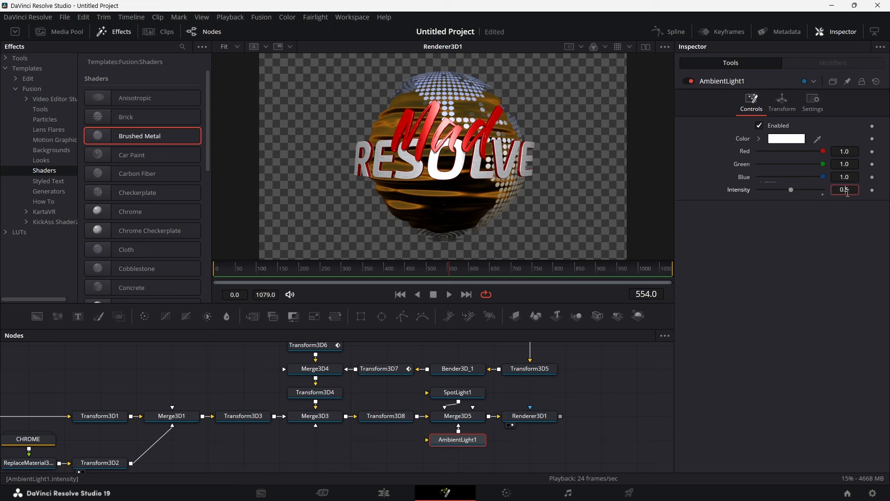
key("Return")
left_click(458, 393)
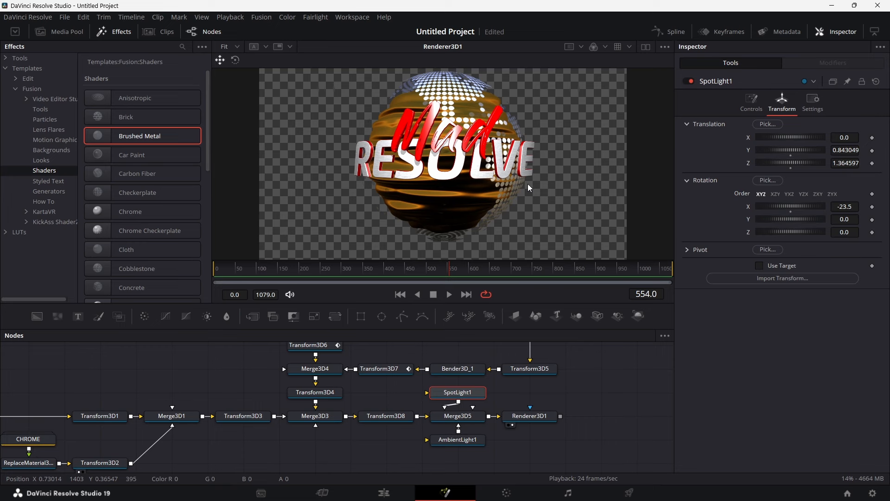
scroll(530, 394, "up", 5)
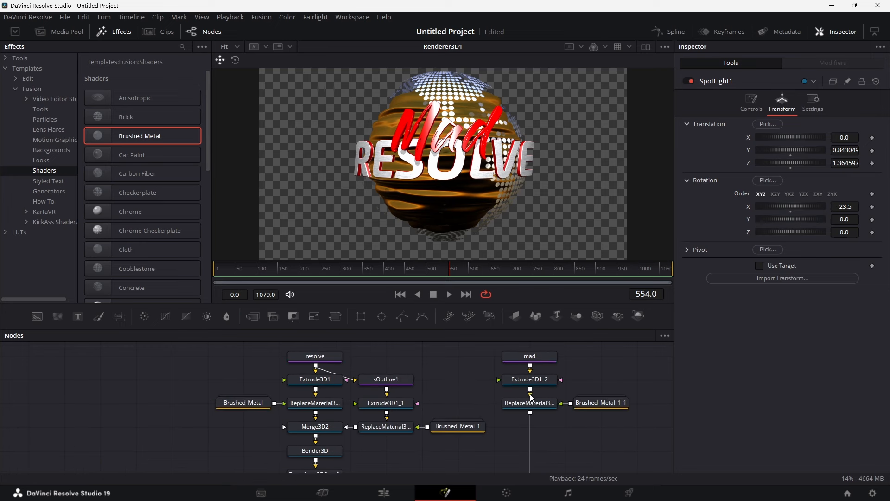
Step: Reset the Intensity of the Brushed_Metal_1_1 material to its default of 1.18
left_click(599, 403)
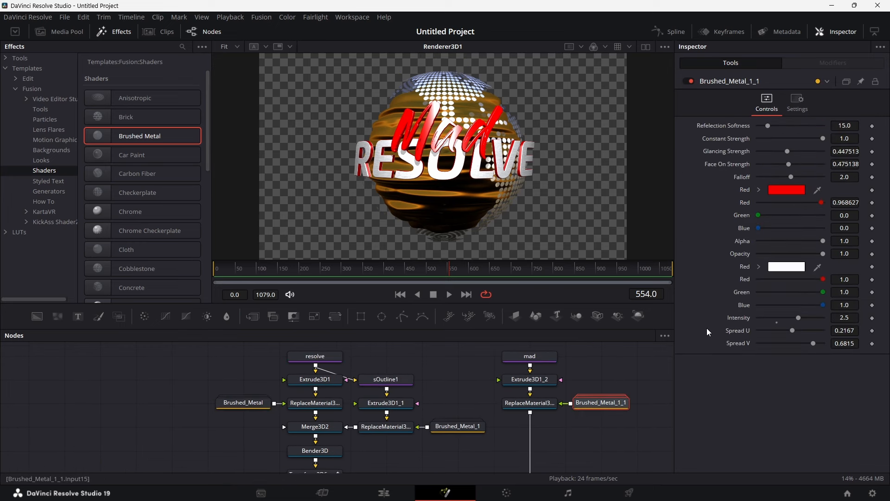
double_click(740, 318)
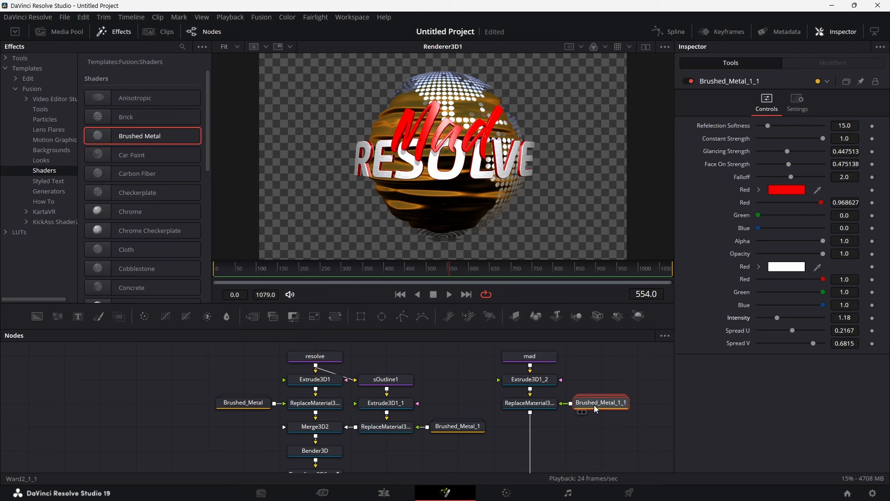
Step: Set the Z rotation of the Transform3D8 node to 90 at frame 100
scroll(546, 429, "down", 3)
scroll(546, 430, "right", 1)
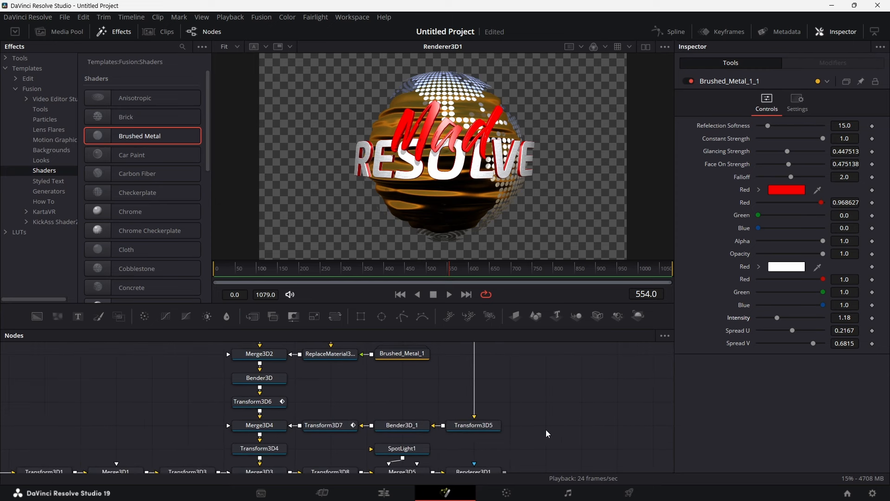
scroll(550, 427, "down", 2)
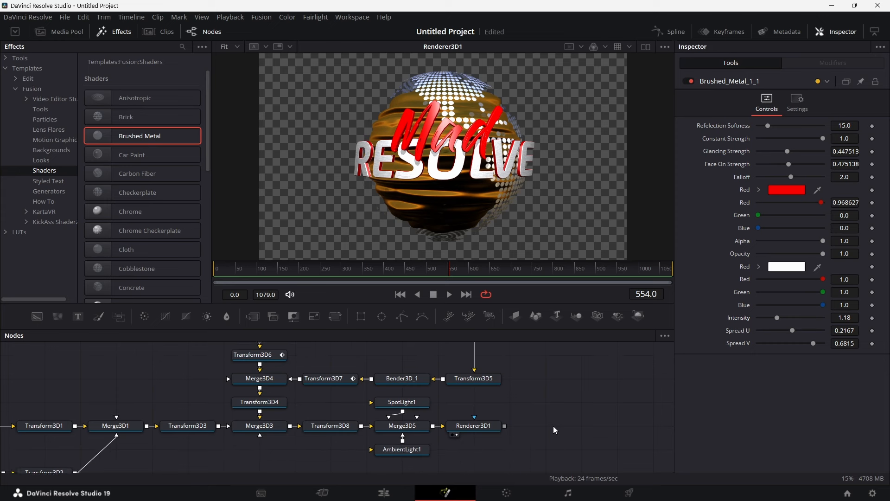
scroll(553, 425, "right", 2)
scroll(553, 426, "right", 1)
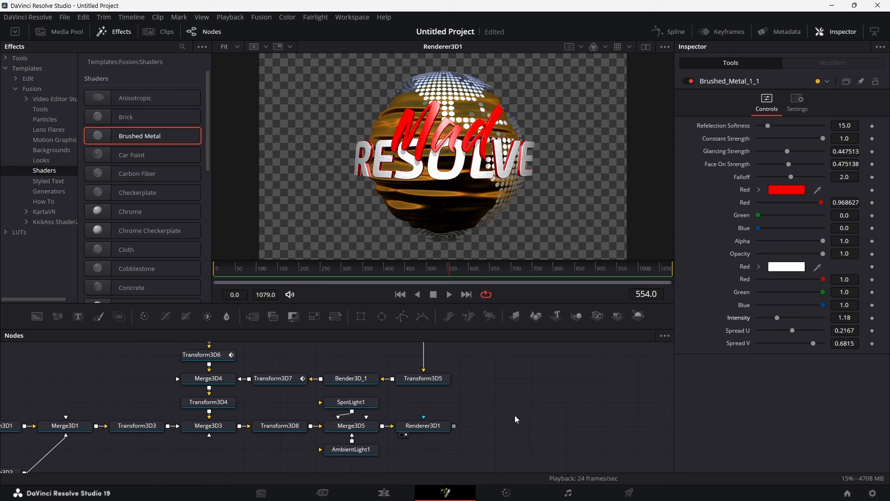
scroll(515, 416, "left", 4)
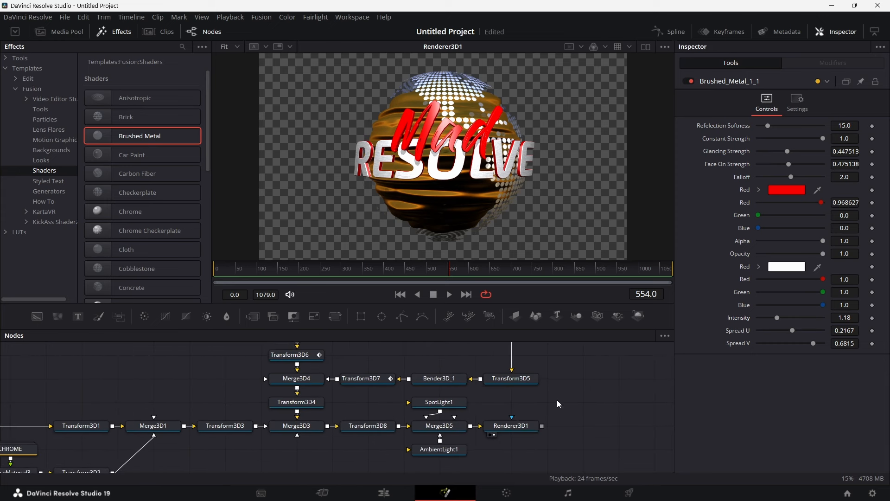
left_click(374, 427)
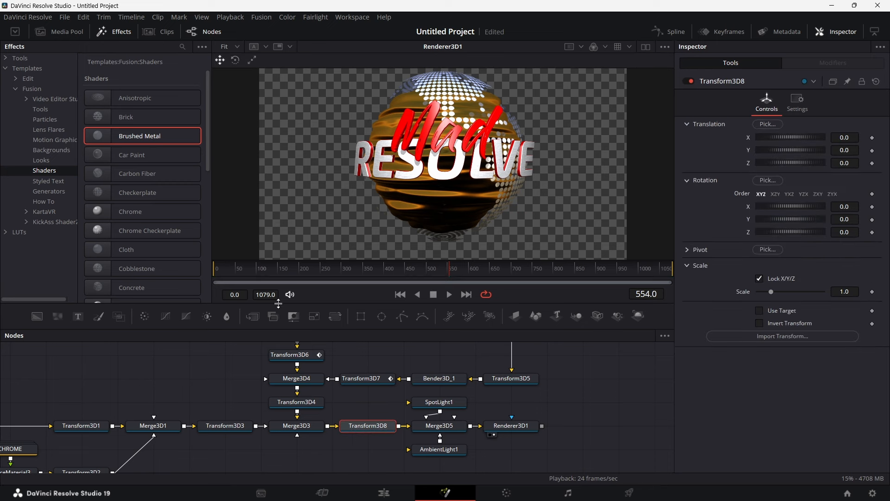
left_click(257, 269)
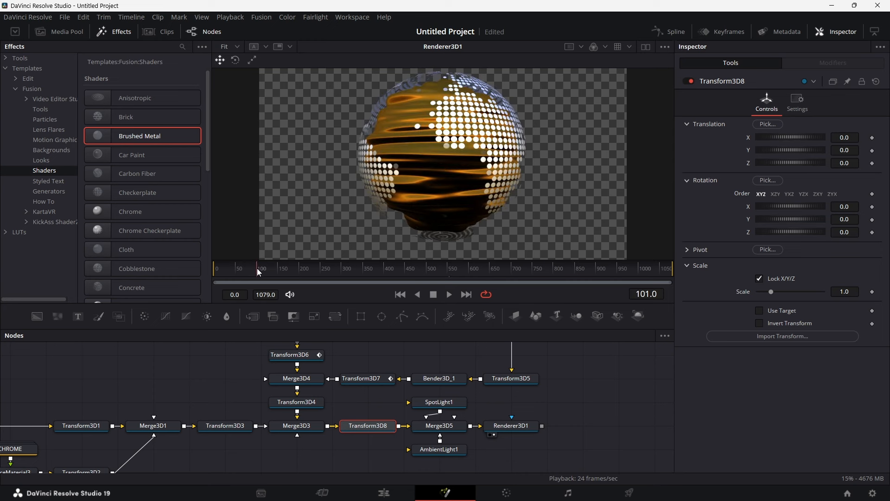
left_click(257, 269)
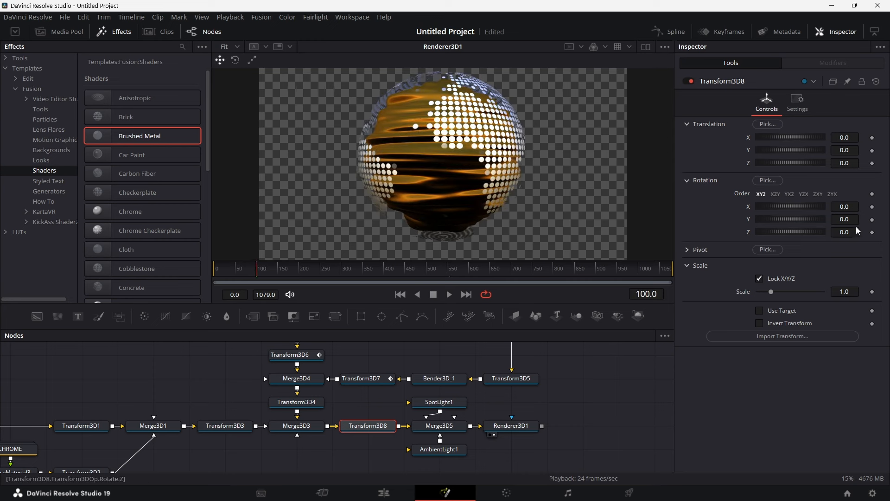
left_click(844, 206)
left_click(837, 230)
type("9")
key("Tab")
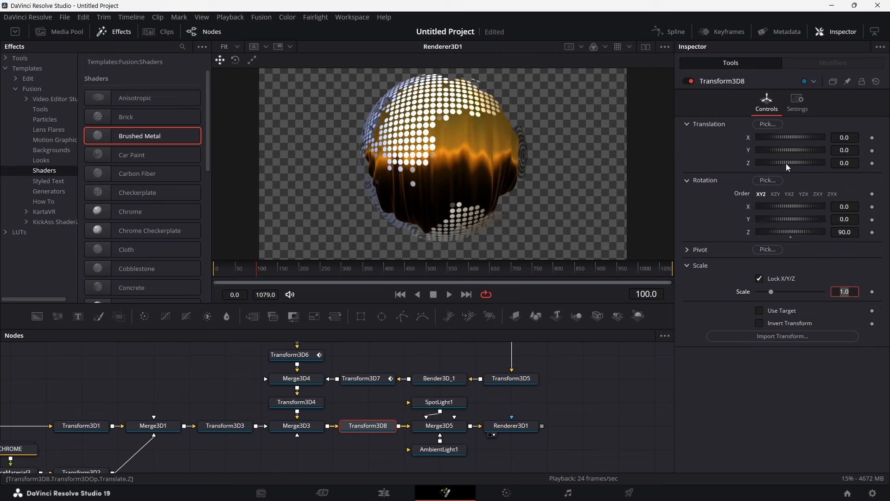
Step: Shift Transform3D8 to about -0.965 in Y translation and set its Z translation to 3.5
left_click_drag(784, 162, 791, 162)
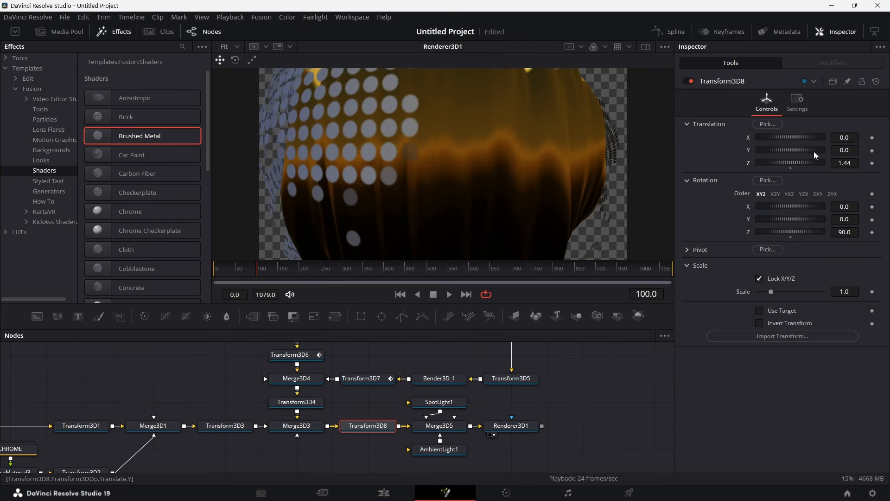
left_click_drag(814, 151, 794, 165)
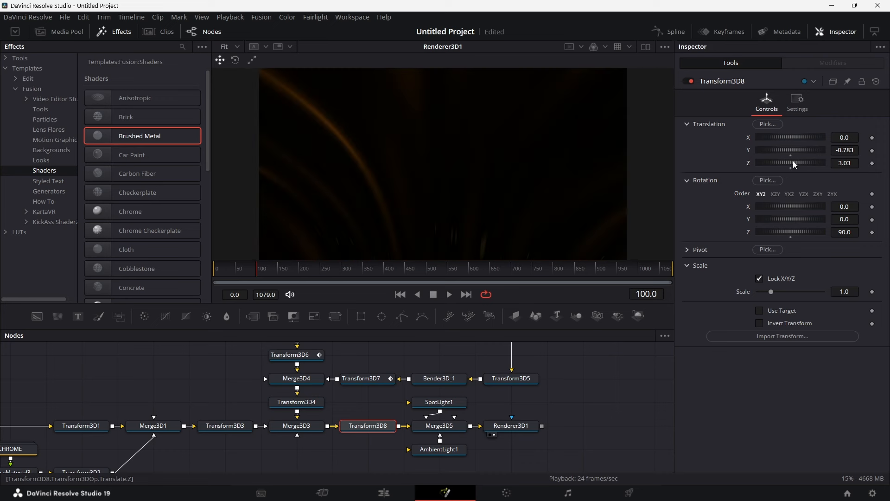
left_click_drag(842, 150, 822, 151)
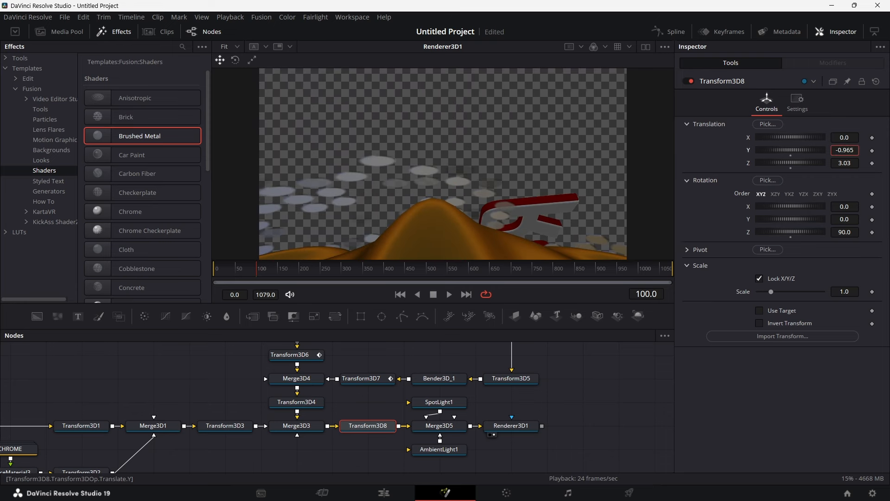
left_click(853, 165)
type("3.5")
key("Tab")
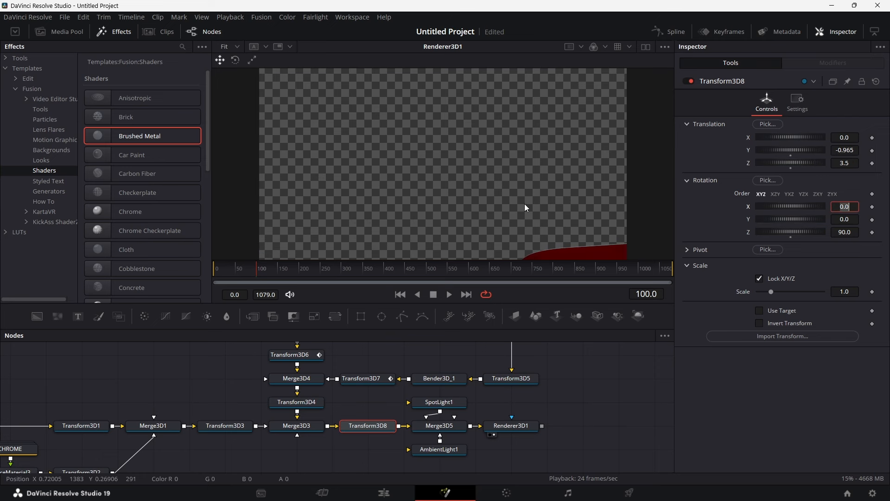
Step: Set Transform3D8's Y translation to -0.83 and keyframe its Y translation, Z translation and Z rotation at frame 100
left_click_drag(846, 150, 889, 150)
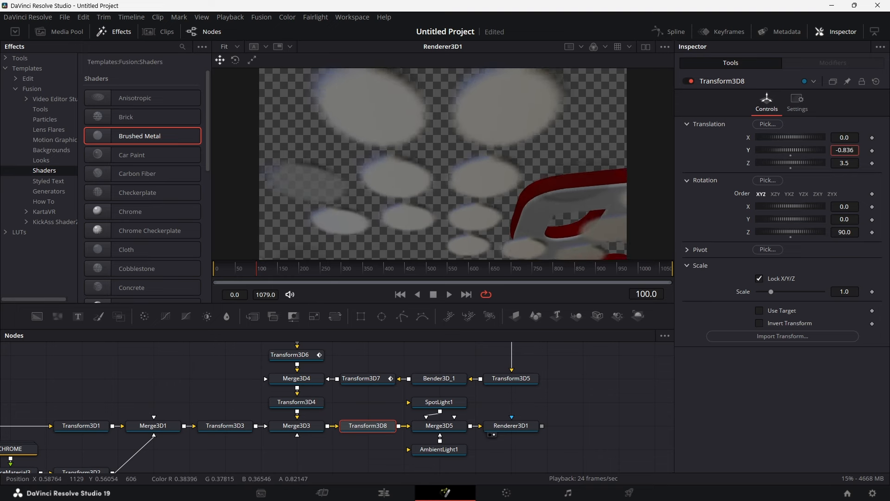
mouse_move(476, 152)
left_mouse_down()
mouse_move(497, 151)
mouse_move(481, 149)
left_mouse_up()
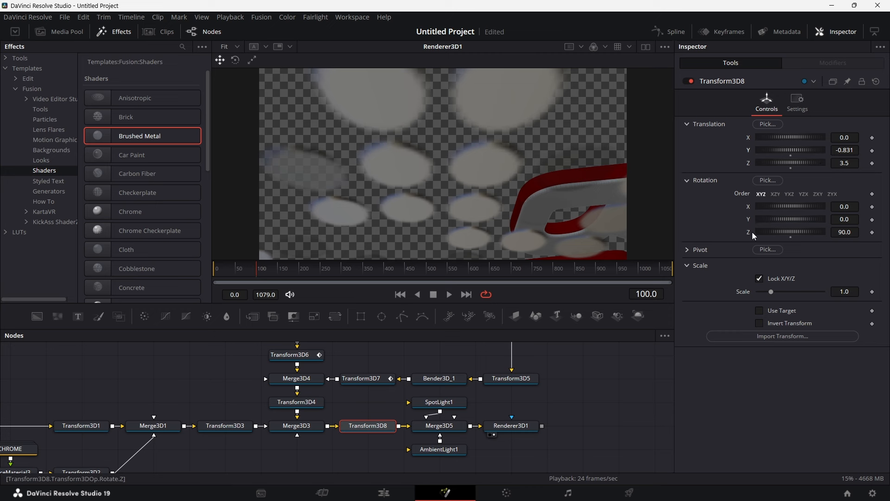
left_click(853, 149)
key("BackSpace")
key("Tab")
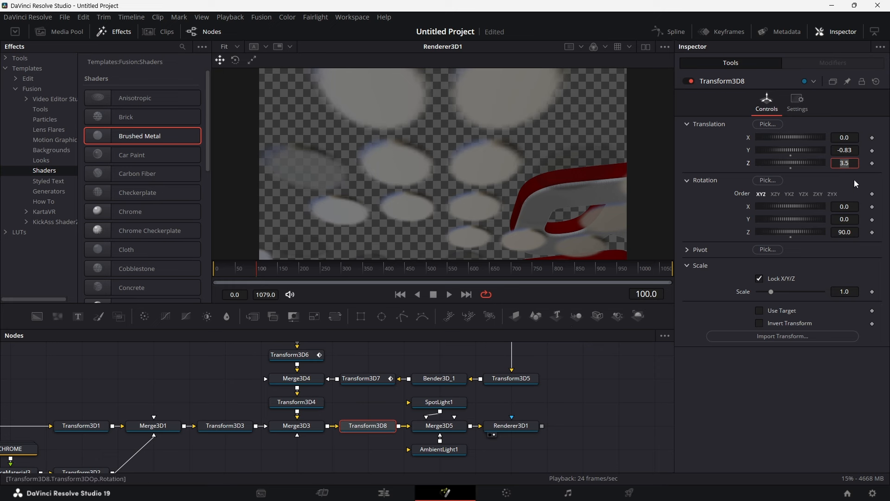
left_click(871, 151)
left_click(873, 151)
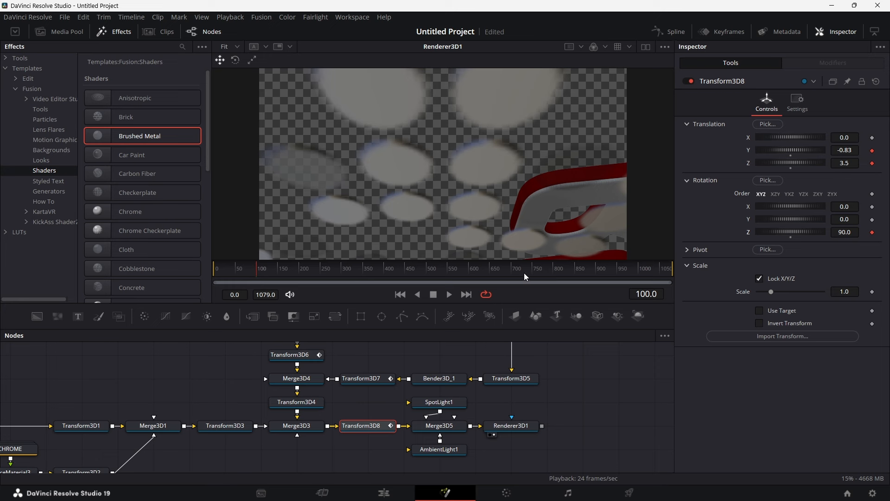
Step: At frame 700, set Transform3D8's Y translation, Z translation and Z rotation to 0
left_click(511, 269)
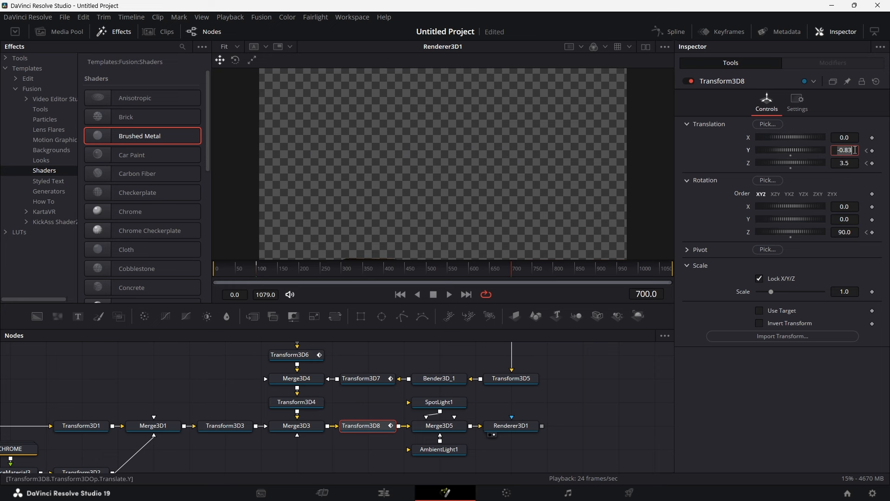
type("0")
left_click(851, 162)
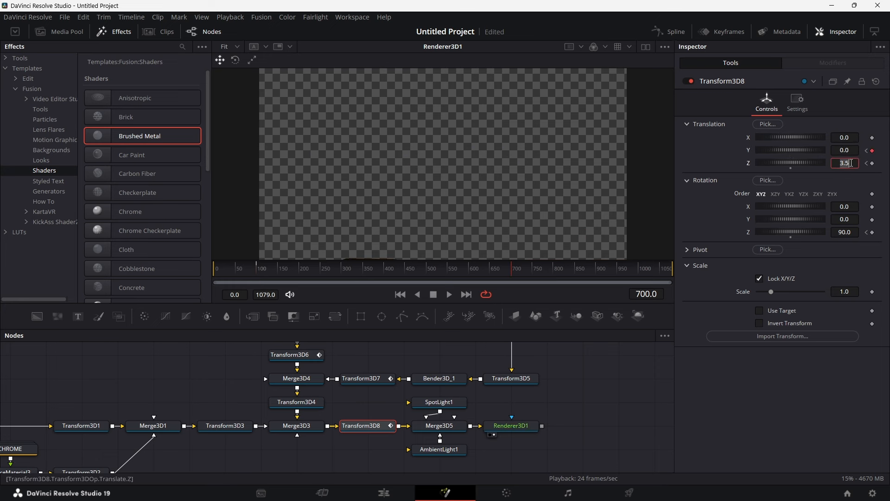
type("0")
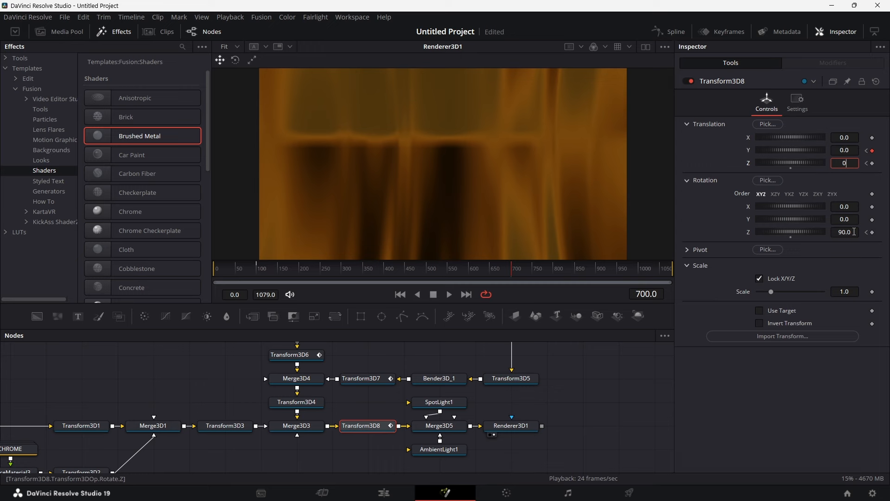
left_click(854, 231)
type("0")
key("Tab")
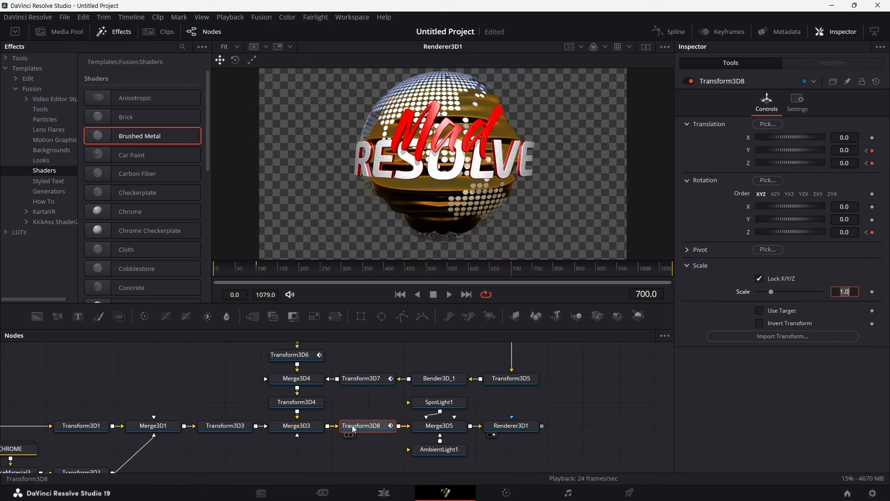
Step: Smooth all of Transform3D8's keyframe curves in the spline editor and set their Ease In to 80.2
left_click(673, 32)
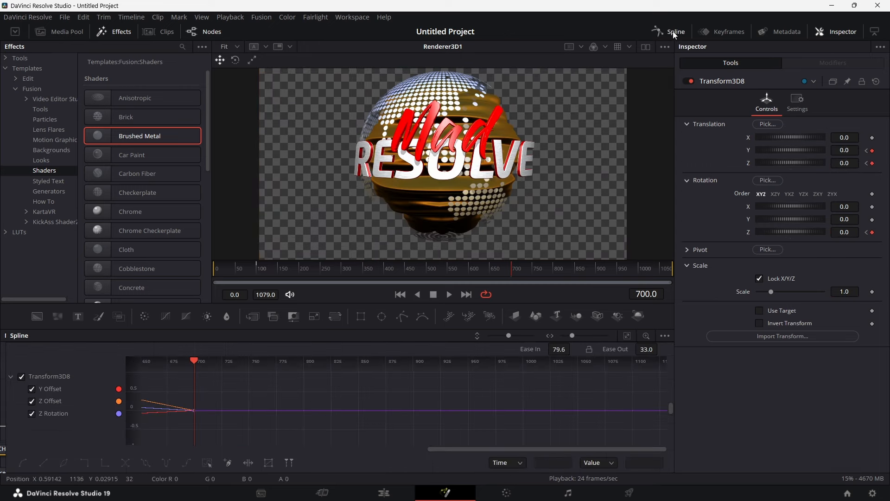
left_click(627, 335)
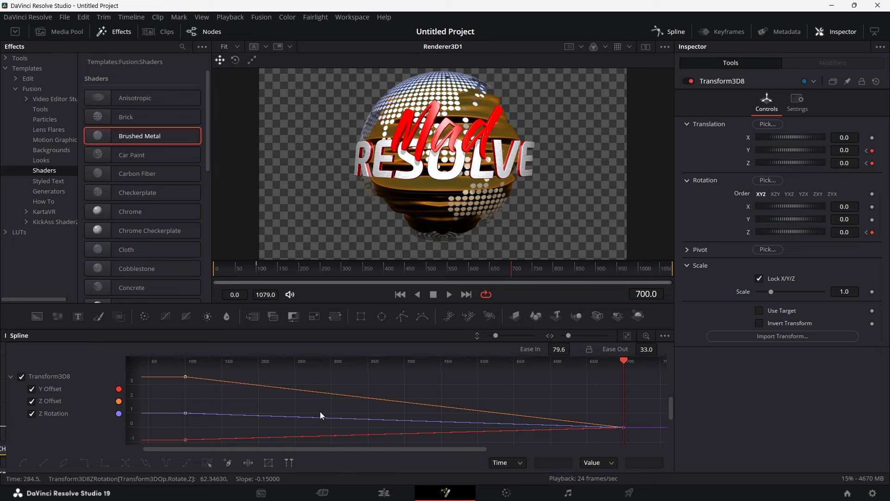
left_click(206, 463)
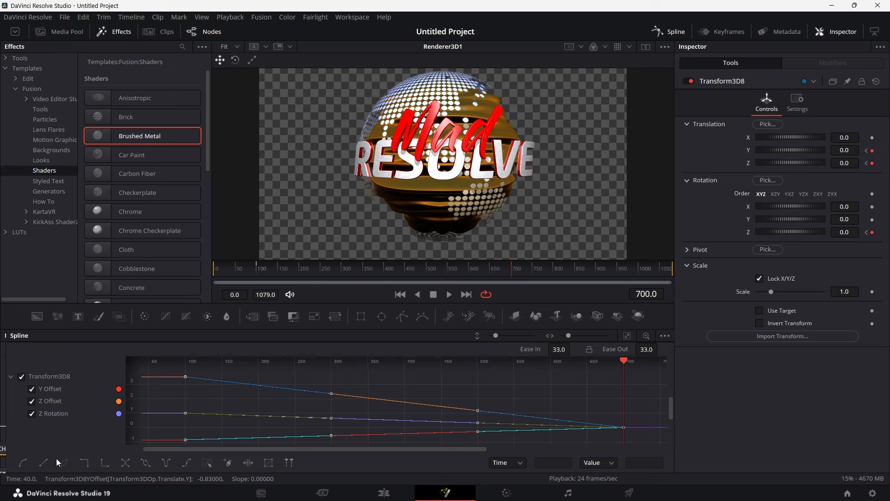
left_click(23, 464)
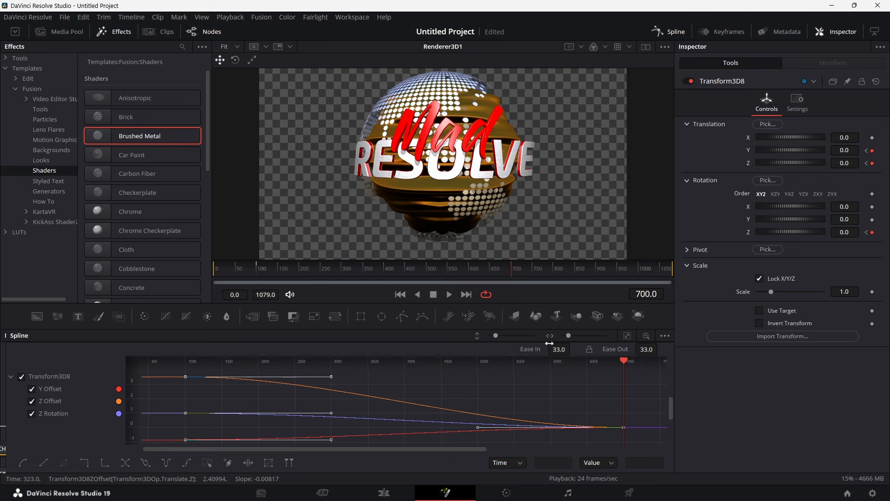
left_click_drag(559, 349, 573, 347)
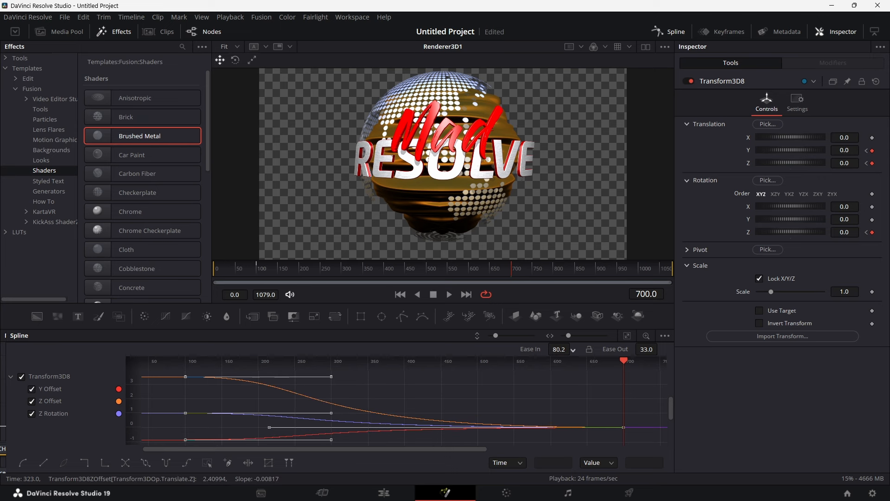
left_click(676, 32)
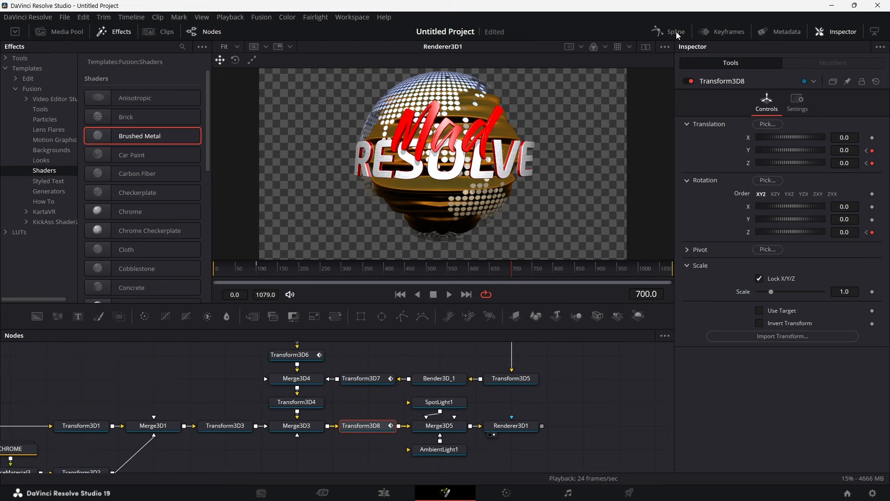
Step: Play back the animation from frame 100 to check the eased camera-like move
left_click(257, 271)
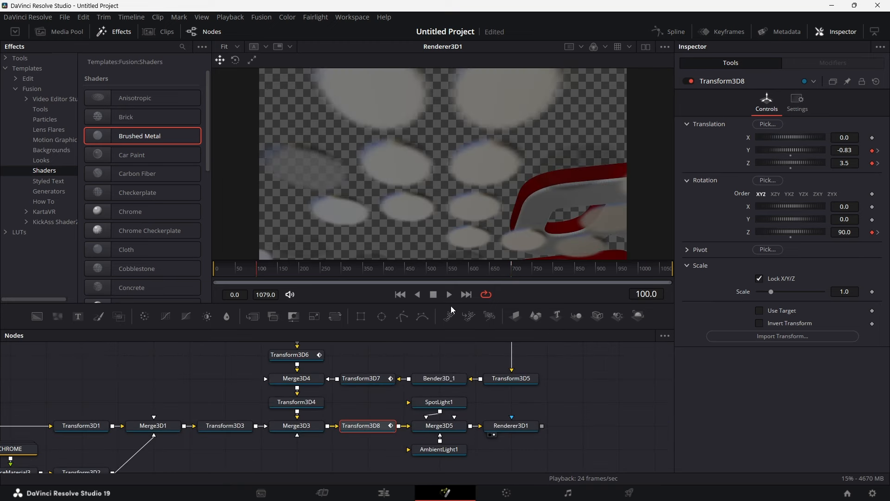
key("space")
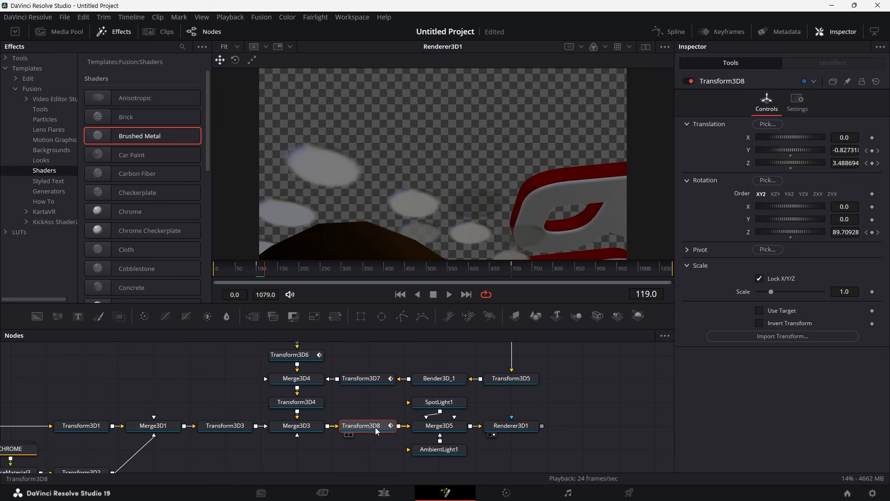
Step: Show only Transform3D8's Y Offset curve in the spline editor, hiding Z Offset and Z Rotation, and fit it to the view
left_click(678, 31)
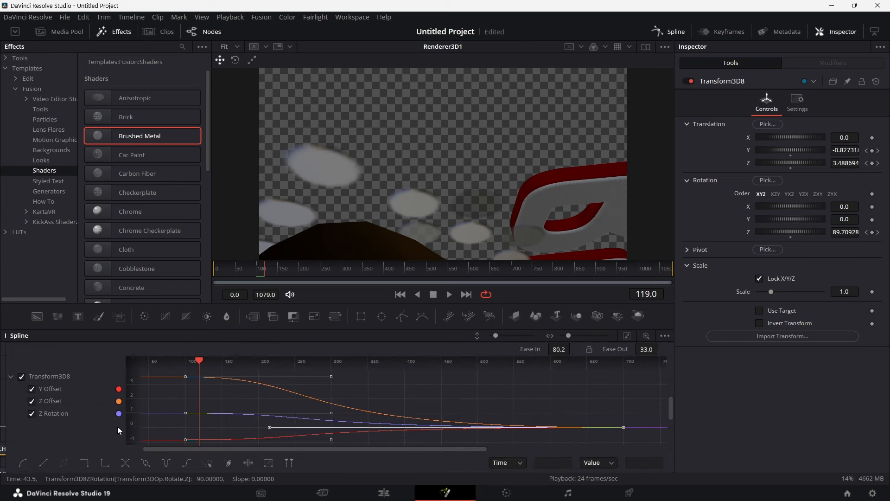
left_click(33, 398)
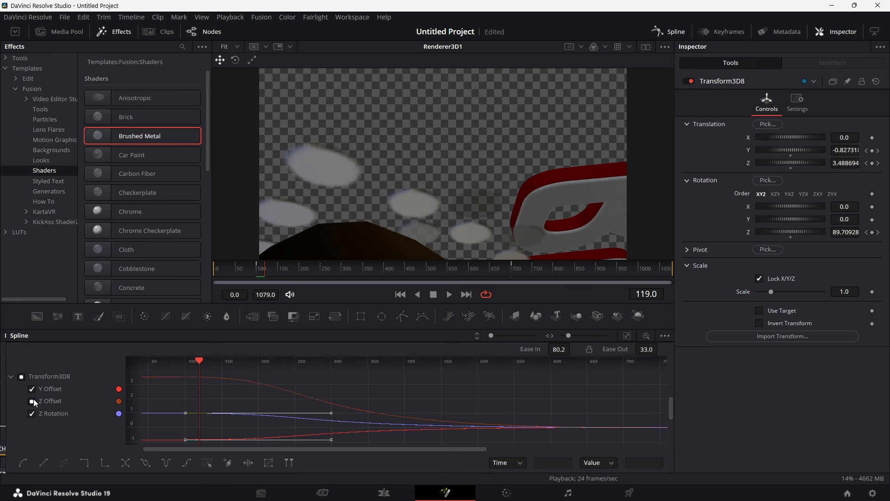
left_click(31, 414)
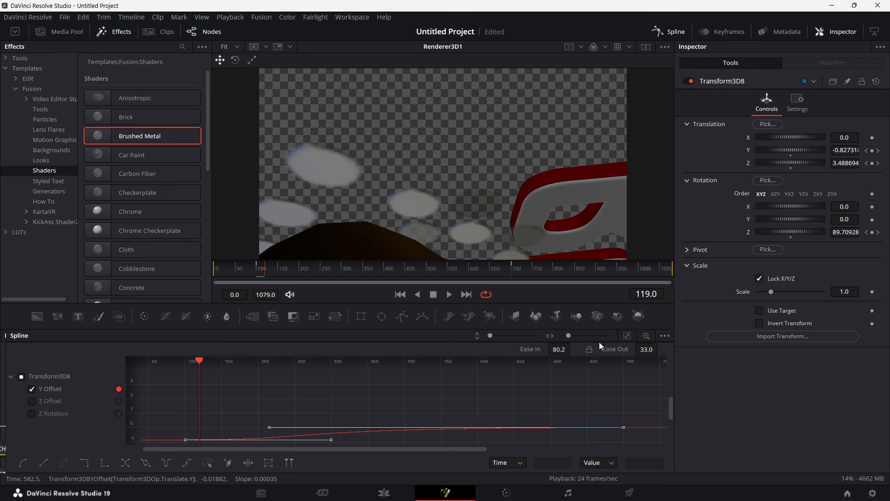
left_click(627, 335)
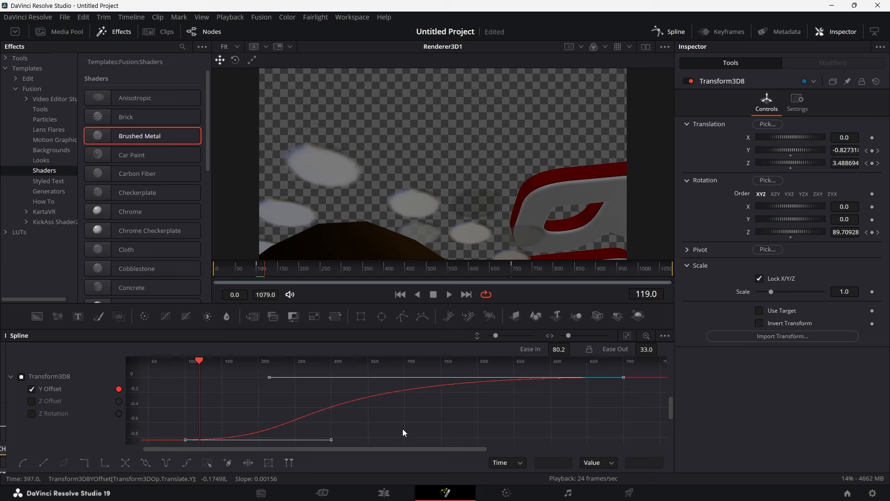
Step: Pull the first keyframe's handle on the Y Offset curve down to about -1.1 near frame 300 and play the motion to check it
scroll(402, 428, "down", 2)
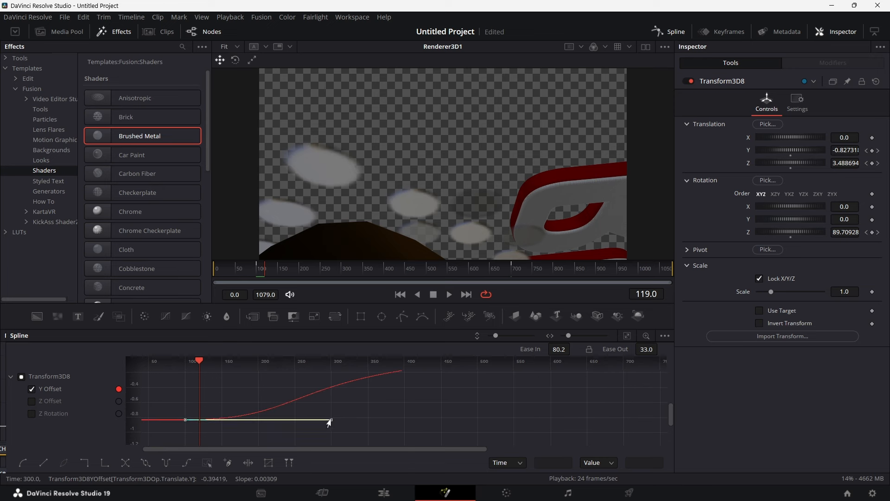
left_click_drag(331, 420, 328, 437)
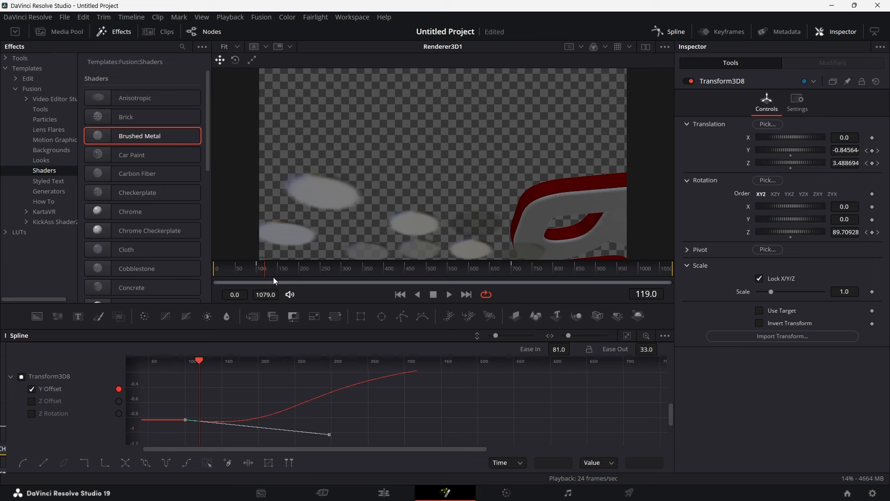
key("space")
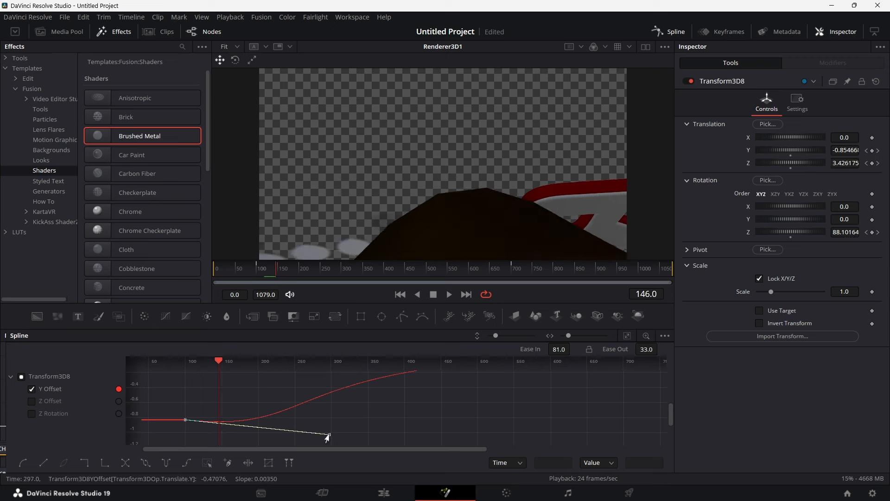
left_click_drag(329, 435, 331, 444)
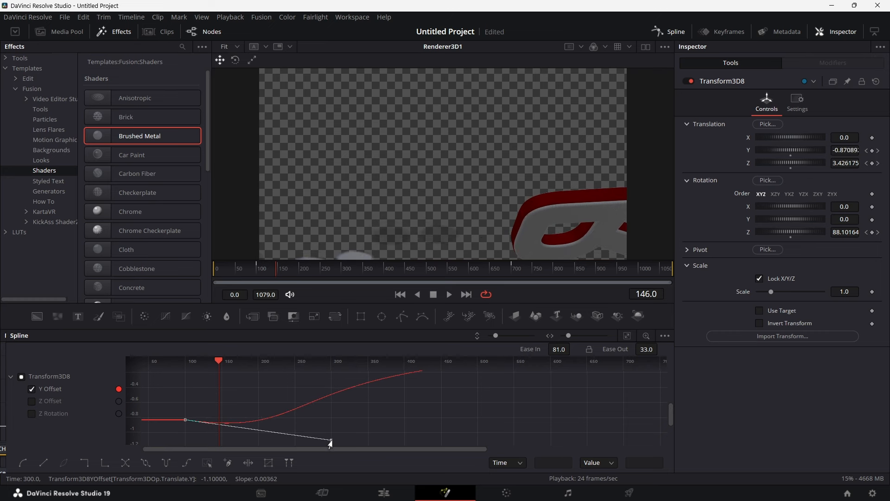
key("space")
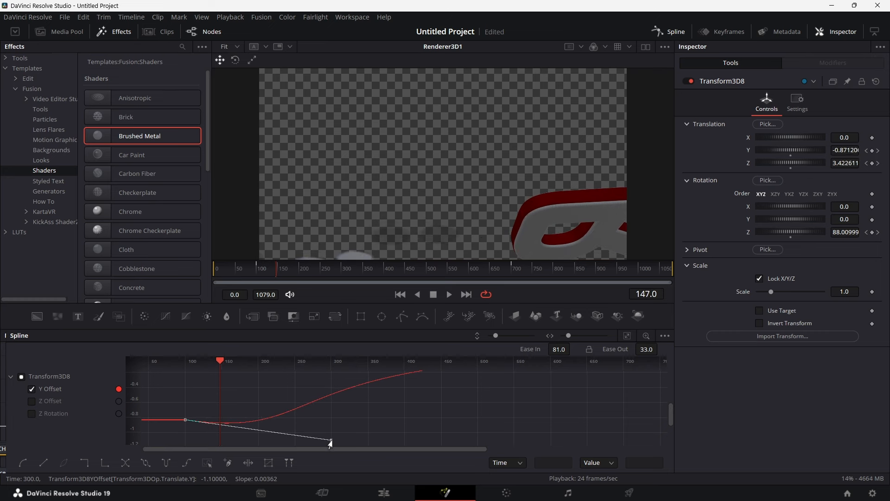
key("space")
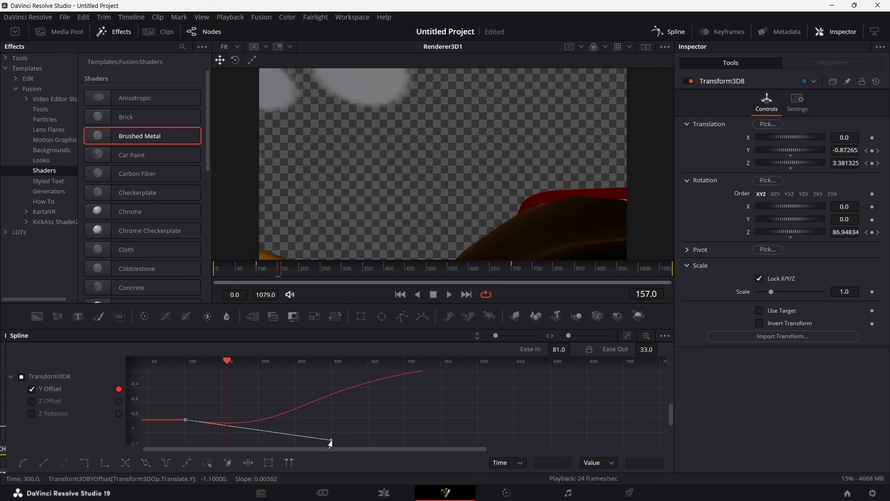
Step: Lower the Y Offset curve's first handle gradually to about -1.42 near frame 307, checking playback between adjustments, and close the spline editor
scroll(365, 430, "down", 3)
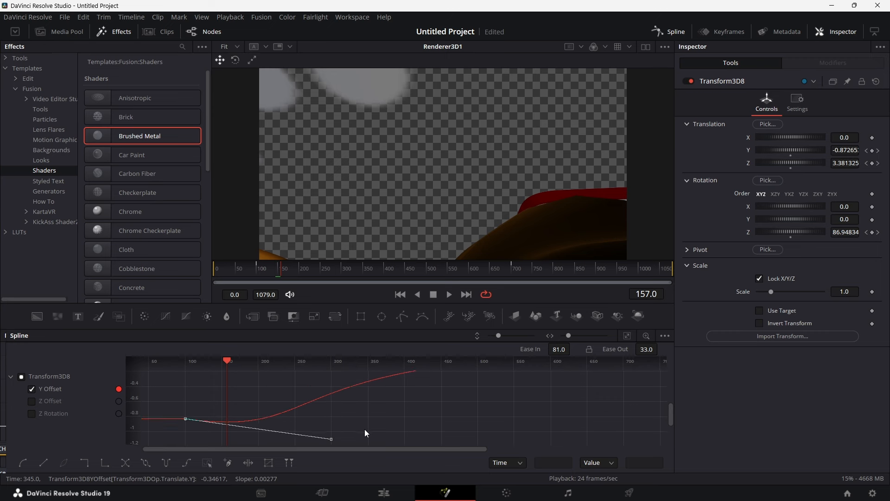
left_click_drag(331, 430, 330, 435)
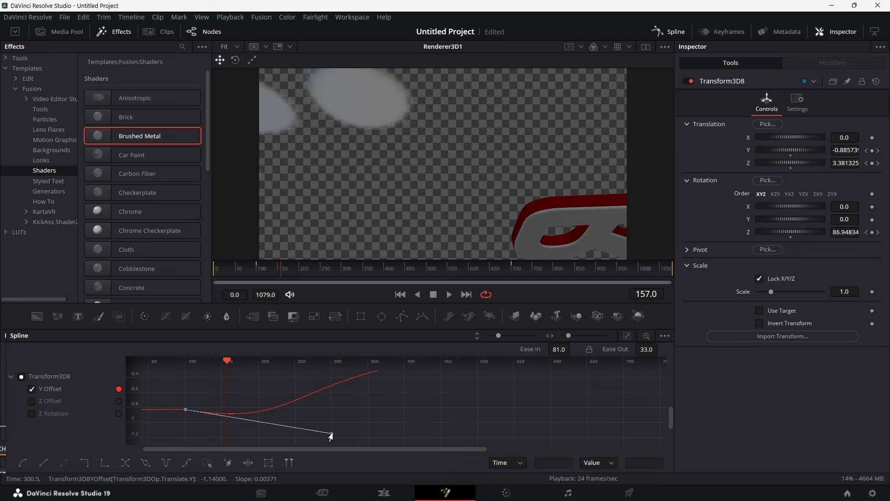
key("space")
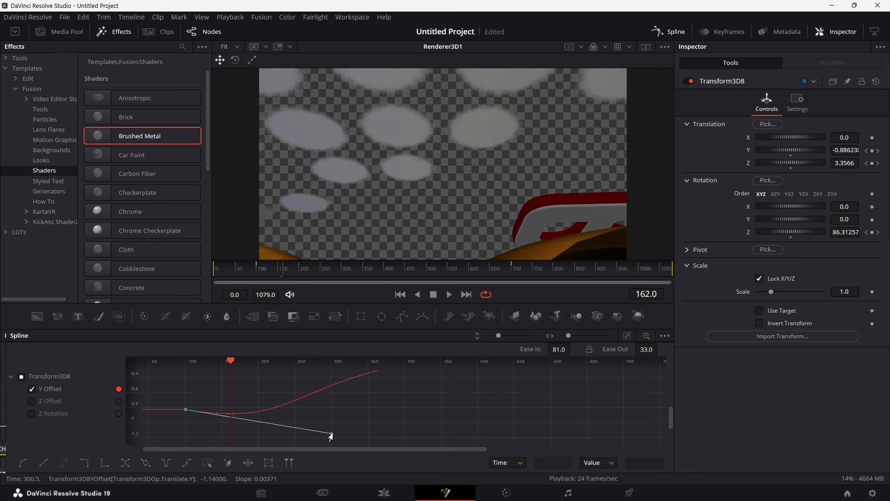
mouse_move(330, 436)
left_mouse_down()
mouse_move(316, 437)
mouse_move(330, 441)
left_mouse_up()
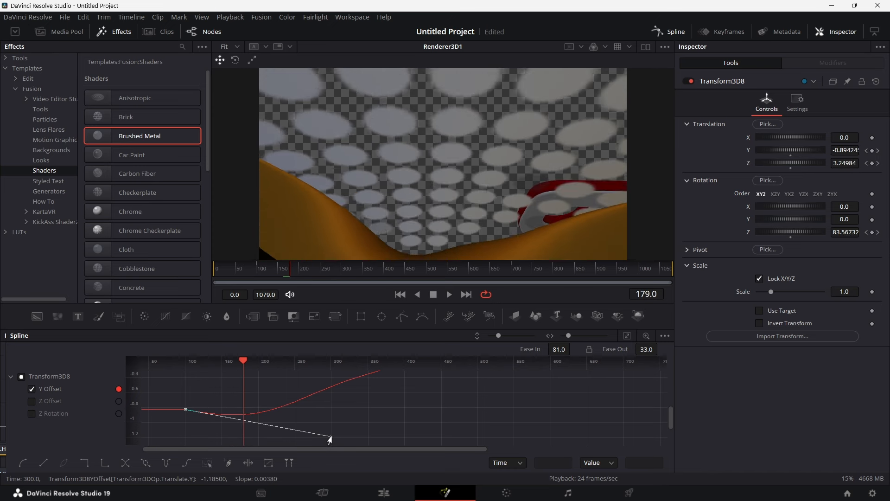
left_click_drag(330, 441, 333, 444)
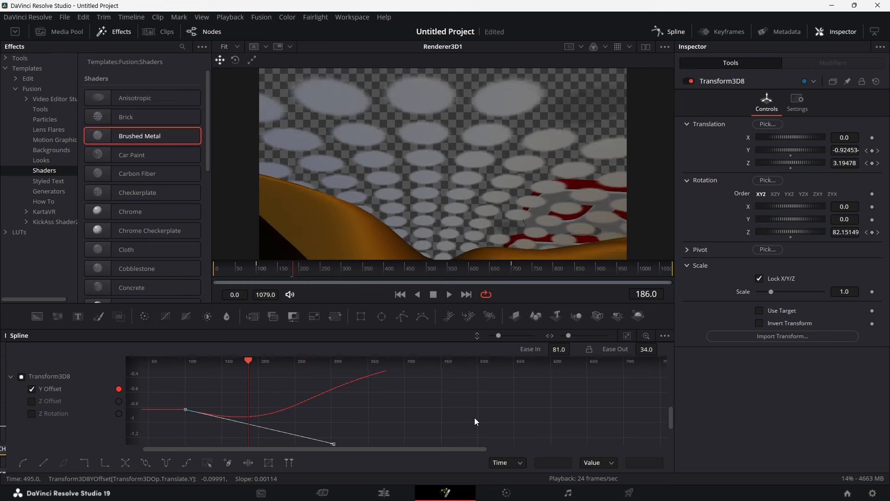
scroll(475, 409, "down", 2)
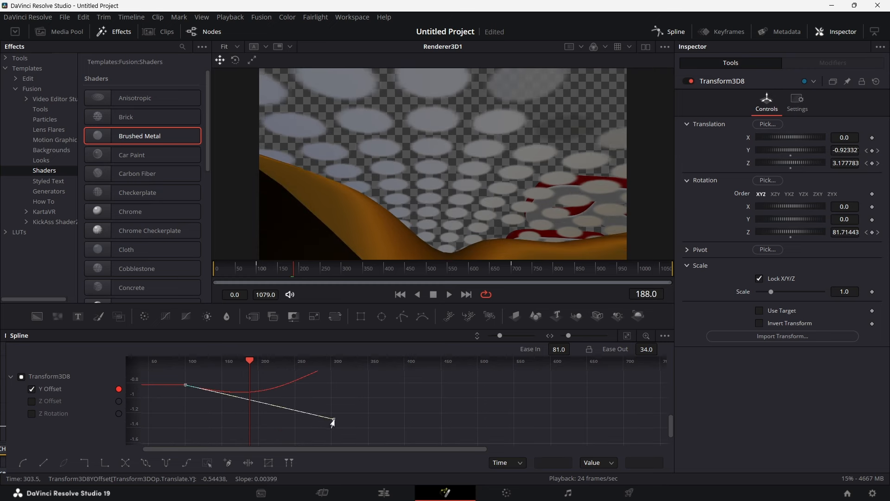
left_click_drag(335, 419, 332, 424)
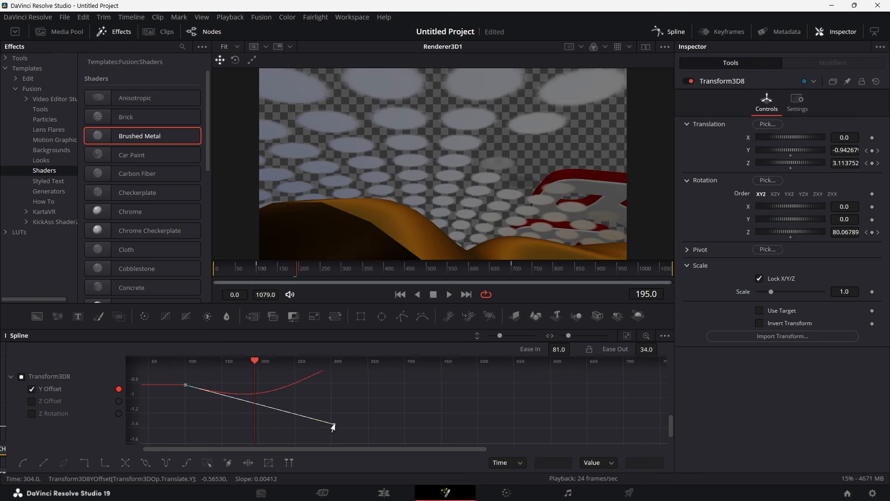
left_click_drag(333, 425, 333, 428)
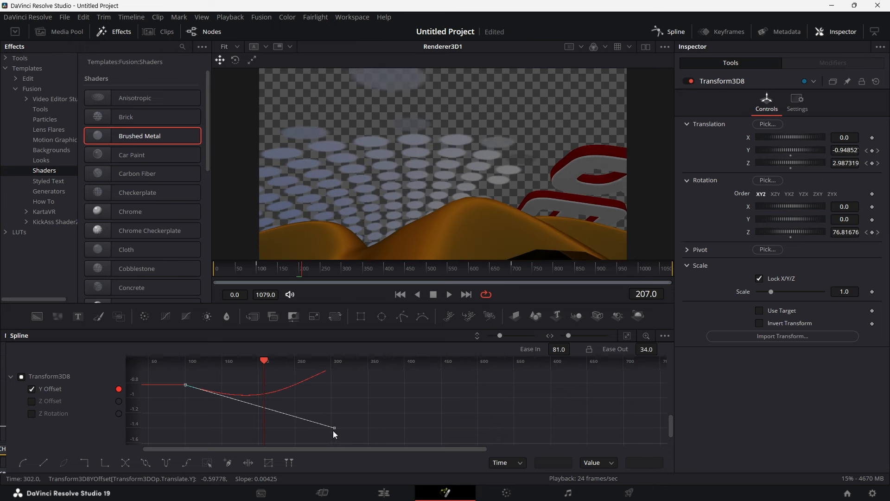
left_click_drag(333, 434, 334, 435)
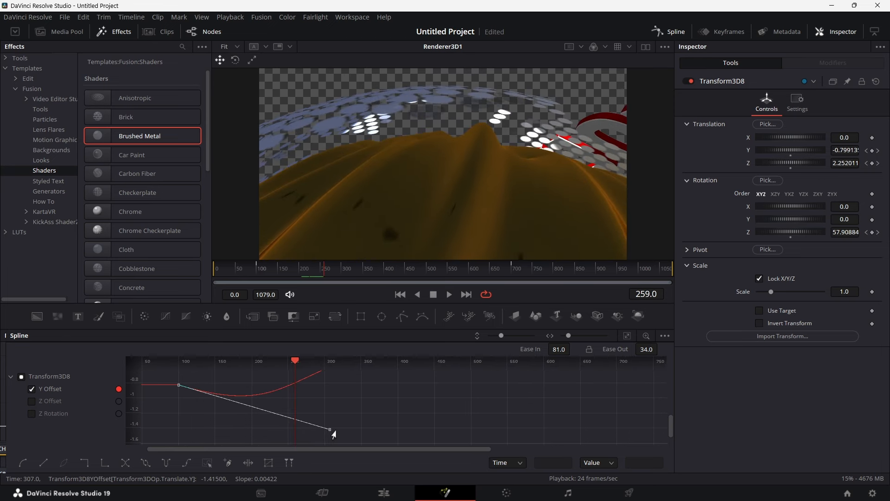
left_click(675, 32)
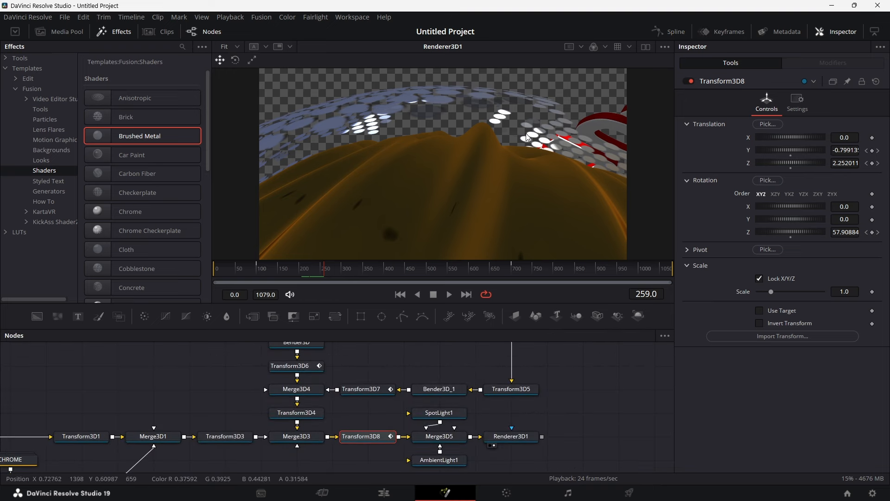
Step: Set Transform3D6's Y translation to -1.6 at its keyframe on frame 150
scroll(432, 379, "up", 2)
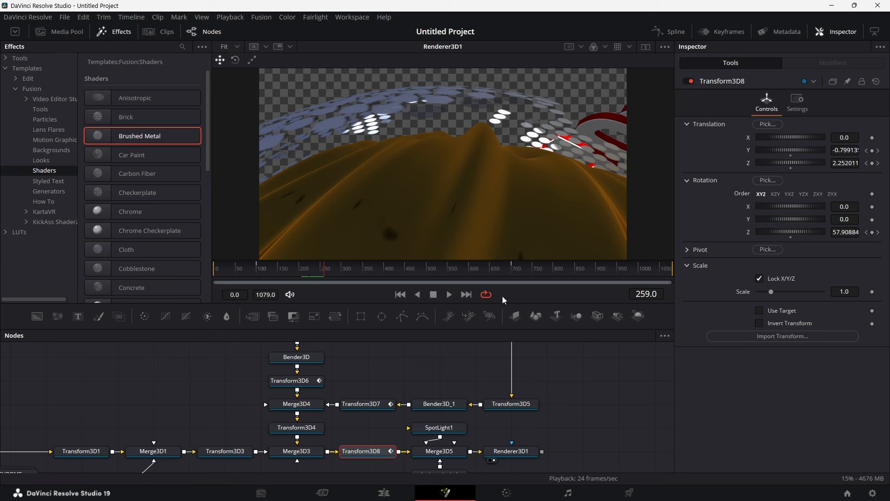
left_click(309, 384)
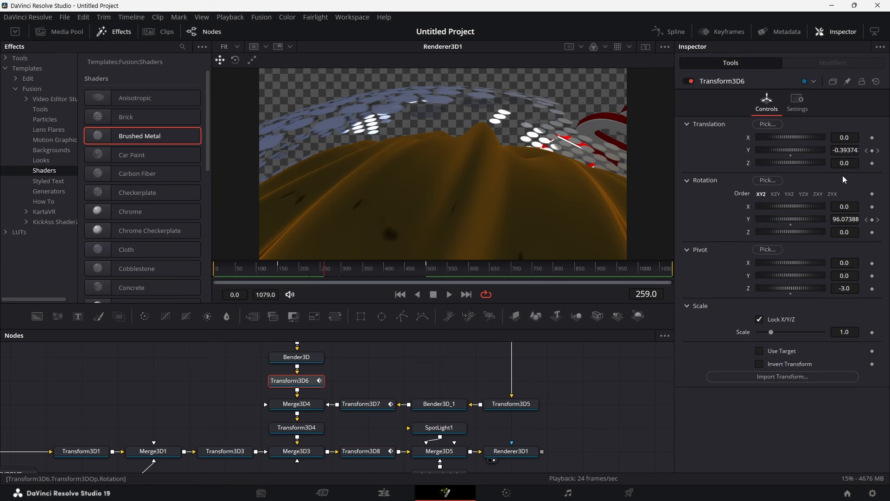
left_click(867, 150)
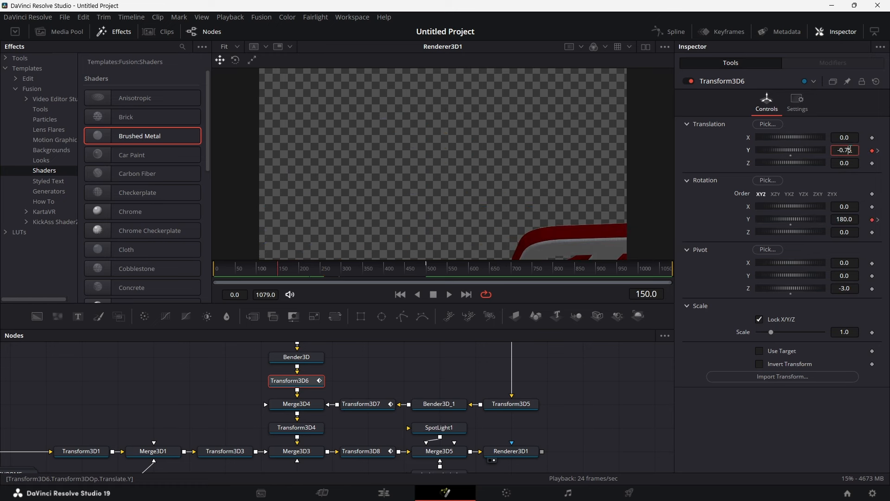
key("Tab")
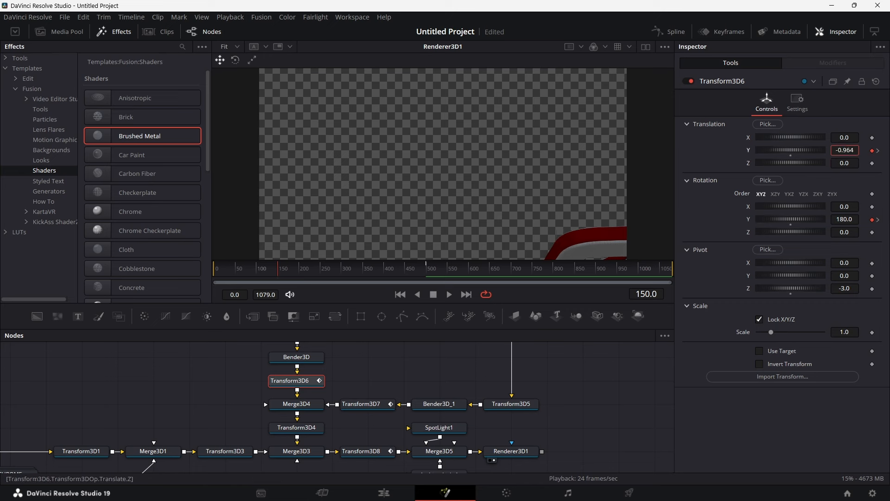
left_click_drag(791, 160, 547, 207)
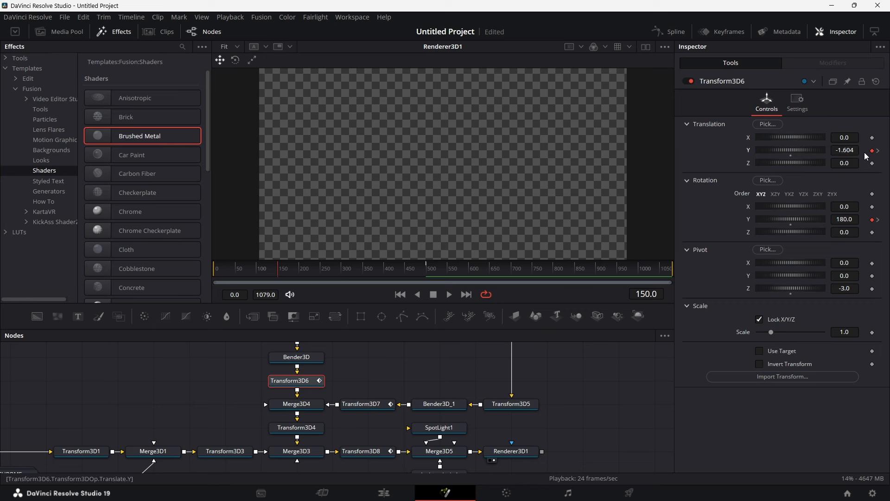
key("Tab")
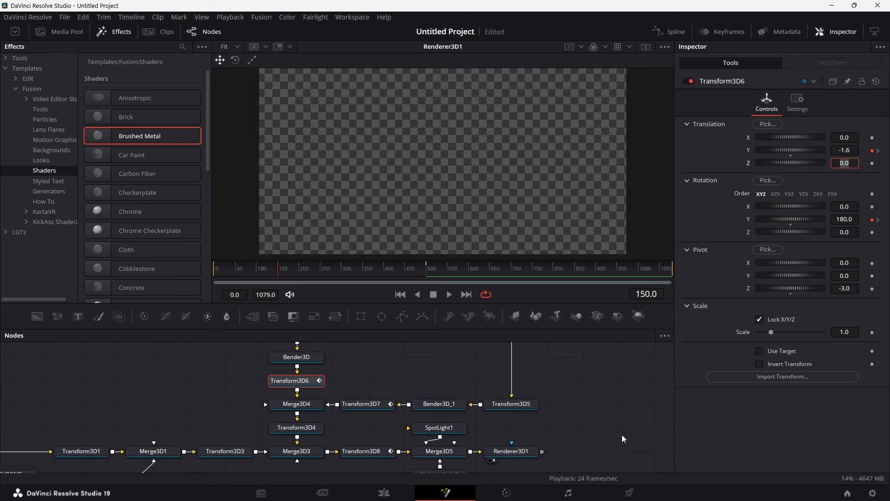
Step: Return to frame 0 to check the opening view and select Transform3D8 in the node graph
middle_click(605, 431)
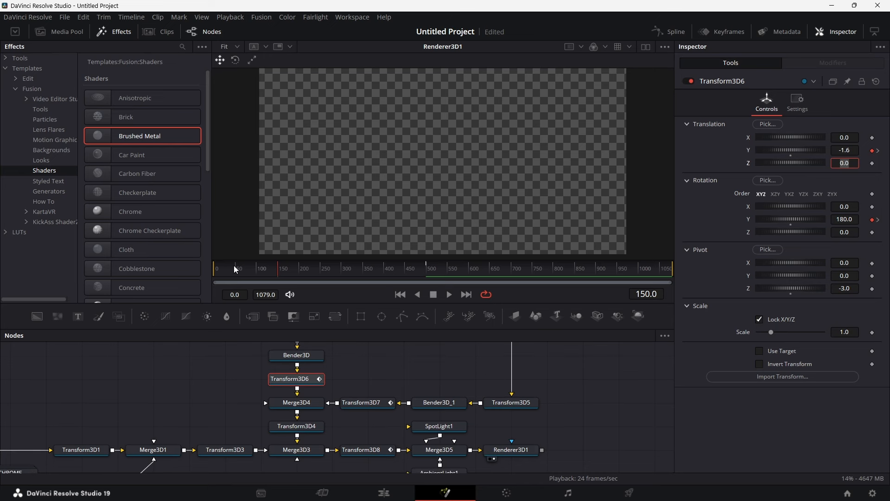
left_click_drag(234, 267, 216, 269)
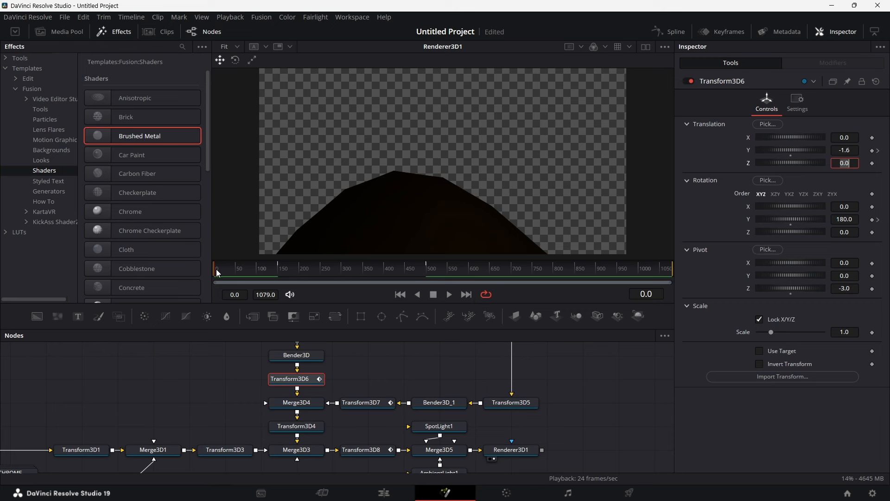
scroll(423, 377, "down", 2)
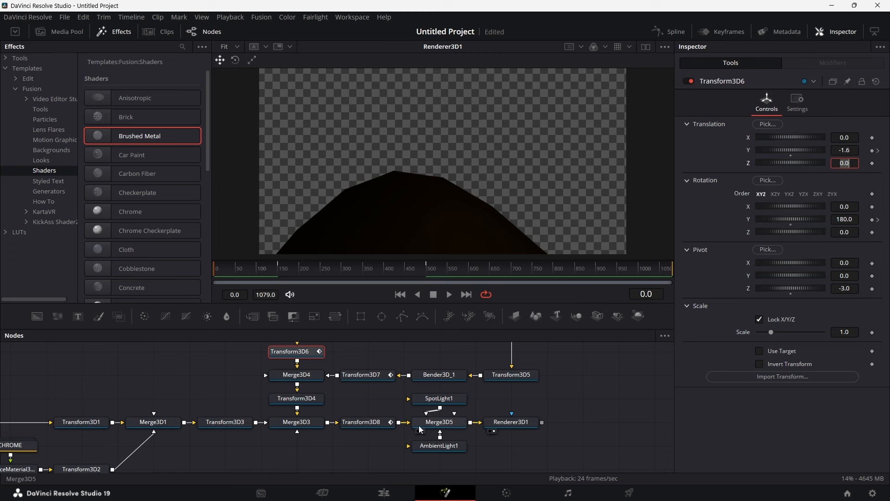
left_click(372, 424)
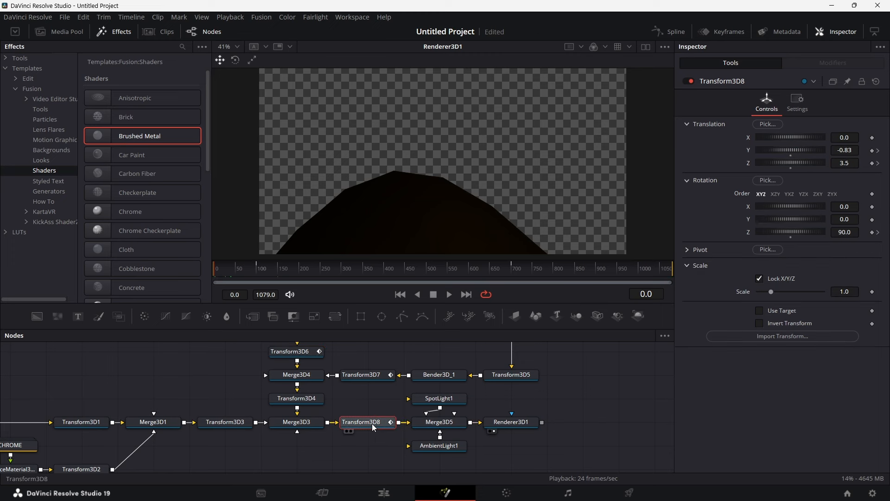
type("7")
key("Return")
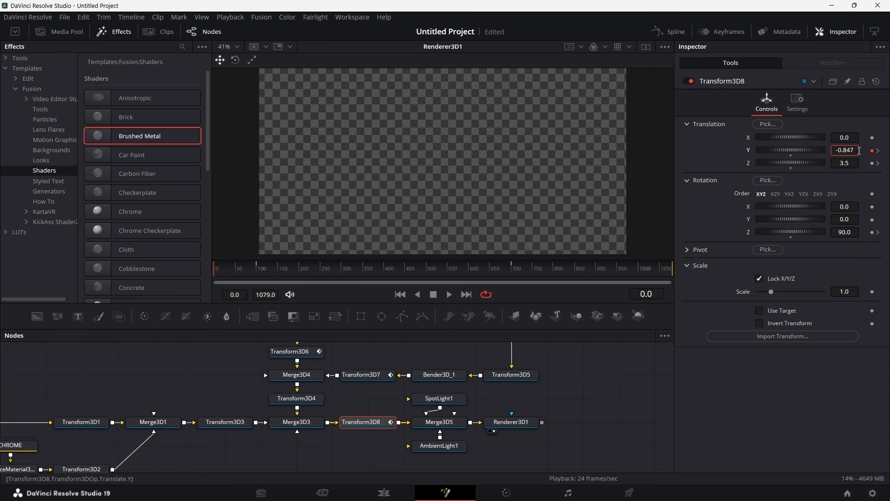
key("ctrl+z")
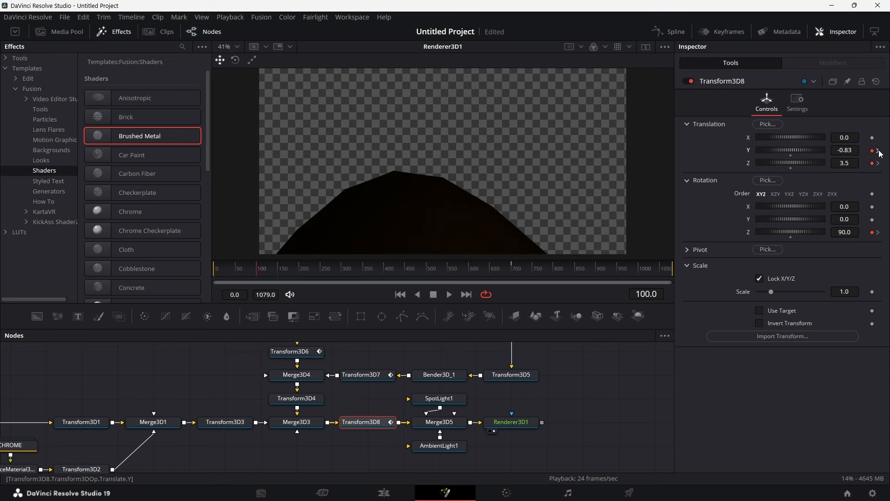
Step: Set Transform3D8's Y translation to -0.847 at the frame 100 keyframe and play the animation from the start to check it
left_click(853, 150)
type("-0.847")
key("Tab")
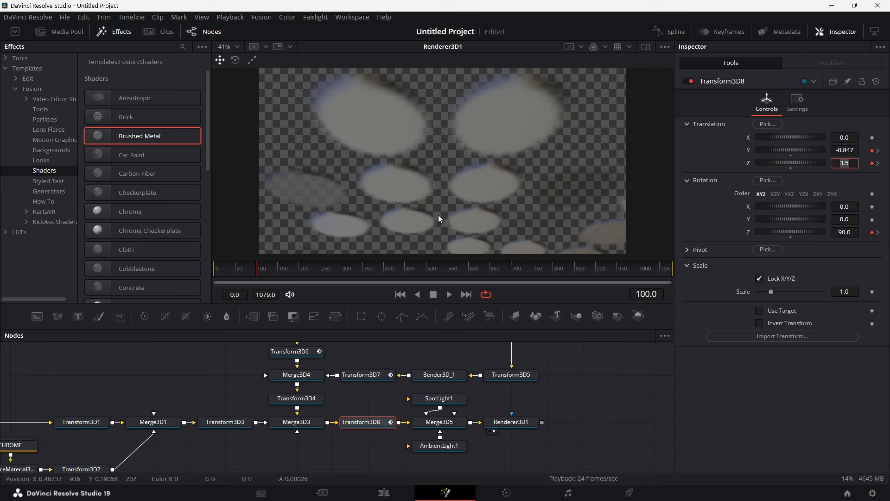
left_click_drag(249, 272, 195, 282)
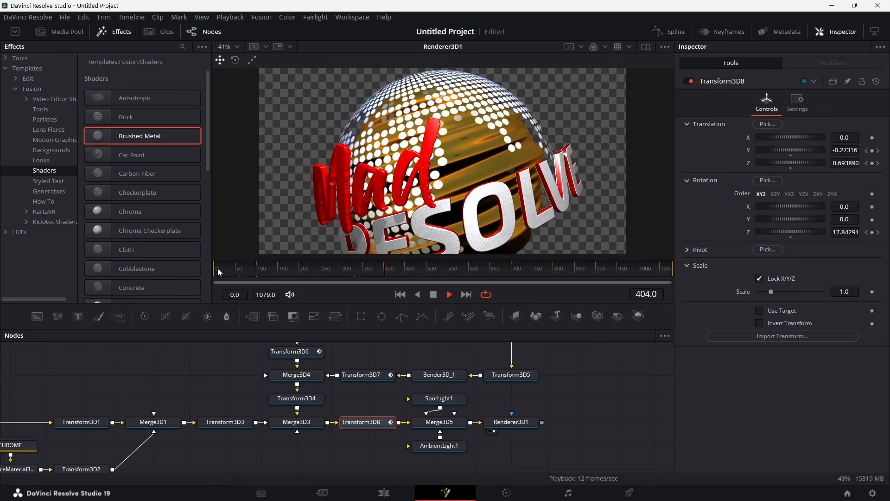
key("space")
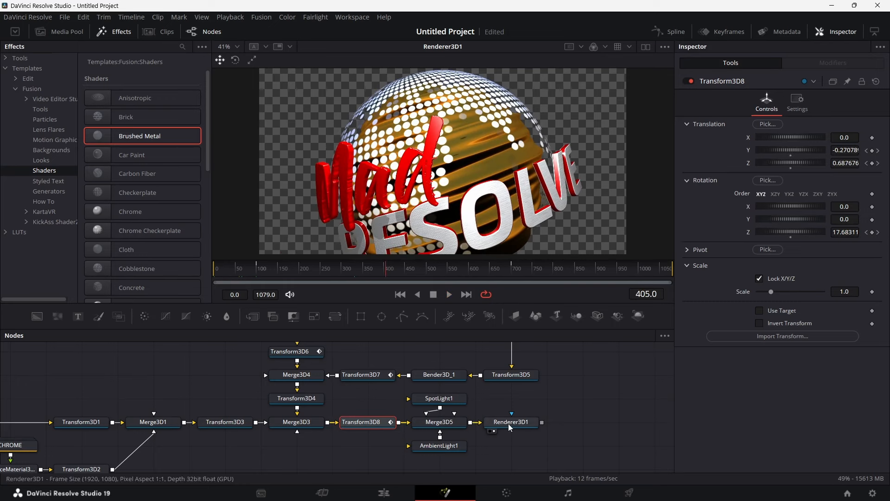
Step: Move Transform3D8 out of its place after Merge3D3 and insert it between Merge3D5 and Renderer3D1, spacing the renderer further along
left_click_drag(511, 423, 582, 423)
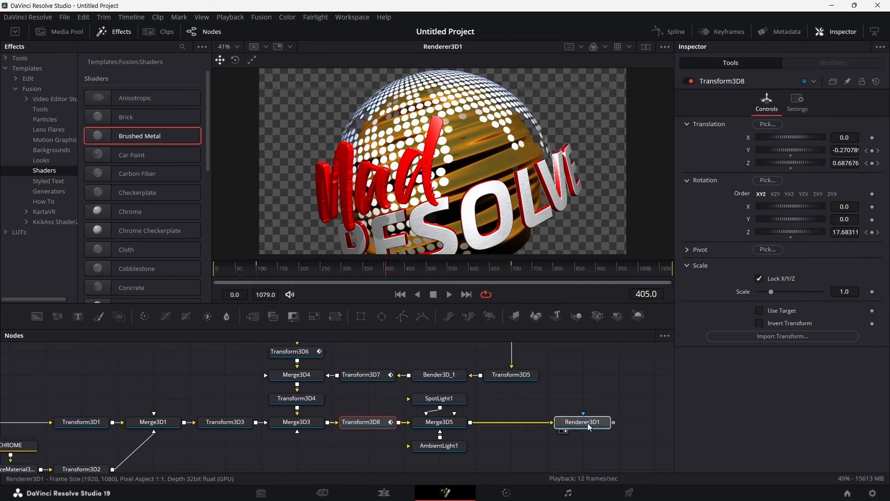
left_click(365, 423)
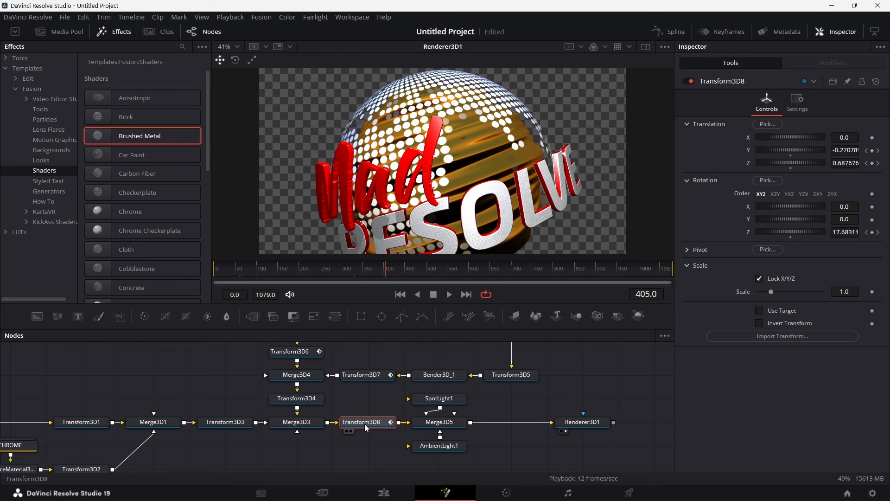
left_click_drag(365, 424, 498, 466)
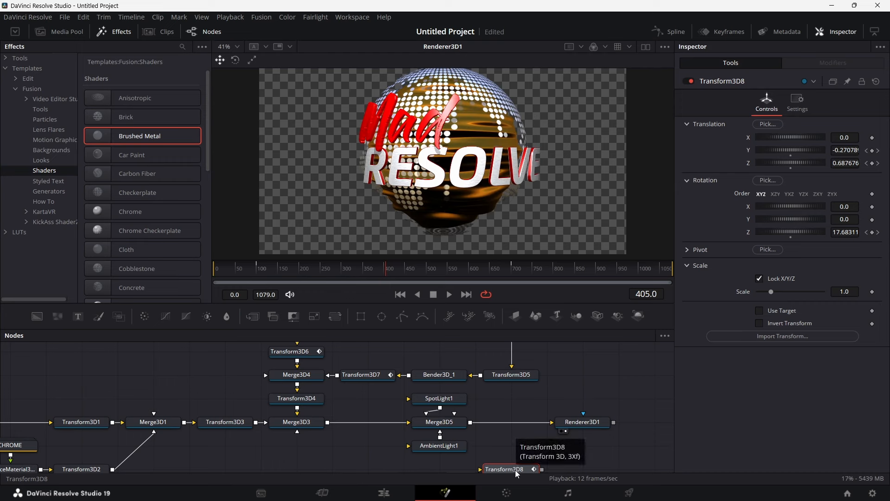
left_click_drag(516, 470, 517, 421)
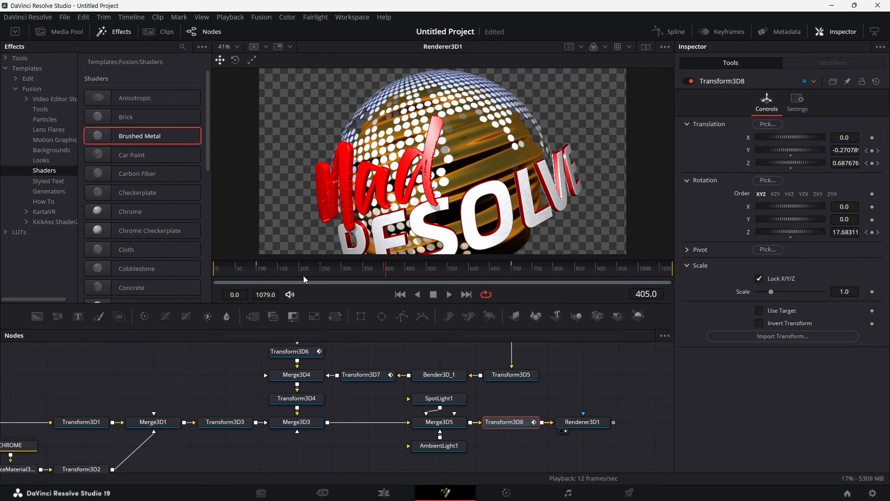
Step: Play the animation from about frame 82 to check the globe and logo move with the relocated Transform3D8
left_click(249, 271)
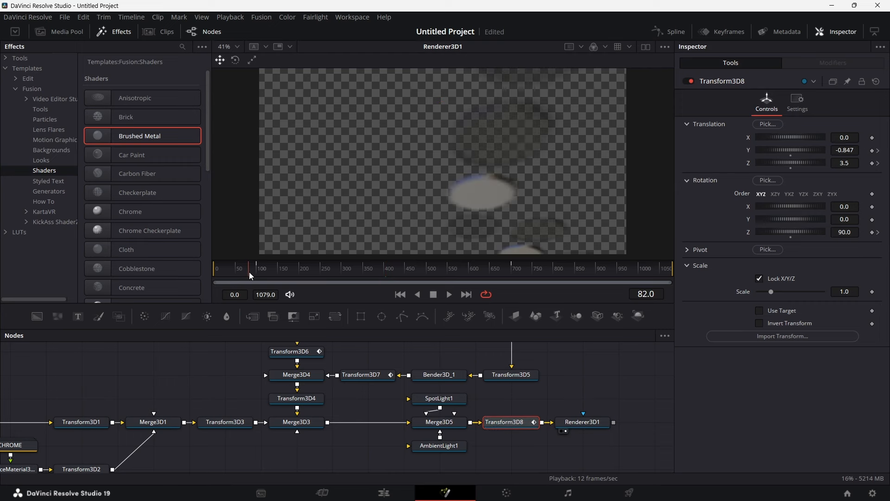
left_click(448, 294)
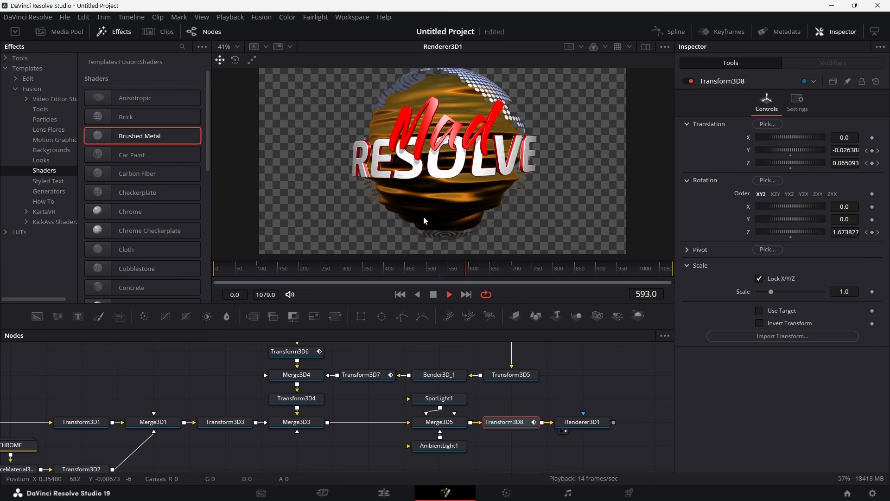
left_click(433, 294)
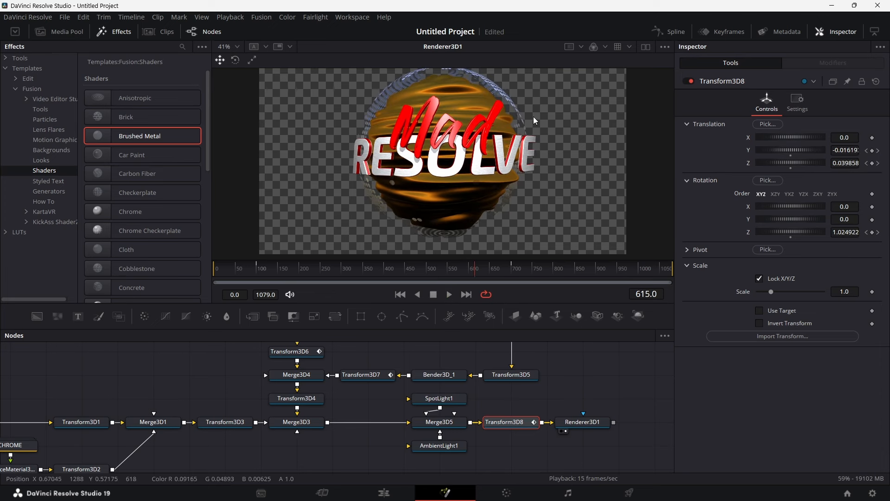
Step: Locate the MediaIn1 node at the start of the globe branch and show its image in the viewer
scroll(525, 395, "right", 2)
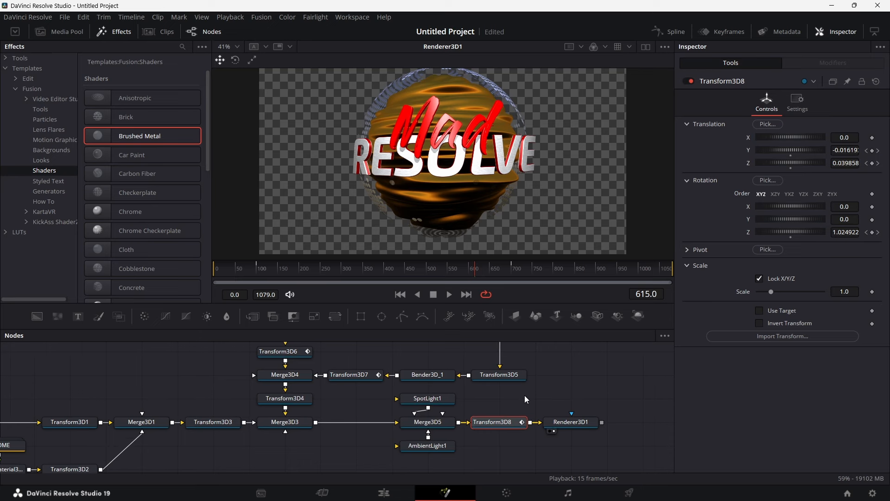
left_click(563, 422)
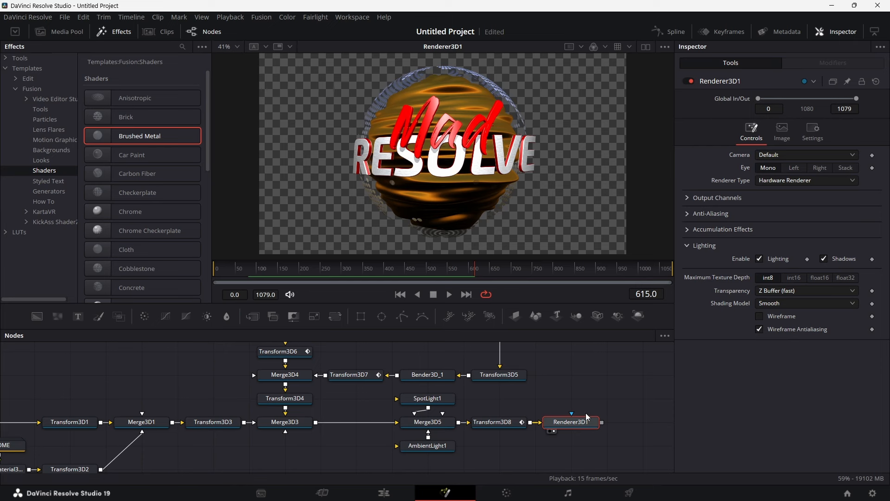
left_click_drag(586, 413, 578, 412)
scroll(380, 410, "down", 1)
scroll(379, 409, "down", 2)
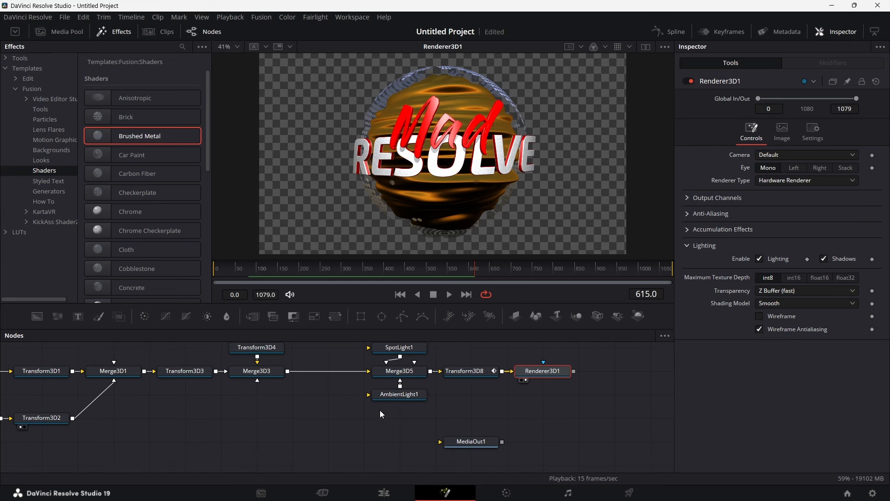
scroll(379, 410, "left", 2)
scroll(379, 410, "left", 3)
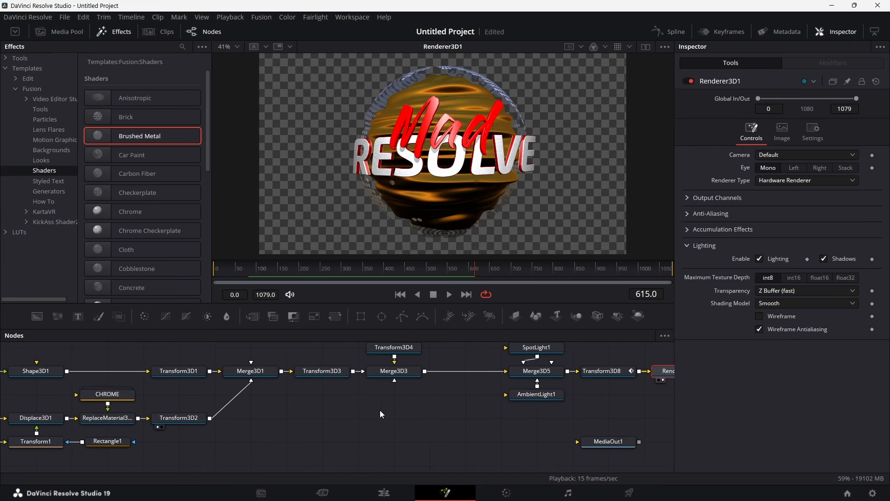
scroll(324, 389, "left", 8)
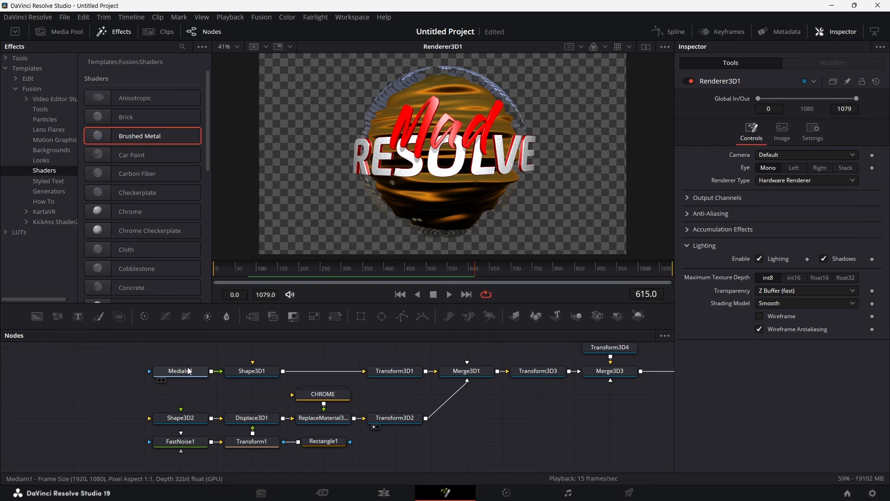
left_click_drag(179, 373, 398, 144)
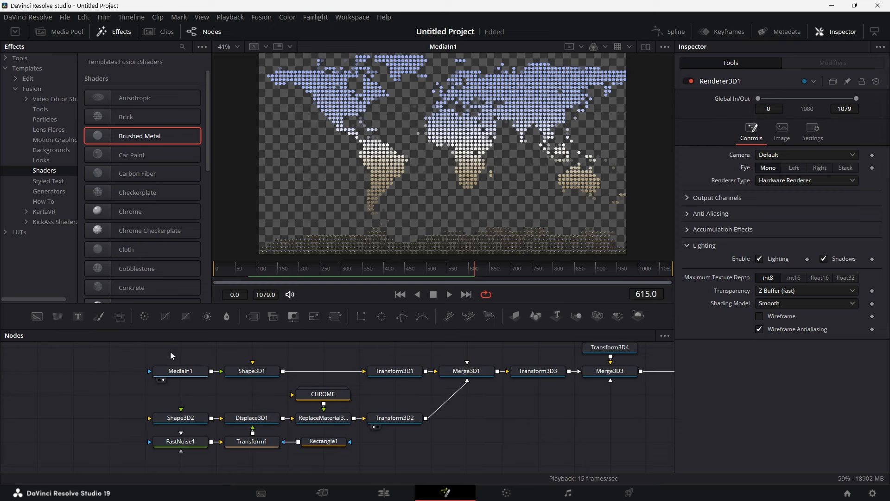
Step: Copy the Shape3D1 and Transform3D1 nodes together and paste the pair as a separate branch below FastNoise1 and Transform1
scroll(246, 379, "up", 1)
left_click(246, 380)
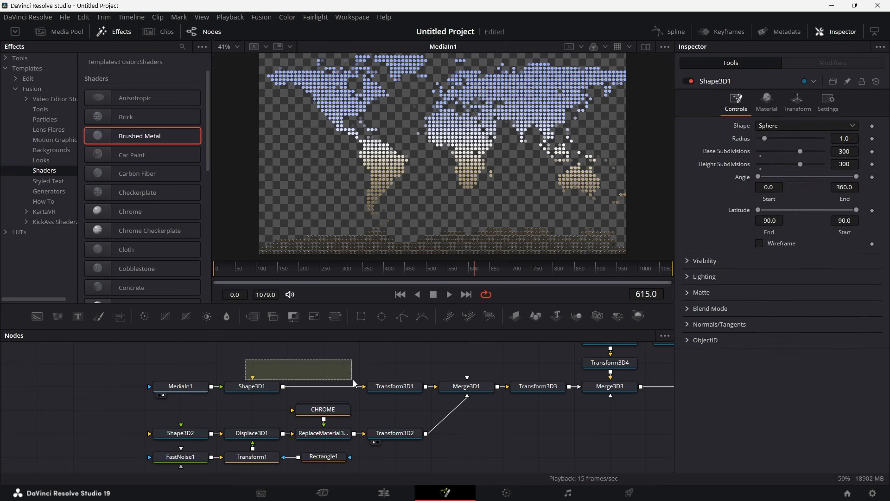
left_click(394, 386, "ctrl")
right_click(394, 386)
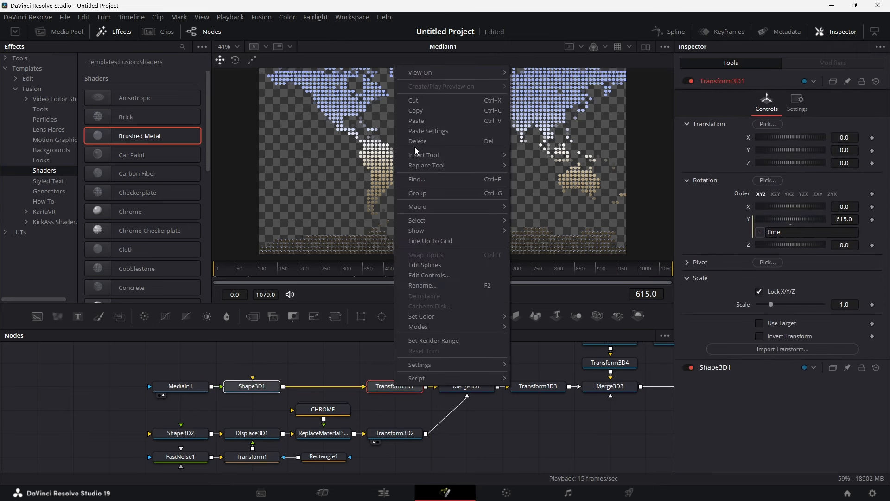
left_click(421, 112)
scroll(432, 428, "down", 2)
scroll(432, 428, "down", 1)
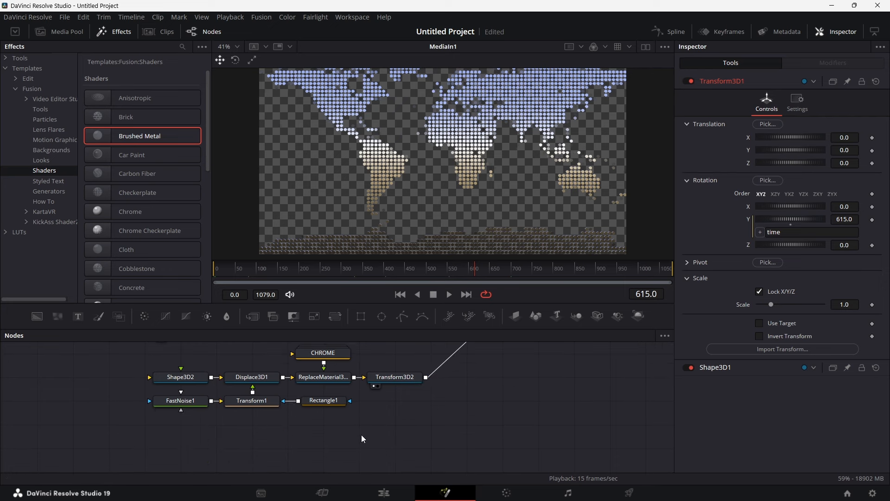
right_click(253, 430)
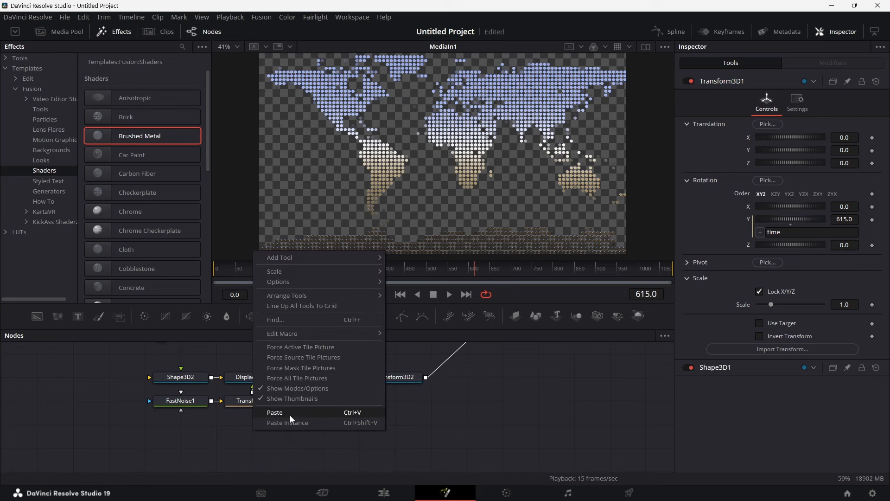
left_click(290, 416)
scroll(346, 430, "up", 1)
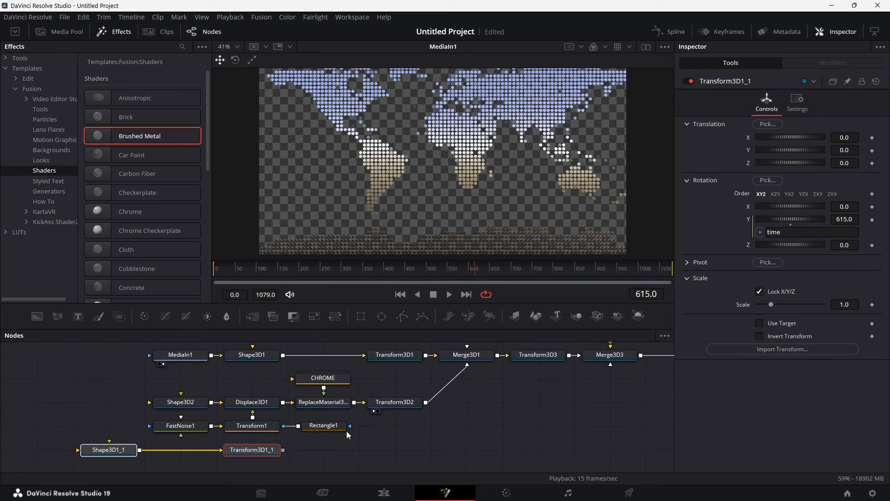
left_click_drag(249, 453, 321, 453)
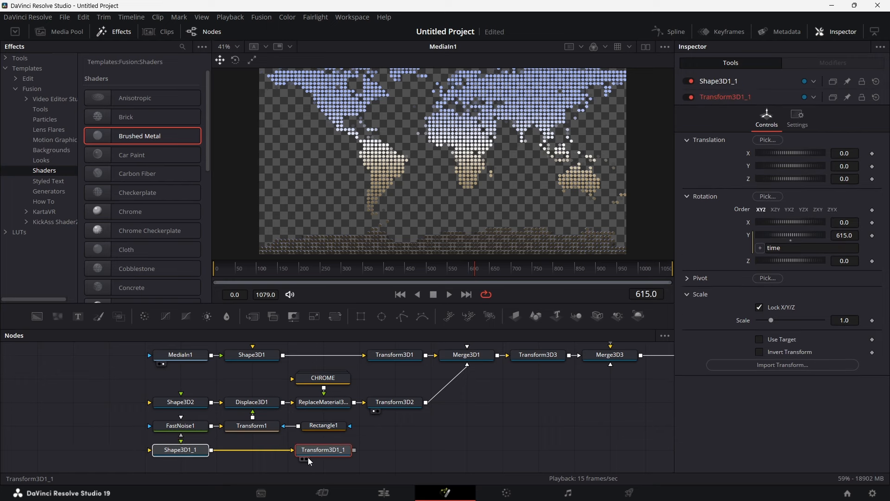
Step: Enlarge the node graph area, connect MediaIn1 to the copied Shape3D1_1, and space out the nodes for the new branch
scroll(244, 430, "up", 1)
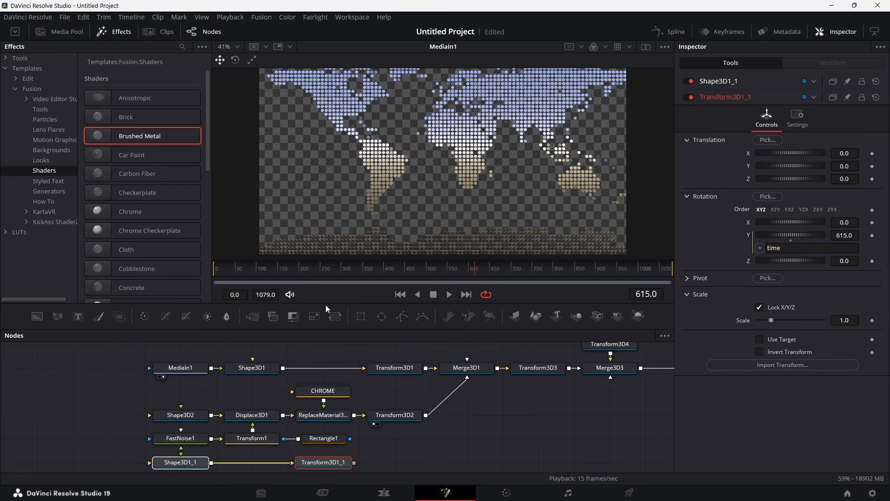
left_click_drag(326, 305, 331, 208)
scroll(279, 311, "up", 5)
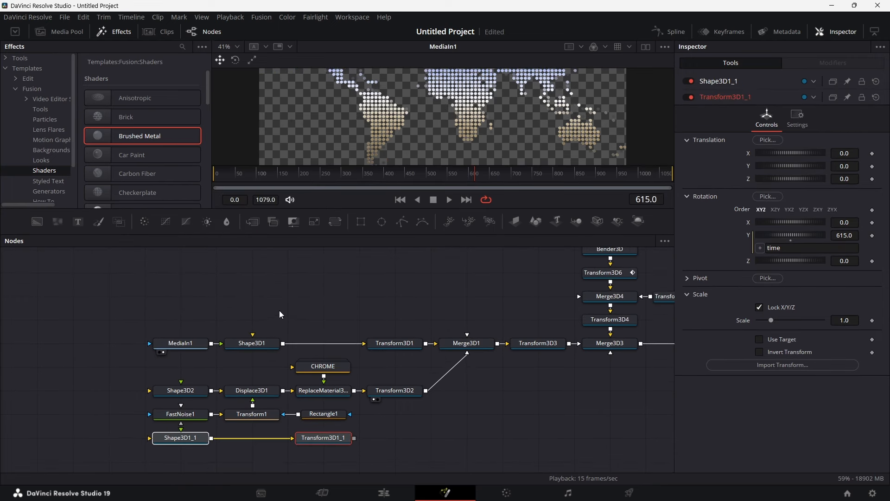
left_click_drag(211, 345, 247, 444)
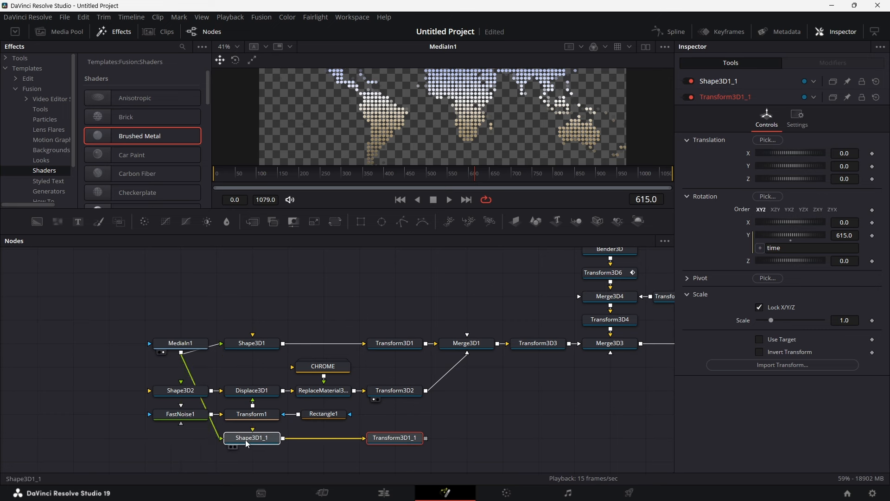
left_click(247, 443)
left_click_drag(180, 348, 108, 348)
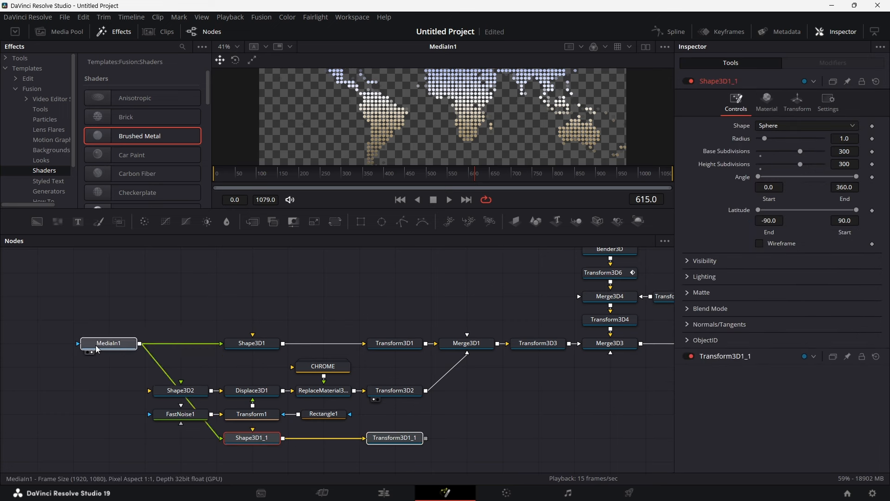
left_click(408, 437)
left_click(559, 393)
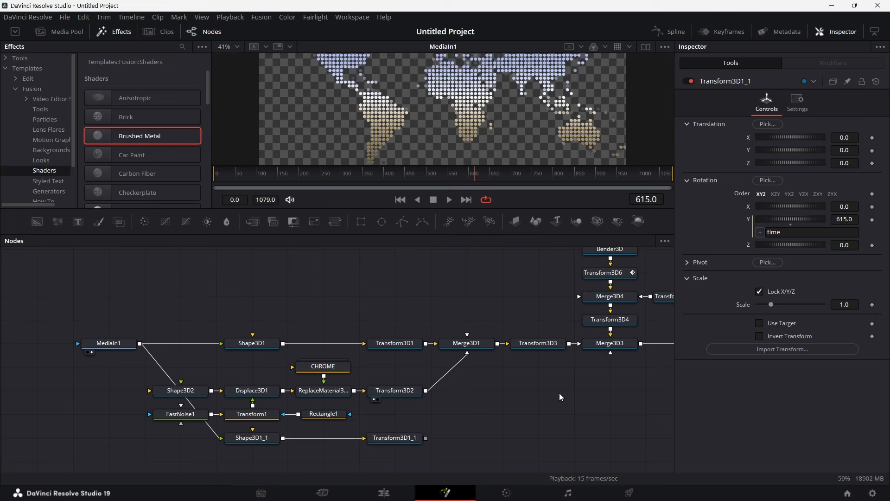
Step: Paste an instance of Transform3D3 beside Transform3D1_1 and feed Transform3D1_1's output into it
left_click(545, 344)
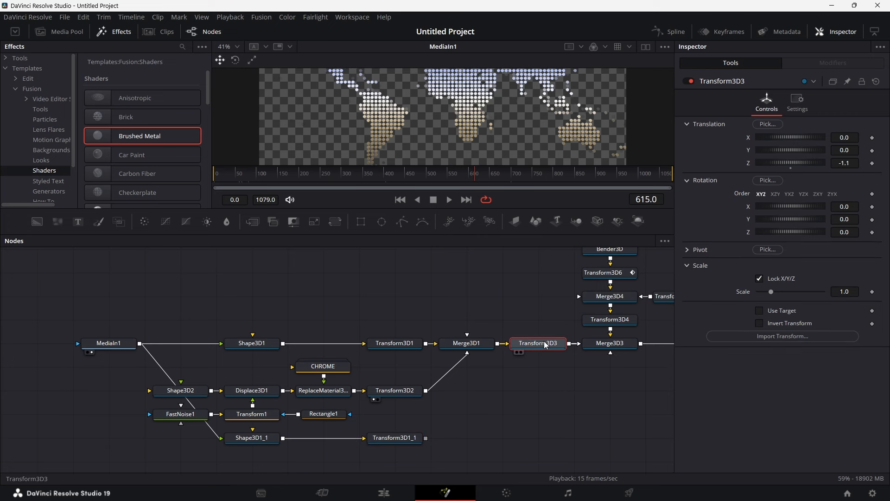
right_click(540, 343)
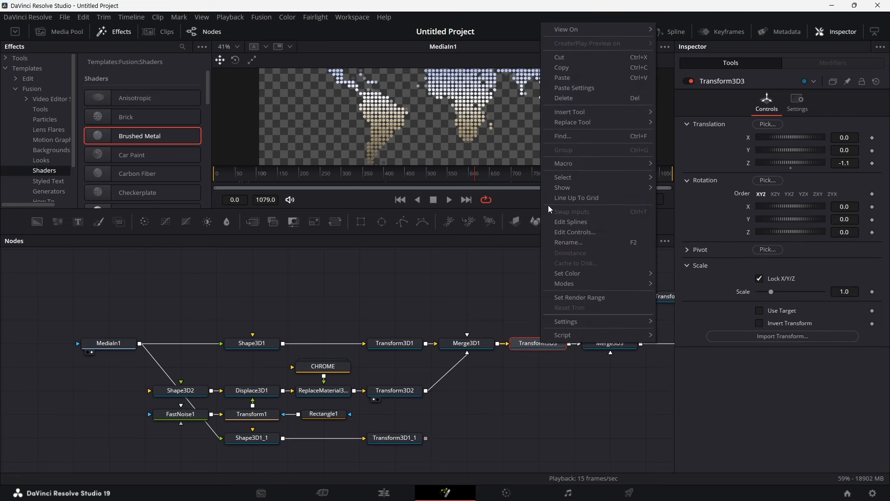
left_click(574, 69)
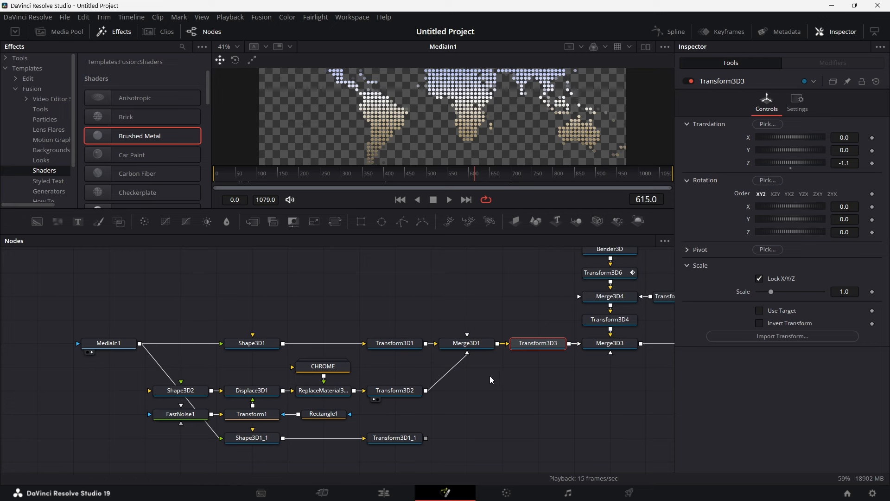
right_click(463, 434)
left_click(490, 427)
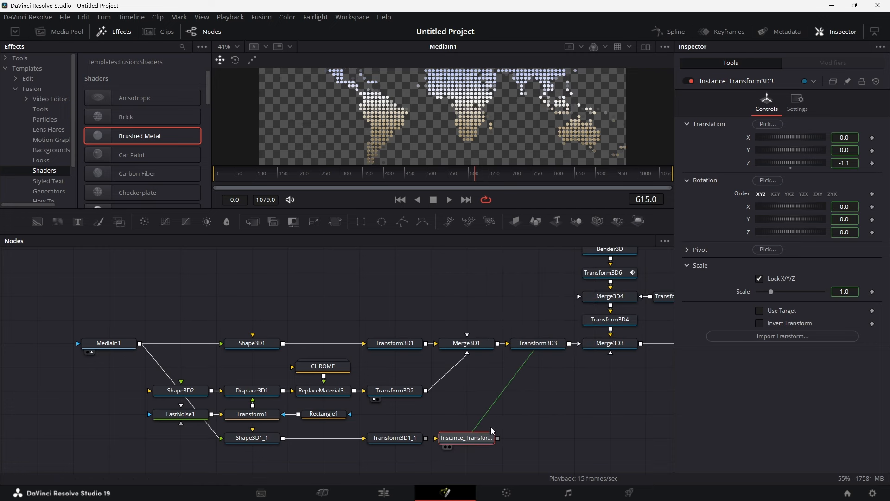
left_click_drag(426, 438, 523, 448)
Step: Paste an instance of Transform3D8 at the end of the new branch and connect the Transform3D3 instance to it
scroll(583, 433, "right", 5)
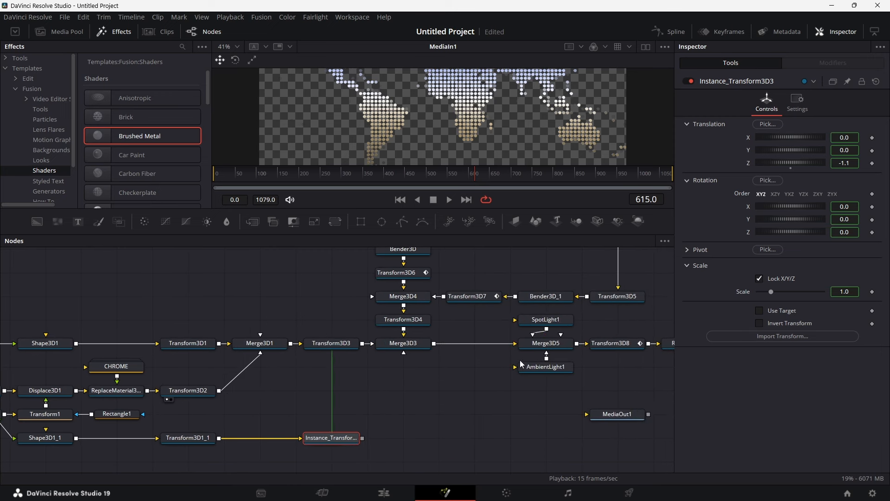
right_click(619, 344)
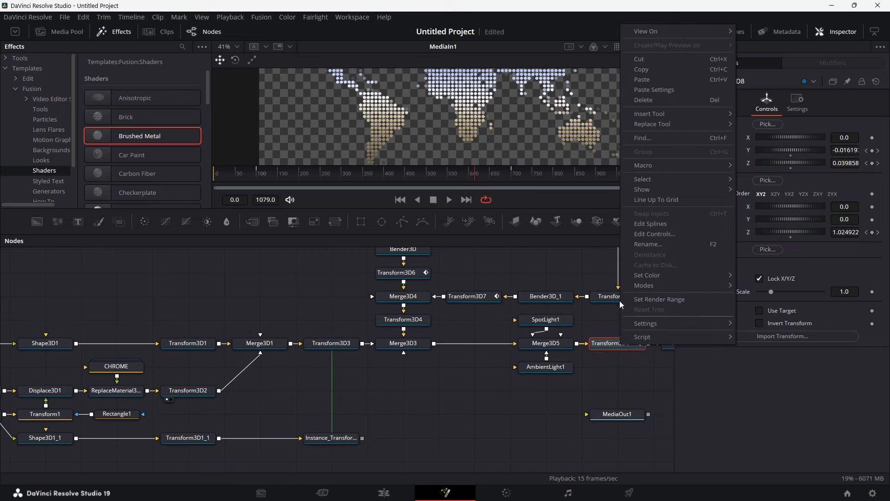
left_click(656, 69)
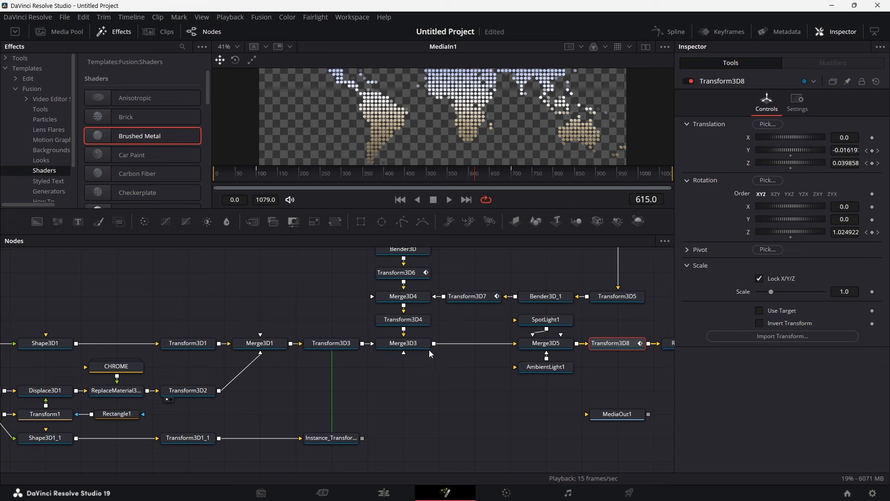
right_click(411, 440)
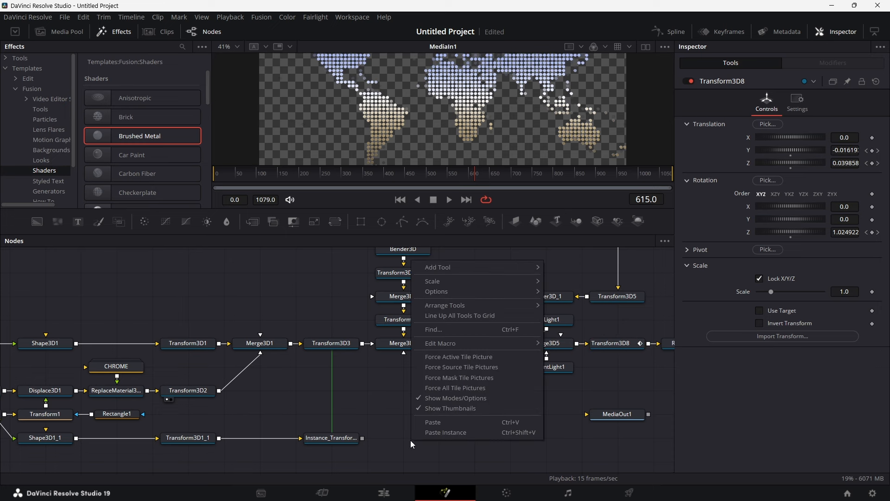
left_click(442, 433)
left_click_drag(363, 438, 384, 443)
Step: Select the copied Shape3D1_1 sphere and show it in the viewer
scroll(313, 442, "left", 3)
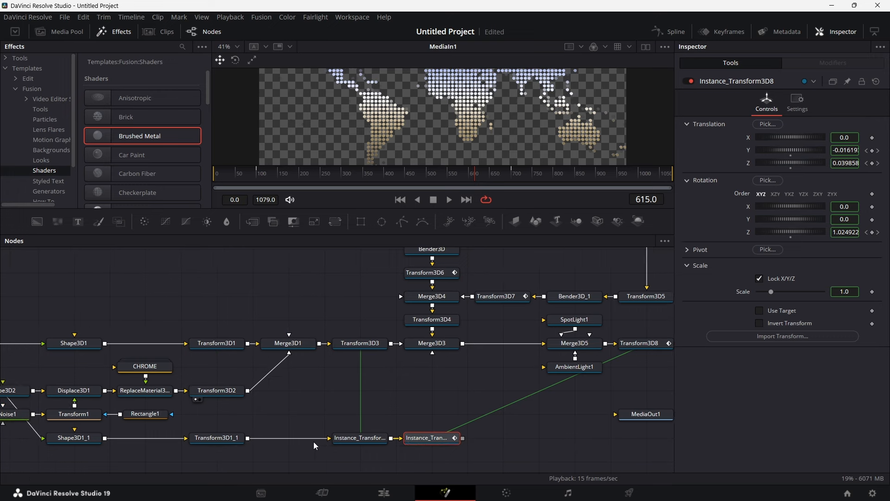
left_click(151, 441)
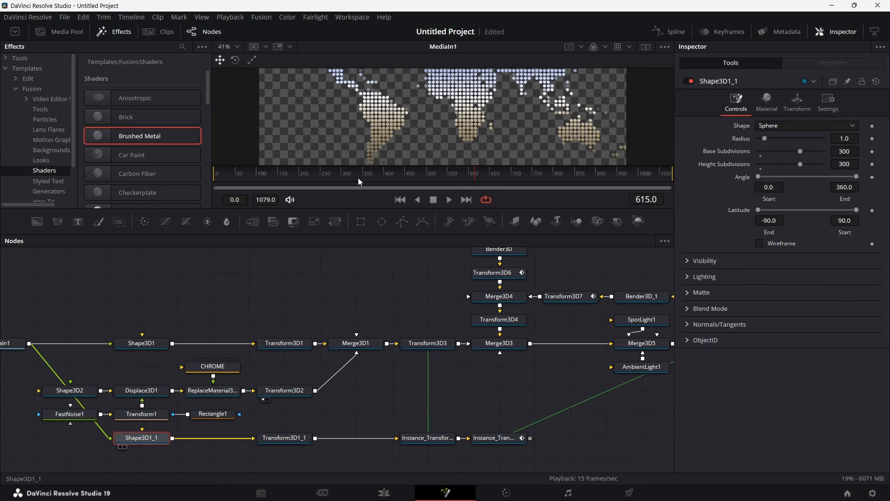
key("1")
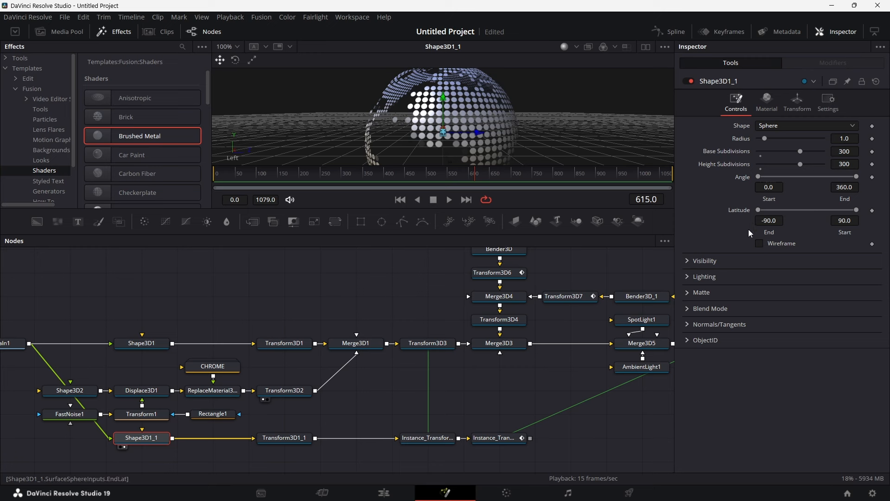
Step: Enable back-face culling in the visibility settings of the Shape3D1_1 sphere
left_click(688, 260)
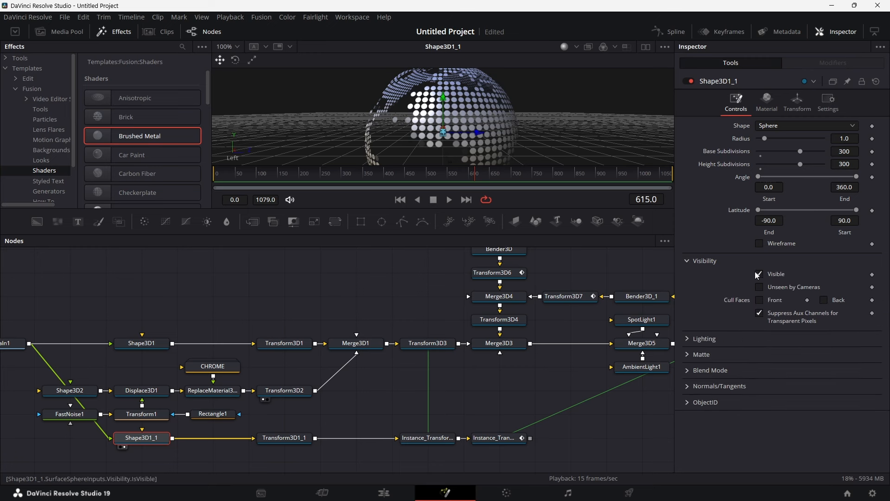
left_click(825, 301)
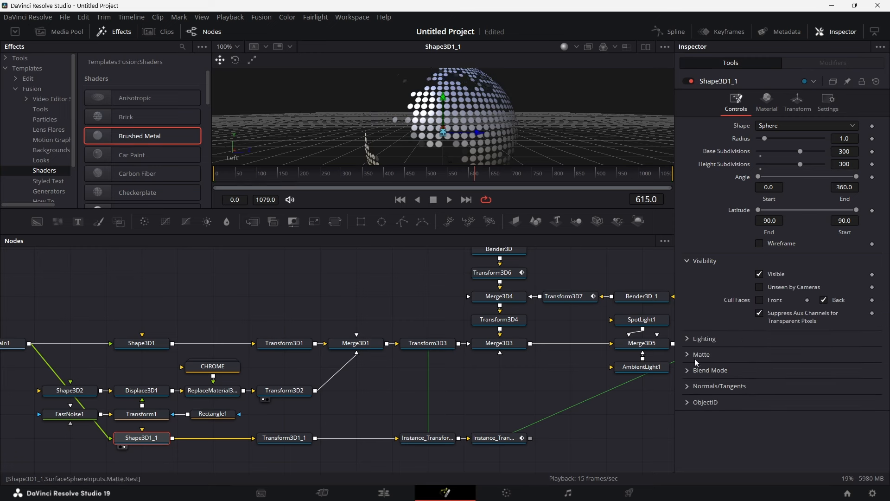
Step: Add a Renderer3D after the Transform3D8 instance and set its renderer type to Hardware Renderer
left_click(516, 442)
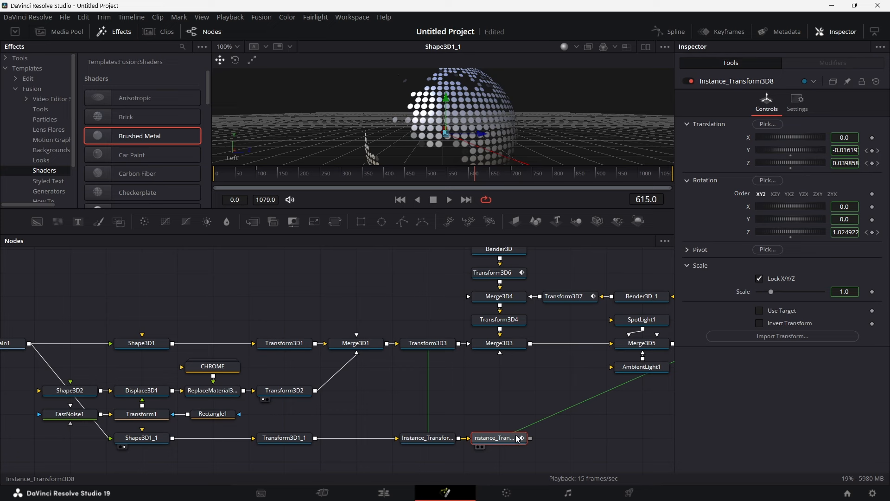
left_click(639, 221)
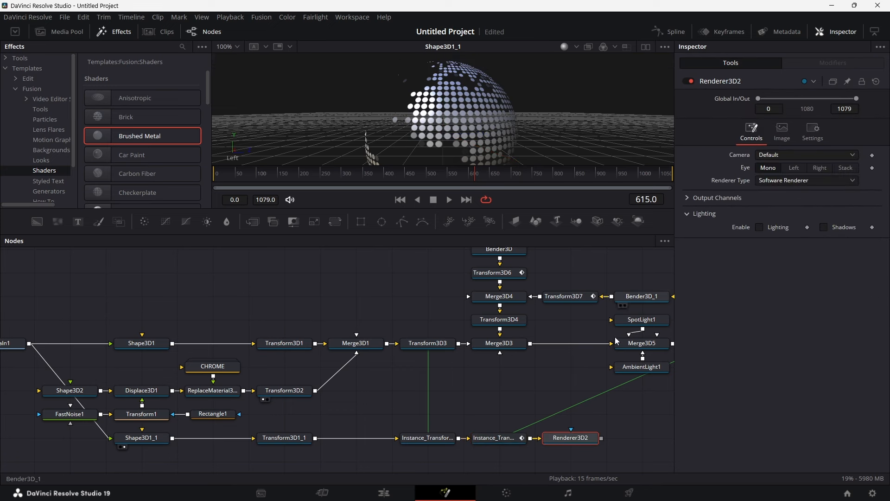
left_click(793, 181)
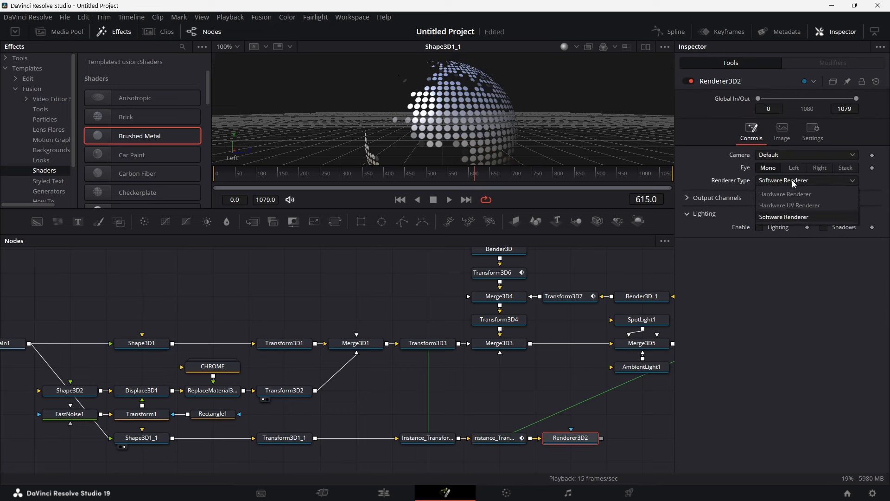
left_click(793, 195)
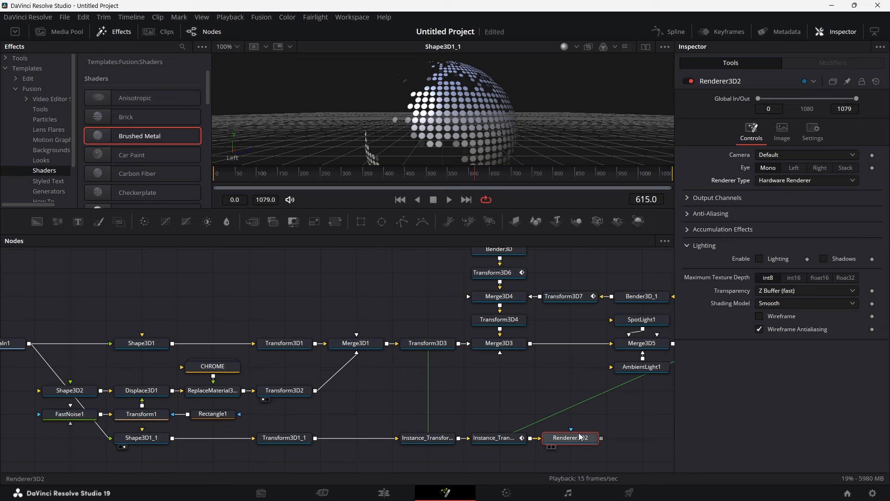
Step: Shift both instanced transforms and Renderer3D2 together so they sit directly beside Transform3D1_1
left_click_drag(414, 425, 559, 438)
left_click_drag(555, 439, 495, 437)
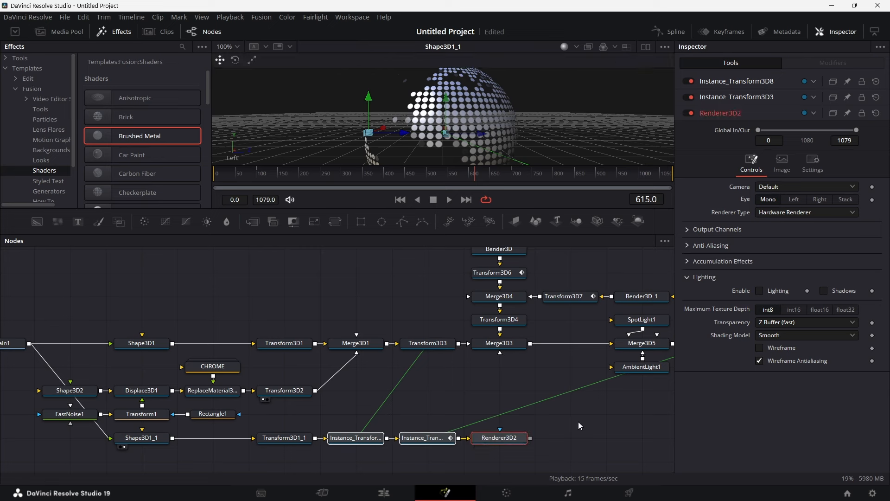
left_click(578, 422)
Step: Add a Rays node after Renderer3D2 and preview it in the viewer at frame 355
left_click(513, 443)
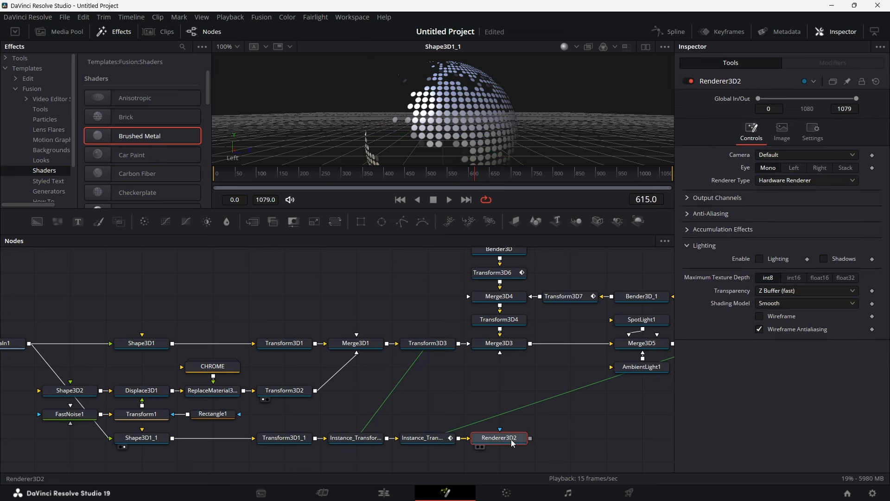
key("shift+space")
type("RAYS")
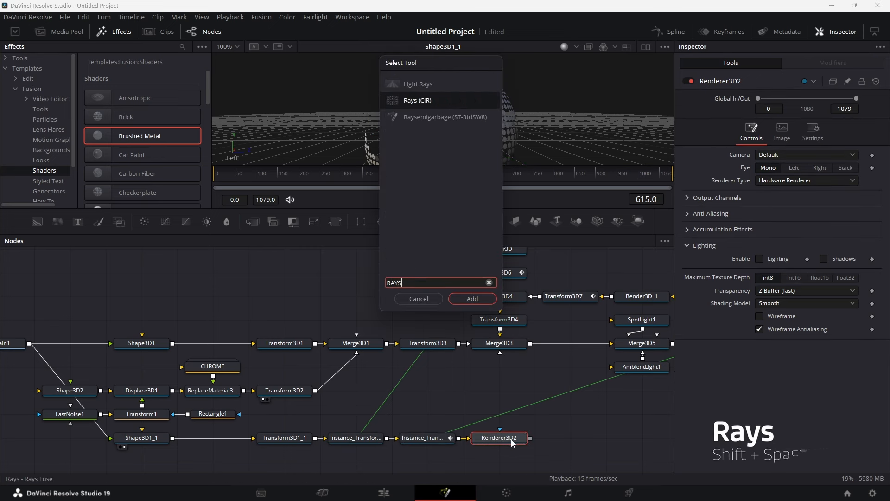
key("Return")
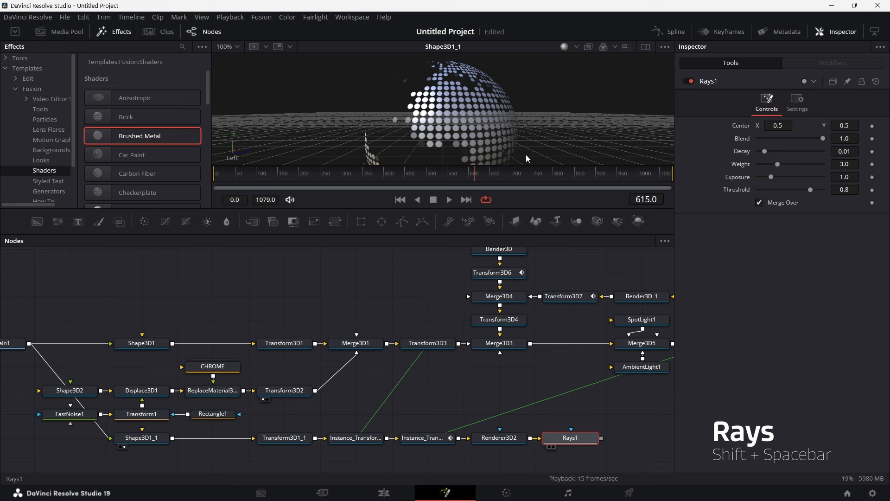
key("1")
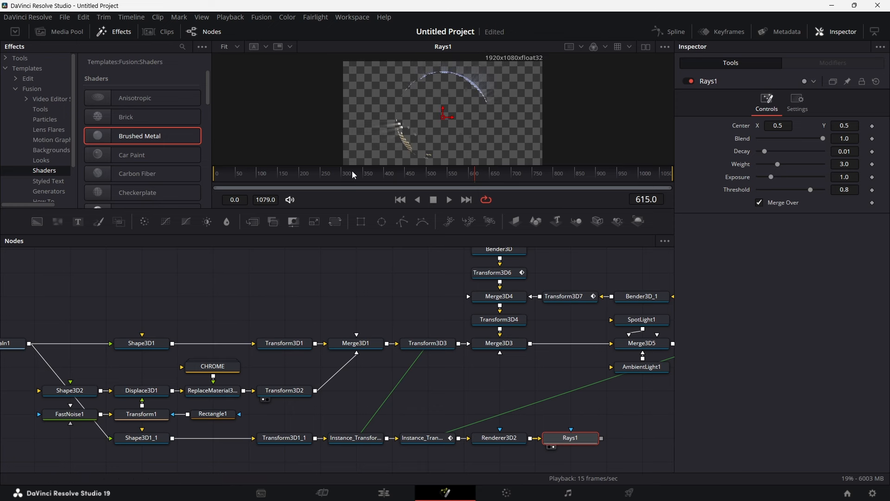
left_click(365, 176)
mouse_move(364, 174)
left_mouse_down()
mouse_move(356, 176)
mouse_move(380, 174)
mouse_move(343, 173)
mouse_move(366, 170)
left_mouse_up()
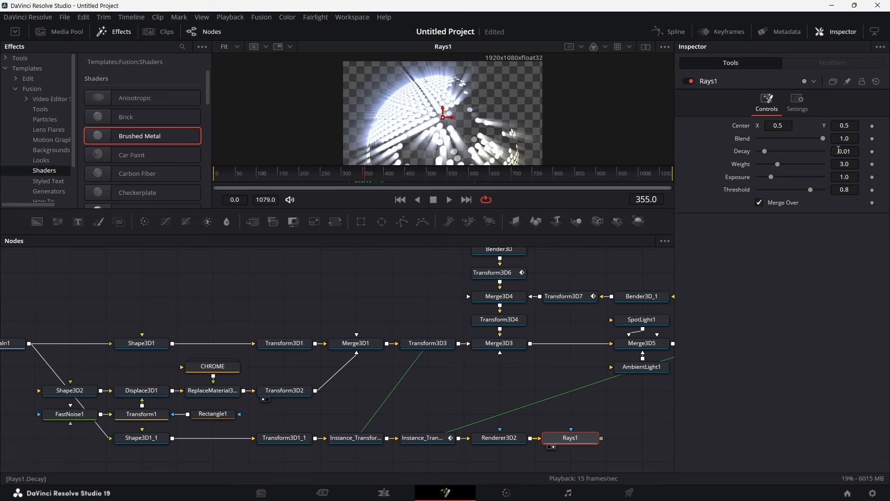
Step: Set the Rays1 threshold to 0.5, decay to 0.005 and weight to 1.5
left_click_drag(765, 154, 758, 160)
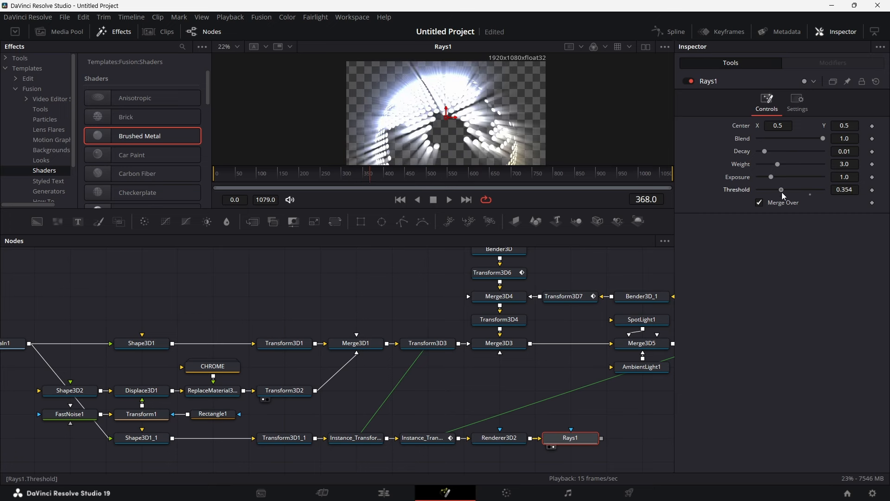
left_click_drag(782, 192, 805, 196)
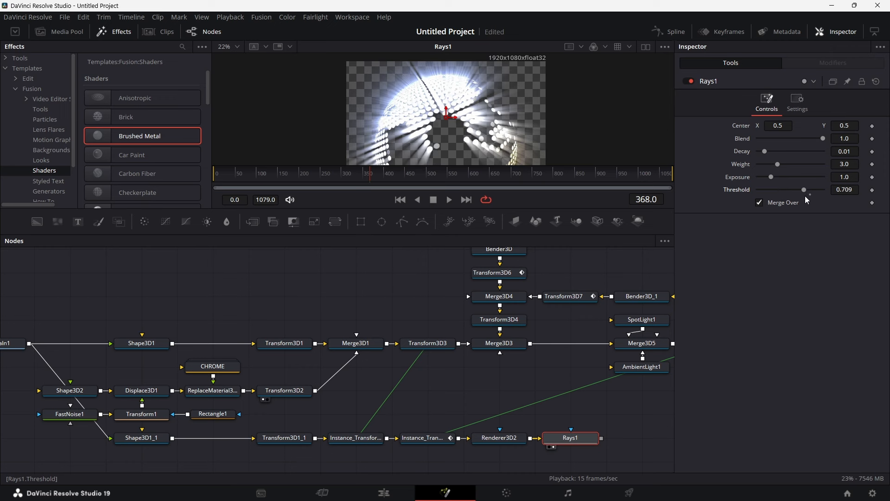
left_click(852, 192)
type("0.5")
key("Tab")
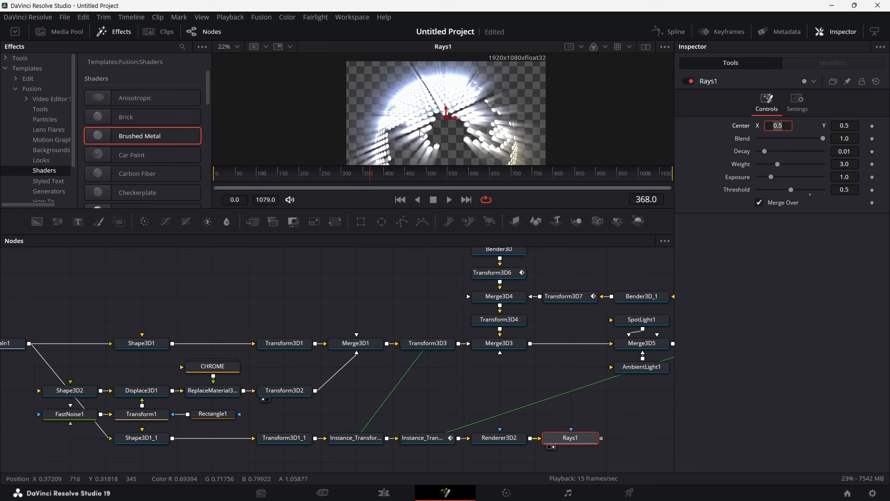
left_click(854, 150)
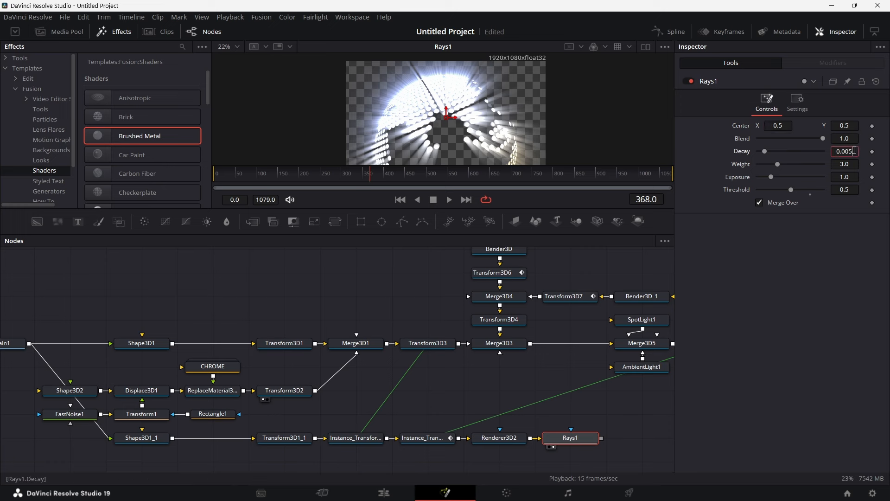
key("Tab")
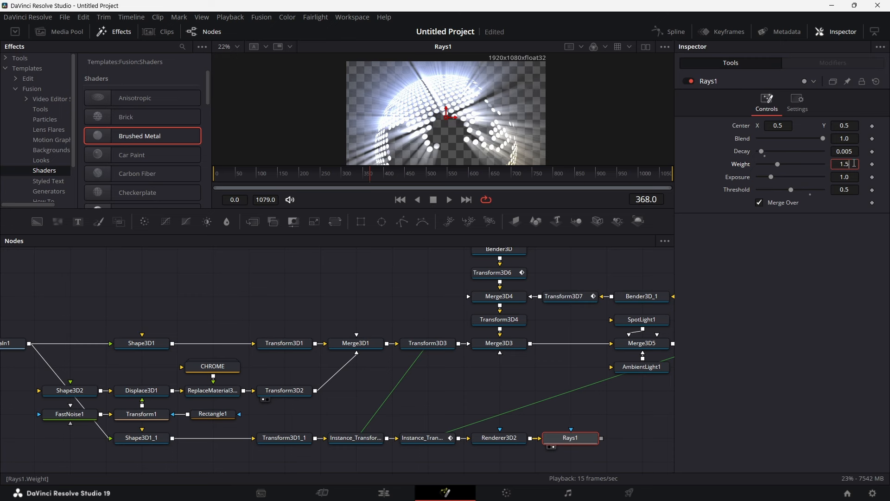
key("Tab")
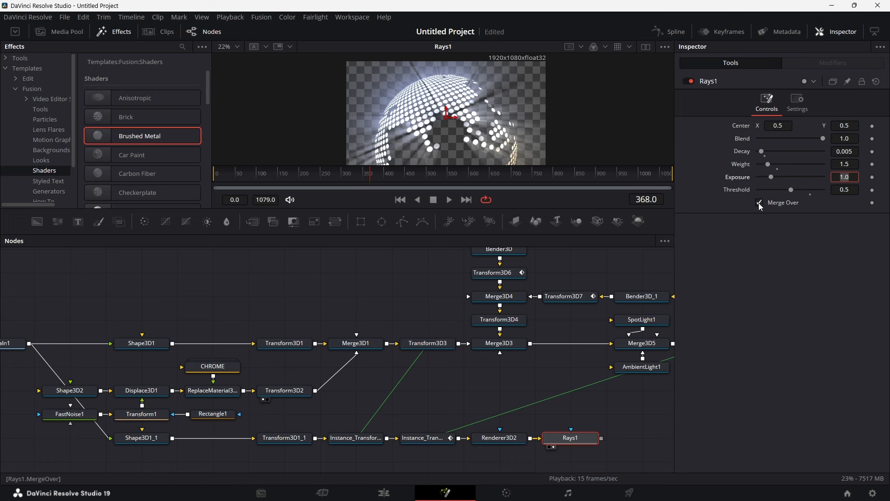
Step: Move MediaOut1 into line with the Rays1 row, leaving free space between the two nodes
scroll(630, 414, "right", 5)
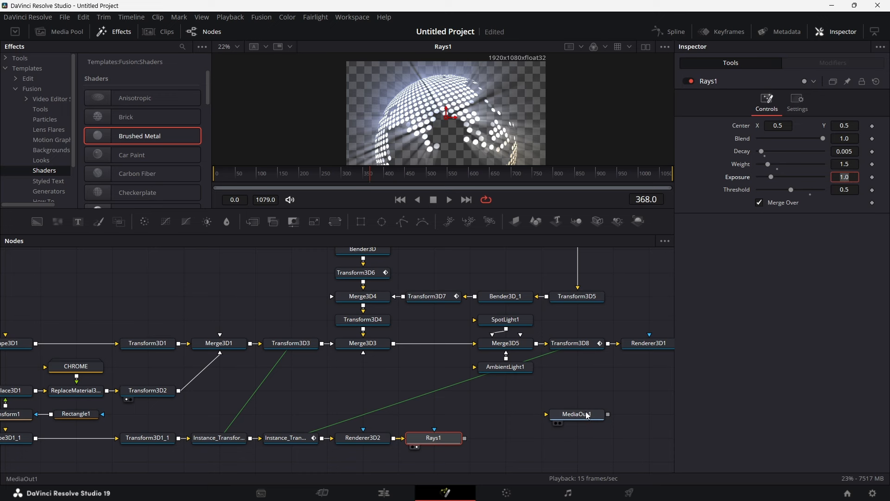
left_click_drag(586, 415, 622, 439)
scroll(619, 436, "right", 5)
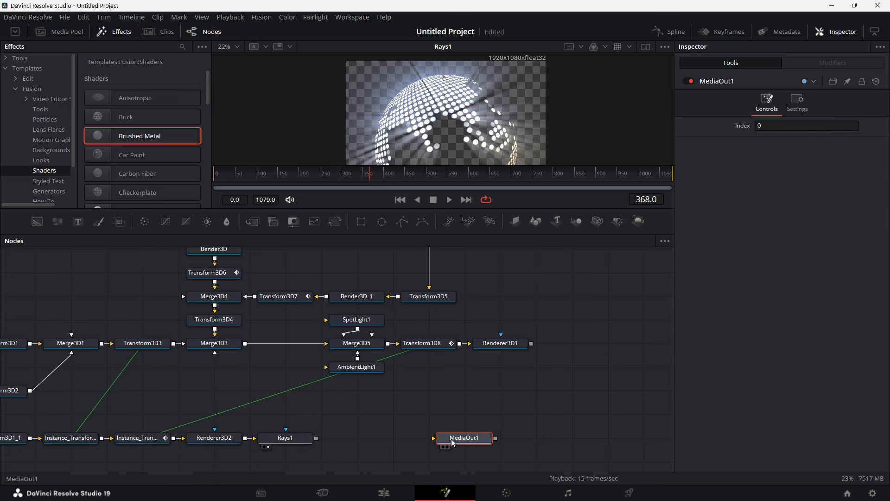
left_click_drag(453, 442, 579, 439)
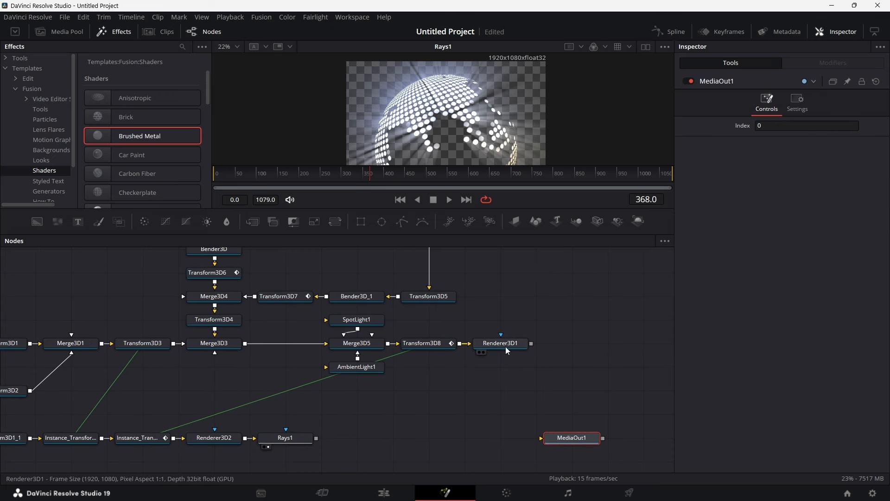
Step: Add a Merge node below Renderer3D1, feed Renderer3D1 as background and Rays1 as foreground, and place Rays1 beneath the merge
left_click_drag(251, 223, 494, 383)
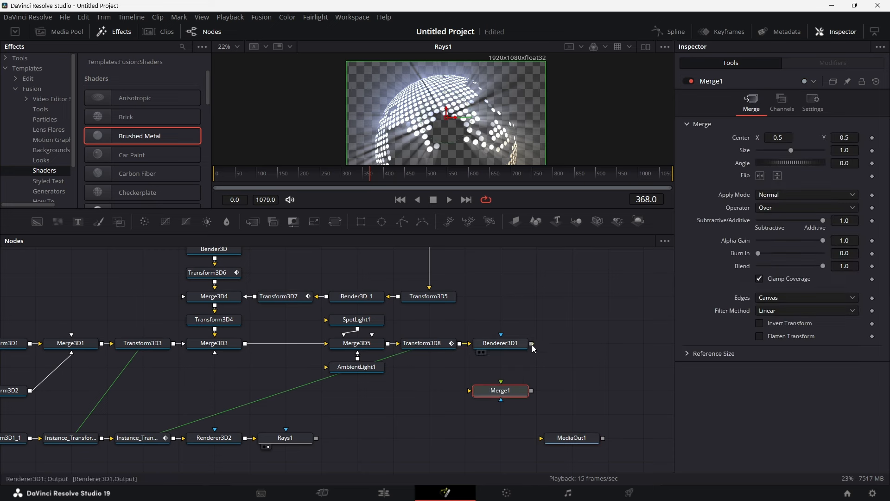
left_click_drag(532, 344, 469, 391)
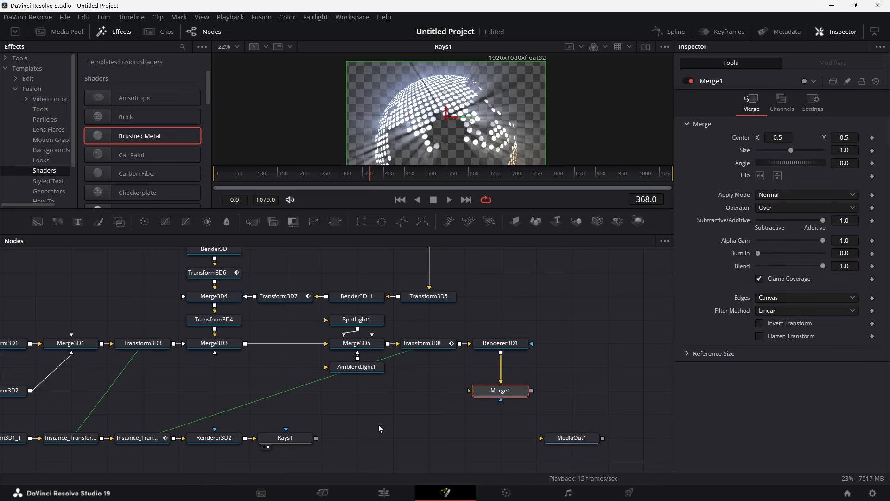
left_click_drag(317, 438, 473, 392)
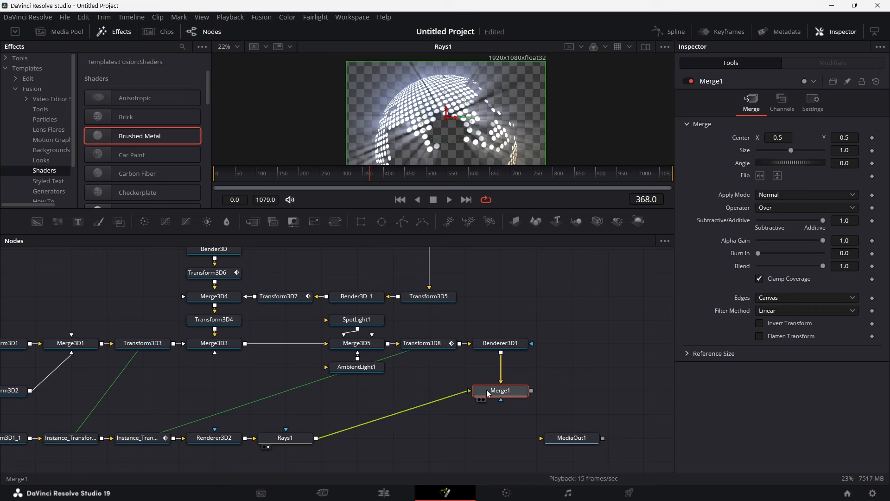
left_click_drag(492, 395, 477, 405)
left_click_drag(292, 442, 507, 441)
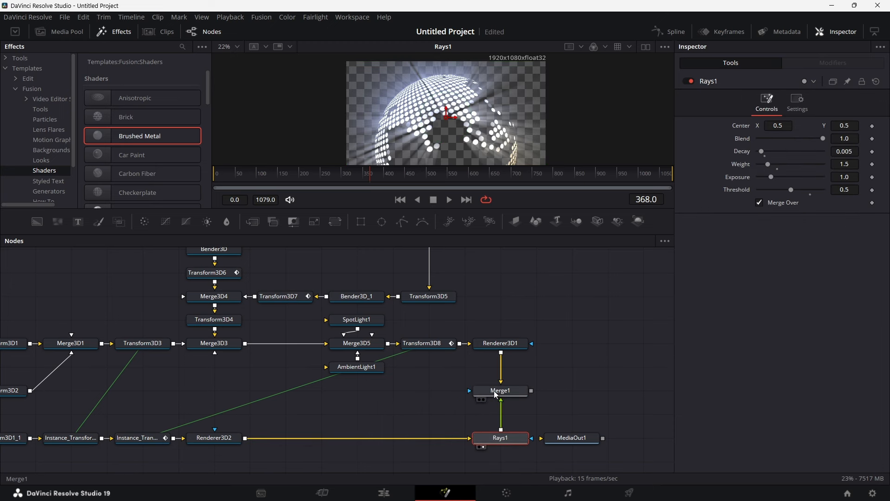
Step: Show Merge1 in the viewer, fitted and temporarily enlarged, to examine the light rays over the globe and logo
left_click(483, 400)
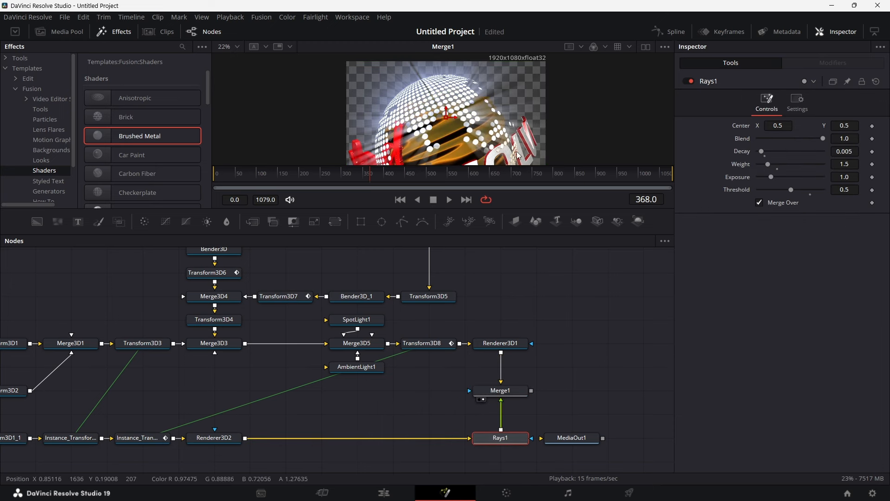
scroll(483, 137, "down", 4)
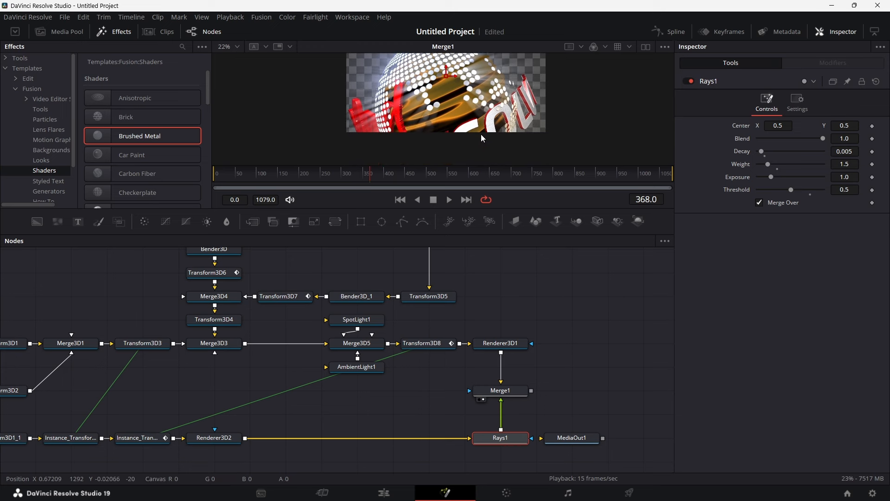
scroll(484, 134, "up", 1)
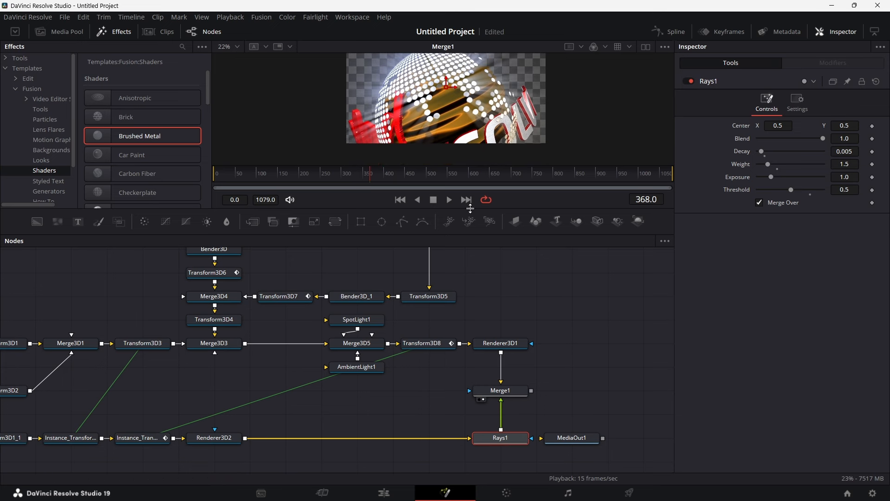
left_click_drag(470, 215, 470, 365)
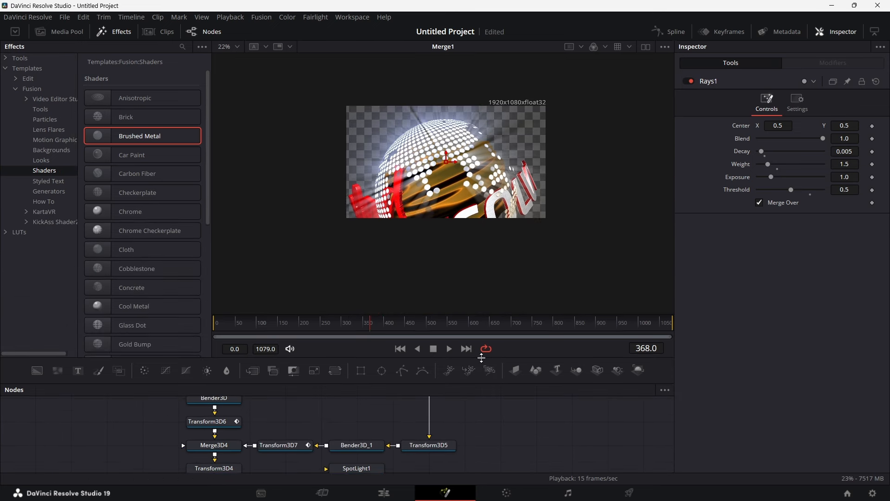
left_click(236, 47)
left_click(233, 63)
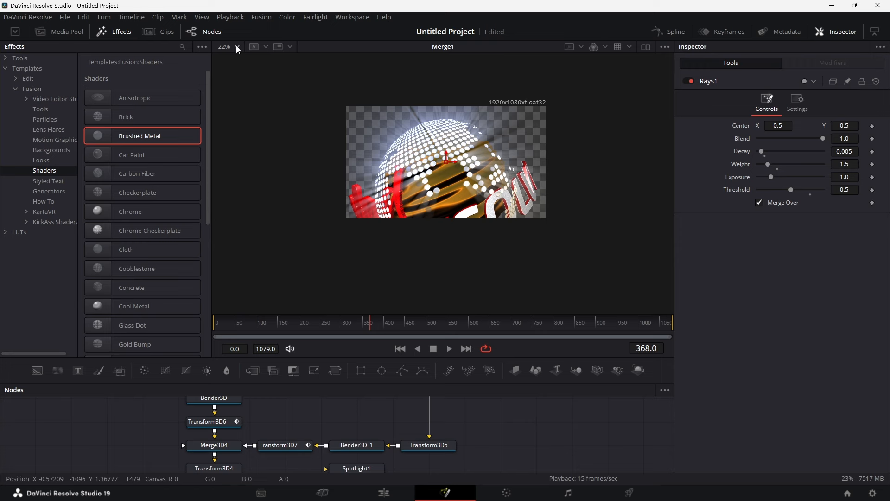
left_click(235, 46)
left_click(234, 61)
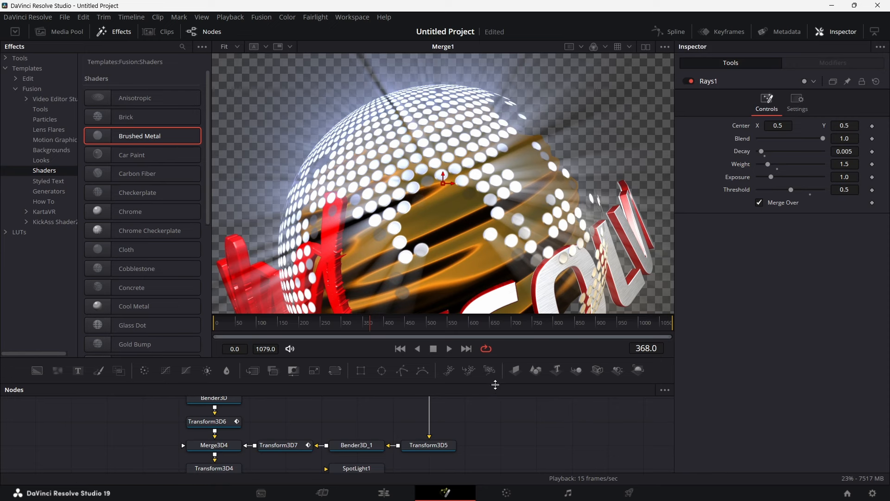
left_click_drag(495, 381, 487, 236)
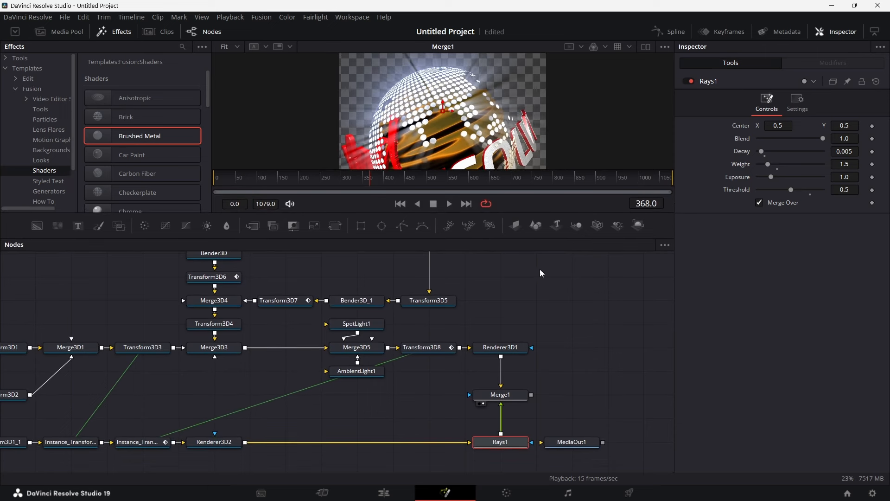
Step: Show Transform3D4 in the viewer and switch the 3D view to Perspective to check the isolated logo text
scroll(556, 317, "down", 3)
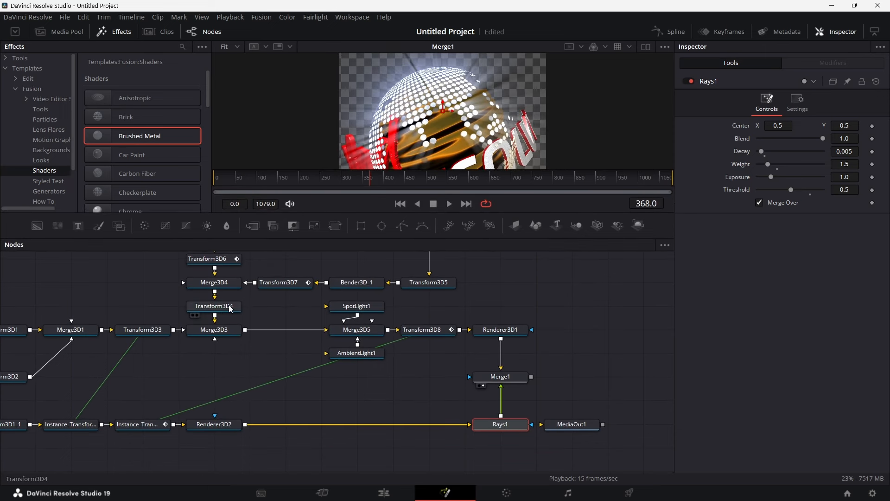
left_click_drag(231, 310, 415, 119)
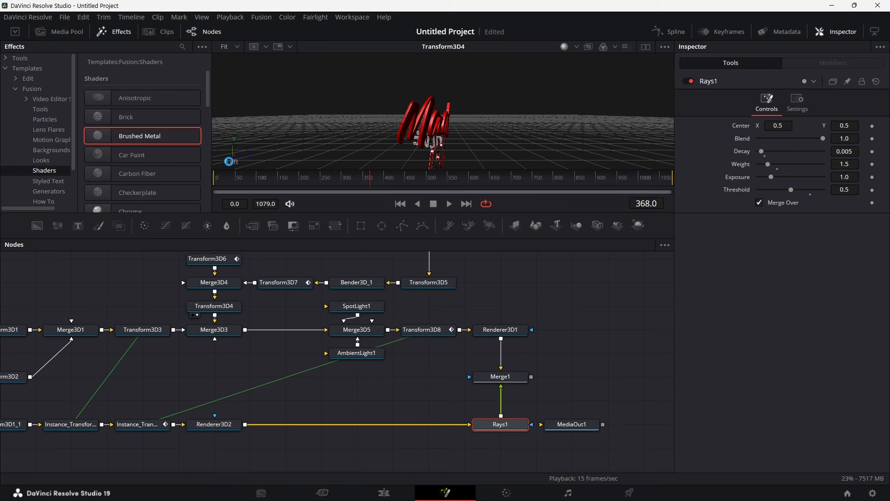
right_click(230, 162)
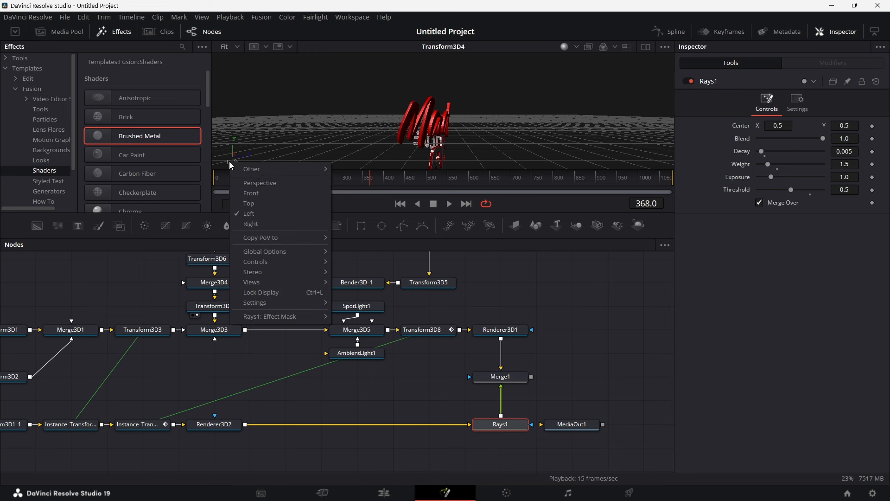
left_click(268, 184)
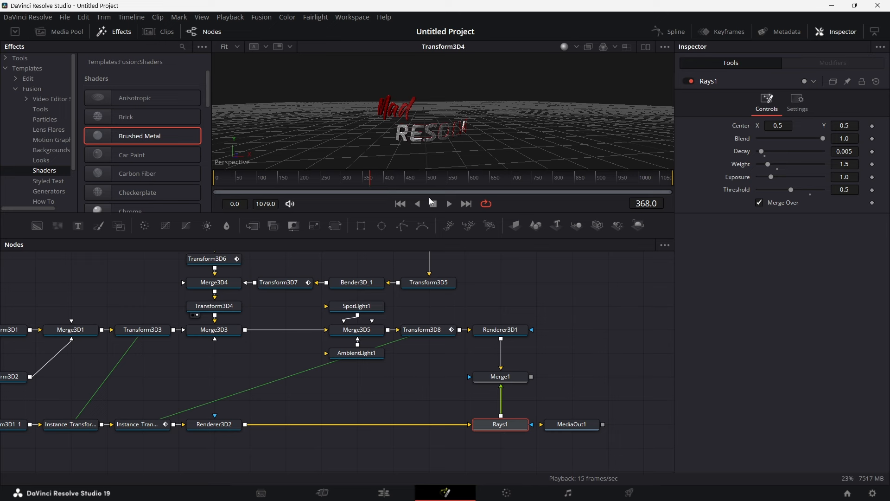
Step: Paste an instance of Transform3D8 beneath Merge3D3 and feed it from Transform3D4's output
left_click(429, 331)
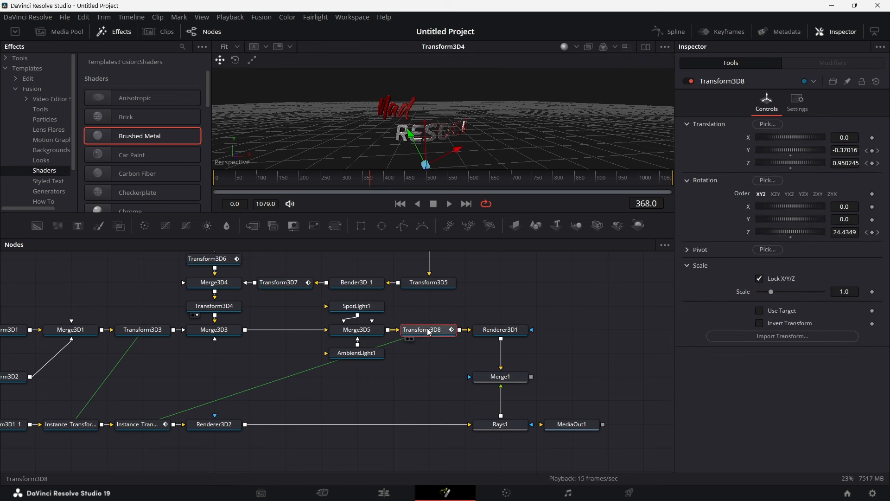
right_click(428, 330)
left_click(459, 53)
right_click(247, 369)
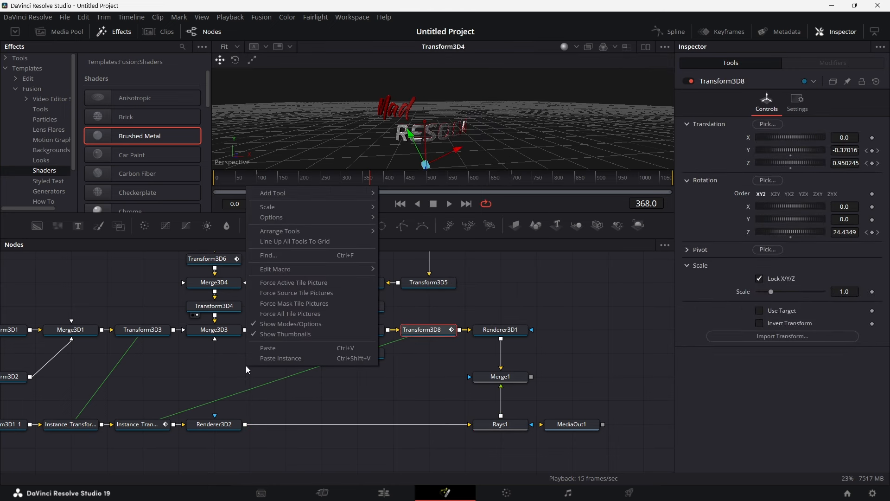
left_click(273, 360)
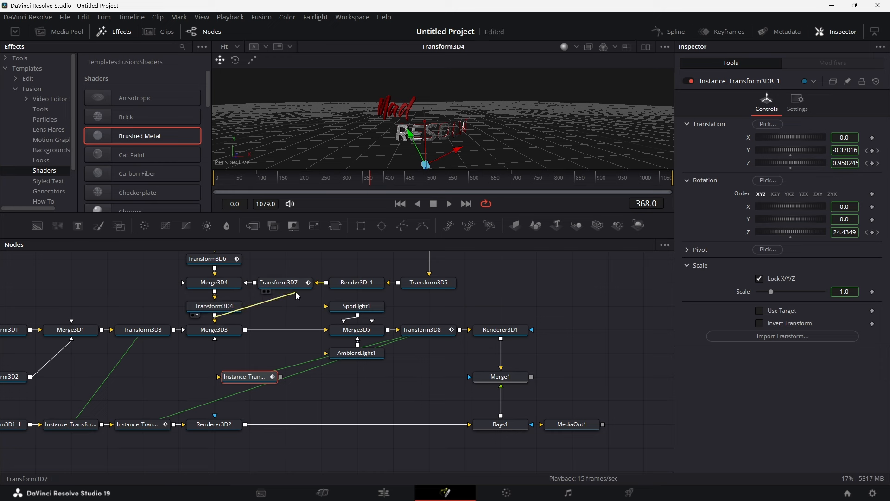
left_click_drag(215, 317, 210, 378)
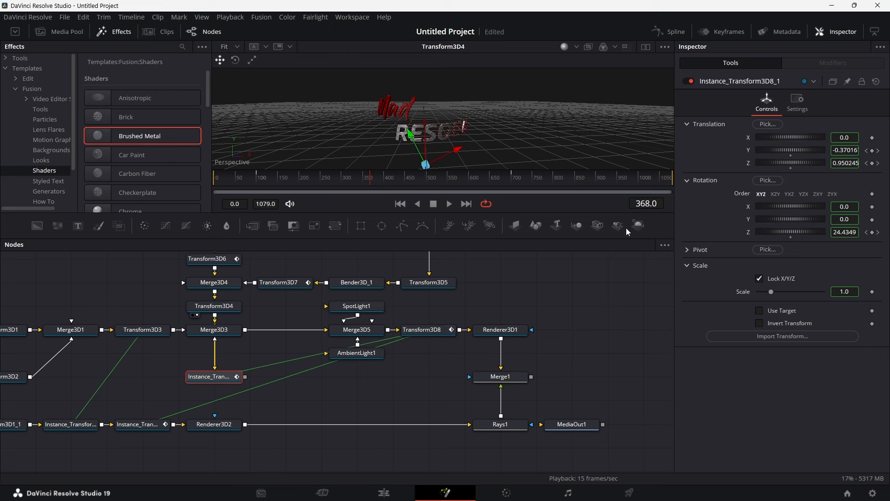
Step: Add a Renderer3D after the new Transform3D8 instance, connect the two, and show the renderer in the viewer
left_click_drag(639, 229, 324, 377)
left_click_drag(245, 378, 287, 380)
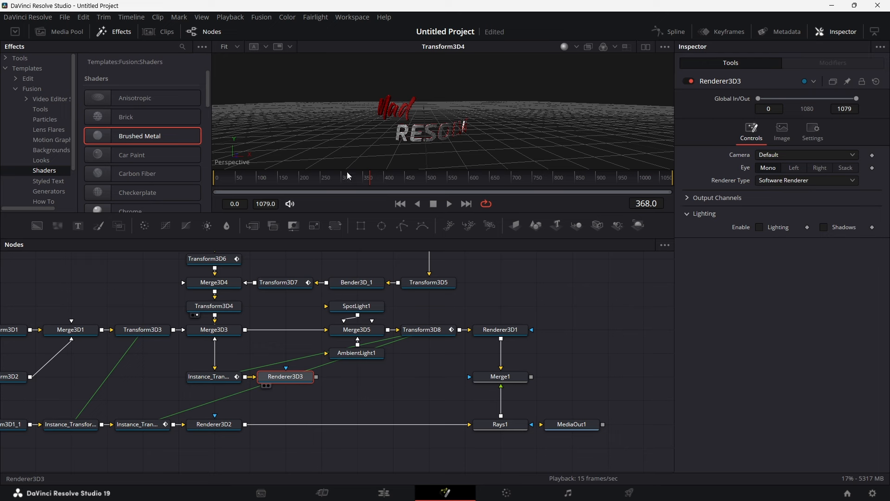
key("1")
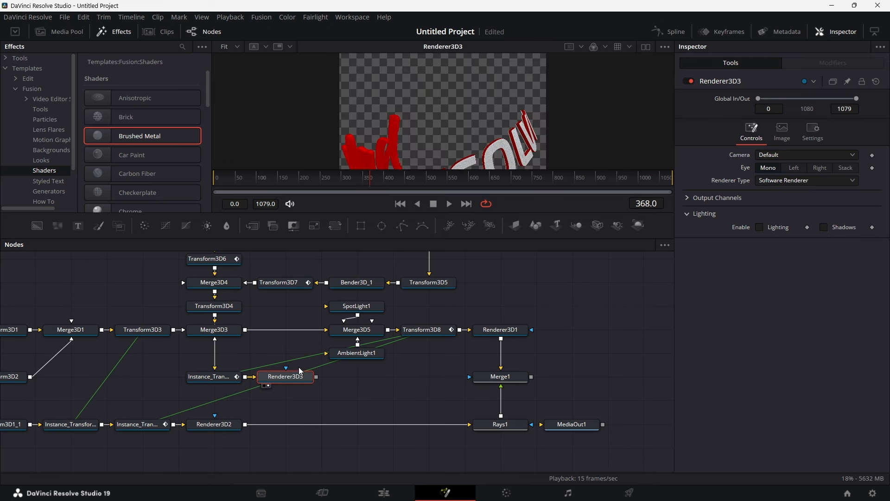
mouse_move(300, 380)
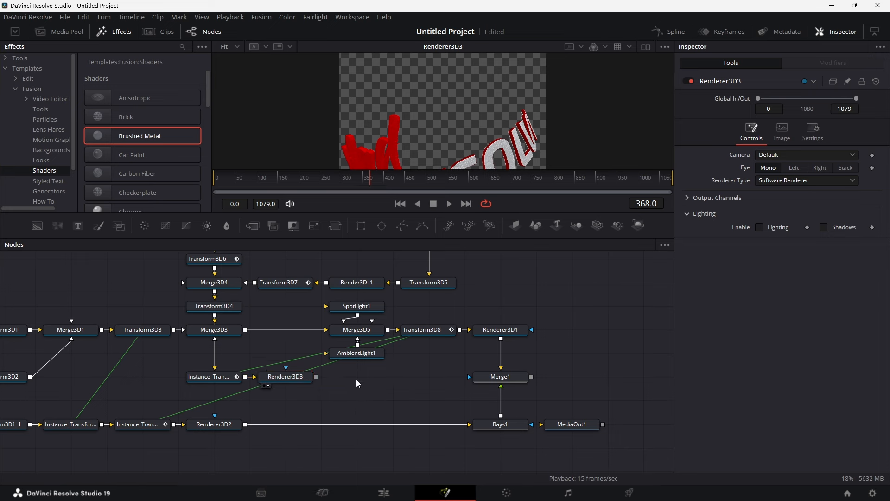
Step: Add a Bitmap mask node after Renderer3D3, connect the renderer to it, and show the mask in the viewer
key("shift+space")
type("bitmap")
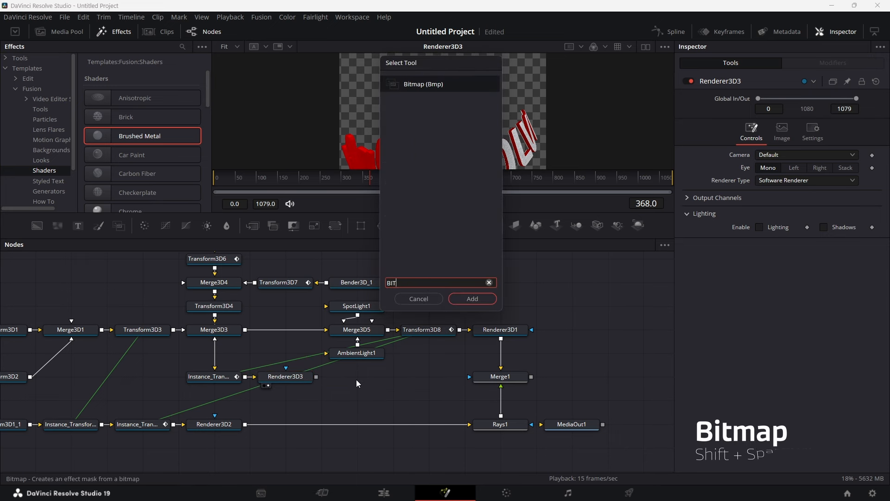
key("Return")
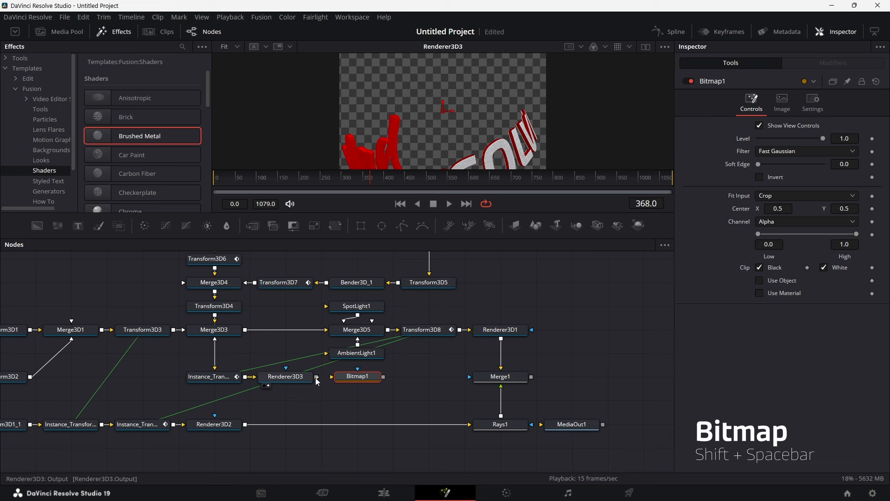
left_click_drag(317, 381, 333, 379)
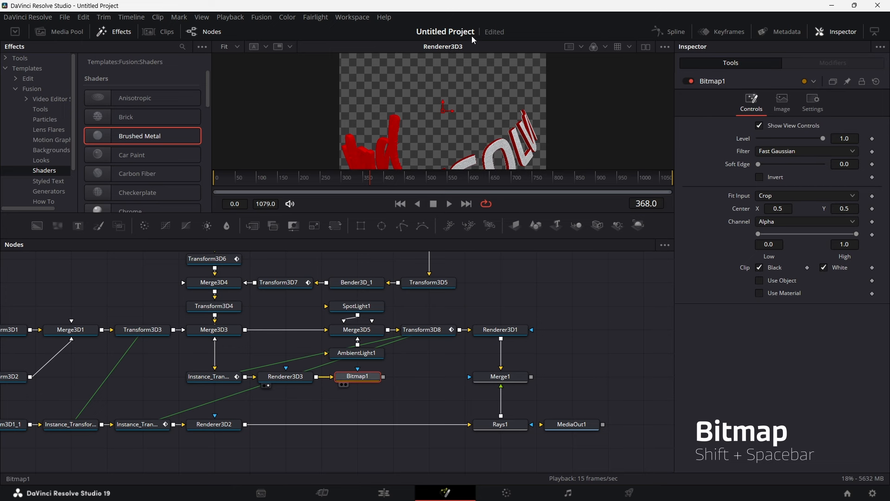
left_click_drag(459, 99, 459, 102)
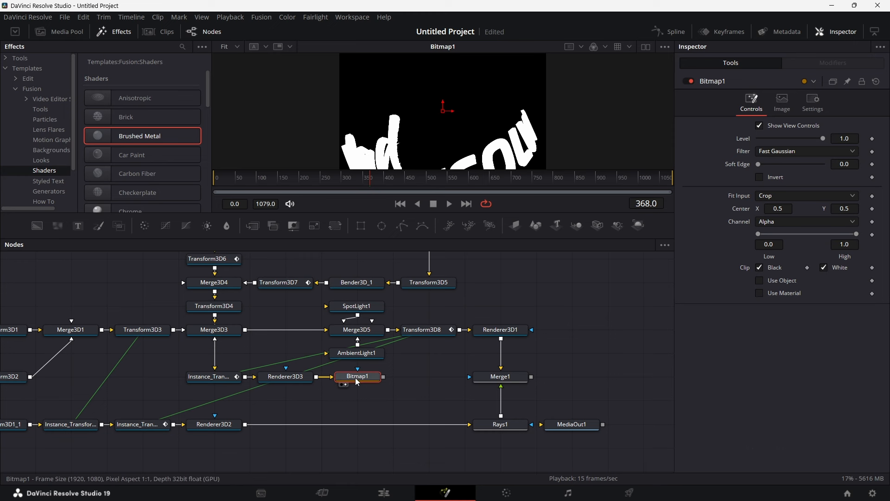
Step: Invert Bitmap1, connect it to Merge1's effect mask, and check Merge1 in an enlarged viewer
left_click(760, 177)
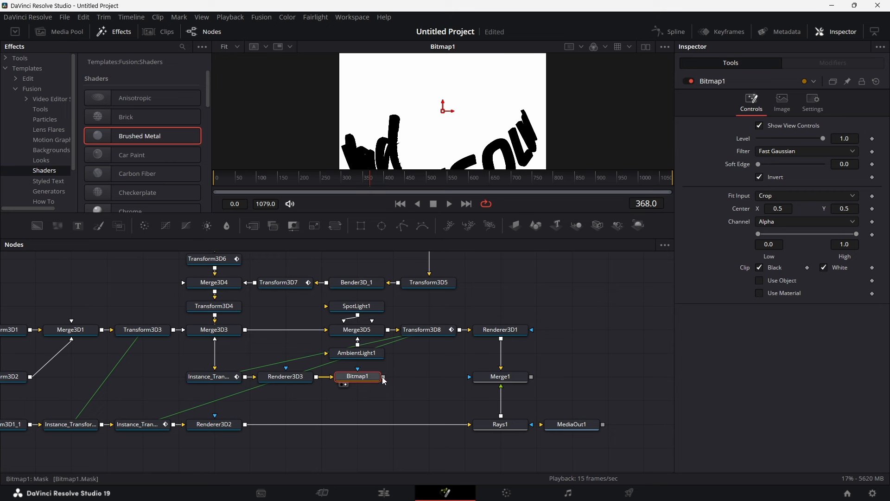
left_click_drag(384, 377, 471, 376)
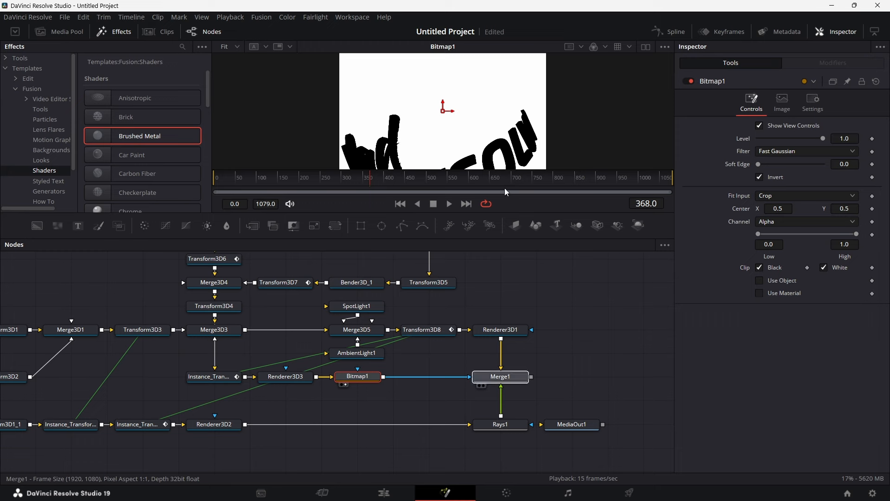
left_click_drag(505, 189, 501, 153)
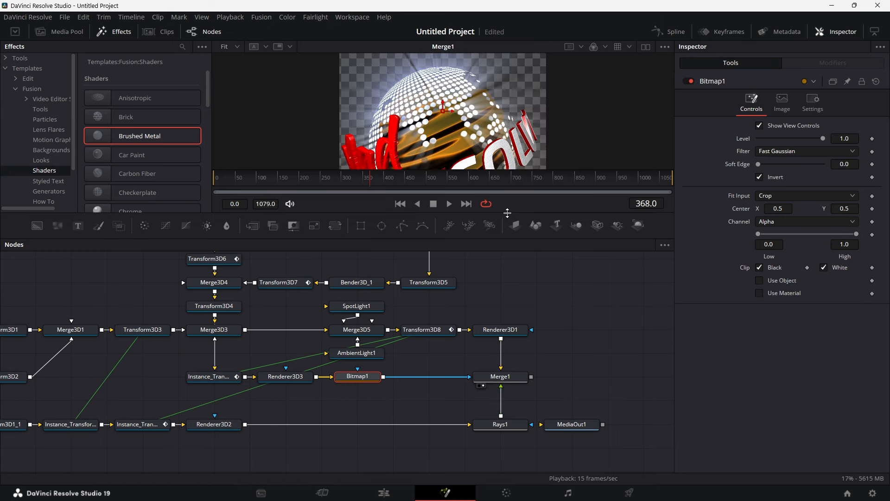
left_click_drag(508, 213, 508, 347)
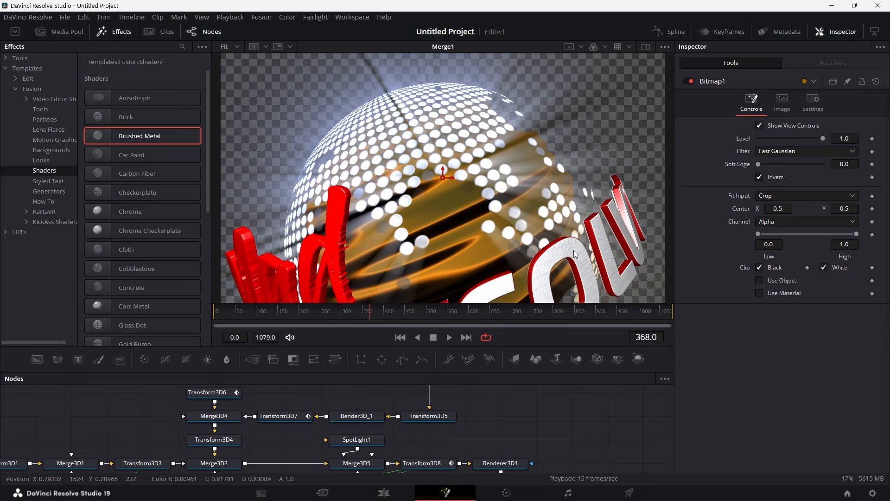
key("Left")
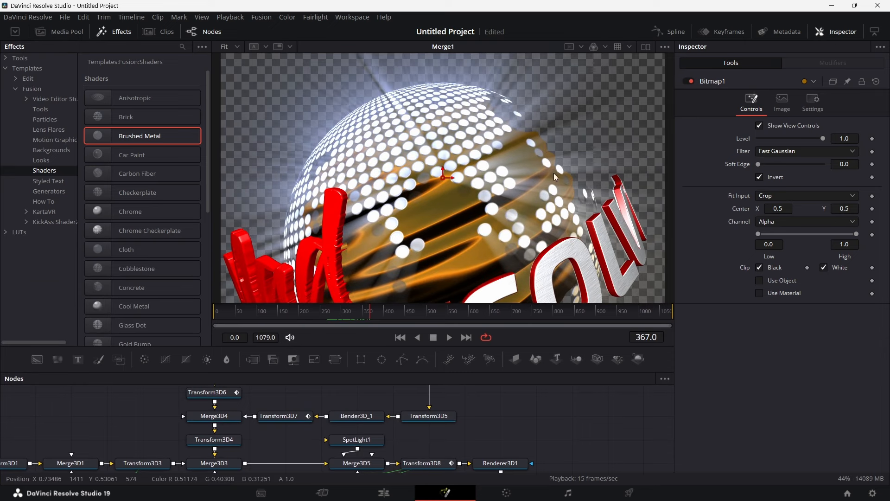
Step: Move MediaOut1 farther along the Rays1 row to leave room for another node, and enlarge the node graph area
left_click_drag(635, 464, 580, 390)
left_click_drag(581, 455, 614, 452)
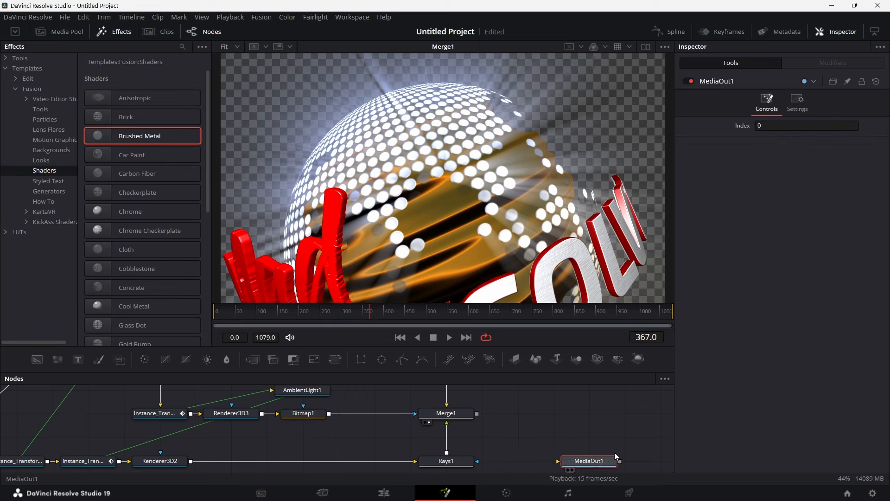
scroll(603, 444, "down", 5)
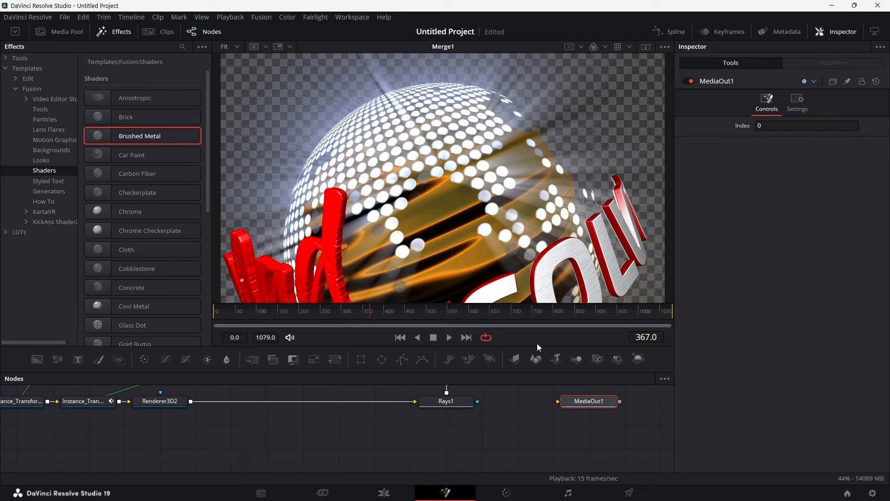
left_click_drag(535, 347, 530, 265)
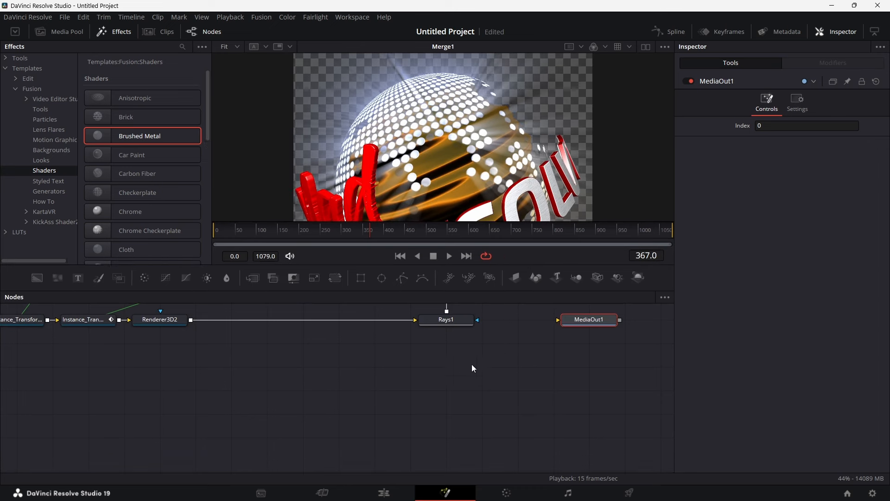
Step: Add a pEmitter connected to a pRender below the Renderer3D2 row, view the pRender, and set its output mode to 2D
scroll(465, 375, "up", 1)
left_click_drag(448, 278, 250, 399)
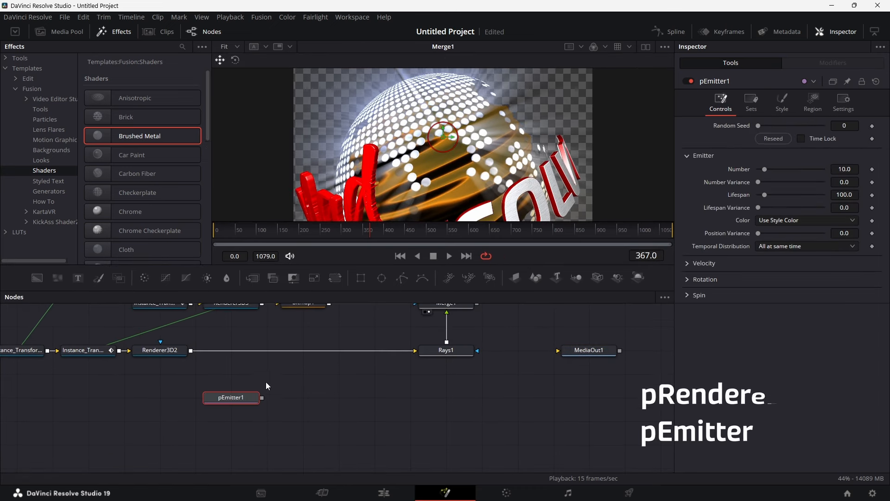
left_click_drag(488, 277, 321, 405)
left_click_drag(262, 397, 280, 402)
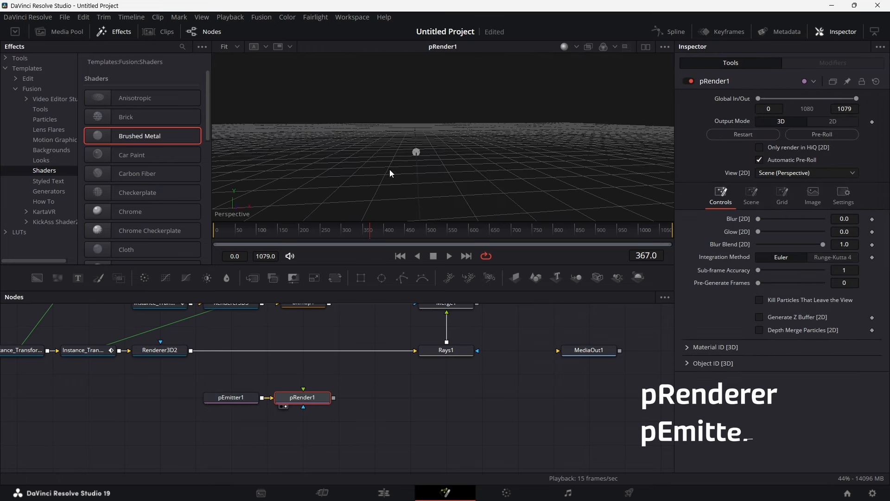
key("1")
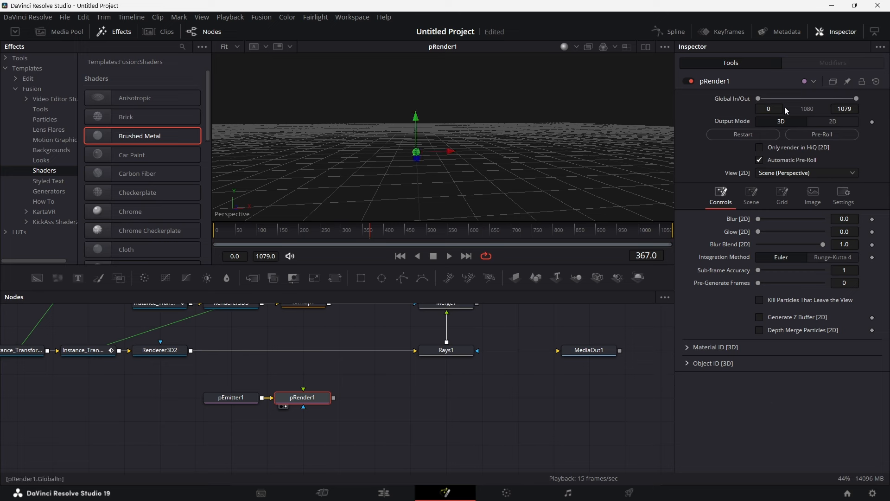
left_click(831, 122)
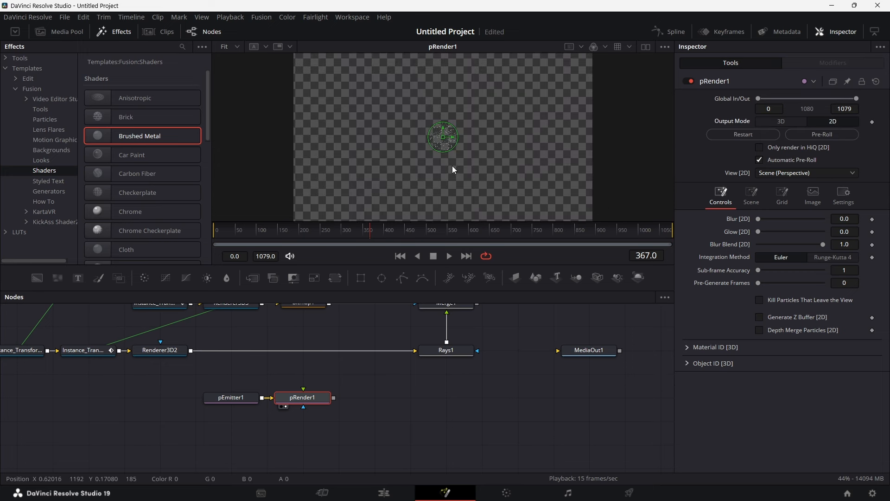
Step: Set pEmitter1's particle style to Line with a size of 5
left_click(248, 401)
left_click(782, 102)
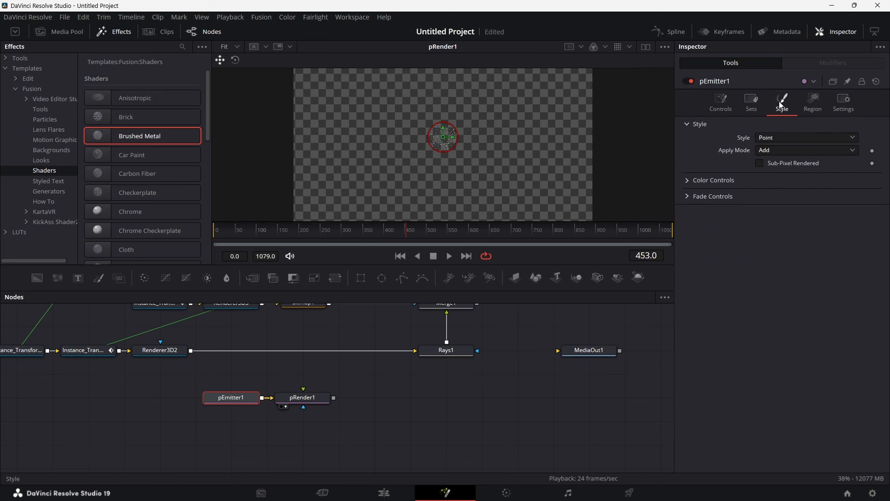
left_click(775, 137)
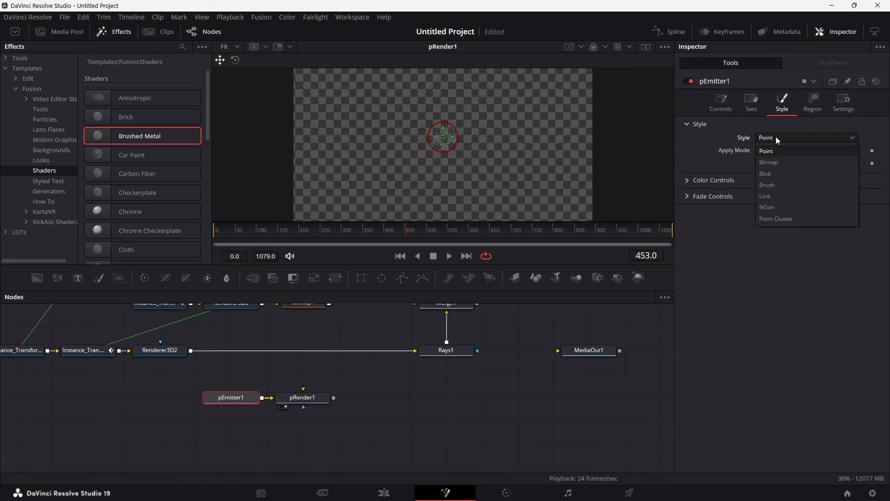
left_click(776, 196)
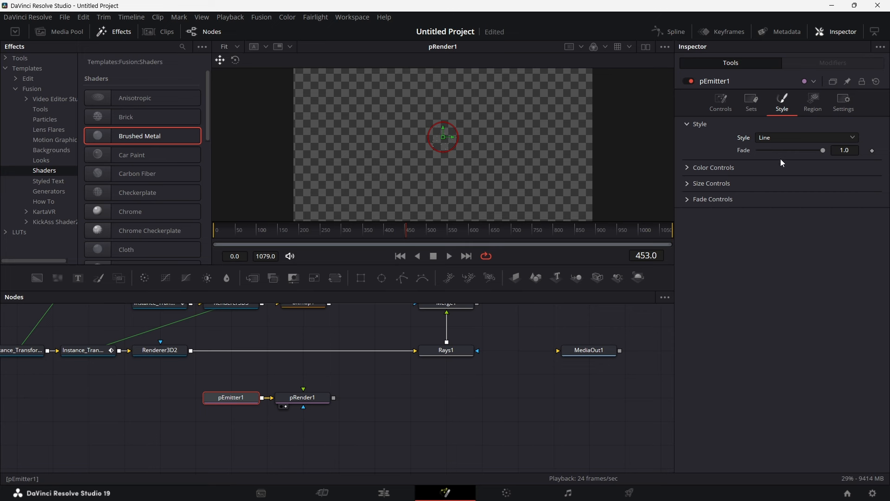
left_click(687, 183)
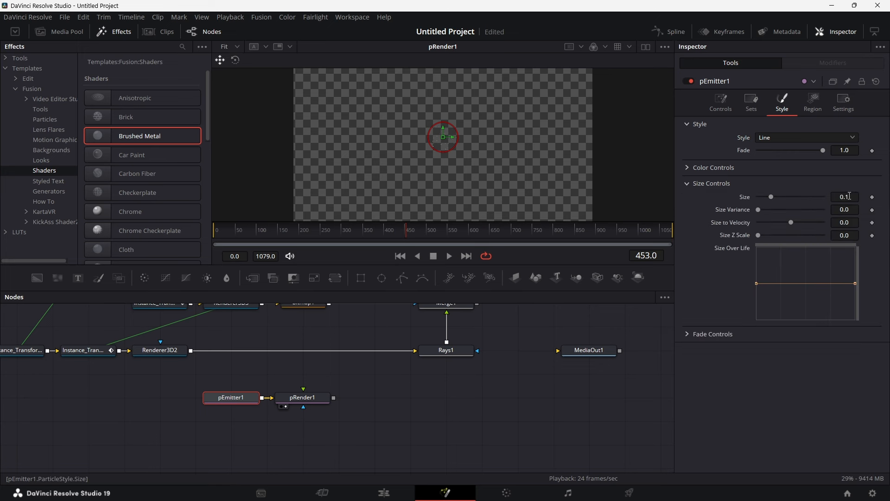
left_click(850, 196)
type("5")
key("Tab")
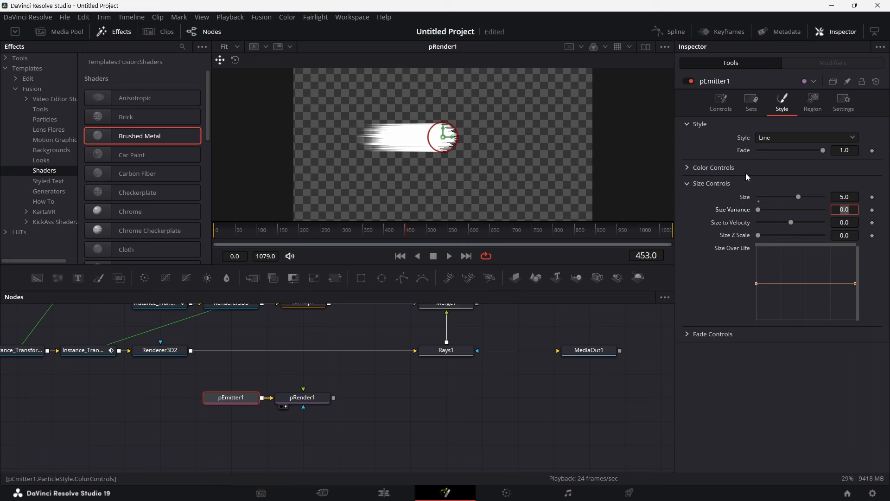
Step: Set pEmitter1's particle velocity to 0.75
left_click(722, 102)
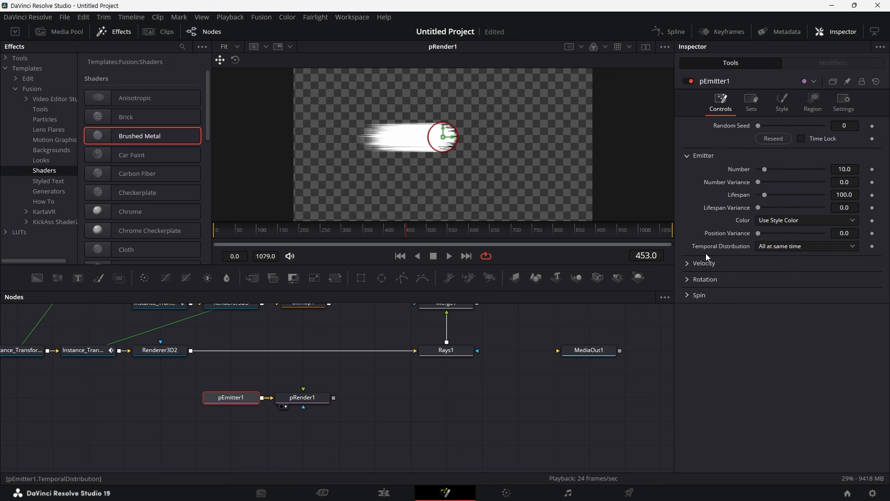
left_click(687, 262)
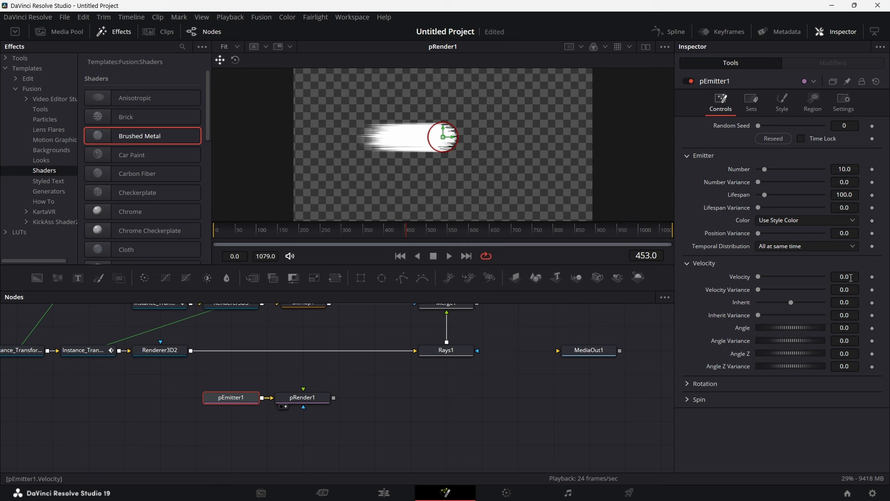
key("Tab")
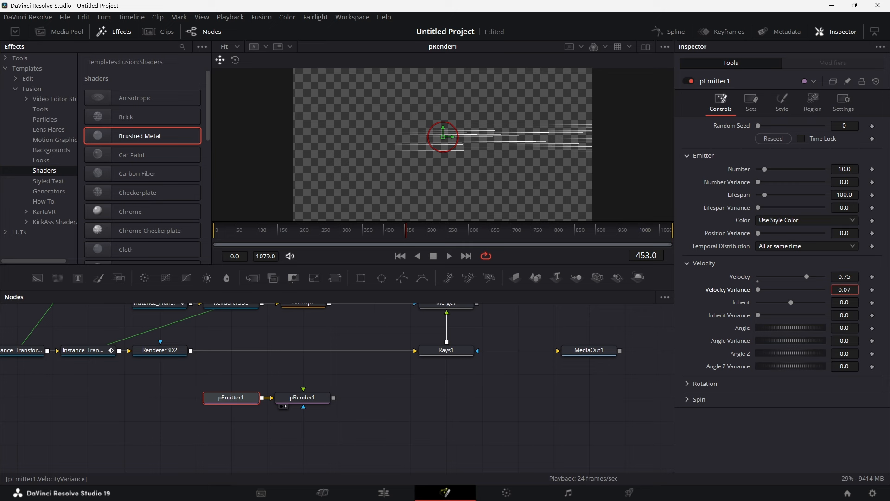
Step: Set pEmitter1's velocity variance to 0.075 and its velocity Angle Z to -90
key("Tab")
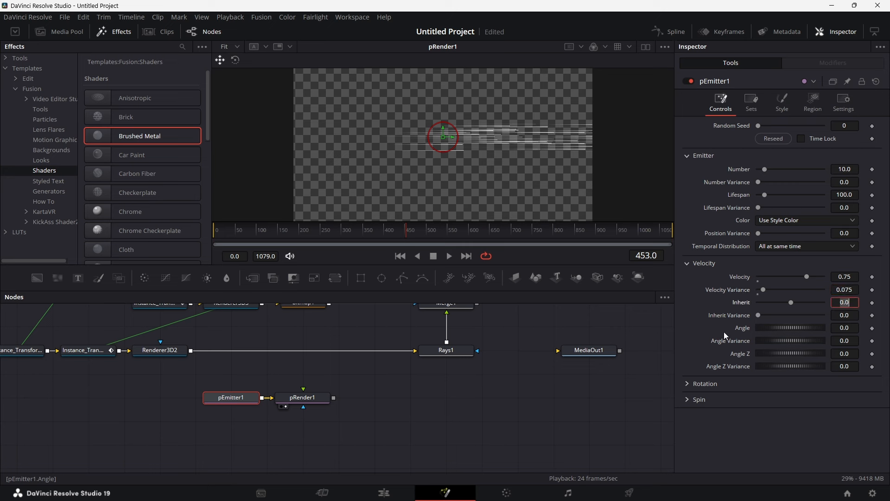
left_click(855, 350)
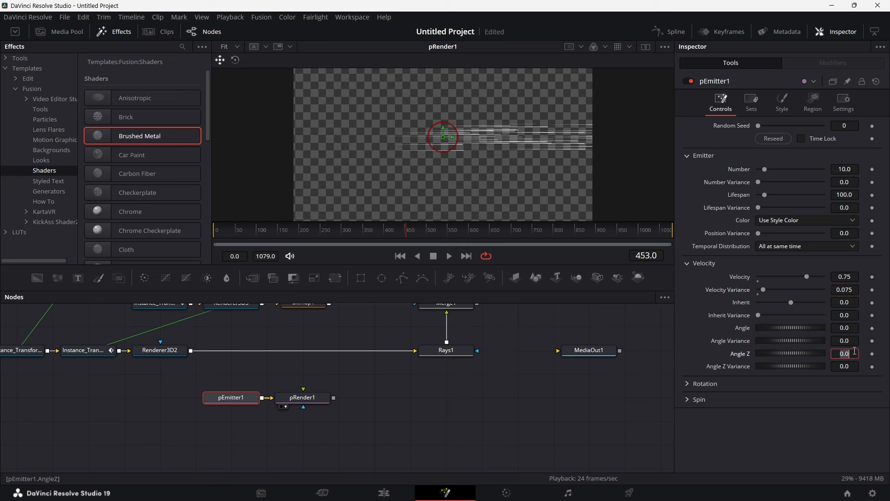
type("-90")
key("Tab")
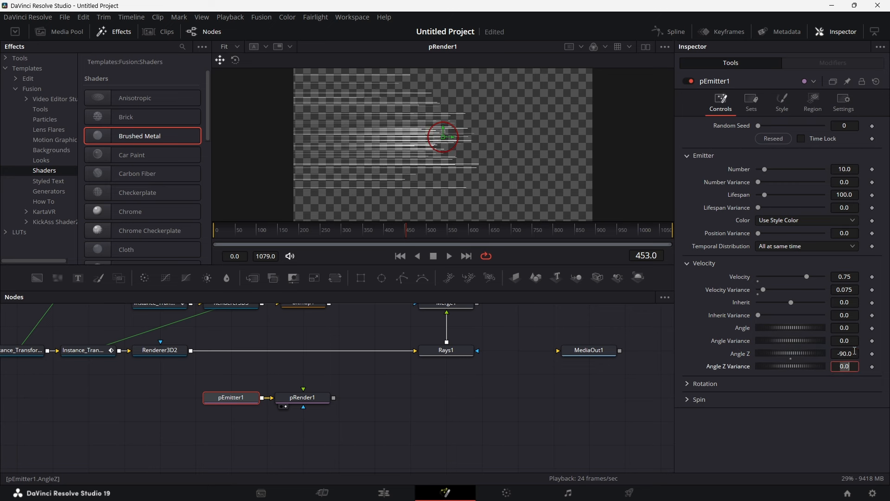
Step: Set pEmitter1's particle rotation mode to Rotation Relative to Motion
left_click(687, 384)
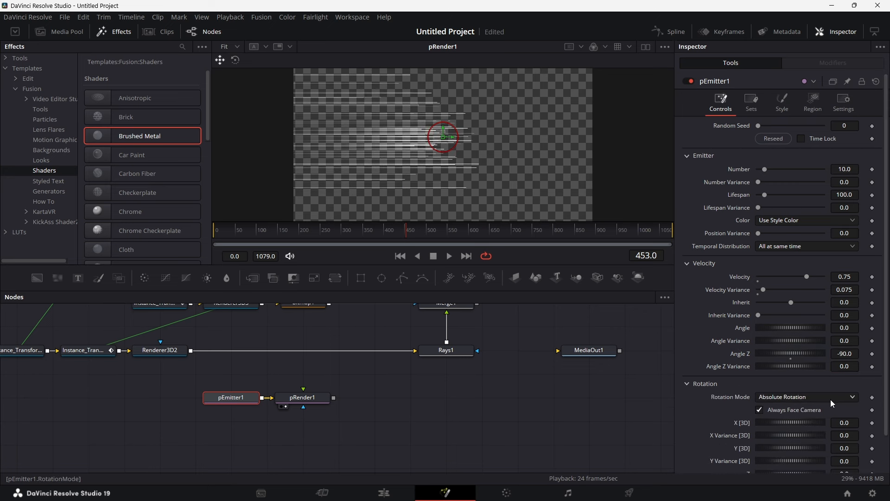
left_click(830, 398)
left_click(800, 421)
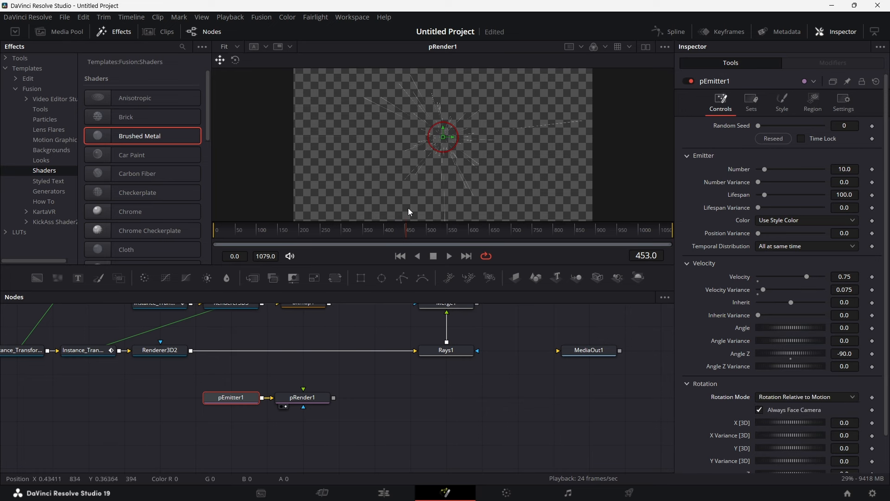
Step: Set pEmitter1's particle fade to 0.15 in and 0.85 out
left_click(782, 102)
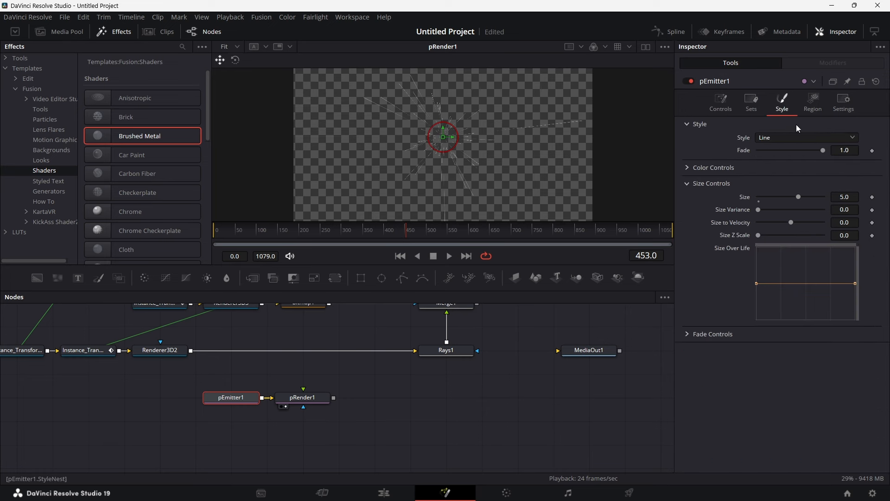
left_click(687, 334)
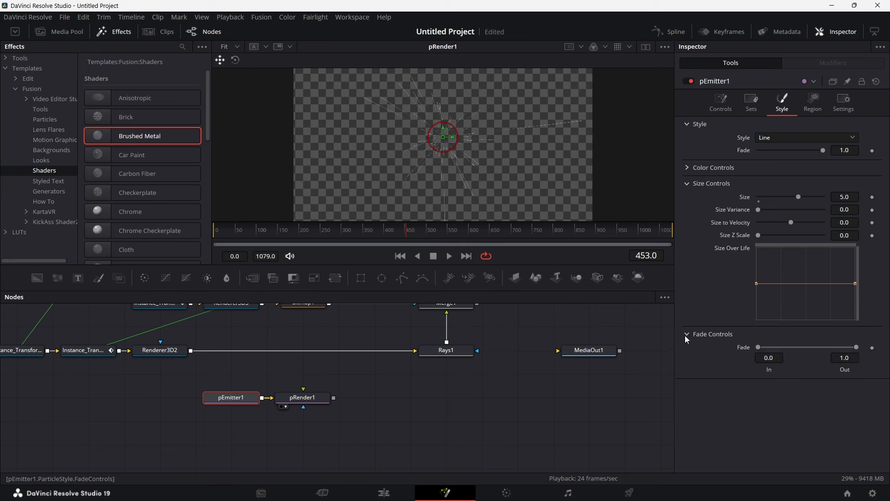
double_click(775, 360)
type("0.15")
key("Tab")
type("0.85")
key("Tab")
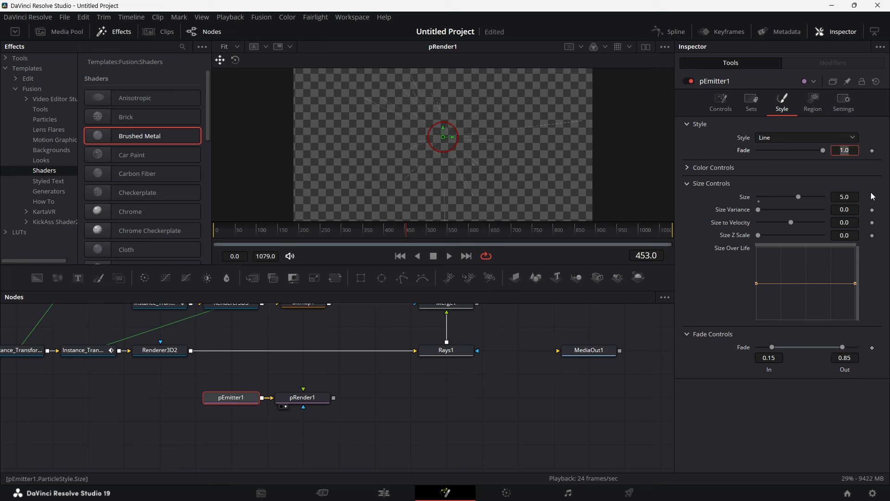
left_click(687, 167)
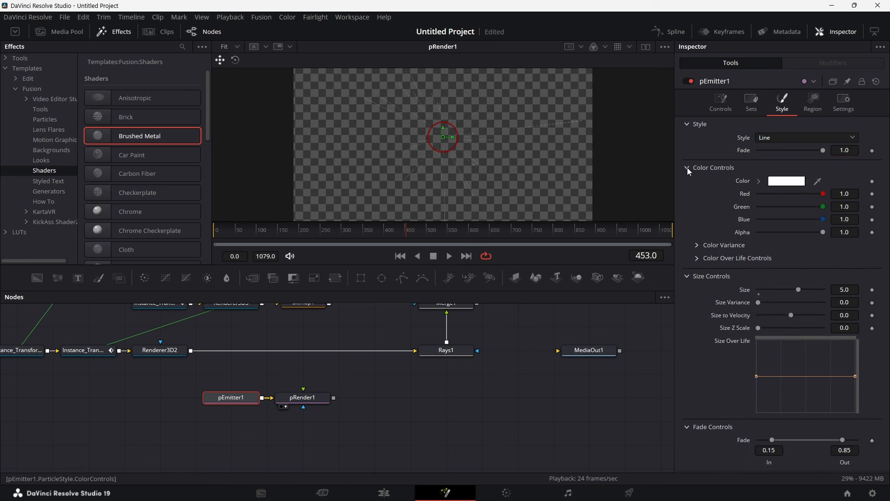
left_click(686, 166)
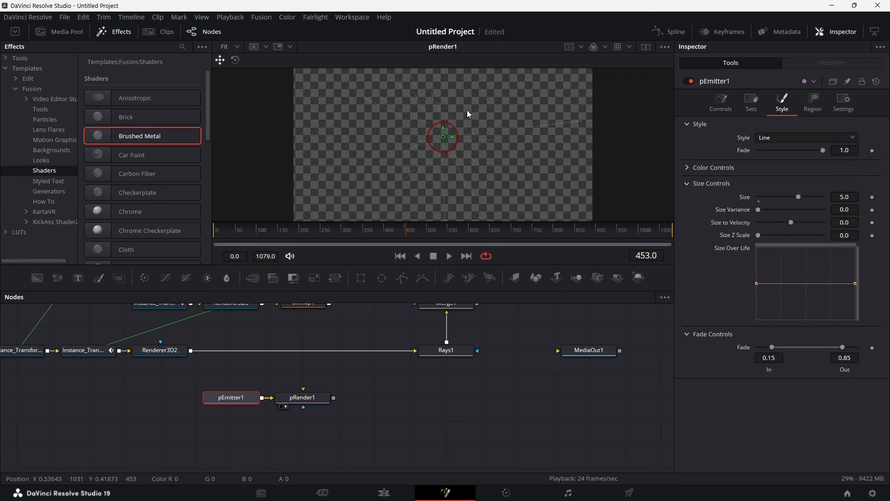
Step: Add a Glow node after pRender1 and set its blend to 1.0
left_click(319, 397)
key("shift+space")
type("GLOW")
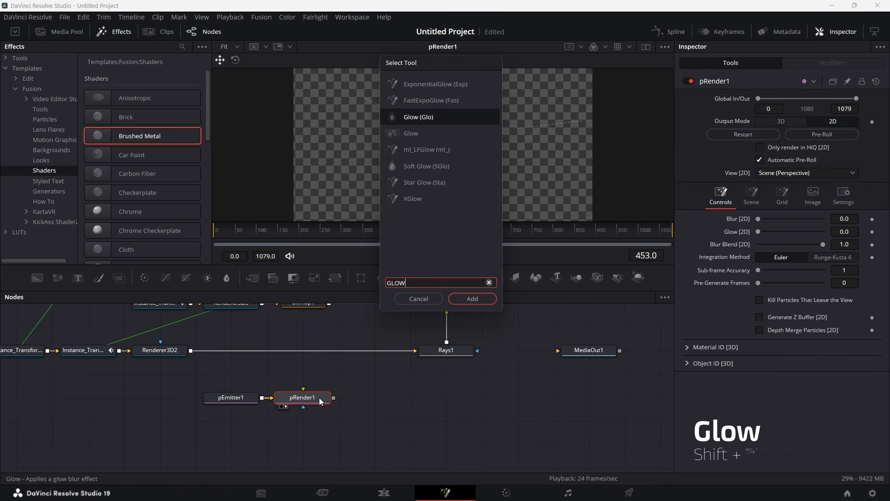
key("Return")
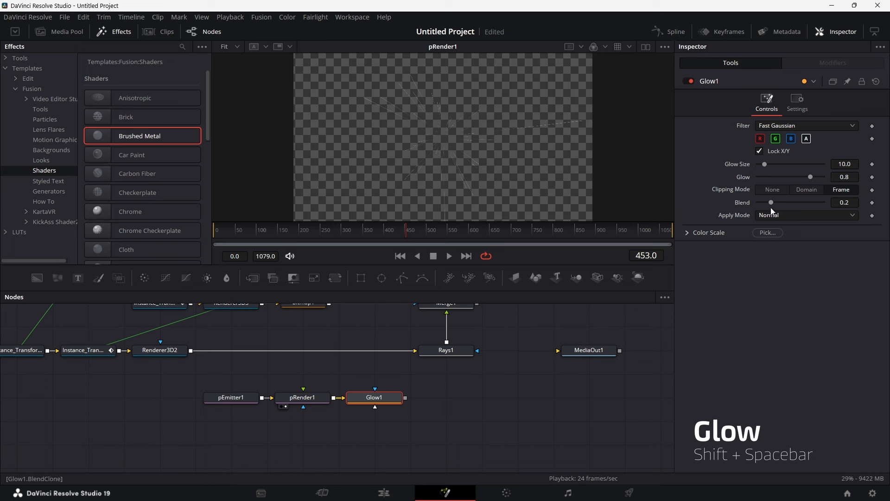
left_click_drag(770, 202, 823, 203)
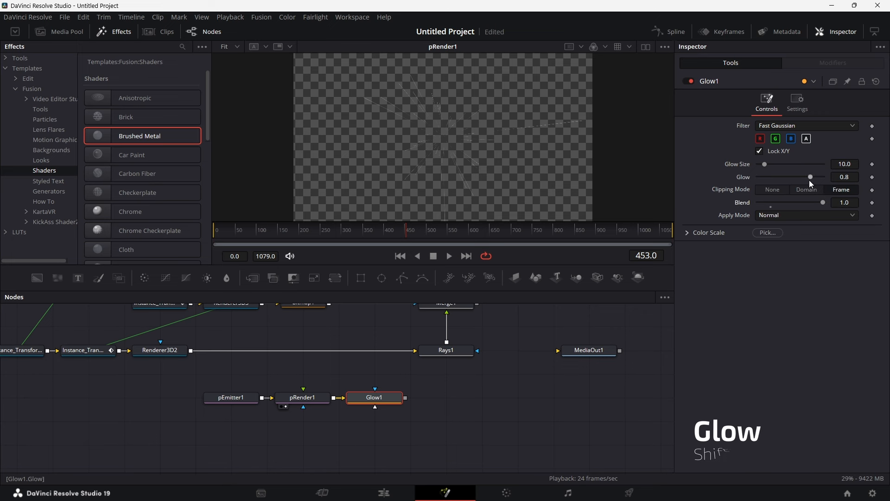
Step: View Glow1, reset its glow strength to the default 0.8, and set its glow size to 1.5
left_click_drag(810, 182, 847, 181)
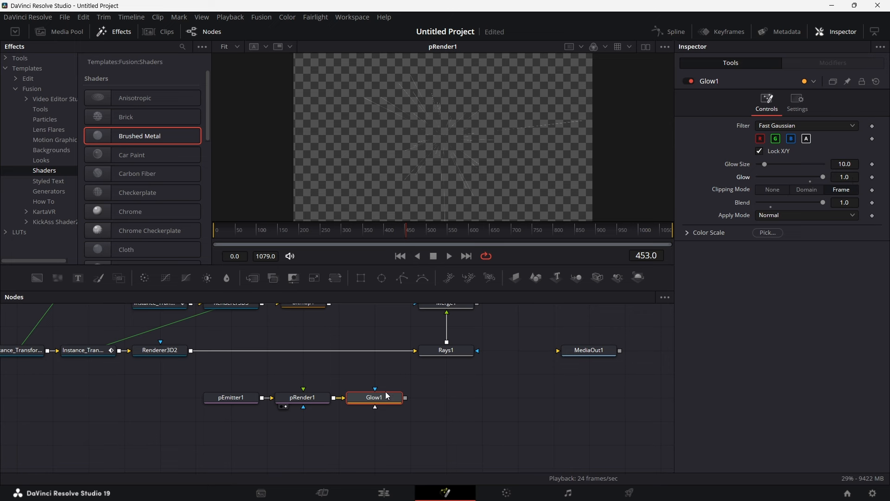
key("1")
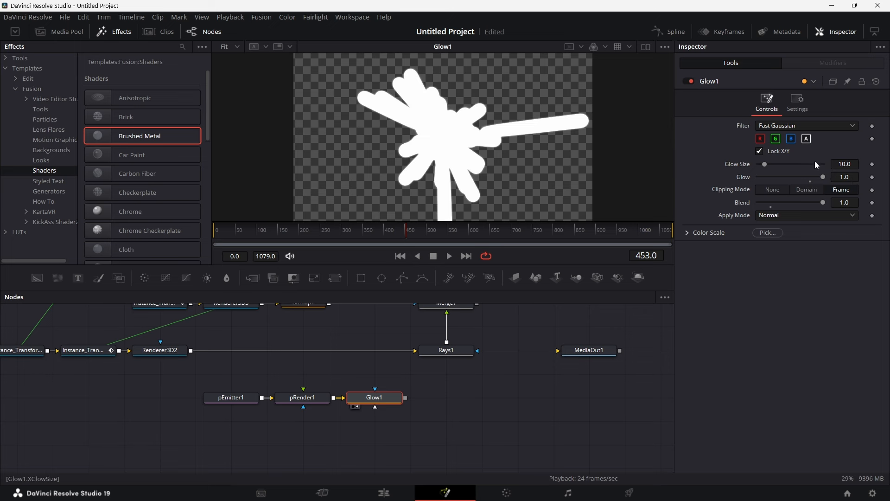
double_click(747, 178)
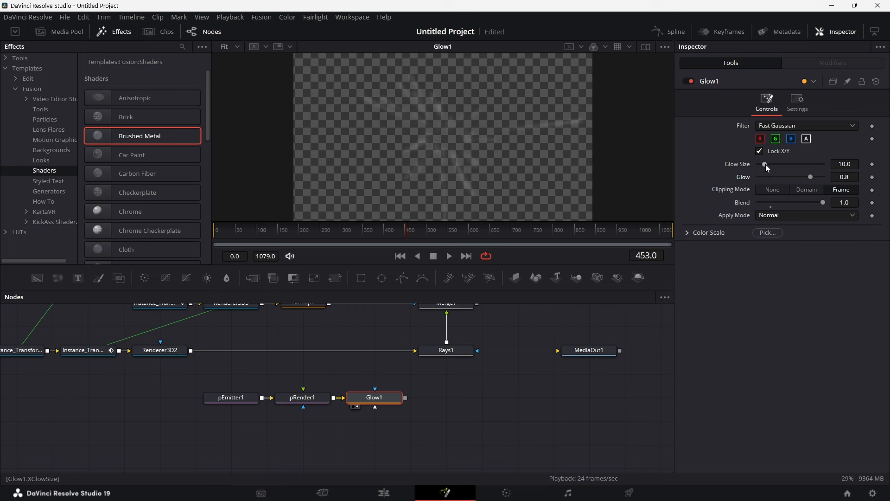
left_click_drag(766, 164, 846, 165)
double_click(852, 164)
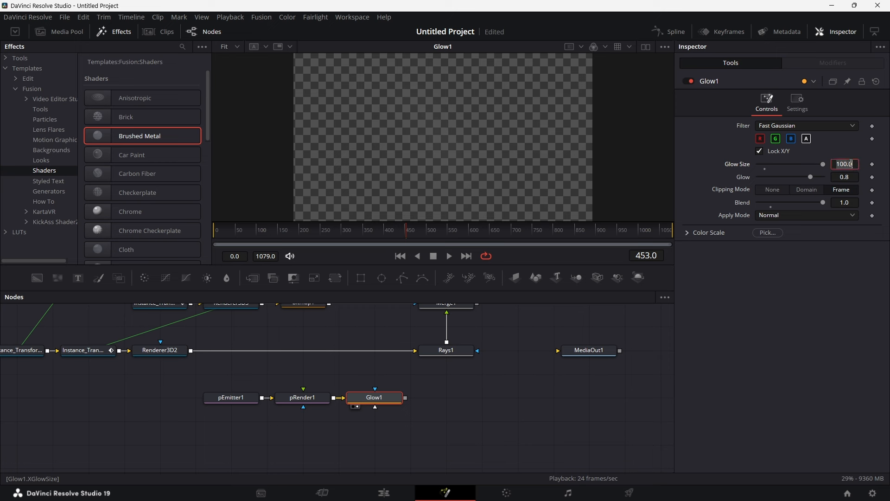
type("1.5")
key("Tab")
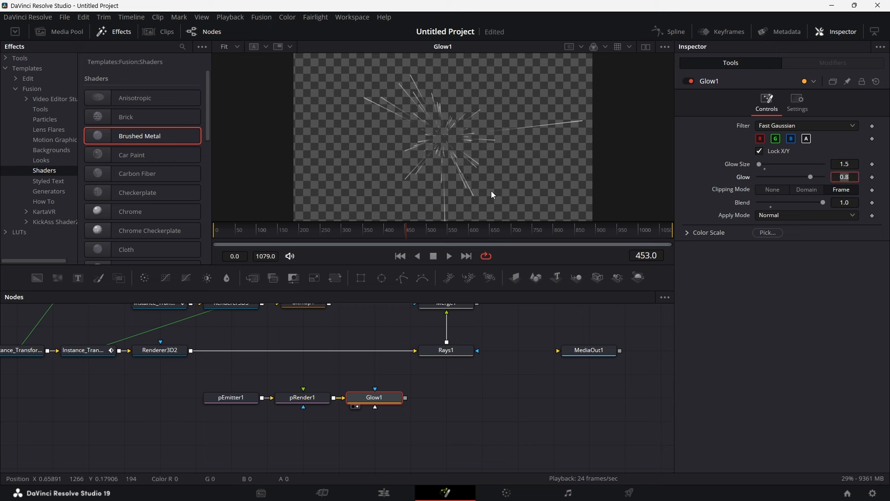
Step: Add a Soft Glow node after Glow1, set its glow size to 100, and show it in the viewer
left_click(391, 400)
key("shift+space")
type("soft")
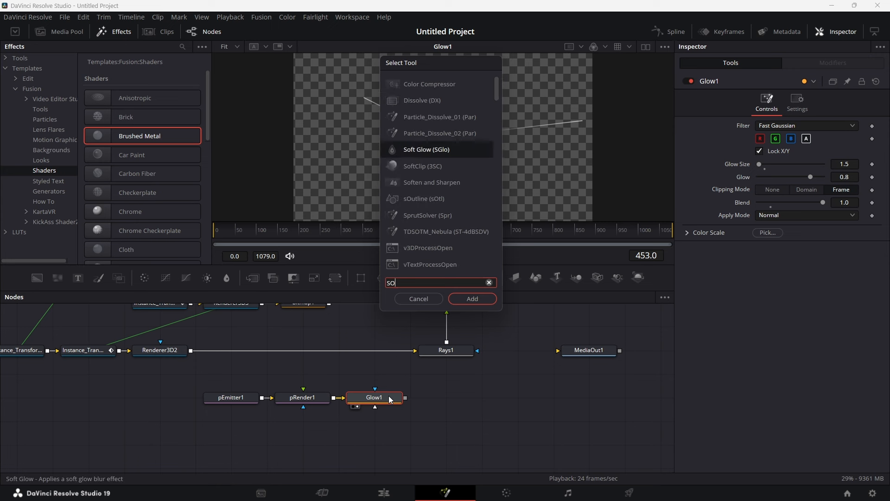
key("Return")
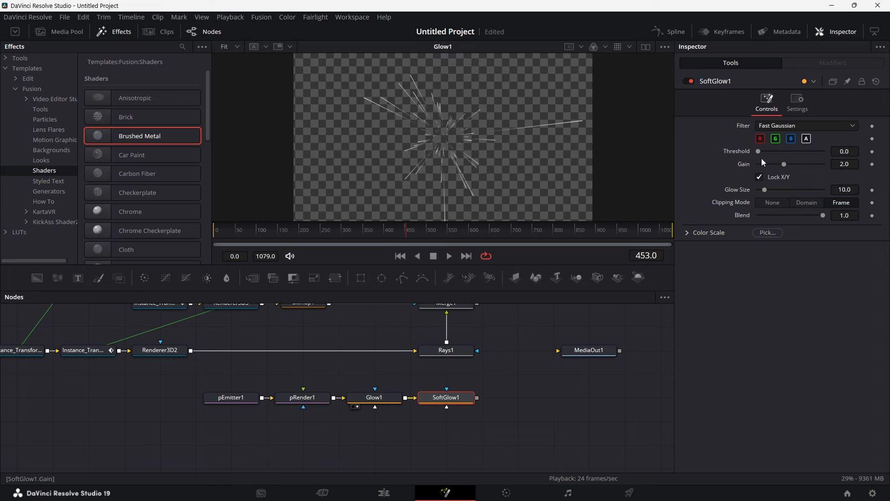
left_click_drag(764, 190, 879, 191)
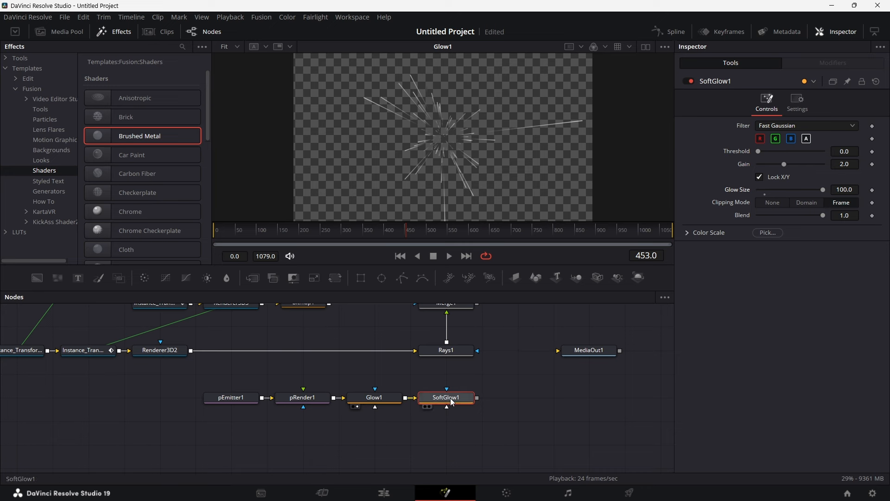
left_click_drag(453, 402, 475, 160)
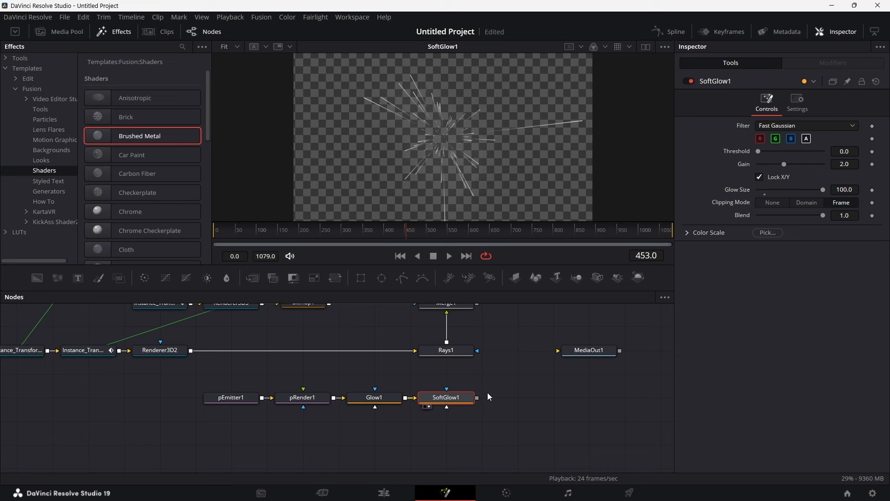
Step: Add a second Merge node fed by Merge1 as foreground, and connect SoftGlow1 as its background
scroll(492, 390, "up", 2)
scroll(494, 389, "up", 1)
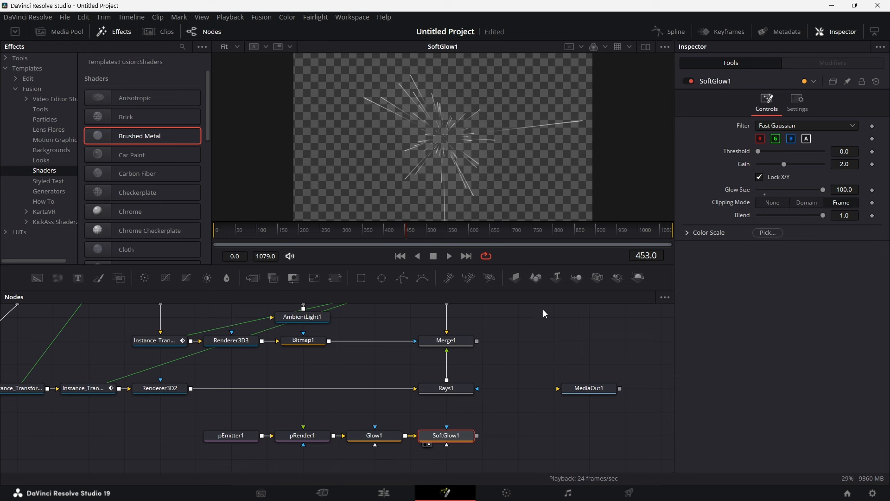
left_click_drag(252, 278, 520, 338)
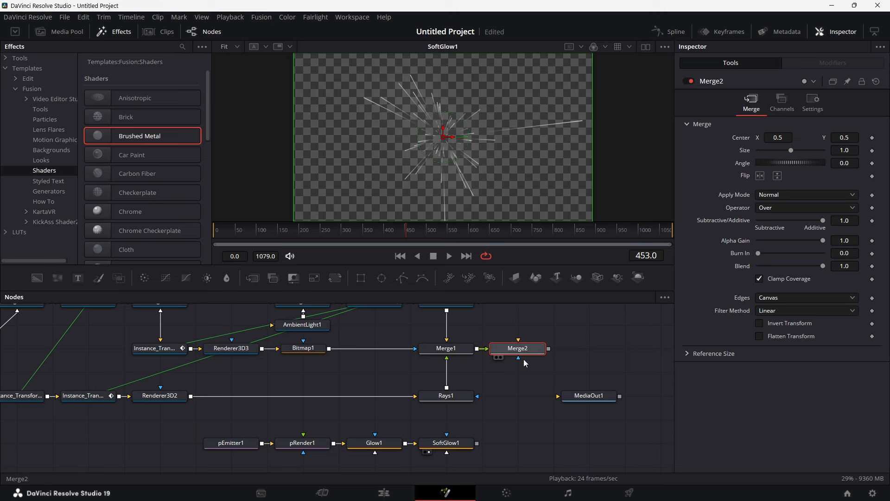
left_click_drag(477, 443, 518, 354)
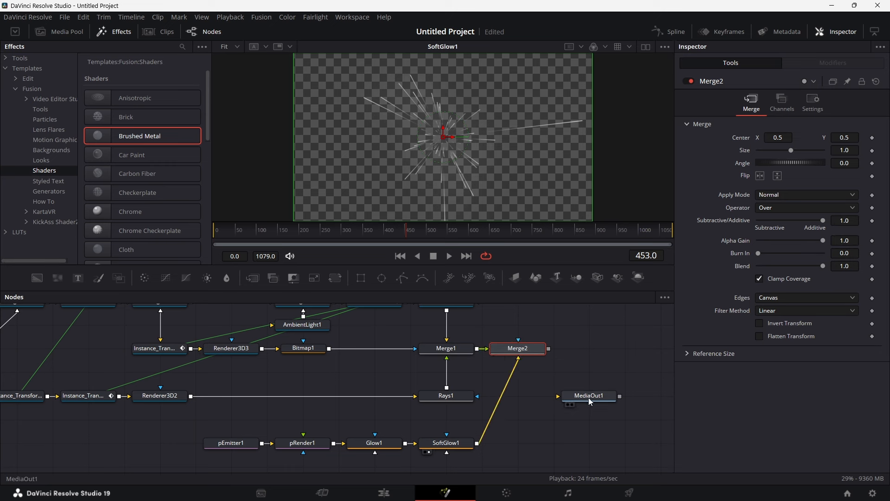
Step: Move MediaOut1 into line with Merge2, connect Merge2's output to it, and view MediaOut1
left_click_drag(589, 397, 600, 355)
left_click(600, 355)
left_click_drag(549, 350, 565, 351)
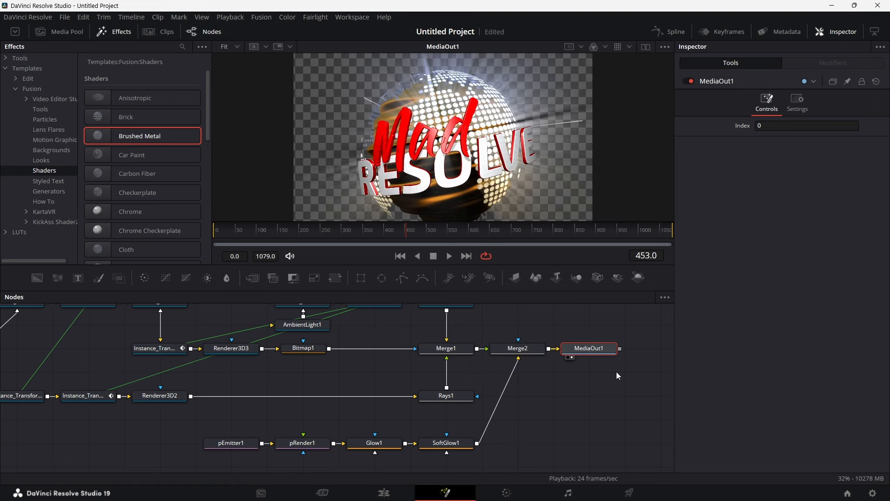
Step: Add a Background node below MediaOut1 and set its solid color to dark blue #05011e
scroll(558, 402, "down", 1)
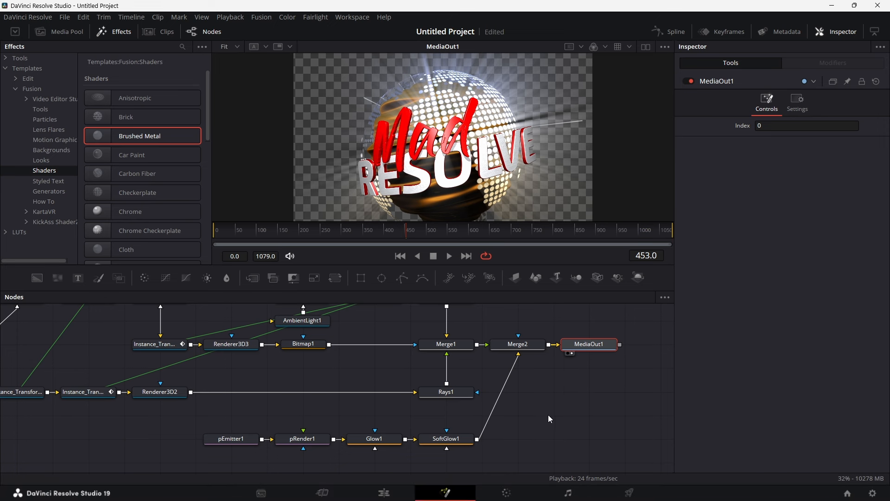
scroll(560, 438, "down", 2)
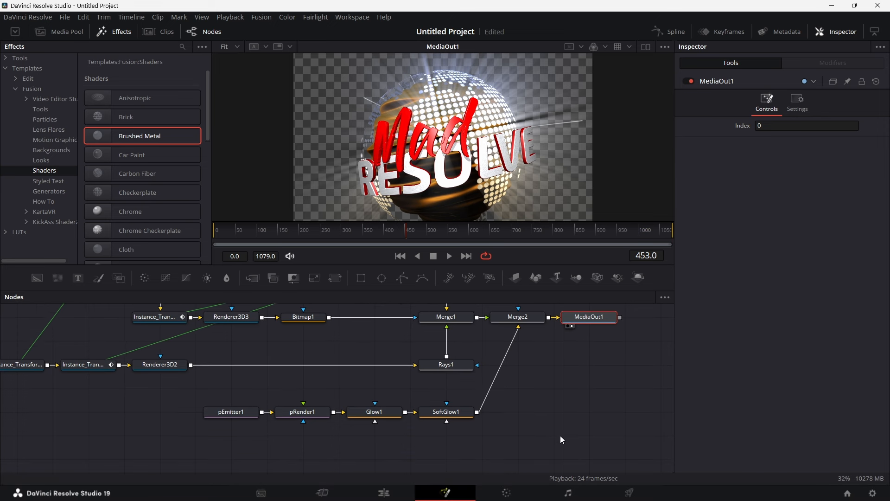
left_click_drag(67, 281, 594, 398)
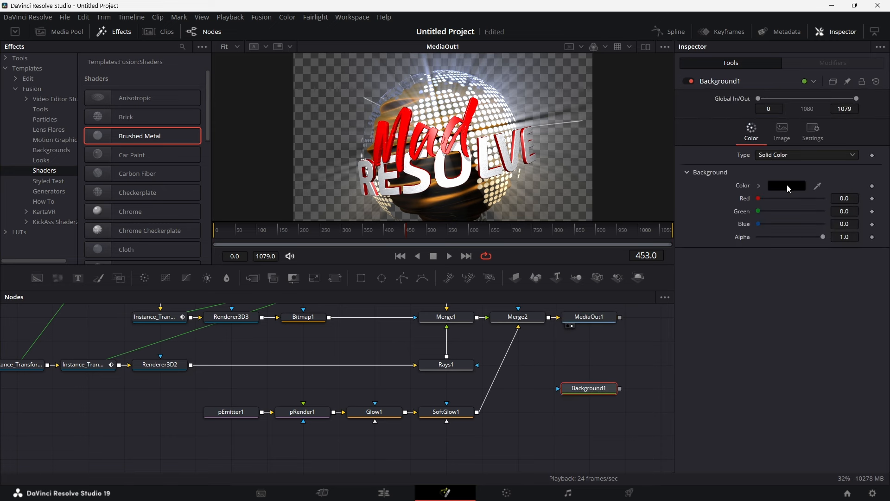
left_click(787, 186)
left_click(470, 171)
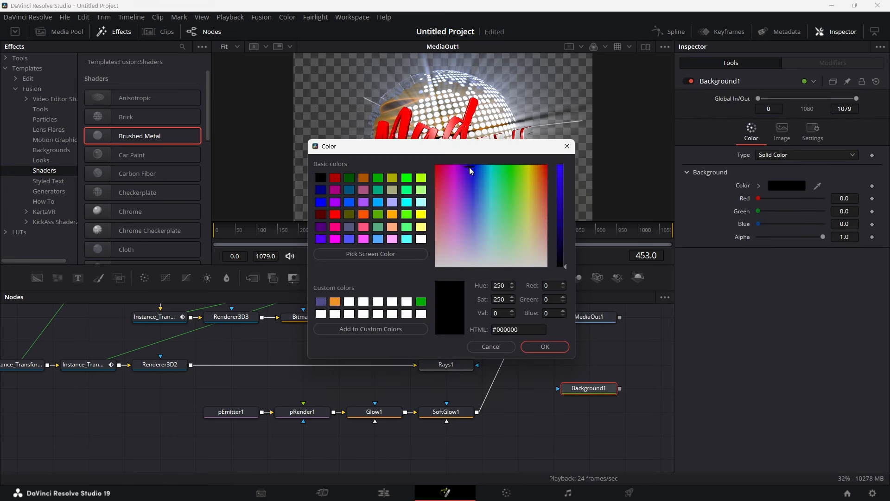
left_click(559, 241)
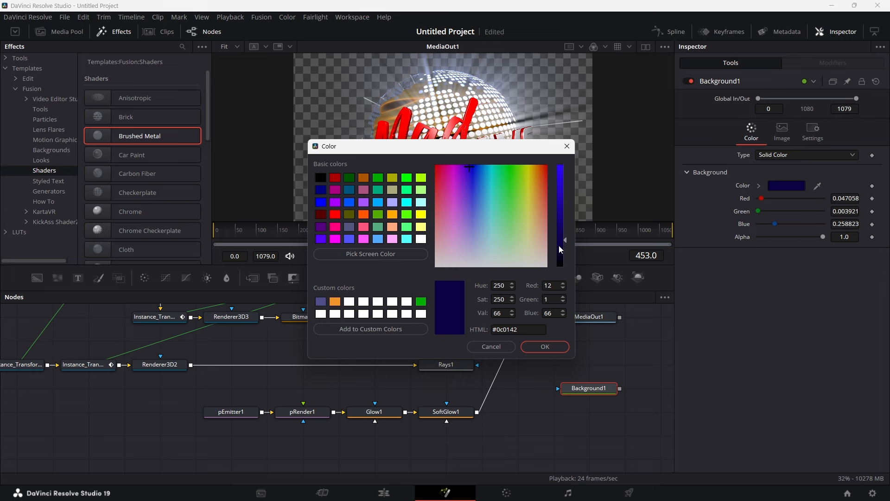
left_click_drag(560, 249, 560, 255)
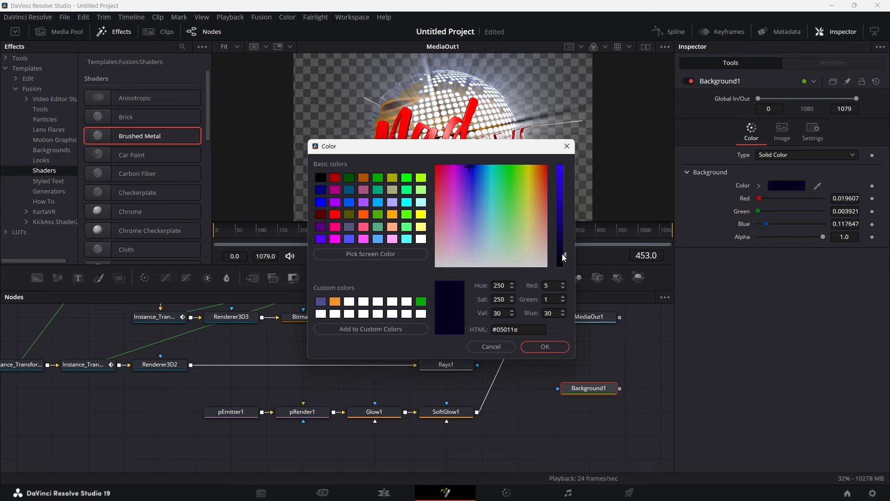
left_click(555, 349)
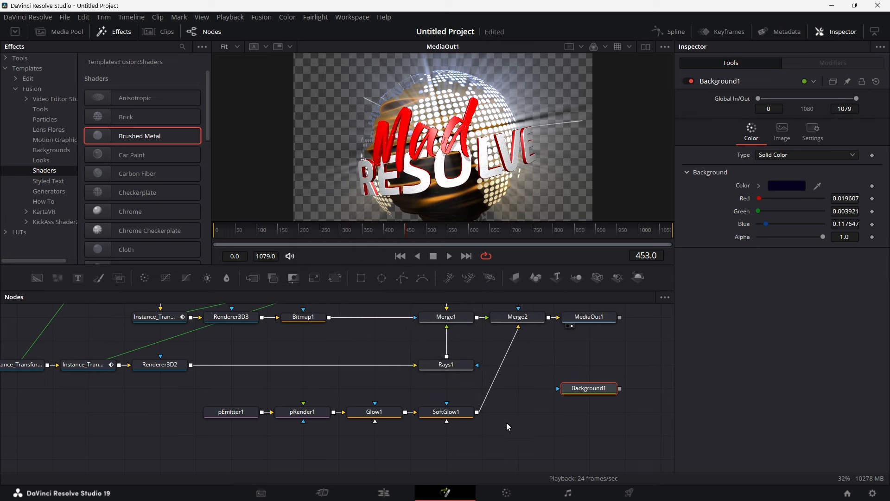
Step: Add a Merge node combining SoftGlow1 as foreground over Background1, and feed it into Merge2's background input
left_click_drag(251, 278, 517, 386)
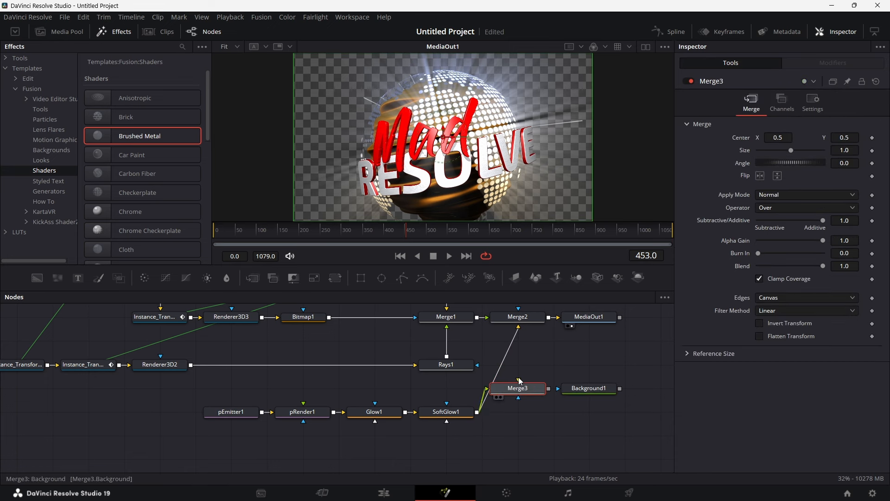
left_click_drag(620, 389, 519, 331)
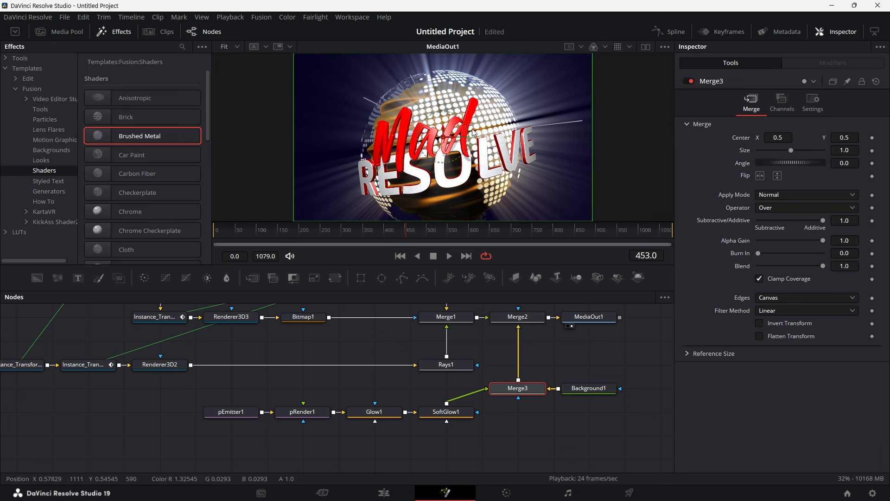
Step: Darken Background1's solid color to a deeper blue with red 0.011764, green 0.003921 and blue 0.066666
left_click(604, 394)
left_click(780, 185)
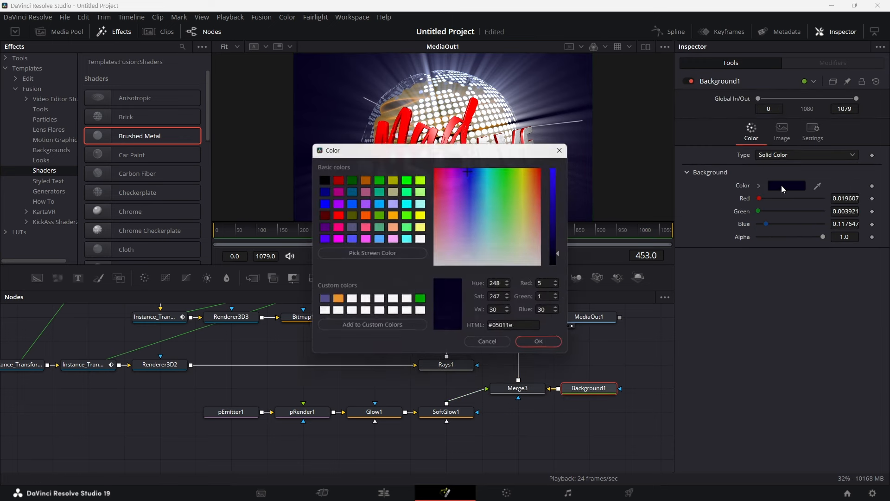
left_click(561, 264)
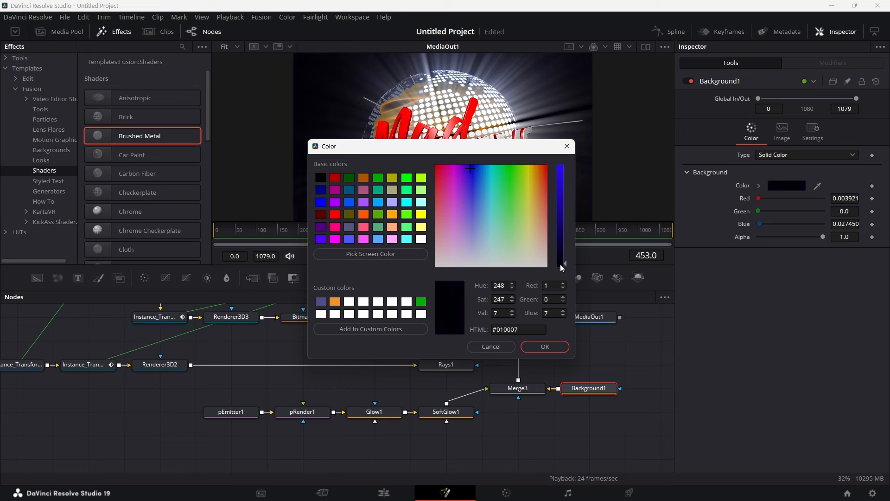
left_click(562, 259)
left_click(554, 348)
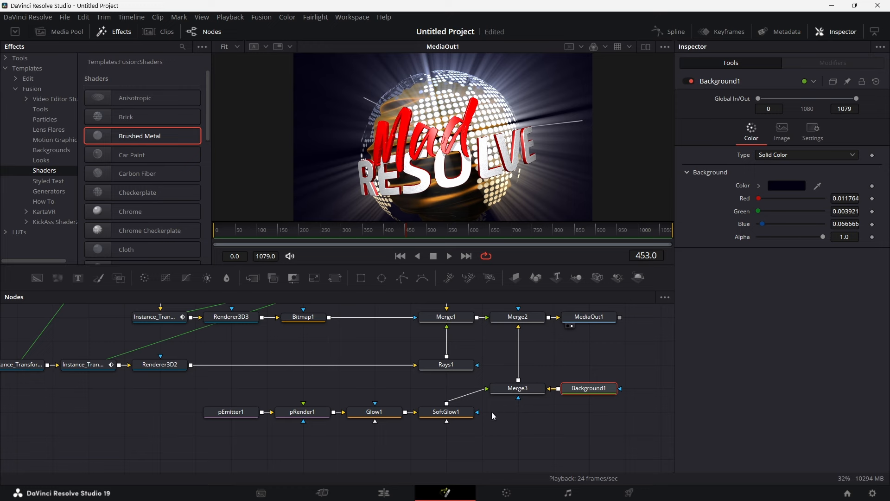
Step: Play the Fusion composition from its start on the edit timeline to review the darker background and particles
left_click(384, 493)
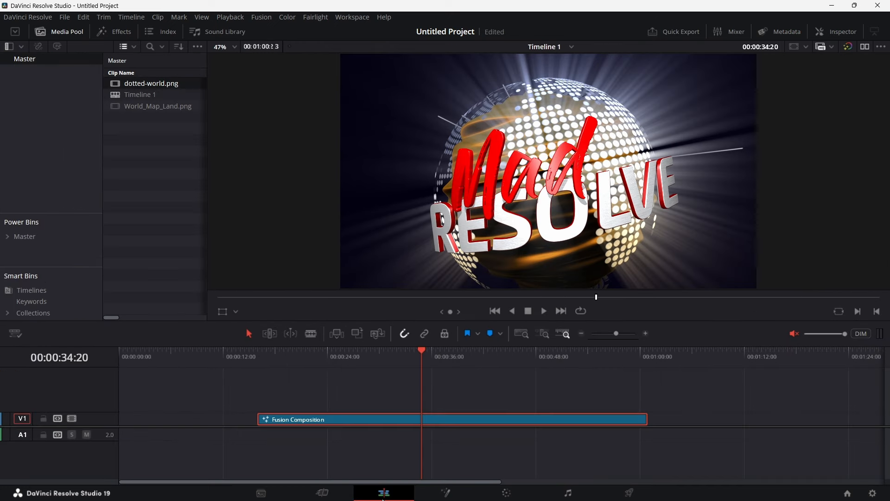
left_click(259, 358)
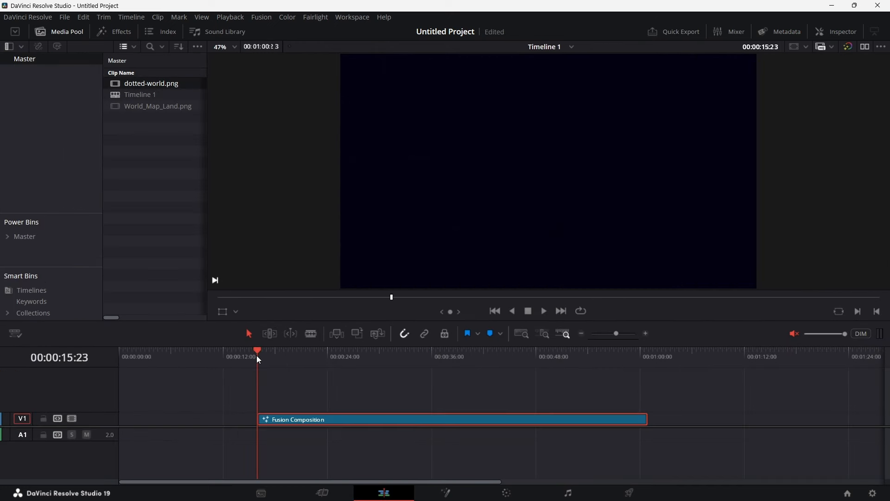
key("space")
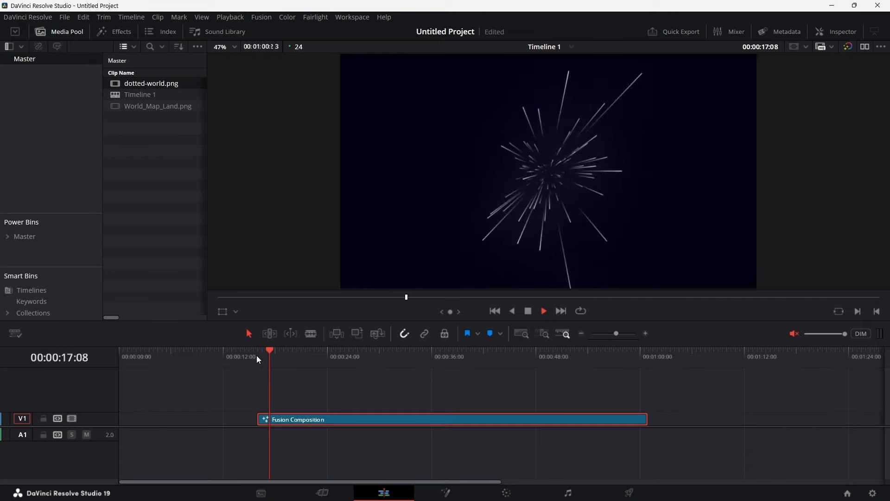
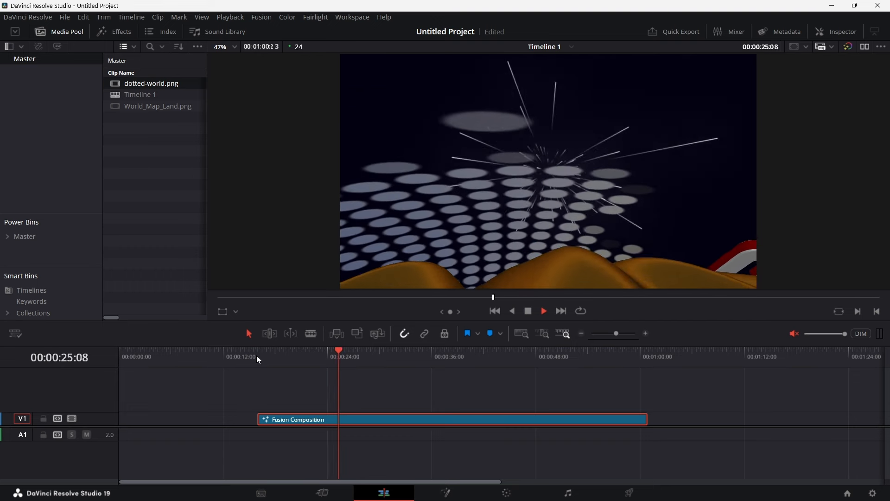
key("space")
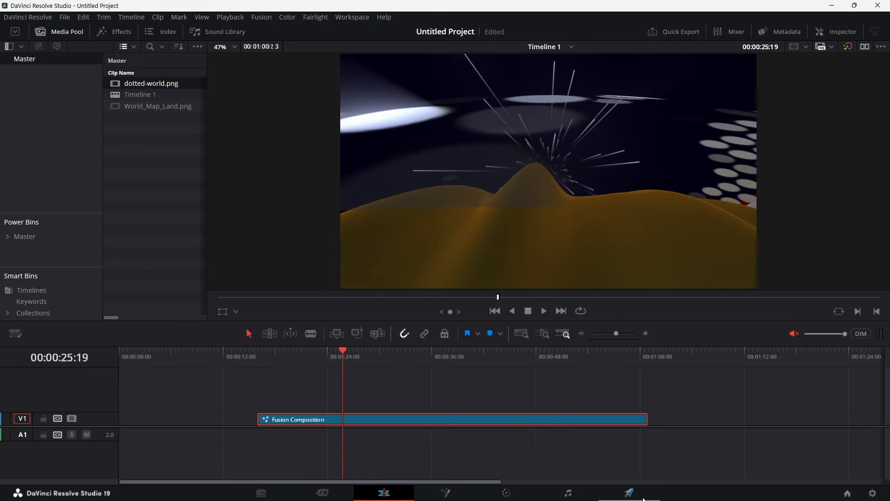
Step: Set pEmitter1's emitter Number to 1.0 in the Fusion composition
left_click(454, 495)
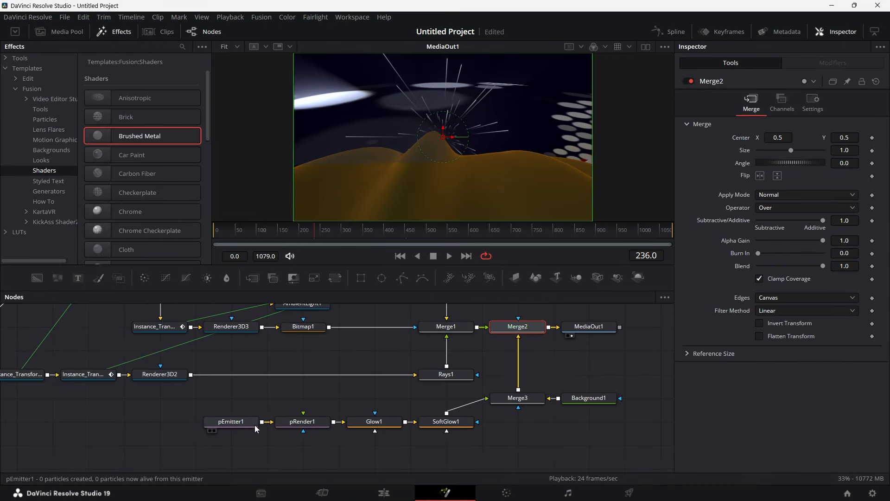
left_click(244, 421)
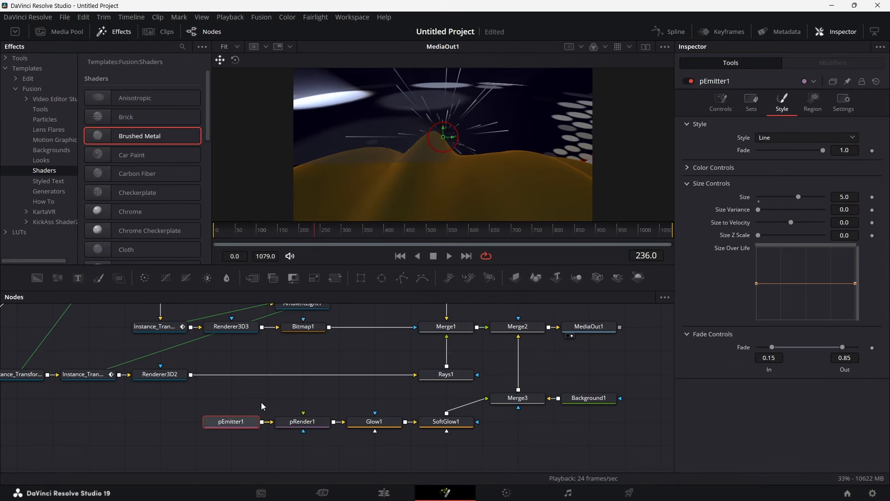
left_click(720, 102)
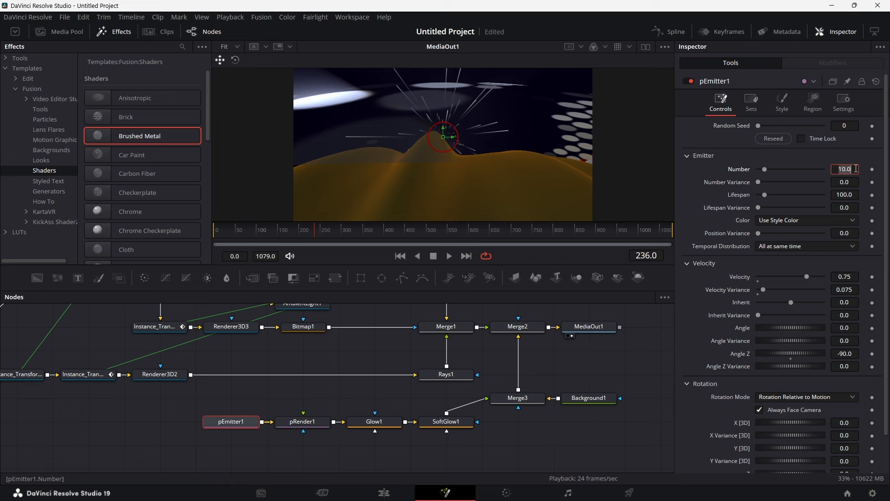
key("Tab")
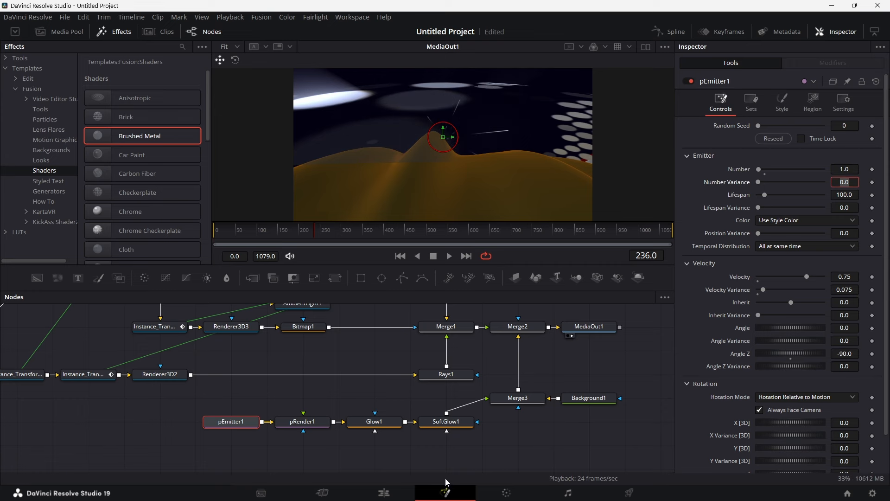
Step: Replay the composition from its start on the edit timeline to check the reduced particle density
left_click(381, 493)
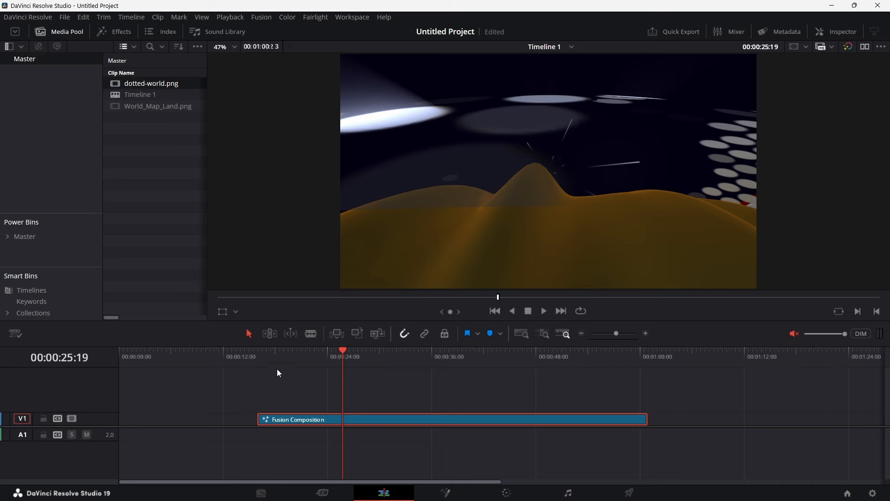
left_click(255, 354)
key("space")
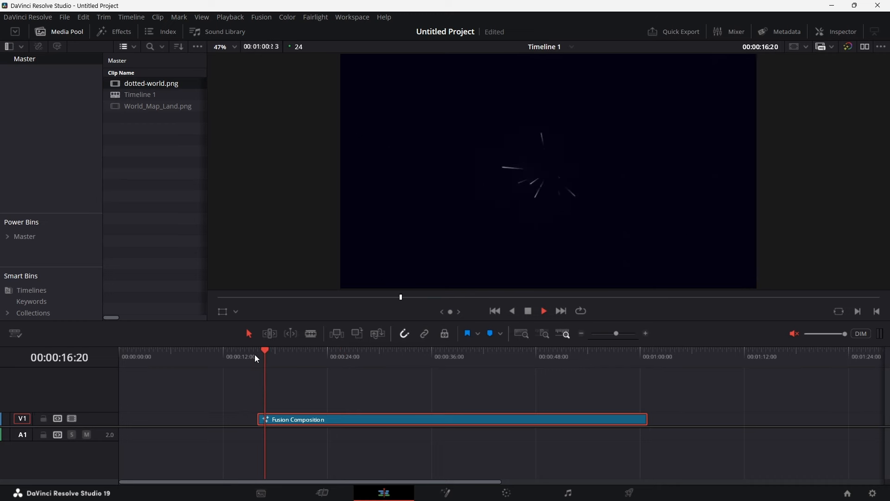
key("space")
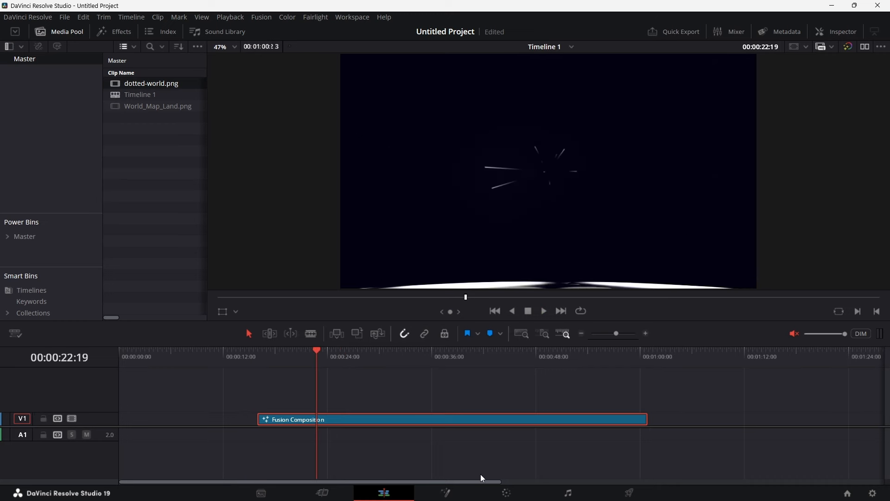
Step: Set pEmitter1's emitter Number to 0.5 in the Fusion composition
left_click(445, 494)
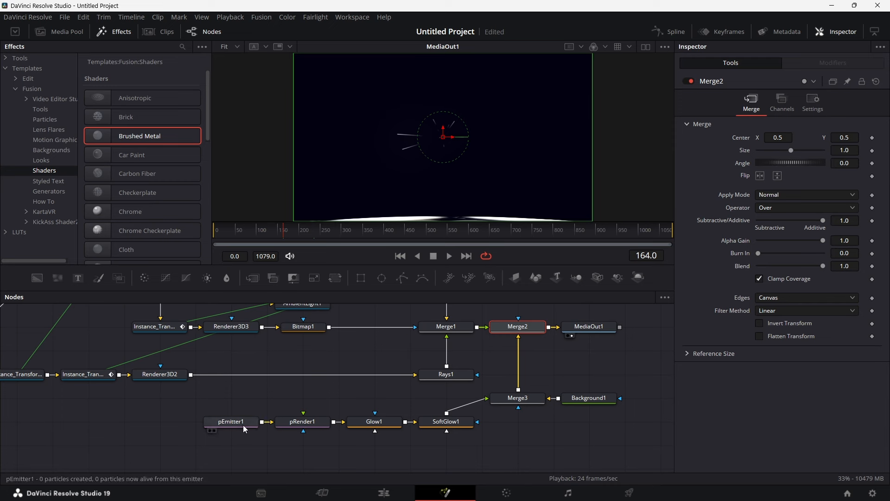
left_click(243, 425)
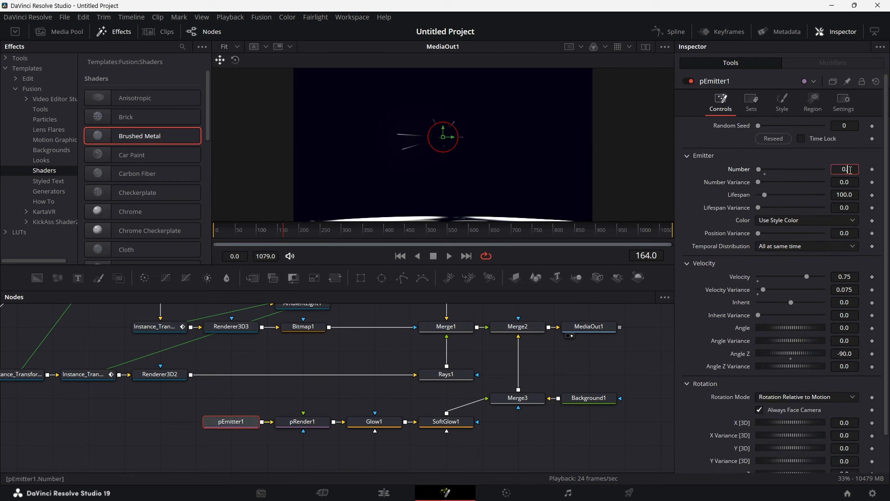
key("Tab")
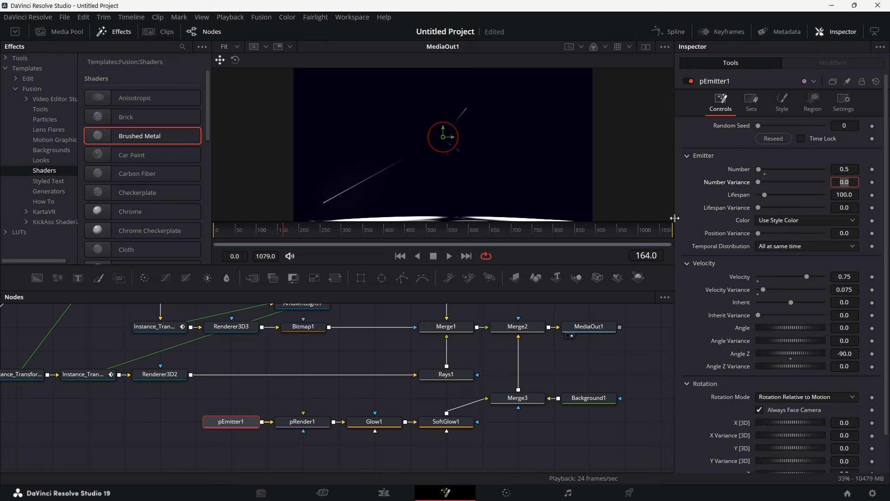
Step: Play the composition from its start on the edit timeline to review the sparser line particles
left_click(385, 493)
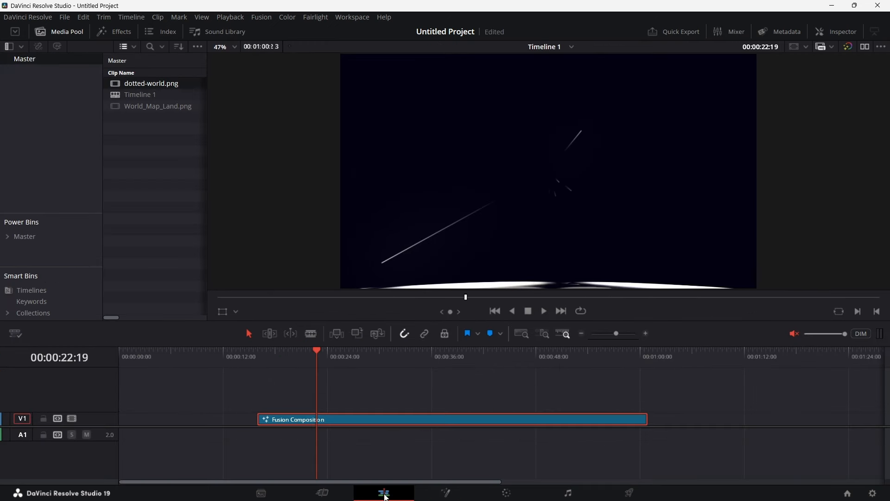
left_click(256, 356)
key("space")
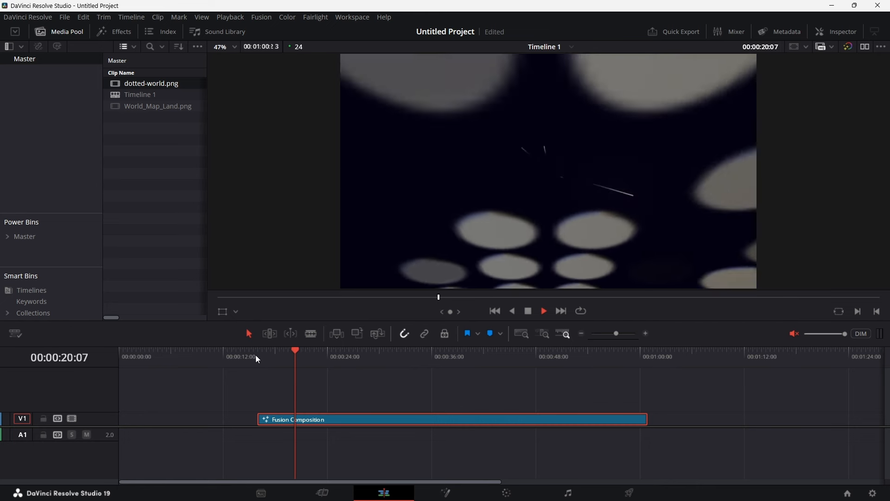
key("space")
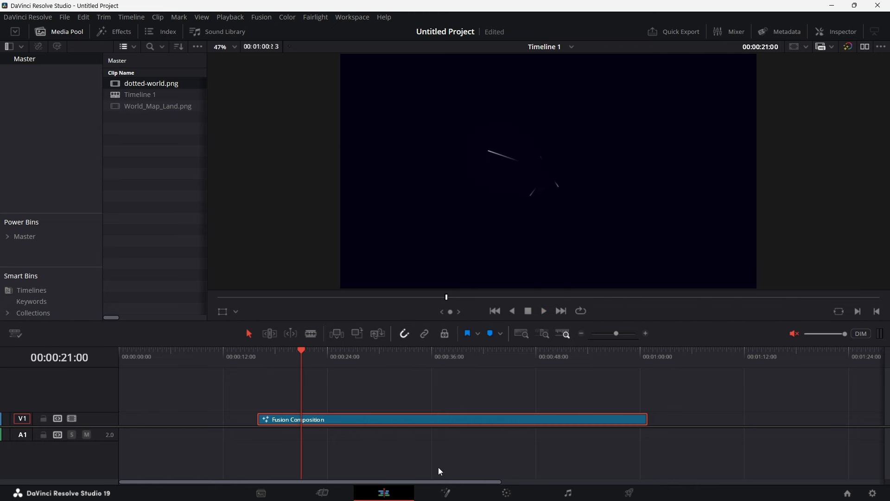
Step: Enlarge pEmitter1's spherical emission region in the Fusion viewer to about eight times its radius, extending beyond the frame's upper and lower edges
left_click(446, 494)
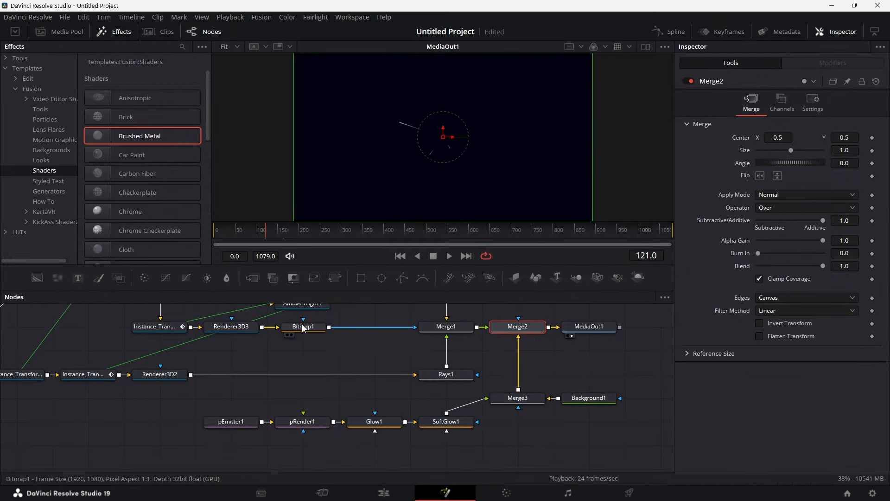
left_click(241, 422)
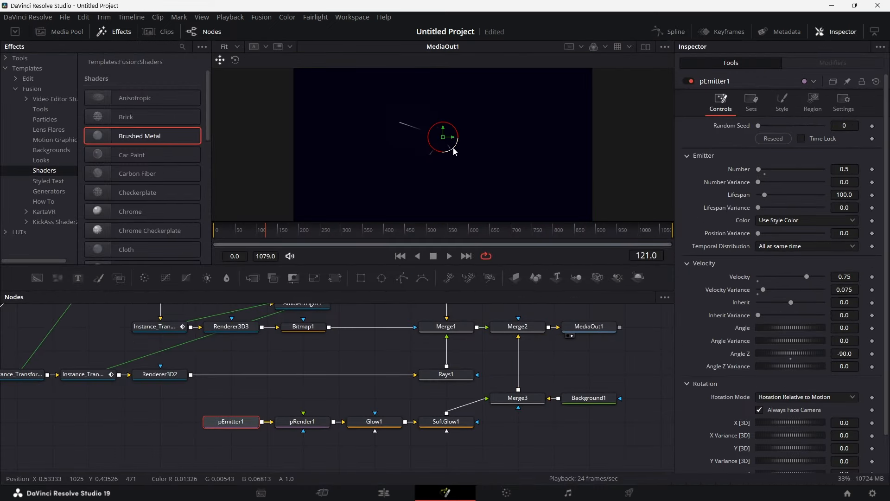
left_click_drag(455, 150, 534, 215)
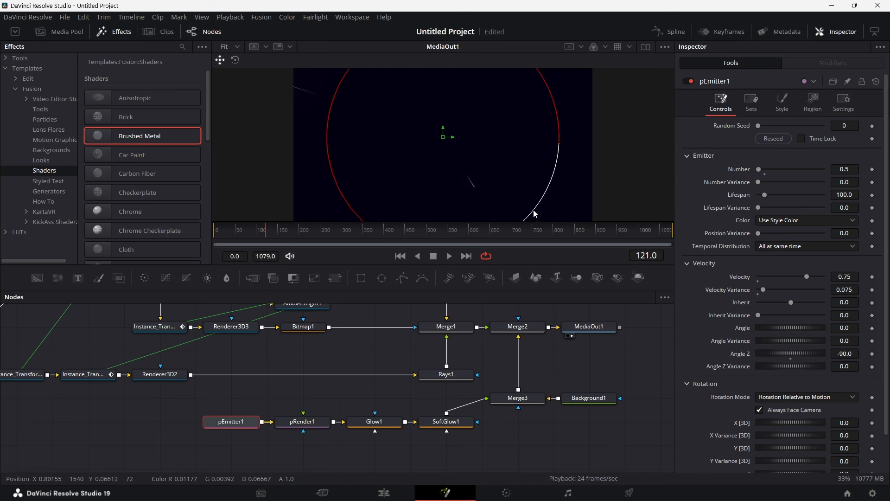
Step: Play the composition from its start on the edit timeline to check the particles emitted from the enlarged region
left_click(385, 493)
left_click(258, 354)
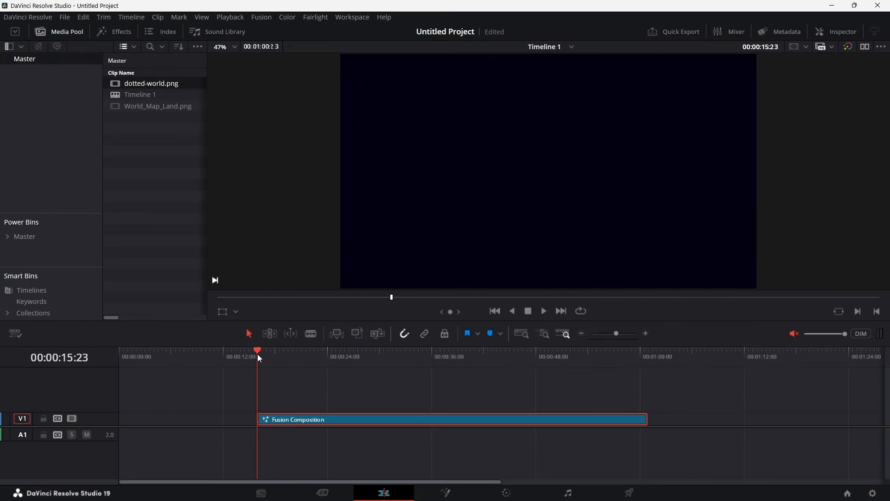
key("space")
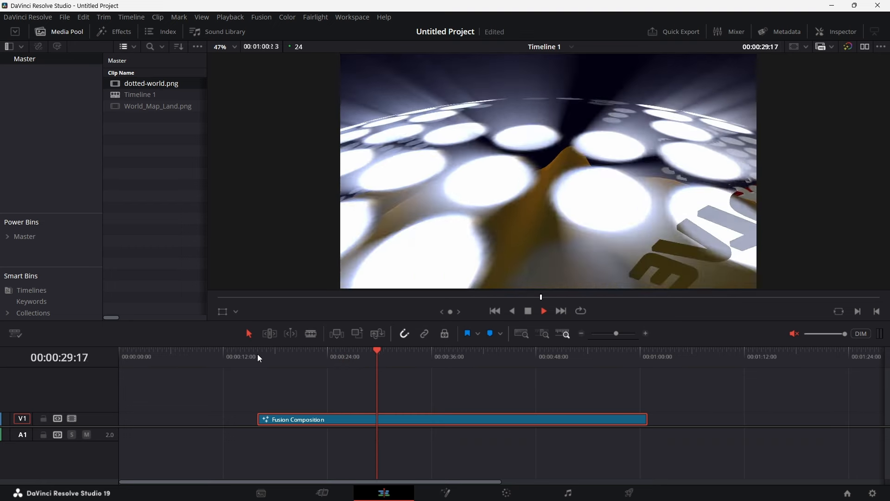
key("space")
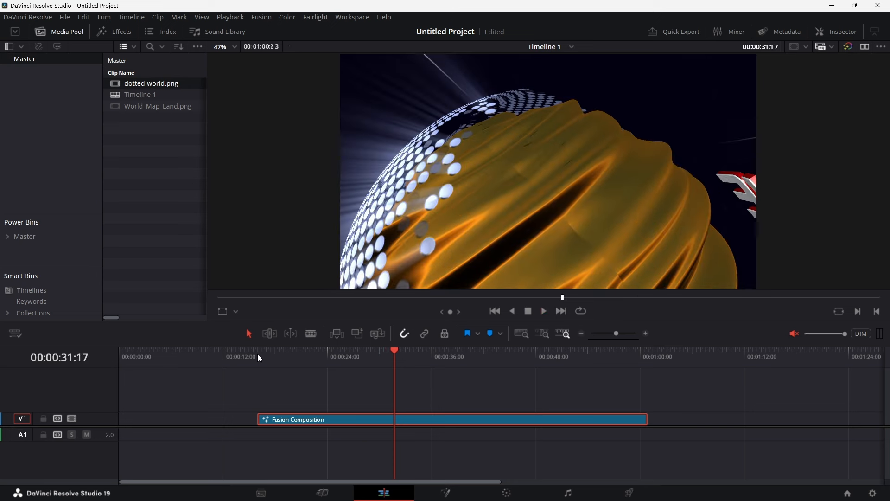
Step: Jump back to earlier points in the composition and replay the camera's passage through the globe
left_click(371, 360)
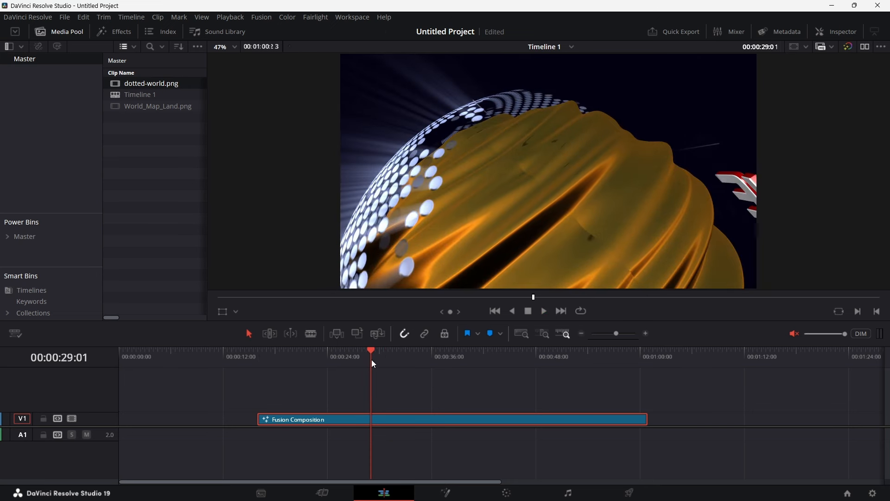
left_click(355, 356)
left_click(338, 356)
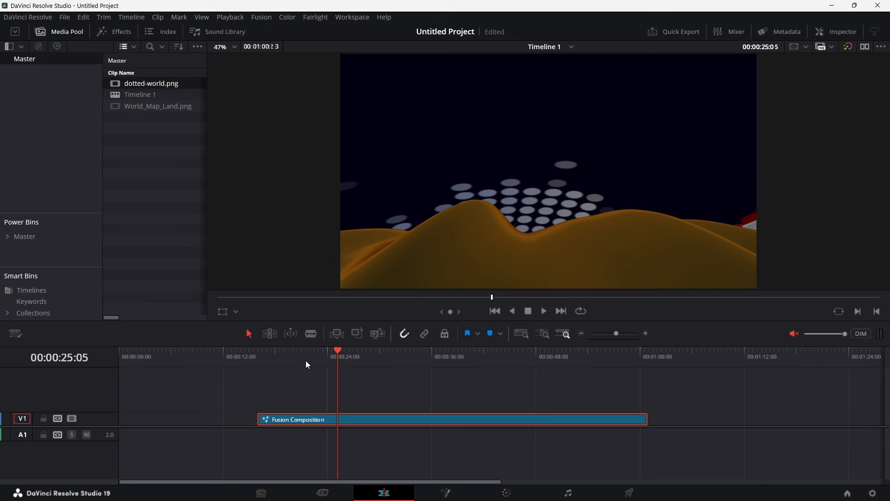
left_click(305, 360)
key("space")
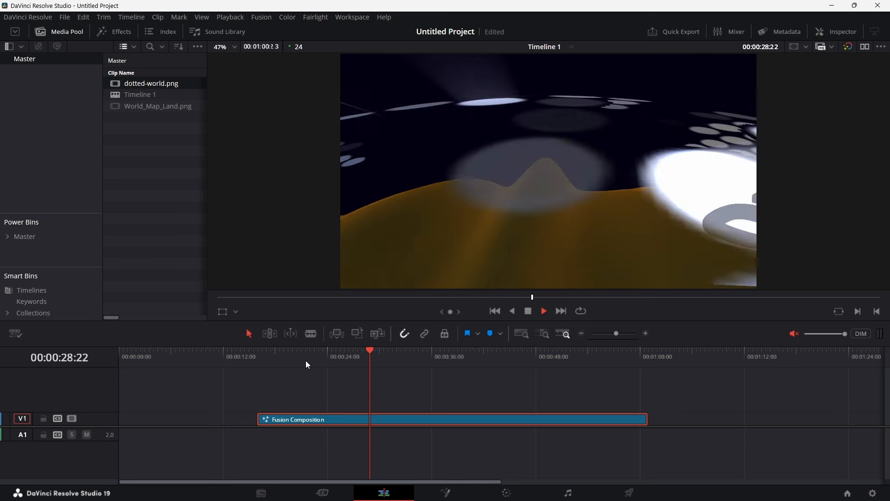
key("space")
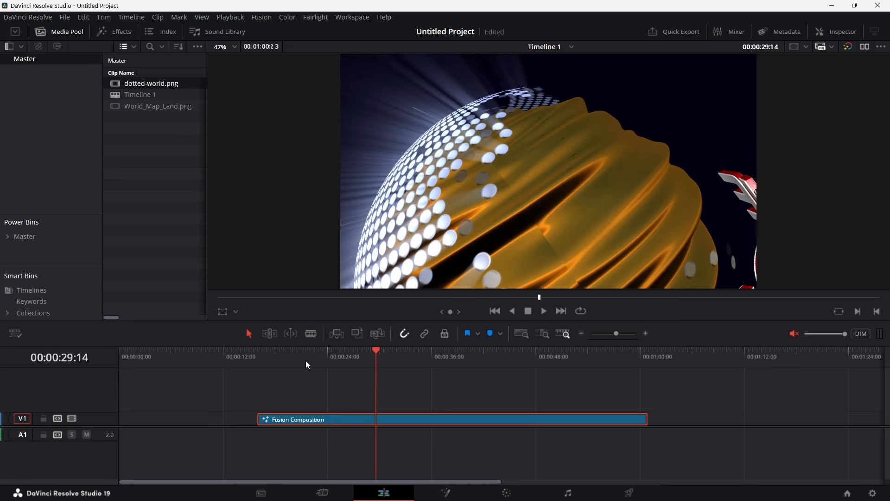
Step: Step backward frame by frame from 00:00:29:14 to examine the globe, camera move and particles
key("Left")
key("Left")
key("Left")
key("Left")
key("Left")
key("Left")
key("Left")
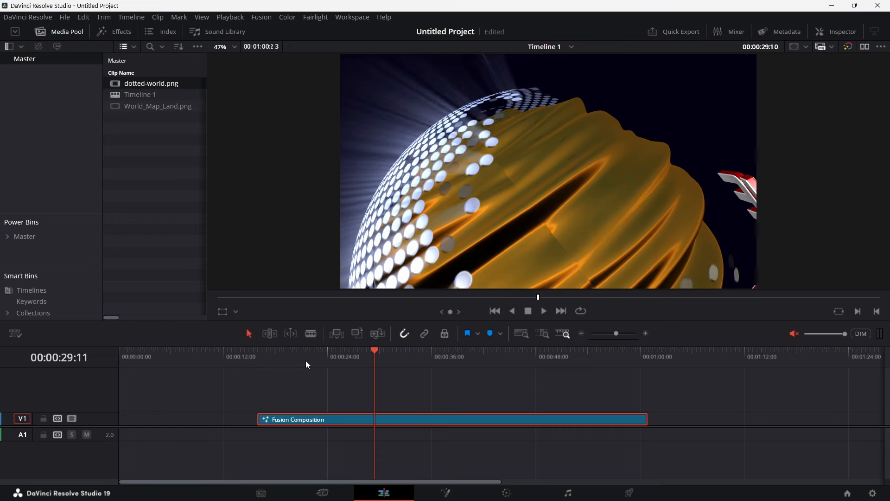
key("Left")
key("Left")
key("Left")
key("Left")
key("Left")
key("Left")
key("Left")
key("Left")
key("Left")
key("Left")
key("Left")
key("Left")
key("Left")
key("Left")
key("Left")
key("Left")
key("Left")
key("Left")
key("Left")
key("Left")
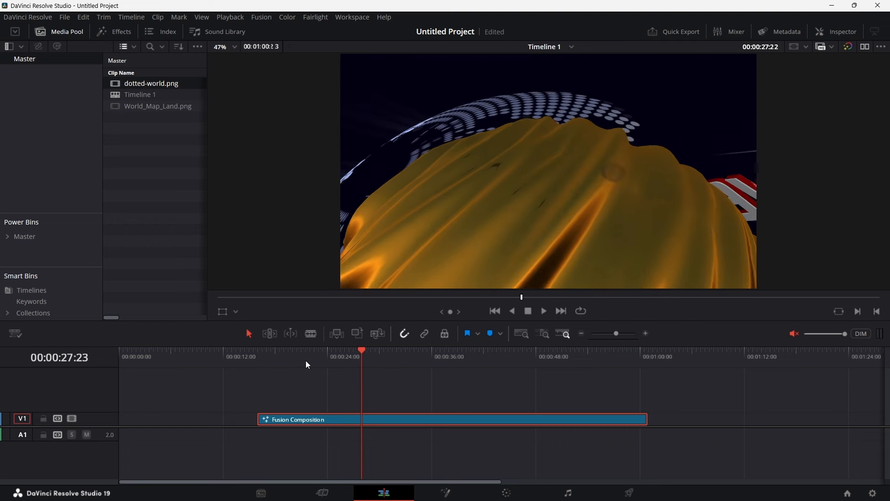
key("Left")
key("Left")
key("Left")
key("Left")
key("Left")
key("Left")
key("Left")
key("Left")
key("Left")
key("Left")
key("Left")
key("Left")
key("Left")
key("Left")
key("Left")
key("Left")
key("Left")
key("Left")
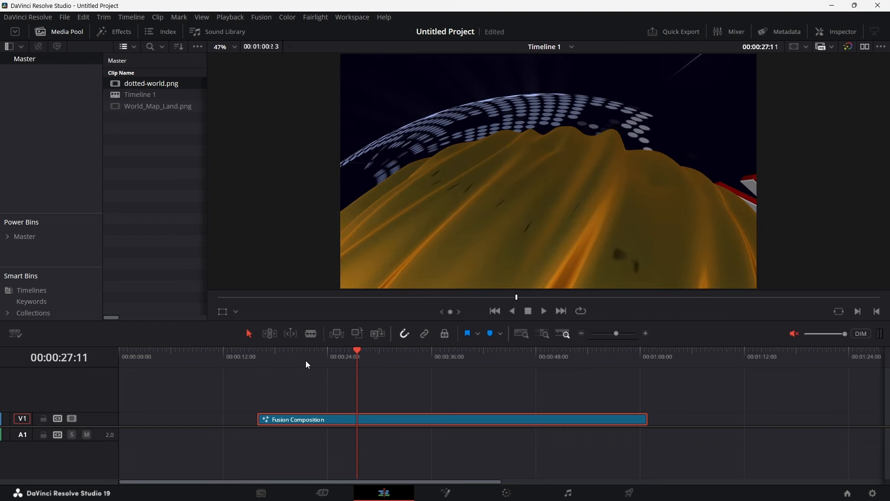
key("Left")
key("Left")
key("Left")
key("Left")
key("Left")
key("Left")
key("Left")
key("Left")
key("Left")
key("Left")
key("Left")
key("Left")
key("Left")
key("Left")
key("Left")
key("Left")
key("Left")
key("Left")
key("Left")
key("Left")
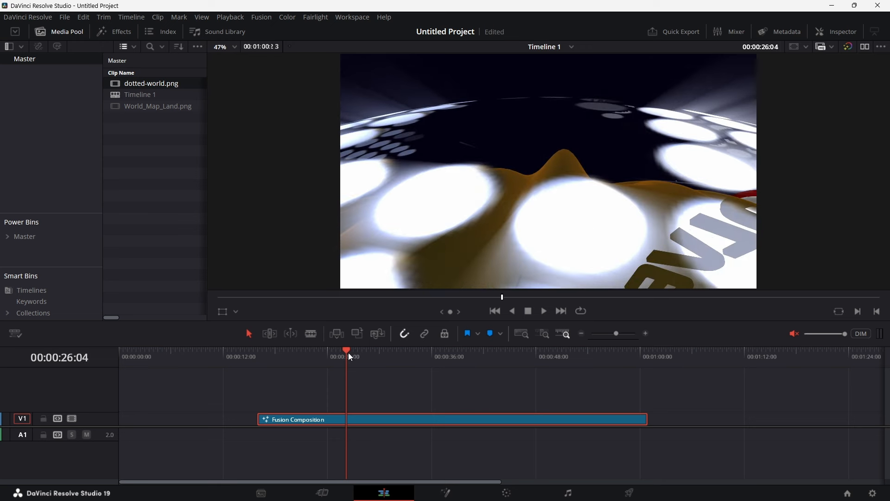
Step: Add a Dissolve node below Bitmap1 in the Fusion node graph and feed Bitmap1's output into its background input
left_click(446, 493)
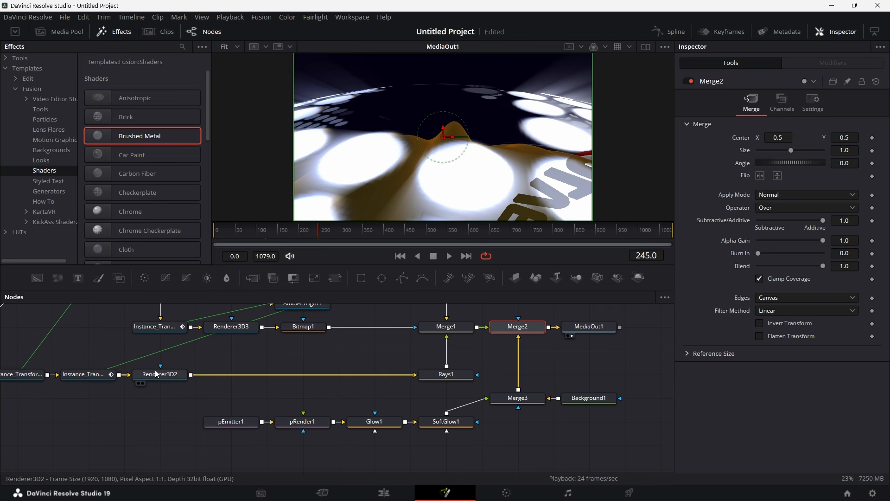
scroll(322, 353, "up", 2)
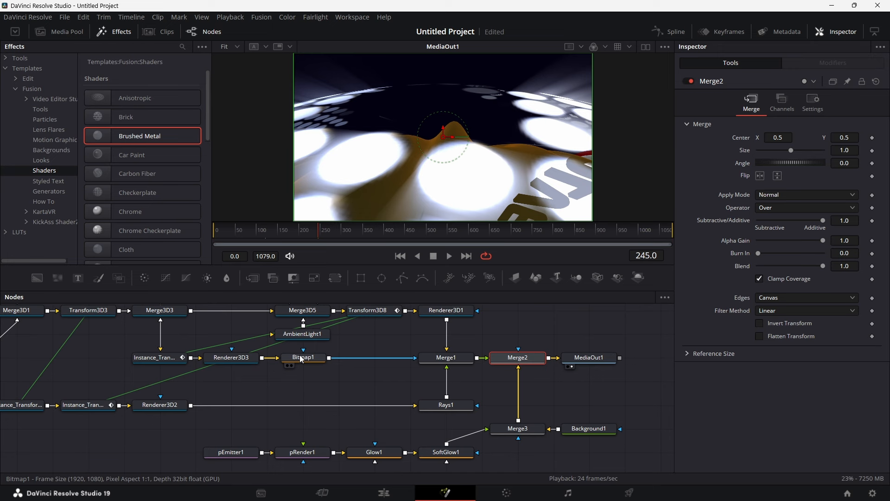
left_click(301, 358)
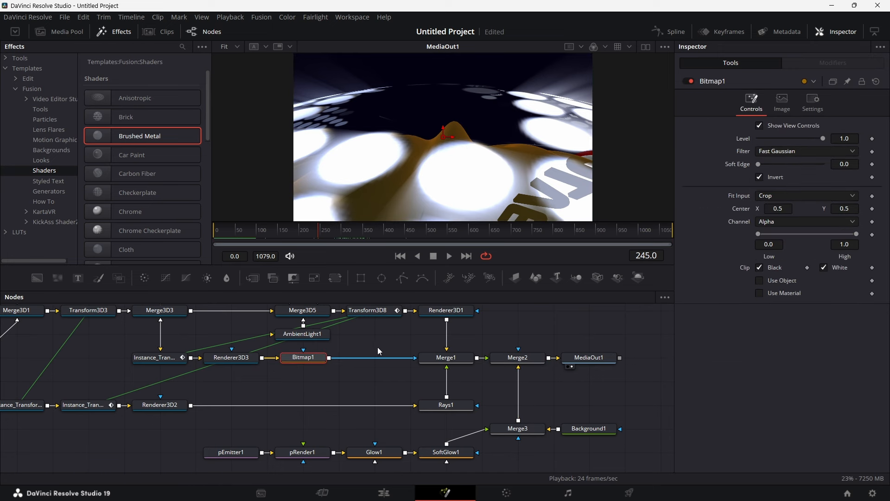
left_click(310, 399)
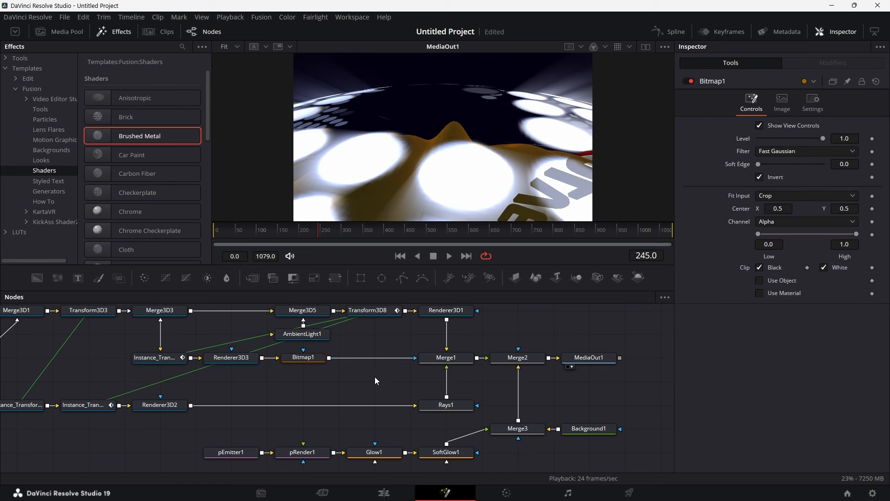
key("shift+space")
type("DISS")
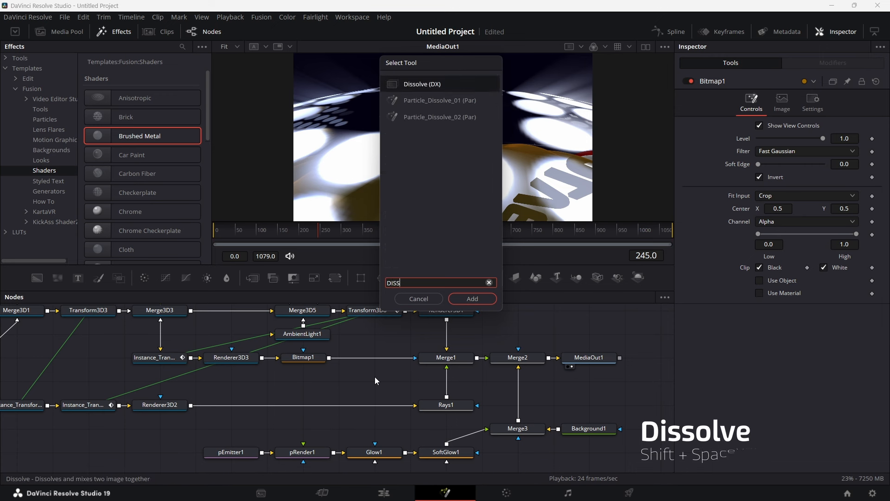
key("Return")
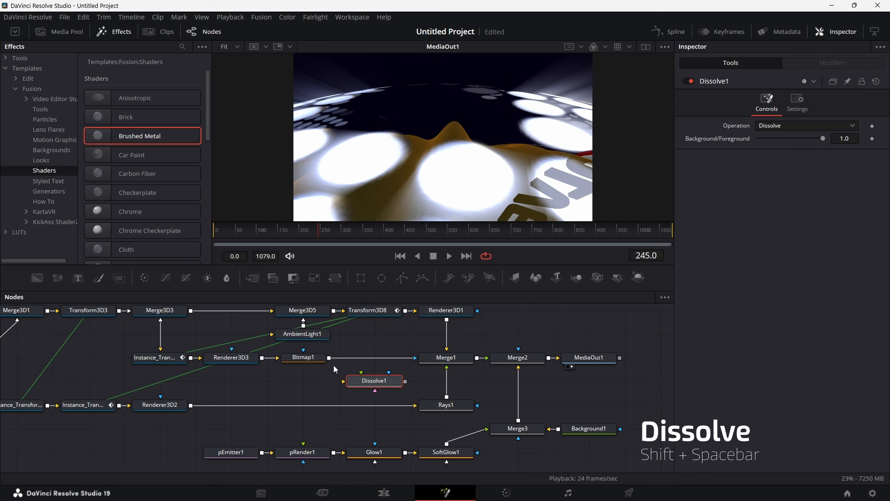
left_click_drag(330, 358, 345, 383)
Step: Add a solid white (#ffffff) Background node above the Dissolve node and connect it to the dissolve's foreground input
left_click_drag(301, 323, 371, 339)
left_click(789, 186)
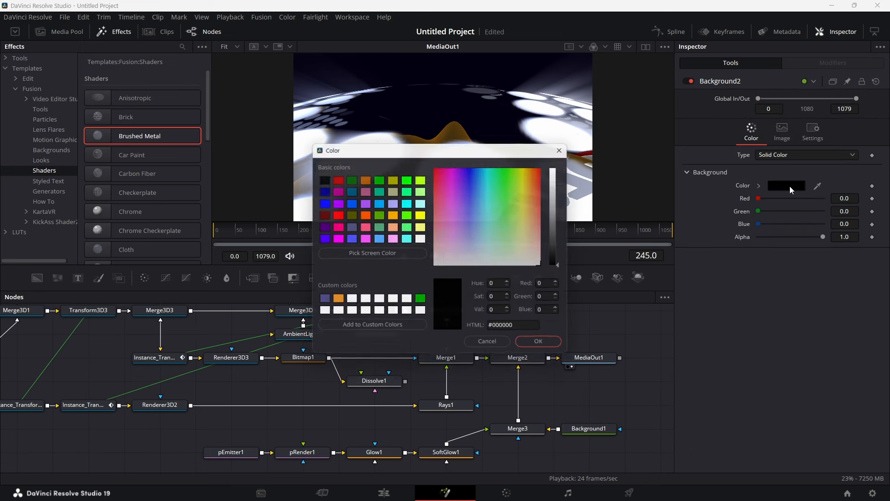
left_click(349, 302)
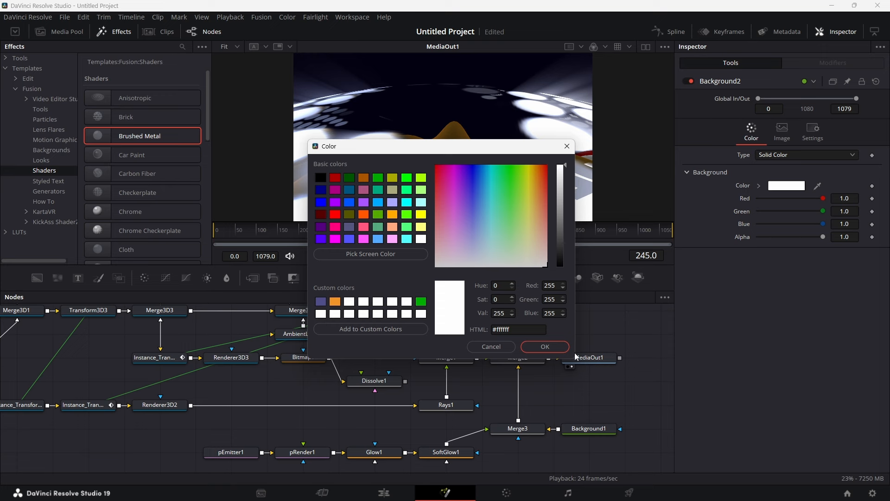
left_click(553, 348)
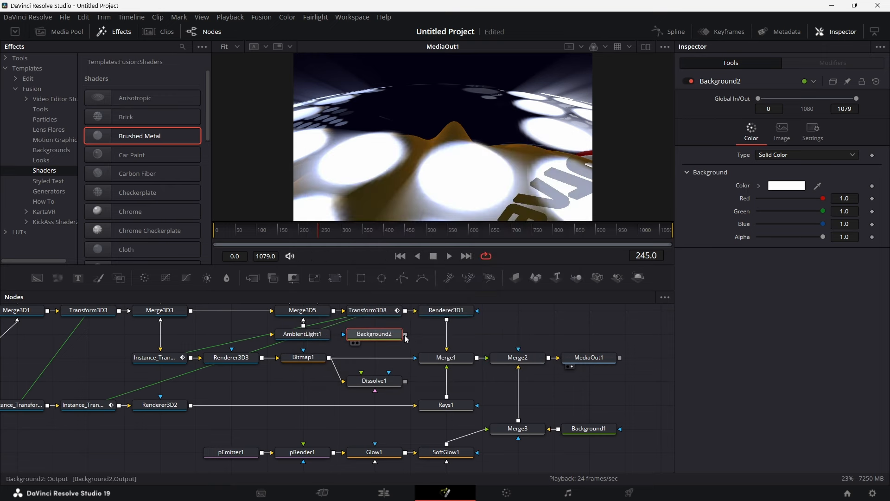
left_click_drag(406, 334, 361, 372)
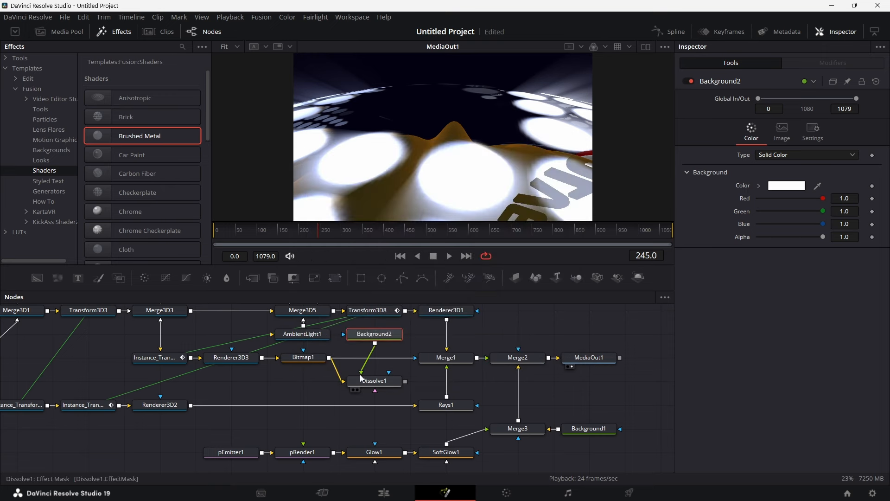
Step: Step frame by frame between frames 242 and 262 to examine the camera's exit from the globe, ending on frame 258
left_click(520, 327)
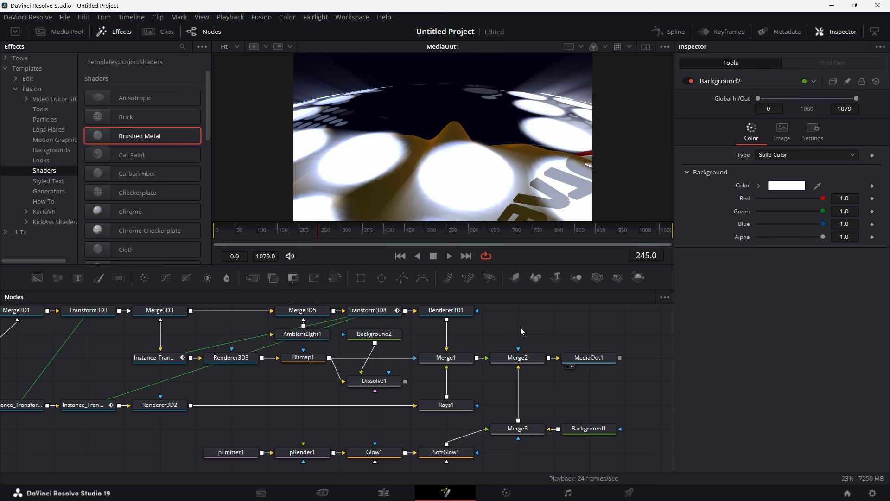
key("Left")
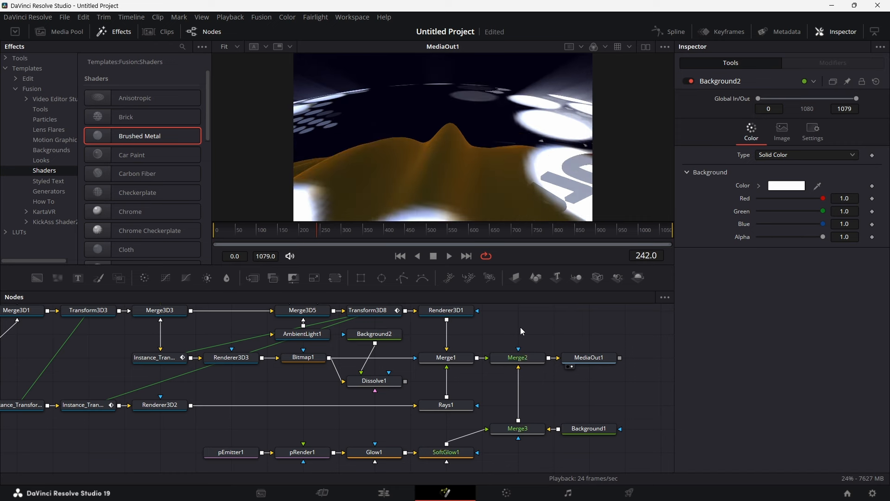
key("Right")
key("Right")
key("Right")
key("Right")
key("Right")
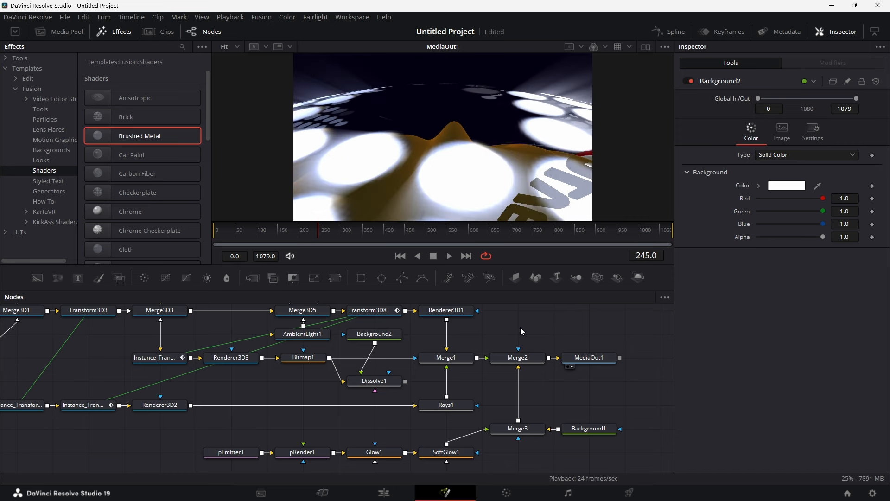
key("Right")
key("Right")
key("Right")
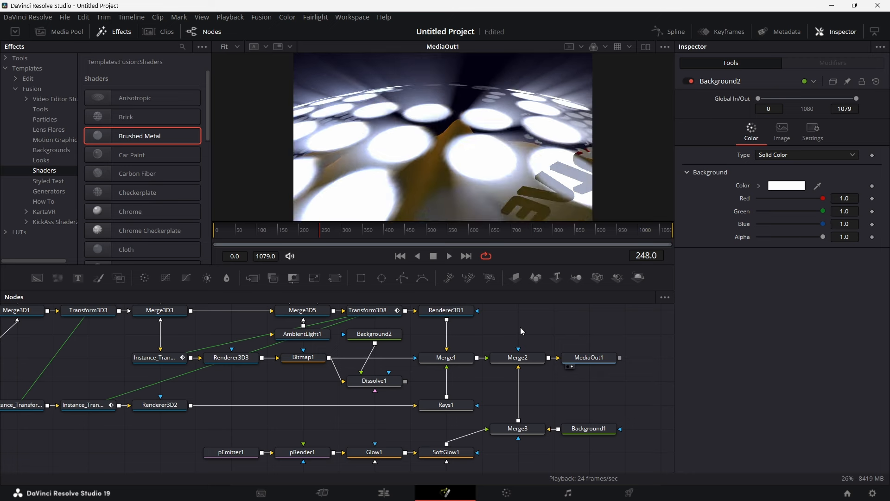
key("Right")
key("Right")
key("Right")
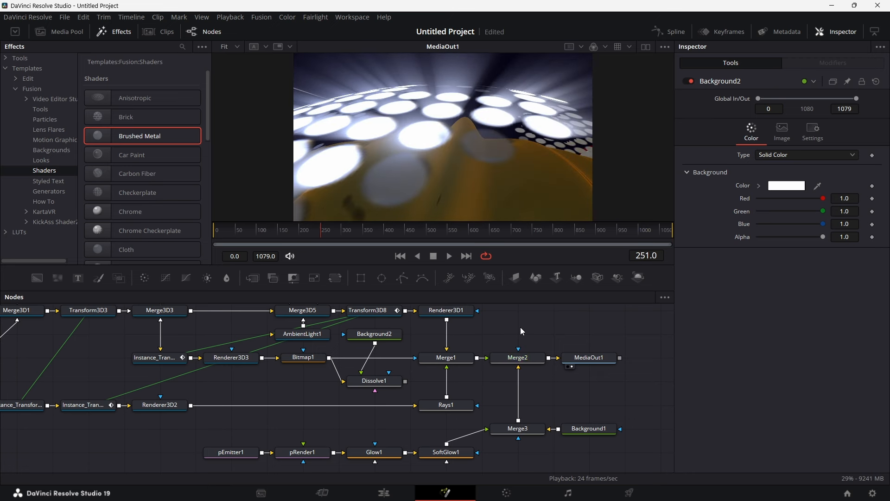
key("Right")
key("Right")
key("Right")
key("Right")
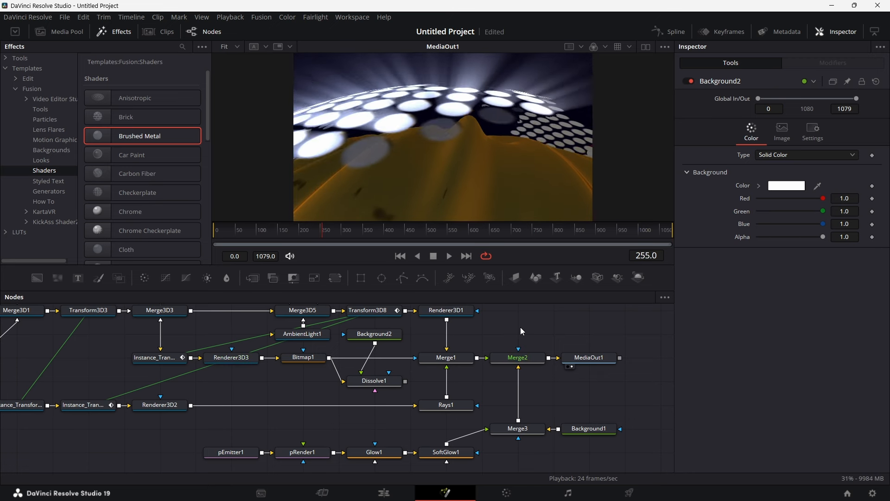
key("Right")
key("Right")
key("Right")
key("Right")
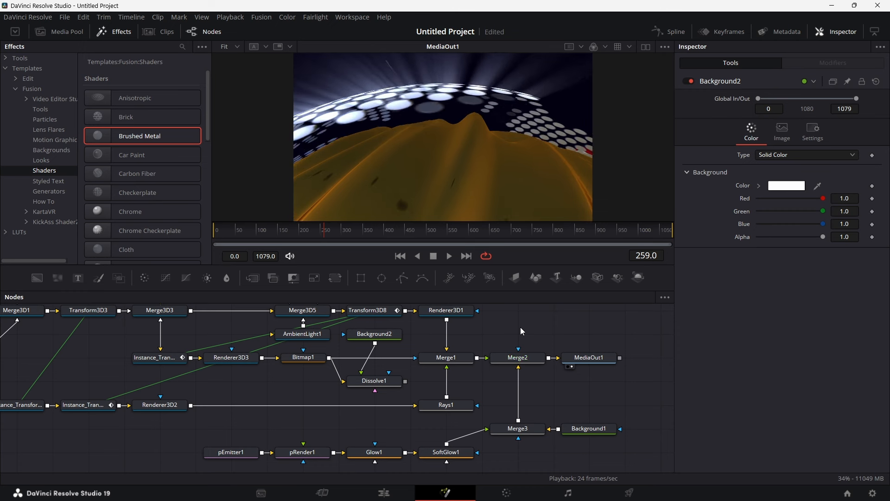
key("Right")
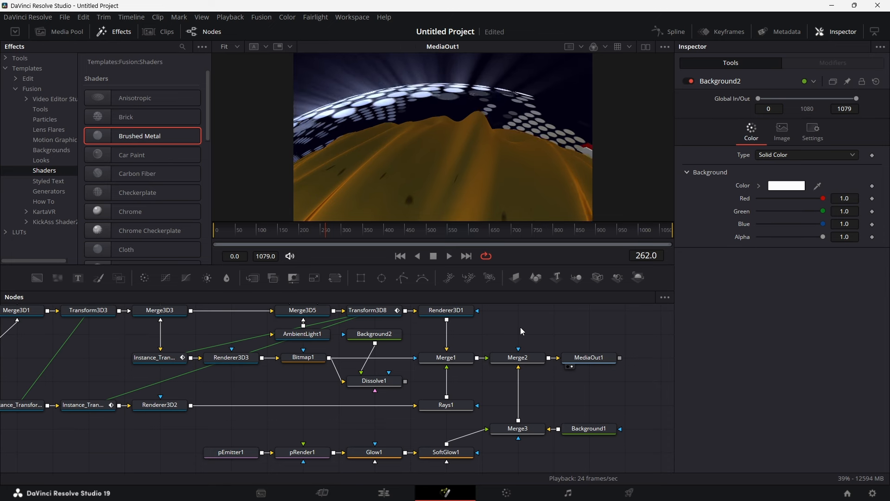
key("Left")
key("Left")
key("Left")
key("Left")
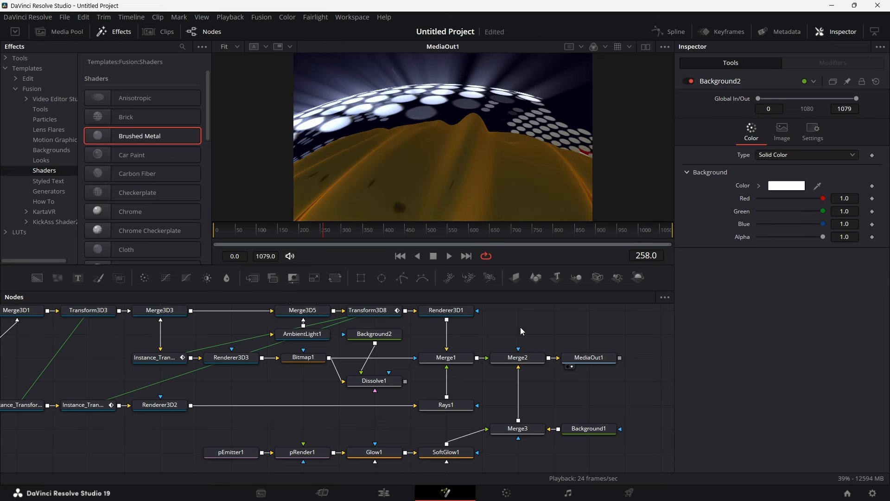
Step: Keyframe Dissolve1's Background/Foreground at 1.0 on frame 258 and 0.0 on frame 259, and insert the node between Bitmap1 and Merge1
left_click(372, 381)
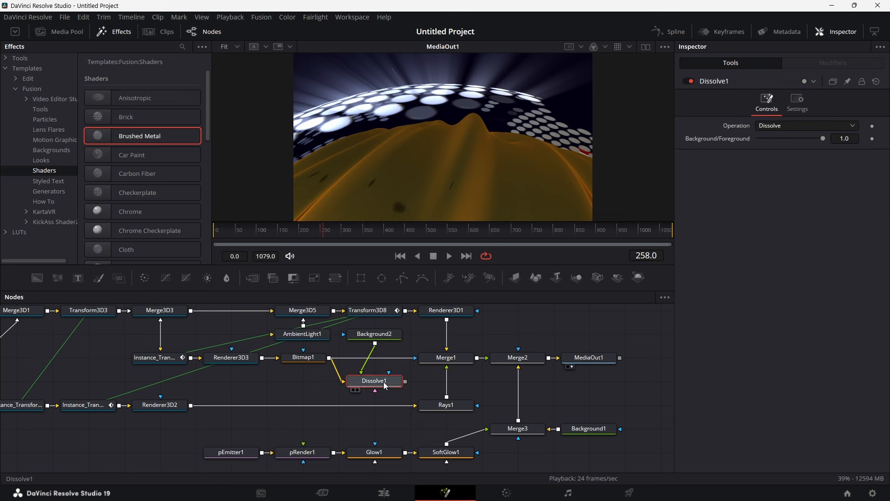
left_click(872, 140)
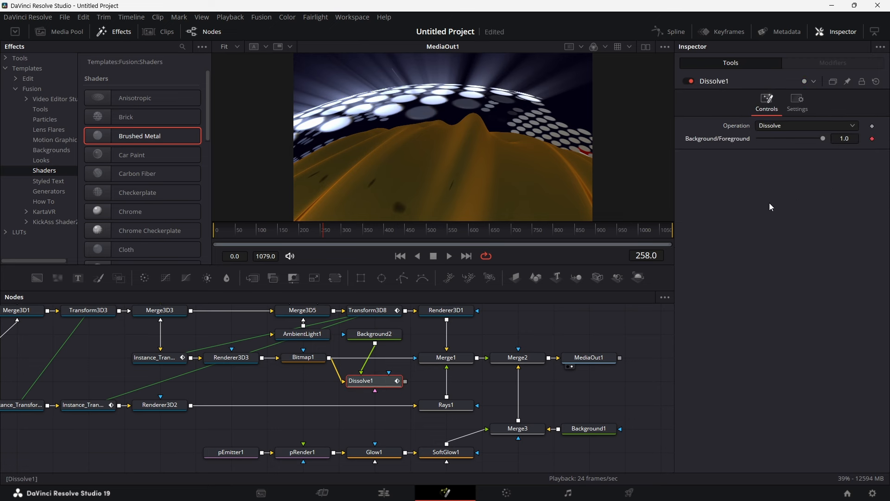
key("Right")
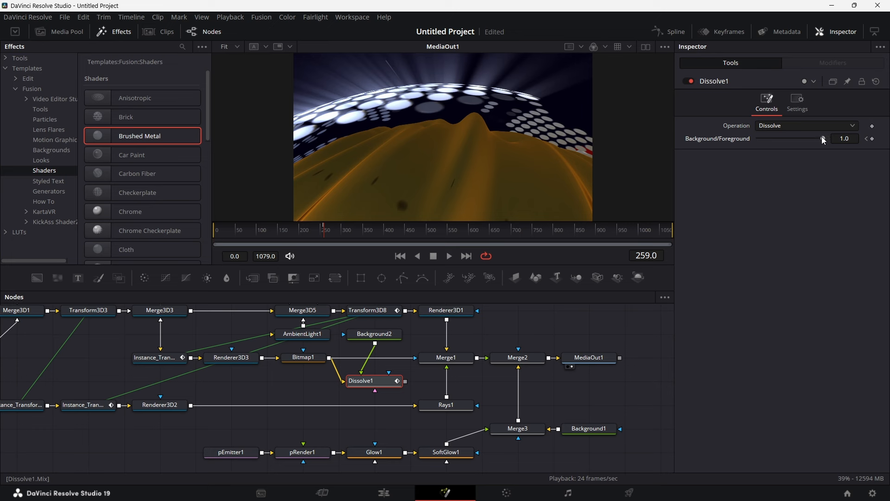
left_click_drag(823, 139, 723, 146)
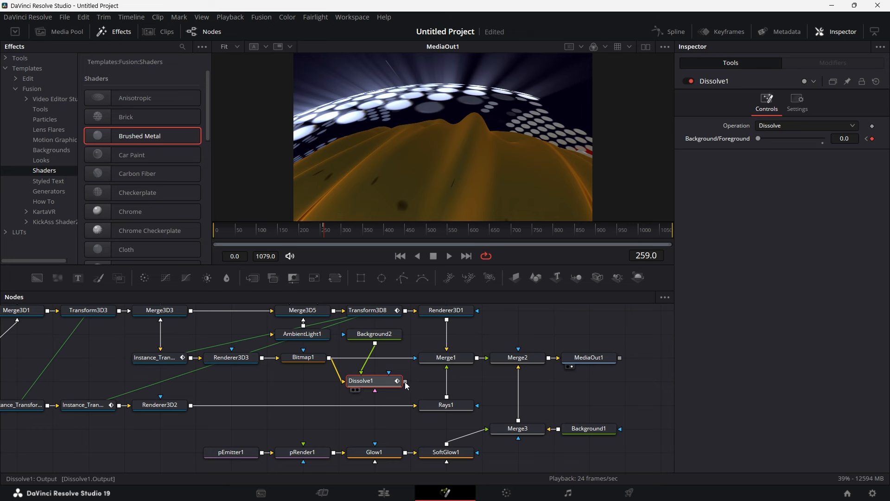
left_click_drag(406, 381, 384, 358)
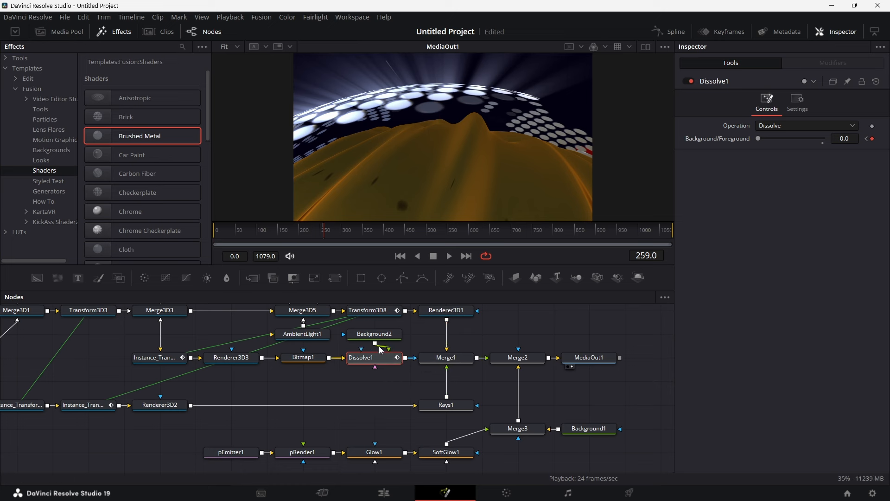
Step: View Dissolve1's output on frames 256 to 260 to check the mask switch, and return the viewer to MediaOut1
left_click_drag(395, 362, 402, 172)
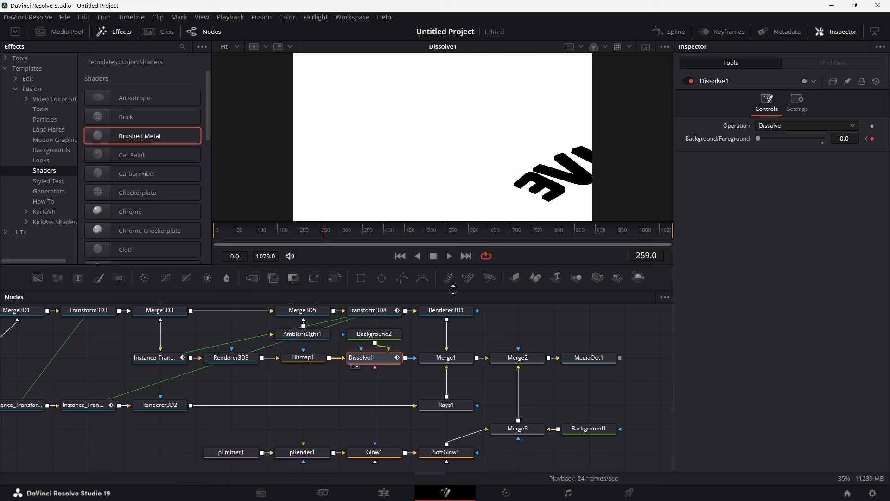
left_click(508, 333)
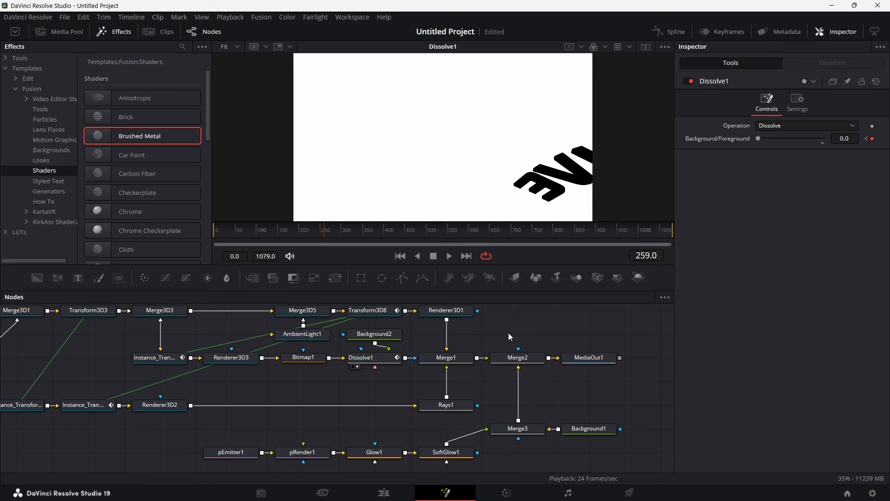
key("Left")
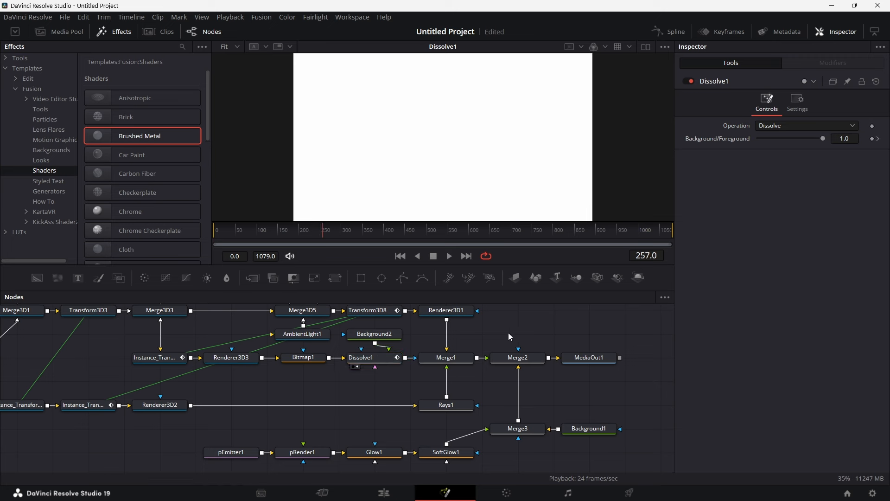
left_click(377, 336)
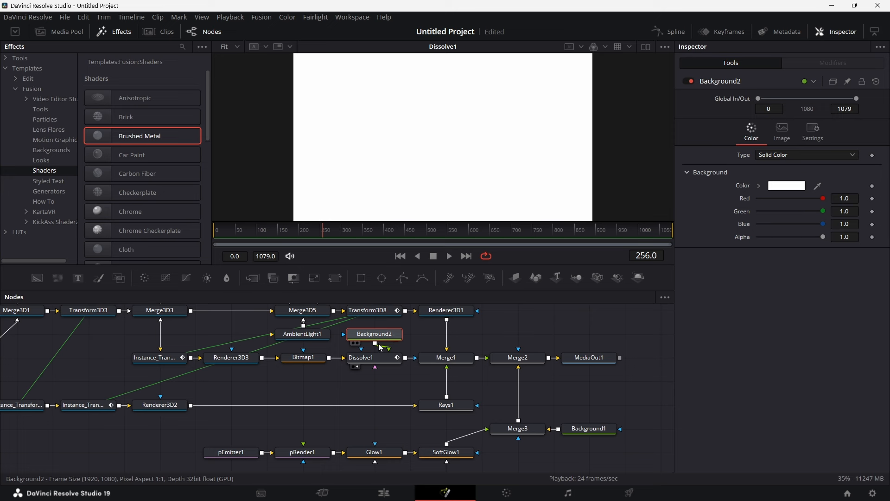
left_click(384, 360)
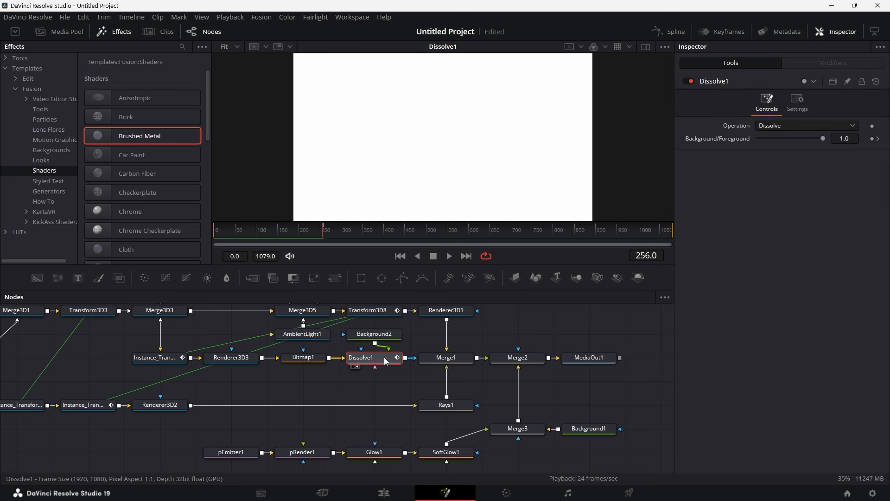
left_click_drag(322, 360, 413, 178)
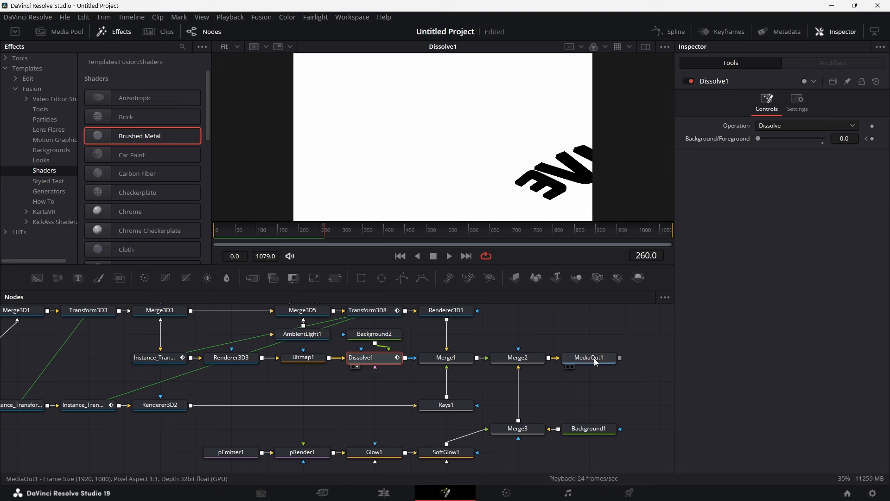
left_click_drag(594, 358, 536, 182)
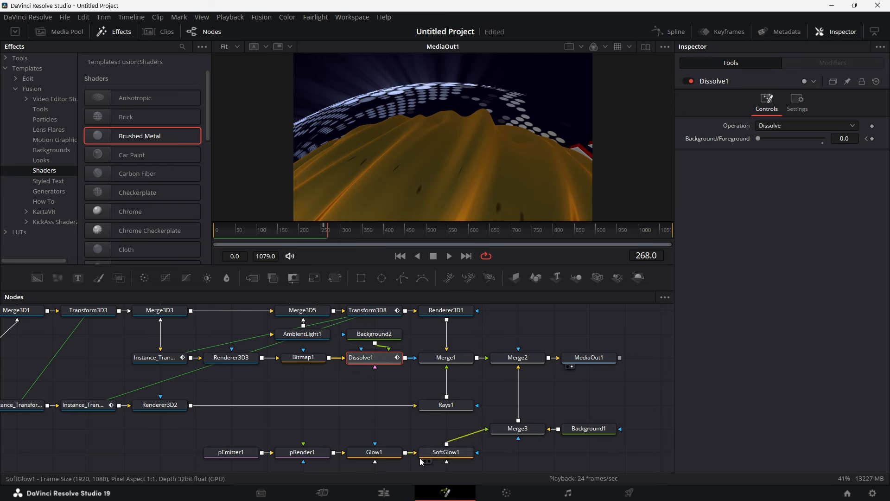
Step: Play the composition from its start on the edit timeline to about 00:00:49:06, and return to the Fusion page
left_click(383, 494)
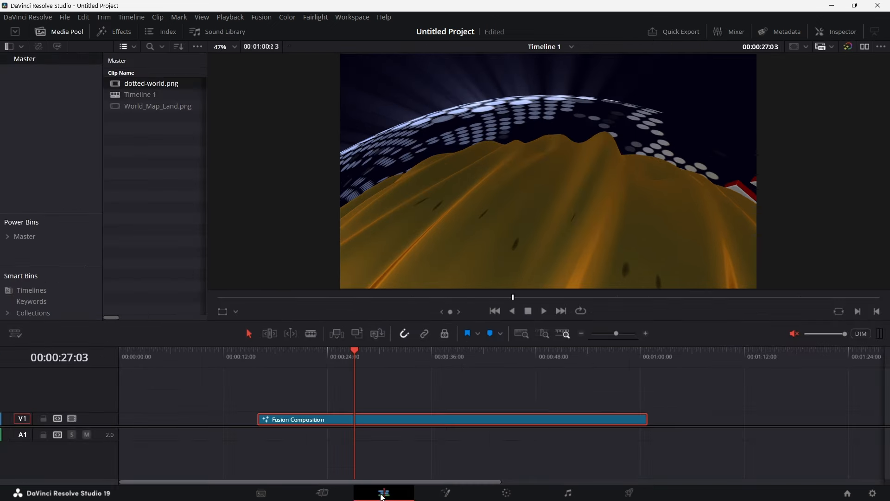
left_click(260, 357)
key("space")
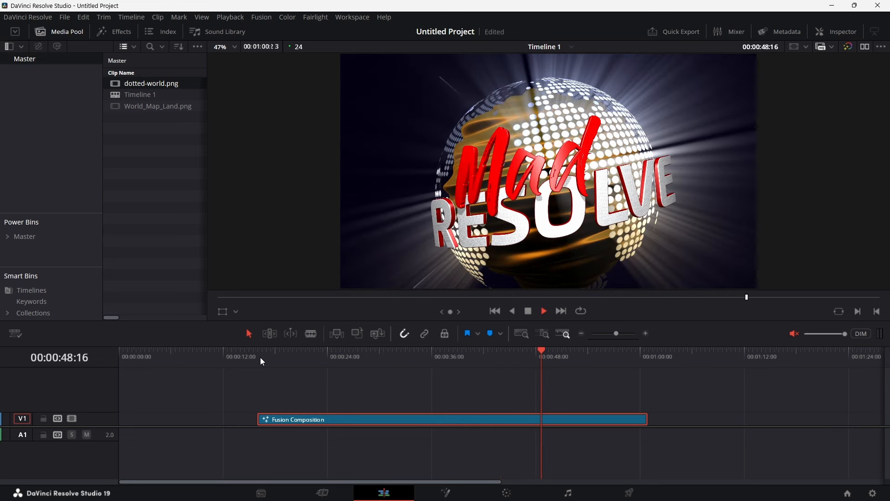
key("space")
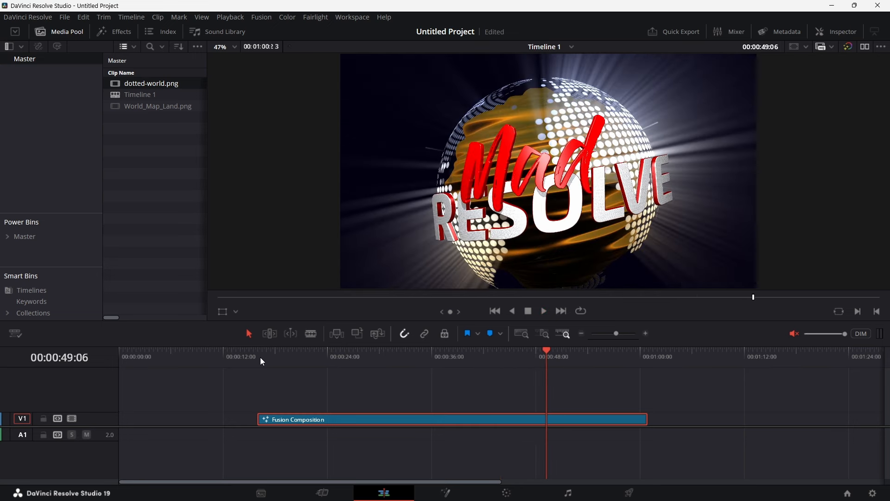
left_click(448, 493)
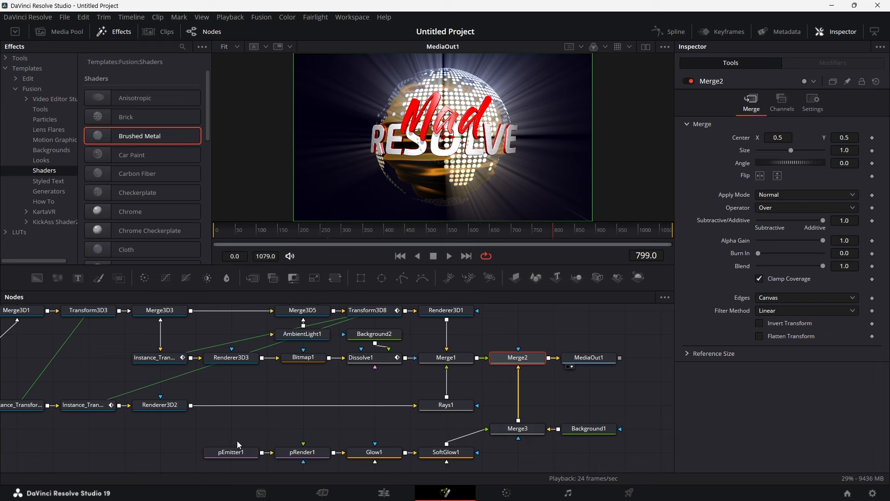
Step: Reduce the Blend of the Rays1 node, trying 0.8 and 0.7 before settling on 0.5
scroll(237, 441, "left", 2)
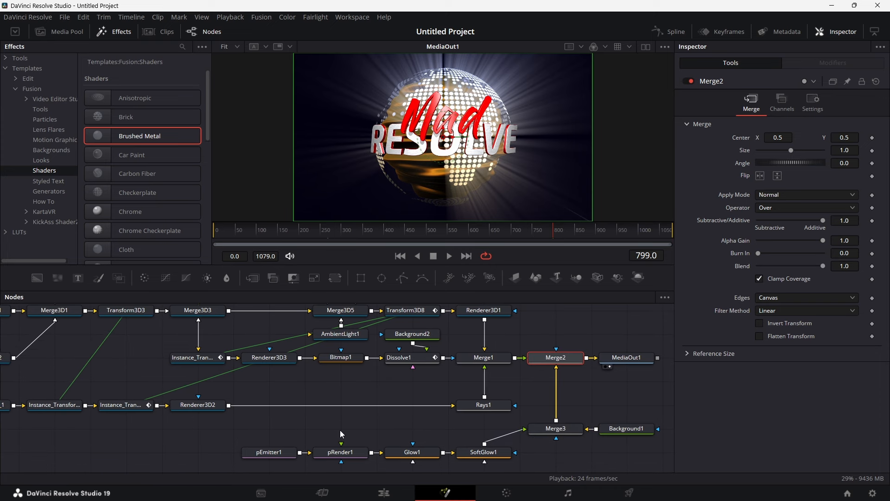
scroll(340, 431, "up", 1)
scroll(340, 431, "left", 1)
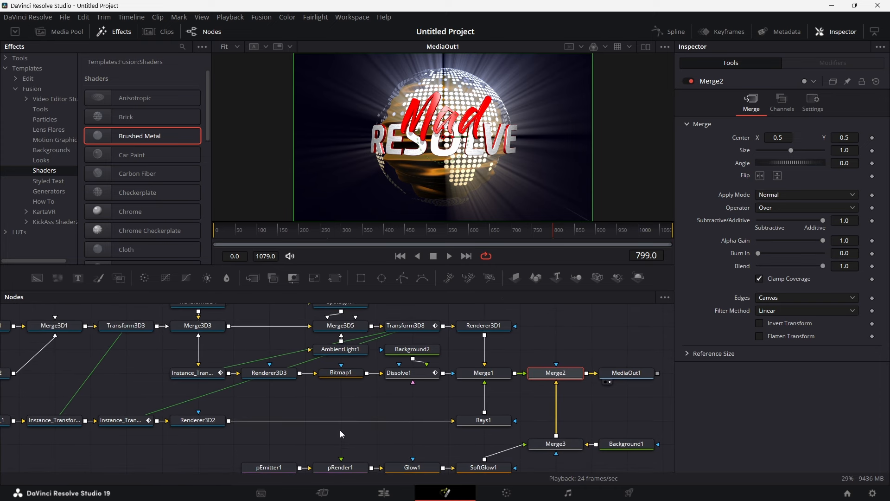
left_click(481, 418)
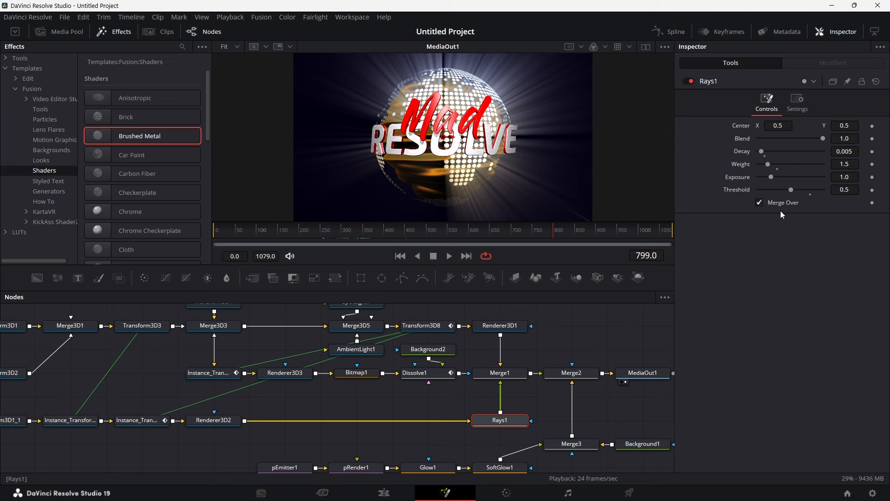
left_click(846, 139)
type("0.8")
key("Tab")
left_click(848, 140)
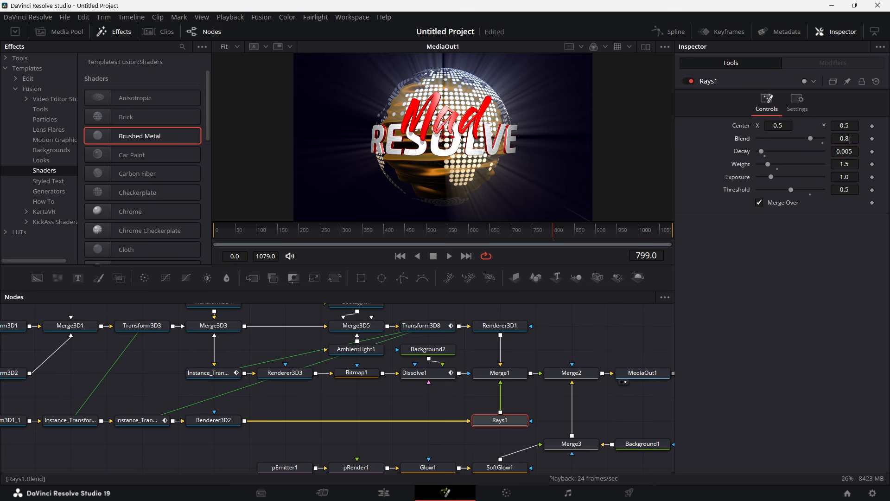
type("7")
key("Tab")
left_click(852, 138)
type("5")
key("Tab")
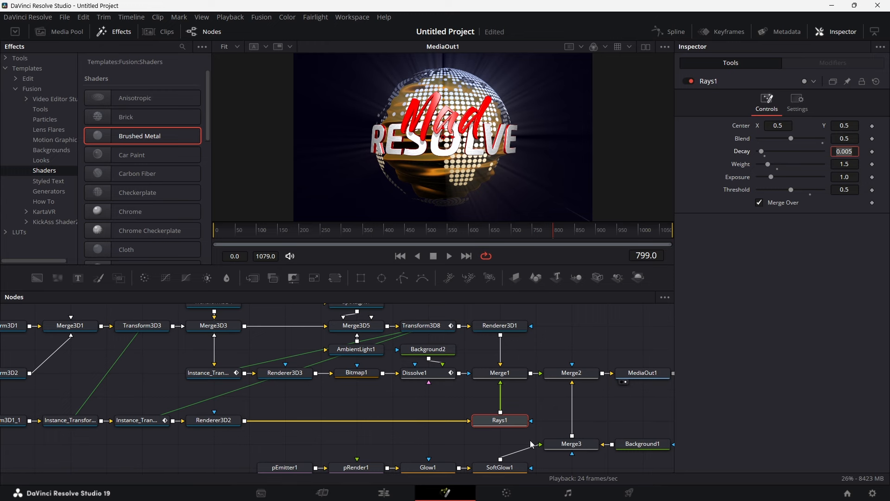
Step: Switch to the edit page and set the timeline's render cache mode to Smart
left_click(384, 495)
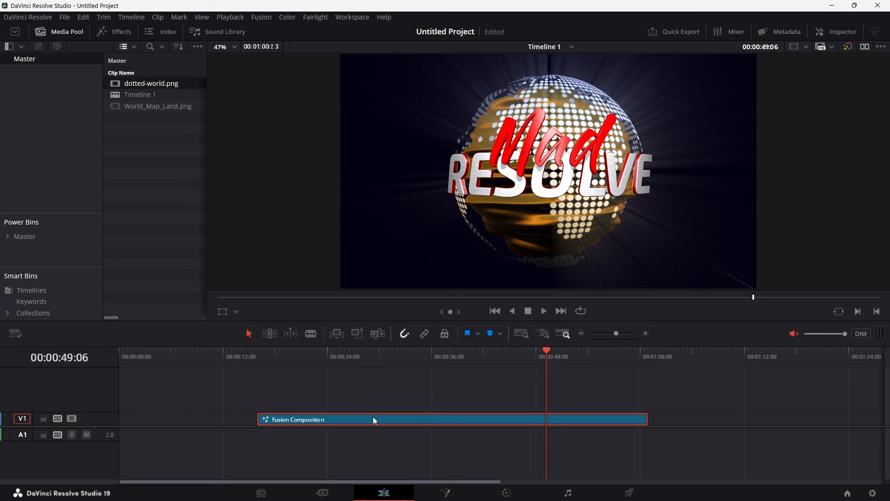
left_click(235, 20)
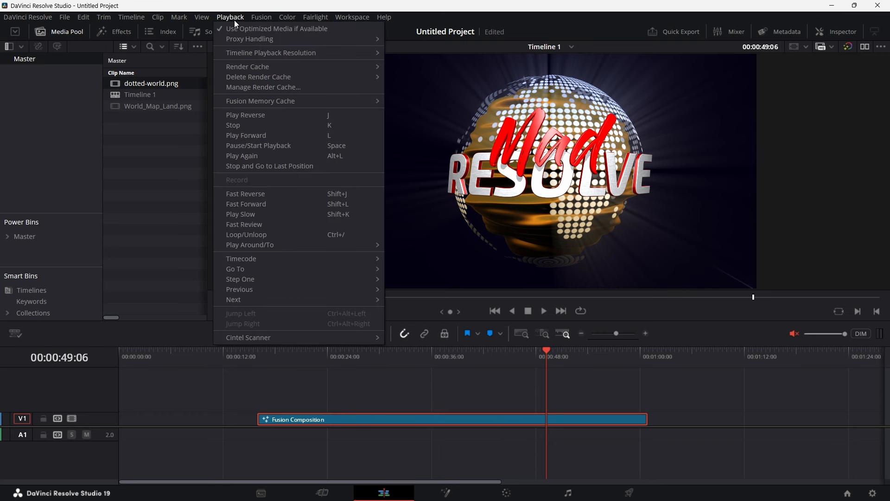
mouse_move(269, 67)
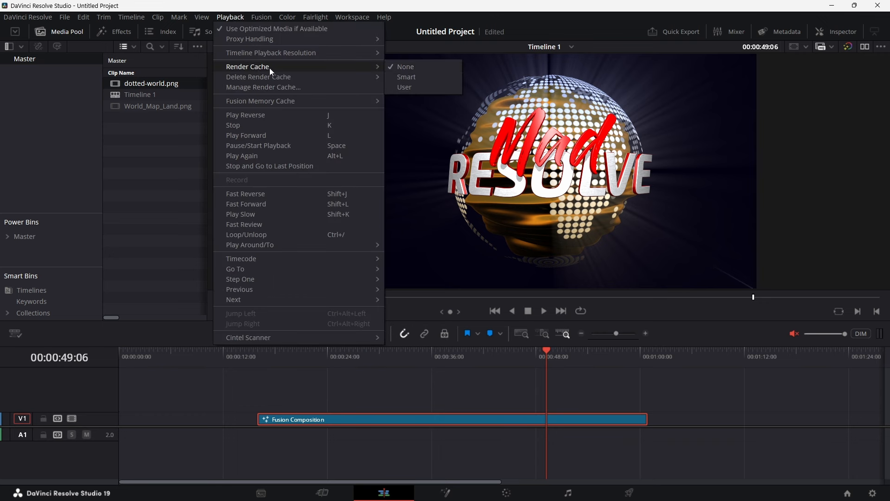
left_click(417, 76)
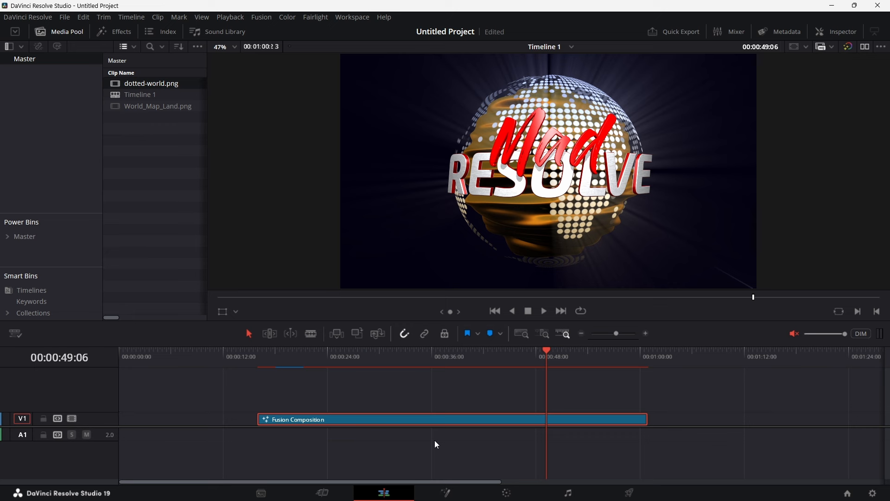
right_click(442, 423)
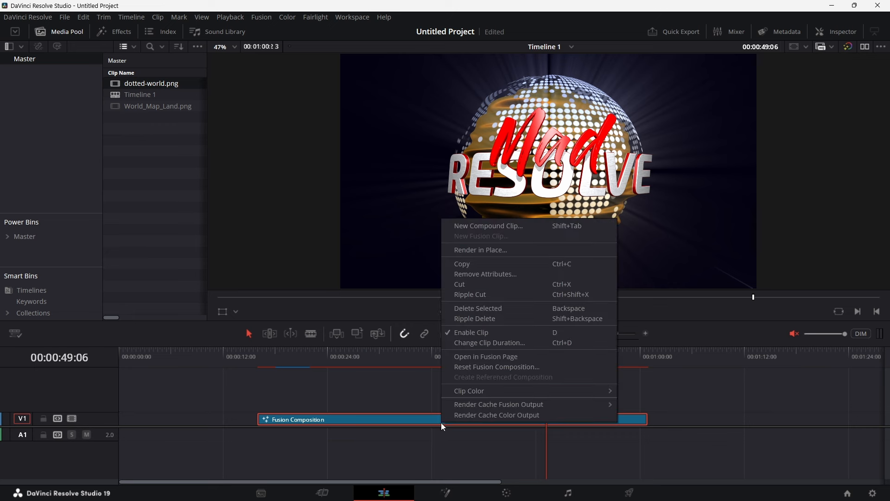
left_click(514, 254)
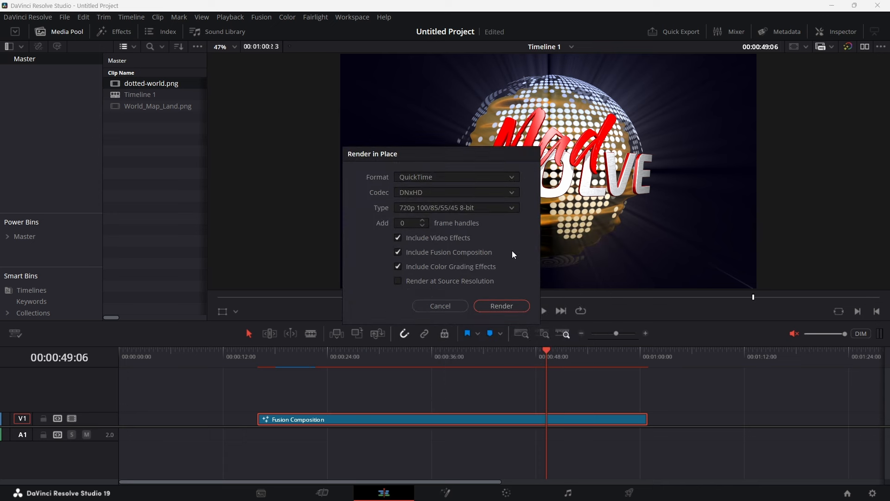
left_click(451, 191)
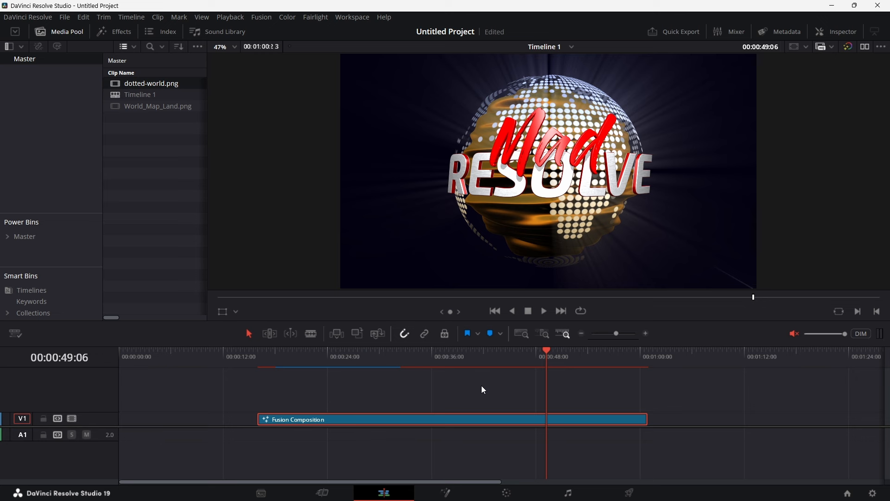
Step: Play the cached Fusion Composition clip full screen from its start at 00:00:15:23
key("Down")
left_click(258, 354)
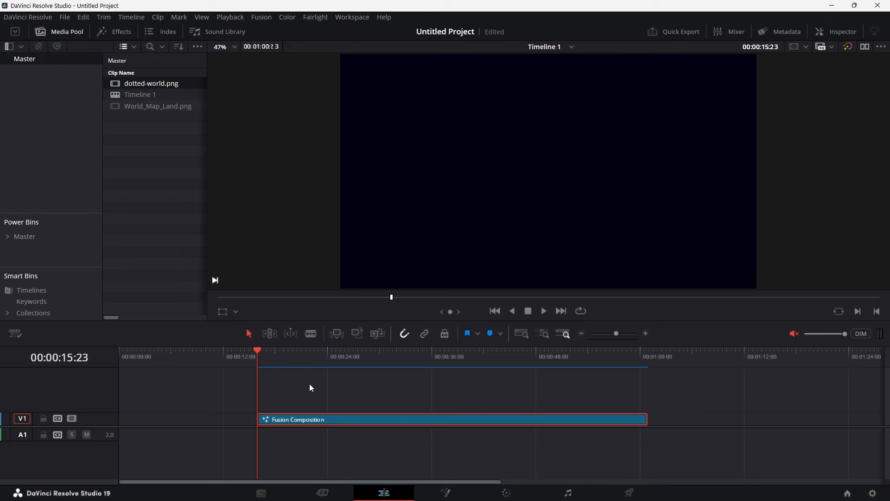
key("p")
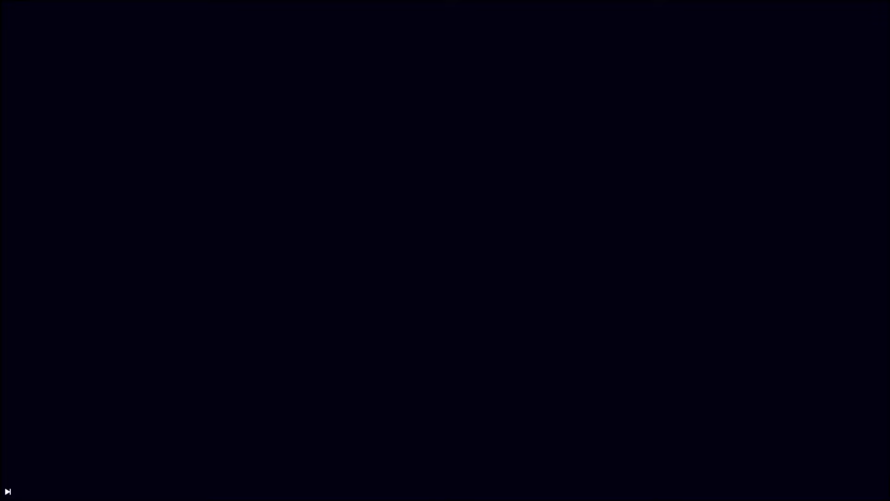
key("space")
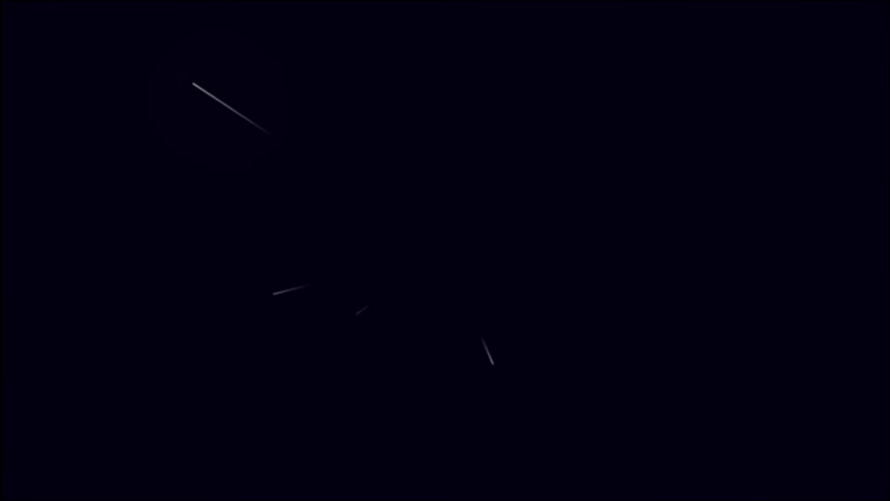